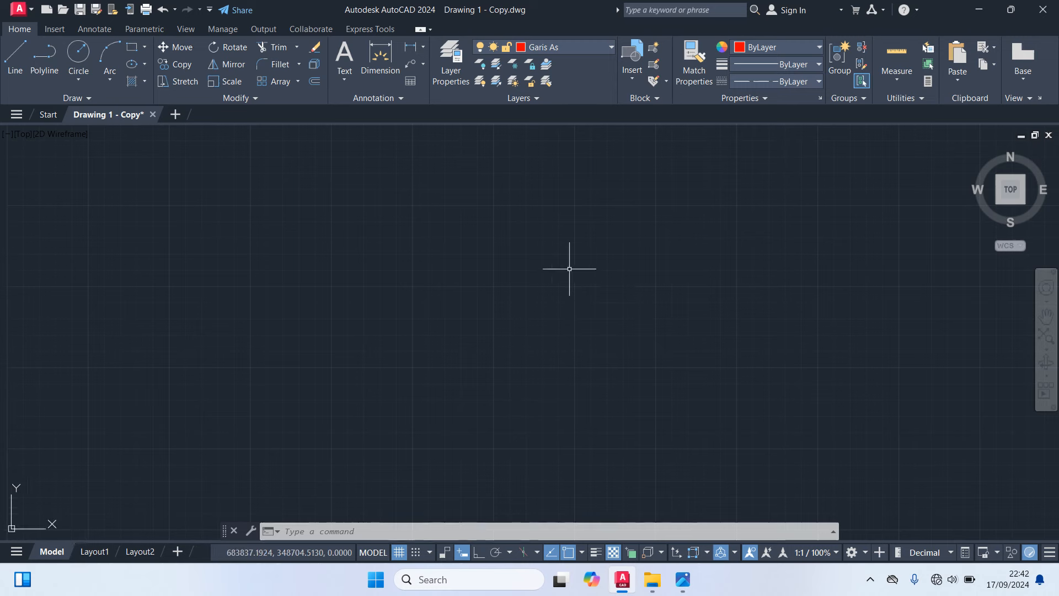
Review the drawing's layer list, then view the reference image about AutoCAD settings for floor plans in the photo viewer and minimize it.
{"action": "left_click", "coordinate": [565, 47]}
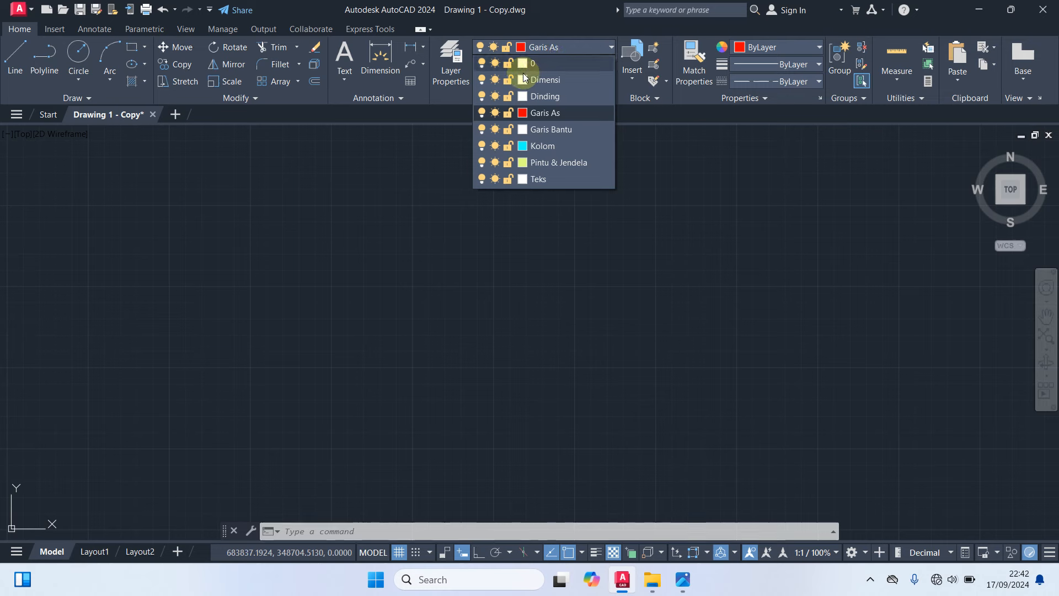
{"action": "left_click", "coordinate": [550, 113]}
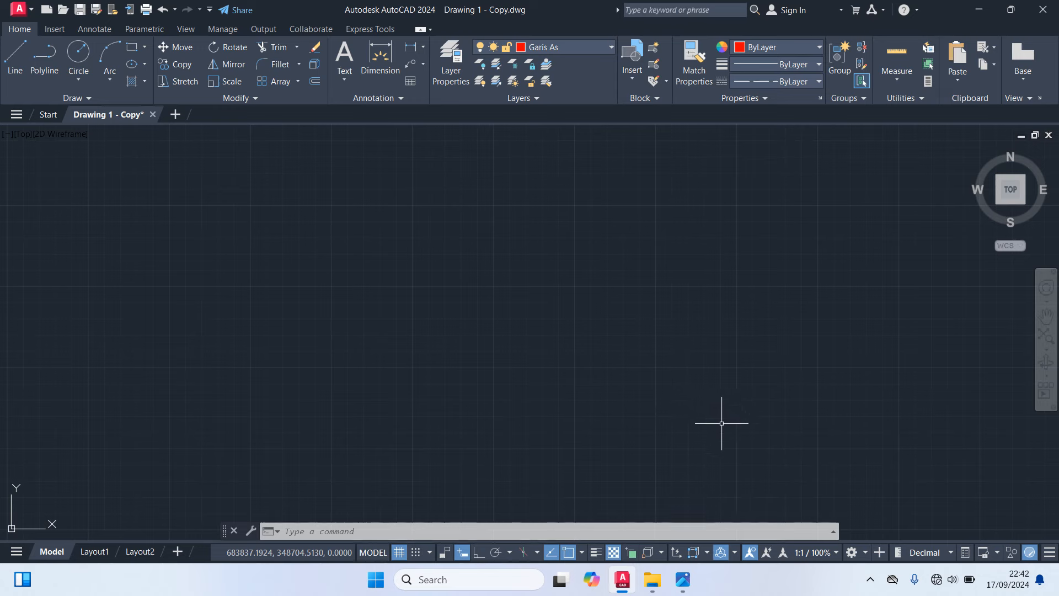
{"action": "left_click", "coordinate": [683, 584]}
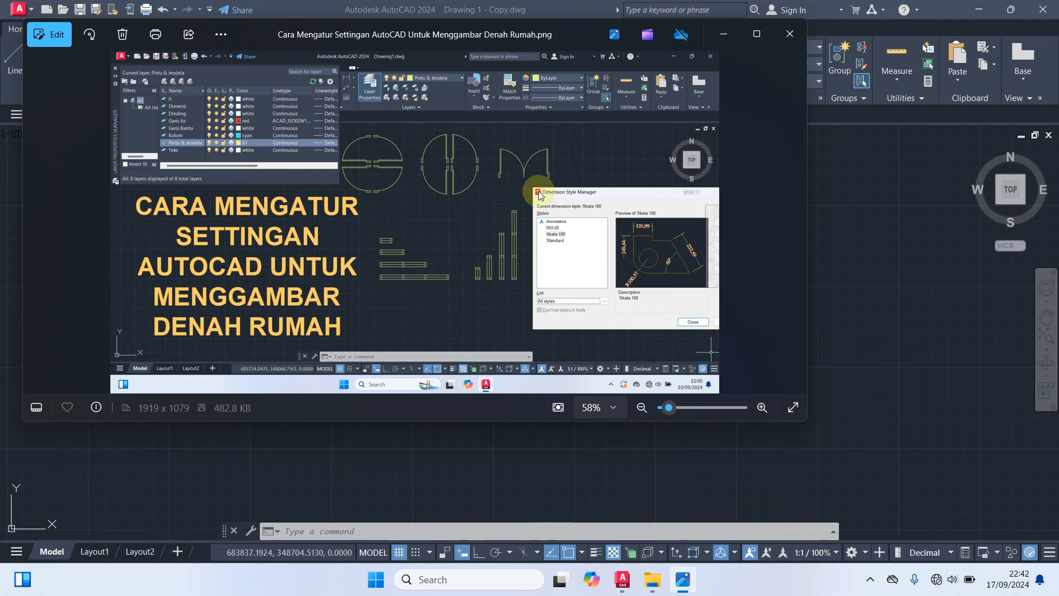
{"action": "left_click", "coordinate": [724, 35]}
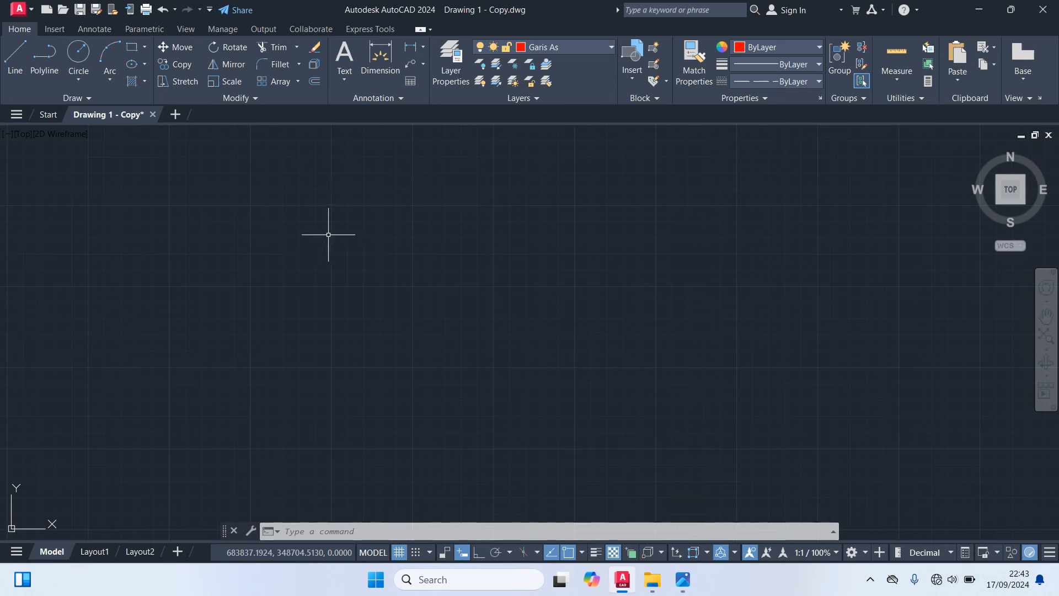
Make Garis As the current layer and draw a rectangle 700 wide and 1000 high on it.
{"action": "left_click", "coordinate": [594, 44]}
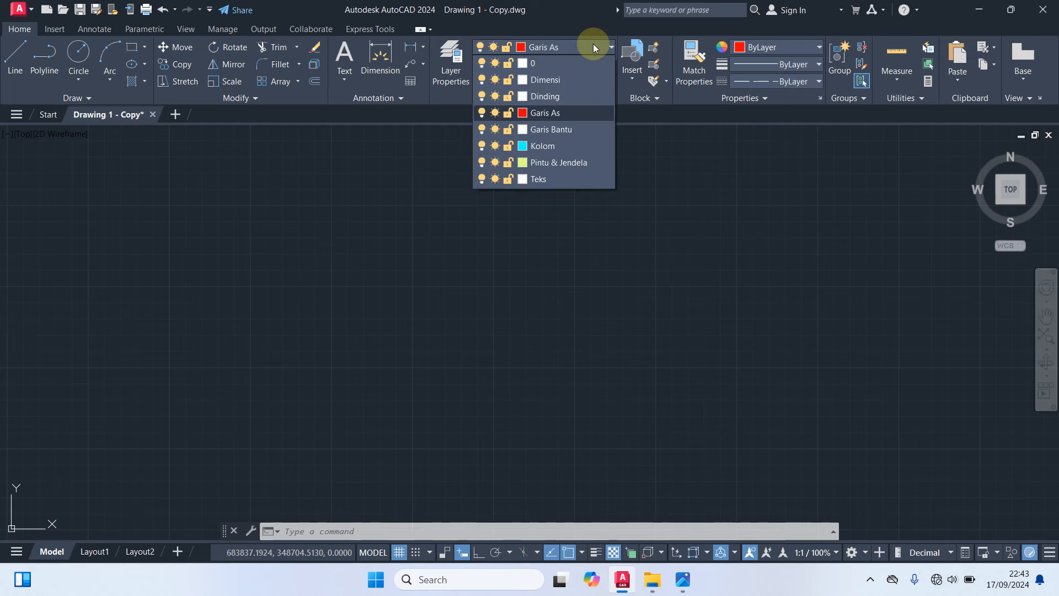
{"action": "left_click", "coordinate": [558, 114]}
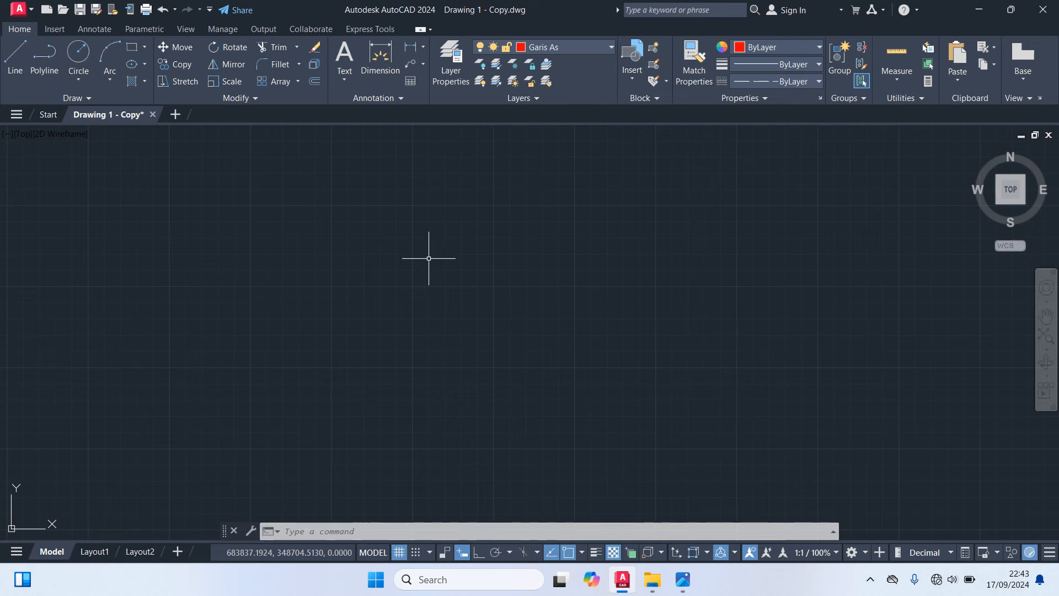
{"action": "type", "text": "rec"}
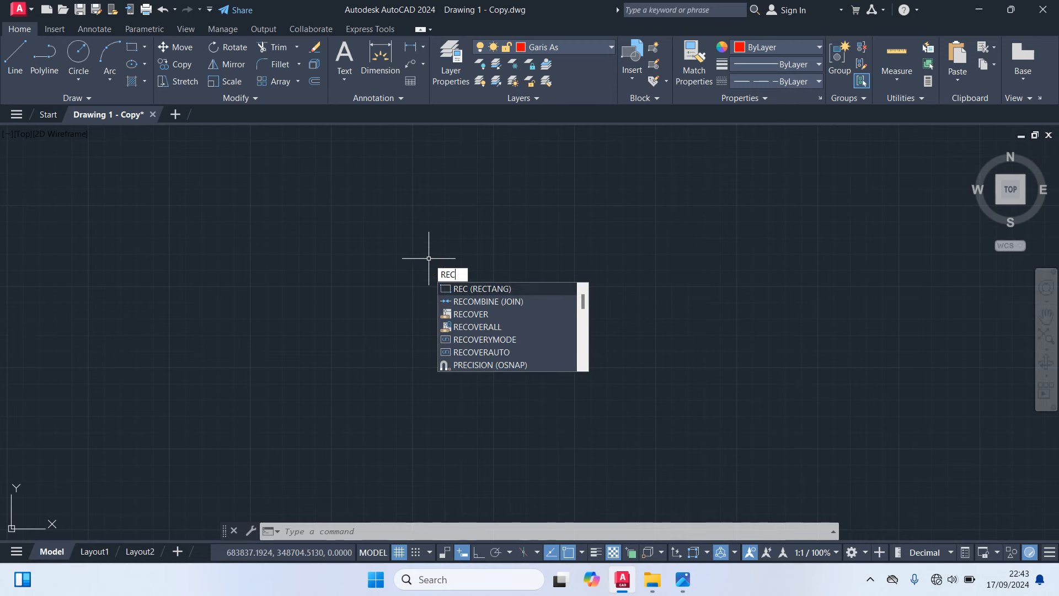
{"action": "key", "text": "Return"}
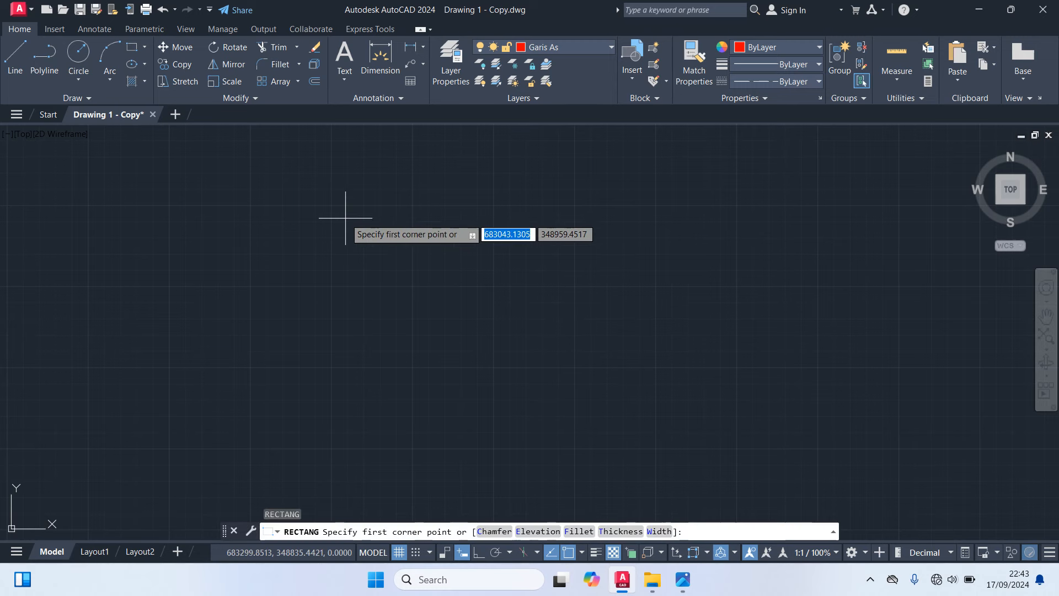
{"action": "left_click", "coordinate": [346, 218]}
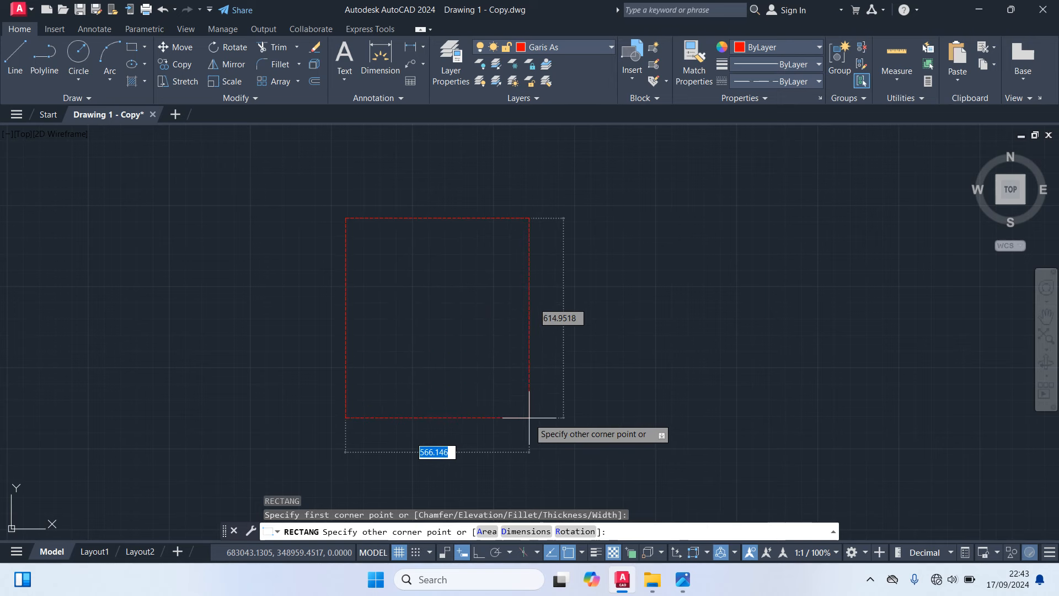
{"action": "type", "text": "700"}
{"action": "key", "text": "Tab"}
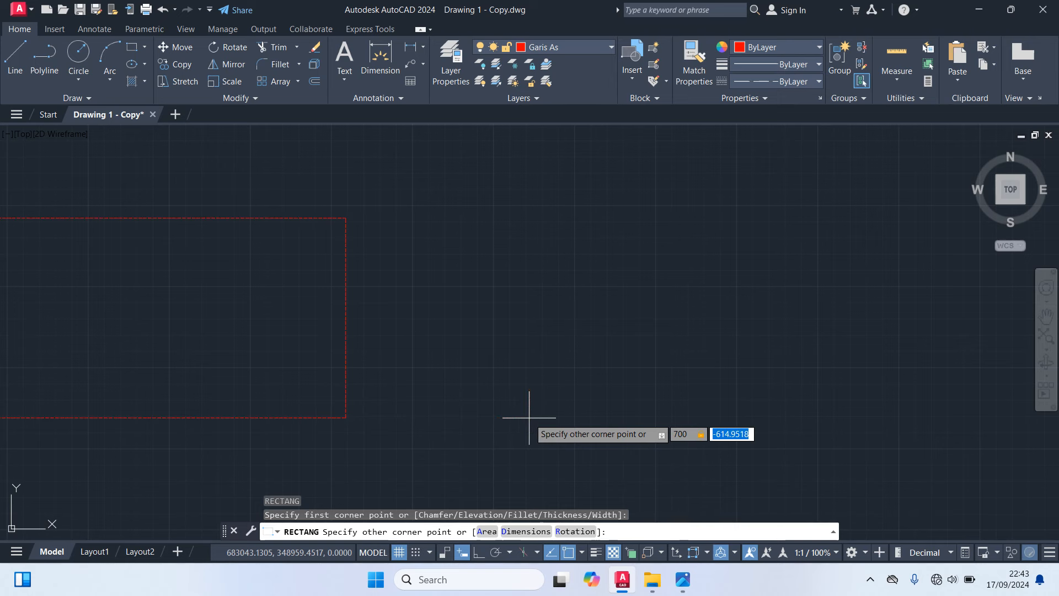
{"action": "type", "text": "1000"}
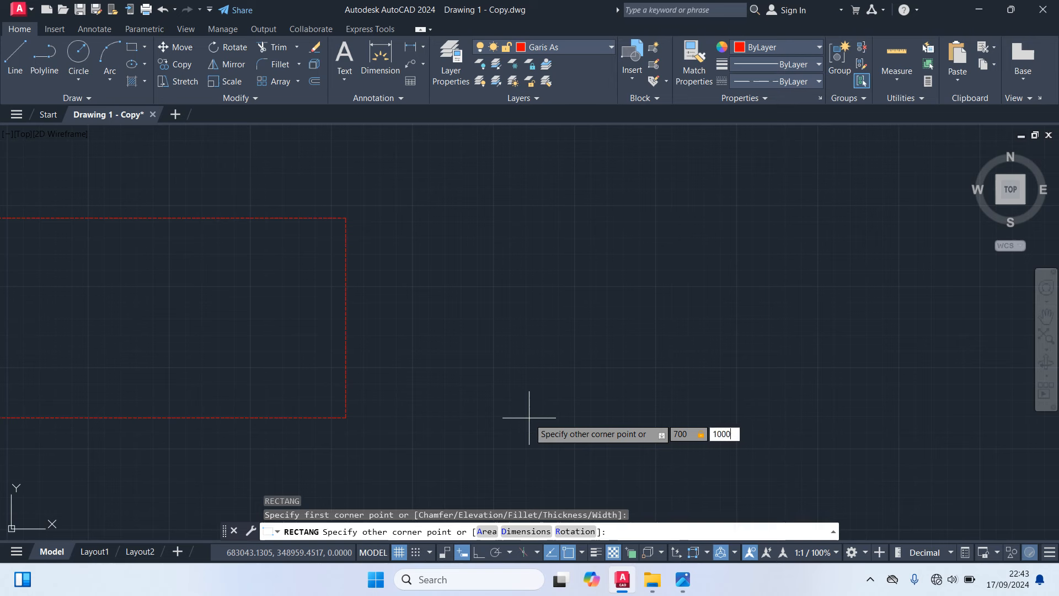
{"action": "key", "text": "Return"}
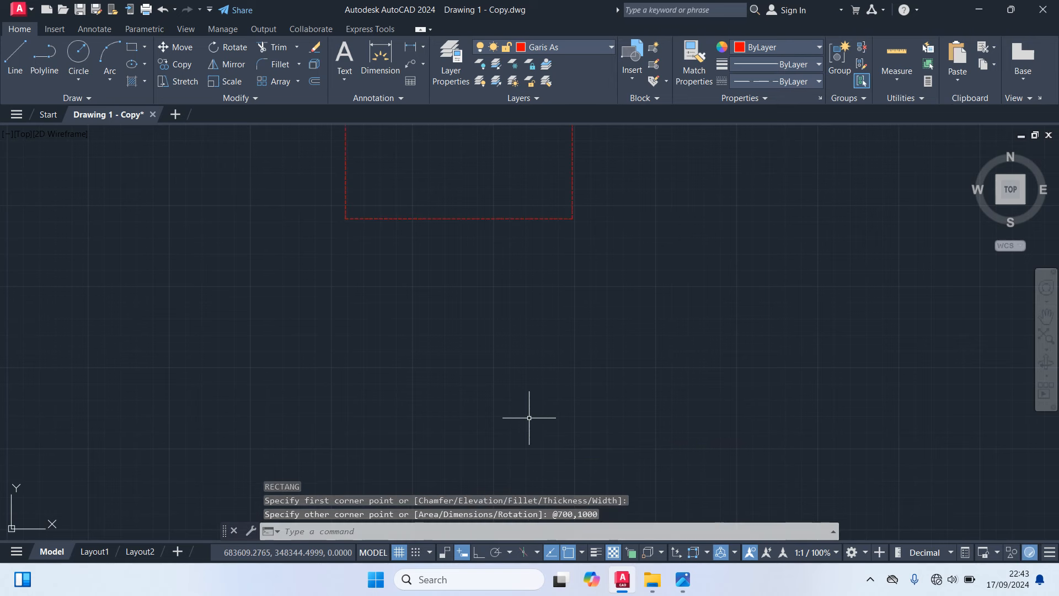
Explode the 700 by 1000 rectangle into separate lines and check that its two vertical sides select individually.
{"action": "mouse_move", "coordinate": [574, 243]}
{"action": "middle_mouse_down"}
{"action": "mouse_move", "coordinate": [613, 438]}
{"action": "mouse_move", "coordinate": [603, 465]}
{"action": "middle_mouse_up"}
{"action": "mouse_move", "coordinate": [535, 251]}
{"action": "middle_mouse_down"}
{"action": "mouse_move", "coordinate": [551, 310]}
{"action": "mouse_move", "coordinate": [538, 282]}
{"action": "middle_mouse_up"}
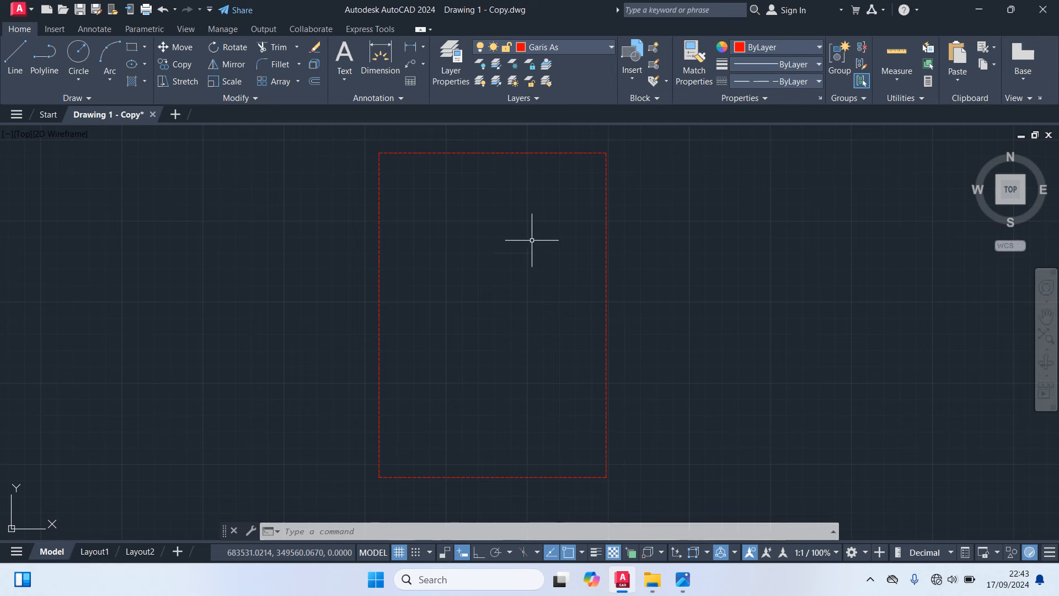
{"action": "left_click", "coordinate": [517, 151]}
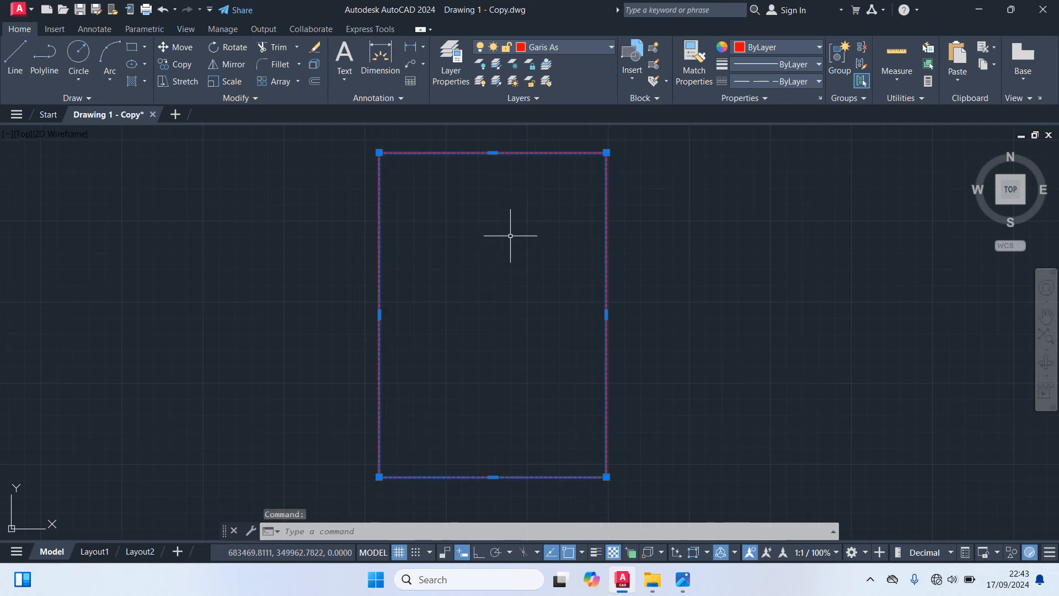
{"action": "type", "text": "X"}
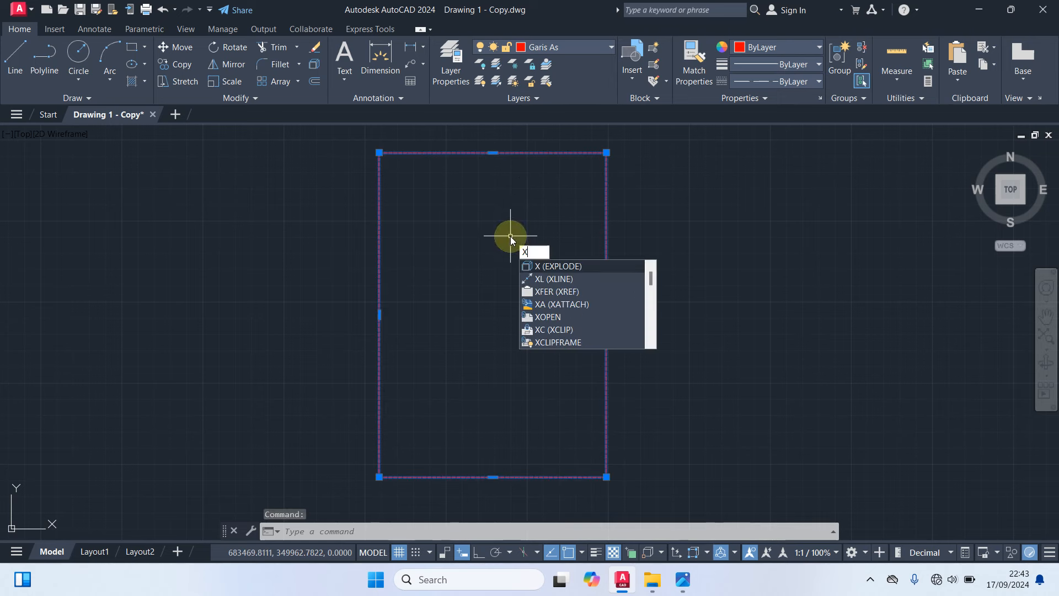
{"action": "key", "text": "Return"}
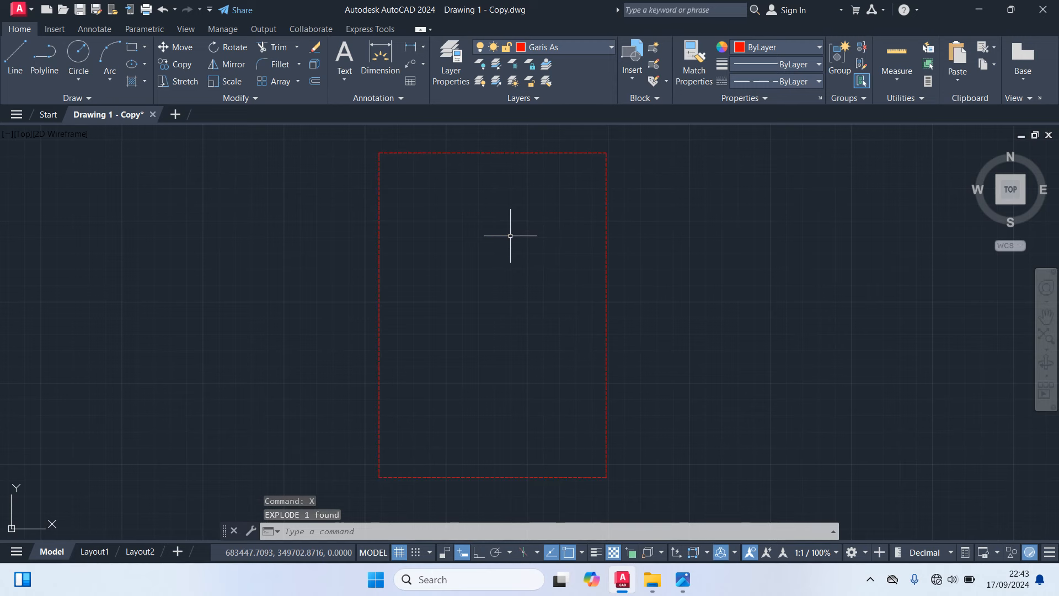
{"action": "left_click", "coordinate": [607, 239]}
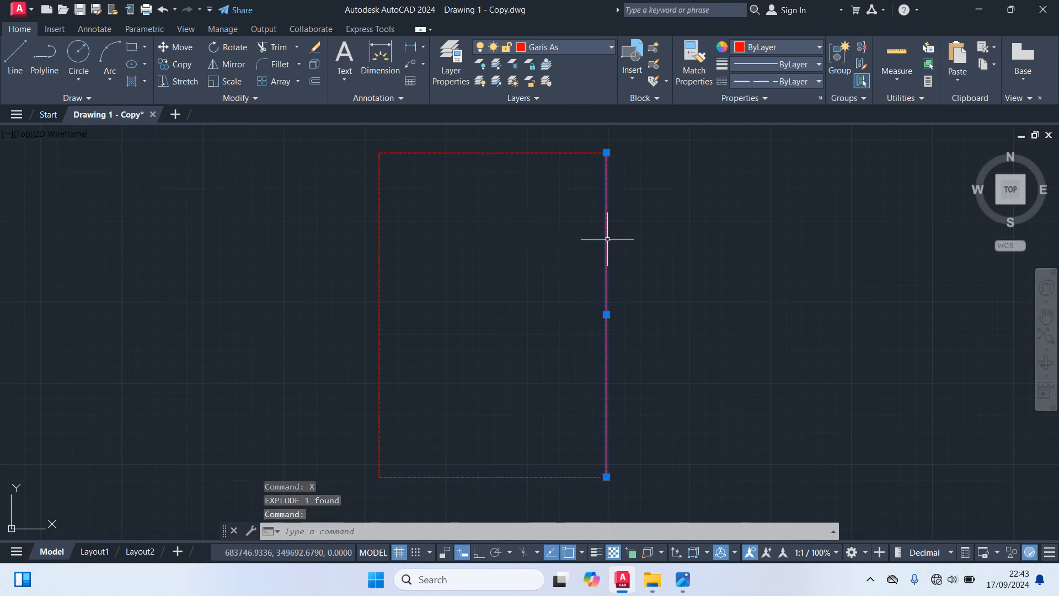
{"action": "left_click", "coordinate": [379, 273]}
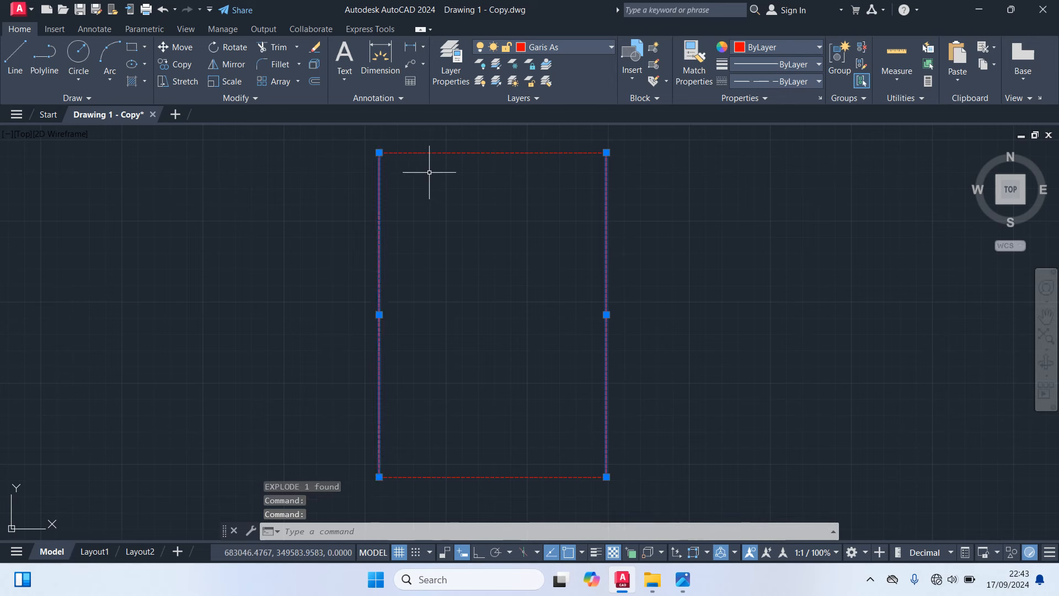
{"action": "key", "text": "Escape"}
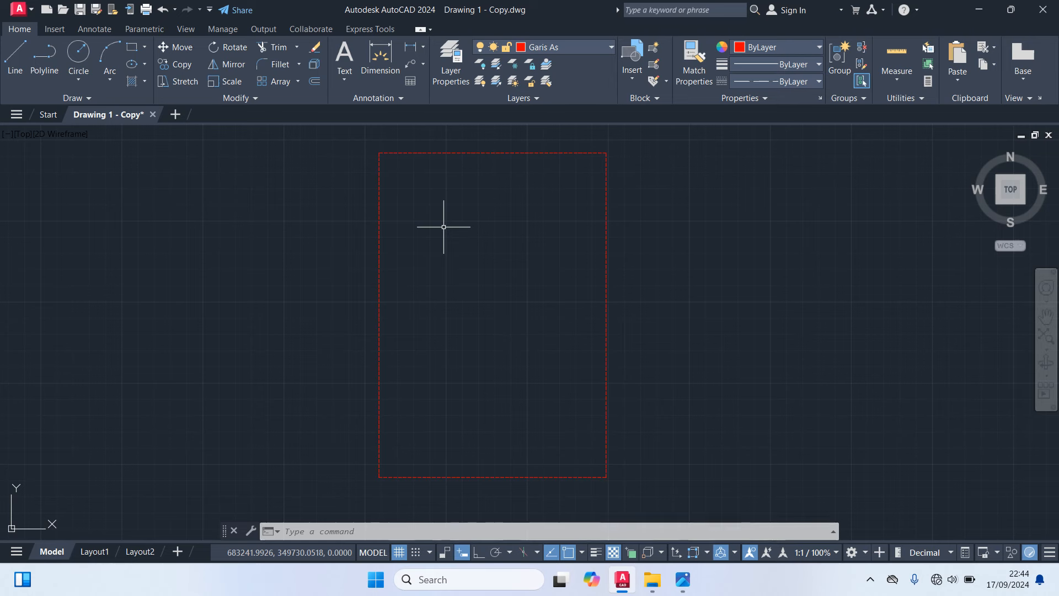
Offset the rectangle's left vertical line by 300 towards the inside.
{"action": "type", "text": "O"}
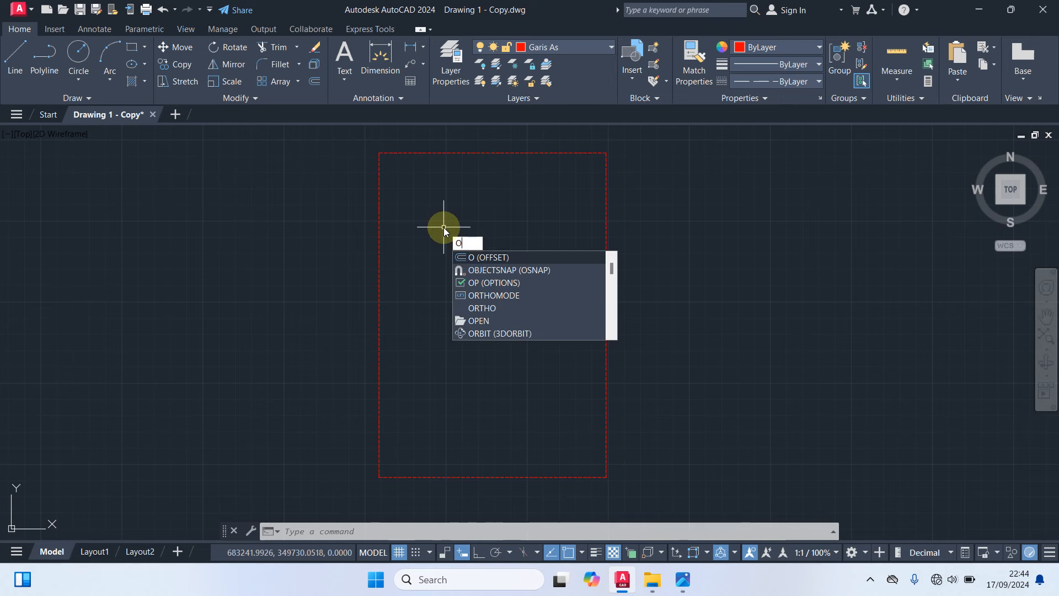
{"action": "key", "text": "Return"}
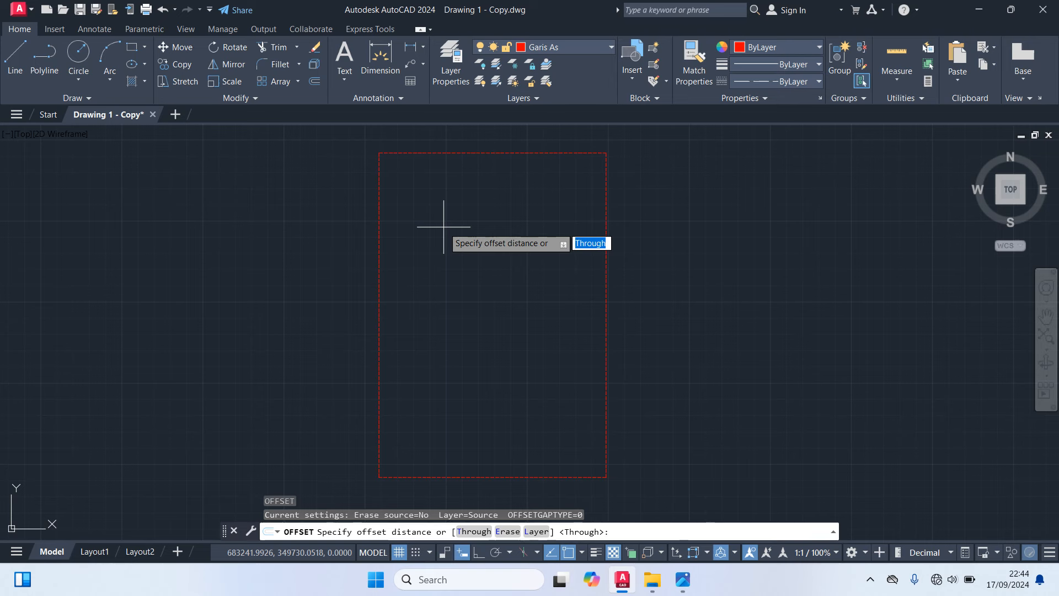
{"action": "type", "text": "300"}
{"action": "key", "text": "Return"}
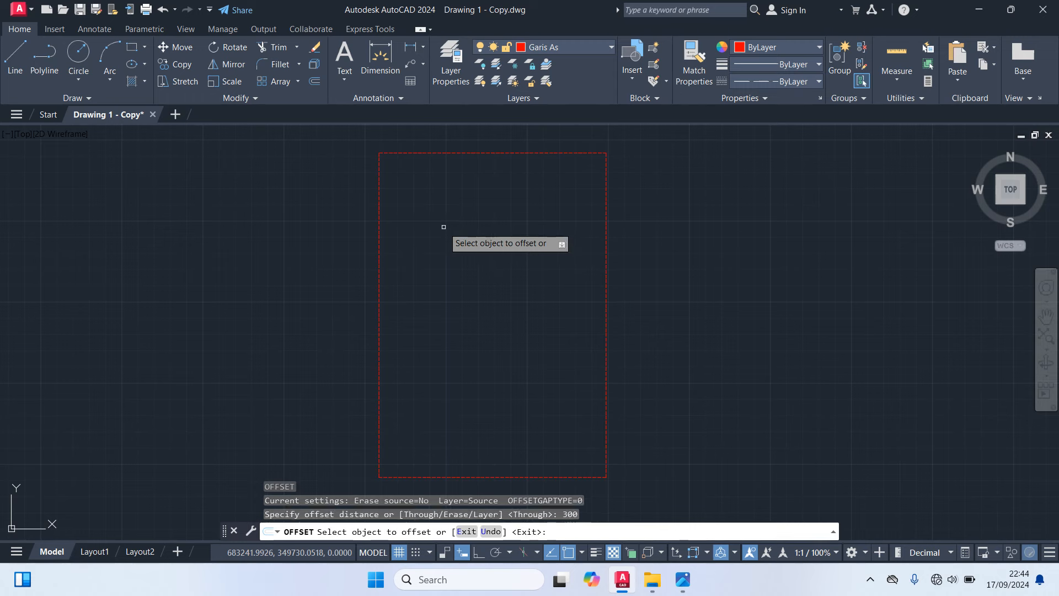
{"action": "left_click", "coordinate": [380, 219]}
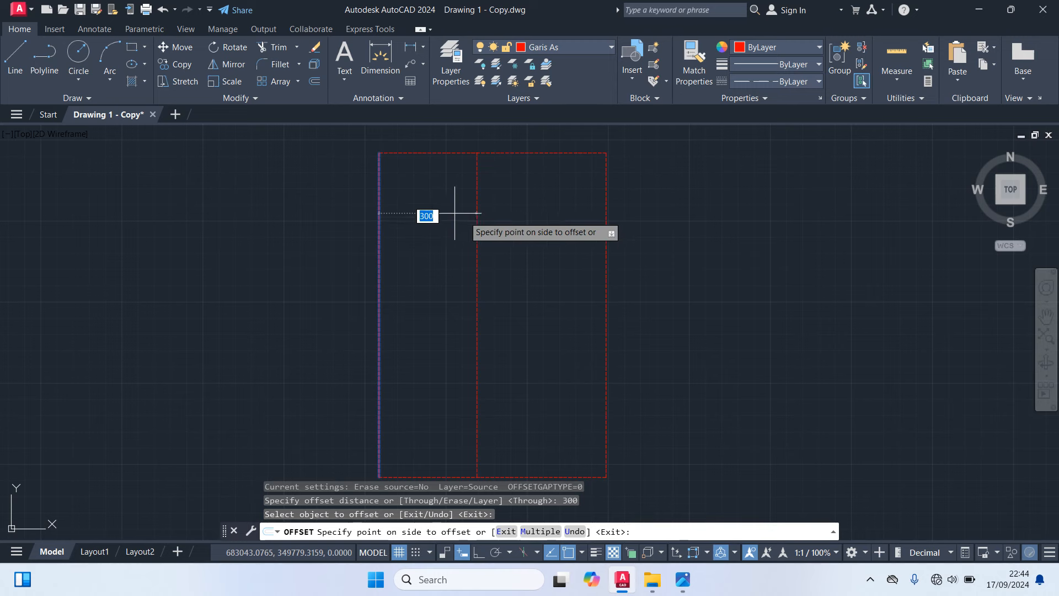
{"action": "left_click", "coordinate": [460, 217]}
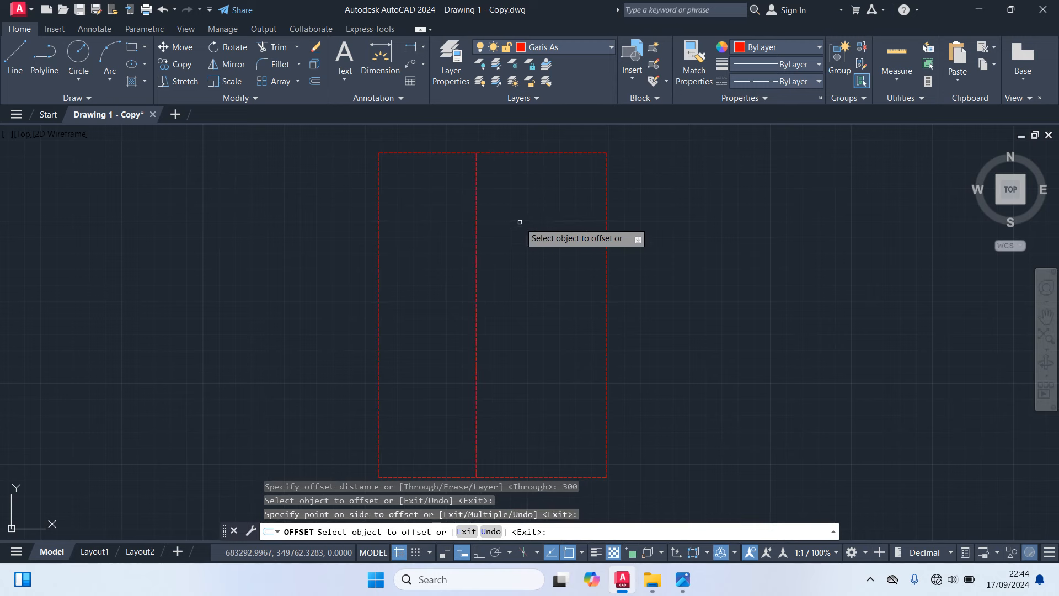
{"action": "key", "text": "Return"}
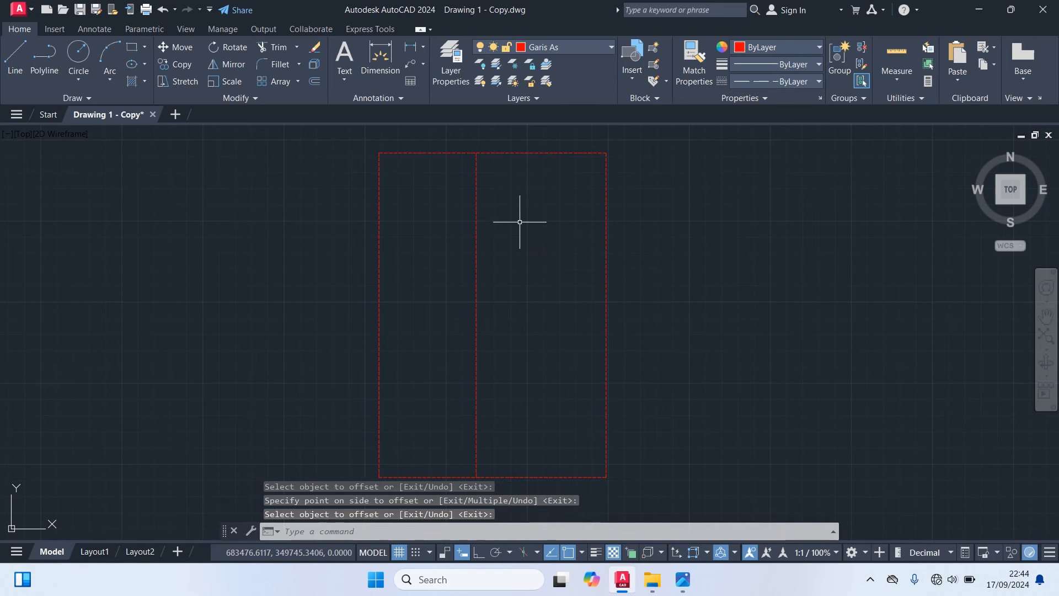
Offset the inner vertical axis line by 150 to the right.
{"action": "key", "text": "Return"}
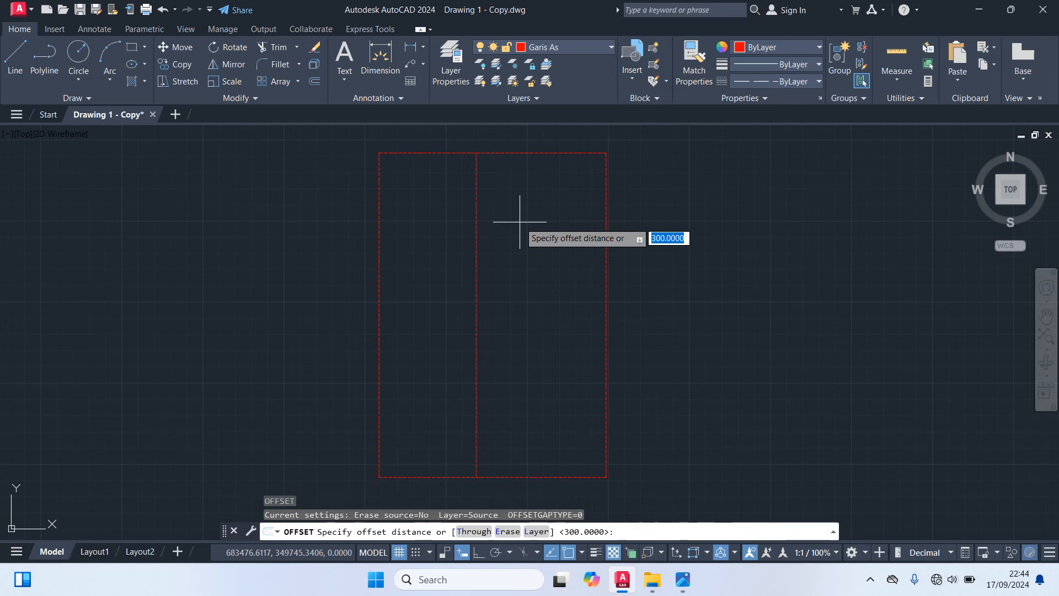
{"action": "type", "text": "150"}
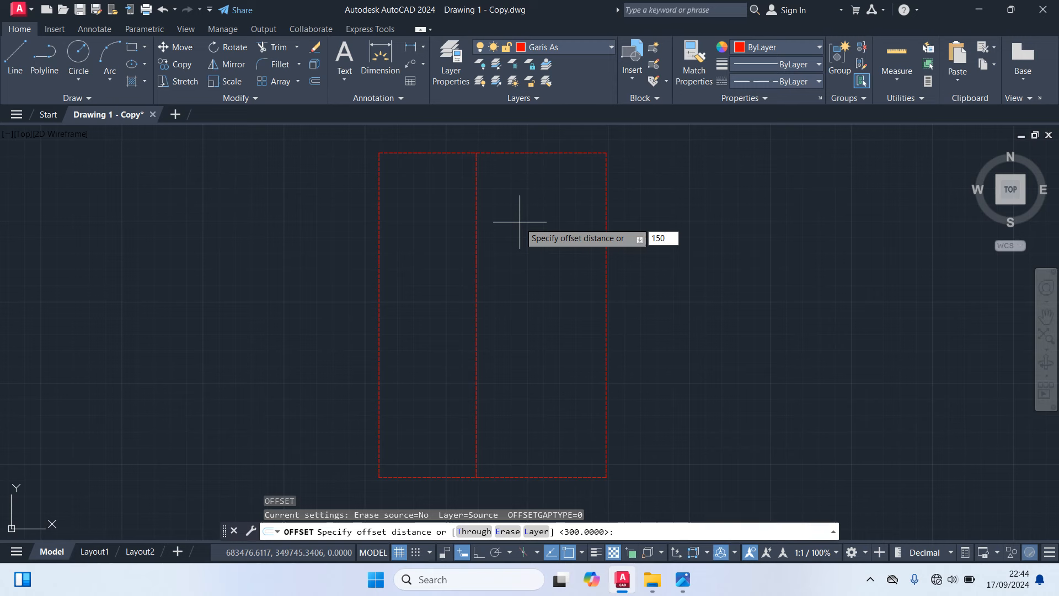
{"action": "key", "text": "Return"}
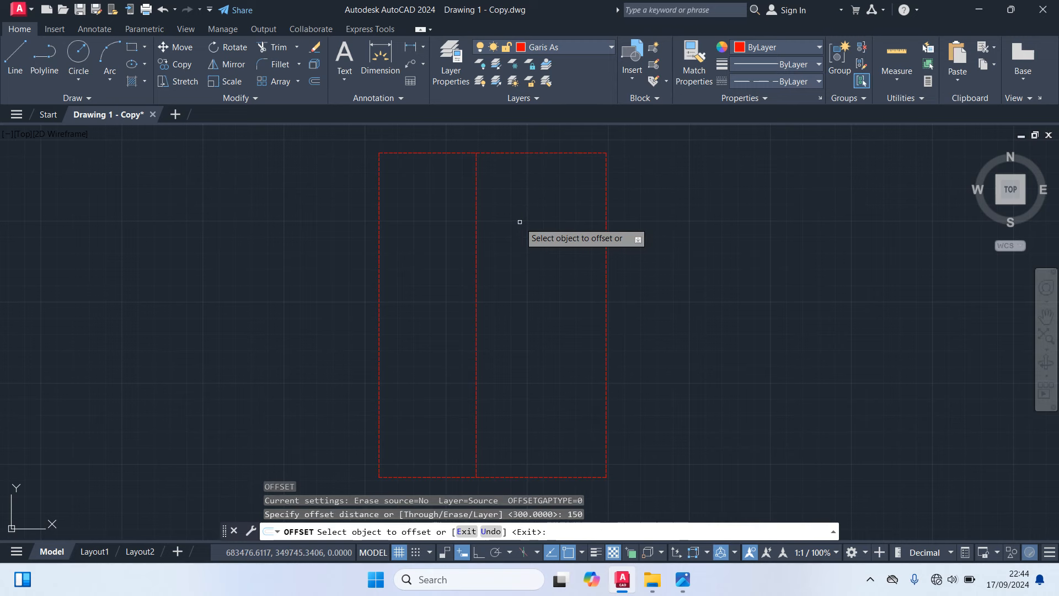
{"action": "left_click", "coordinate": [477, 206]}
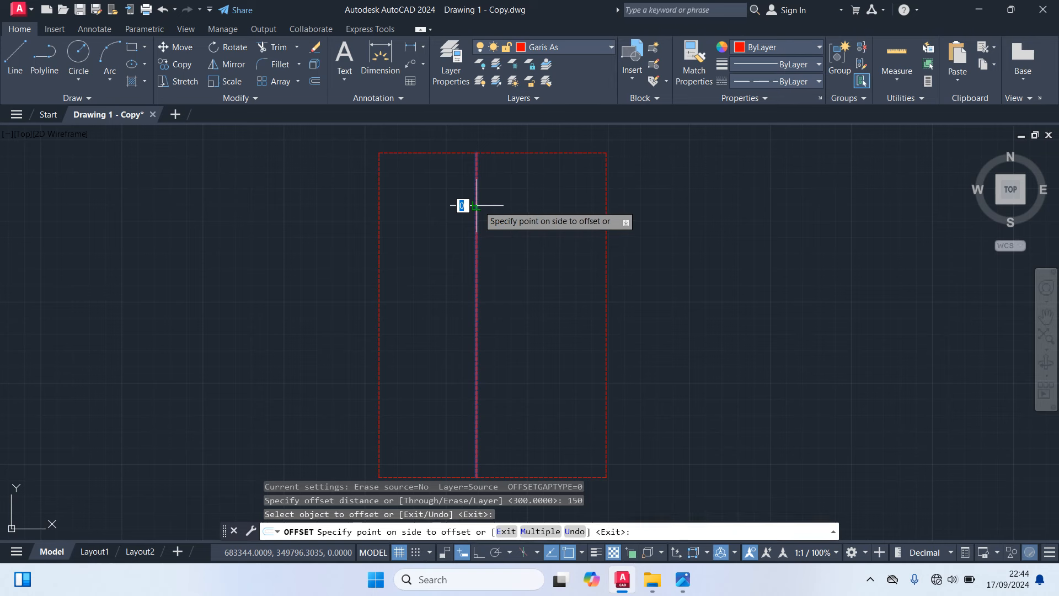
{"action": "left_click", "coordinate": [515, 204]}
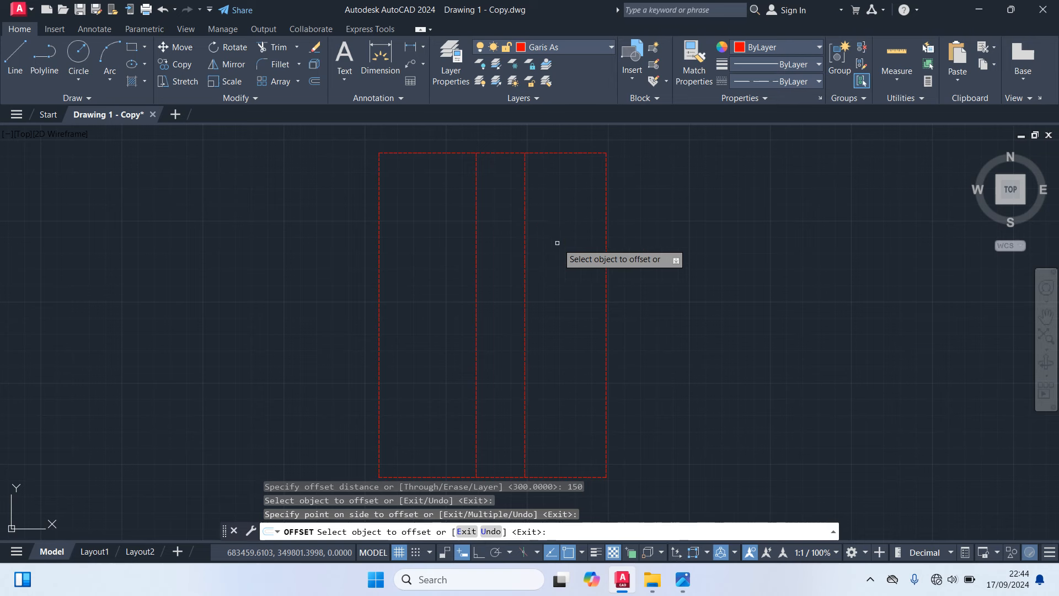
{"action": "key", "text": "Return"}
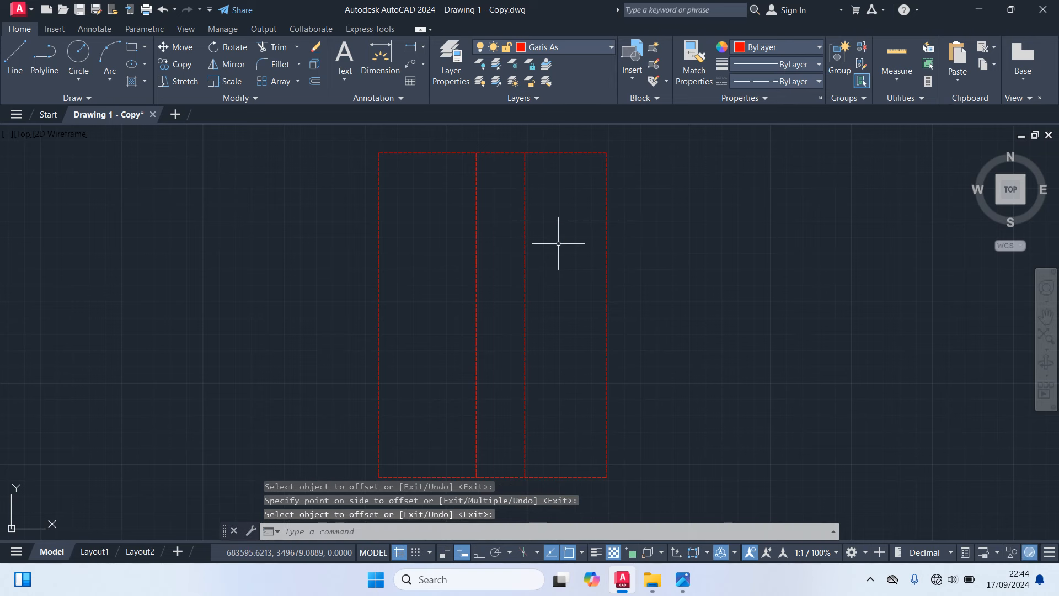
Offset the rectangle's top line downward by 300 three times in succession, each time from the newest line.
{"action": "key", "text": "Return"}
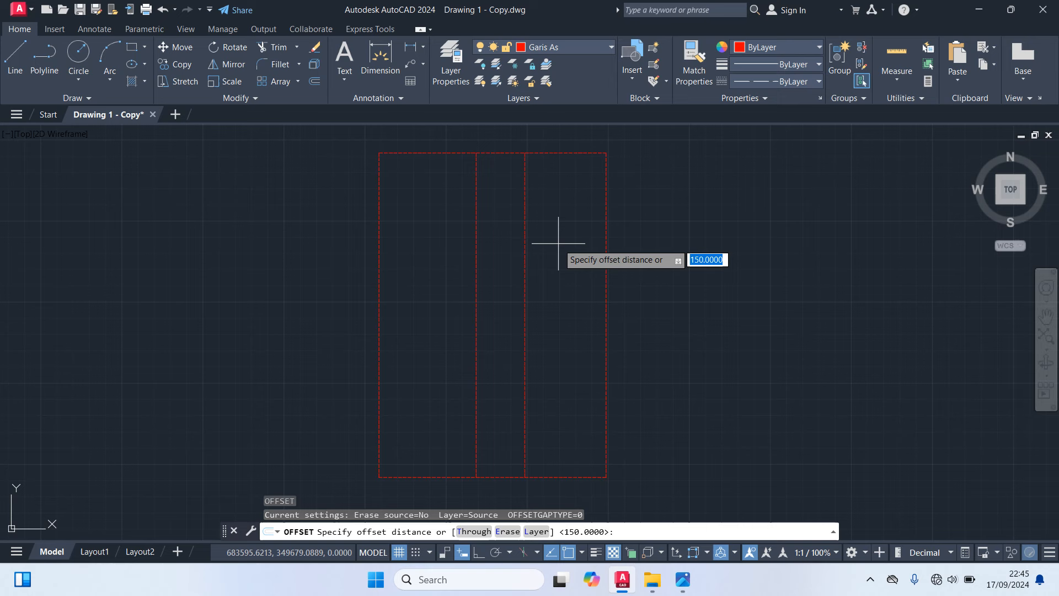
{"action": "type", "text": "300"}
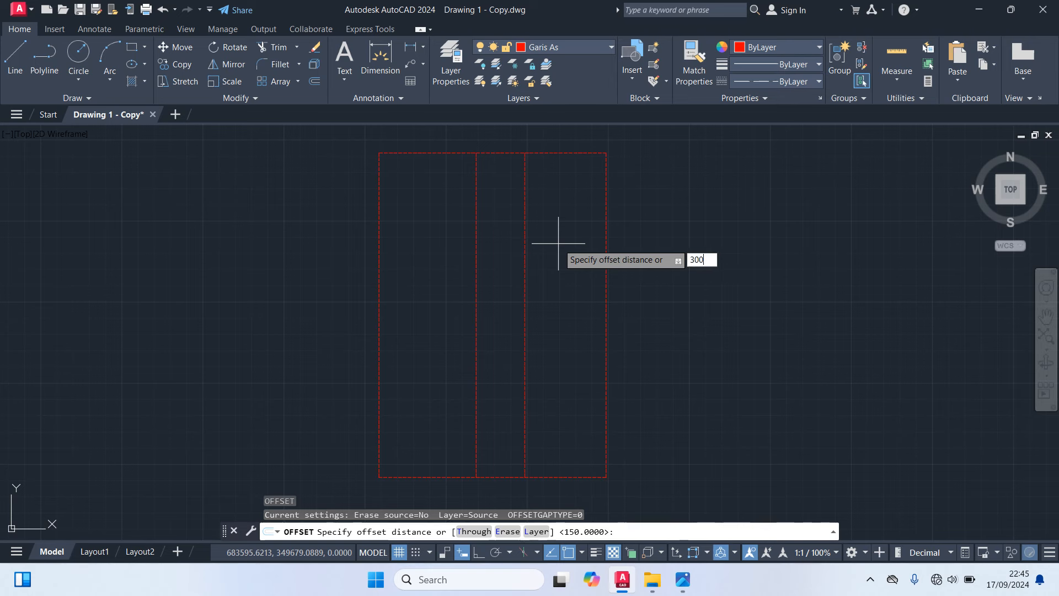
{"action": "key", "text": "Return"}
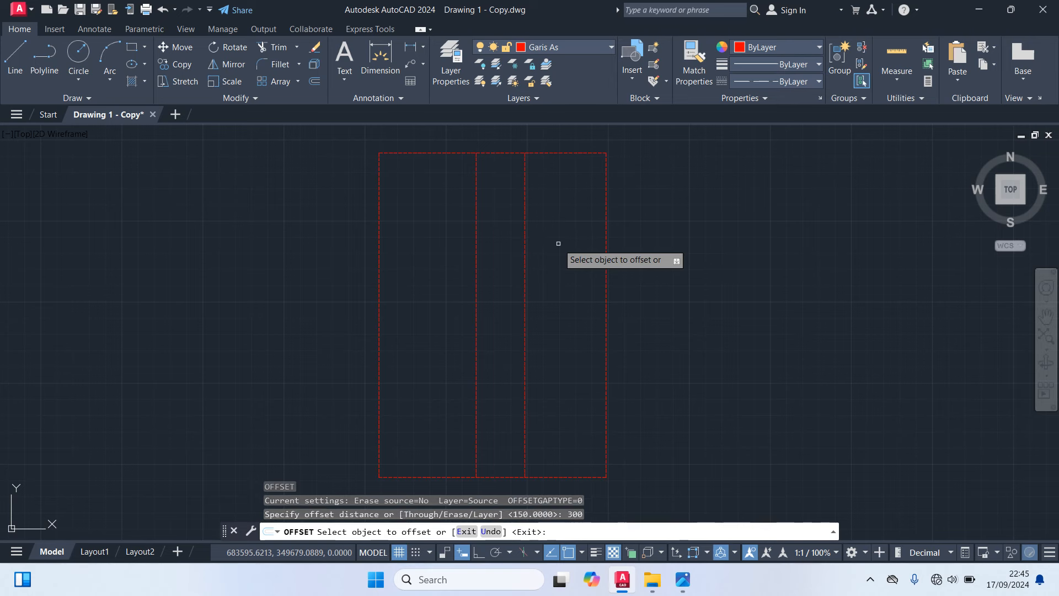
{"action": "left_click", "coordinate": [416, 152]}
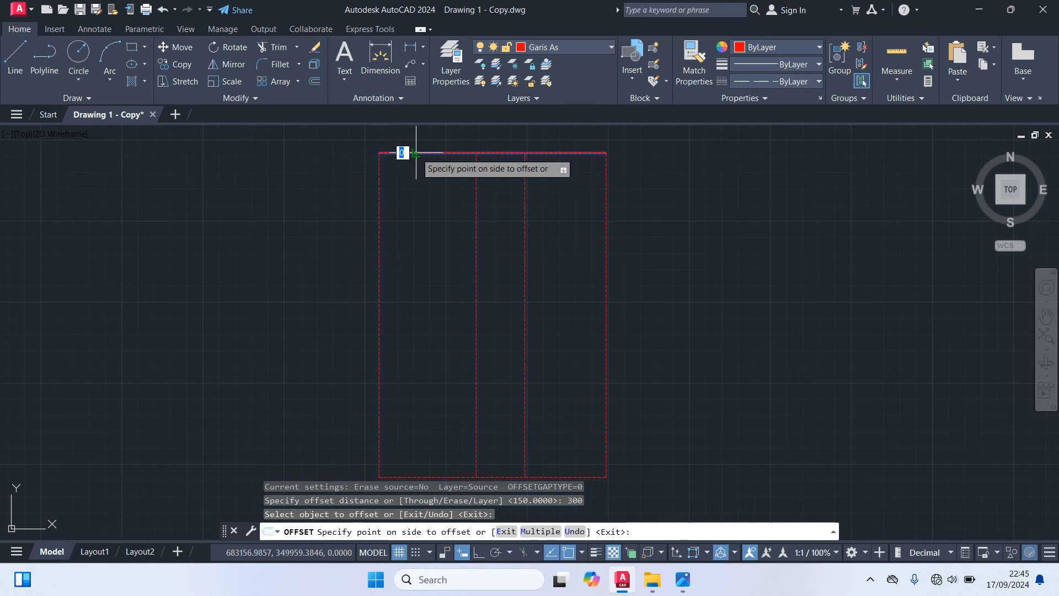
{"action": "left_click", "coordinate": [414, 228]}
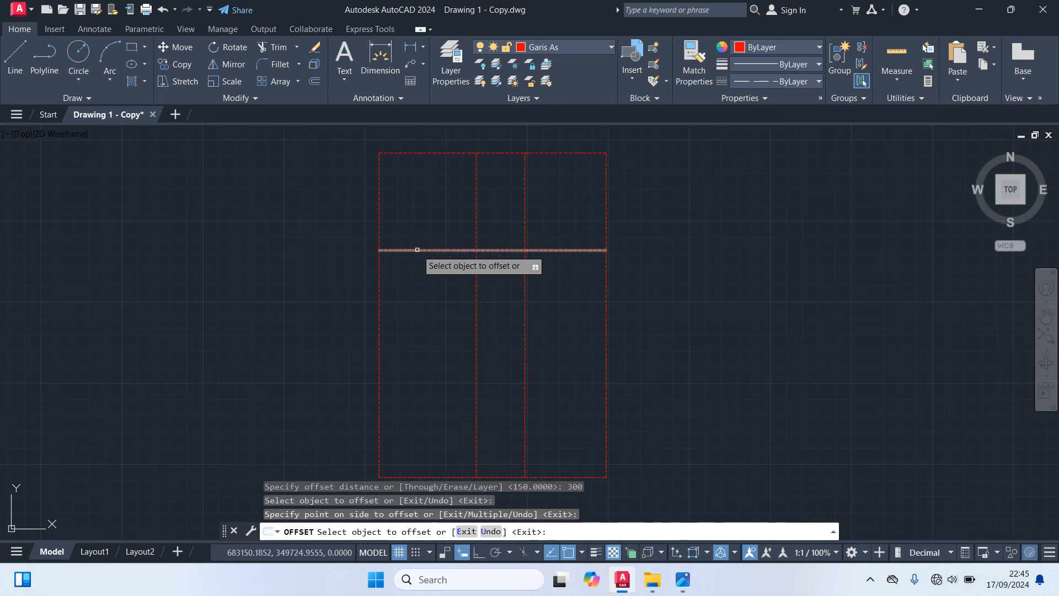
{"action": "left_click", "coordinate": [417, 250]}
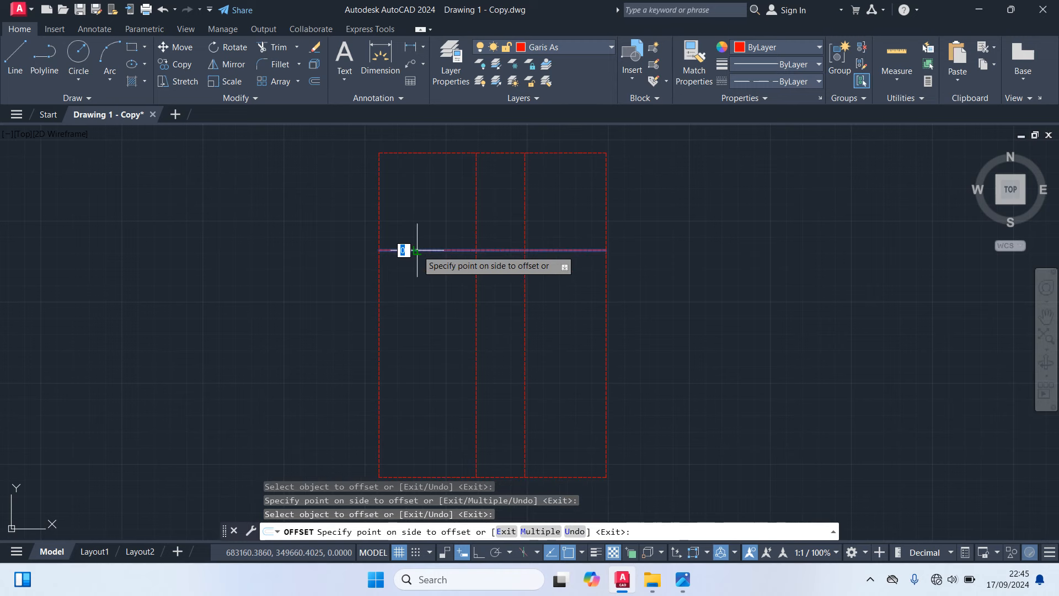
{"action": "left_click", "coordinate": [424, 327]}
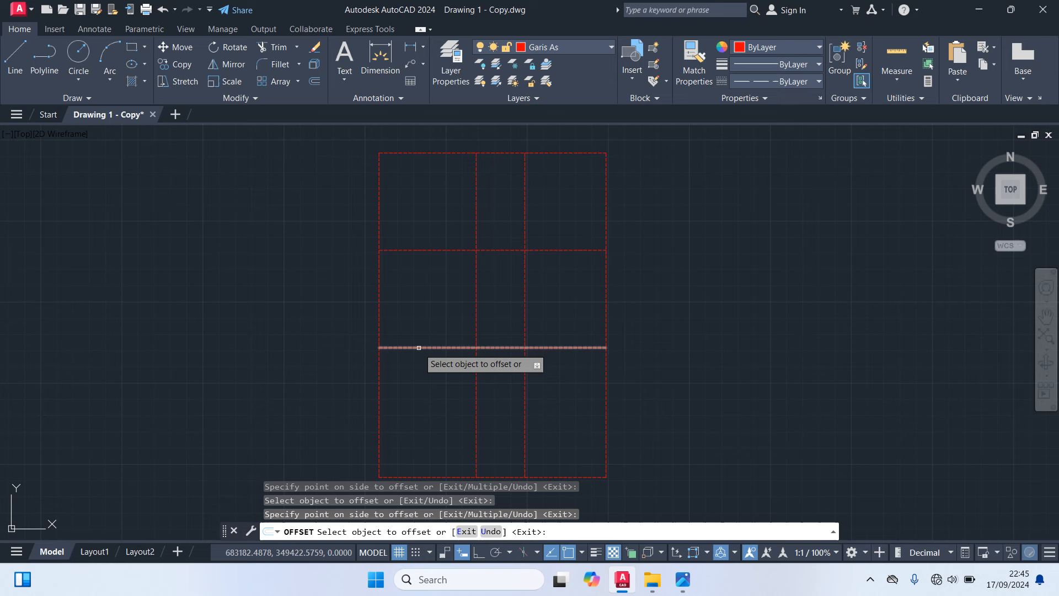
{"action": "left_click", "coordinate": [419, 347]}
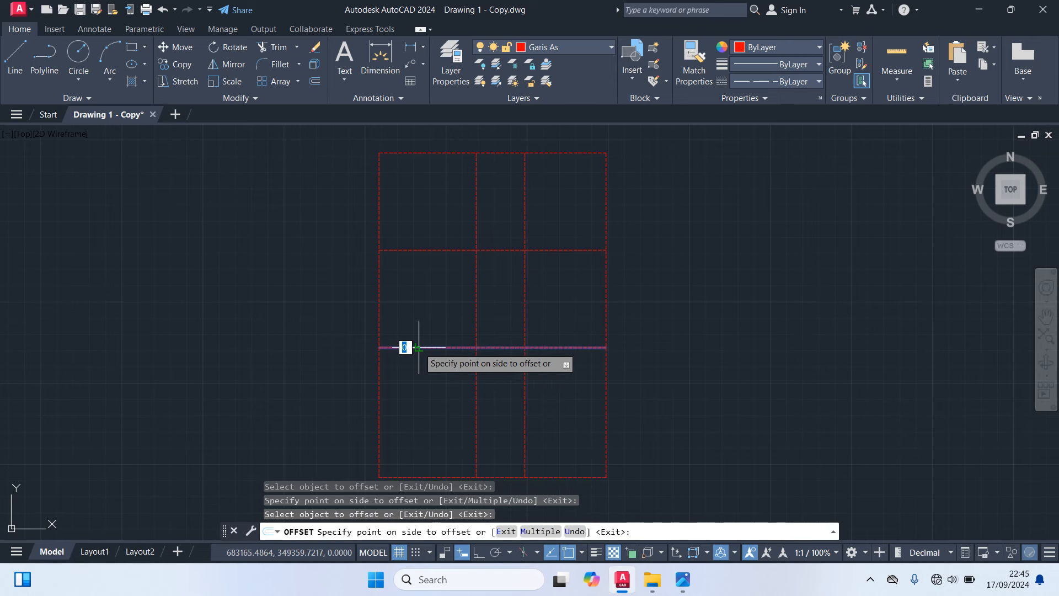
{"action": "left_click", "coordinate": [431, 427]}
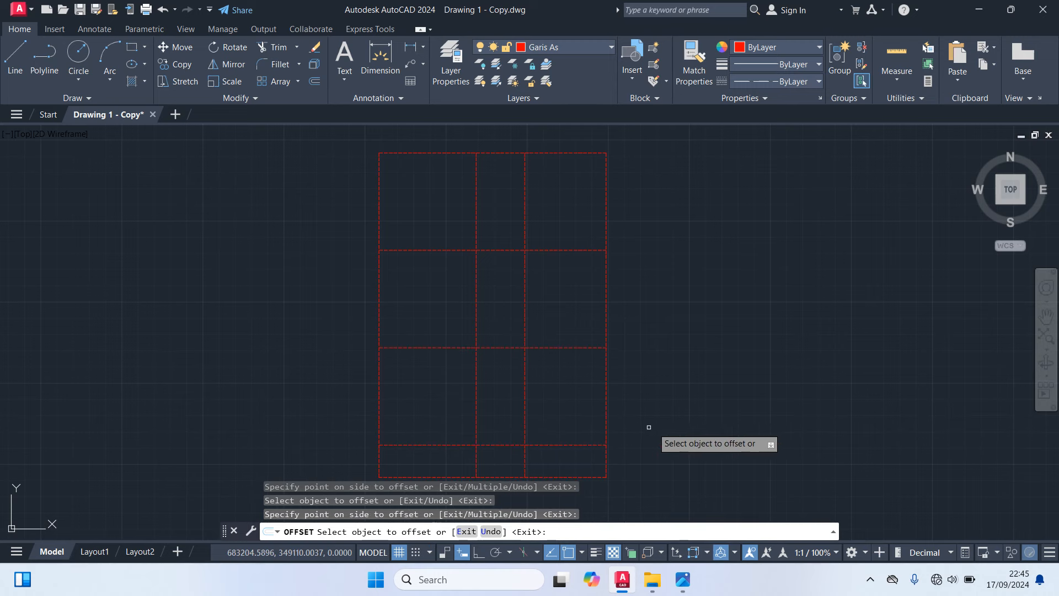
{"action": "key", "text": "Return"}
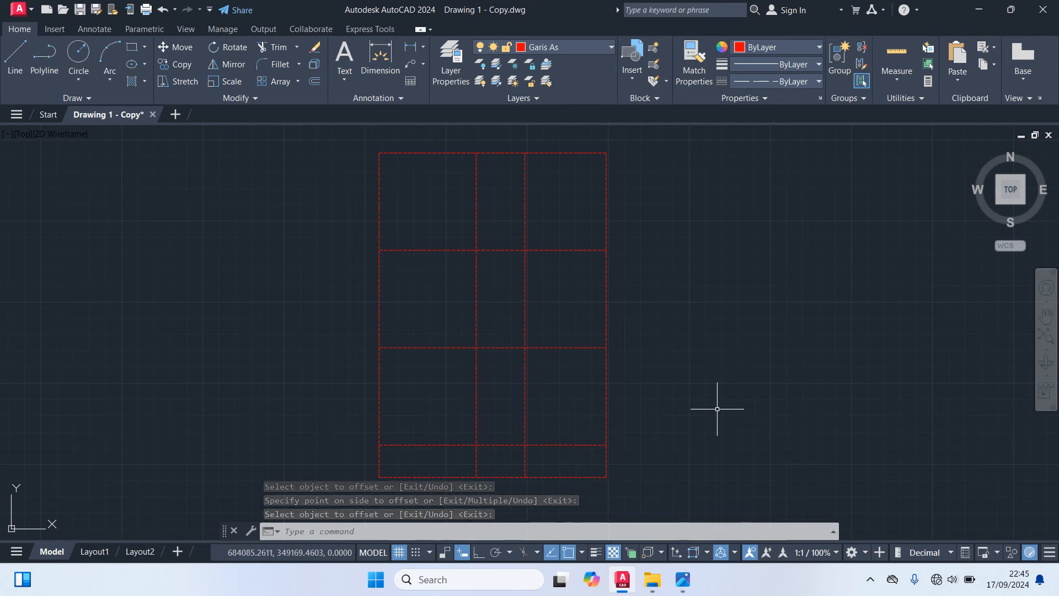
Offset the second inner horizontal axis line from the top downward by 250.
{"action": "key", "text": "Return"}
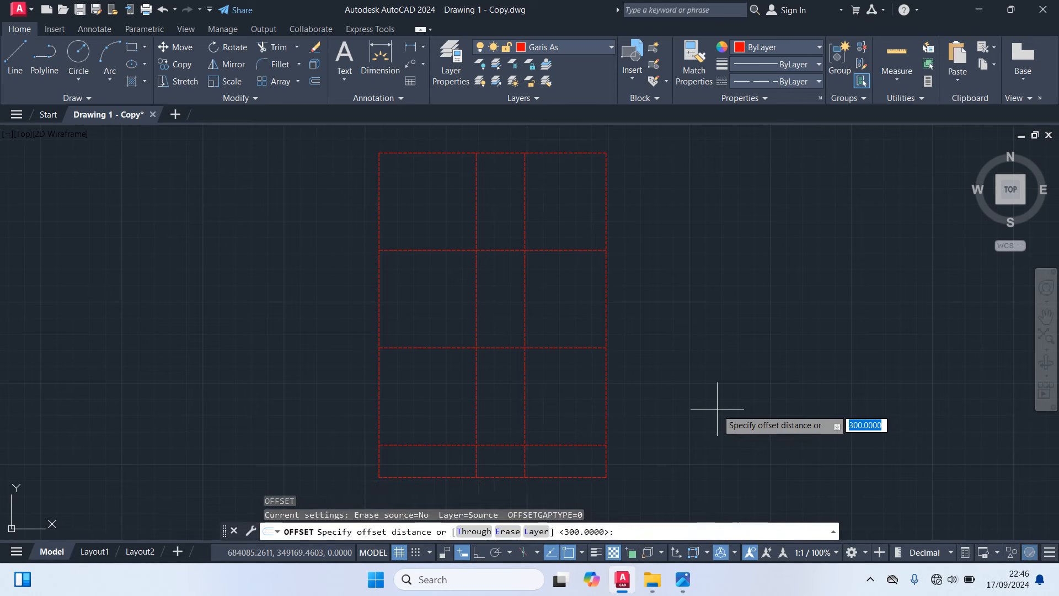
{"action": "type", "text": "250"}
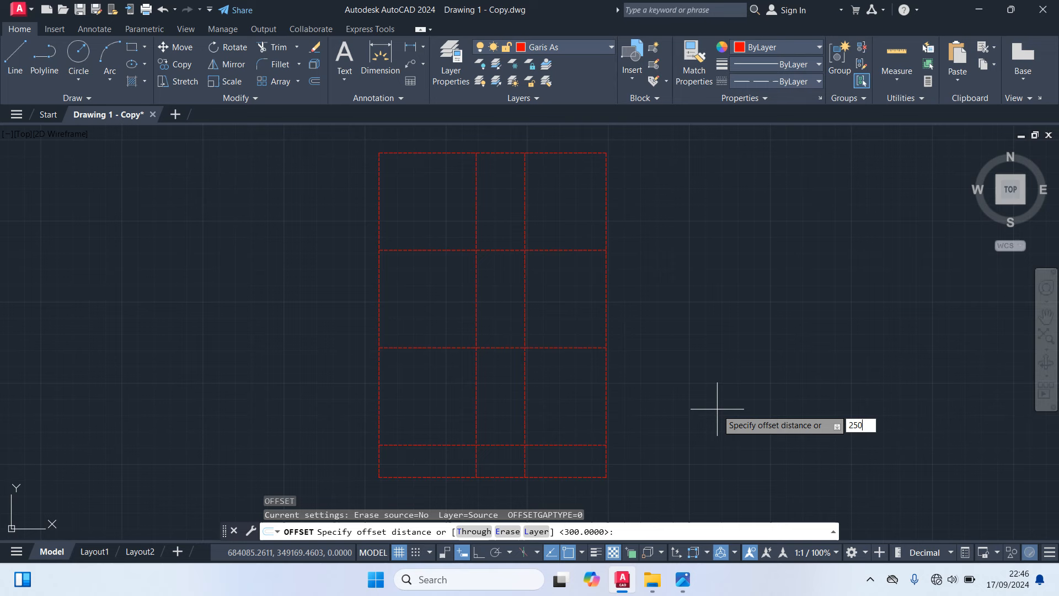
{"action": "key", "text": "Return"}
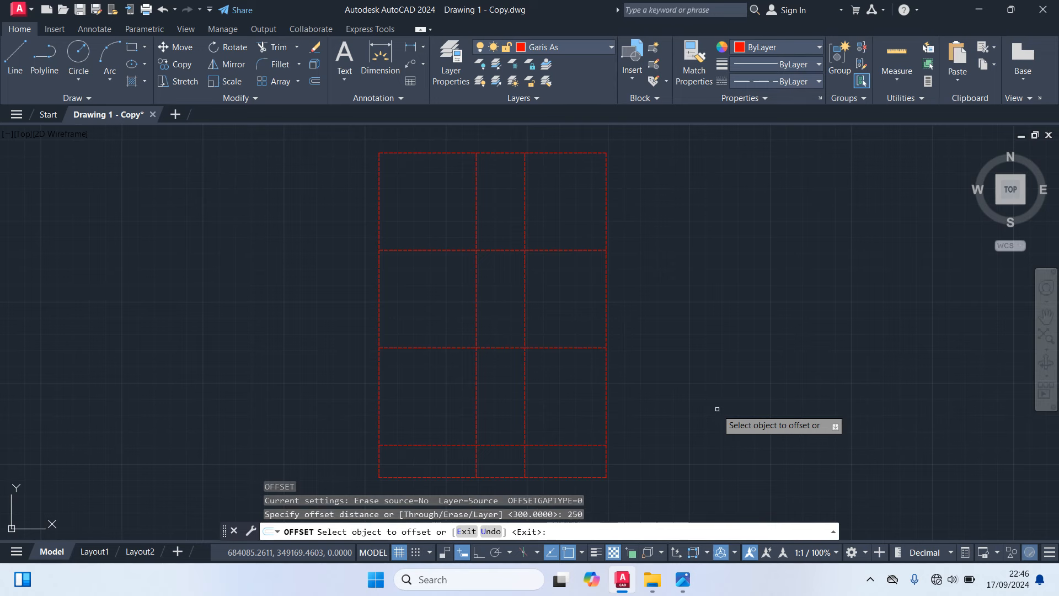
{"action": "left_click", "coordinate": [572, 348]}
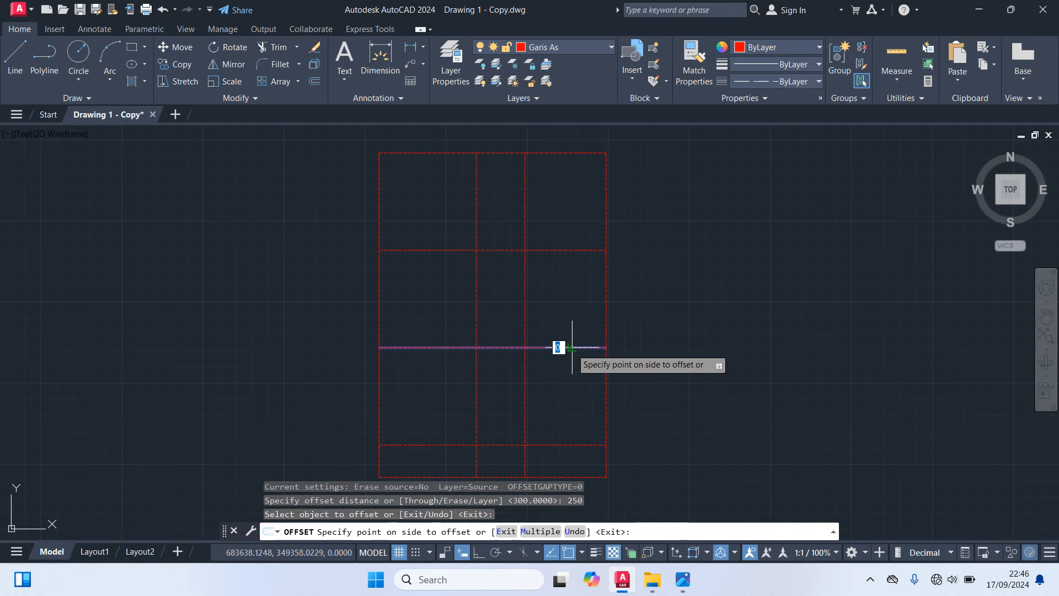
{"action": "left_click", "coordinate": [573, 407]}
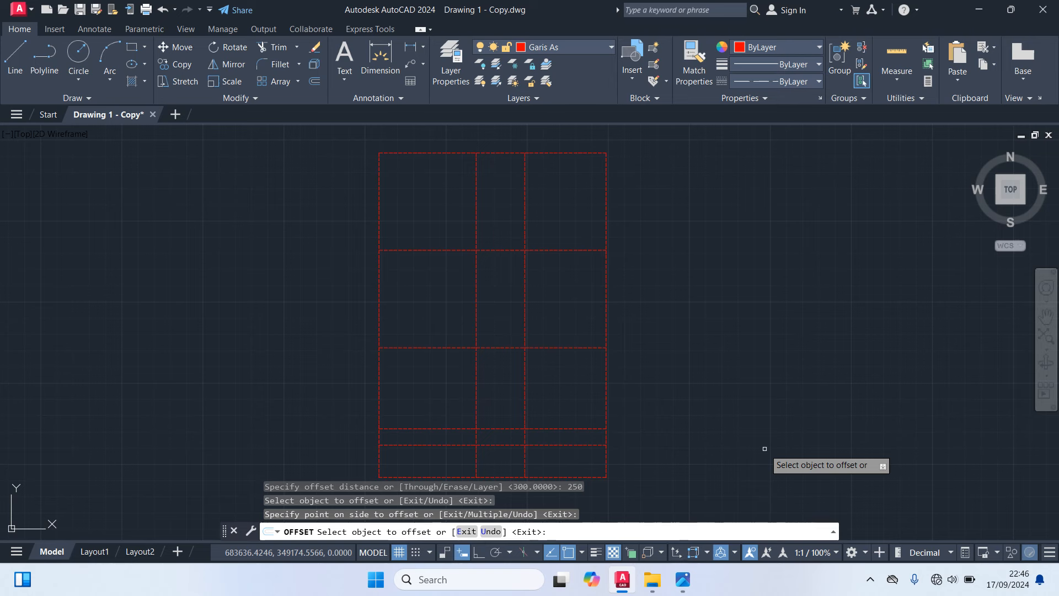
{"action": "key", "text": "Return"}
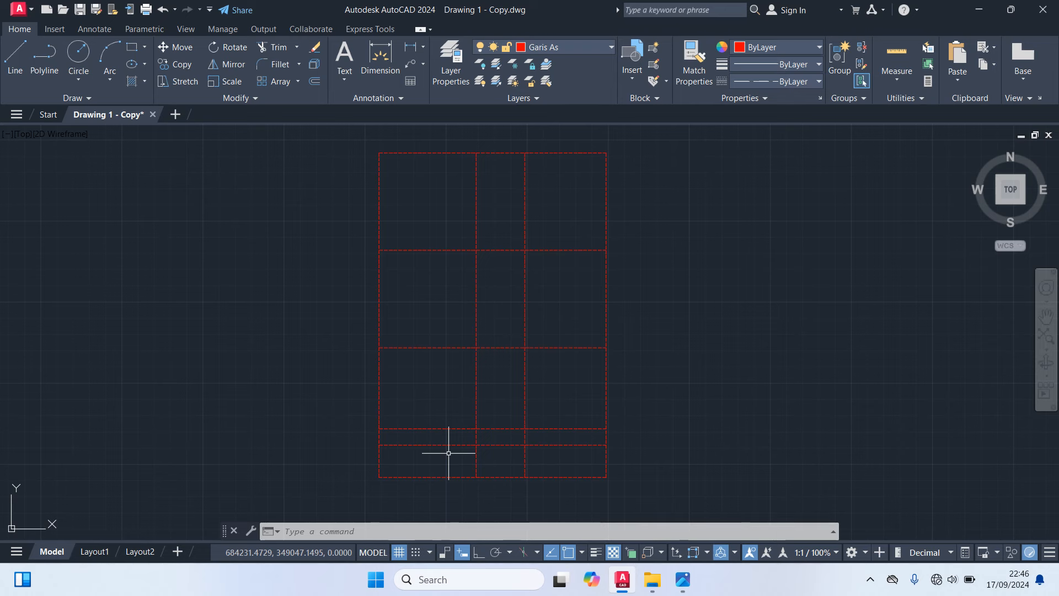
Offset the uppermost inner horizontal axis line upward by 100.
{"action": "middle_click_drag", "start_coordinate": [449, 453], "coordinate": [513, 463]}
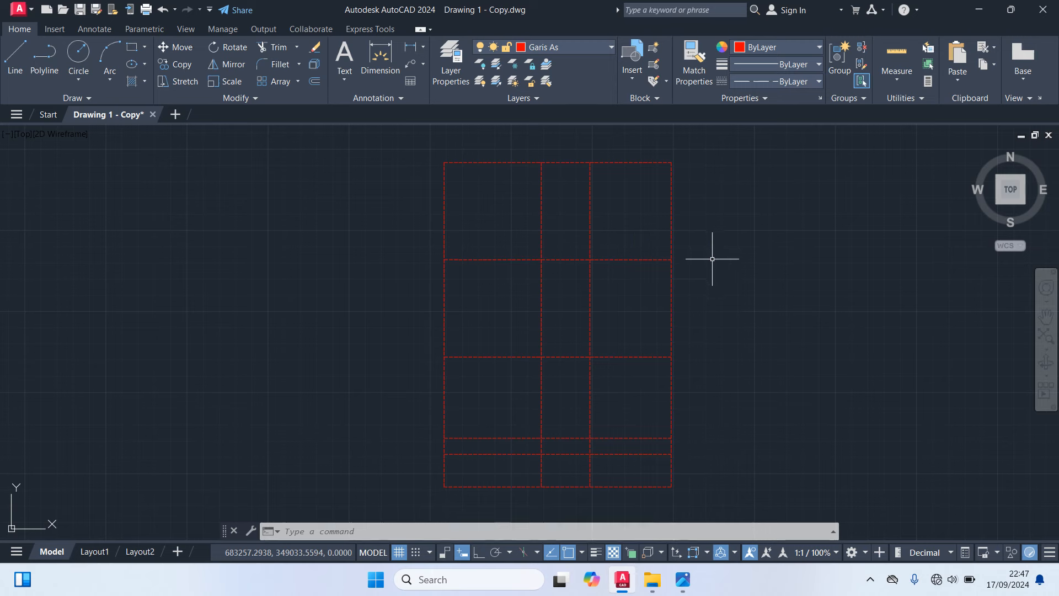
{"action": "type", "text": "O"}
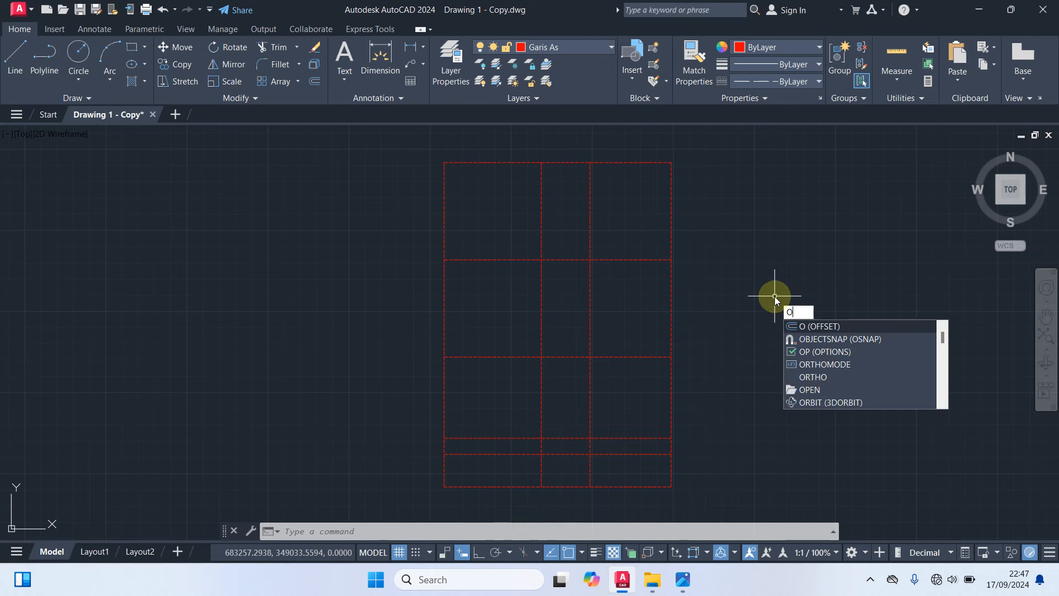
{"action": "key", "text": "Return"}
{"action": "type", "text": "1"}
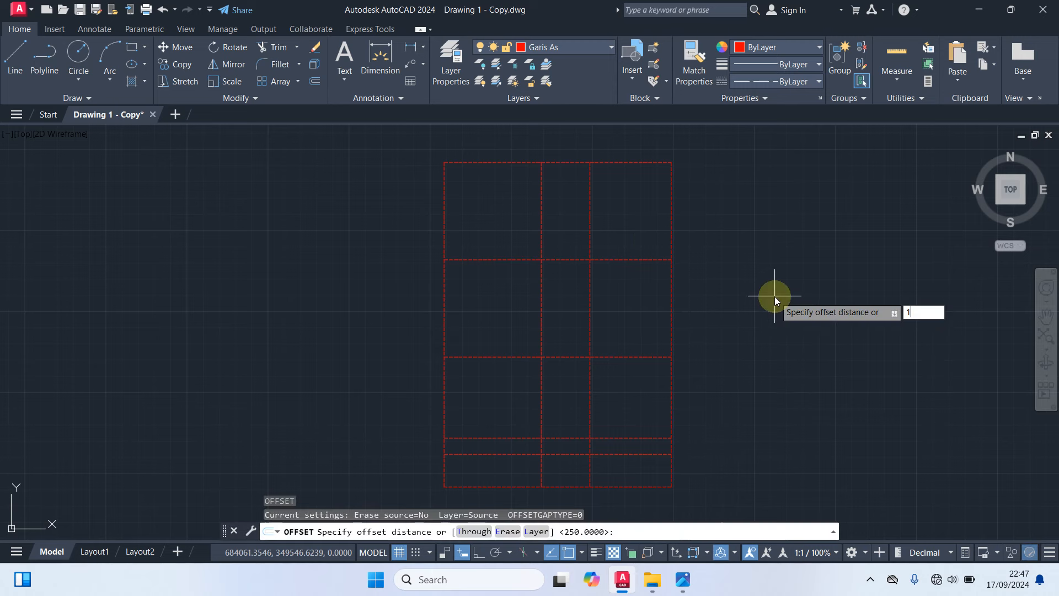
{"action": "type", "text": "00"}
{"action": "key", "text": "Return"}
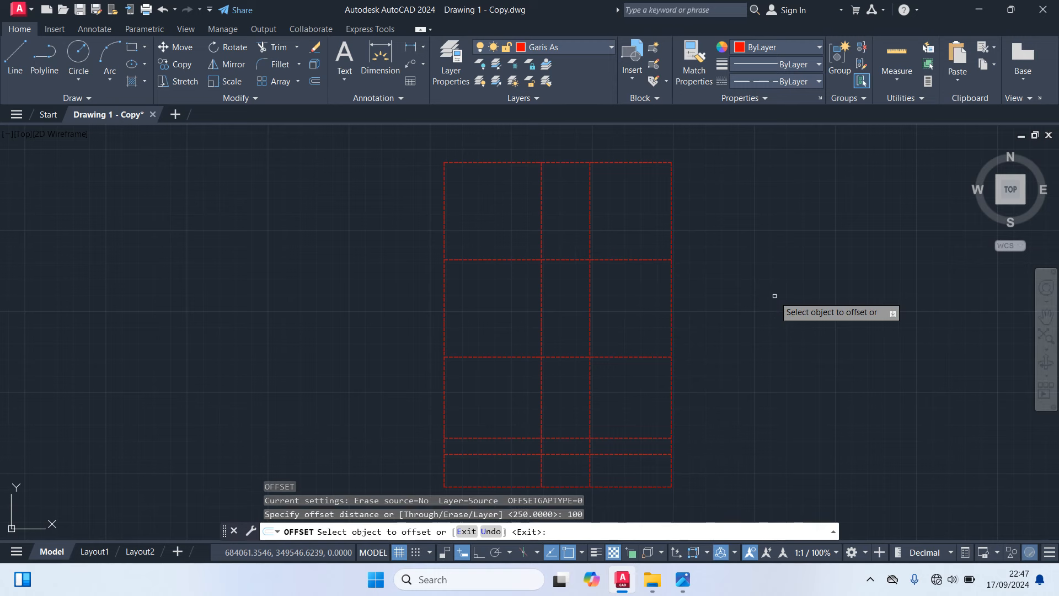
{"action": "left_click", "coordinate": [640, 259]}
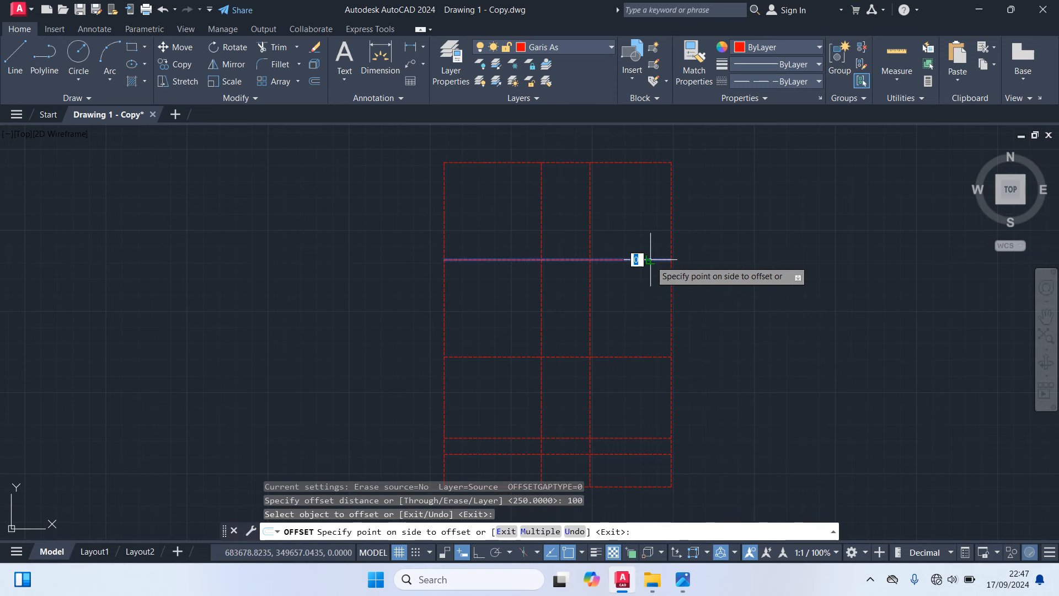
{"action": "left_click", "coordinate": [633, 211]}
{"action": "key", "text": "Return"}
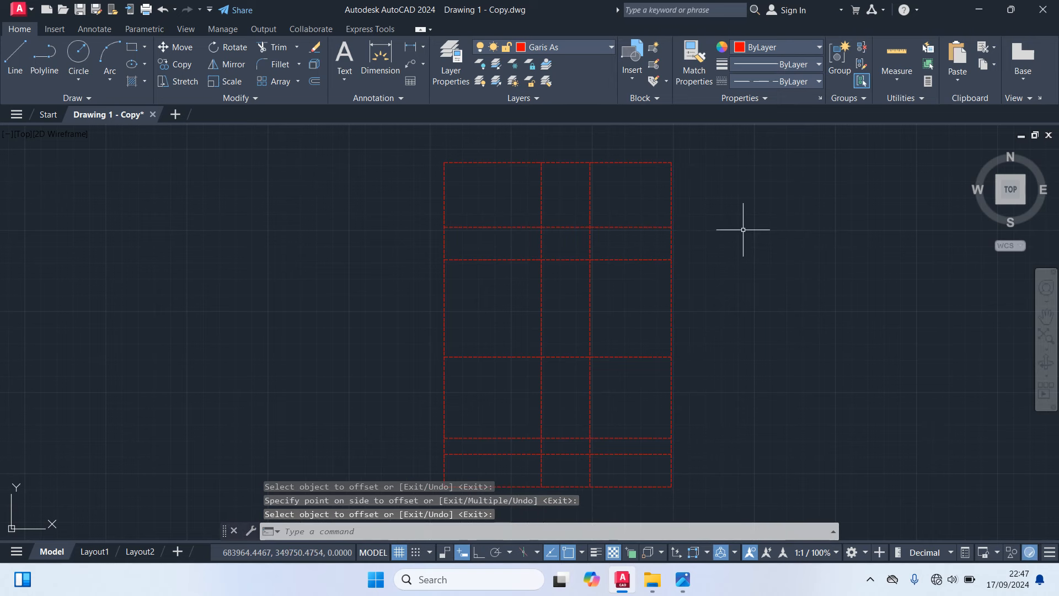
Trim the uppermost inner horizontal line in the right and left bays, keeping only its part between the two inner vertical lines.
{"action": "type", "text": "tr"}
{"action": "key", "text": "Return"}
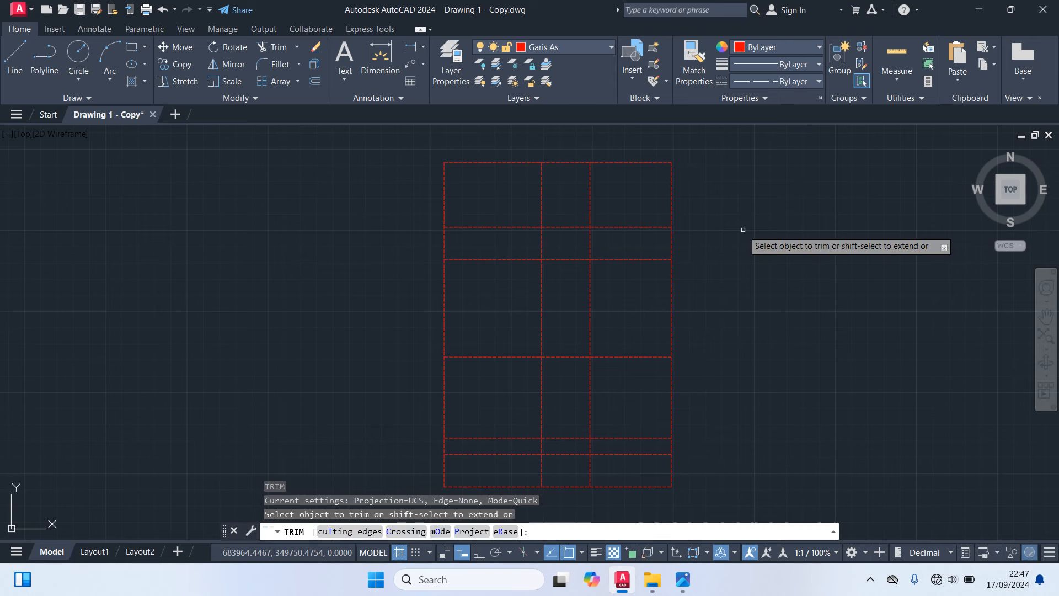
{"action": "left_click", "coordinate": [744, 230]}
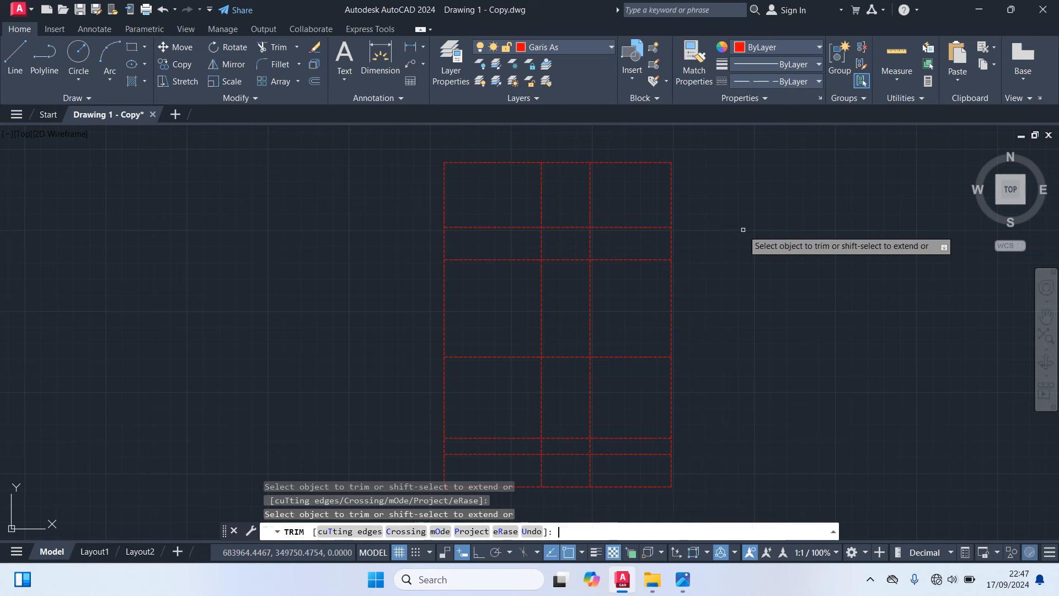
{"action": "left_click", "coordinate": [637, 229]}
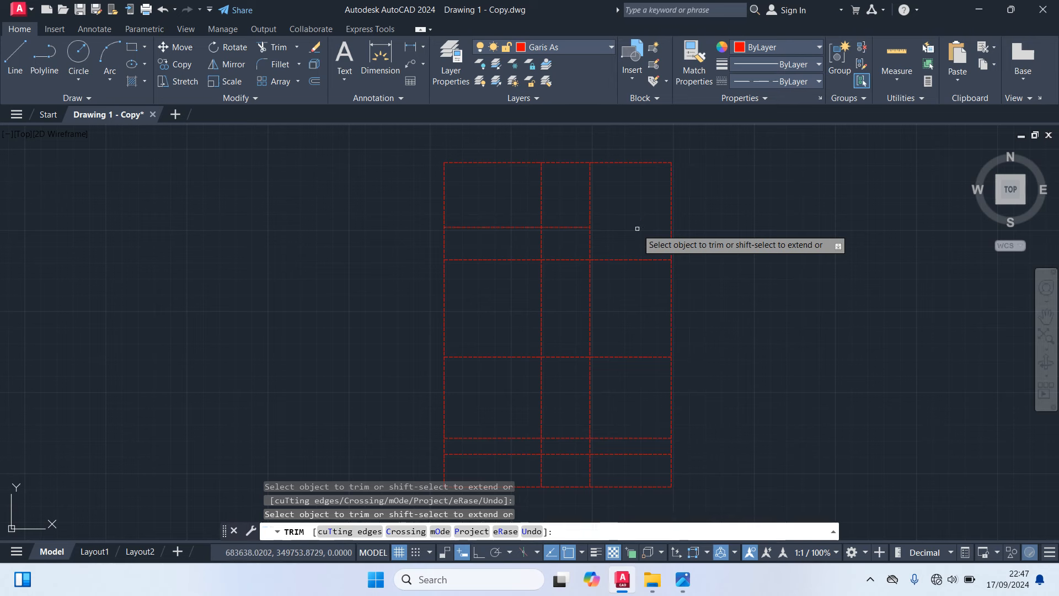
{"action": "left_click", "coordinate": [506, 226]}
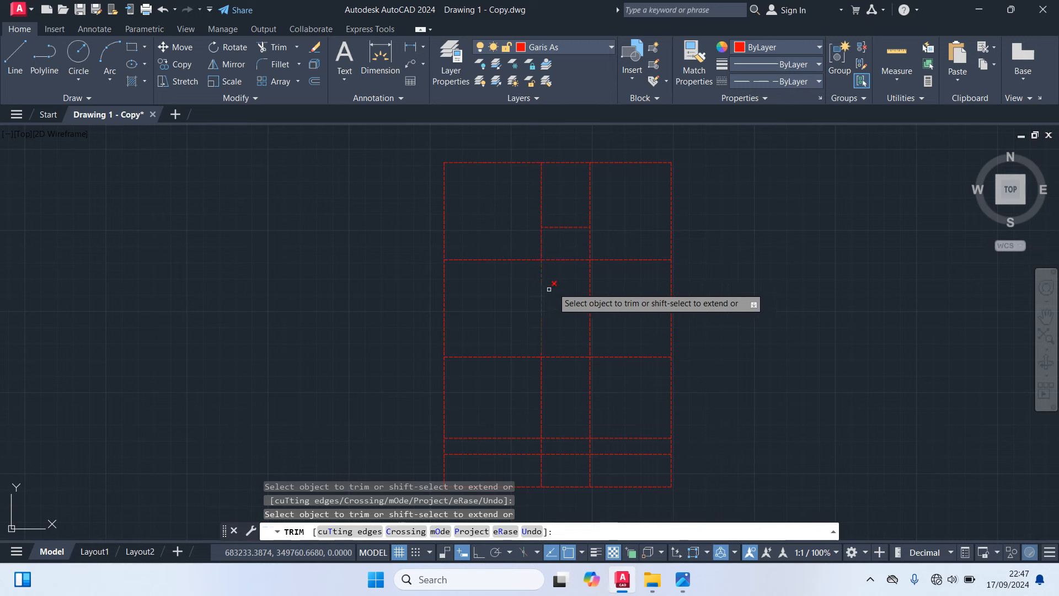
Trim the middle-bay part of the horizontal line 300 below the top and the right inner vertical line's segment just below it.
{"action": "left_click", "coordinate": [559, 259]}
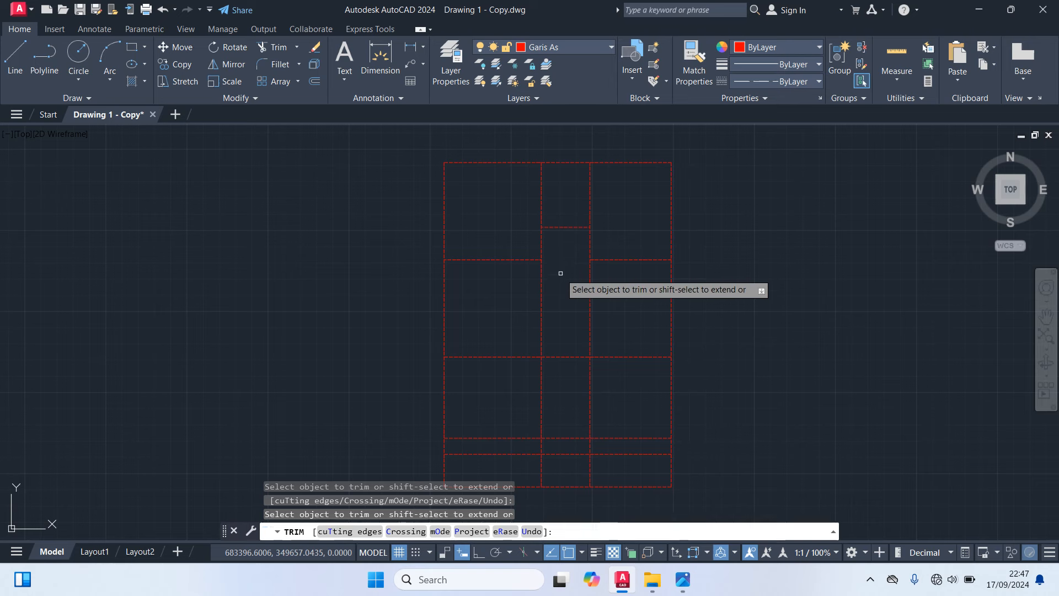
{"action": "left_click", "coordinate": [589, 300]}
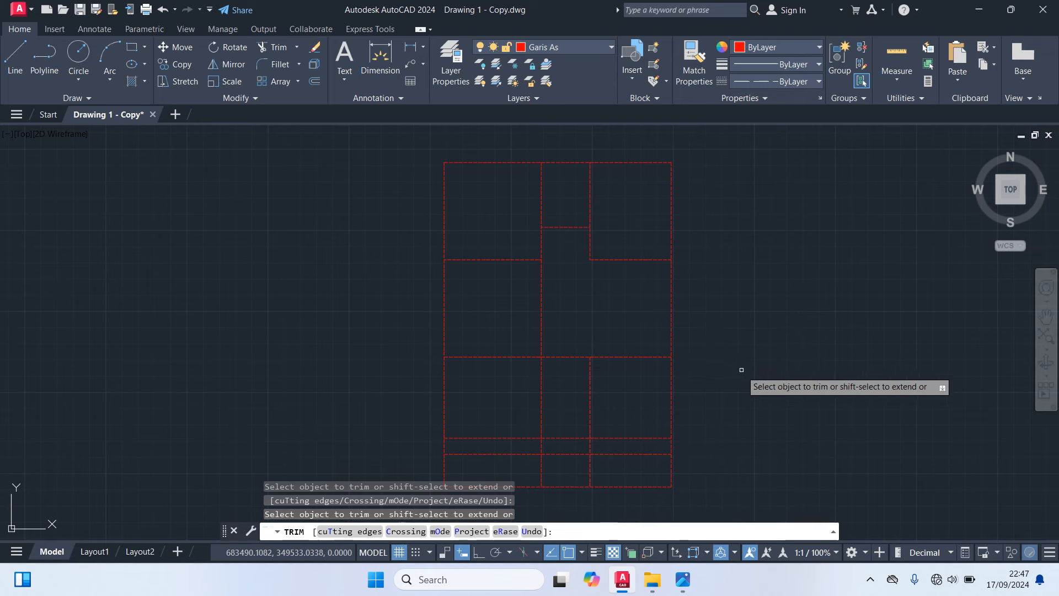
{"action": "middle_click_drag", "start_coordinate": [743, 373], "coordinate": [772, 293]}
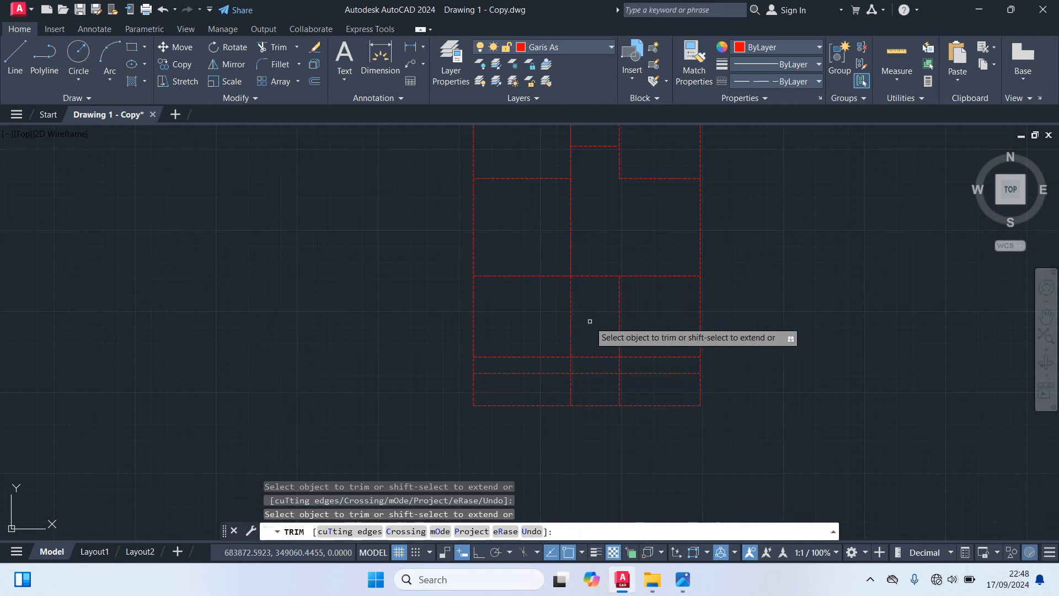
{"action": "middle_click_drag", "start_coordinate": [590, 321], "coordinate": [642, 359]}
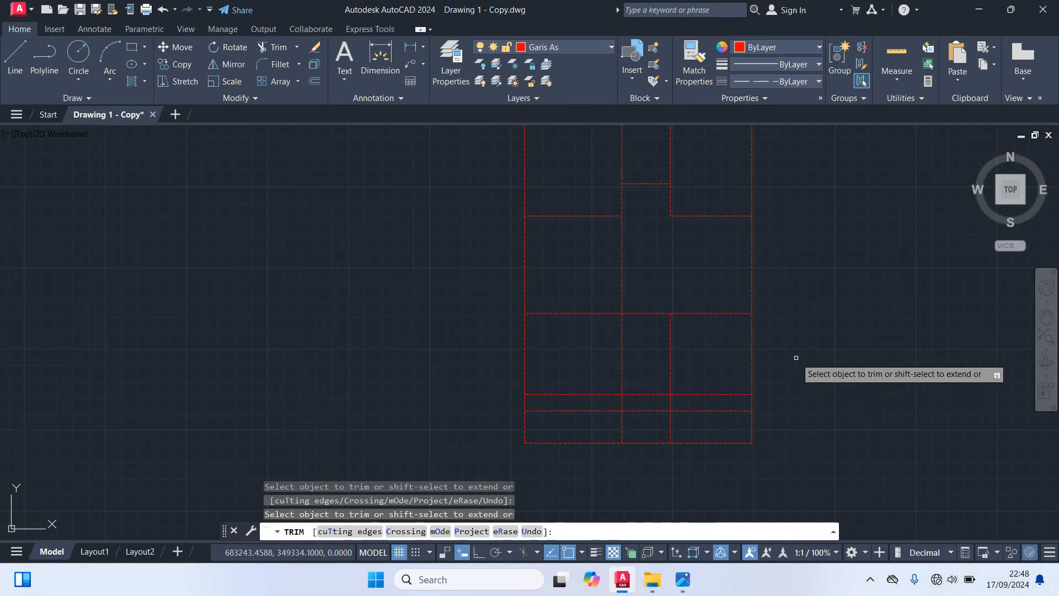
{"action": "middle_click_drag", "start_coordinate": [807, 367], "coordinate": [813, 283]}
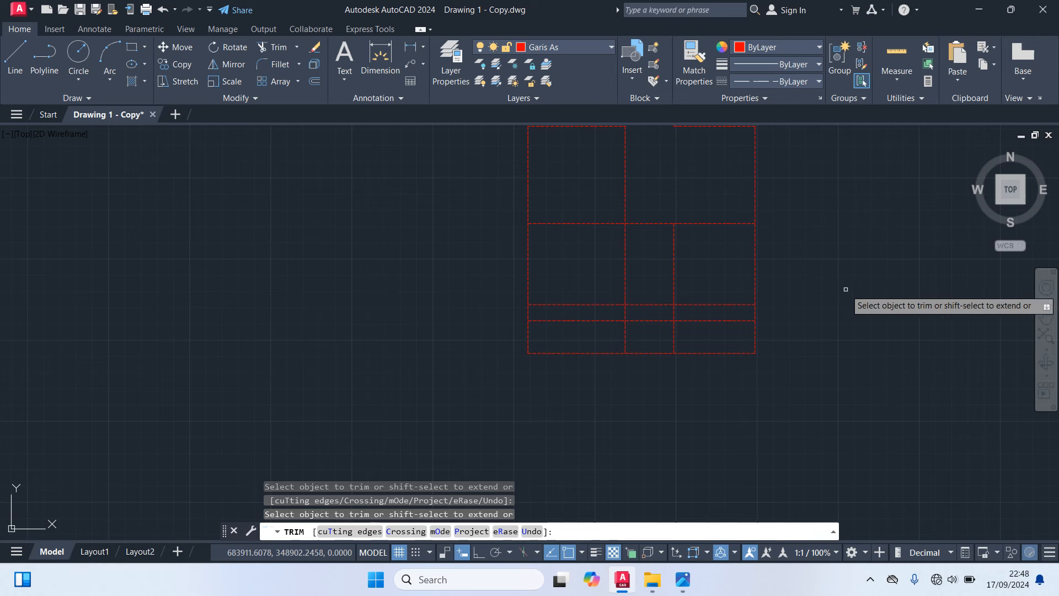
{"action": "key", "text": "Return"}
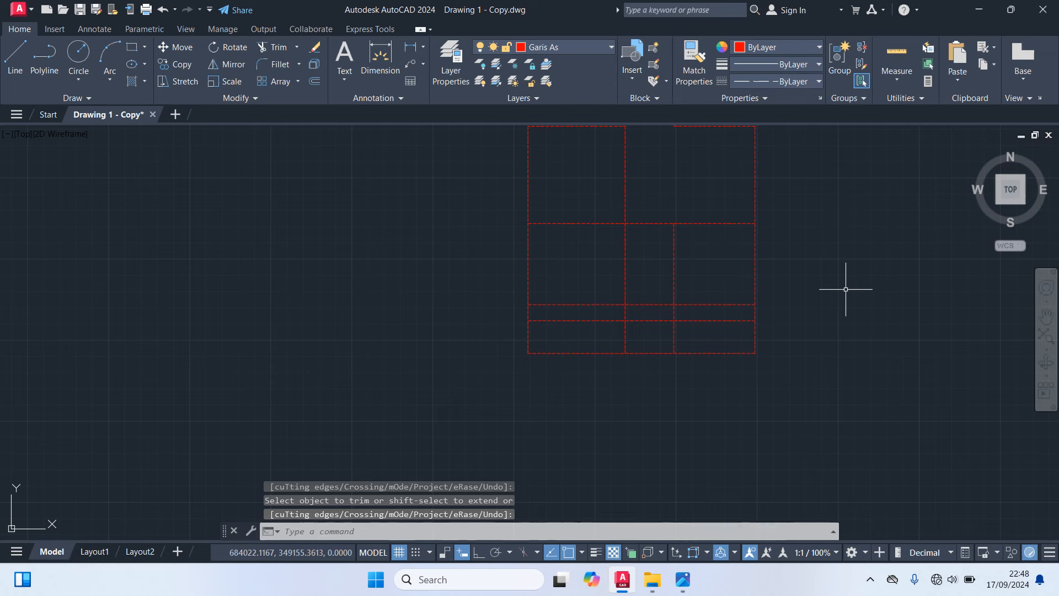
Measure the right bay's width with a temporary dimension from the right inner vertical line to the outer right side.
{"action": "type", "text": "dim"}
{"action": "key", "text": "Return"}
{"action": "key", "text": "Return"}
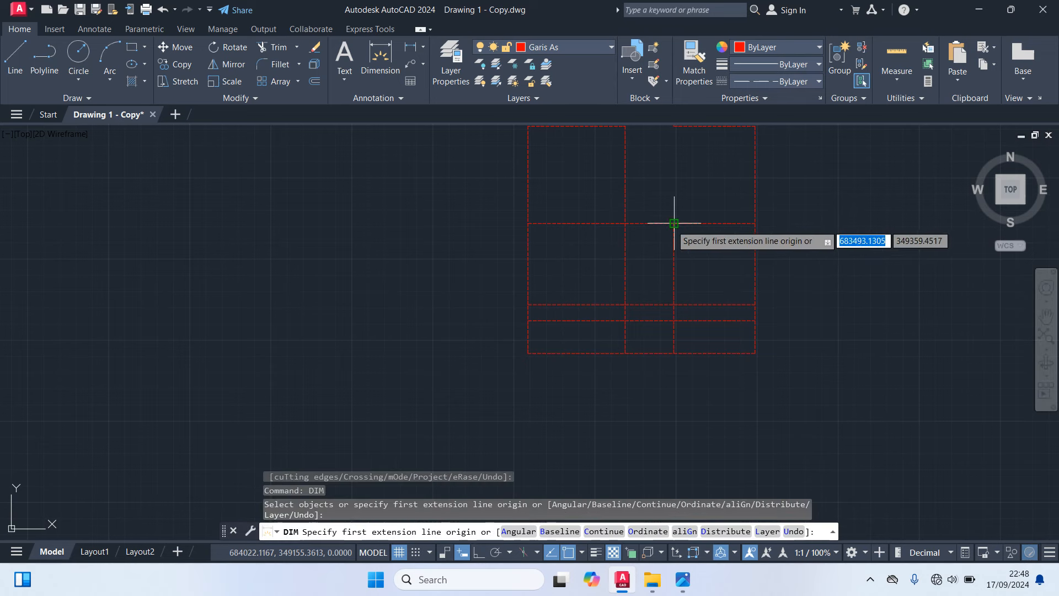
{"action": "left_click", "coordinate": [675, 224]}
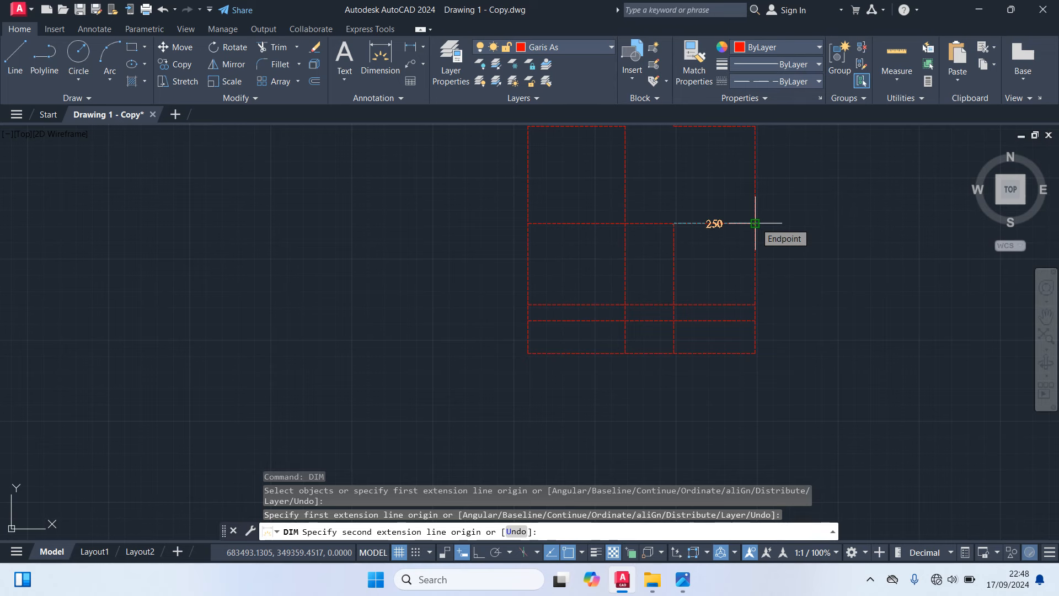
{"action": "key", "text": "Escape"}
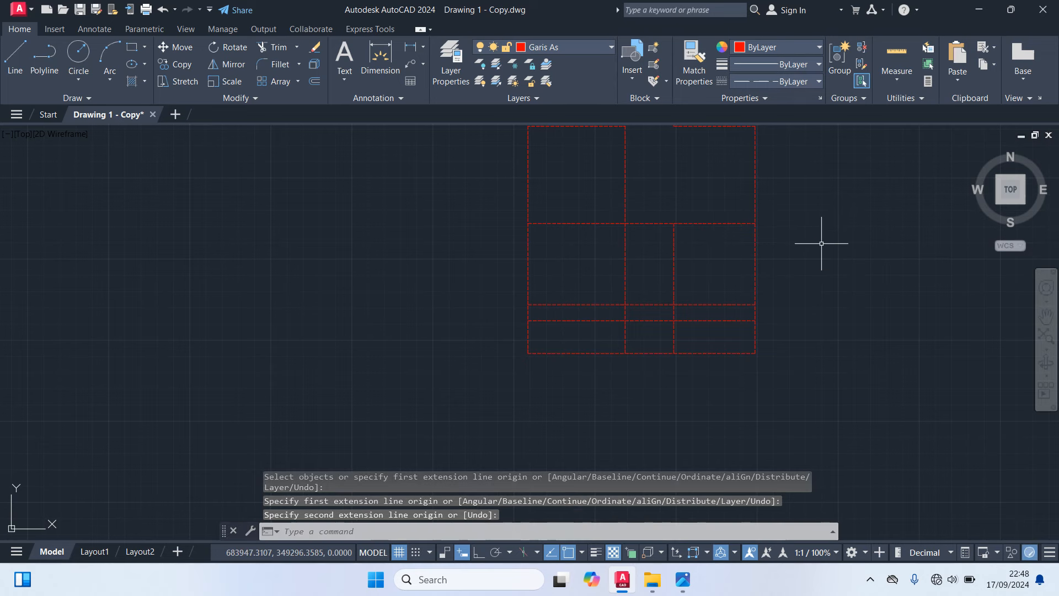
Measure the height from the upper of the two lowest inner horizontal lines to the bottom edge with a temporary dimension at the outer right side.
{"action": "mouse_move", "coordinate": [840, 259]}
{"action": "middle_mouse_down"}
{"action": "mouse_move", "coordinate": [830, 397]}
{"action": "mouse_move", "coordinate": [814, 331]}
{"action": "middle_mouse_up"}
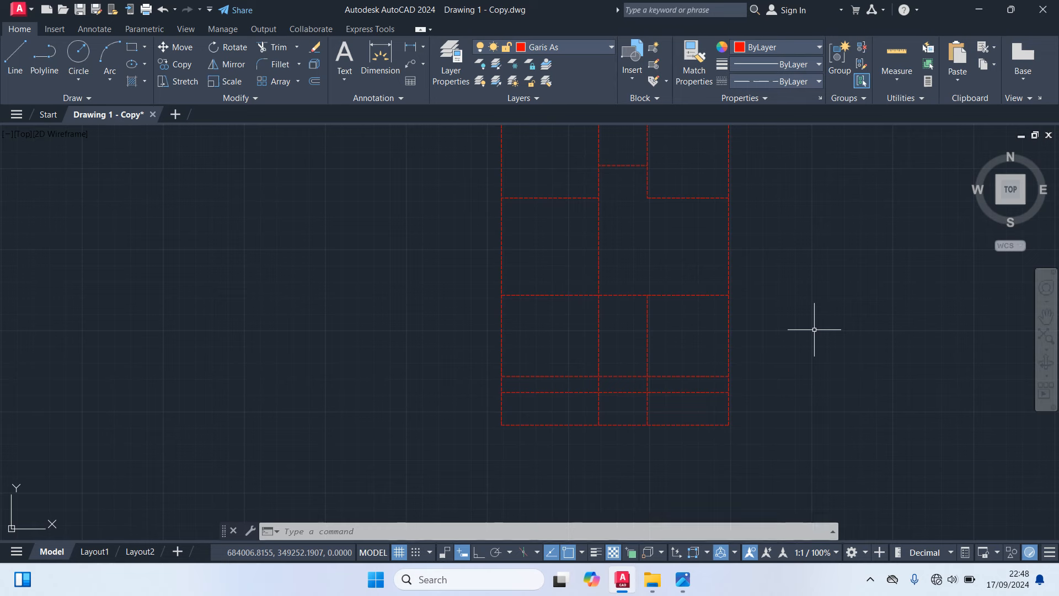
{"action": "type", "text": "dim"}
{"action": "key", "text": "Return"}
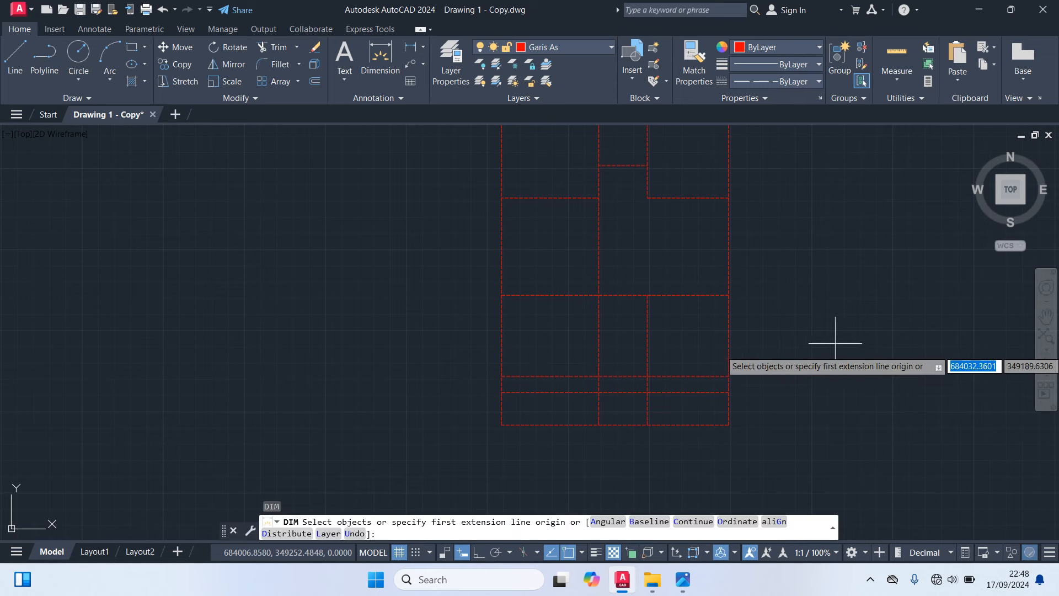
{"action": "key", "text": "Return"}
{"action": "left_click", "coordinate": [729, 377]}
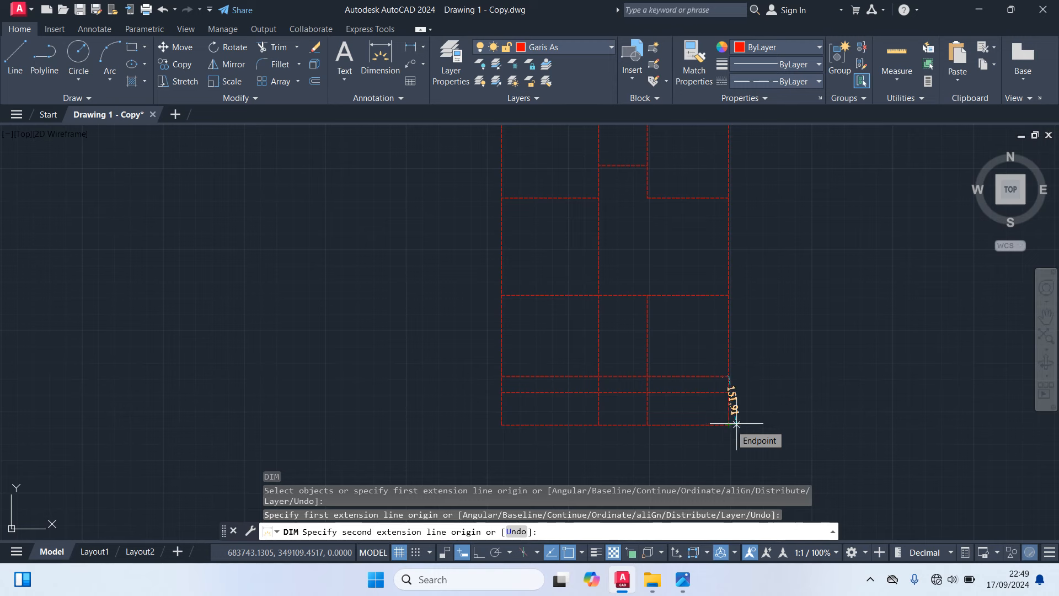
{"action": "key", "text": "Escape"}
Trim the lowest inner horizontal line in the right and middle bays, keeping only its left-bay part.
{"action": "type", "text": "TR"}
{"action": "key", "text": "Return"}
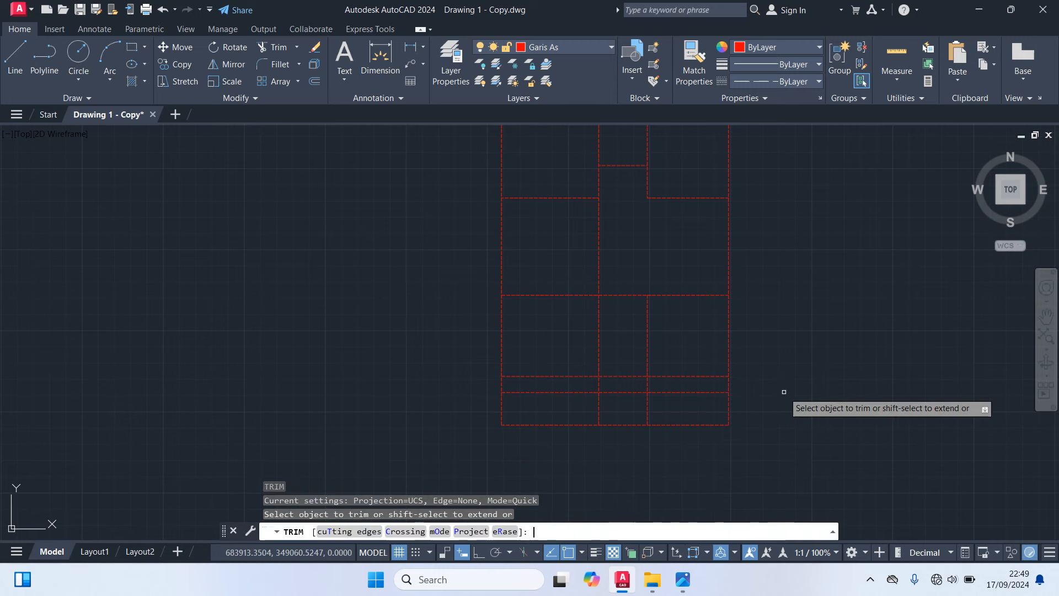
{"action": "left_click", "coordinate": [706, 391]}
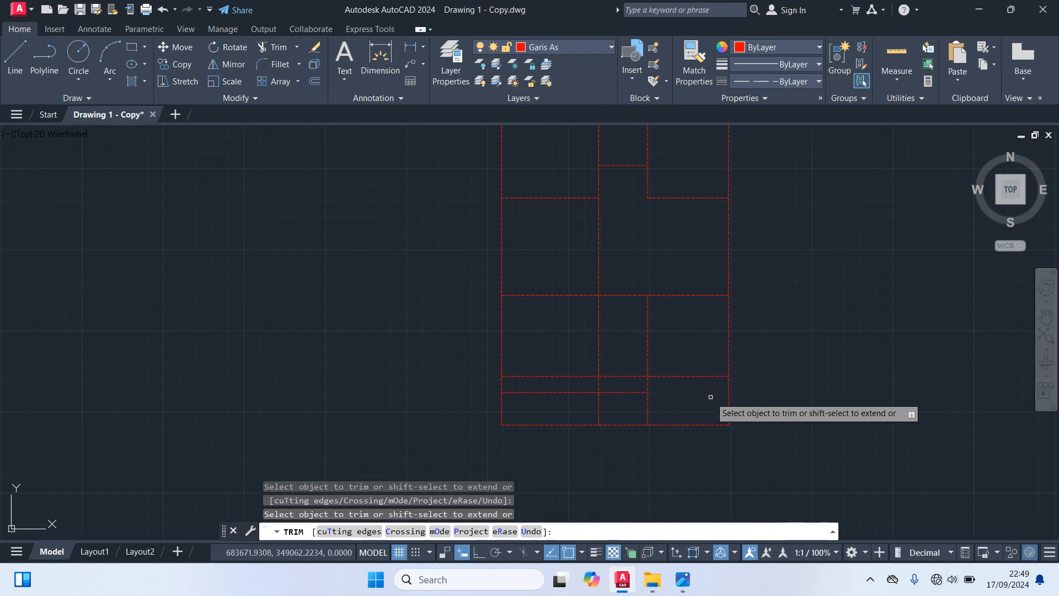
{"action": "left_click", "coordinate": [619, 392]}
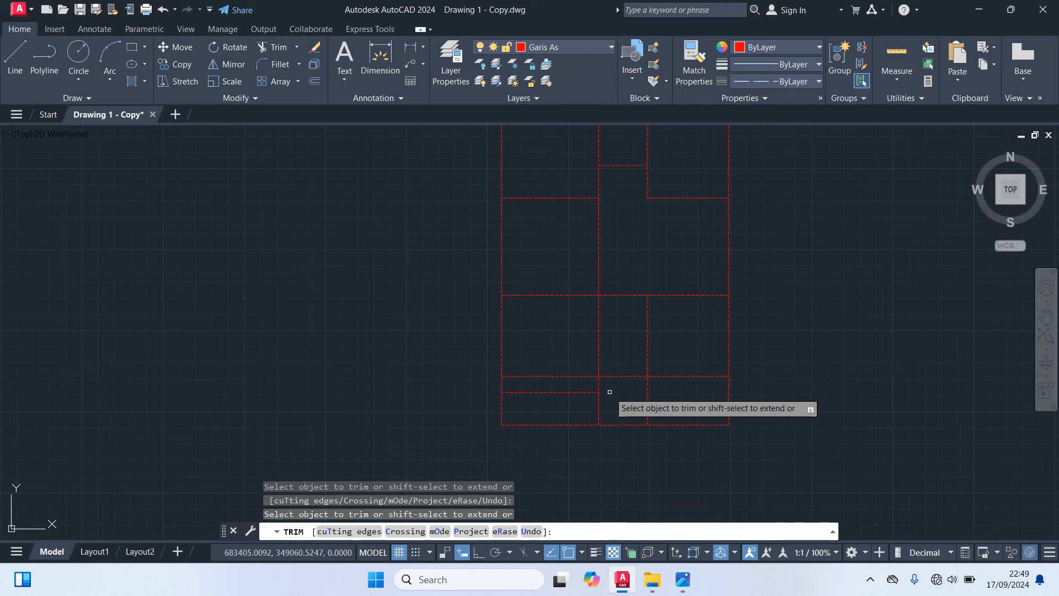
Trim the left-bay part of the second-lowest inner horizontal line and the left inner vertical line's segment directly above that line.
{"action": "left_click", "coordinate": [558, 376]}
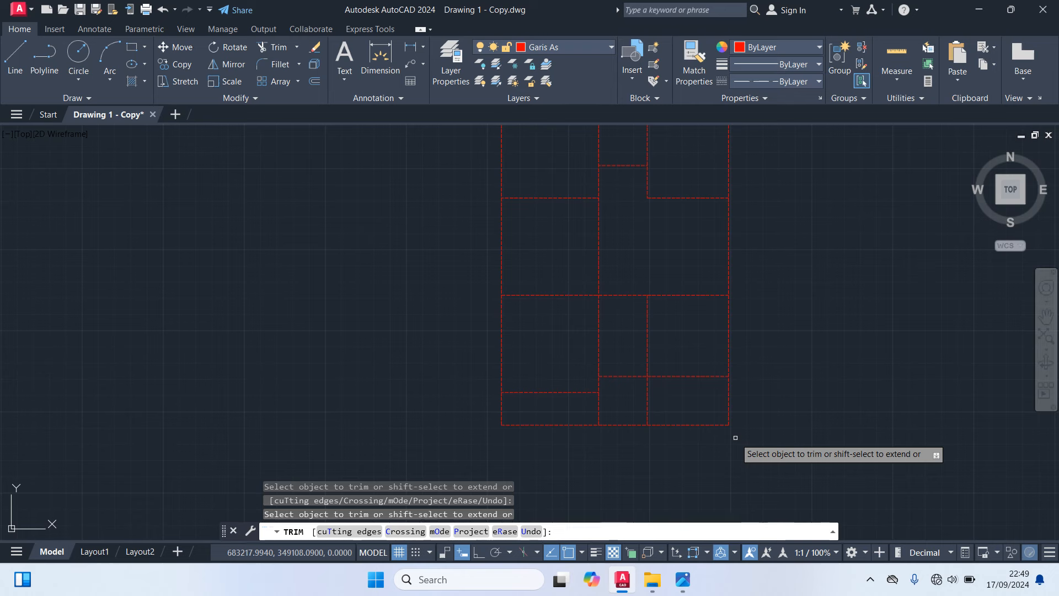
{"action": "left_click", "coordinate": [601, 335]}
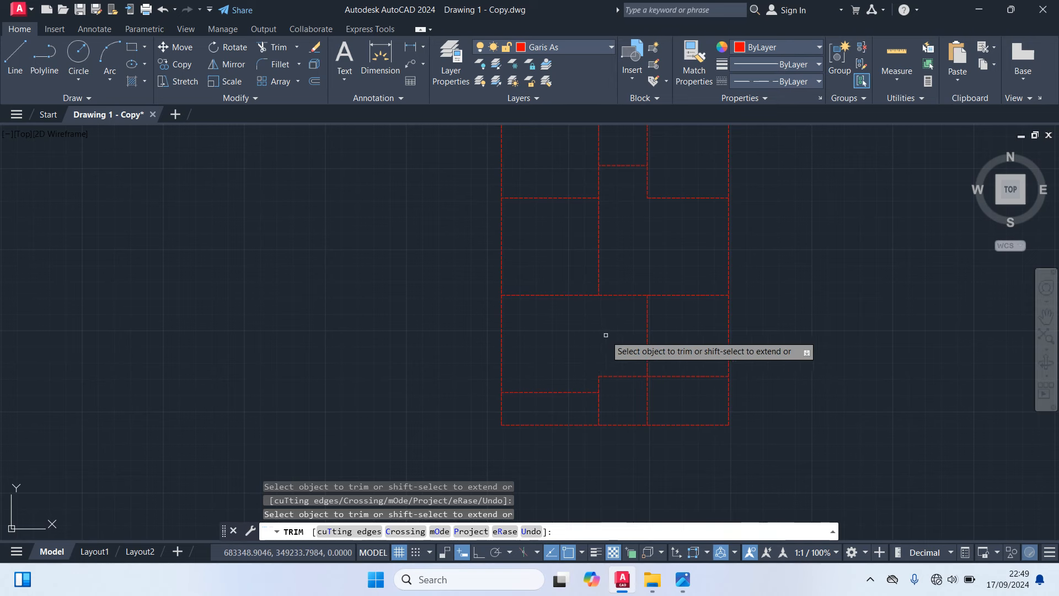
{"action": "key", "text": "Return"}
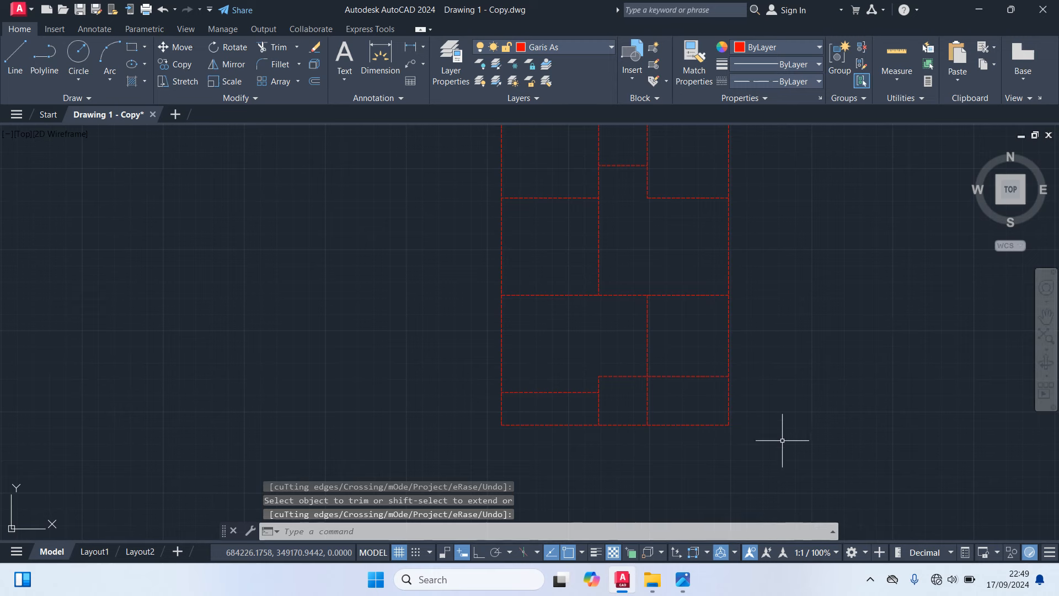
Measure the bottom edge with temporary dimensions, from the left corner to the left inner vertical line and from there to the right corner.
{"action": "type", "text": "dim"}
{"action": "key", "text": "Return"}
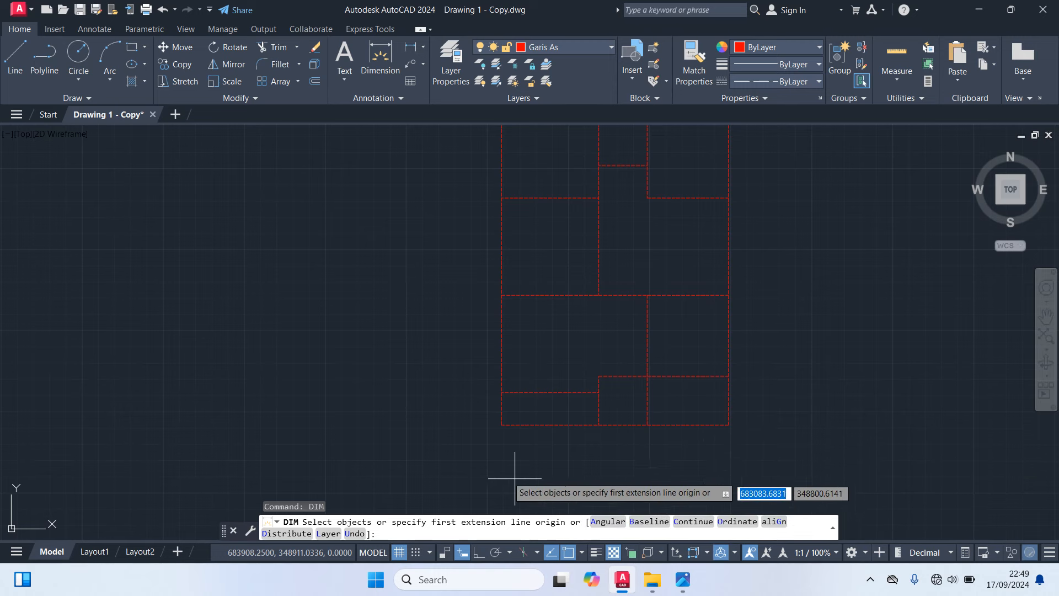
{"action": "key", "text": "Return"}
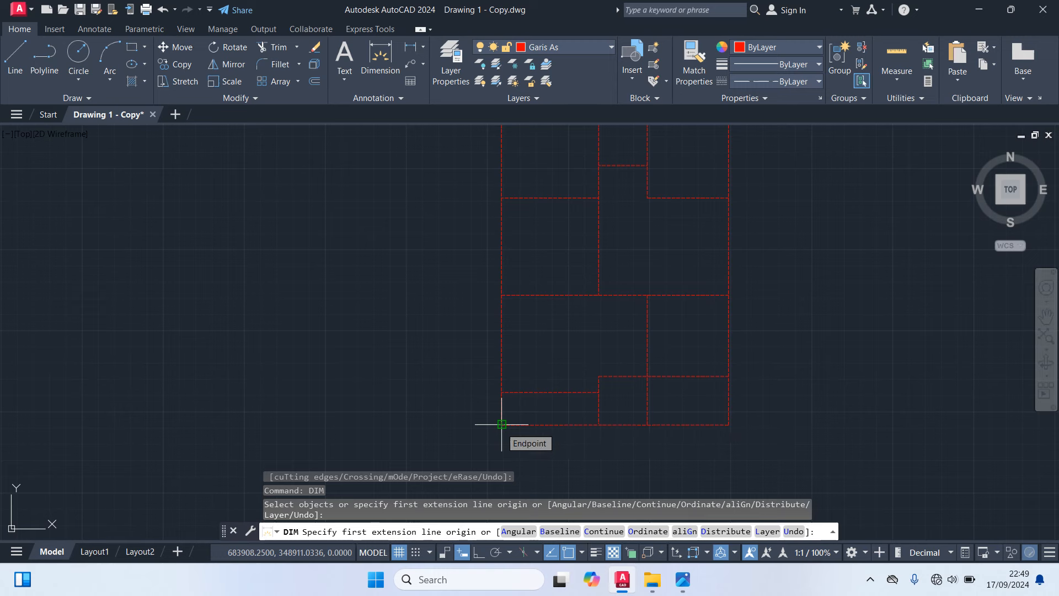
{"action": "left_click", "coordinate": [502, 424]}
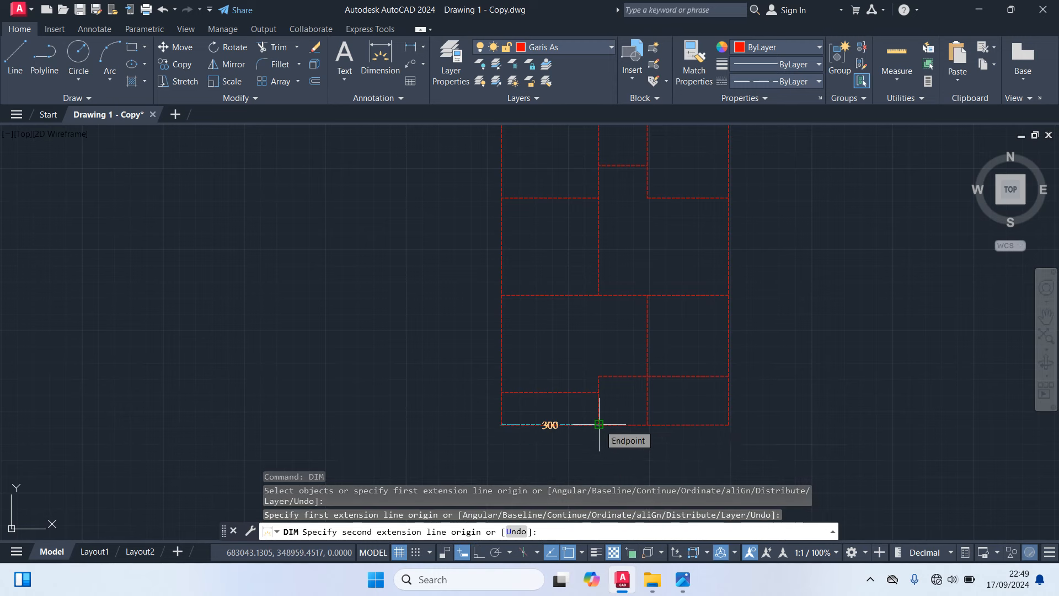
{"action": "key", "text": "Escape"}
{"action": "key", "text": "Return"}
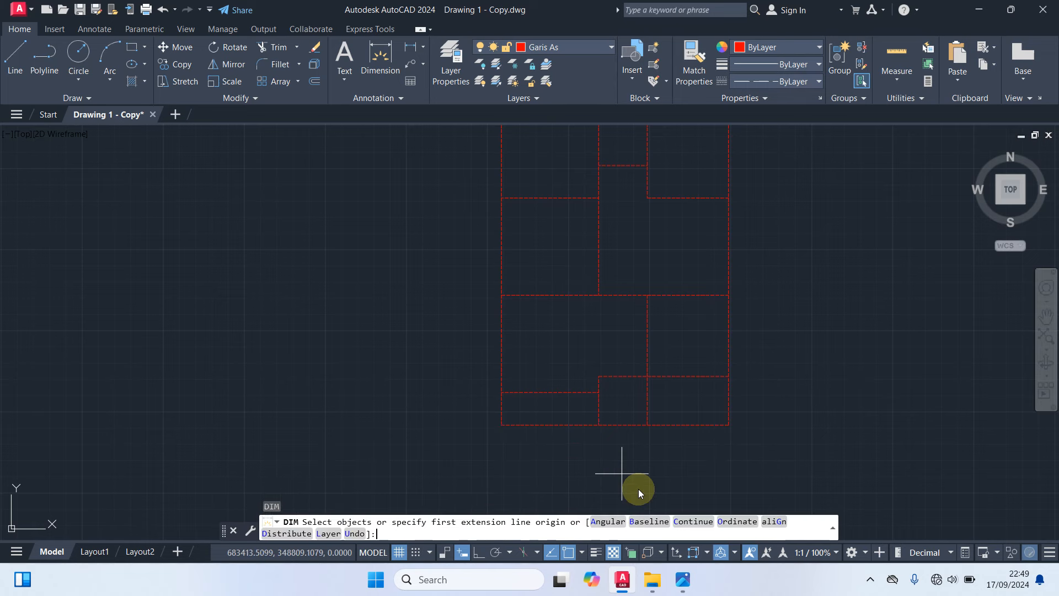
{"action": "left_click", "coordinate": [599, 424]}
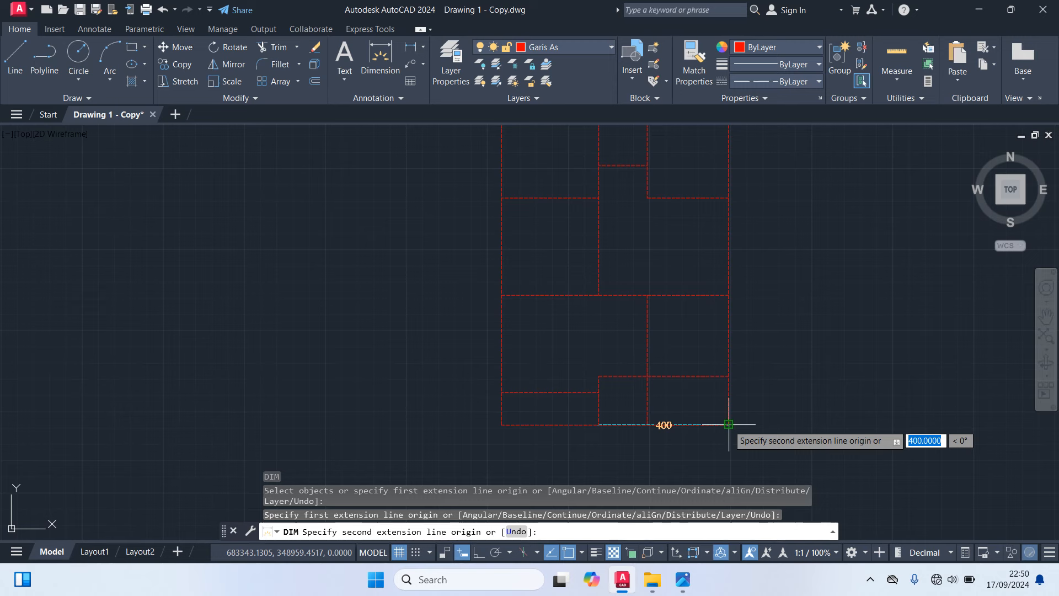
{"action": "key", "text": "Escape"}
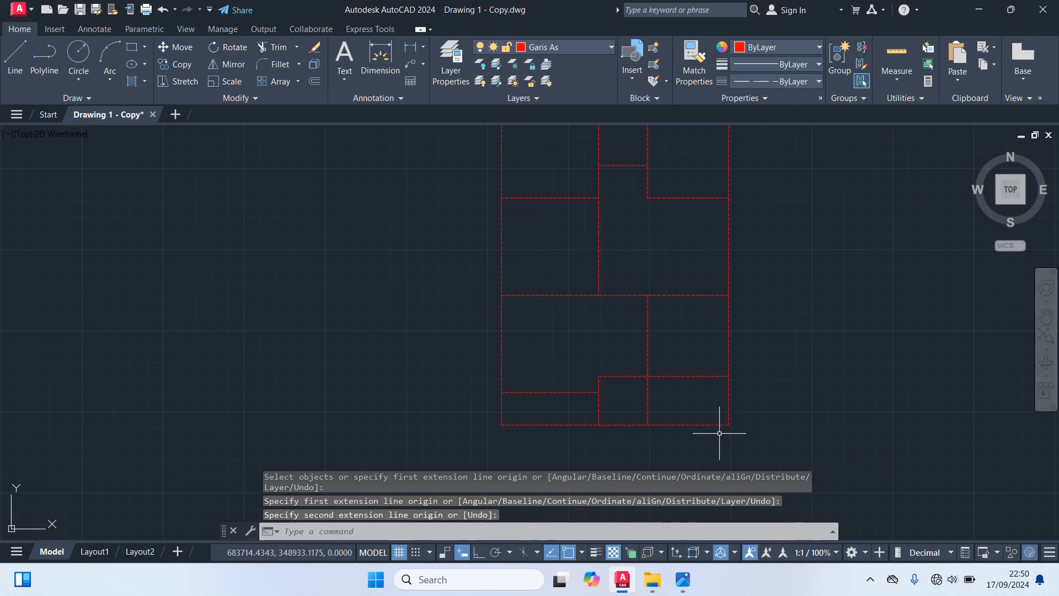
{"action": "type", "text": "tr"}
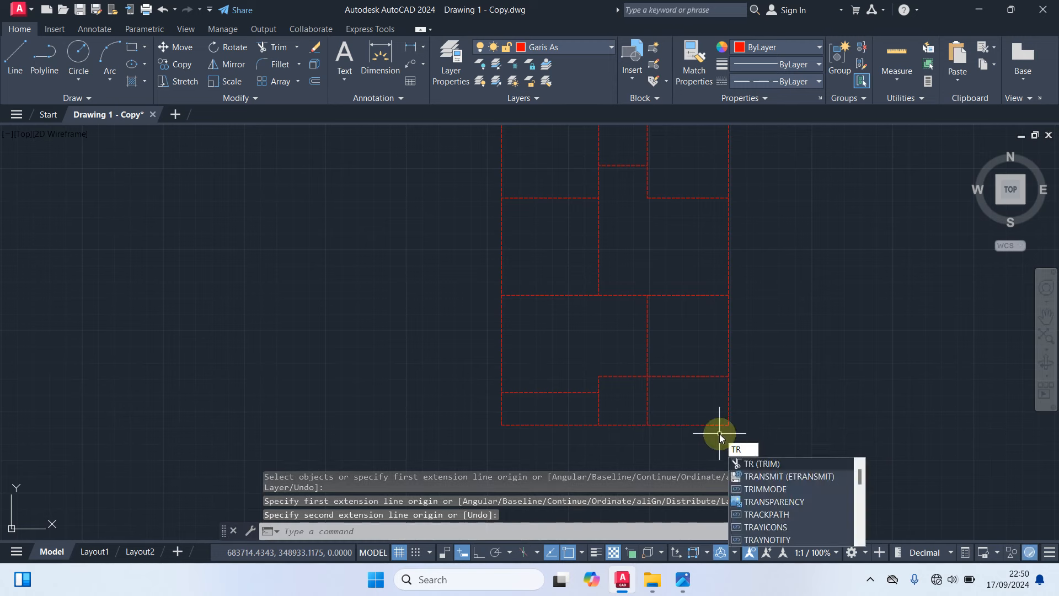
{"action": "key", "text": "Return"}
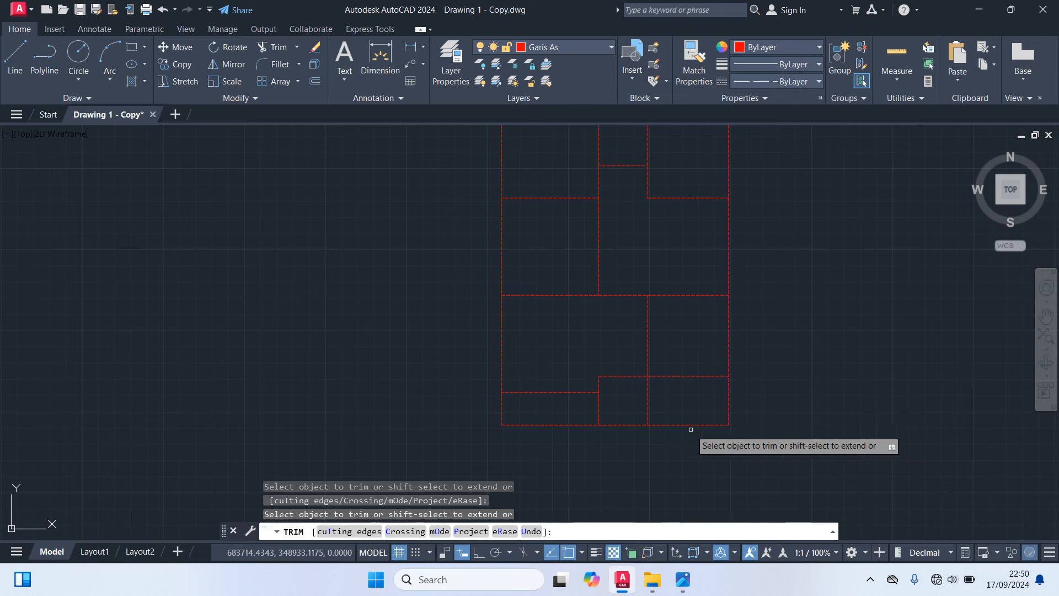
{"action": "key", "text": "Escape"}
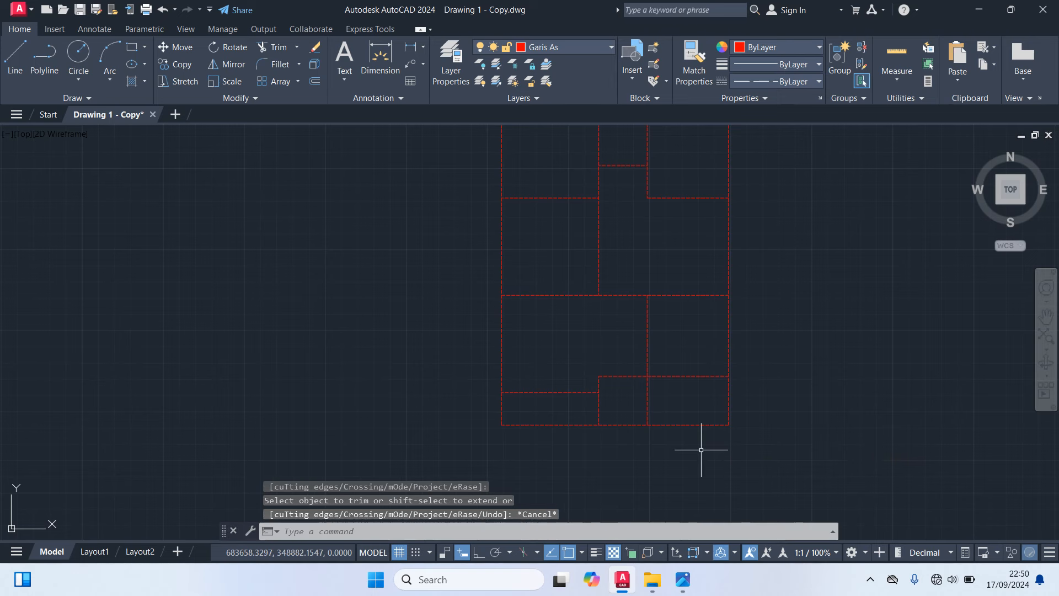
Trim the right inner vertical line's lowest segment, between the lowest horizontal line there and the bottom edge.
{"action": "type", "text": "TR"}
{"action": "key", "text": "Return"}
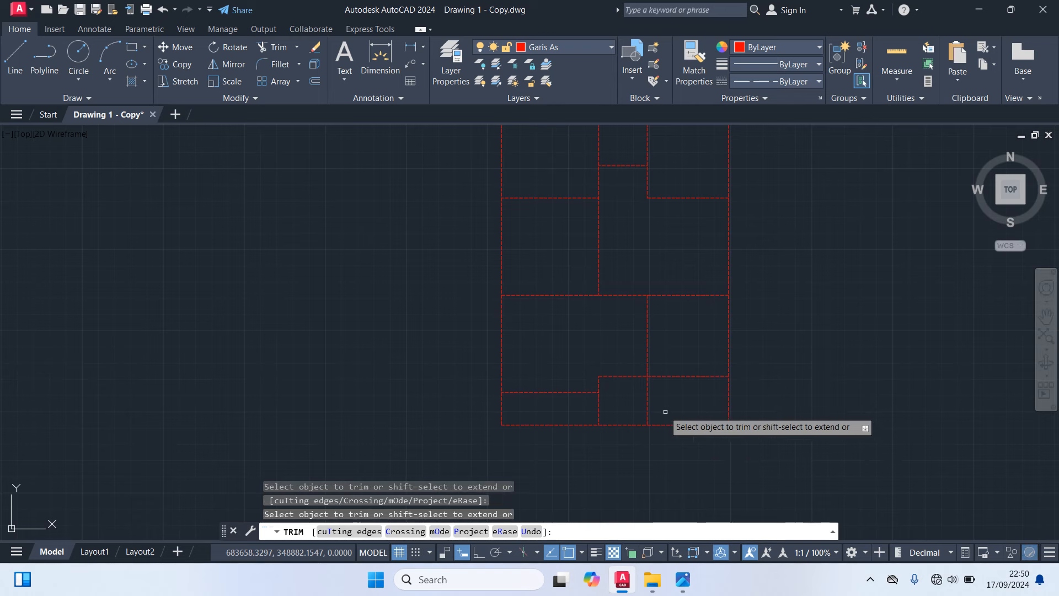
{"action": "left_click", "coordinate": [649, 396]}
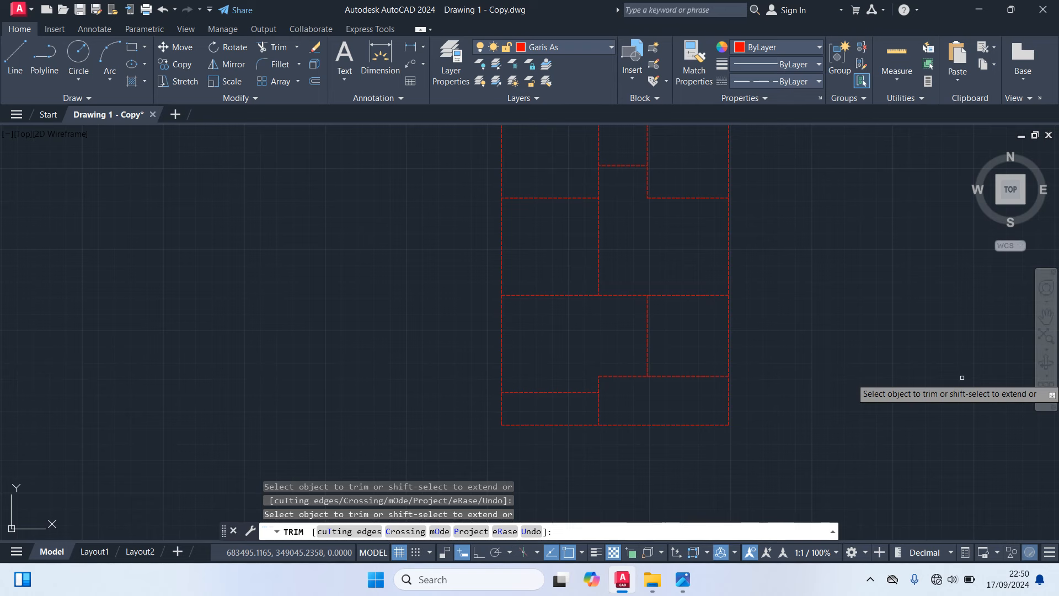
{"action": "middle_click_drag", "start_coordinate": [962, 377], "coordinate": [974, 407]}
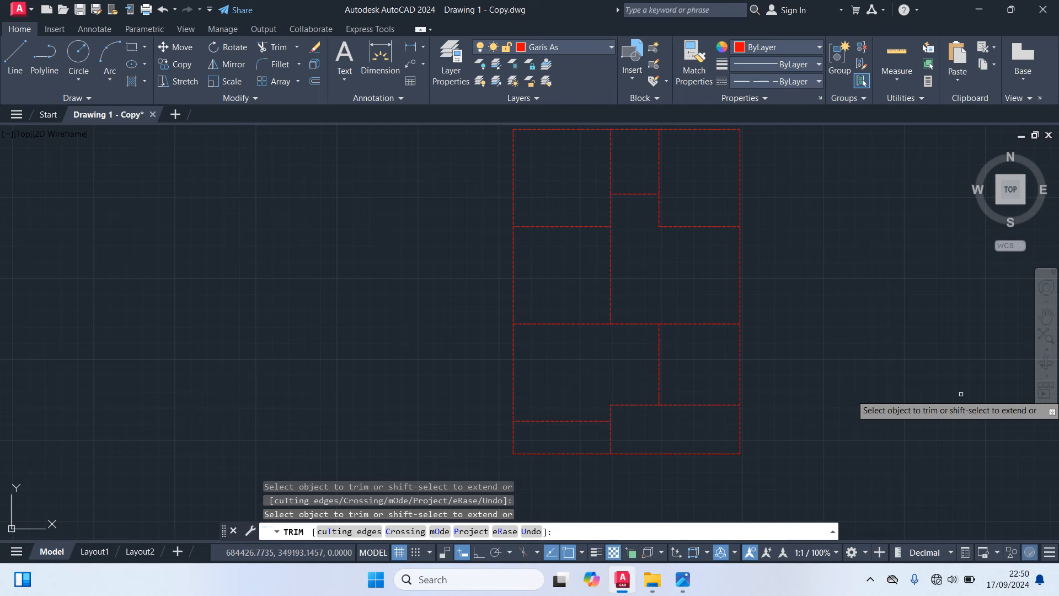
{"action": "mouse_move", "coordinate": [960, 380]}
{"action": "middle_mouse_down"}
{"action": "mouse_move", "coordinate": [971, 444]}
{"action": "mouse_move", "coordinate": [925, 248]}
{"action": "middle_mouse_up"}
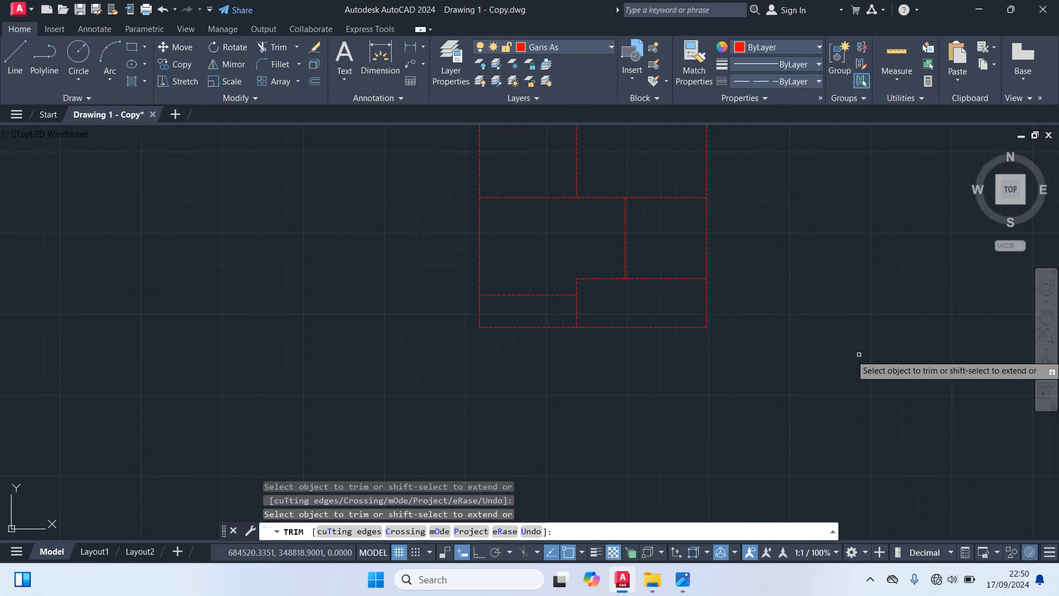
{"action": "key", "text": "Return"}
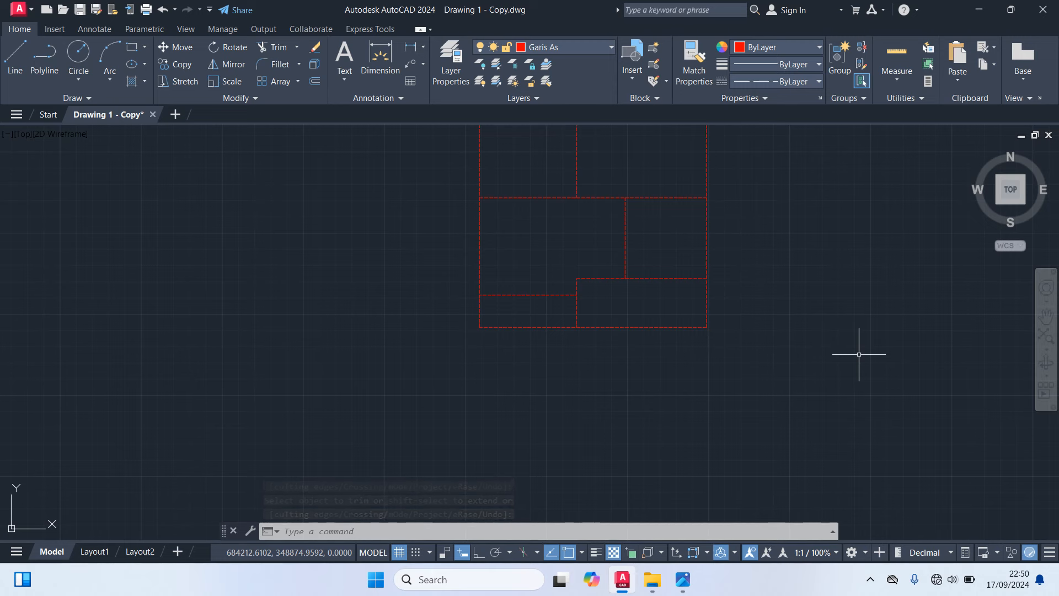
Trim the outline at the lower-left corner, removing the outer left side's lowest segment and the bottom edge's left-bay part.
{"action": "type", "text": "TR"}
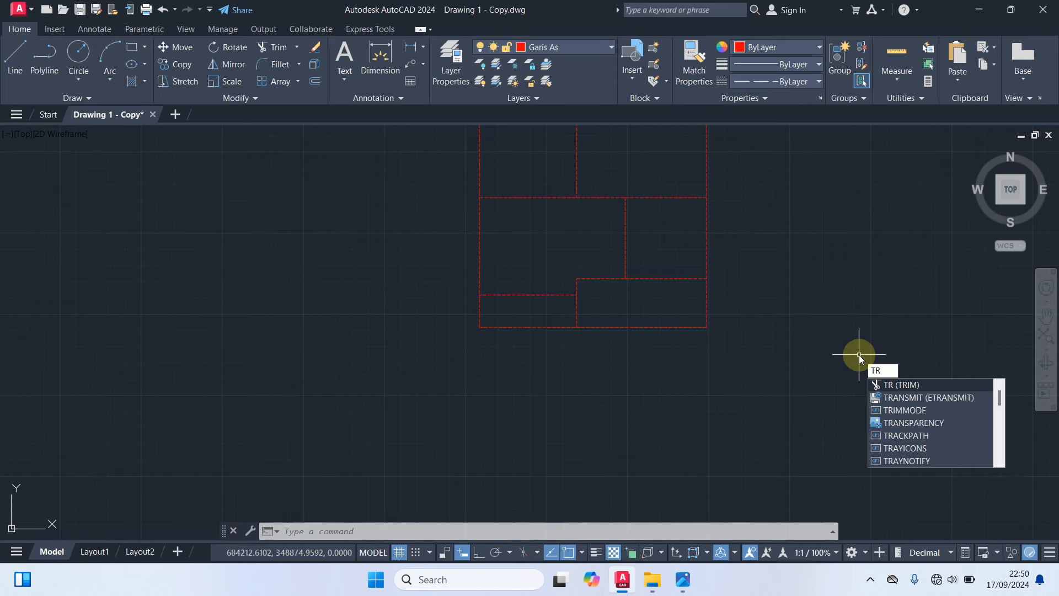
{"action": "key", "text": "Return"}
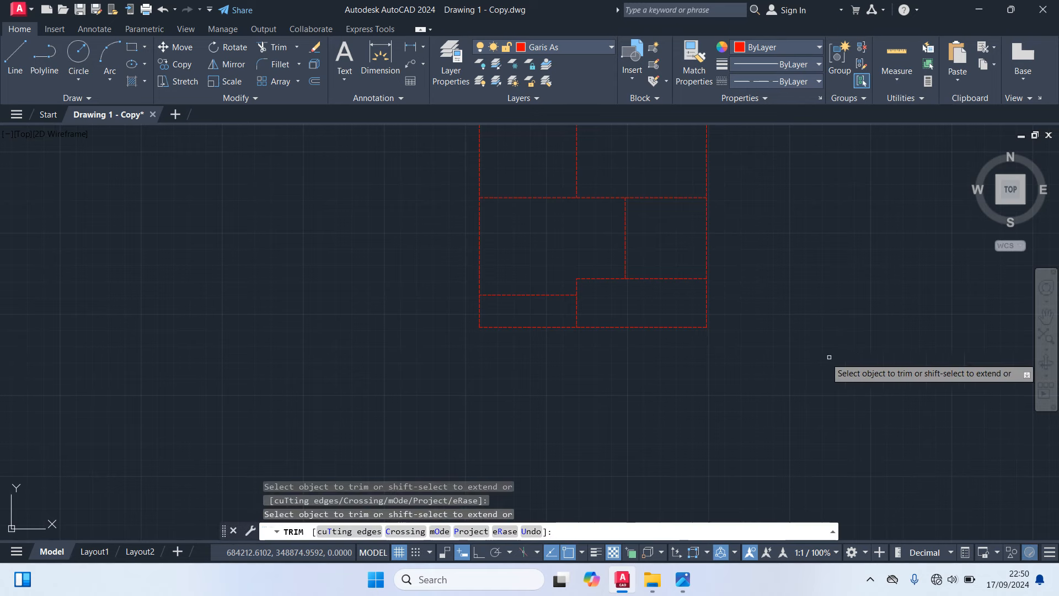
{"action": "middle_click_drag", "start_coordinate": [552, 383], "coordinate": [619, 411]}
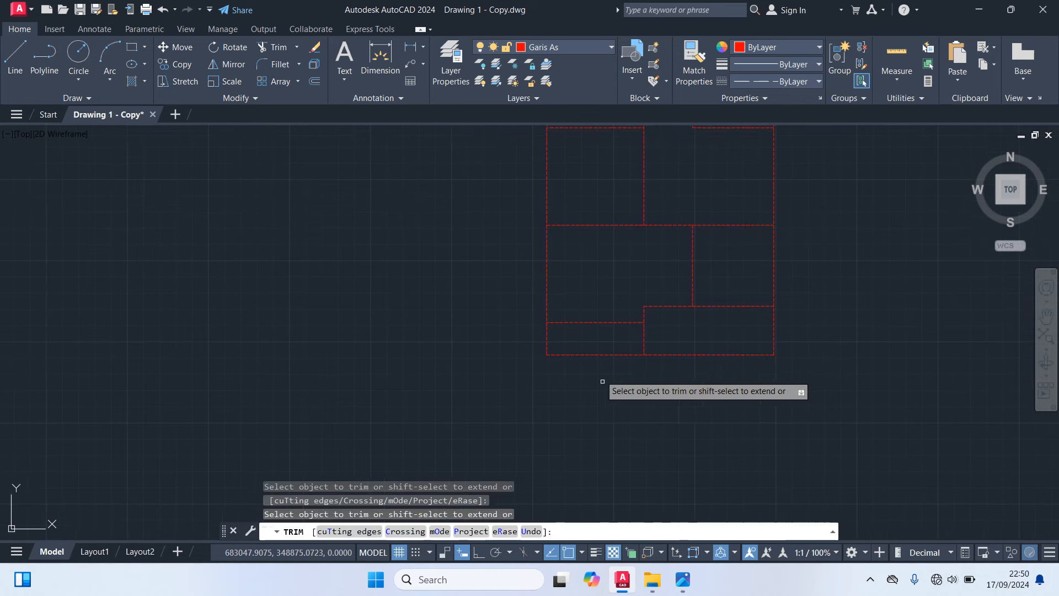
{"action": "left_click", "coordinate": [546, 337]}
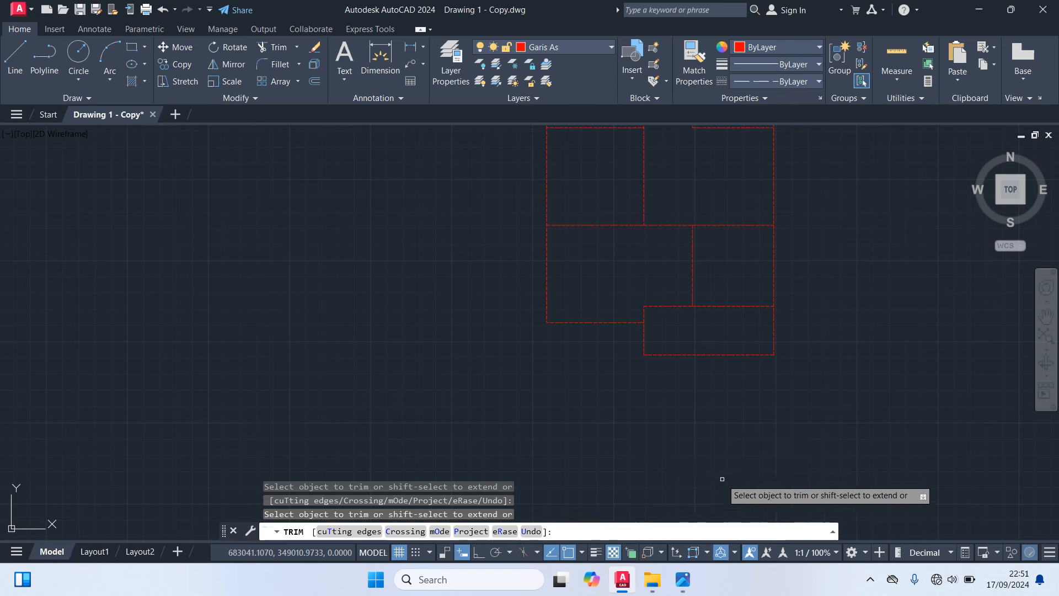
{"action": "key", "text": "Return"}
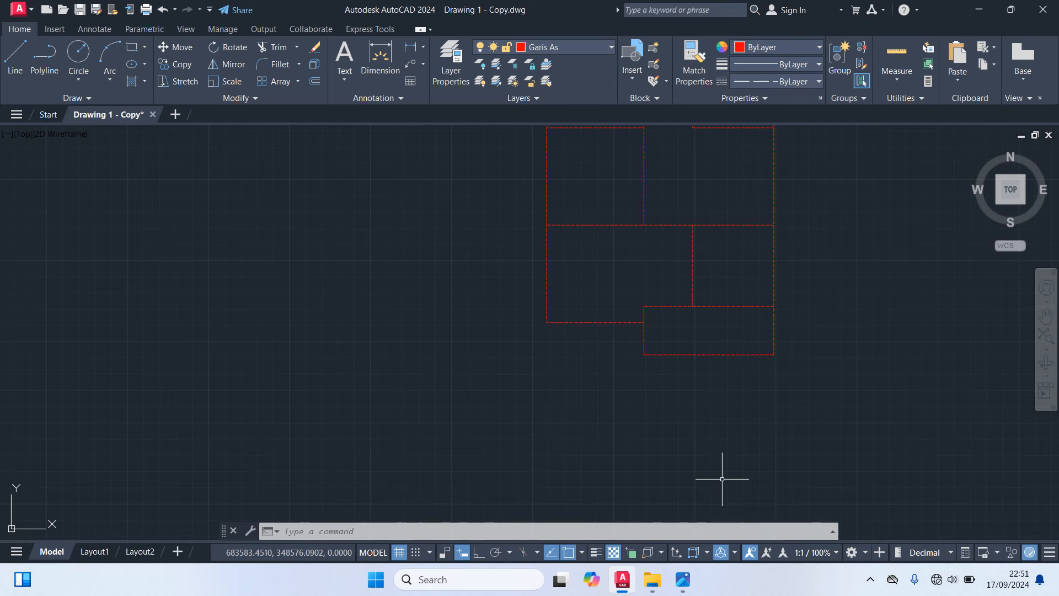
Measure the height of the lower-right room from the right inner vertical line's lower end to the bottom edge with a temporary dimension.
{"action": "mouse_move", "coordinate": [774, 331]}
{"action": "middle_mouse_down"}
{"action": "mouse_move", "coordinate": [841, 348]}
{"action": "mouse_move", "coordinate": [830, 400]}
{"action": "middle_mouse_up"}
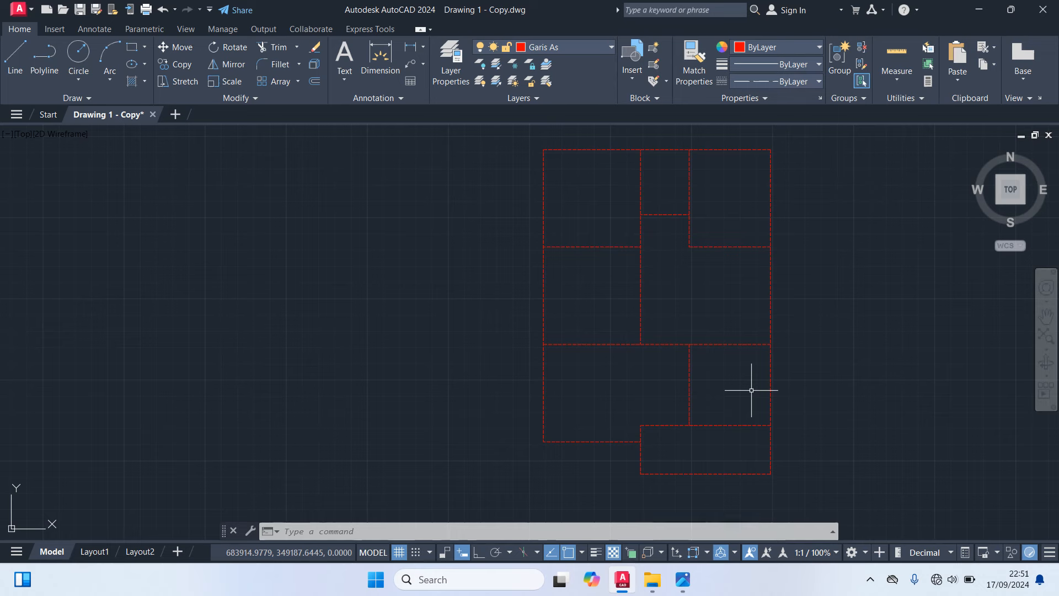
{"action": "middle_click_drag", "start_coordinate": [752, 390], "coordinate": [755, 332]}
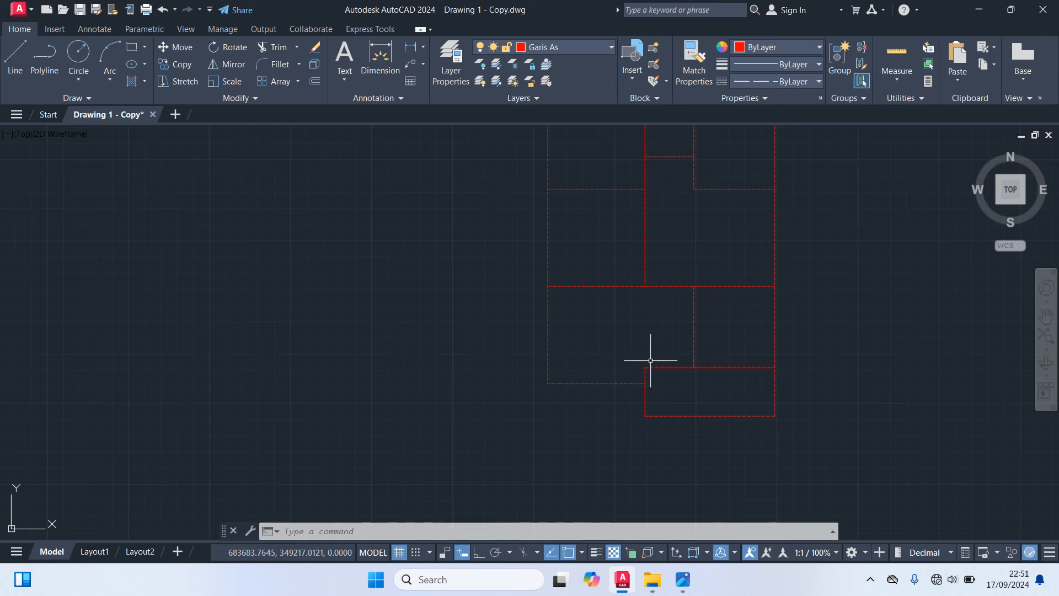
{"action": "type", "text": "dim"}
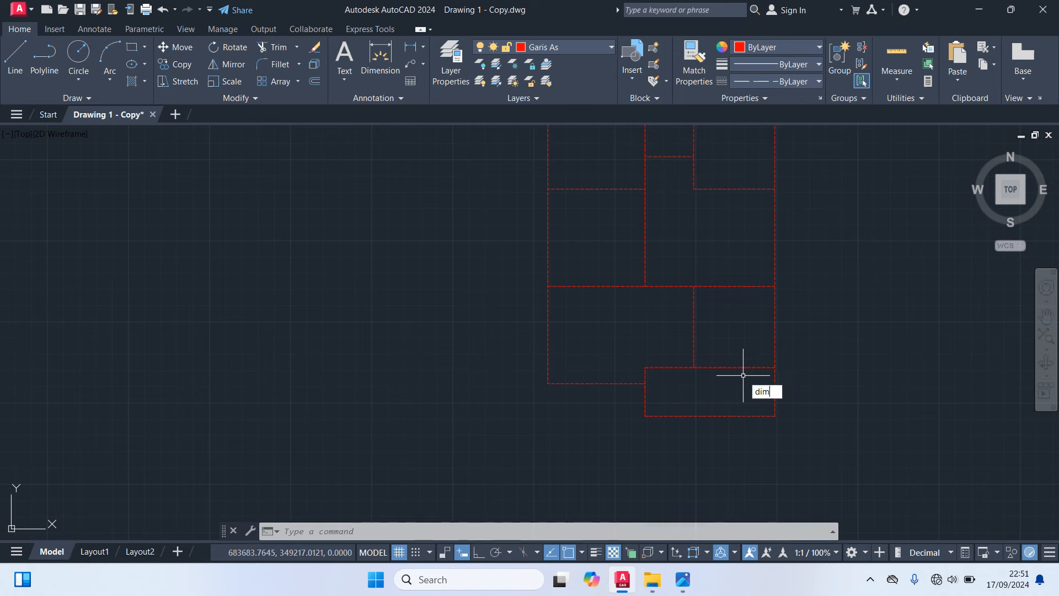
{"action": "key", "text": "Return"}
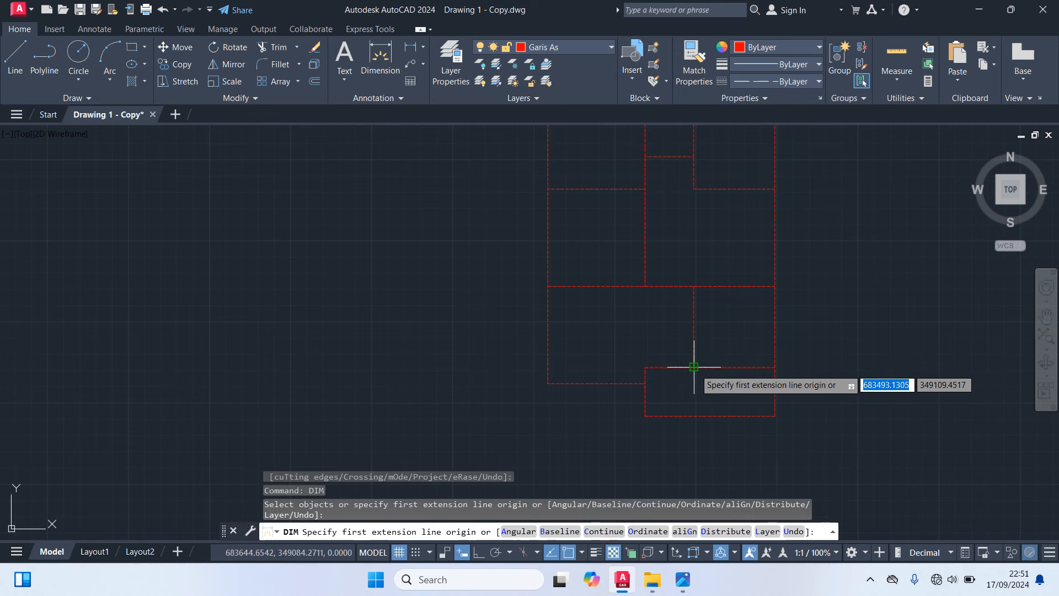
{"action": "left_click", "coordinate": [694, 367]}
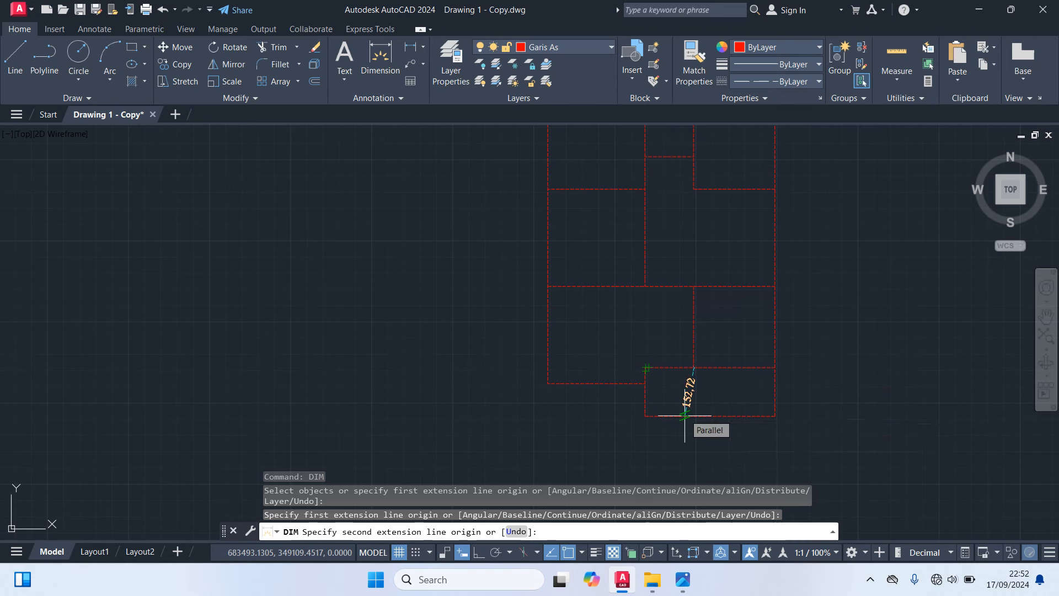
{"action": "key", "text": "Escape"}
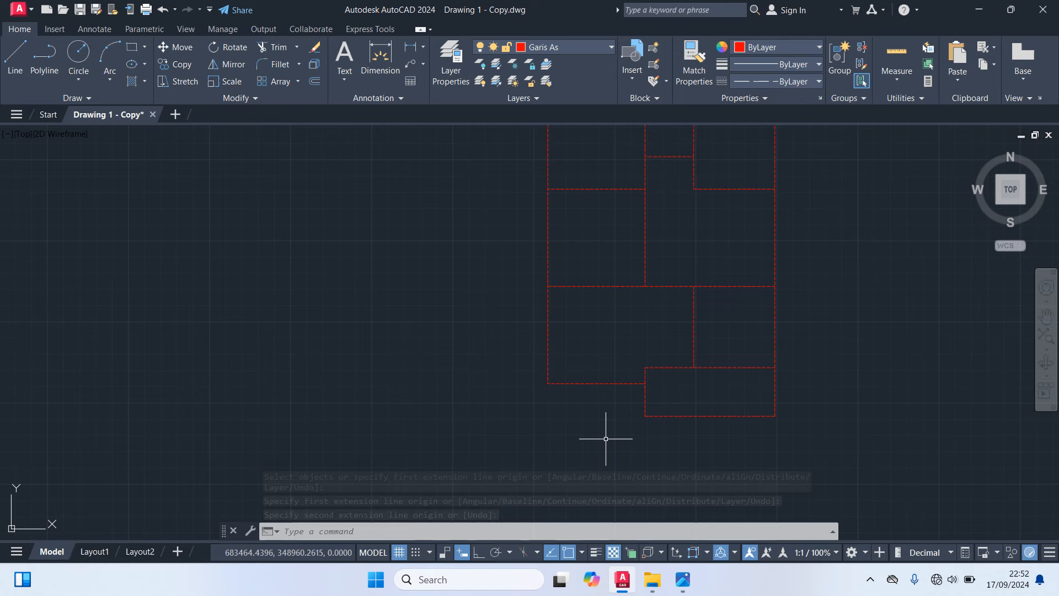
{"action": "scroll", "coordinate": [691, 337], "scroll_direction": "up", "scroll_amount": 2}
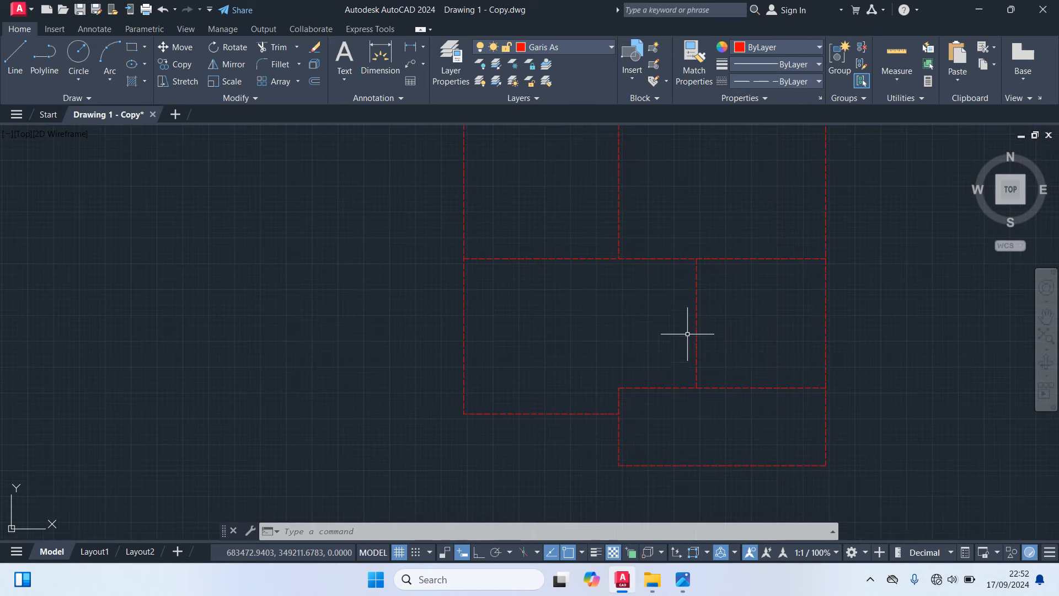
Move the short vertical axis line between the two lower rooms 50 units to the left.
{"action": "left_click", "coordinate": [696, 342]}
{"action": "type", "text": "m"}
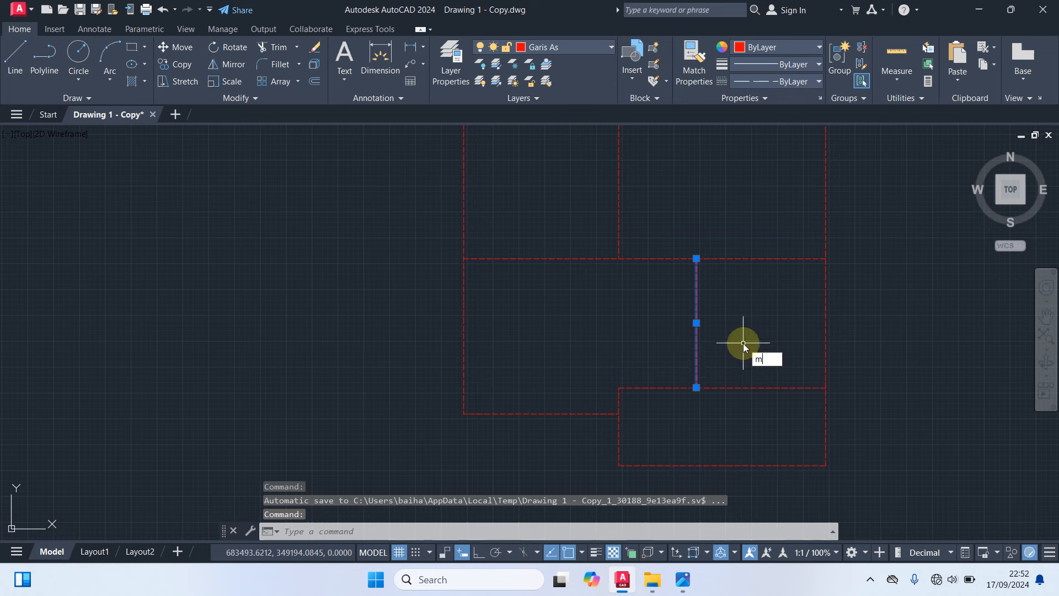
{"action": "key", "text": "Return"}
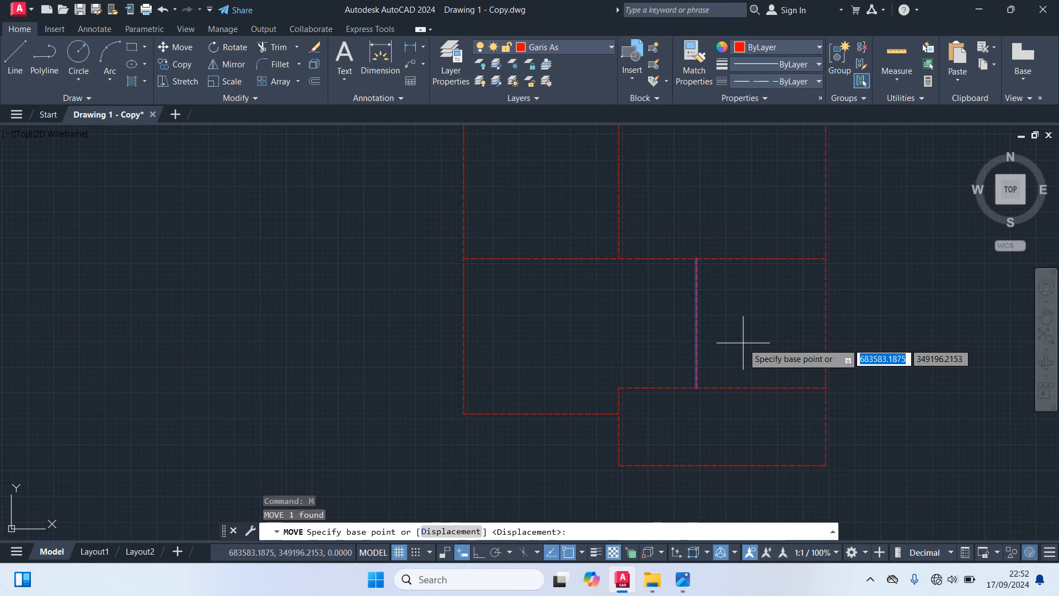
{"action": "left_click", "coordinate": [695, 388]}
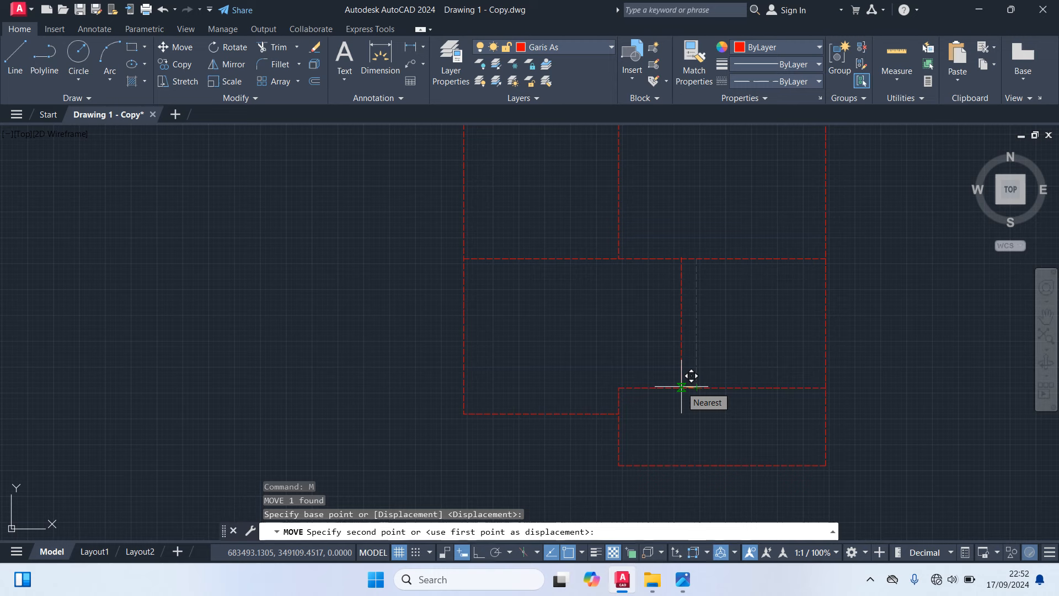
{"action": "type", "text": "50"}
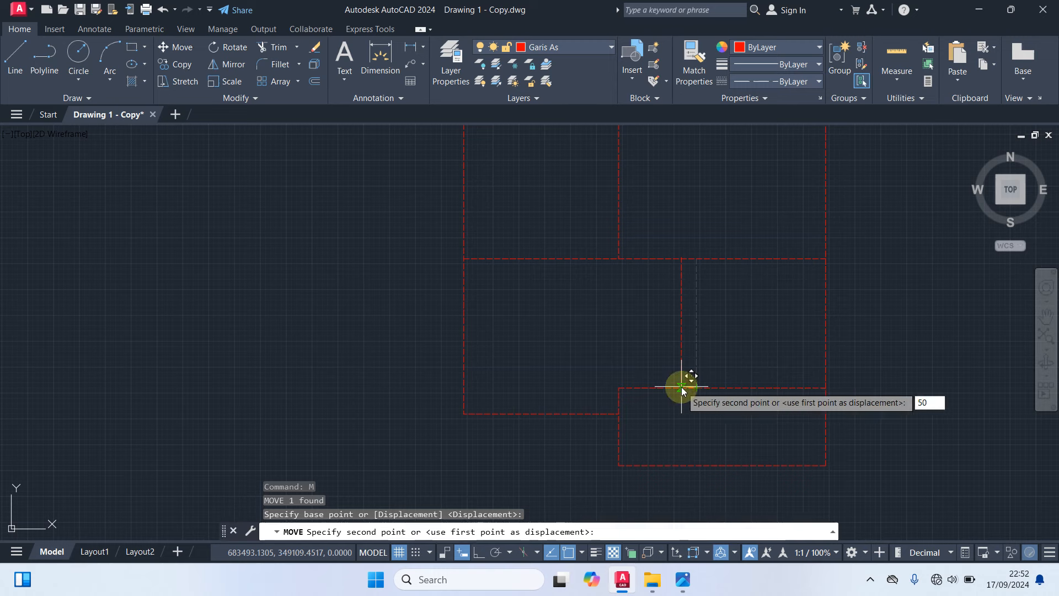
{"action": "key", "text": "Return"}
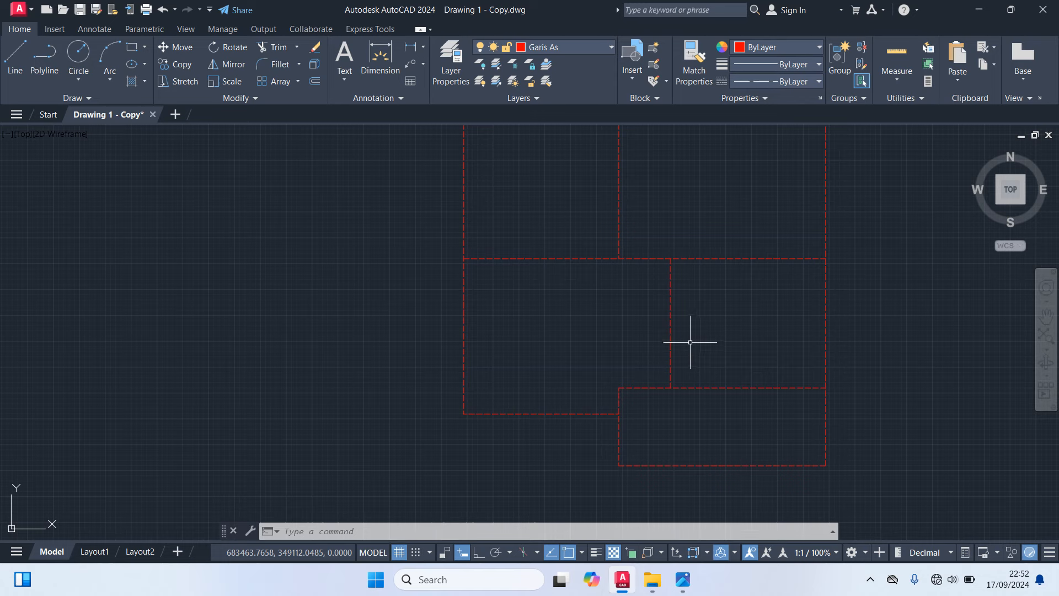
Make Kolom the current layer.
{"action": "scroll", "coordinate": [693, 339], "scroll_direction": "down", "scroll_amount": 2}
{"action": "middle_click_drag", "start_coordinate": [693, 340], "coordinate": [687, 439]}
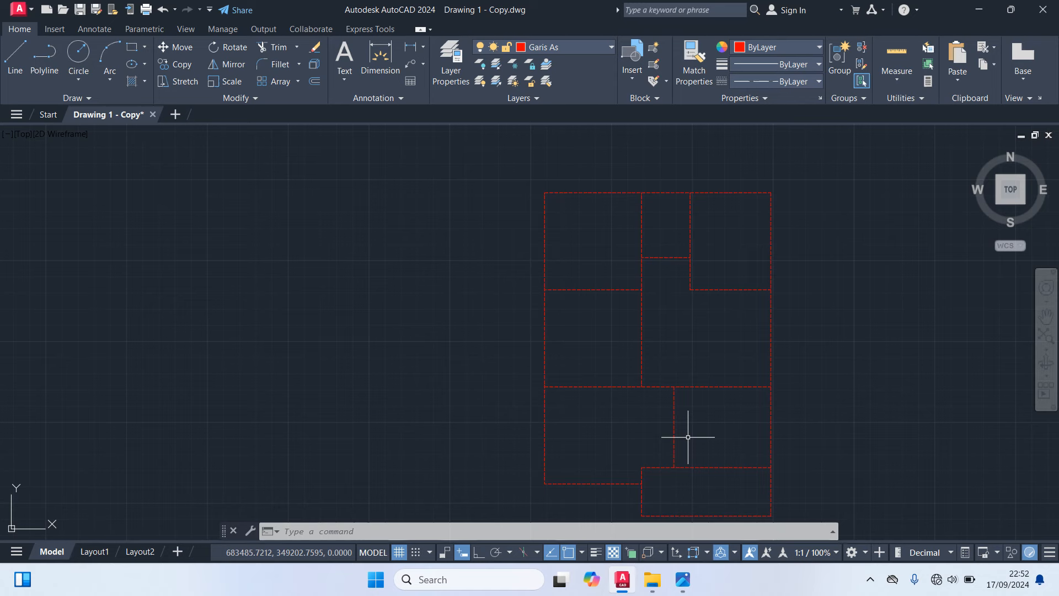
{"action": "scroll", "coordinate": [836, 406], "scroll_direction": "down", "scroll_amount": 3}
{"action": "mouse_move", "coordinate": [839, 407]}
{"action": "middle_mouse_down"}
{"action": "mouse_move", "coordinate": [788, 287]}
{"action": "mouse_move", "coordinate": [759, 331]}
{"action": "middle_mouse_up"}
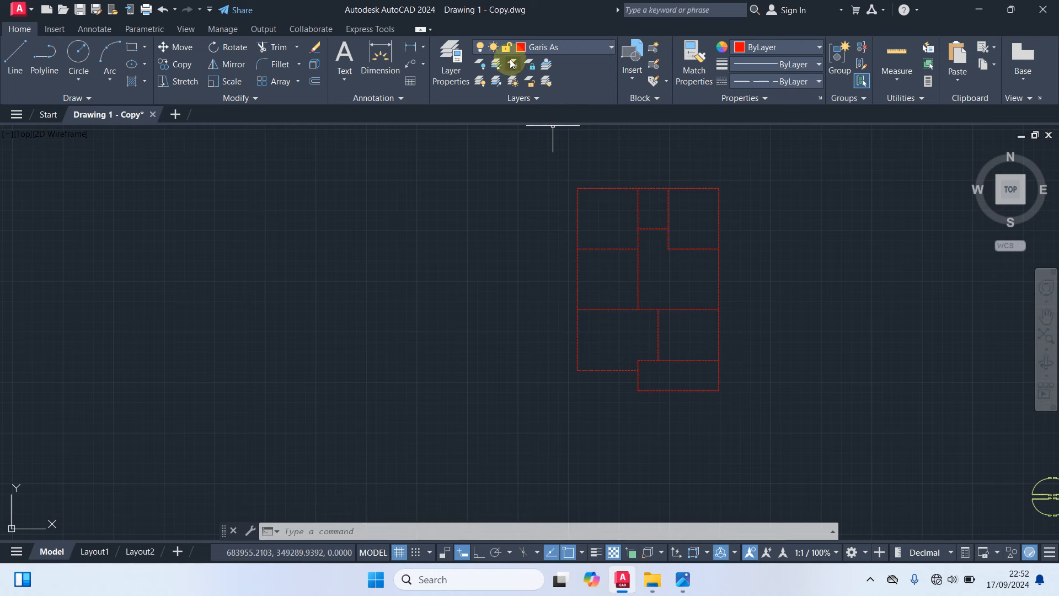
{"action": "left_click", "coordinate": [551, 47]}
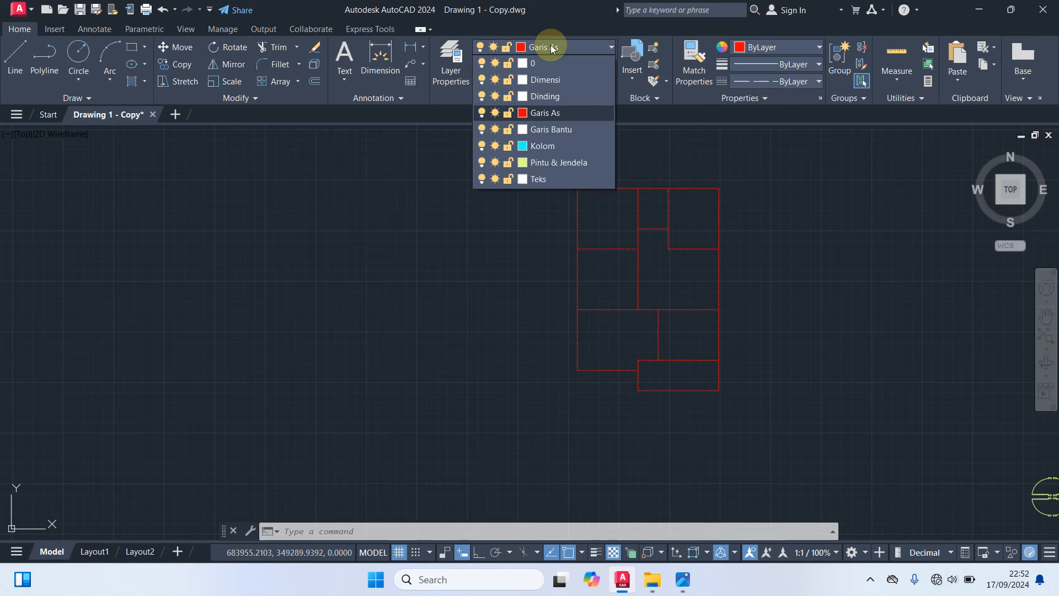
{"action": "left_click", "coordinate": [542, 144]}
Draw a 15 by 15 column rectangle outside the plan, near its upper-left corner.
{"action": "scroll", "coordinate": [549, 165], "scroll_direction": "up", "scroll_amount": 5}
{"action": "middle_click_drag", "start_coordinate": [548, 166], "coordinate": [408, 142]}
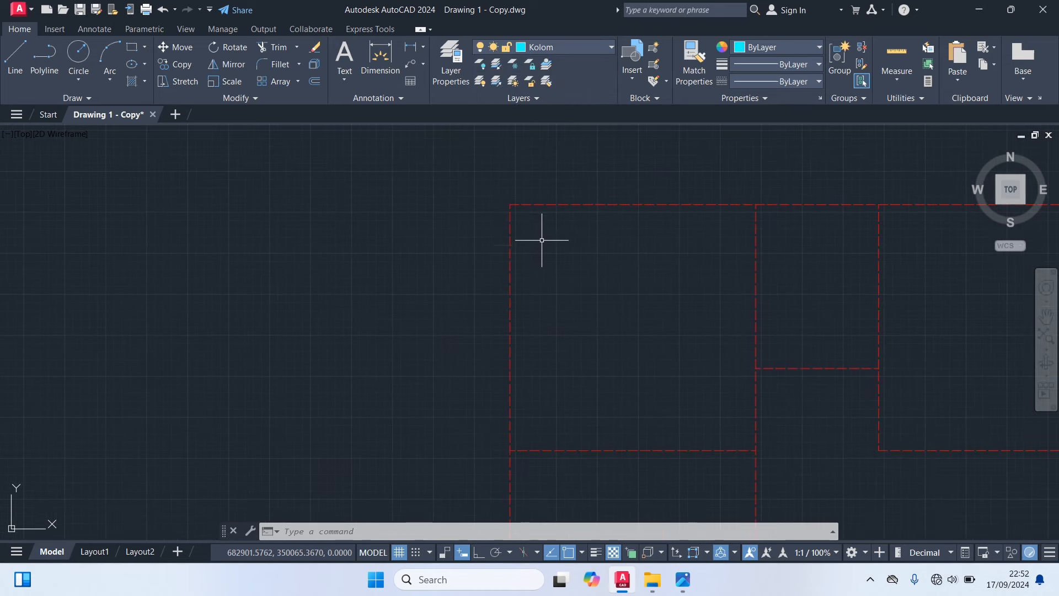
{"action": "type", "text": "REC"}
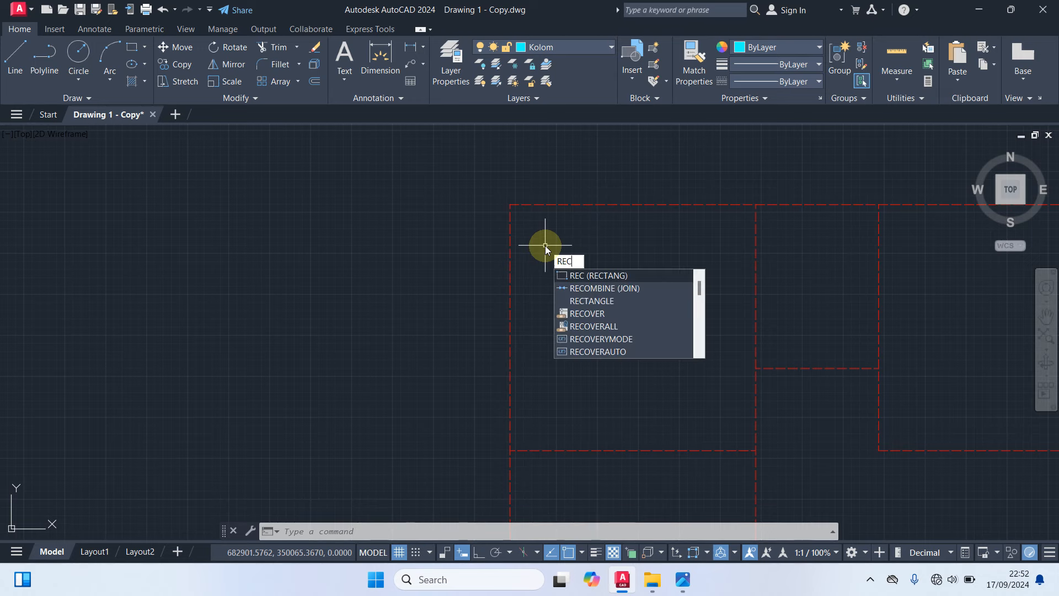
{"action": "key", "text": "Return"}
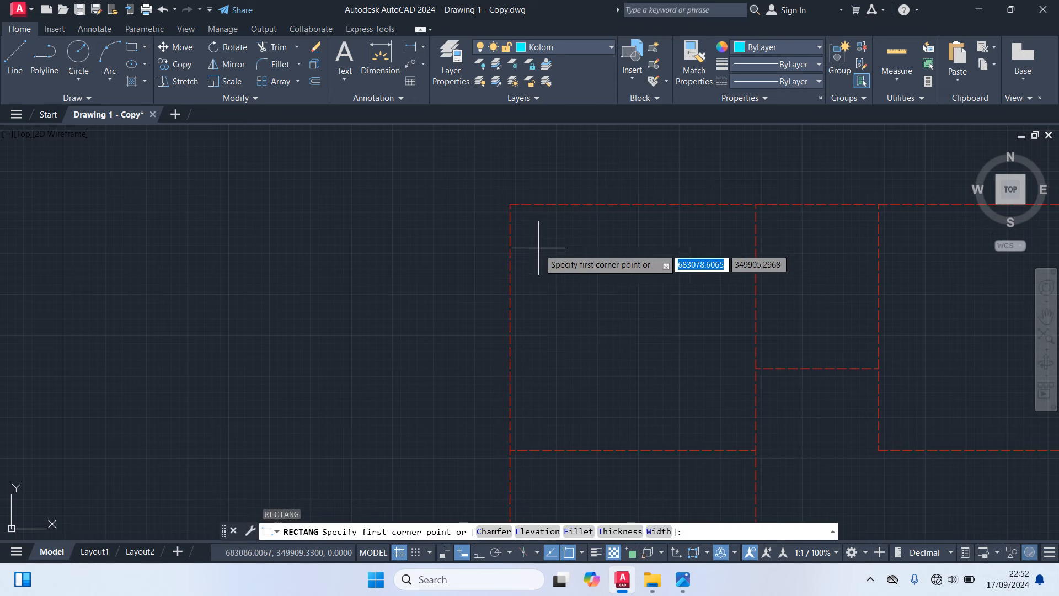
{"action": "scroll", "coordinate": [541, 234], "scroll_direction": "up", "scroll_amount": 4}
{"action": "scroll", "coordinate": [535, 237], "scroll_direction": "down", "scroll_amount": 2}
{"action": "middle_click_drag", "start_coordinate": [534, 241], "coordinate": [562, 315]}
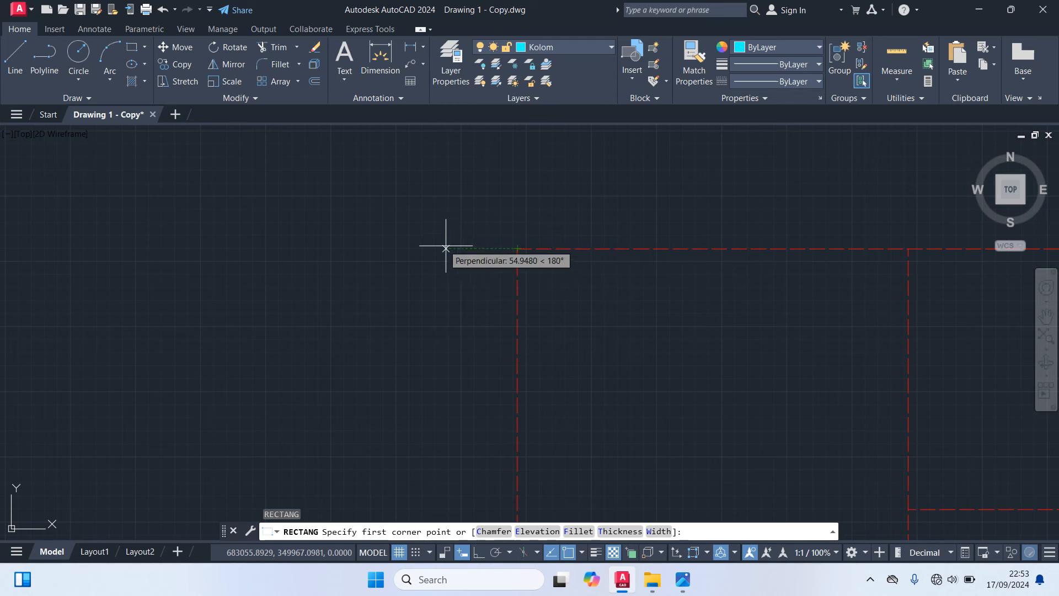
{"action": "left_click", "coordinate": [377, 213]}
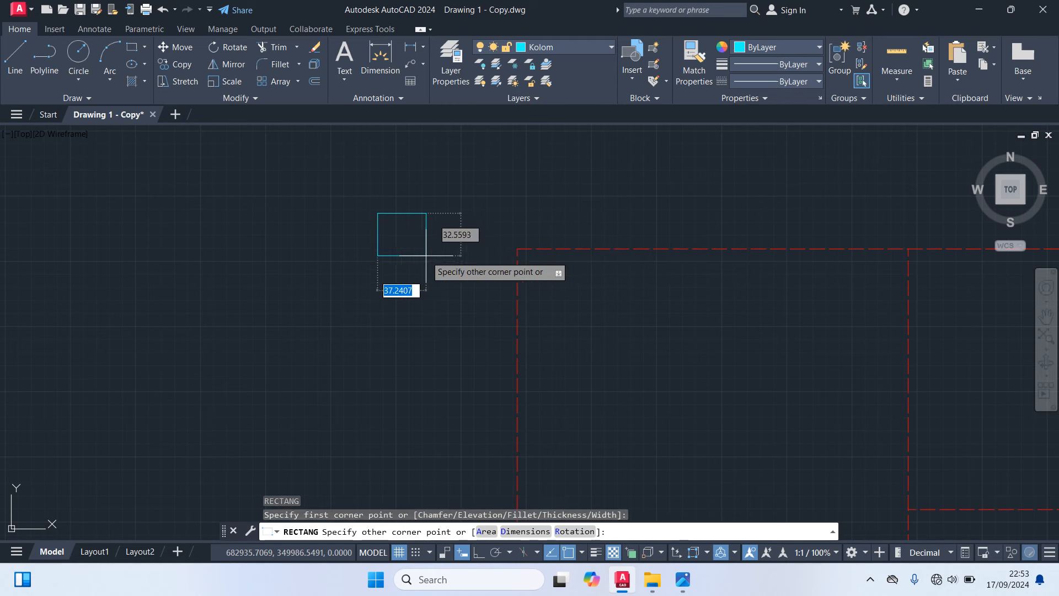
{"action": "type", "text": "15"}
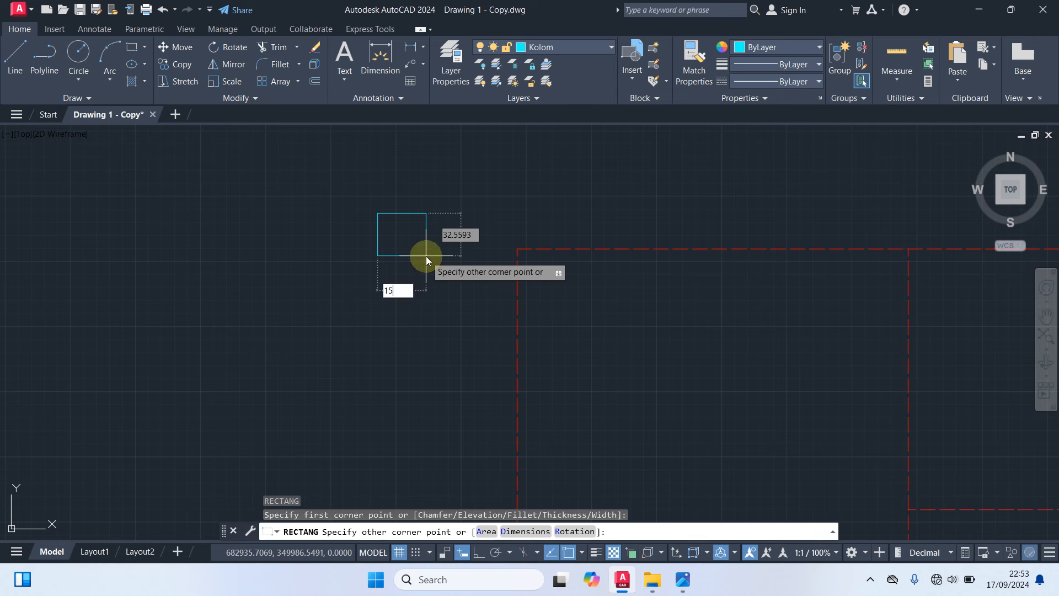
{"action": "key", "text": "Tab"}
{"action": "type", "text": "15"}
{"action": "key", "text": "Return"}
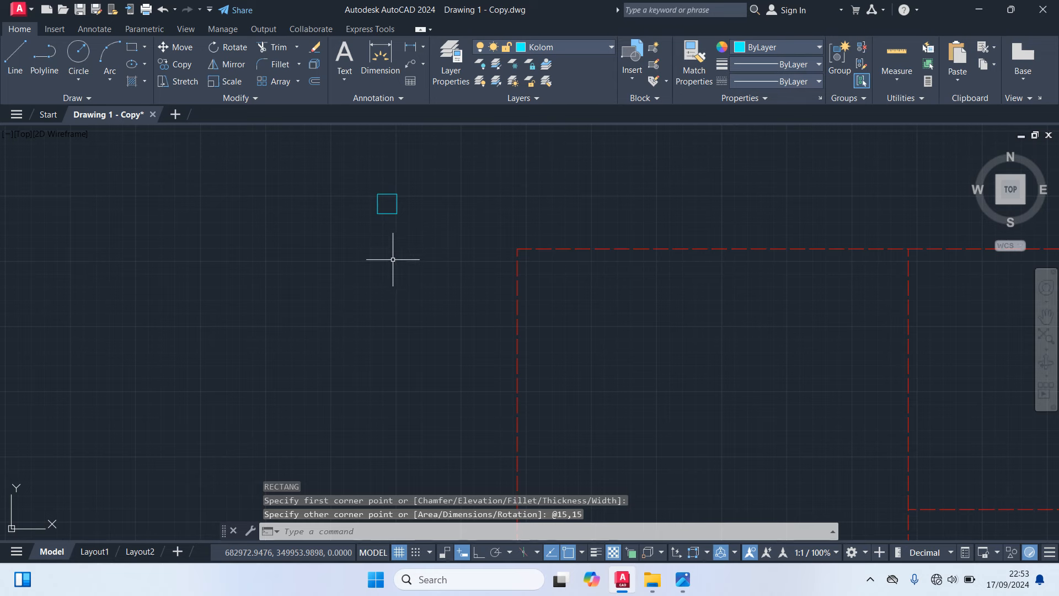
Check which object snap modes are enabled in the drafting settings and accept them.
{"action": "type", "text": "OS"}
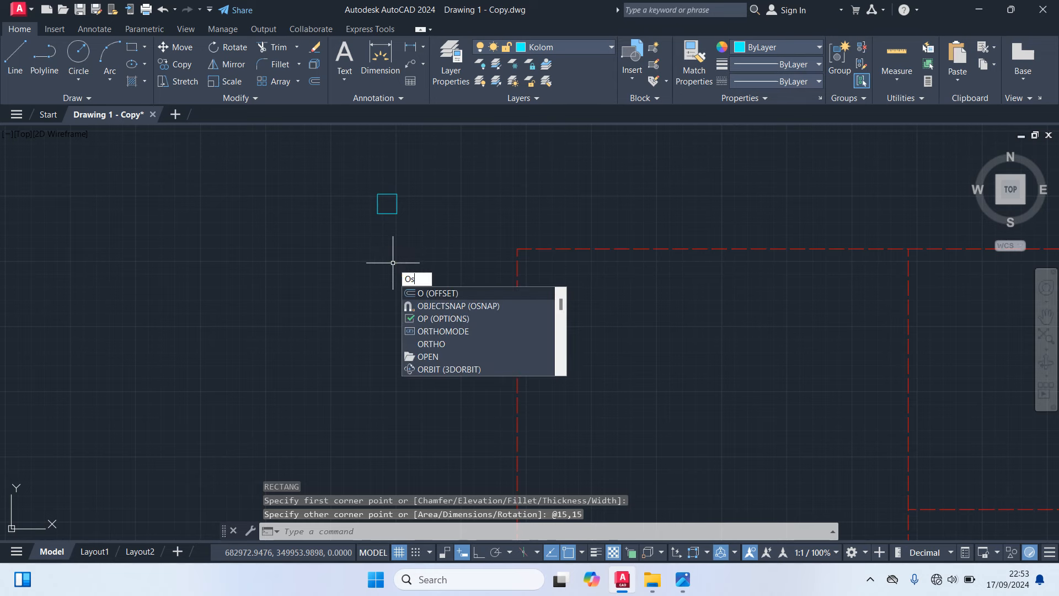
{"action": "key", "text": "Return"}
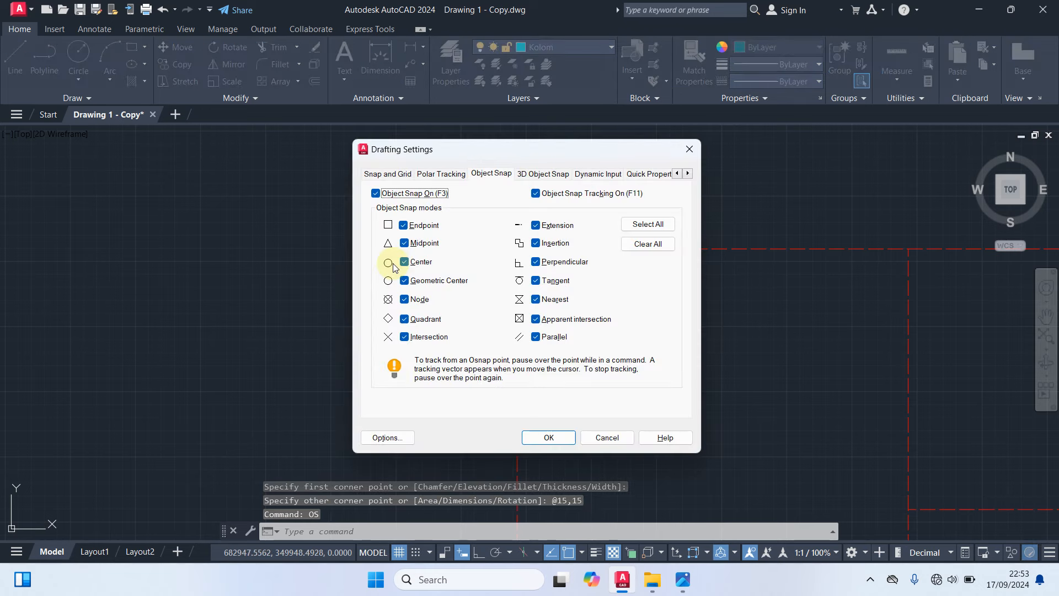
{"action": "left_click", "coordinate": [483, 180]}
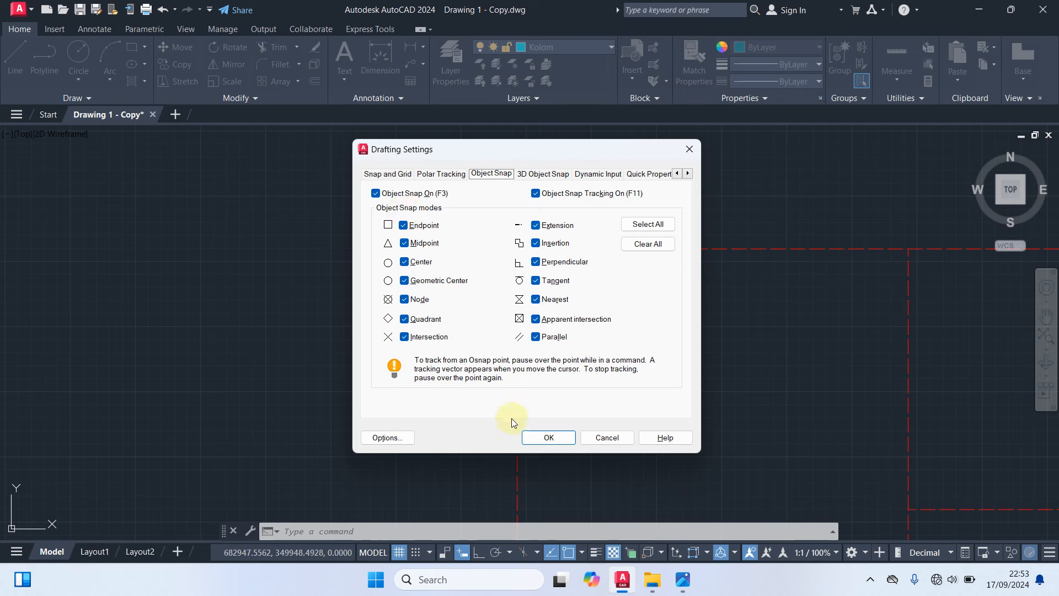
{"action": "left_click", "coordinate": [549, 437]}
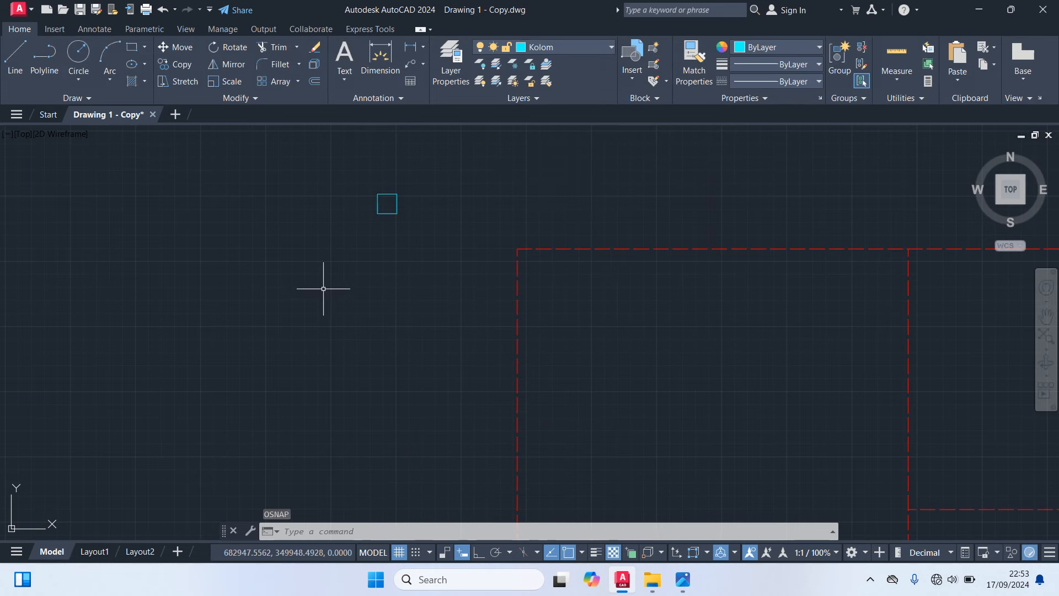
Move the column square by its centre onto the upper-left corner of the axis lines.
{"action": "left_click", "coordinate": [425, 232]}
{"action": "left_click", "coordinate": [357, 181]}
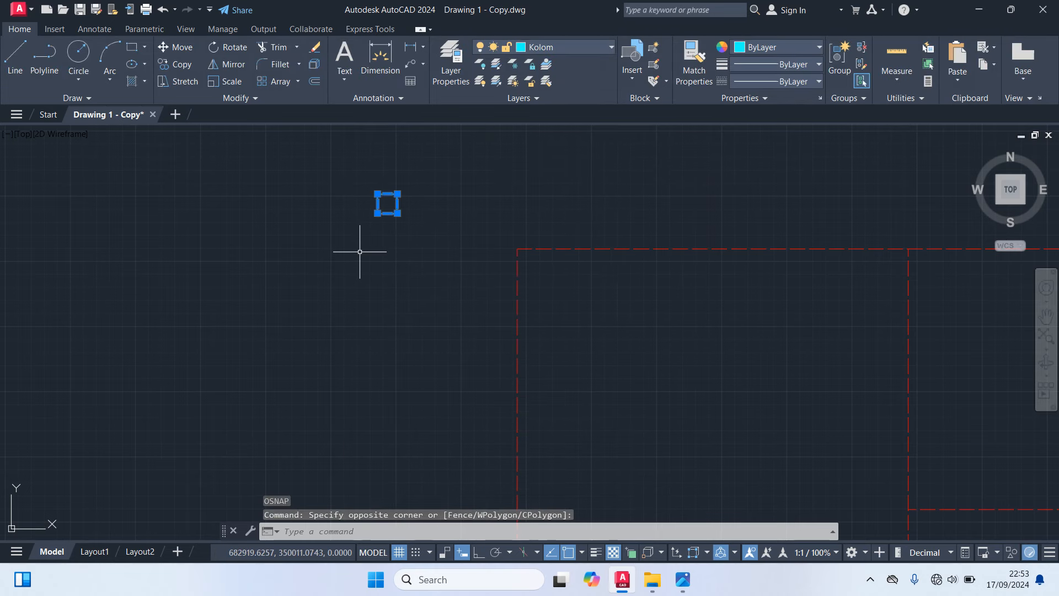
{"action": "type", "text": "m"}
{"action": "key", "text": "Return"}
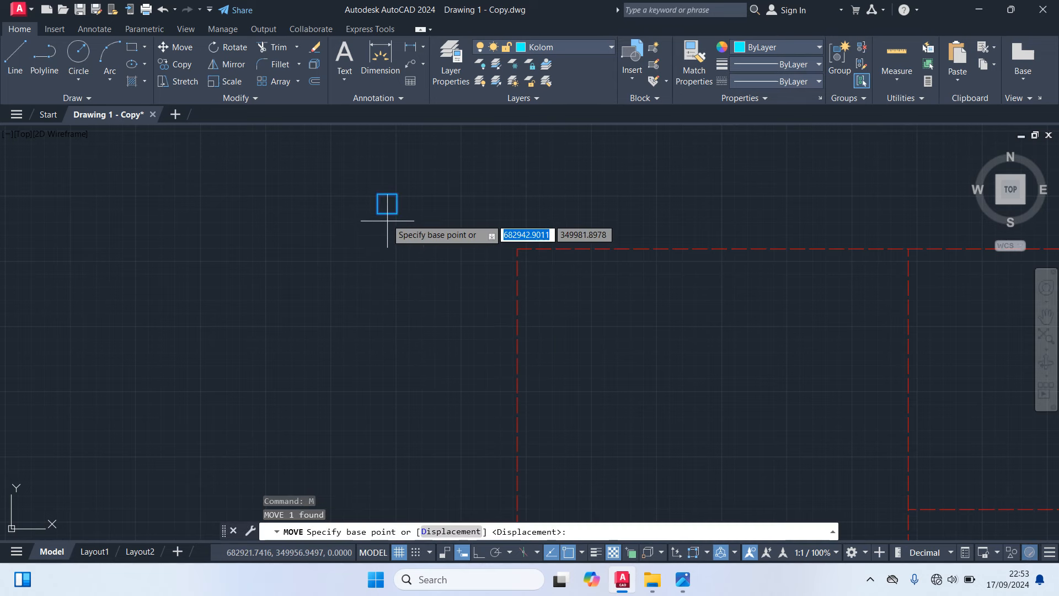
{"action": "left_click", "coordinate": [387, 203]}
{"action": "scroll", "coordinate": [469, 265], "scroll_direction": "up", "scroll_amount": 5}
{"action": "left_click", "coordinate": [570, 216]}
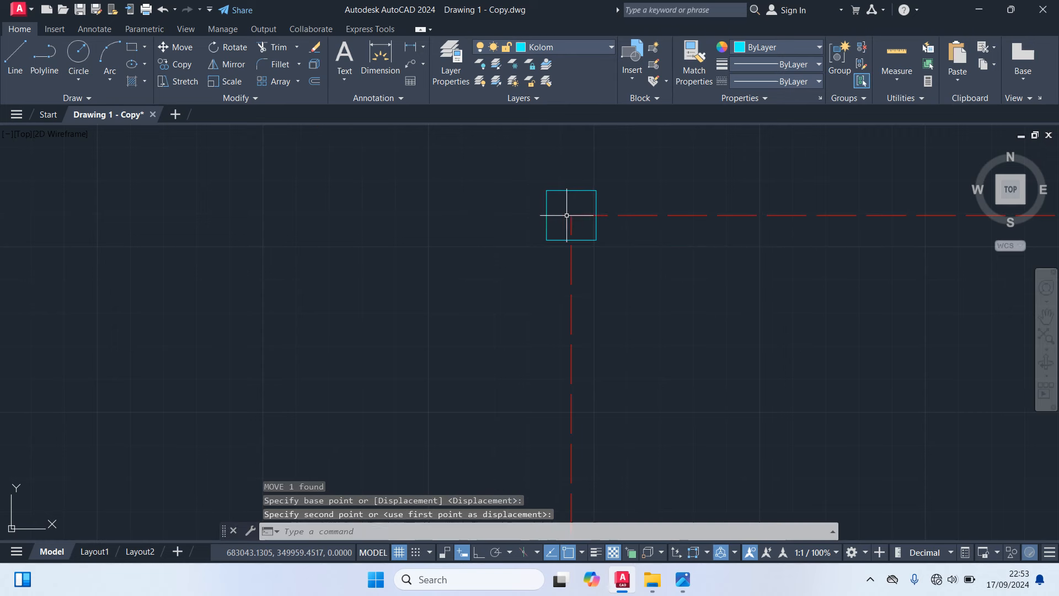
Copy the corner column by its centre to the top edge's intersection with the left inner vertical line.
{"action": "scroll", "coordinate": [420, 251], "scroll_direction": "down", "scroll_amount": 5}
{"action": "scroll", "coordinate": [470, 236], "scroll_direction": "up", "scroll_amount": 5}
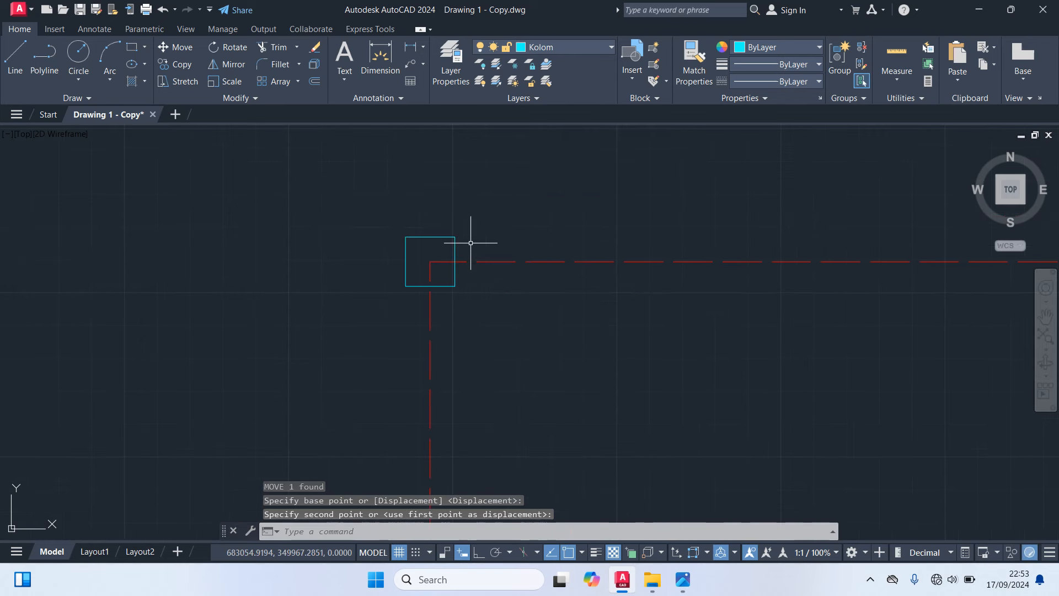
{"action": "left_click", "coordinate": [471, 242]}
{"action": "left_click", "coordinate": [426, 207]}
{"action": "type", "text": "c"}
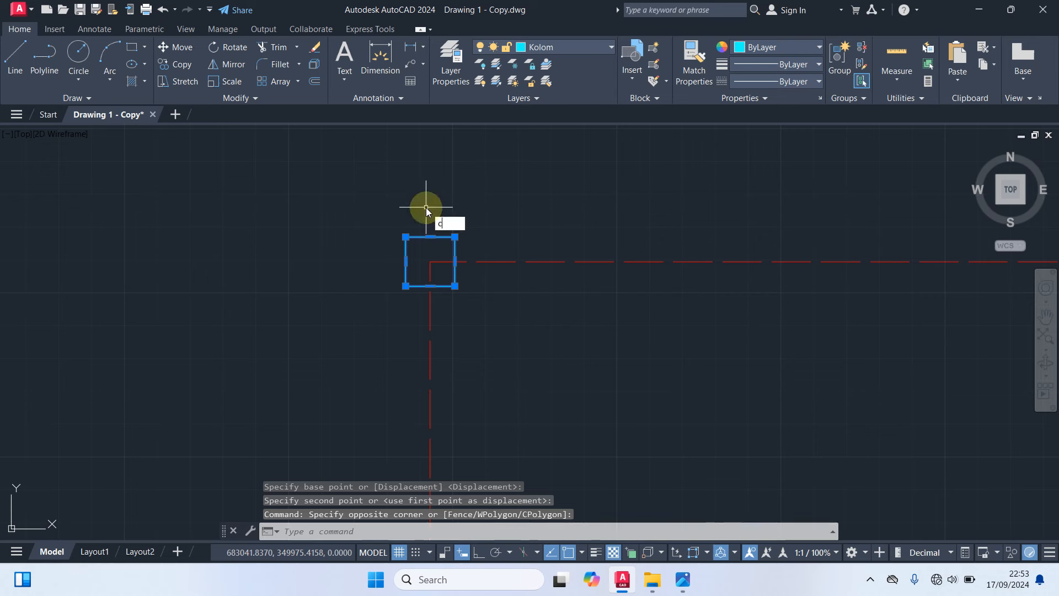
{"action": "type", "text": "o"}
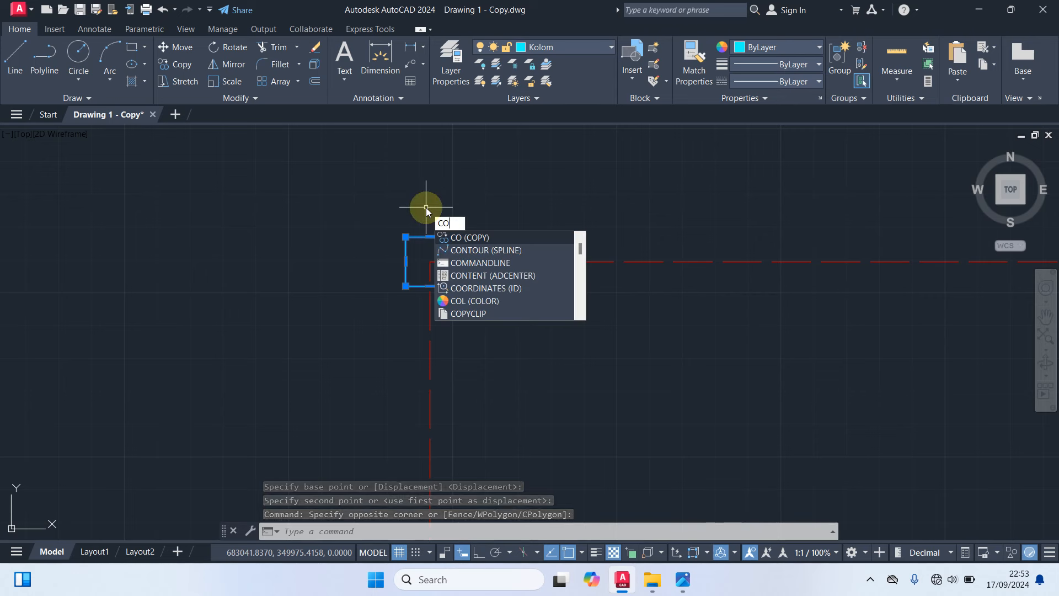
{"action": "key", "text": "Return"}
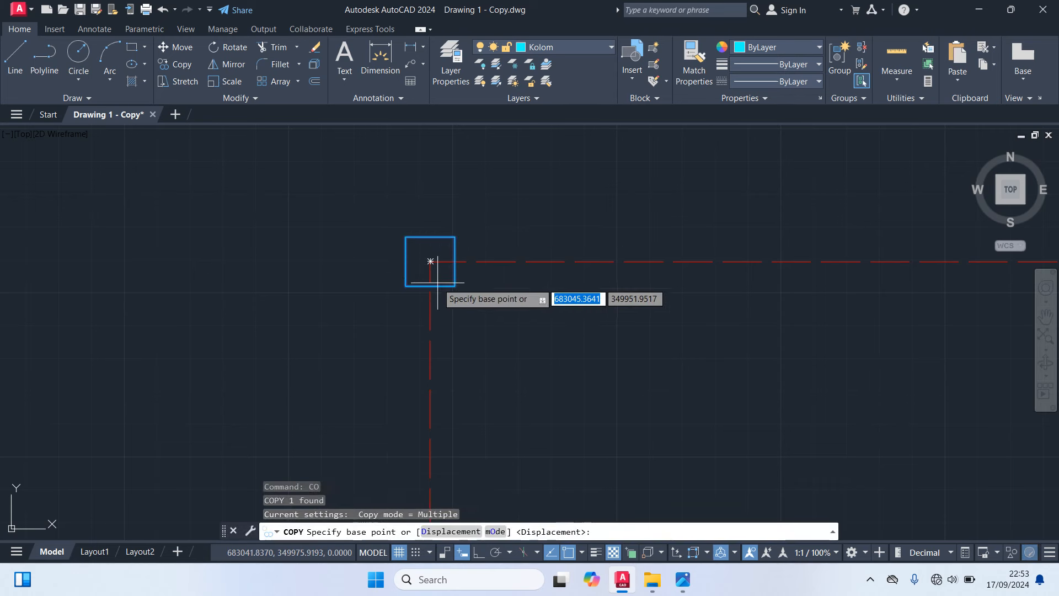
{"action": "scroll", "coordinate": [428, 256], "scroll_direction": "up", "scroll_amount": 4}
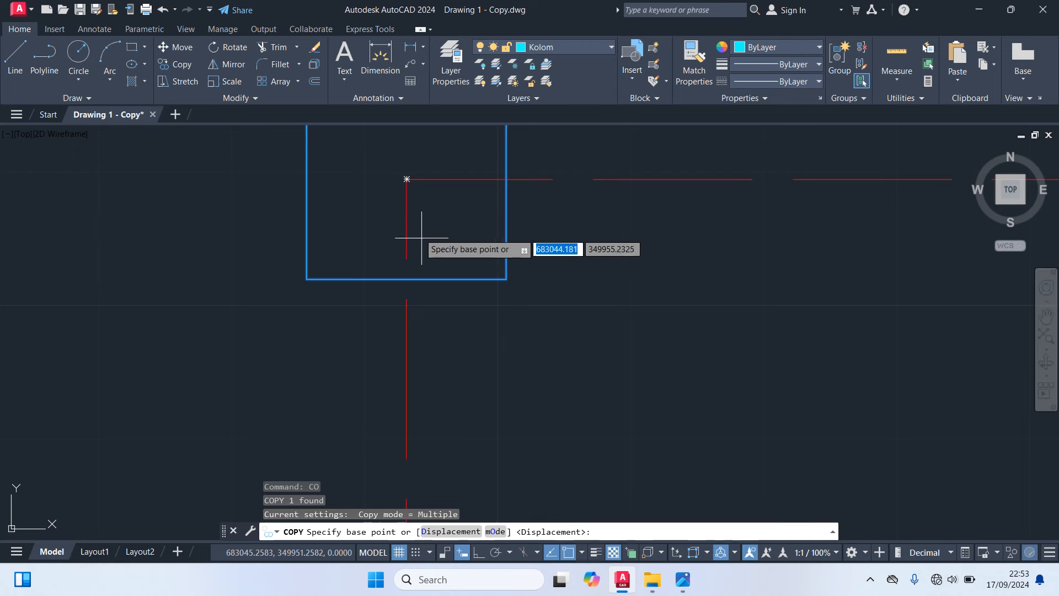
{"action": "left_click", "coordinate": [407, 179]}
{"action": "scroll", "coordinate": [657, 336], "scroll_direction": "down", "scroll_amount": 8}
{"action": "middle_click_drag", "start_coordinate": [762, 363], "coordinate": [426, 270]}
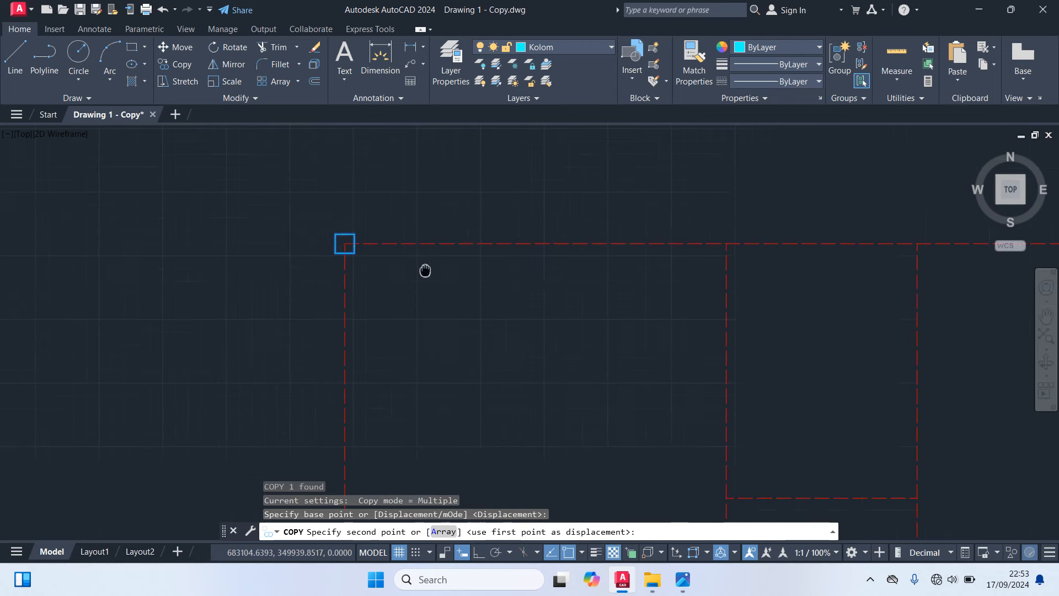
{"action": "scroll", "coordinate": [728, 260], "scroll_direction": "up", "scroll_amount": 4}
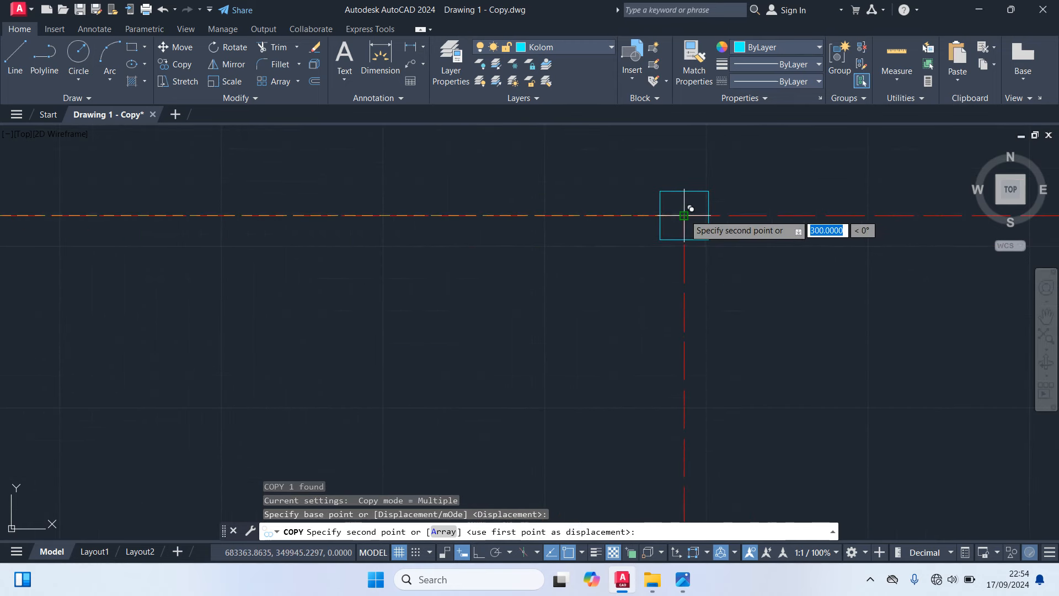
{"action": "left_click", "coordinate": [690, 218]}
Place further column copies on the top edge at the right inner vertical line and the upper-right corner.
{"action": "scroll", "coordinate": [717, 243], "scroll_direction": "down", "scroll_amount": 4}
{"action": "middle_click_drag", "start_coordinate": [756, 277], "coordinate": [569, 255]}
{"action": "scroll", "coordinate": [728, 221], "scroll_direction": "up", "scroll_amount": 4}
{"action": "left_click", "coordinate": [699, 205]}
{"action": "scroll", "coordinate": [530, 265], "scroll_direction": "down", "scroll_amount": 4}
{"action": "scroll", "coordinate": [516, 237], "scroll_direction": "up", "scroll_amount": 4}
{"action": "scroll", "coordinate": [667, 329], "scroll_direction": "down", "scroll_amount": 4}
{"action": "scroll", "coordinate": [702, 274], "scroll_direction": "up", "scroll_amount": 4}
{"action": "left_click", "coordinate": [732, 244]}
Place column copies at both ends of the small upper-middle room's lower axis line.
{"action": "scroll", "coordinate": [643, 295], "scroll_direction": "down", "scroll_amount": 4}
{"action": "scroll", "coordinate": [875, 249], "scroll_direction": "up", "scroll_amount": 4}
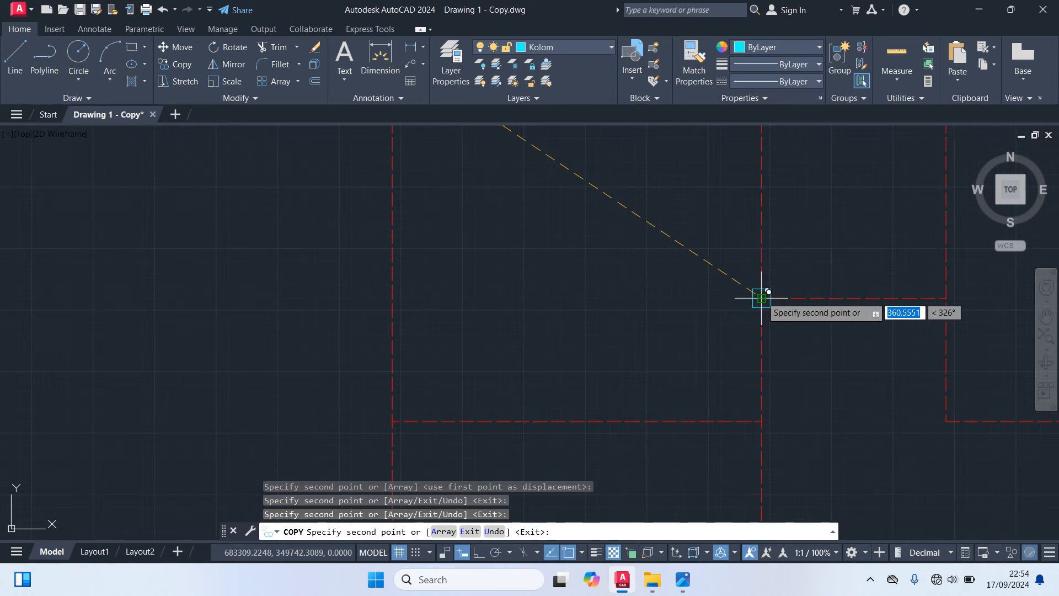
{"action": "left_click", "coordinate": [762, 298]}
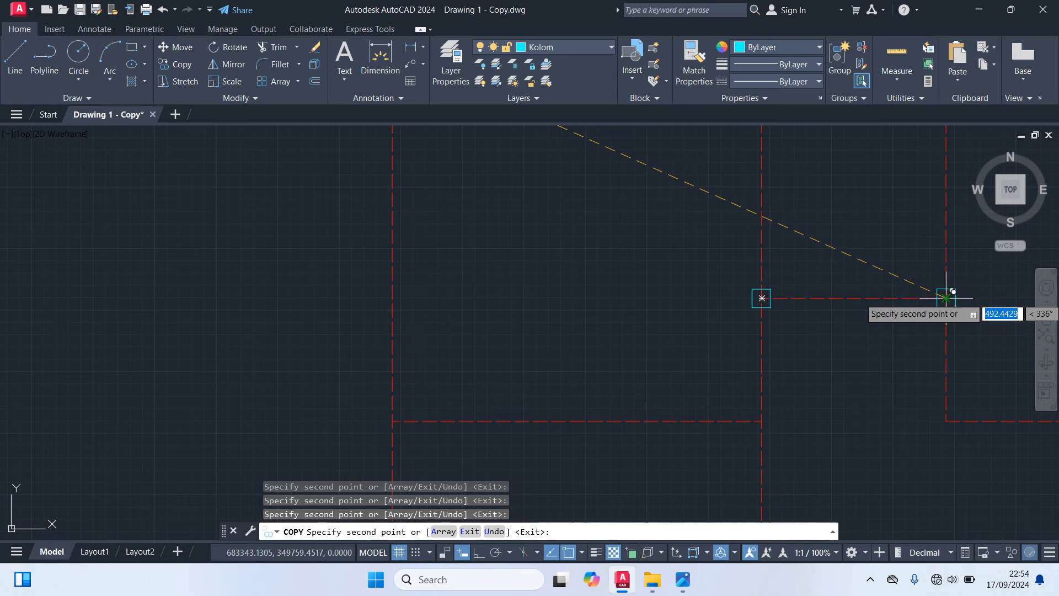
Place column copies at both ends of the upper-left room's lower axis line.
{"action": "scroll", "coordinate": [880, 359], "scroll_direction": "down", "scroll_amount": 5}
{"action": "scroll", "coordinate": [740, 331], "scroll_direction": "up", "scroll_amount": 1}
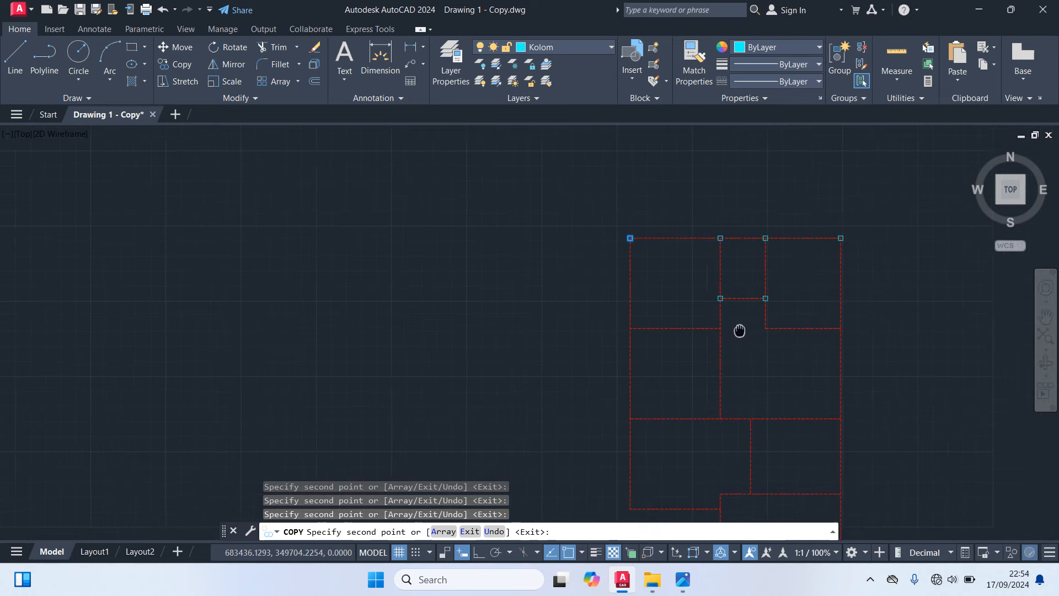
{"action": "scroll", "coordinate": [698, 325], "scroll_direction": "up", "scroll_amount": 2}
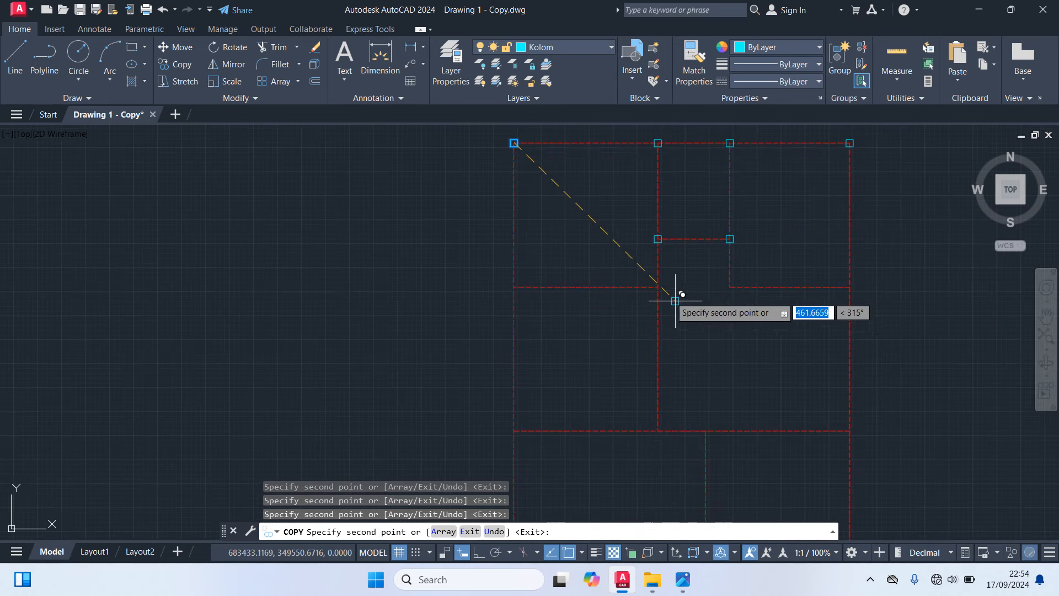
{"action": "scroll", "coordinate": [693, 303], "scroll_direction": "up", "scroll_amount": 3}
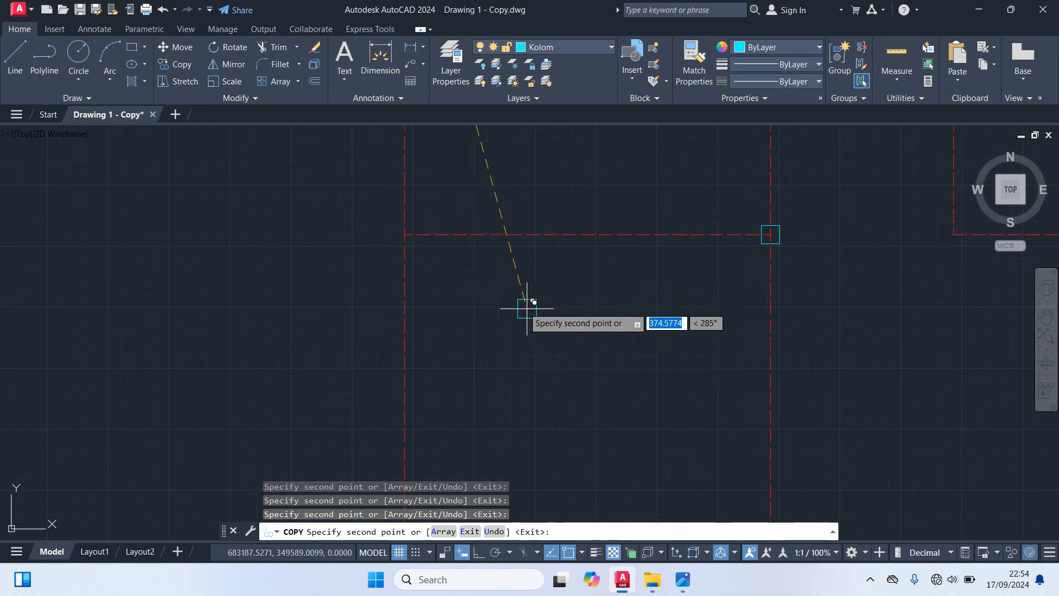
{"action": "scroll", "coordinate": [649, 310], "scroll_direction": "down", "scroll_amount": 4}
Place column copies at both ends of the upper-right room's lower axis line.
{"action": "scroll", "coordinate": [596, 284], "scroll_direction": "up", "scroll_amount": 4}
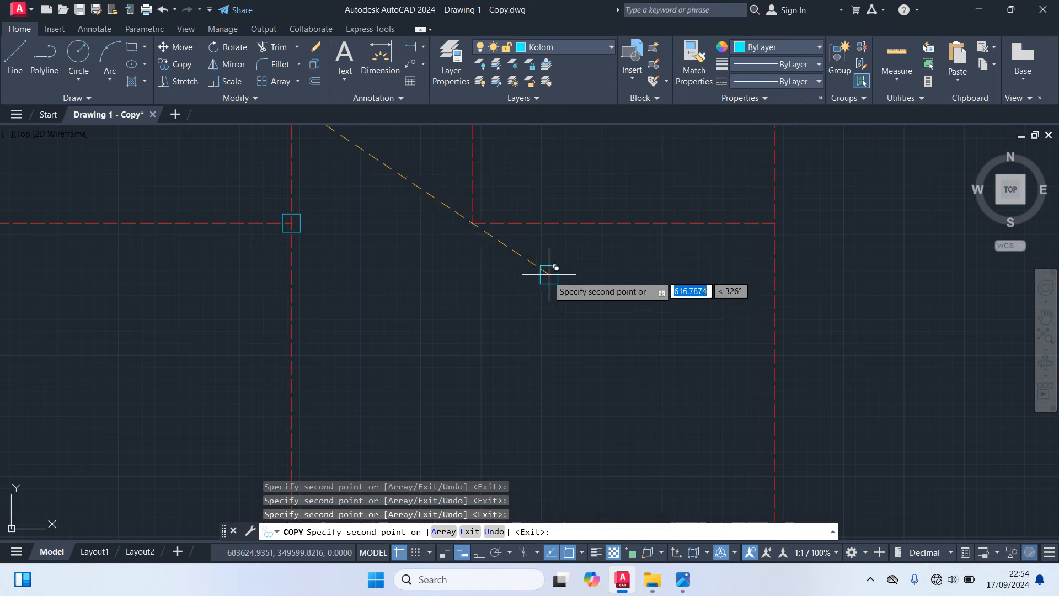
{"action": "left_click", "coordinate": [473, 227]}
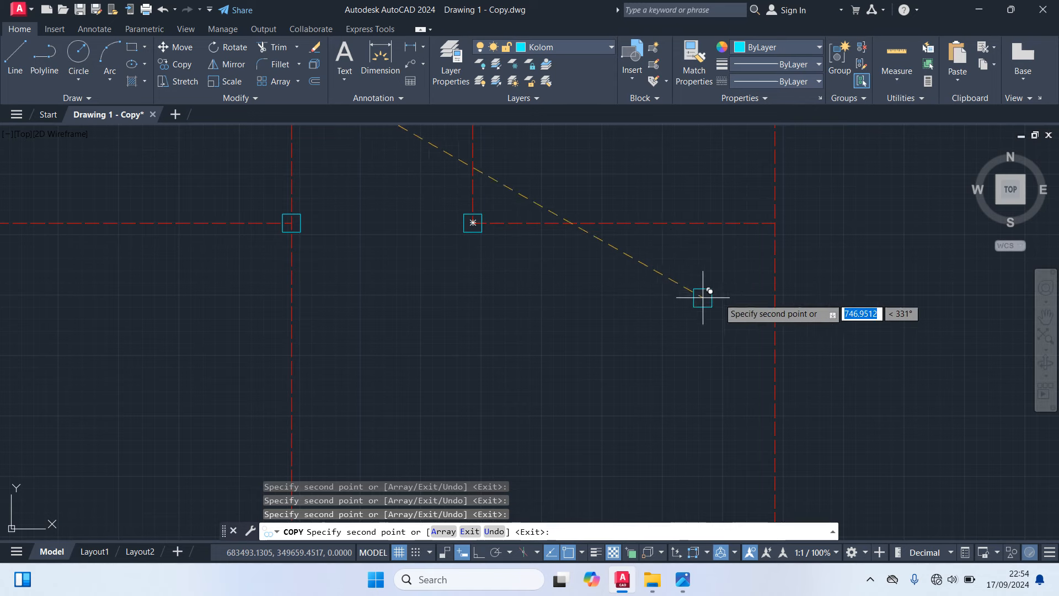
{"action": "left_click", "coordinate": [776, 223]}
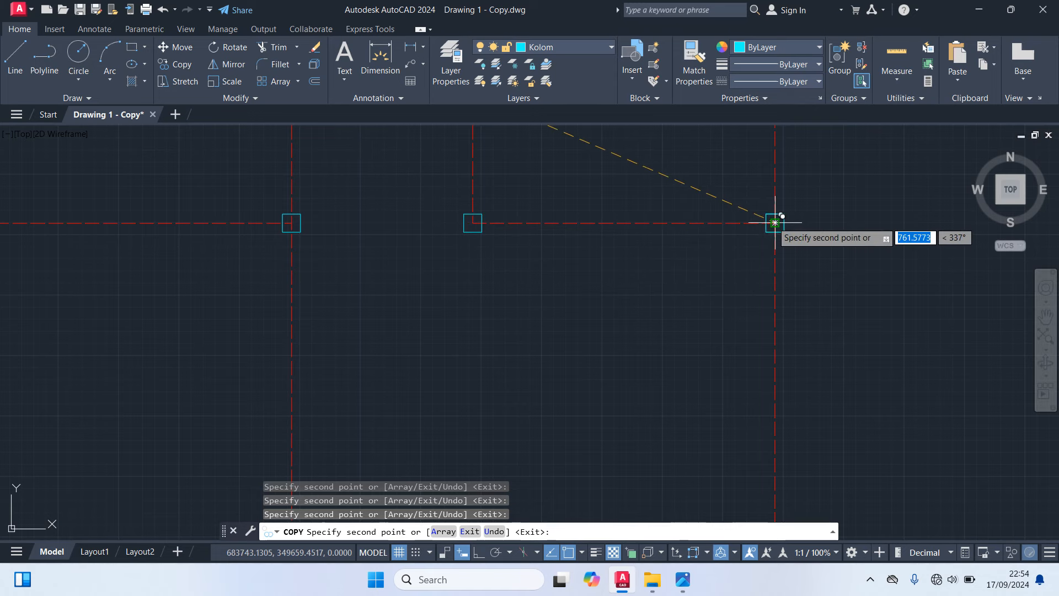
Place column copies on the middle horizontal axis line at the right edge and at the top of the lower inner vertical line.
{"action": "scroll", "coordinate": [844, 374], "scroll_direction": "down", "scroll_amount": 3}
{"action": "scroll", "coordinate": [792, 369], "scroll_direction": "up", "scroll_amount": 3}
{"action": "scroll", "coordinate": [792, 370], "scroll_direction": "up", "scroll_amount": 2}
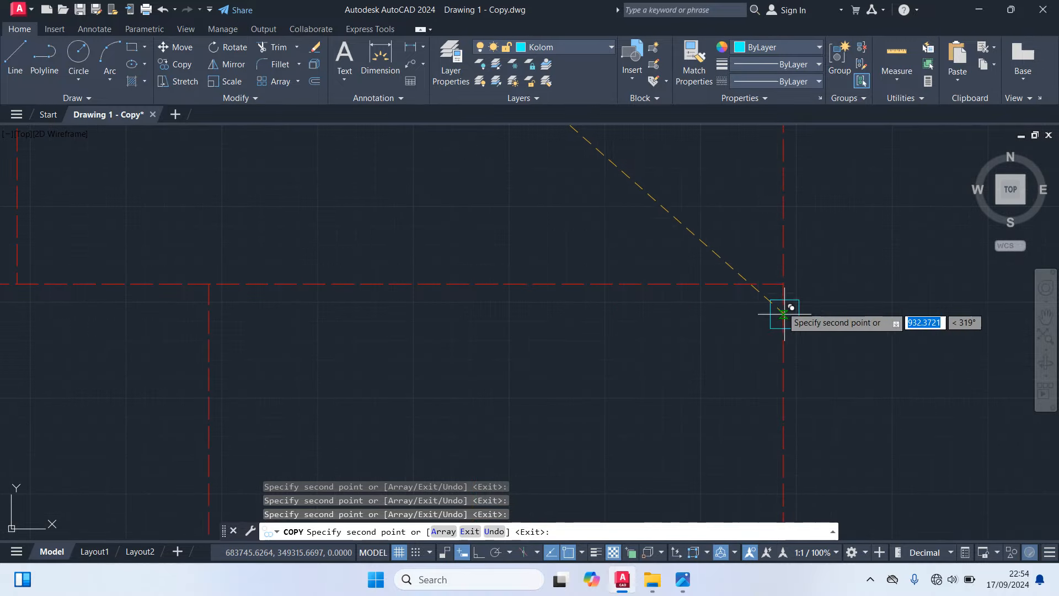
{"action": "left_click", "coordinate": [783, 284]}
{"action": "scroll", "coordinate": [643, 367], "scroll_direction": "down", "scroll_amount": 2}
{"action": "middle_click_drag", "start_coordinate": [622, 367], "coordinate": [782, 344]}
{"action": "left_click", "coordinate": [637, 313]}
Place column copies on the middle horizontal axis line at the left inner vertical line's lower end and at the left edge.
{"action": "scroll", "coordinate": [560, 330], "scroll_direction": "up", "scroll_amount": 4}
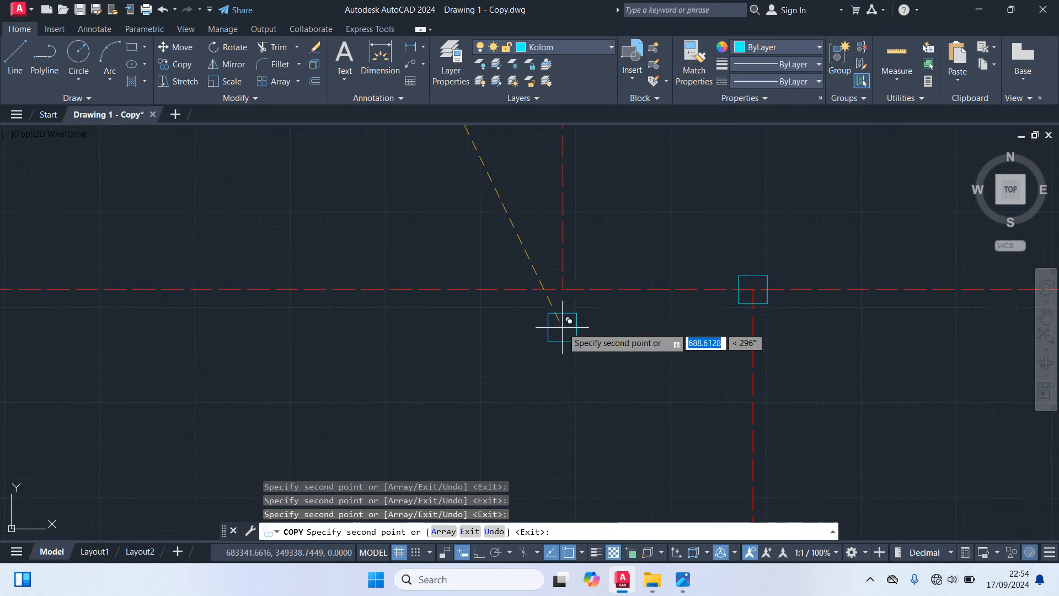
{"action": "left_click", "coordinate": [561, 290]}
{"action": "scroll", "coordinate": [506, 381], "scroll_direction": "down", "scroll_amount": 4}
{"action": "scroll", "coordinate": [506, 381], "scroll_direction": "up", "scroll_amount": 5}
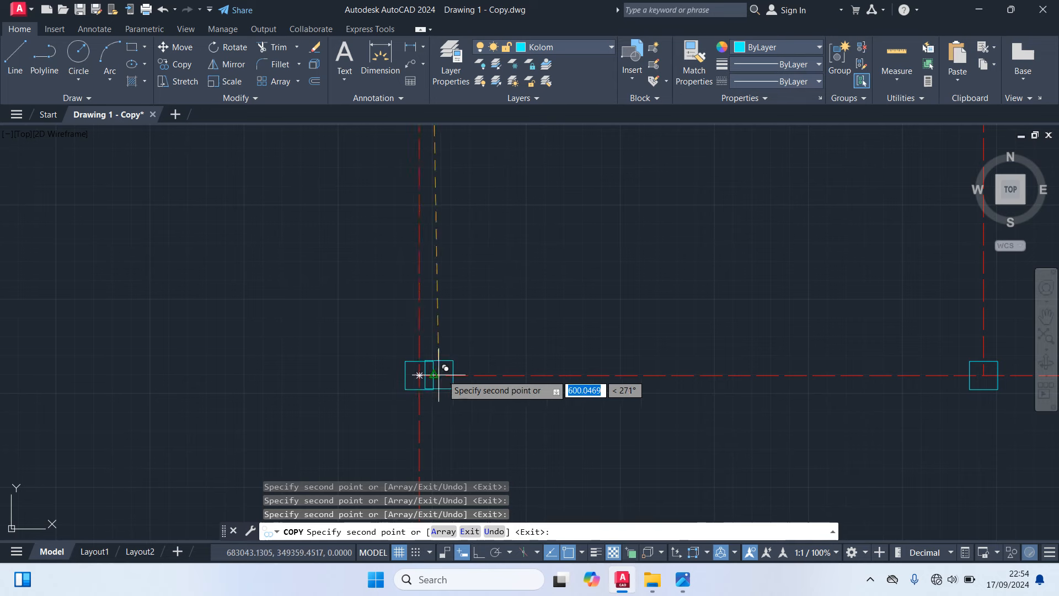
{"action": "left_click", "coordinate": [419, 375]}
Place column copies on the bottom room's upper axis line at the inner vertical line, the right edge and the left end.
{"action": "scroll", "coordinate": [546, 333], "scroll_direction": "down", "scroll_amount": 4}
{"action": "scroll", "coordinate": [574, 390], "scroll_direction": "down", "scroll_amount": 3}
{"action": "scroll", "coordinate": [670, 355], "scroll_direction": "up", "scroll_amount": 5}
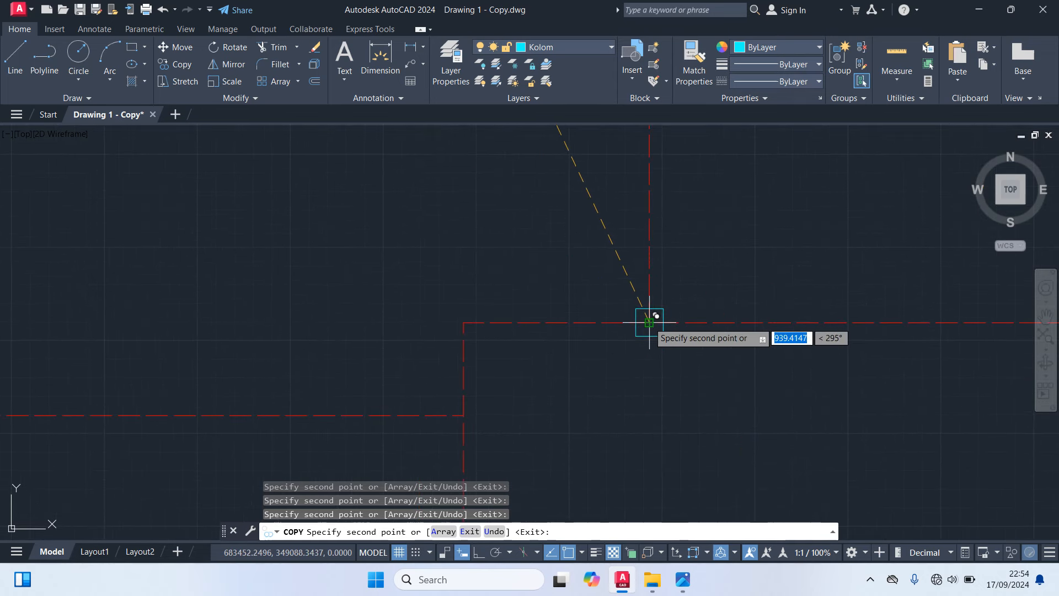
{"action": "scroll", "coordinate": [650, 323], "scroll_direction": "down", "scroll_amount": 4}
{"action": "middle_click_drag", "start_coordinate": [594, 419], "coordinate": [553, 349]}
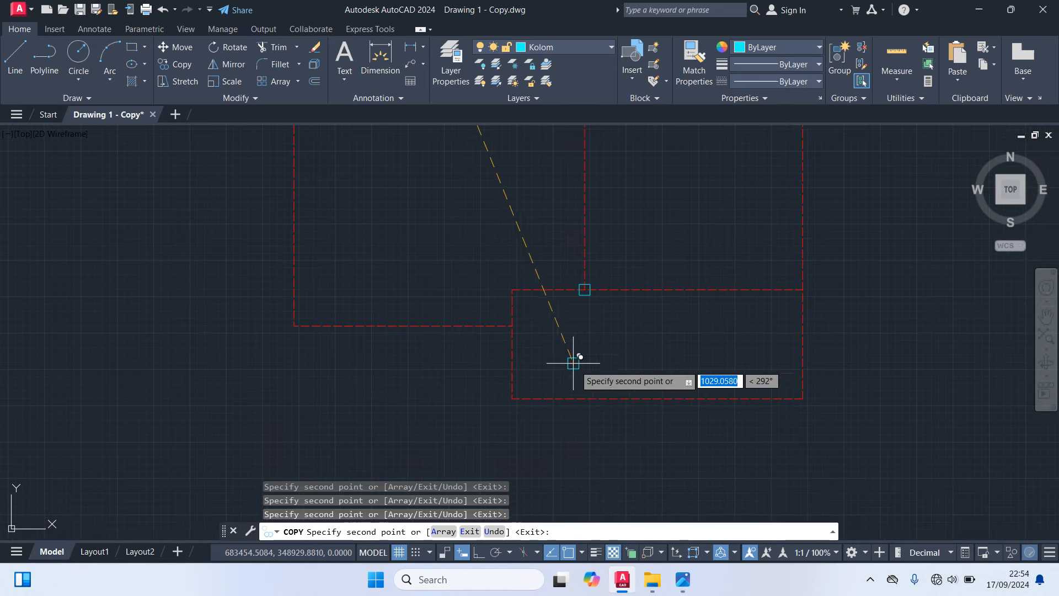
{"action": "scroll", "coordinate": [798, 302], "scroll_direction": "up", "scroll_amount": 5}
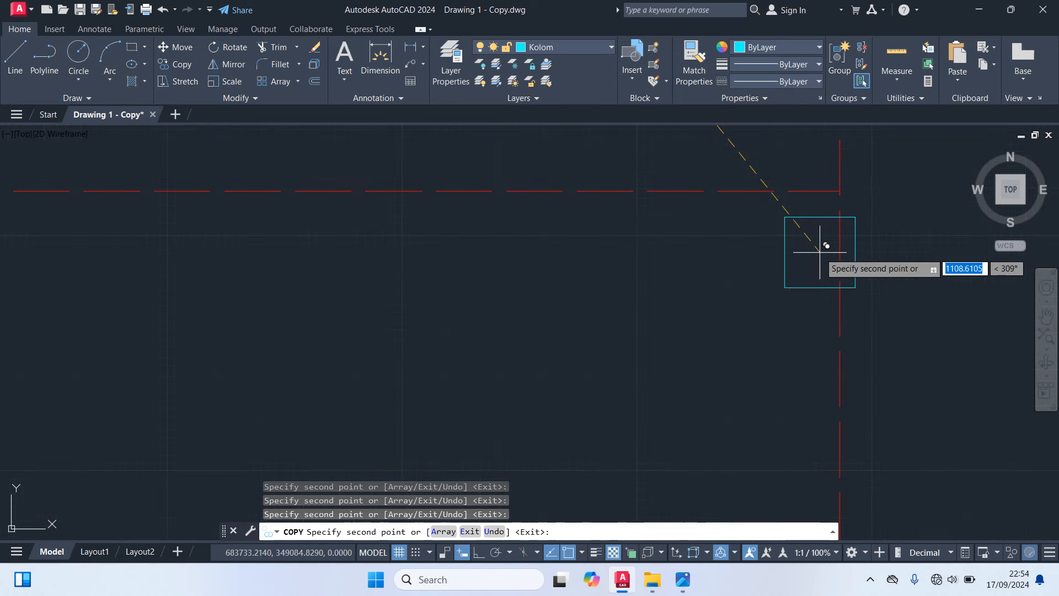
{"action": "scroll", "coordinate": [759, 309], "scroll_direction": "down", "scroll_amount": 4}
{"action": "middle_click_drag", "start_coordinate": [631, 349], "coordinate": [791, 356]}
{"action": "scroll", "coordinate": [609, 350], "scroll_direction": "up", "scroll_amount": 1}
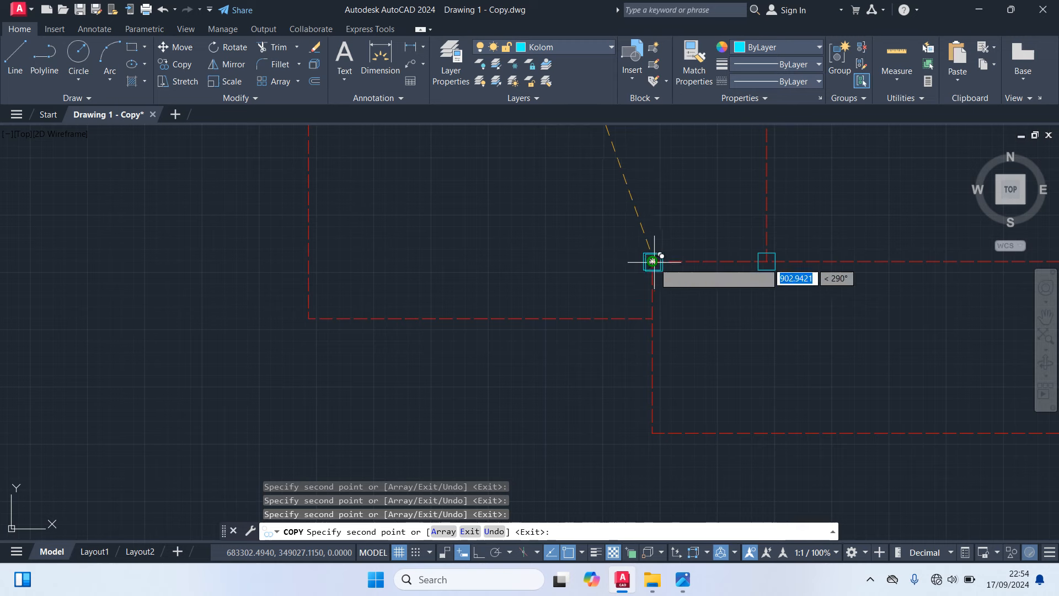
Place column copies at both ends of the lower-left room's bottom line and of the bottom edge, then end the copying.
{"action": "left_click", "coordinate": [652, 318]}
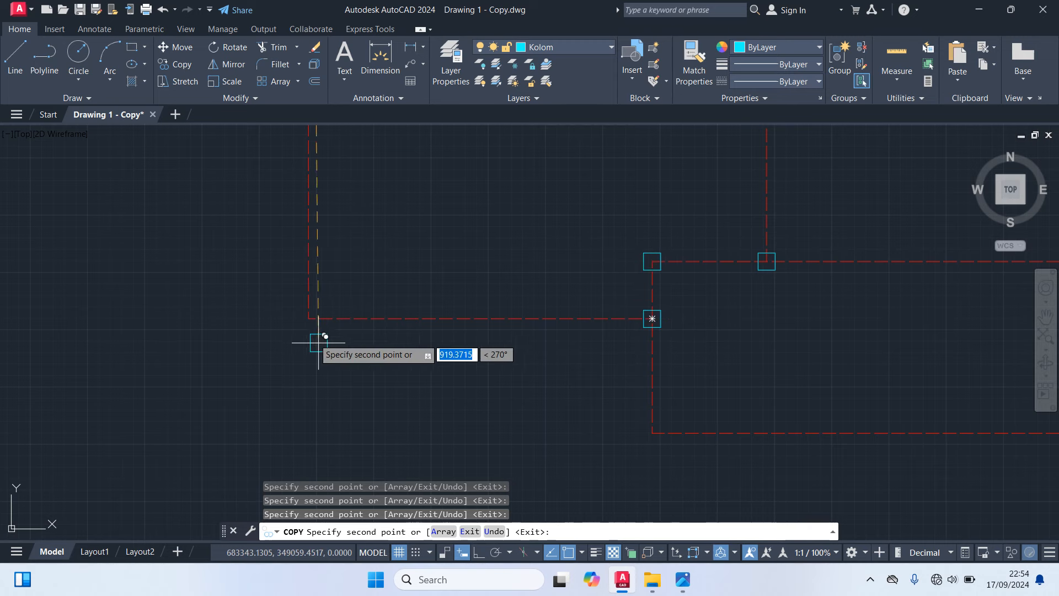
{"action": "left_click", "coordinate": [309, 318]}
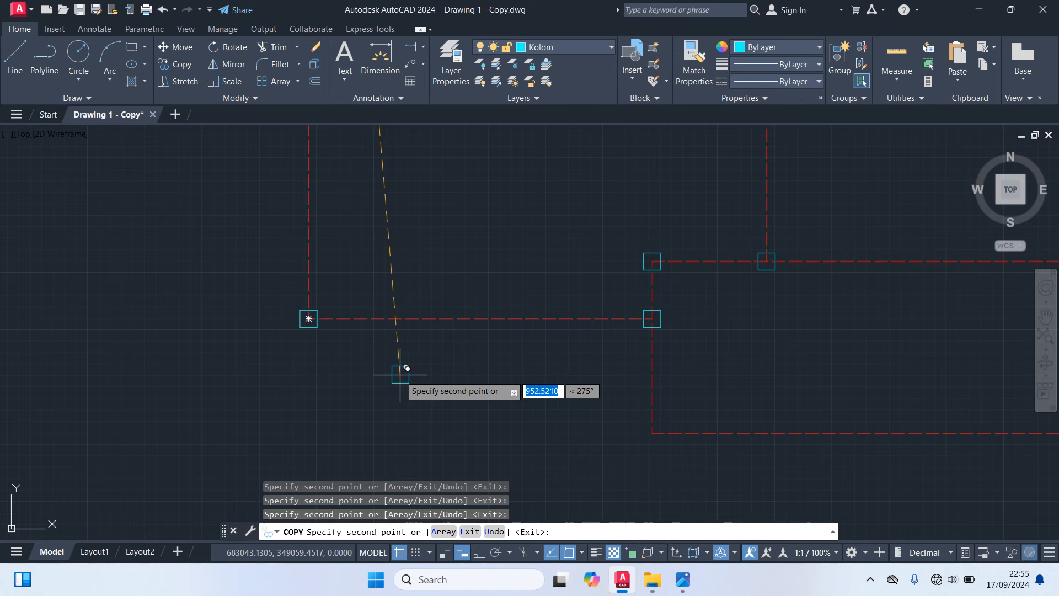
{"action": "scroll", "coordinate": [401, 372], "scroll_direction": "down", "scroll_amount": 2}
{"action": "scroll", "coordinate": [543, 432], "scroll_direction": "up", "scroll_amount": 2}
{"action": "scroll", "coordinate": [662, 414], "scroll_direction": "down", "scroll_amount": 2}
{"action": "scroll", "coordinate": [712, 408], "scroll_direction": "up", "scroll_amount": 4}
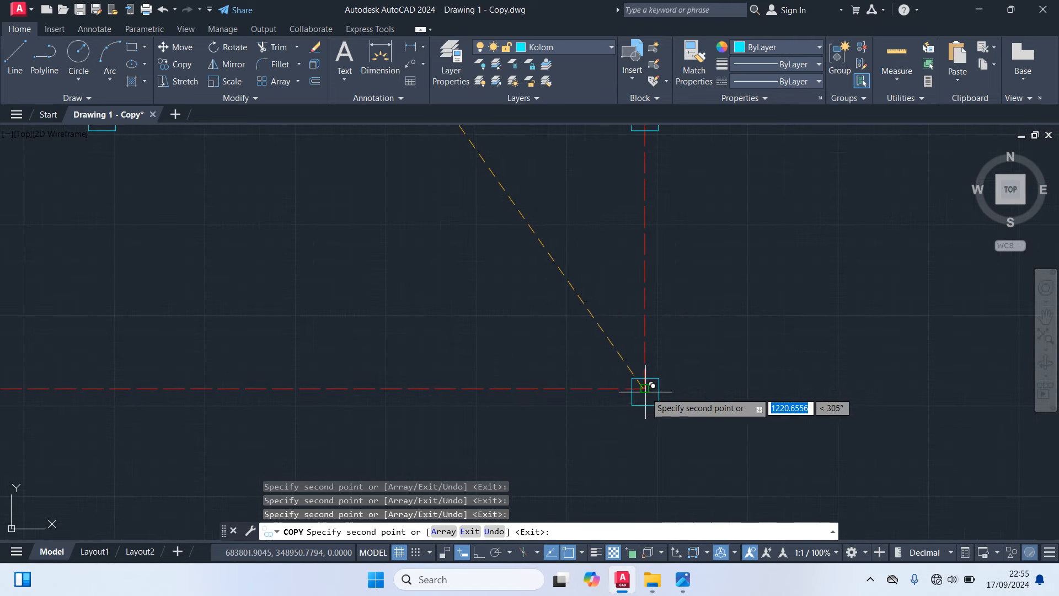
{"action": "scroll", "coordinate": [645, 390], "scroll_direction": "down", "scroll_amount": 4}
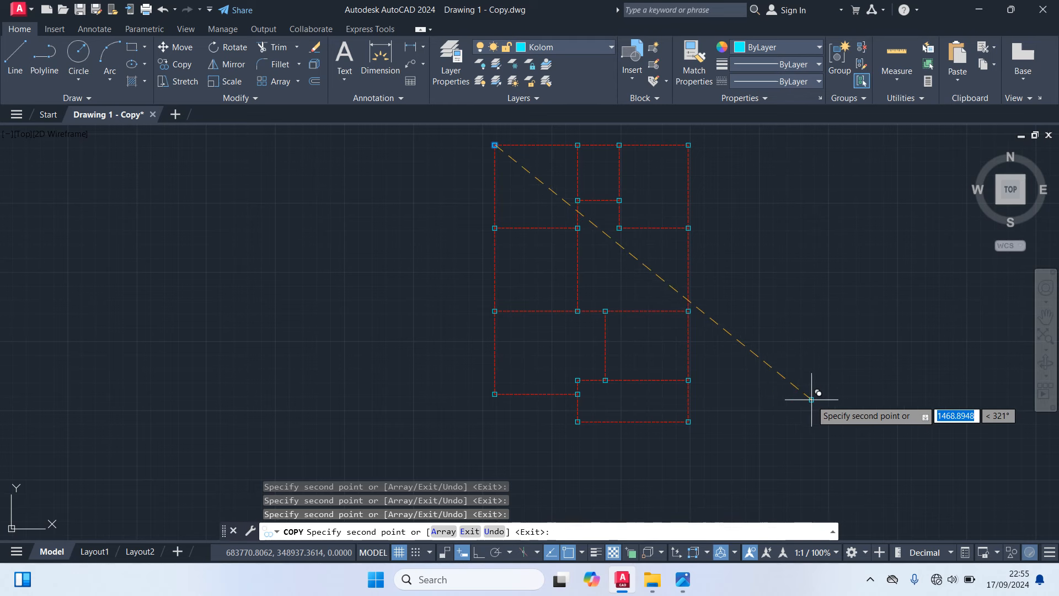
{"action": "key", "text": "Escape"}
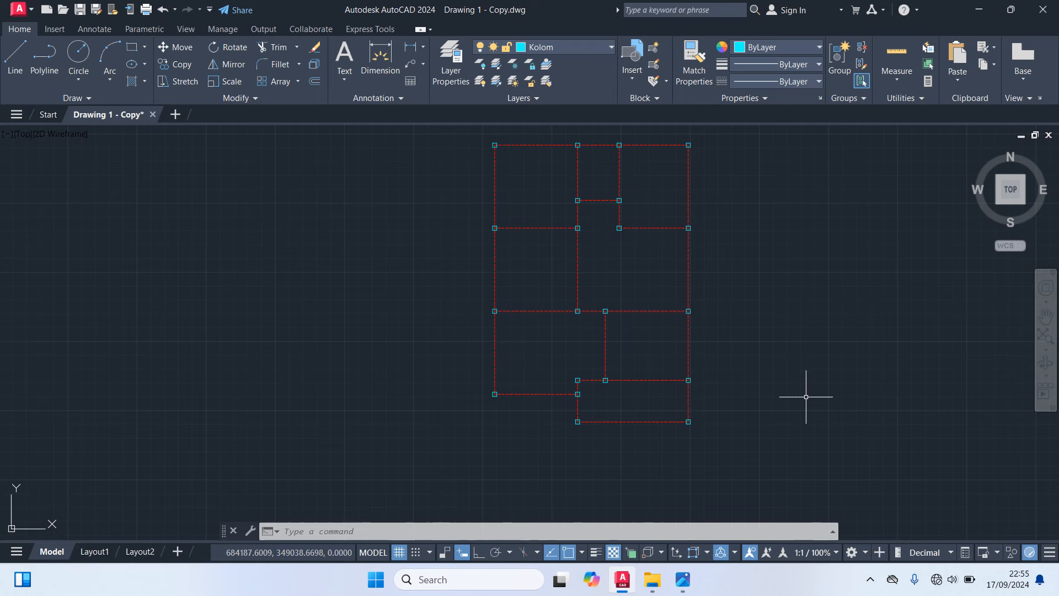
Make Dinding the current layer and draw the top wall as a 685 by 15 rectangle between the upper corner columns.
{"action": "left_click", "coordinate": [552, 47]}
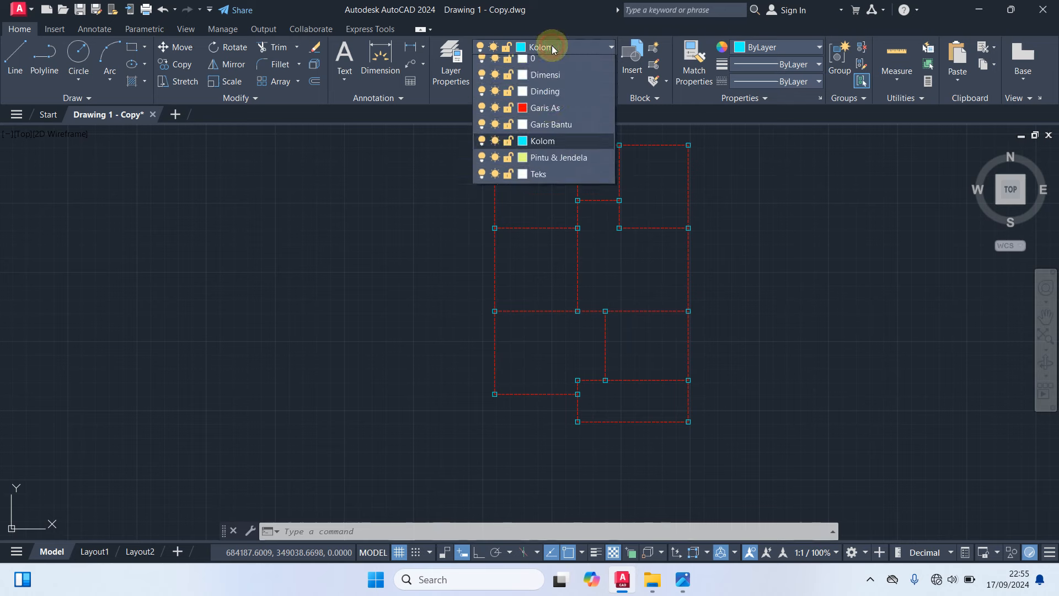
{"action": "left_click", "coordinate": [544, 96]}
{"action": "middle_click_drag", "start_coordinate": [737, 166], "coordinate": [773, 211]}
{"action": "type", "text": "c"}
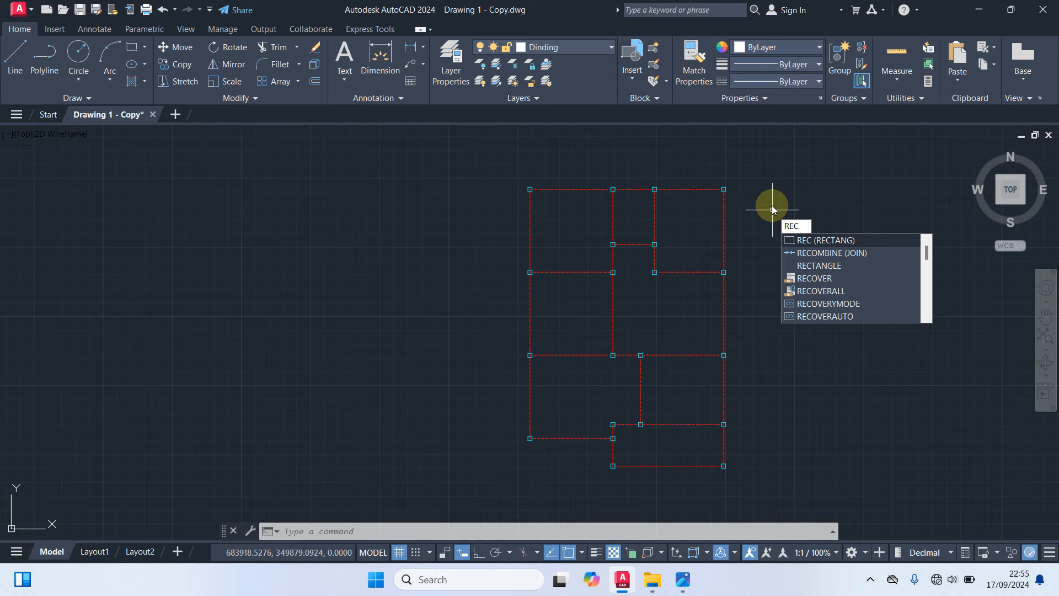
{"action": "key", "text": "Return"}
{"action": "scroll", "coordinate": [531, 207], "scroll_direction": "up", "scroll_amount": 4}
{"action": "middle_click_drag", "start_coordinate": [531, 198], "coordinate": [530, 269]}
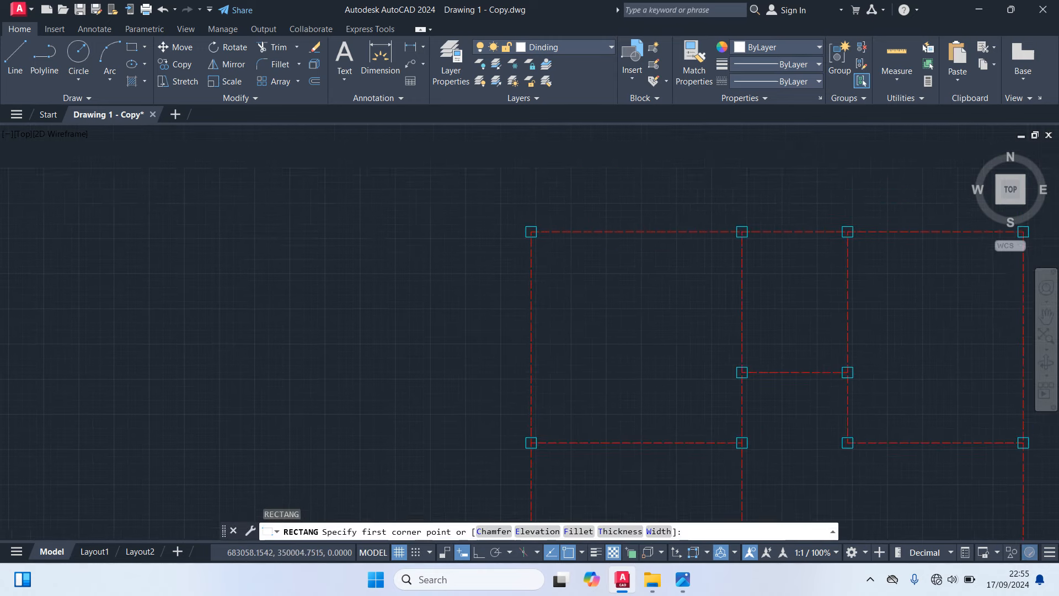
{"action": "scroll", "coordinate": [536, 227], "scroll_direction": "up", "scroll_amount": 4}
{"action": "left_click", "coordinate": [536, 226]}
{"action": "scroll", "coordinate": [601, 297], "scroll_direction": "down", "scroll_amount": 4}
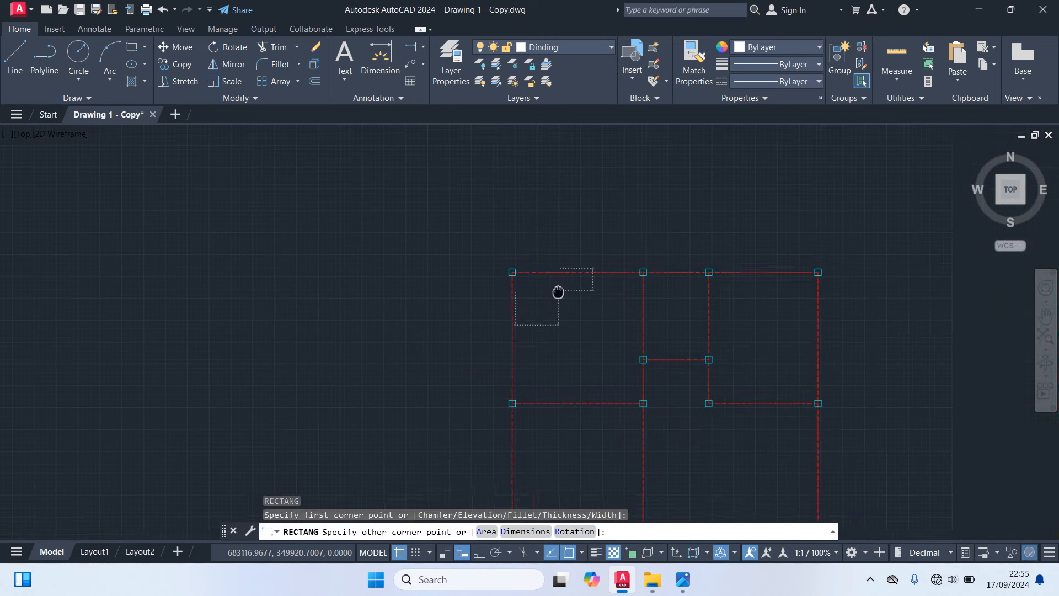
{"action": "scroll", "coordinate": [662, 290], "scroll_direction": "up", "scroll_amount": 4}
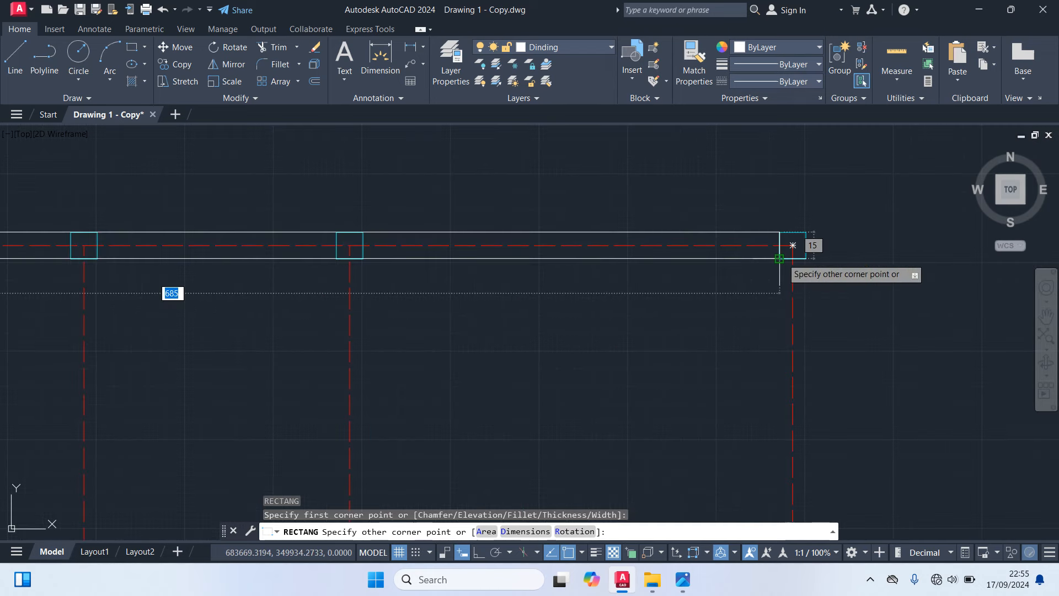
{"action": "left_click", "coordinate": [779, 258]}
Draw the right wall as a 15 by 1000 rectangle from beneath the upper-right column to the lower-right column's outer corner.
{"action": "key", "text": "space"}
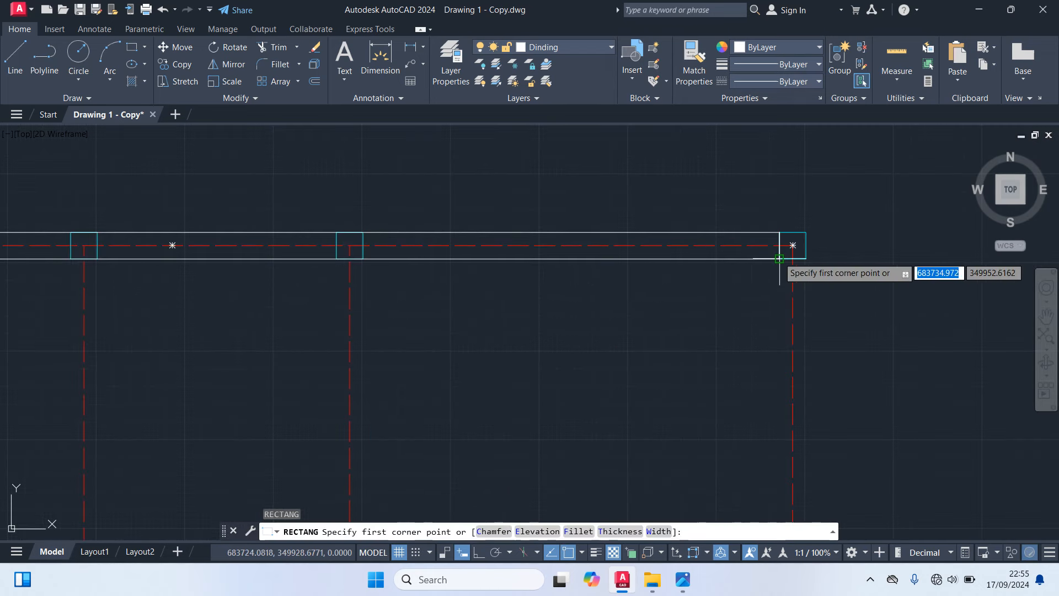
{"action": "left_click", "coordinate": [780, 258]}
{"action": "scroll", "coordinate": [814, 364], "scroll_direction": "down", "scroll_amount": 4}
{"action": "middle_click_drag", "start_coordinate": [813, 382], "coordinate": [754, 197]}
{"action": "scroll", "coordinate": [773, 441], "scroll_direction": "up", "scroll_amount": 5}
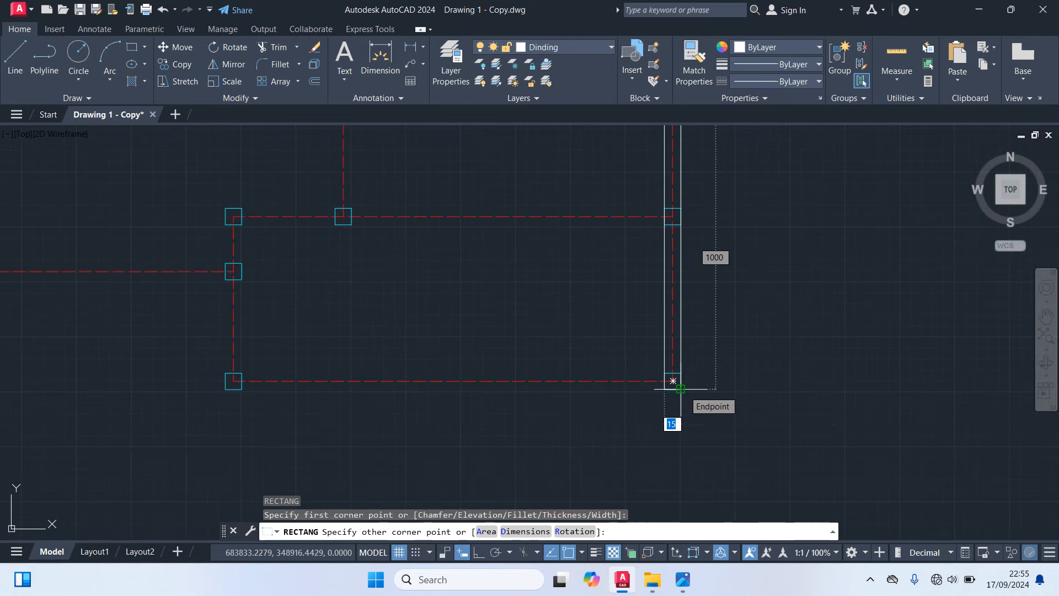
{"action": "left_click", "coordinate": [673, 380]}
Draw the bottom wall as a 400 by 15 rectangle from the right wall to the bottom room's lower-left column's outer corner.
{"action": "key", "text": "space"}
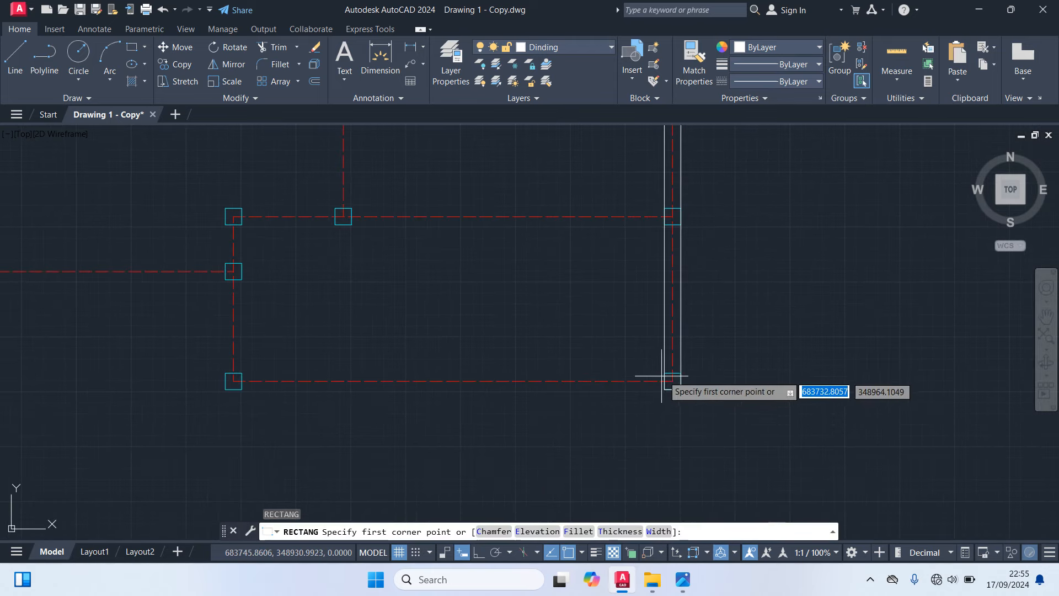
{"action": "left_click", "coordinate": [671, 380]}
{"action": "scroll", "coordinate": [671, 380], "scroll_direction": "down", "scroll_amount": 2}
{"action": "scroll", "coordinate": [610, 432], "scroll_direction": "down", "scroll_amount": 2}
{"action": "scroll", "coordinate": [635, 411], "scroll_direction": "up", "scroll_amount": 8}
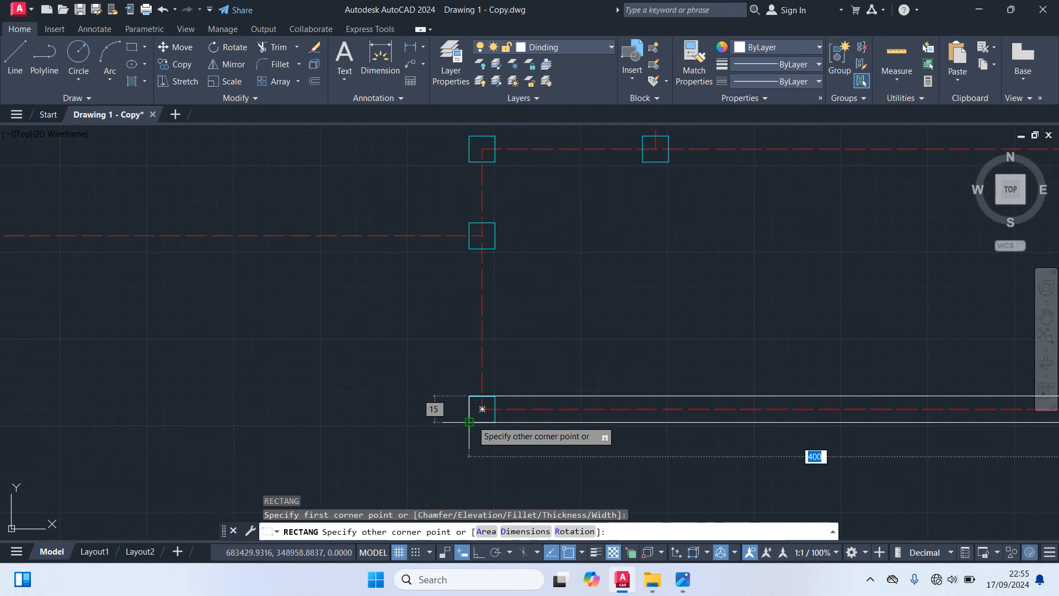
{"action": "left_click", "coordinate": [470, 422]}
Draw a 15 by 85 wall rectangle from the bottom room's lower-left column up to the next column above.
{"action": "key", "text": "Return"}
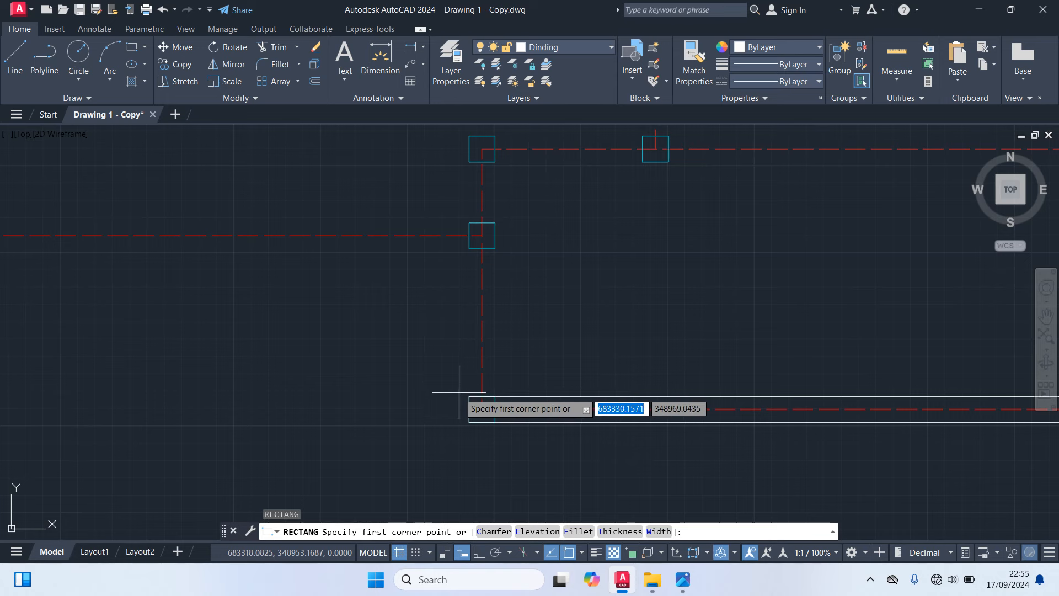
{"action": "left_click", "coordinate": [495, 375]}
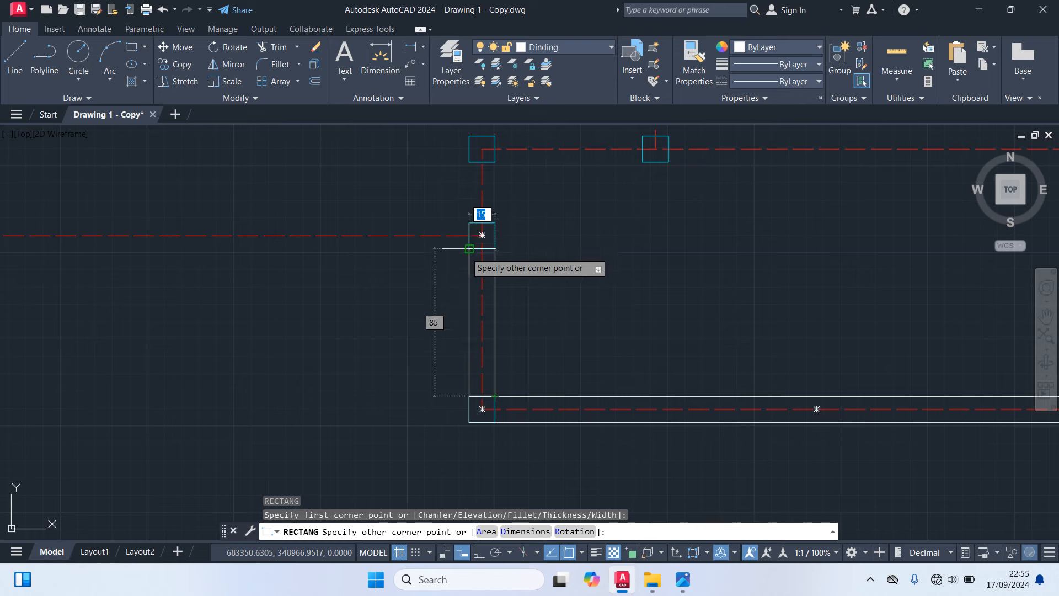
{"action": "left_click", "coordinate": [469, 249]}
Draw the lower-left room's bottom wall as a 285 by 15 rectangle between its two columns.
{"action": "key", "text": "Return"}
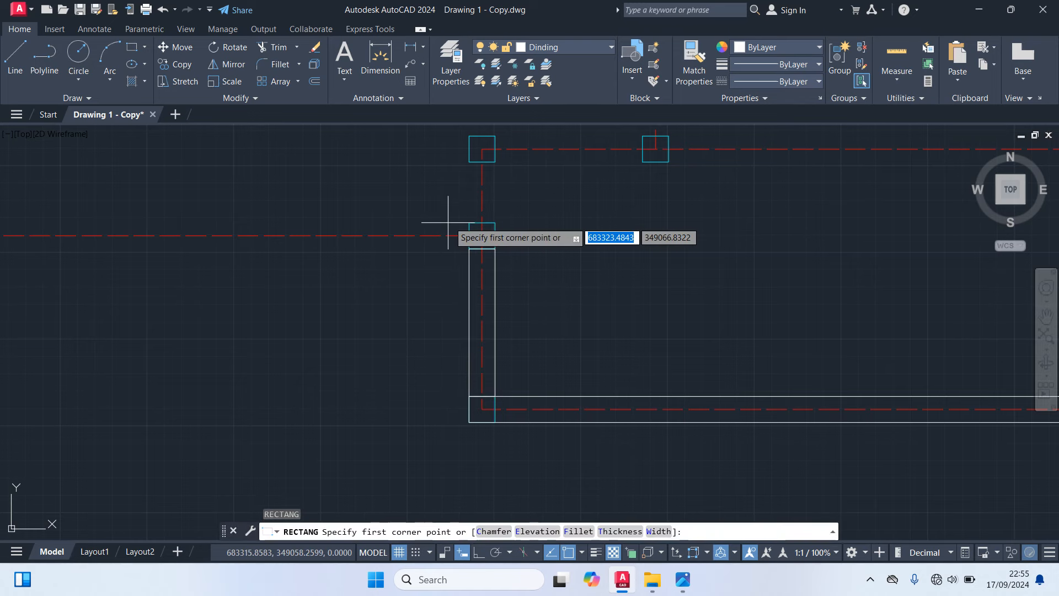
{"action": "left_click", "coordinate": [469, 223]}
{"action": "scroll", "coordinate": [362, 265], "scroll_direction": "down", "scroll_amount": 4}
{"action": "middle_click_drag", "start_coordinate": [361, 265], "coordinate": [698, 355]}
{"action": "scroll", "coordinate": [627, 359], "scroll_direction": "up", "scroll_amount": 4}
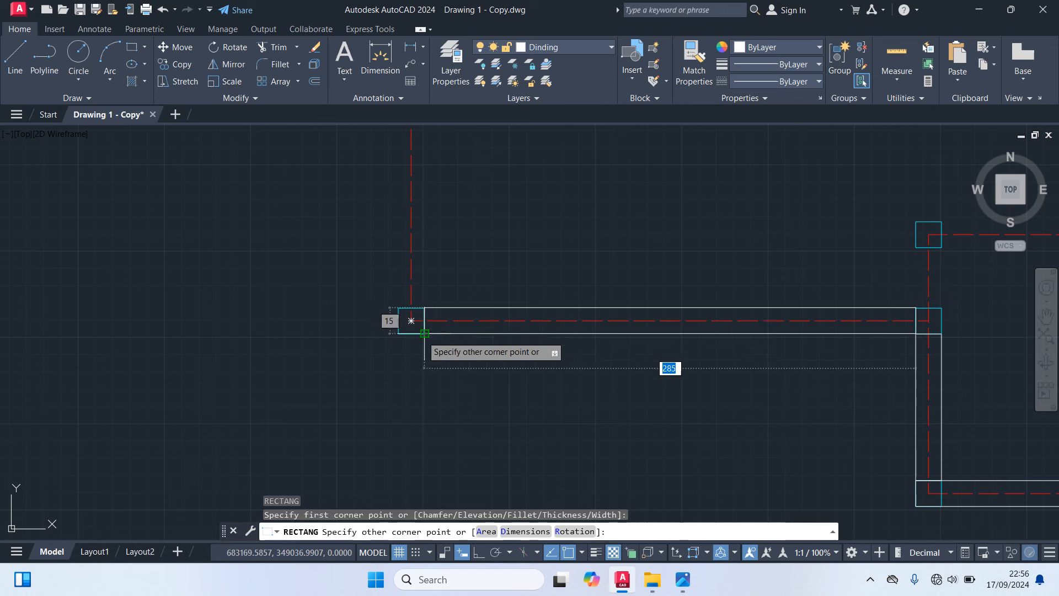
{"action": "left_click", "coordinate": [425, 334]}
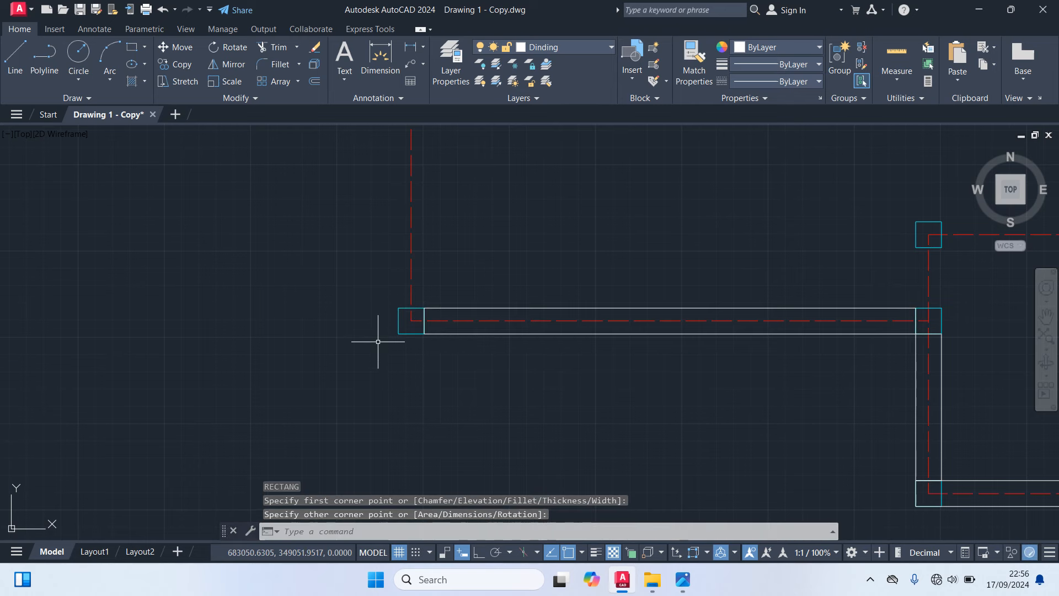
Draw the left wall as a rectangle 15 wide and about 885 long between the lower-left and upper-left corner columns.
{"action": "key", "text": "Return"}
{"action": "left_click", "coordinate": [399, 307]}
{"action": "scroll", "coordinate": [468, 194], "scroll_direction": "down", "scroll_amount": 2}
{"action": "middle_click_drag", "start_coordinate": [467, 192], "coordinate": [515, 496]}
{"action": "scroll", "coordinate": [518, 235], "scroll_direction": "down", "scroll_amount": 2}
{"action": "middle_click_drag", "start_coordinate": [517, 235], "coordinate": [517, 236]}
{"action": "scroll", "coordinate": [517, 236], "scroll_direction": "up", "scroll_amount": 10}
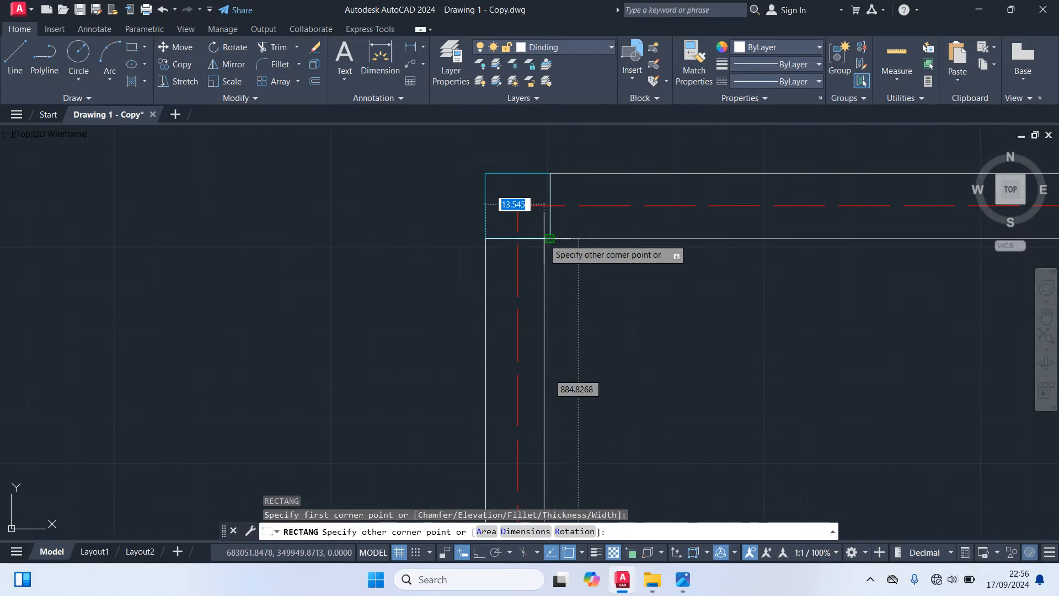
{"action": "left_click", "coordinate": [550, 239]}
{"action": "scroll", "coordinate": [477, 276], "scroll_direction": "down", "scroll_amount": 6}
{"action": "scroll", "coordinate": [521, 305], "scroll_direction": "down", "scroll_amount": 4}
{"action": "middle_click_drag", "start_coordinate": [532, 307], "coordinate": [530, 260]}
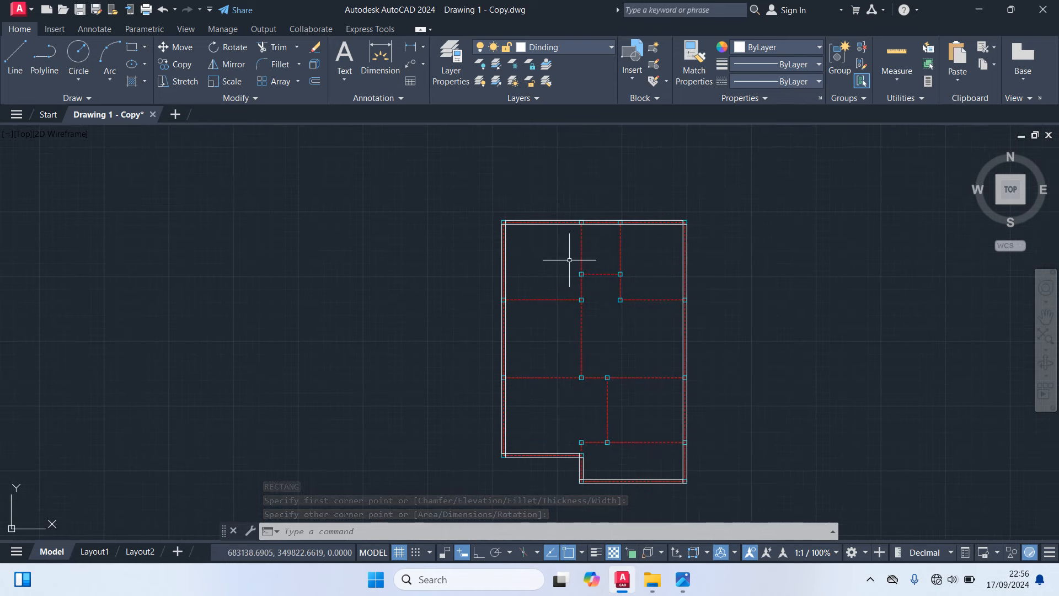
{"action": "scroll", "coordinate": [568, 262], "scroll_direction": "up", "scroll_amount": 2}
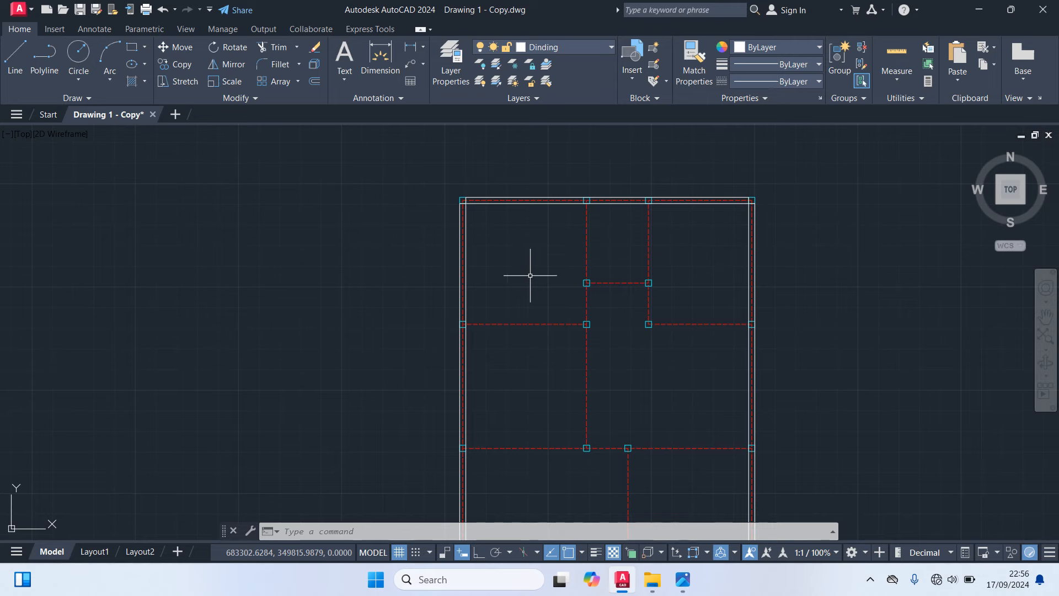
Draw a vertical wall rectangle 15 wide and about 600 long from the top wall's second column down to the middle axis column.
{"action": "type", "text": "rec"}
{"action": "key", "text": "Return"}
{"action": "scroll", "coordinate": [574, 220], "scroll_direction": "up", "scroll_amount": 6}
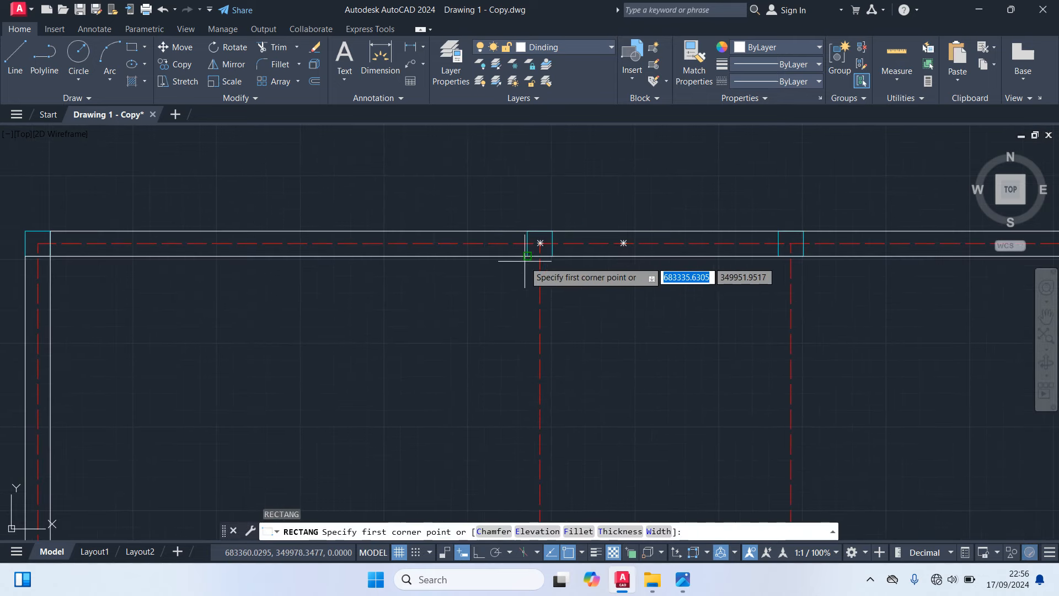
{"action": "left_click", "coordinate": [527, 256]}
{"action": "scroll", "coordinate": [635, 464], "scroll_direction": "down", "scroll_amount": 6}
{"action": "middle_click_drag", "start_coordinate": [618, 475], "coordinate": [601, 225]}
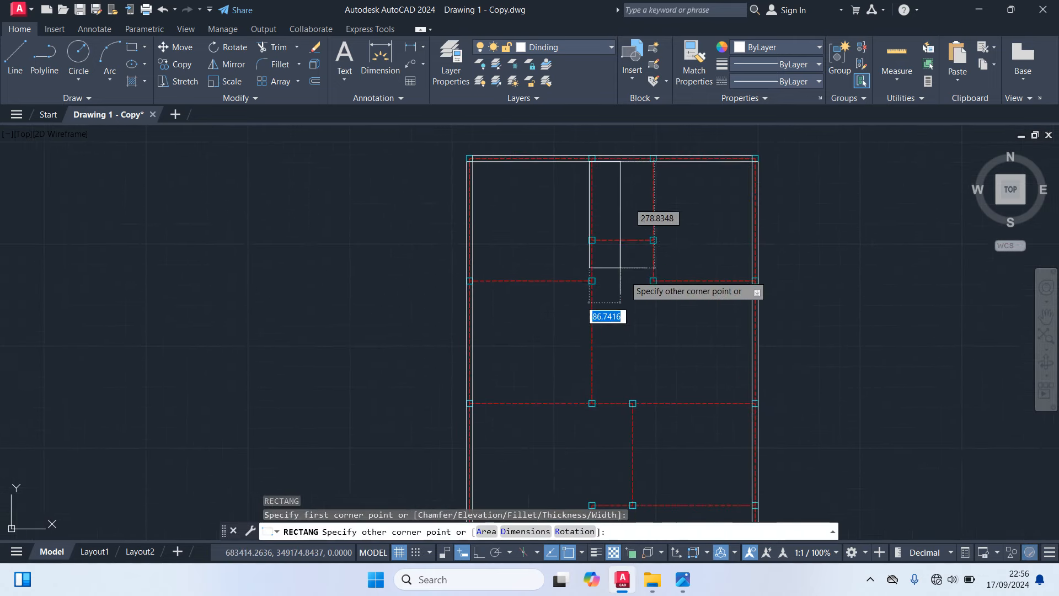
{"action": "scroll", "coordinate": [593, 403], "scroll_direction": "up", "scroll_amount": 4}
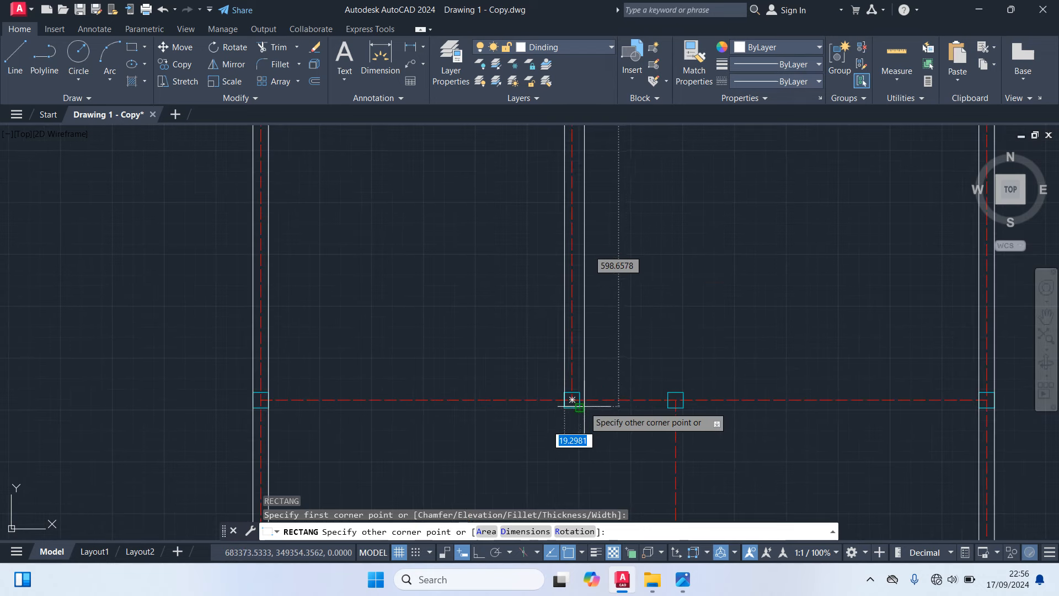
{"action": "left_click", "coordinate": [572, 400]}
{"action": "scroll", "coordinate": [612, 434], "scroll_direction": "down", "scroll_amount": 6}
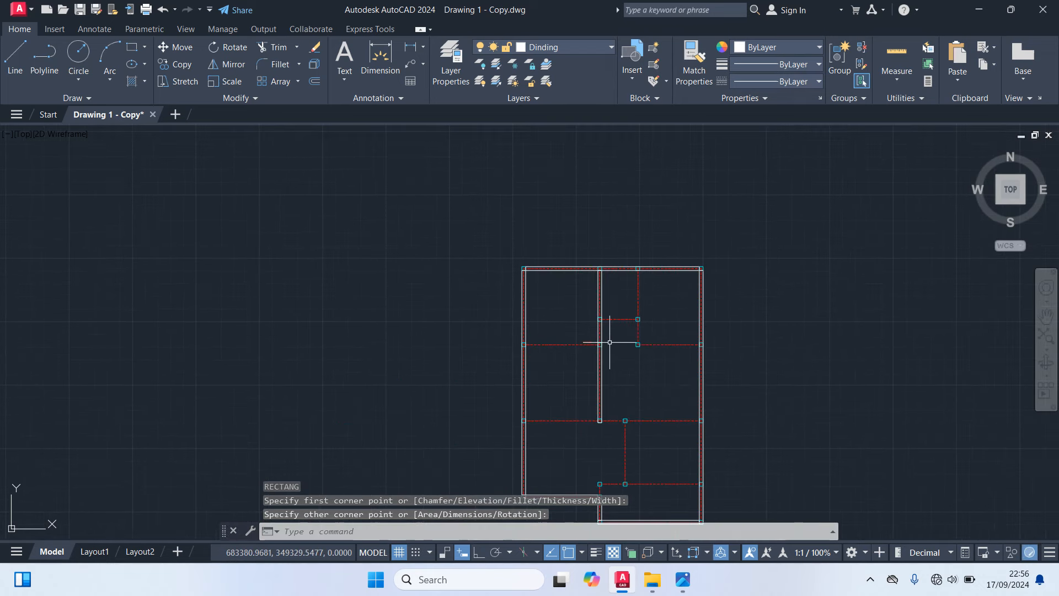
Draw the upper-left room's bottom wall as a rectangle about 285 by 15 between the left wall and the new vertical wall.
{"action": "scroll", "coordinate": [609, 331], "scroll_direction": "up", "scroll_amount": 4}
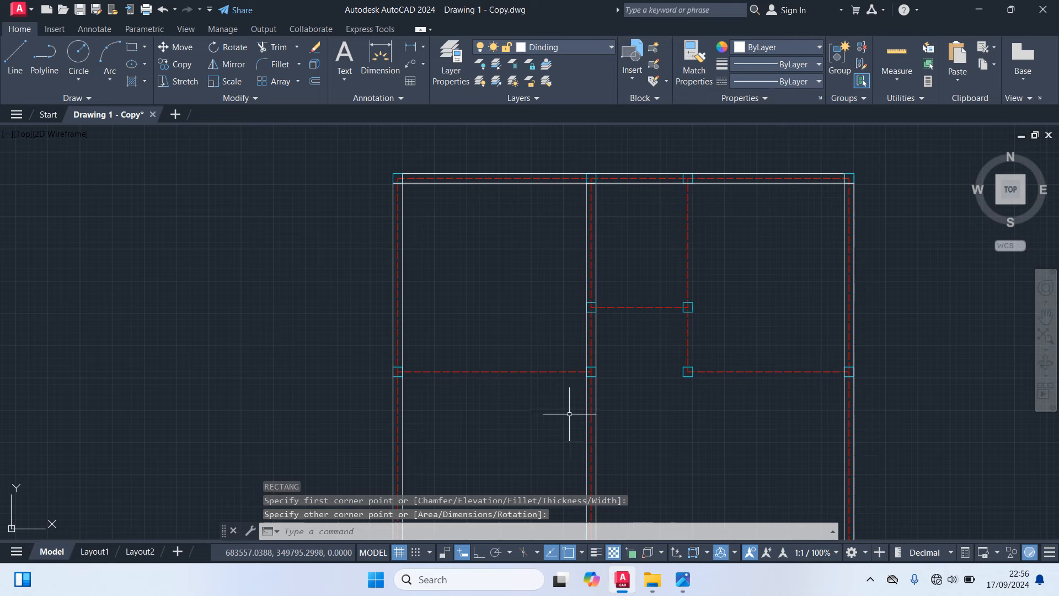
{"action": "key", "text": "Return"}
{"action": "scroll", "coordinate": [560, 373], "scroll_direction": "up", "scroll_amount": 4}
{"action": "left_click", "coordinate": [628, 348]}
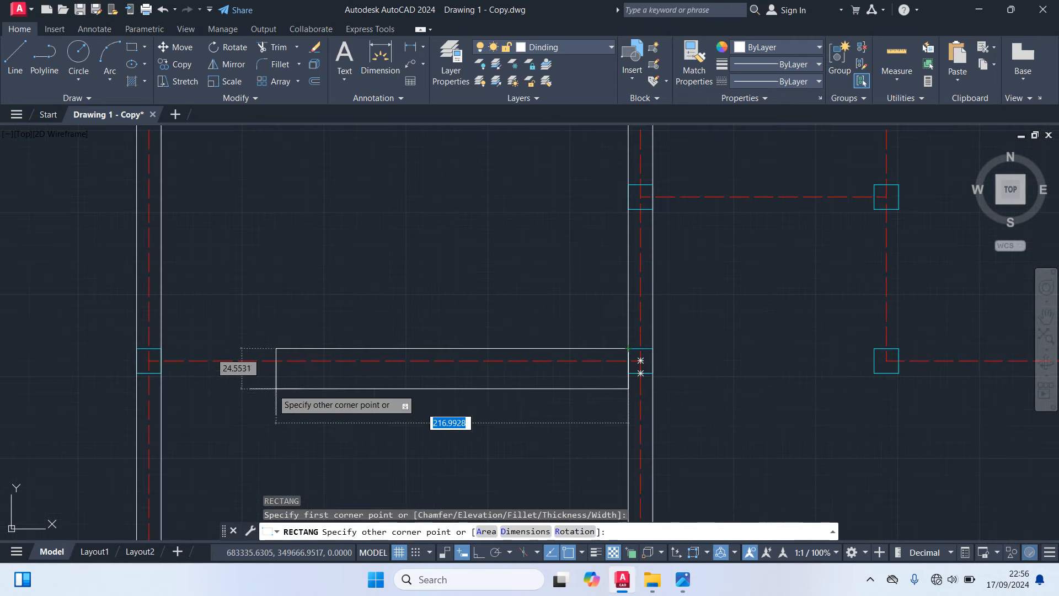
{"action": "left_click", "coordinate": [161, 373]}
{"action": "scroll", "coordinate": [291, 428], "scroll_direction": "down", "scroll_amount": 4}
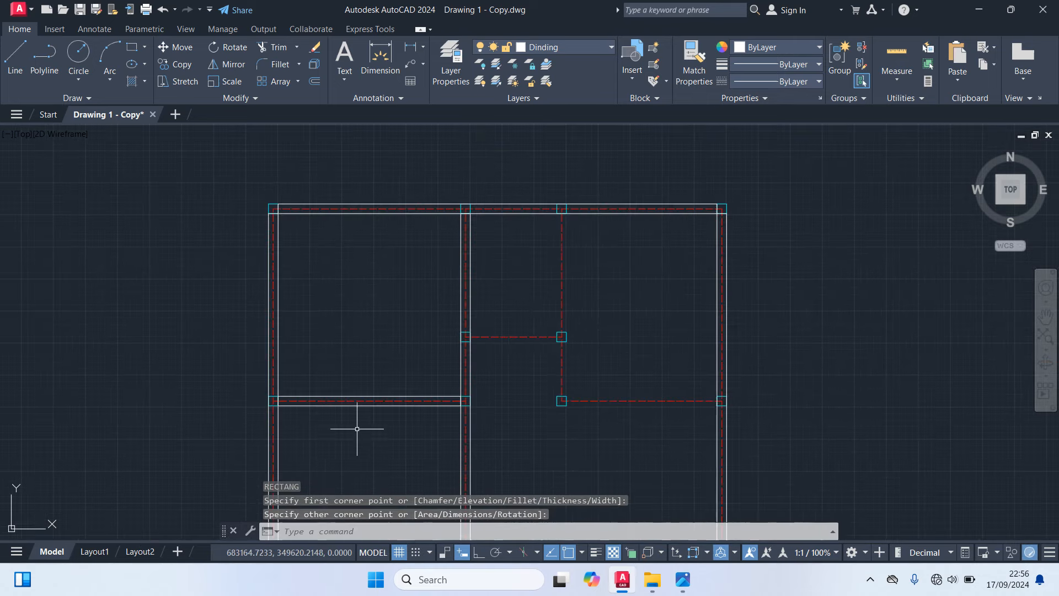
Draw a vertical wall rectangle 15 wide and about 300 long from the top wall's third column down to the upper-right room's lower-left column.
{"action": "key", "text": "Return"}
{"action": "scroll", "coordinate": [541, 251], "scroll_direction": "up", "scroll_amount": 4}
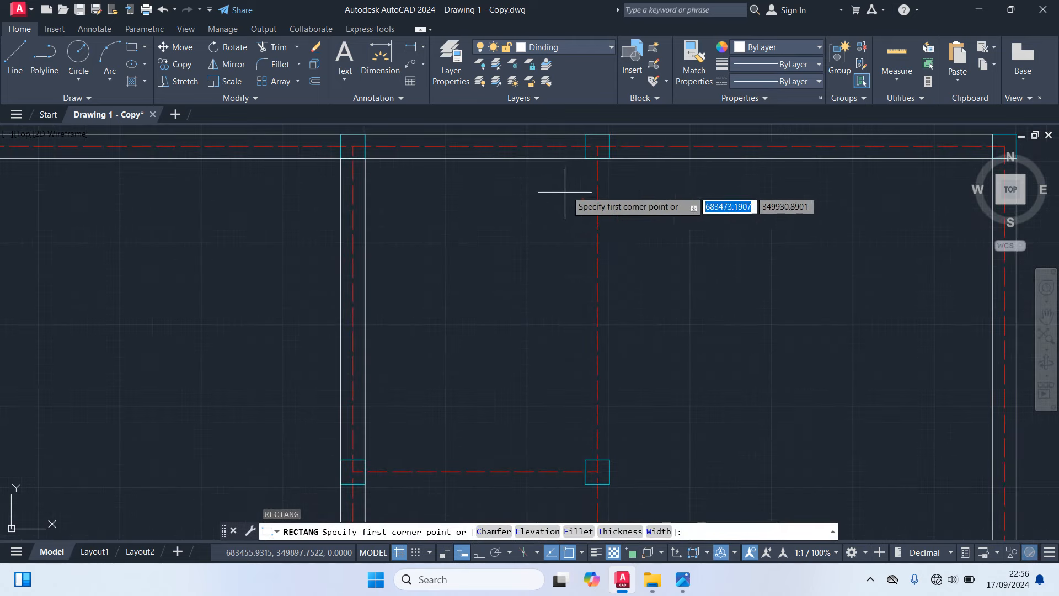
{"action": "left_click", "coordinate": [557, 213]}
{"action": "scroll", "coordinate": [625, 328], "scroll_direction": "up", "scroll_amount": 5}
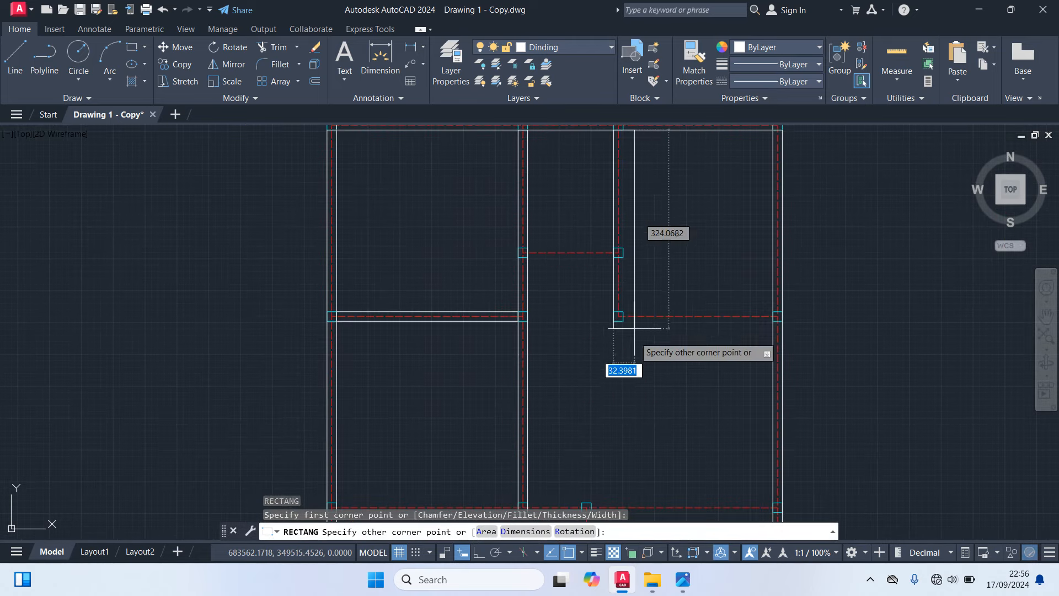
{"action": "left_click", "coordinate": [614, 298]}
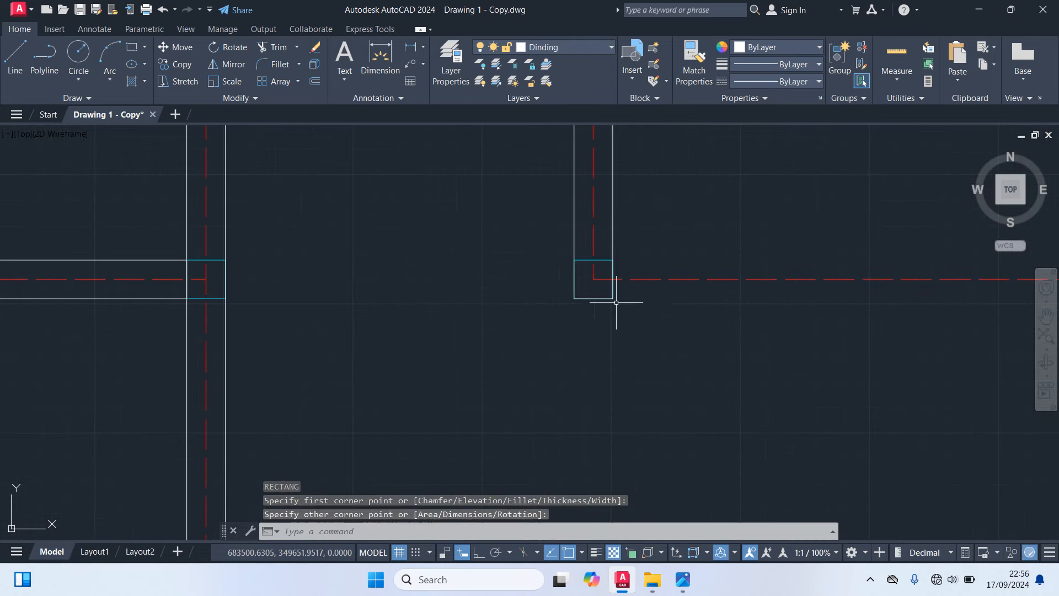
Draw the small top-centre room's bottom wall as a rectangle about 135 by 15 between its two columns.
{"action": "scroll", "coordinate": [644, 381], "scroll_direction": "down", "scroll_amount": 5}
{"action": "scroll", "coordinate": [547, 260], "scroll_direction": "up", "scroll_amount": 2}
{"action": "scroll", "coordinate": [573, 326], "scroll_direction": "up", "scroll_amount": 4}
{"action": "key", "text": "space"}
{"action": "left_click", "coordinate": [506, 260]}
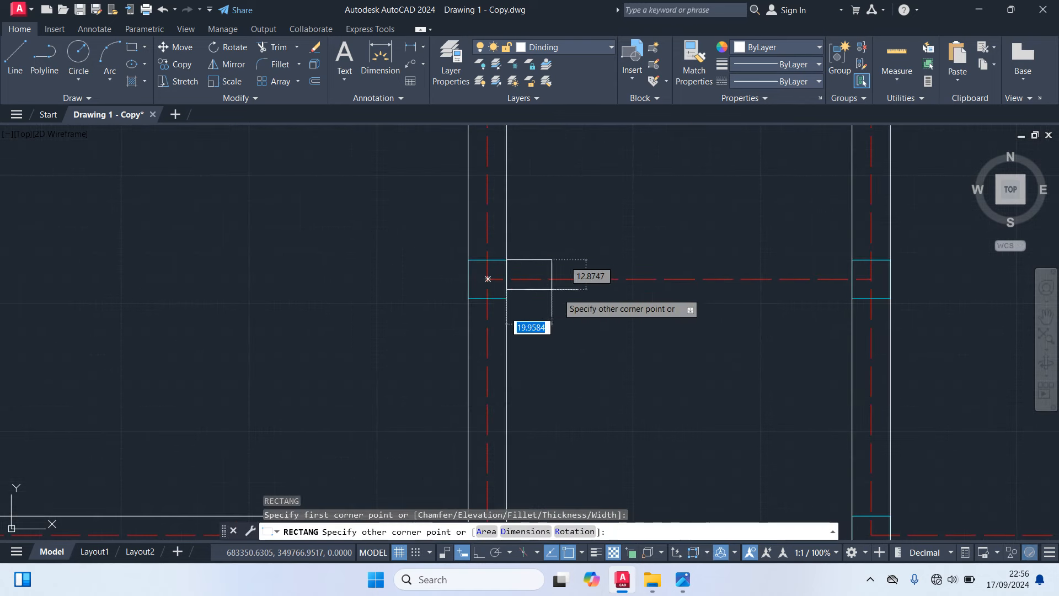
{"action": "left_click", "coordinate": [853, 298]}
Draw the upper-right room's bottom wall as a rectangle about 235 by 15 from its lower-left column to the right wall.
{"action": "scroll", "coordinate": [717, 354], "scroll_direction": "down", "scroll_amount": 4}
{"action": "scroll", "coordinate": [663, 320], "scroll_direction": "up", "scroll_amount": 3}
{"action": "key", "text": "space"}
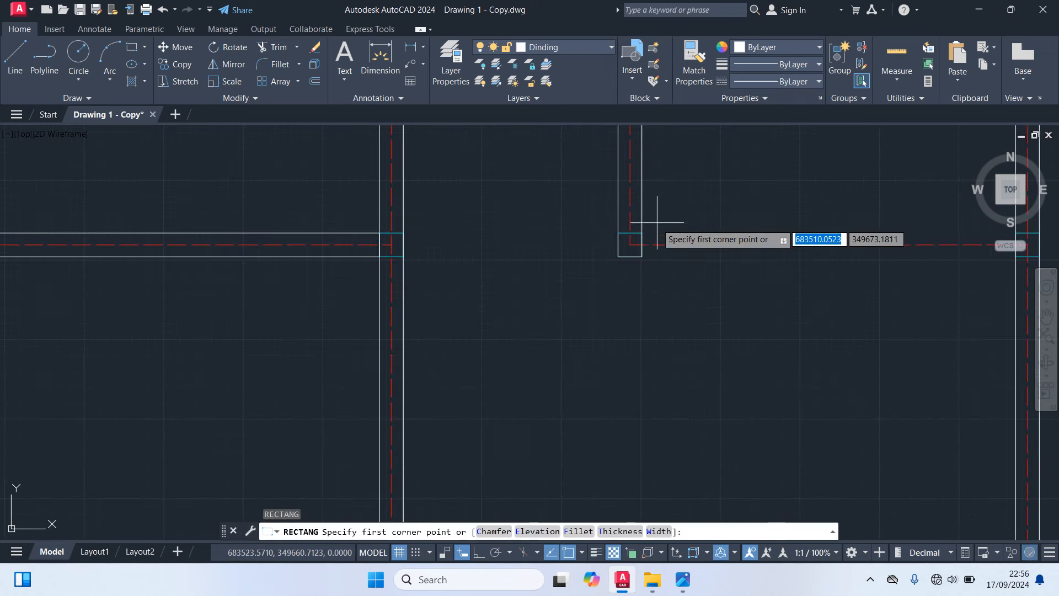
{"action": "left_click", "coordinate": [640, 235]}
{"action": "scroll", "coordinate": [695, 345], "scroll_direction": "down", "scroll_amount": 3}
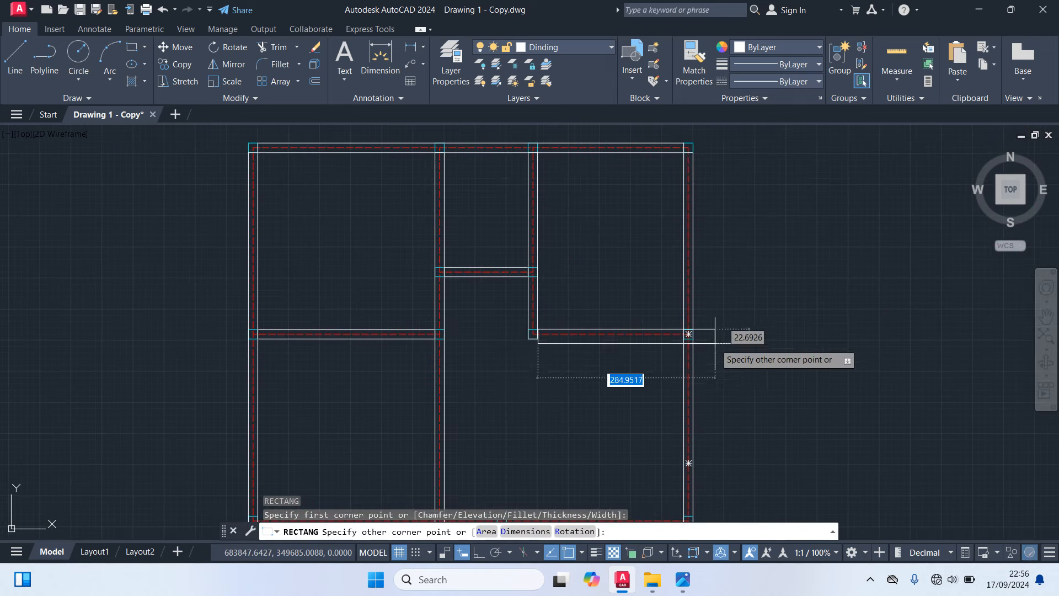
{"action": "scroll", "coordinate": [715, 343], "scroll_direction": "up", "scroll_amount": 3}
{"action": "left_click", "coordinate": [774, 294]}
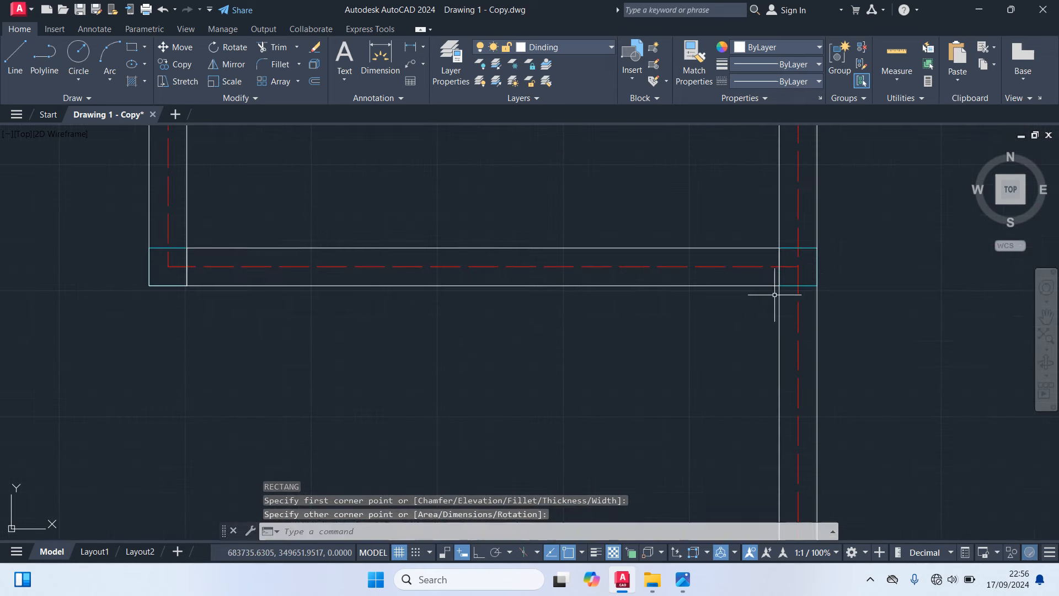
Draw the full-width middle wall as a rectangle about 685 by 15 from the left wall to the right wall.
{"action": "scroll", "coordinate": [686, 373], "scroll_direction": "down", "scroll_amount": 4}
{"action": "middle_click_drag", "start_coordinate": [686, 373], "coordinate": [761, 243]}
{"action": "scroll", "coordinate": [688, 300], "scroll_direction": "up", "scroll_amount": 4}
{"action": "scroll", "coordinate": [513, 292], "scroll_direction": "up", "scroll_amount": 4}
{"action": "key", "text": "Return"}
{"action": "left_click", "coordinate": [444, 256]}
{"action": "scroll", "coordinate": [553, 296], "scroll_direction": "down", "scroll_amount": 4}
{"action": "middle_click_drag", "start_coordinate": [630, 317], "coordinate": [508, 324]}
{"action": "scroll", "coordinate": [679, 322], "scroll_direction": "up", "scroll_amount": 4}
{"action": "middle_click_drag", "start_coordinate": [942, 270], "coordinate": [680, 324]}
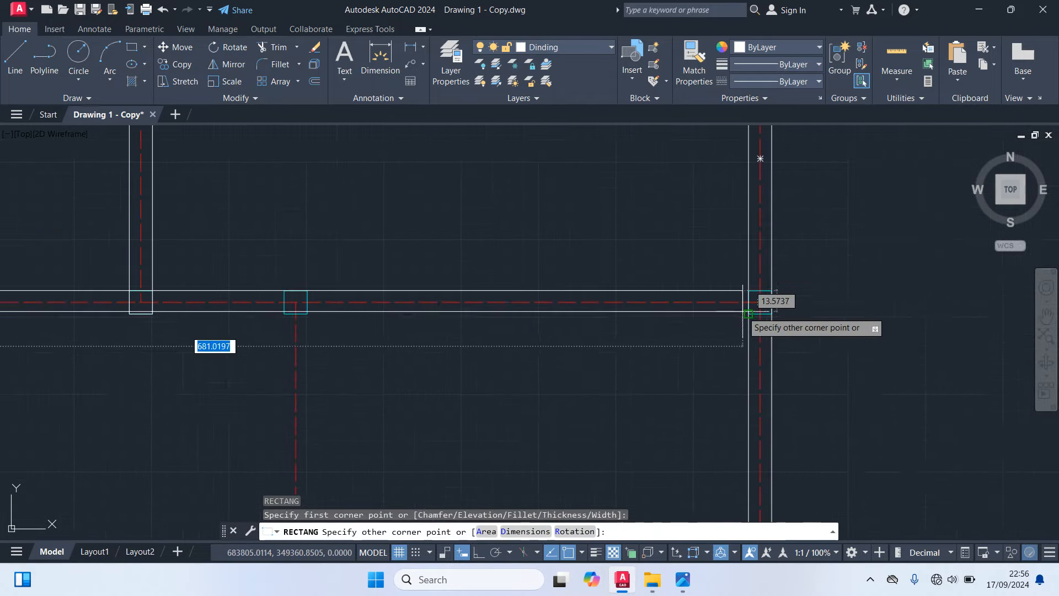
{"action": "left_click", "coordinate": [760, 301]}
{"action": "scroll", "coordinate": [685, 366], "scroll_direction": "down", "scroll_amount": 5}
Draw a vertical wall rectangle 15 wide and about 250 long from the middle wall down to the column on the lower horizontal axis.
{"action": "middle_click_drag", "start_coordinate": [686, 366], "coordinate": [697, 335]}
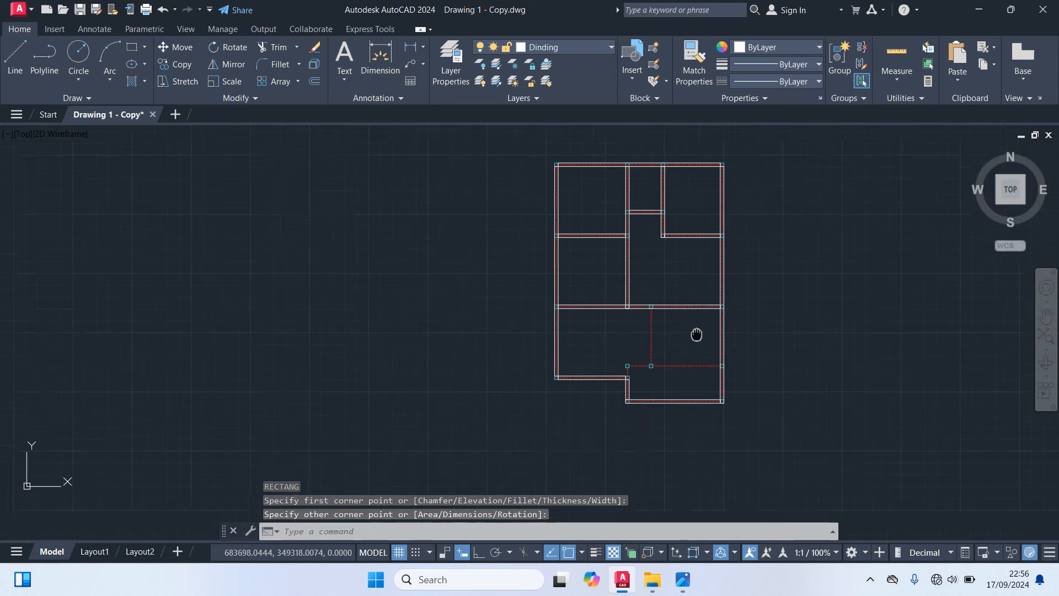
{"action": "scroll", "coordinate": [664, 336], "scroll_direction": "up", "scroll_amount": 4}
{"action": "scroll", "coordinate": [642, 270], "scroll_direction": "up", "scroll_amount": 6}
{"action": "key", "text": "Return"}
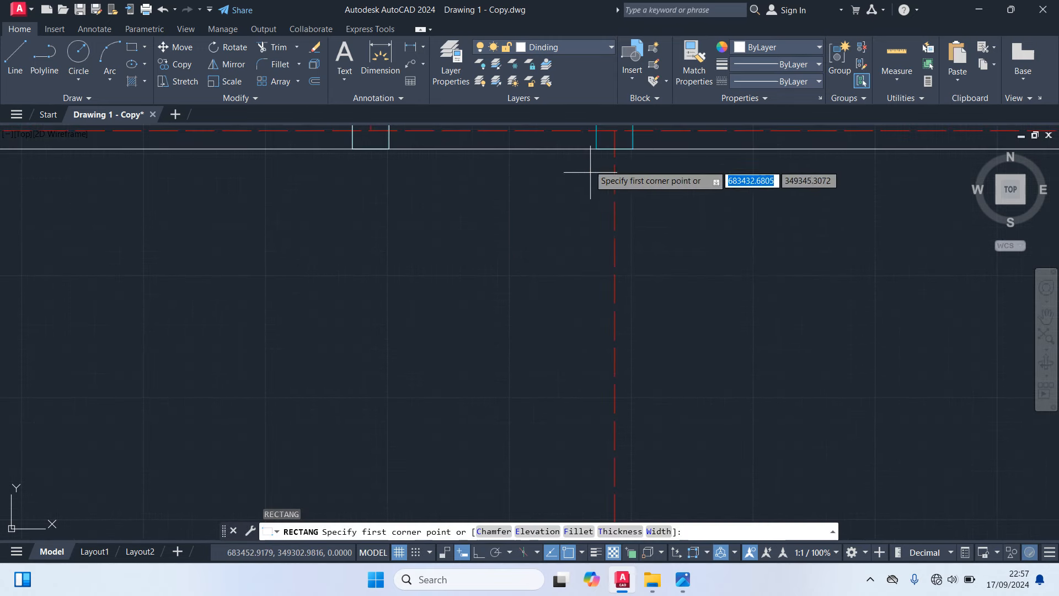
{"action": "left_click", "coordinate": [597, 148]}
{"action": "scroll", "coordinate": [651, 287], "scroll_direction": "down", "scroll_amount": 4}
{"action": "scroll", "coordinate": [645, 348], "scroll_direction": "up", "scroll_amount": 6}
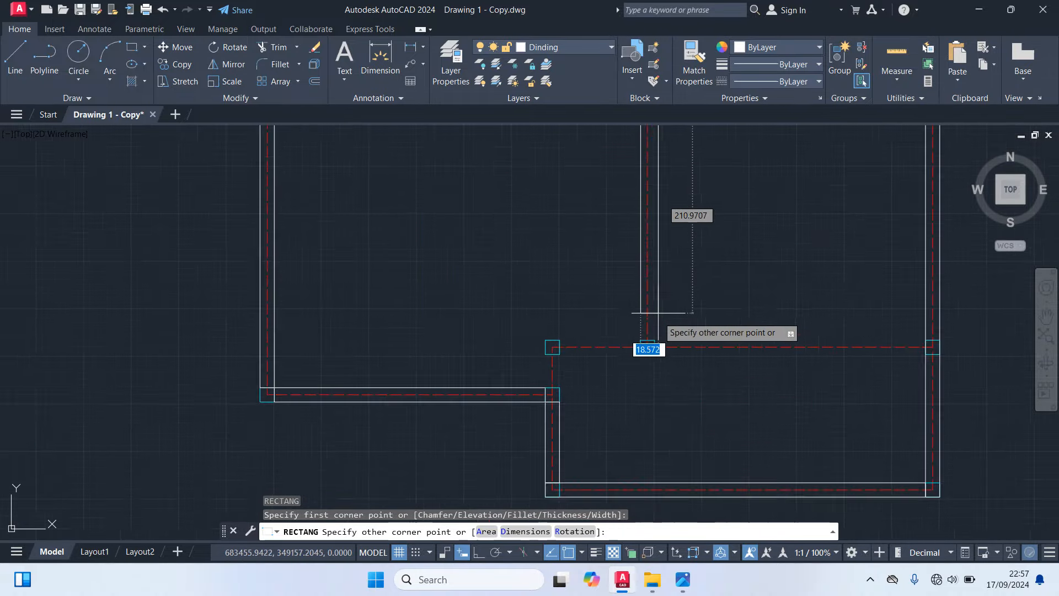
{"action": "left_click", "coordinate": [641, 364]}
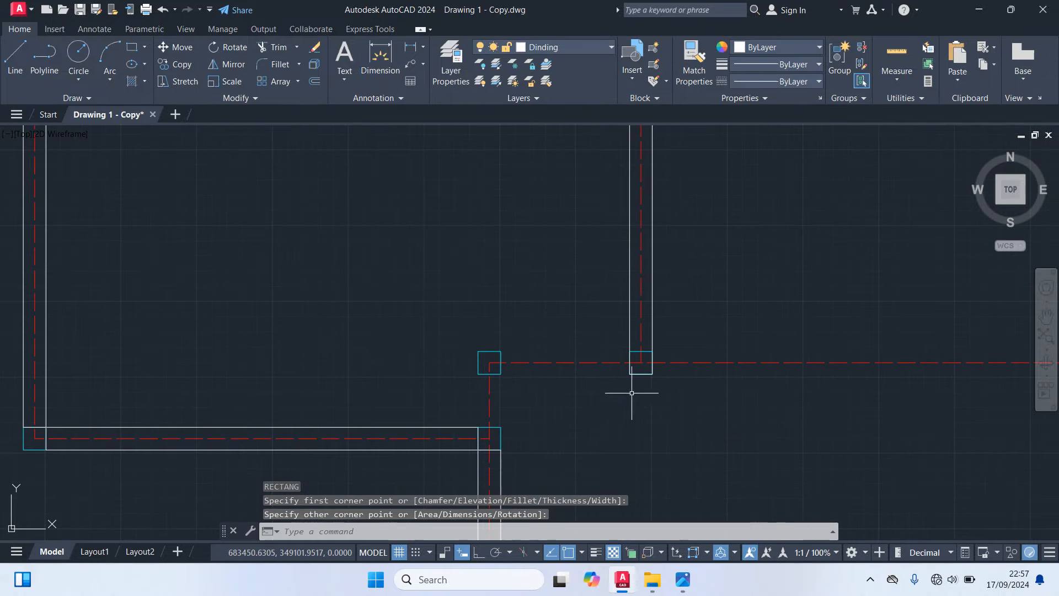
Draw a short 15 by about 35 wall rectangle between the bottom room's upper-left column and the column below it.
{"action": "key", "text": "Return"}
{"action": "left_click", "coordinate": [479, 373]}
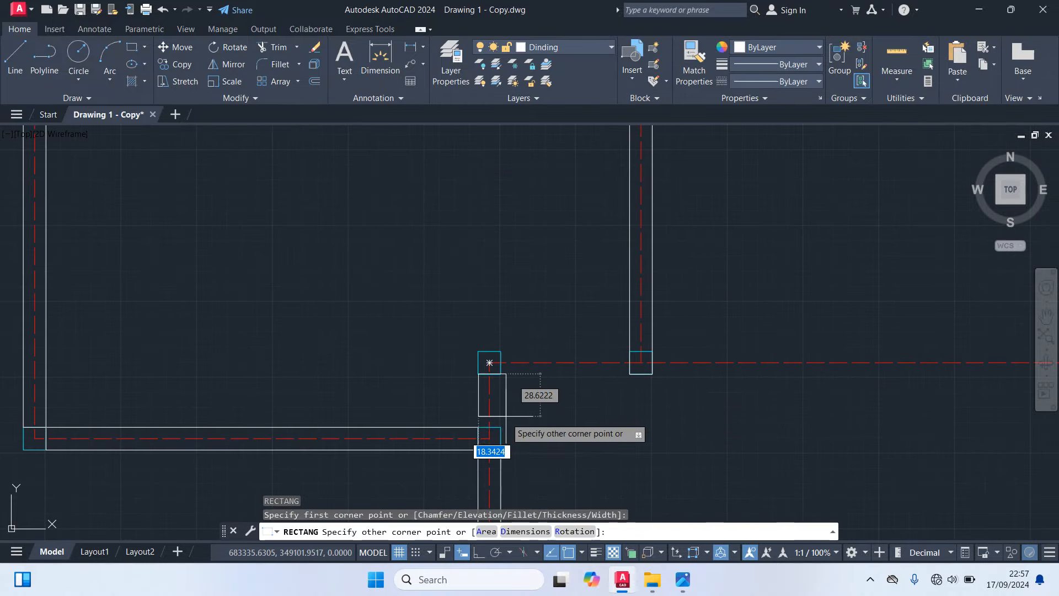
{"action": "left_click", "coordinate": [501, 427]}
Draw the bottom room's top wall as a rectangle about 385 by 15 from its upper-left column to the right wall.
{"action": "key", "text": "Return"}
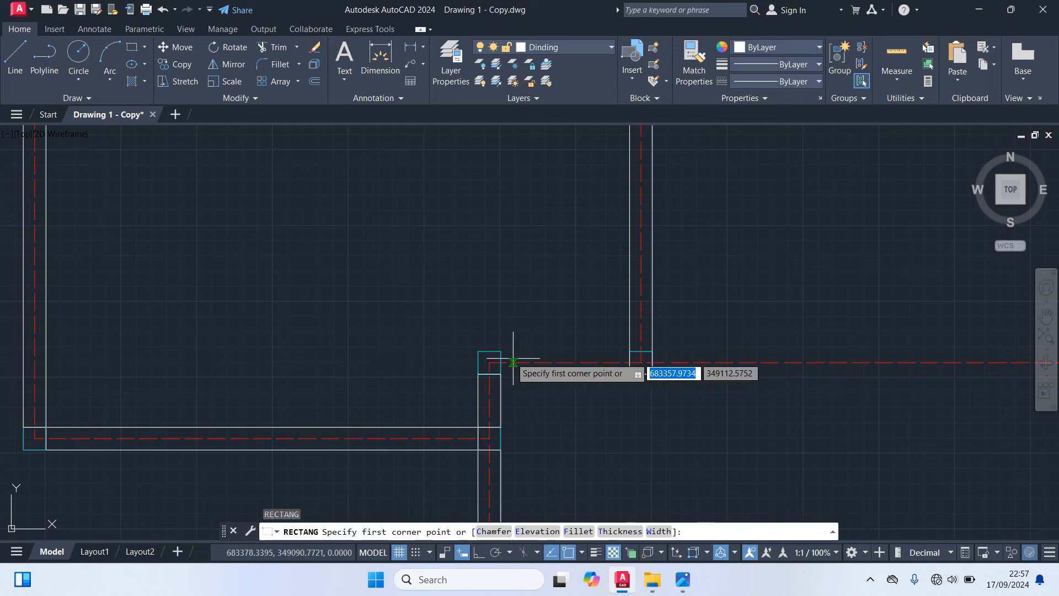
{"action": "left_click", "coordinate": [501, 352]}
{"action": "scroll", "coordinate": [673, 398], "scroll_direction": "down", "scroll_amount": 3}
{"action": "scroll", "coordinate": [718, 367], "scroll_direction": "up", "scroll_amount": 2}
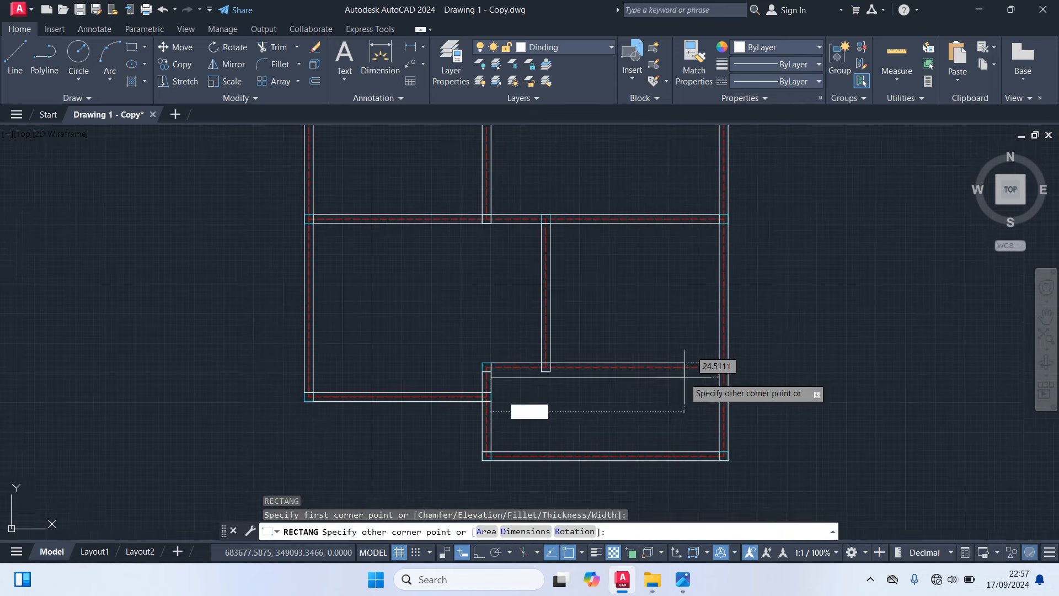
{"action": "left_click", "coordinate": [747, 364]}
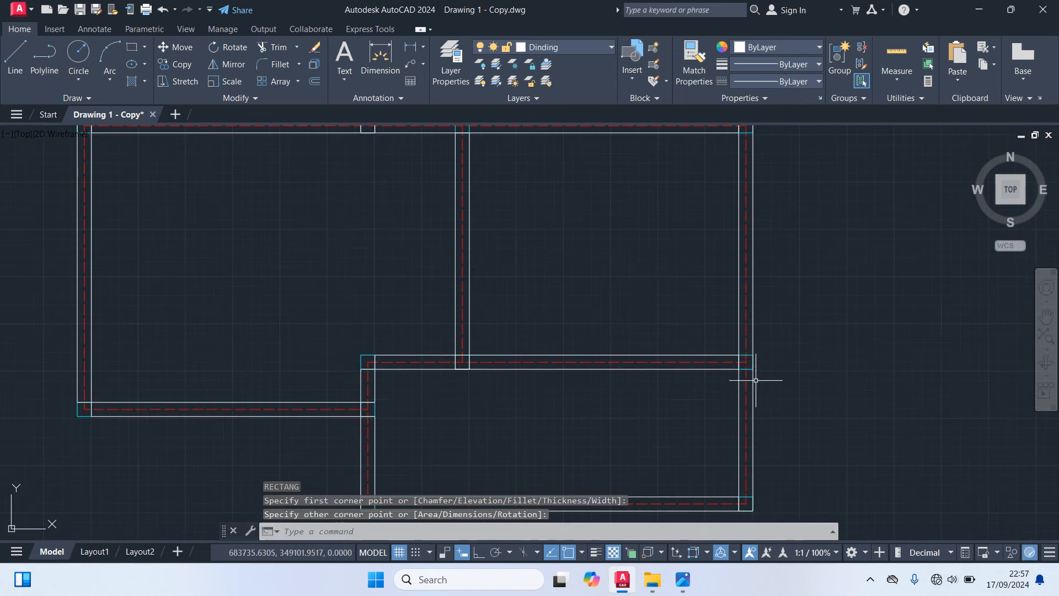
Make Pintu & Jendela the current layer.
{"action": "scroll", "coordinate": [804, 372], "scroll_direction": "down", "scroll_amount": 4}
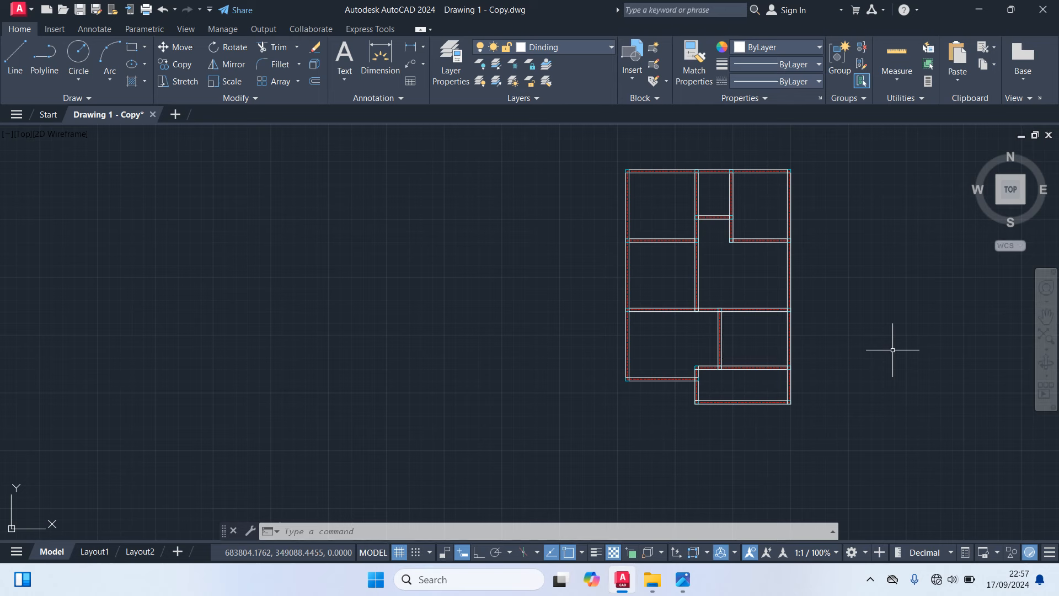
{"action": "left_click", "coordinate": [555, 48]}
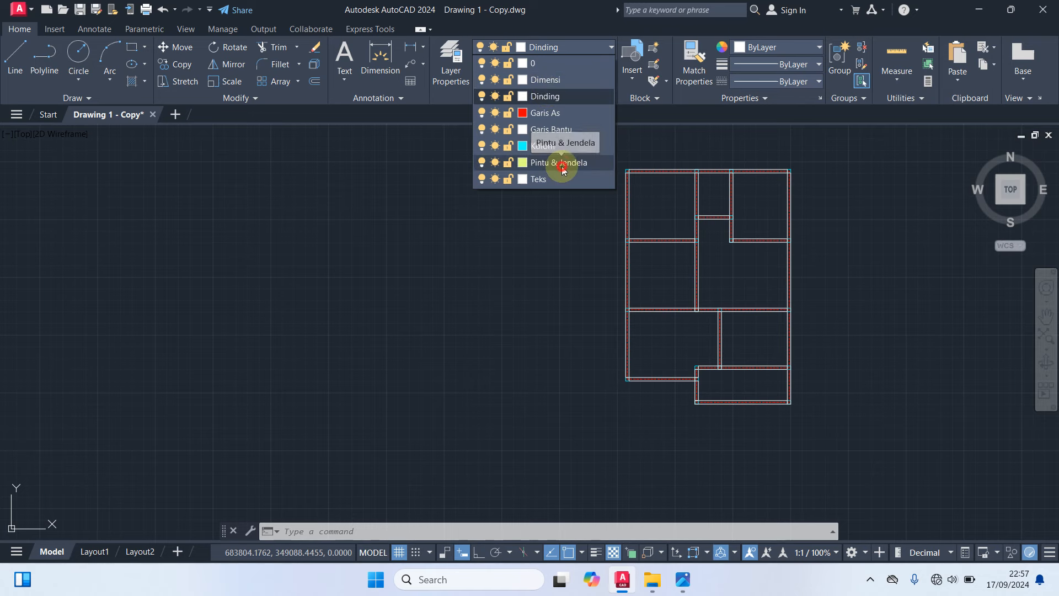
{"action": "left_click", "coordinate": [561, 164]}
Examine the door and window symbols beside the floor plan, picking individual door blocks to inspect them.
{"action": "scroll", "coordinate": [766, 347], "scroll_direction": "down", "scroll_amount": 4}
{"action": "middle_click_drag", "start_coordinate": [766, 346], "coordinate": [568, 339]}
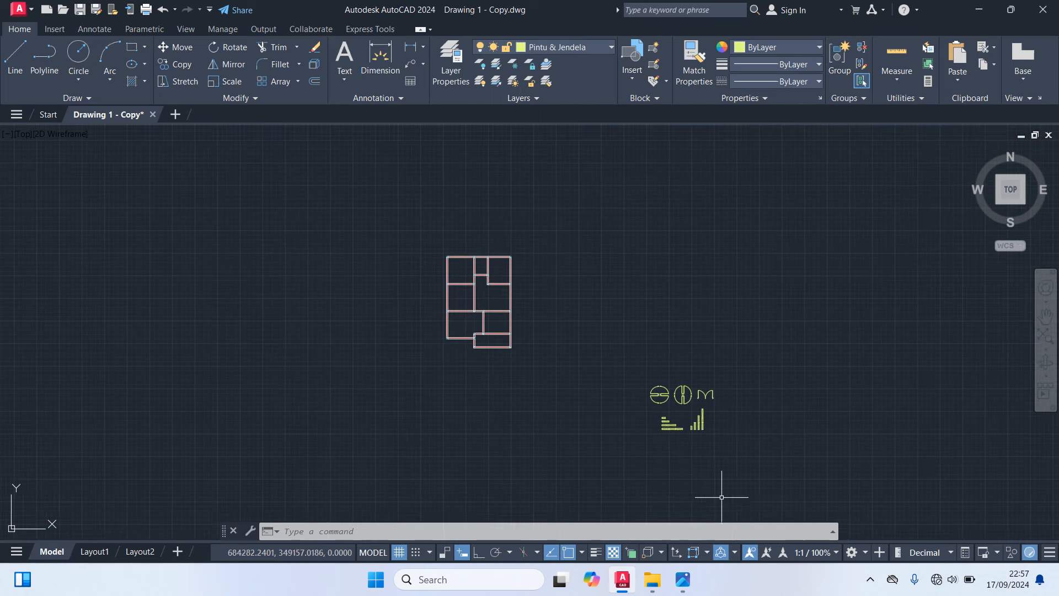
{"action": "scroll", "coordinate": [685, 428], "scroll_direction": "up", "scroll_amount": 5}
{"action": "scroll", "coordinate": [680, 390], "scroll_direction": "up", "scroll_amount": 2}
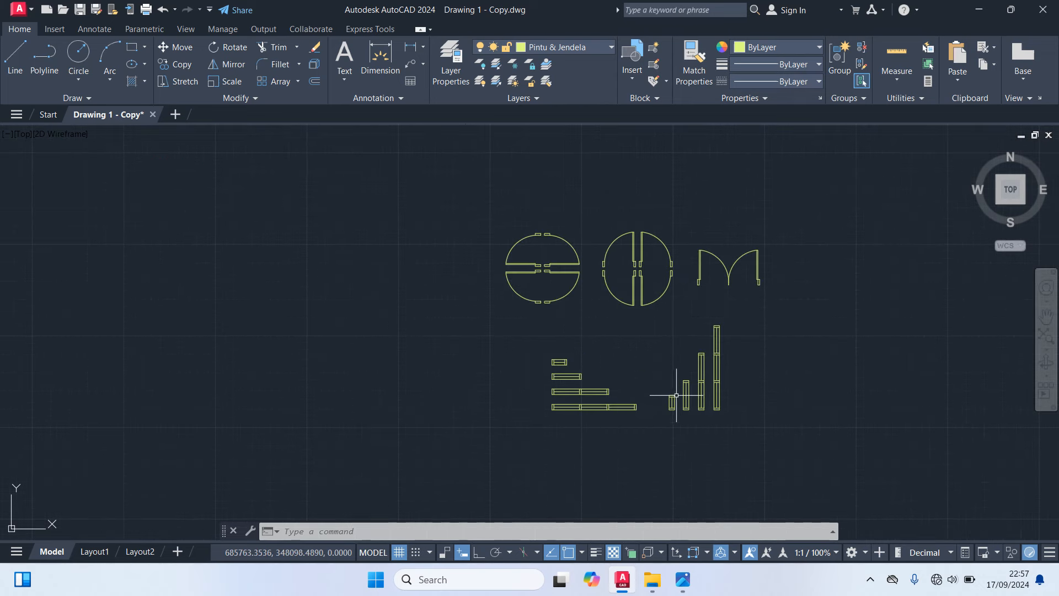
{"action": "scroll", "coordinate": [649, 315], "scroll_direction": "up", "scroll_amount": 2}
{"action": "left_click", "coordinate": [525, 281]}
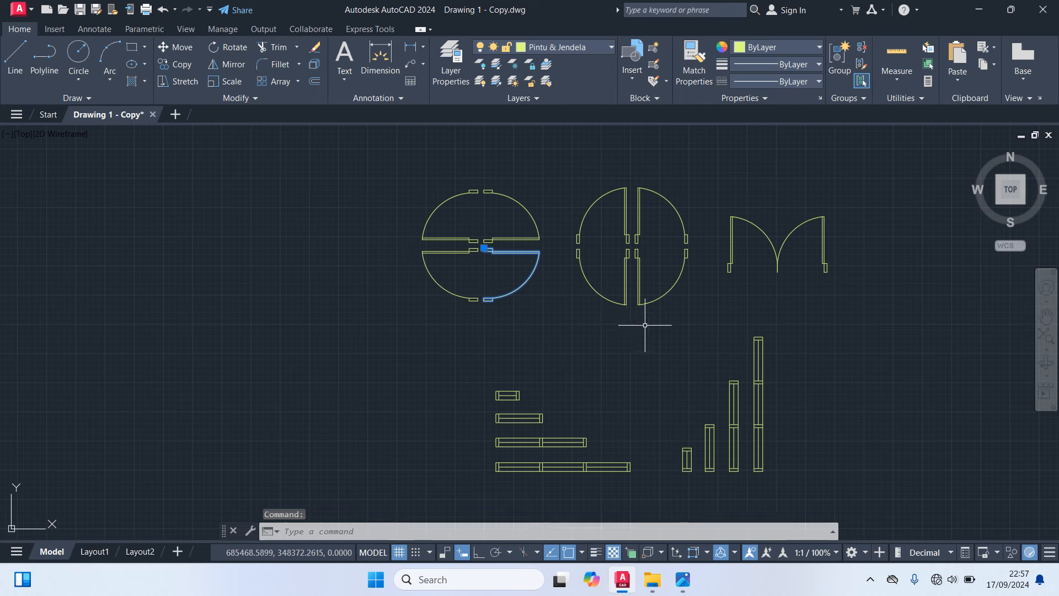
{"action": "key", "text": "Escape"}
{"action": "left_click", "coordinate": [676, 284]}
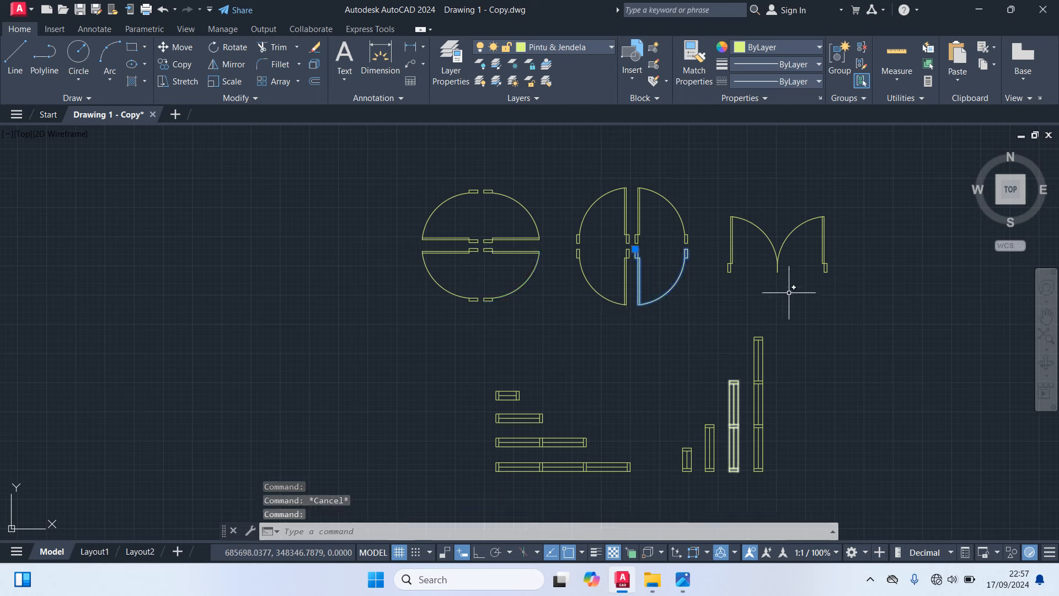
{"action": "key", "text": "Escape"}
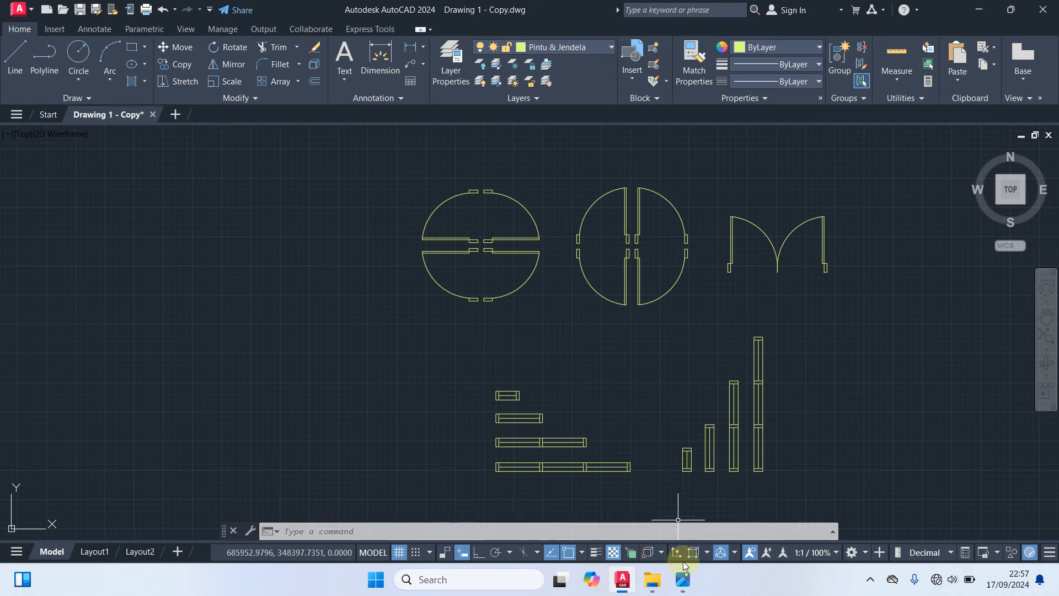
Switch to the image viewer to look at the AutoCAD settings picture for drawing house plans, and close it.
{"action": "left_click", "coordinate": [683, 579]}
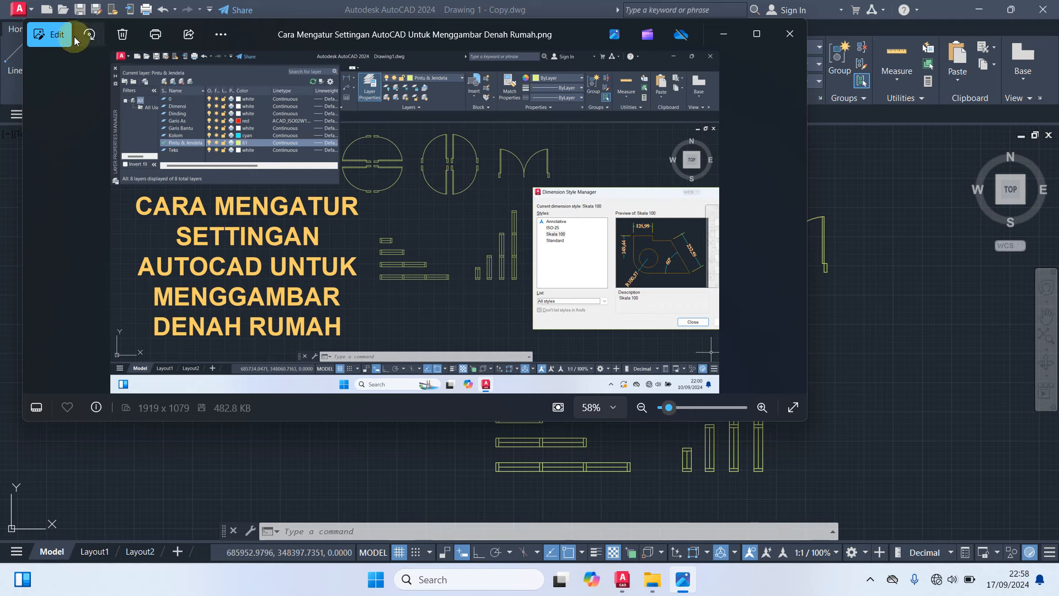
{"action": "left_click", "coordinate": [790, 37]}
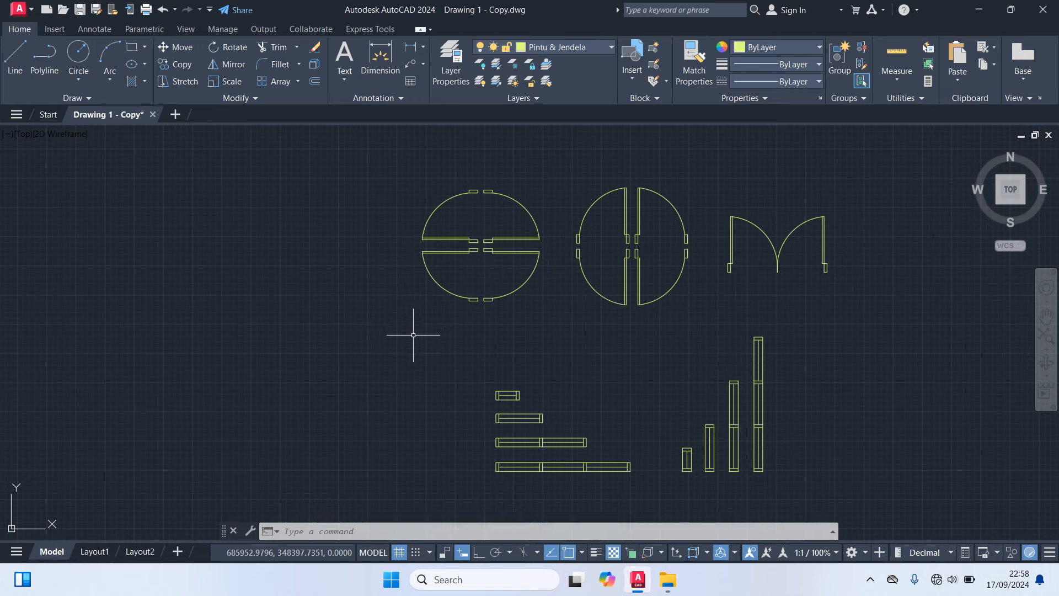
Move all the door and window symbols together to the empty area right beside the floor plan.
{"action": "scroll", "coordinate": [419, 341], "scroll_direction": "down", "scroll_amount": 4}
{"action": "left_click", "coordinate": [665, 459]}
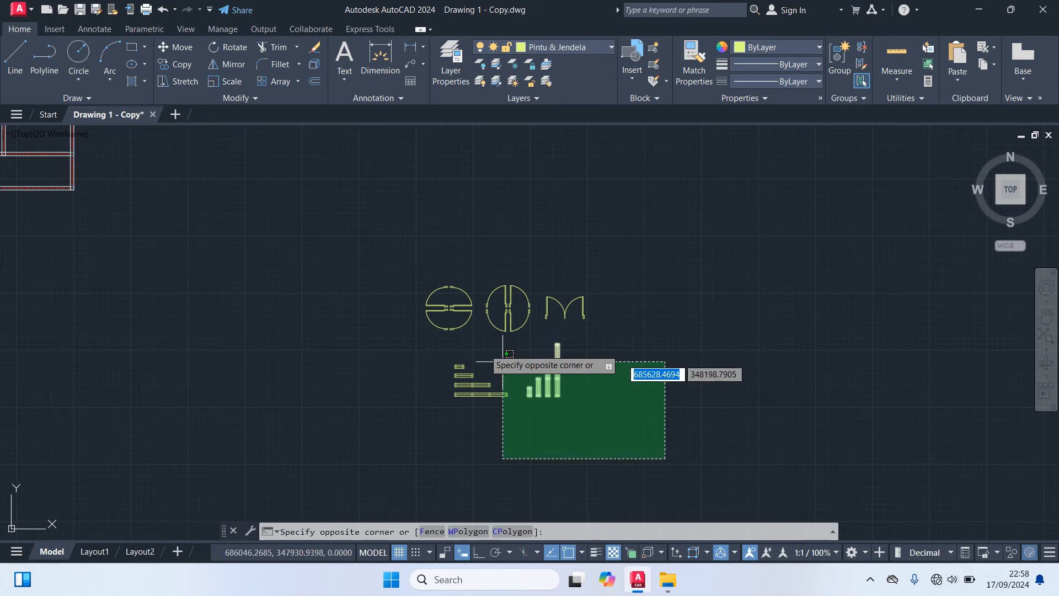
{"action": "left_click", "coordinate": [333, 241]}
{"action": "type", "text": "m"}
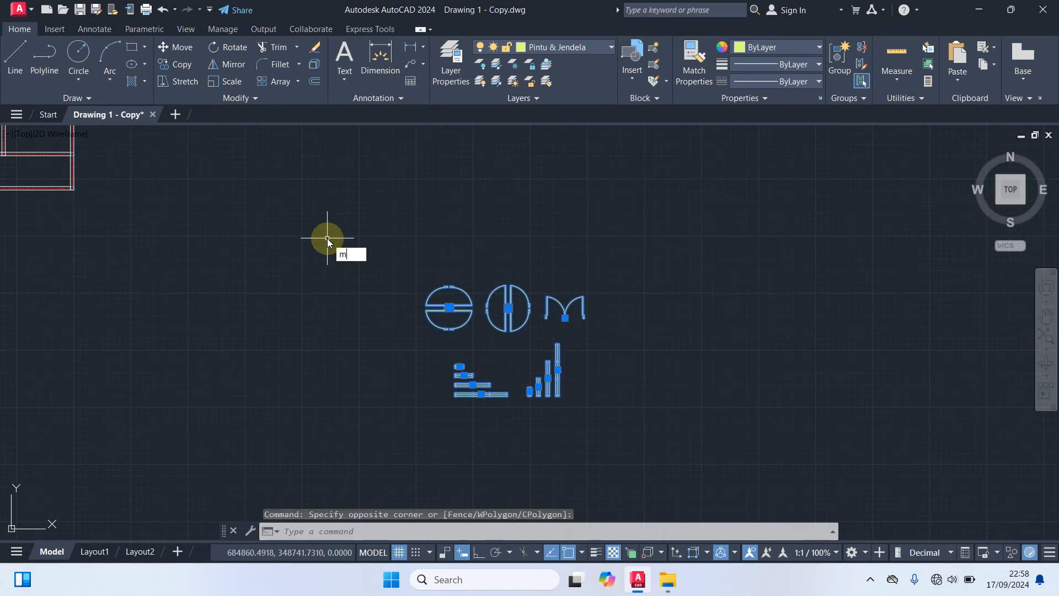
{"action": "key", "text": "Return"}
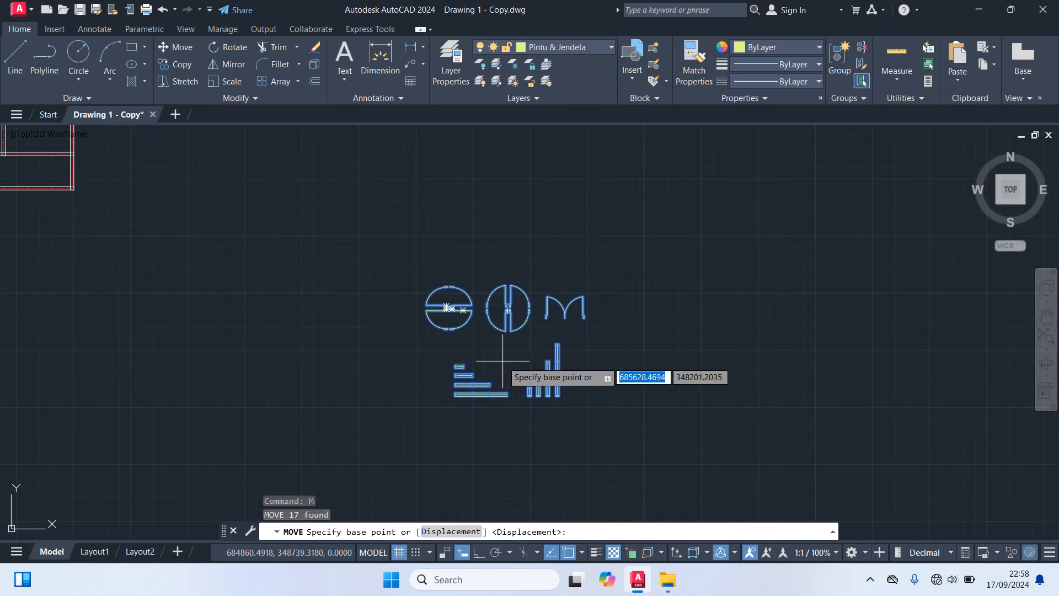
{"action": "left_click", "coordinate": [503, 361]}
{"action": "mouse_move", "coordinate": [353, 292]}
{"action": "middle_mouse_down"}
{"action": "mouse_move", "coordinate": [532, 413]}
{"action": "mouse_move", "coordinate": [599, 445]}
{"action": "middle_mouse_up"}
{"action": "middle_click_drag", "start_coordinate": [525, 301], "coordinate": [590, 382]}
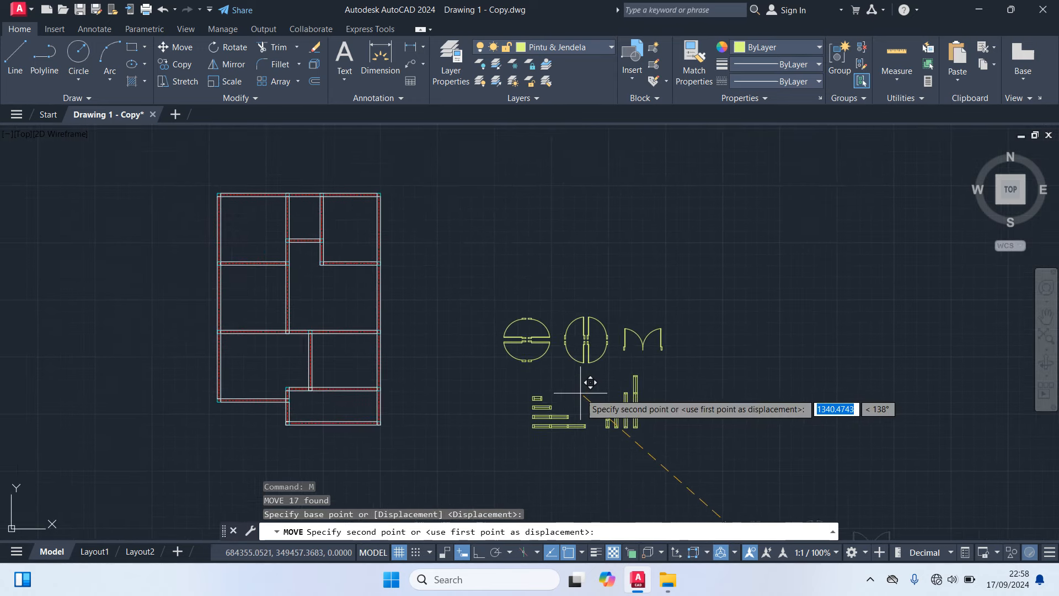
{"action": "left_click", "coordinate": [536, 309]}
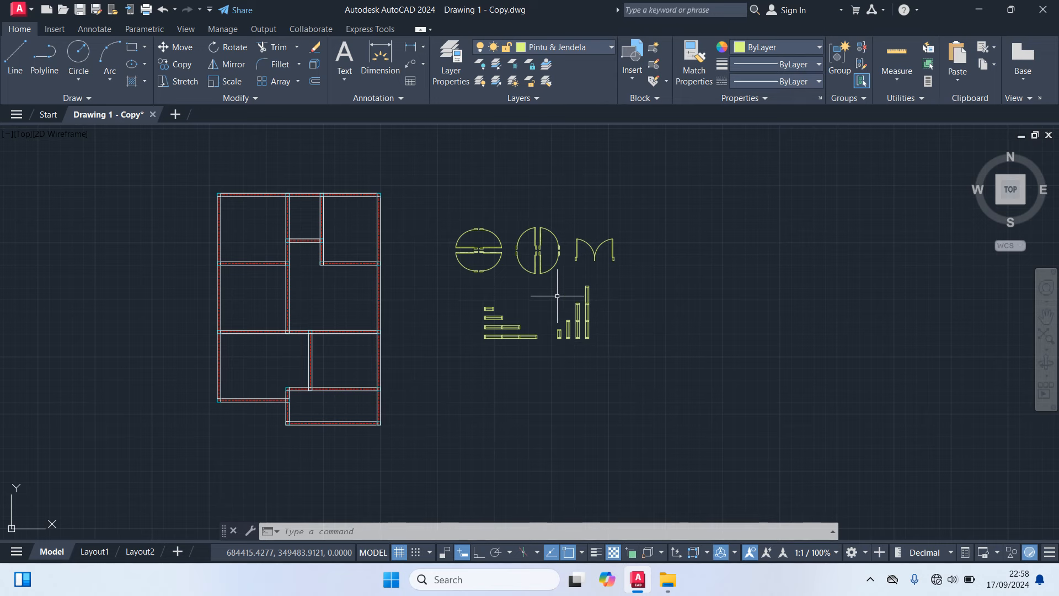
Copy the upper-left door of the second circular door group into the lower-left room's bottom wall, against the column at its right end.
{"action": "scroll", "coordinate": [511, 247], "scroll_direction": "up", "scroll_amount": 4}
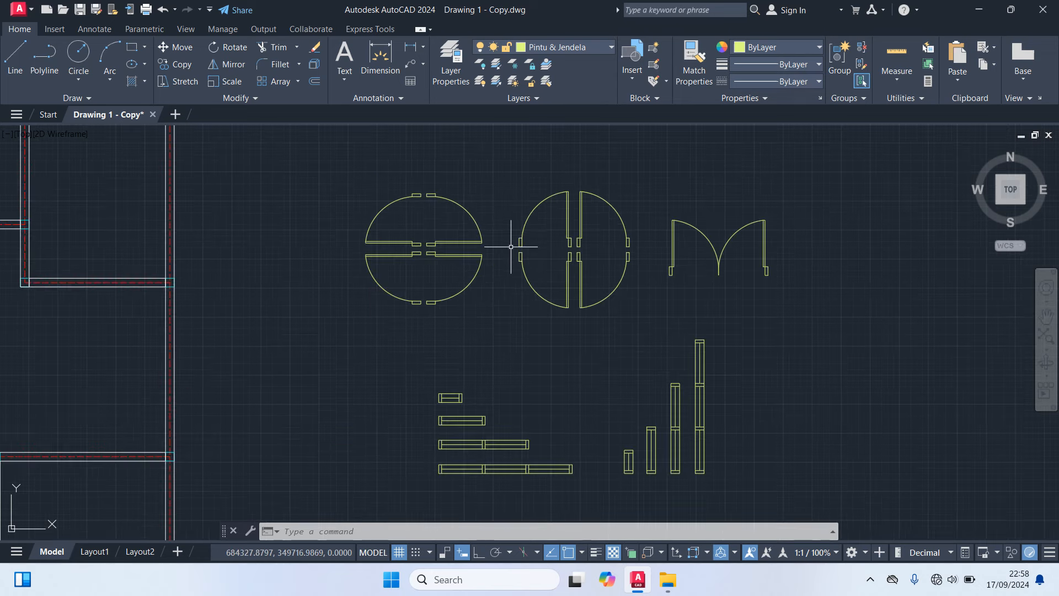
{"action": "left_click", "coordinate": [529, 212]}
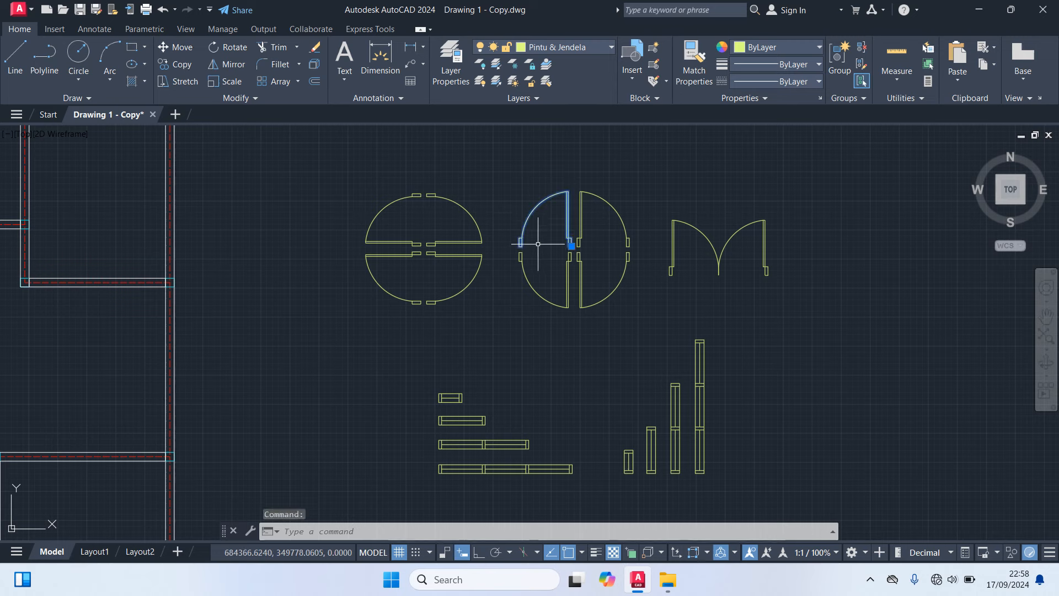
{"action": "type", "text": "co"}
{"action": "key", "text": "Return"}
{"action": "scroll", "coordinate": [558, 235], "scroll_direction": "up", "scroll_amount": 4}
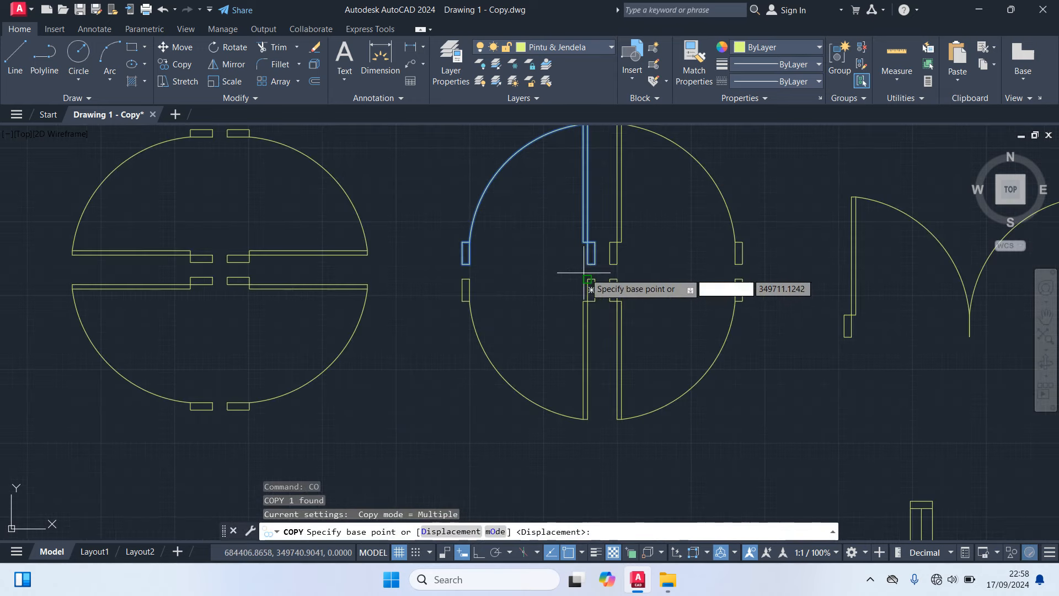
{"action": "left_click", "coordinate": [572, 246]}
{"action": "scroll", "coordinate": [595, 265], "scroll_direction": "down", "scroll_amount": 6}
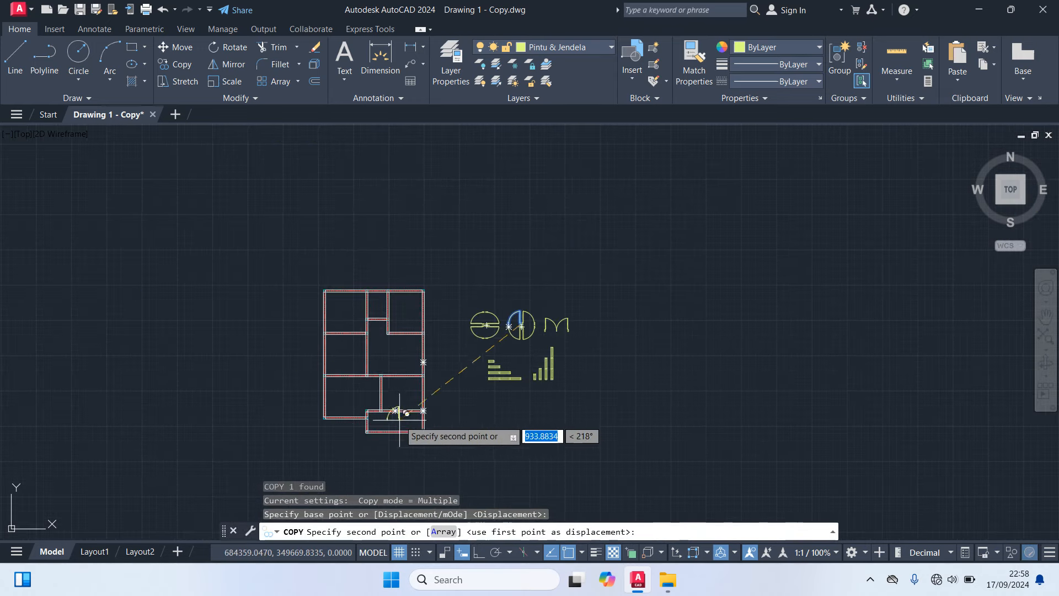
{"action": "scroll", "coordinate": [445, 391], "scroll_direction": "up", "scroll_amount": 5}
{"action": "scroll", "coordinate": [385, 360], "scroll_direction": "up", "scroll_amount": 4}
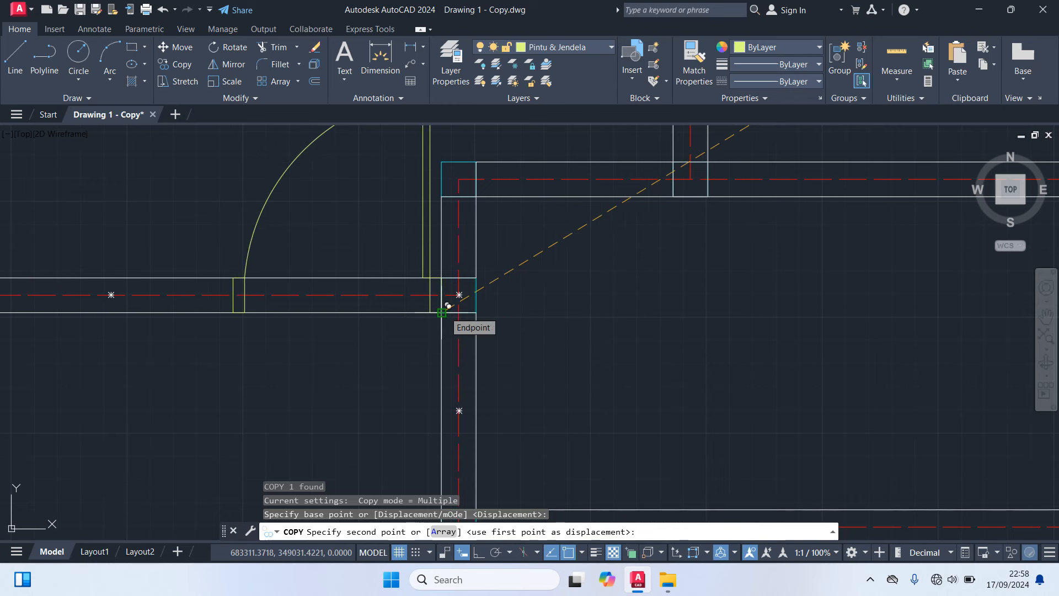
{"action": "left_click", "coordinate": [448, 305]}
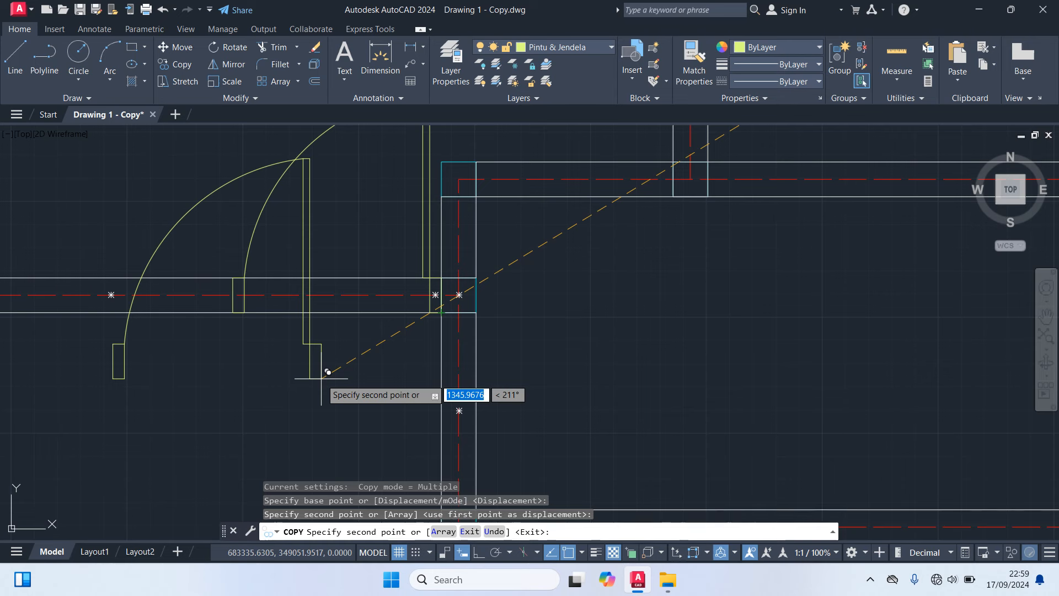
{"action": "key", "text": "Escape"}
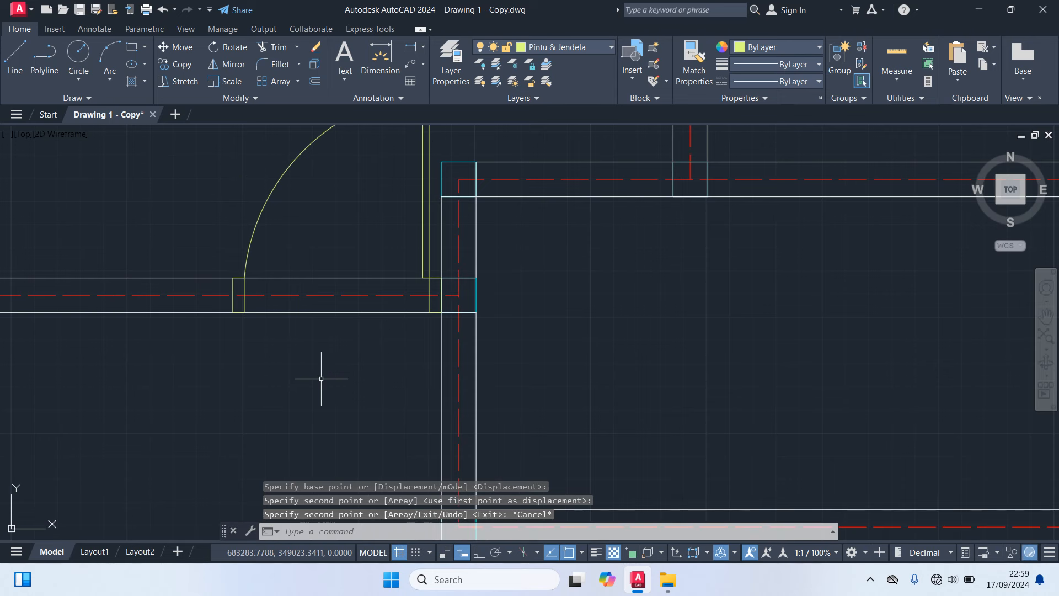
Copy the second door group's lower-right door into the top wall of the lower-right room, against the column above the partition wall.
{"action": "scroll", "coordinate": [800, 396], "scroll_direction": "down", "scroll_amount": 6}
{"action": "middle_click_drag", "start_coordinate": [812, 385], "coordinate": [509, 486]}
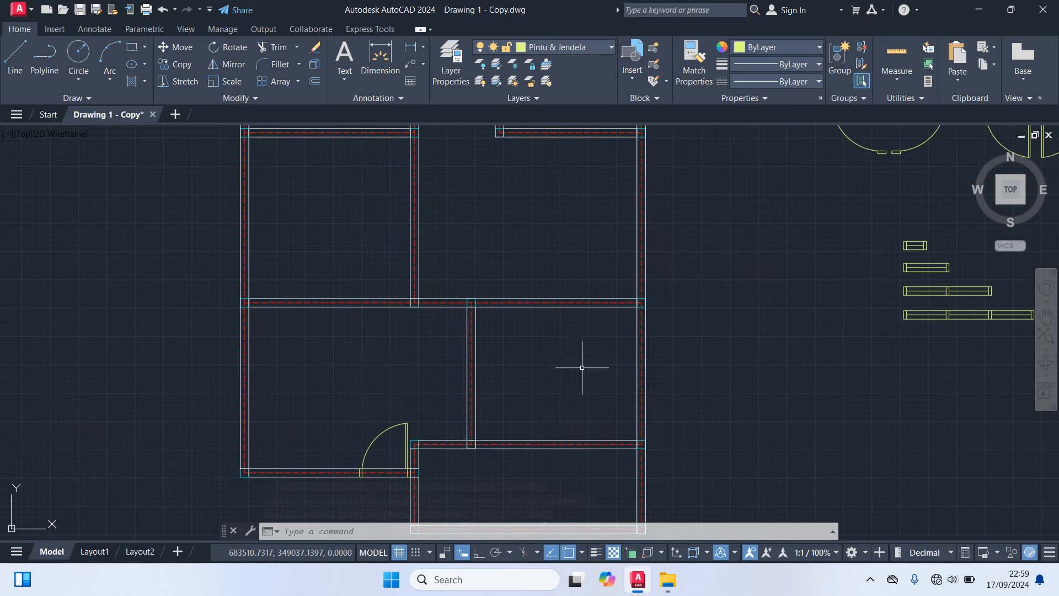
{"action": "scroll", "coordinate": [596, 367], "scroll_direction": "down", "scroll_amount": 4}
{"action": "scroll", "coordinate": [772, 309], "scroll_direction": "up", "scroll_amount": 2}
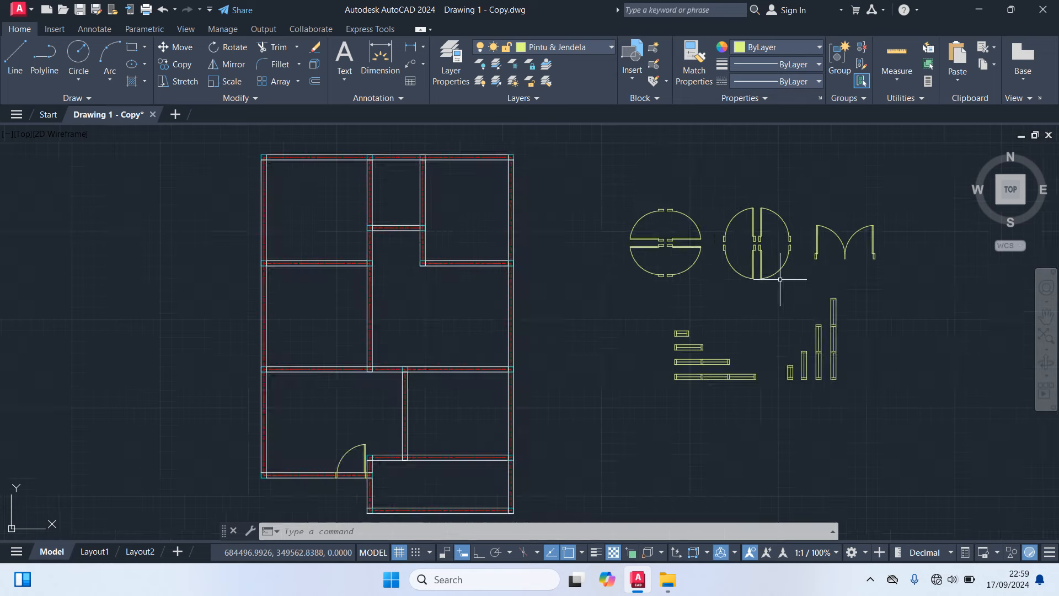
{"action": "left_click", "coordinate": [761, 259]}
{"action": "type", "text": "co"}
{"action": "key", "text": "Return"}
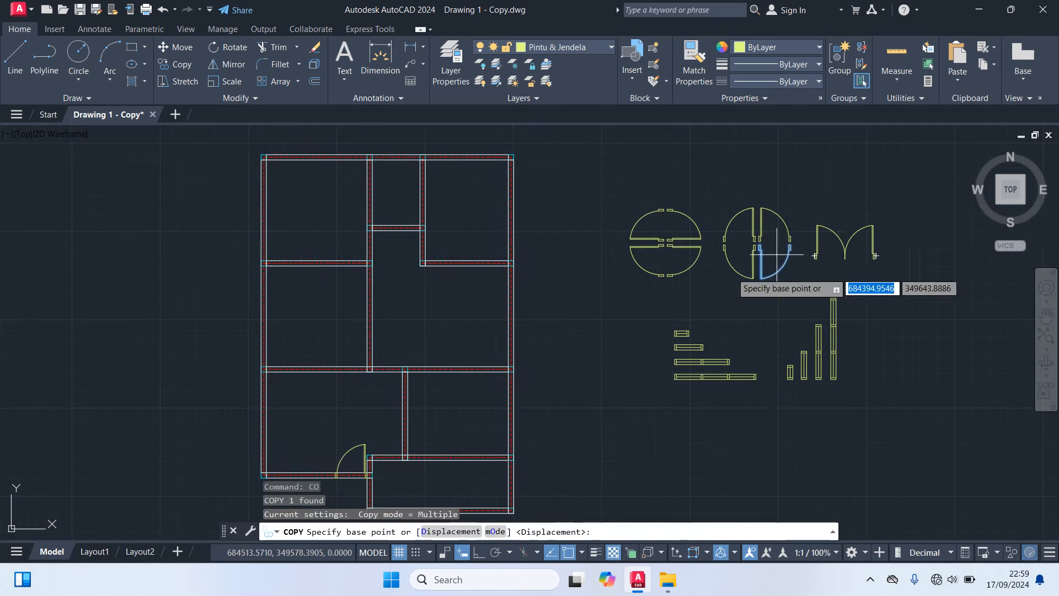
{"action": "scroll", "coordinate": [784, 232], "scroll_direction": "up", "scroll_amount": 6}
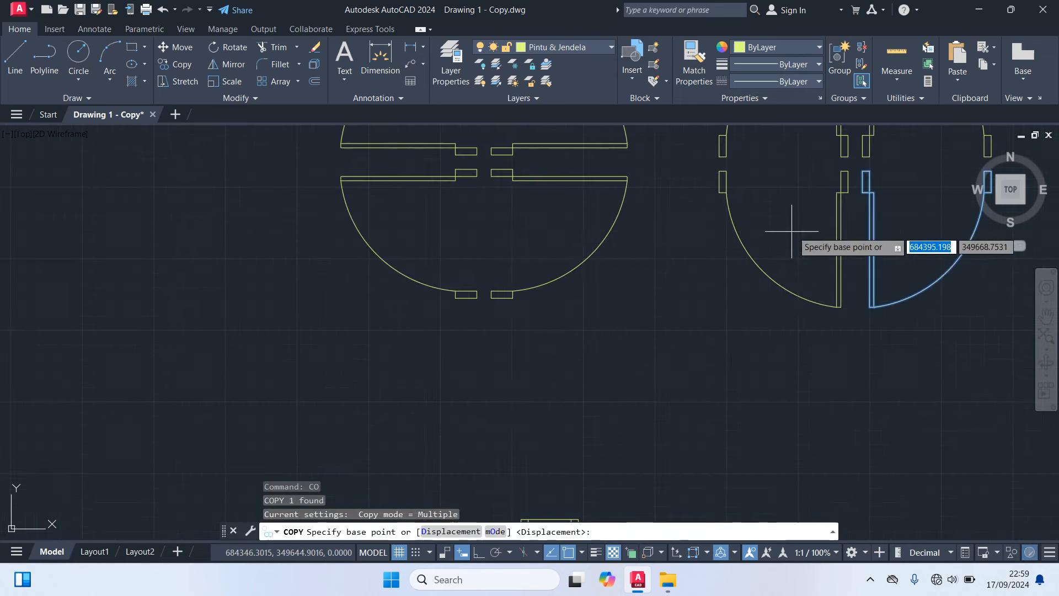
{"action": "left_click", "coordinate": [864, 172]}
{"action": "scroll", "coordinate": [745, 302], "scroll_direction": "down", "scroll_amount": 5}
{"action": "scroll", "coordinate": [639, 355], "scroll_direction": "up", "scroll_amount": 8}
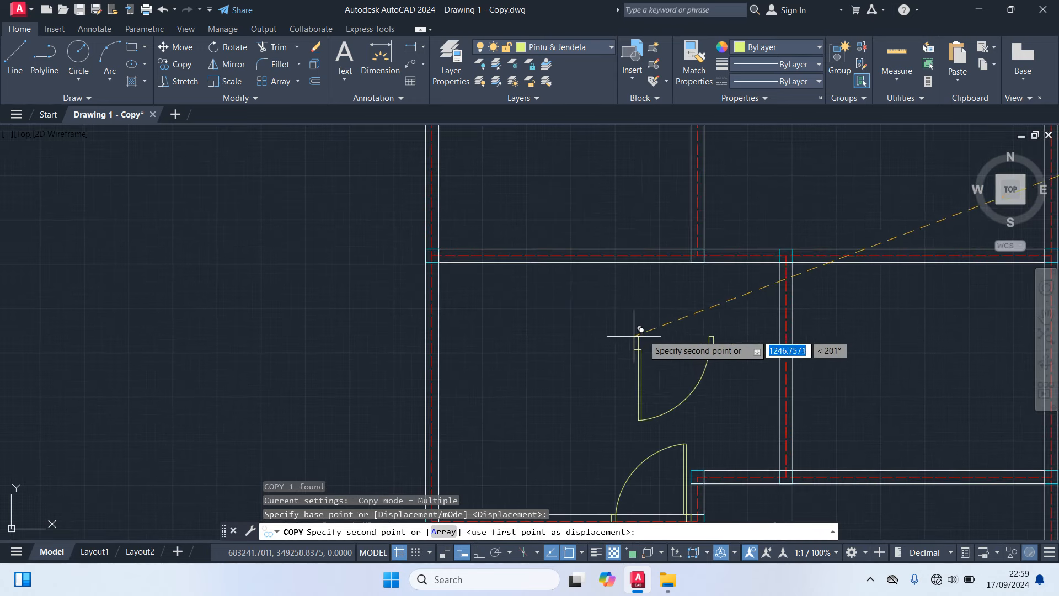
{"action": "scroll", "coordinate": [793, 256], "scroll_direction": "up", "scroll_amount": 6}
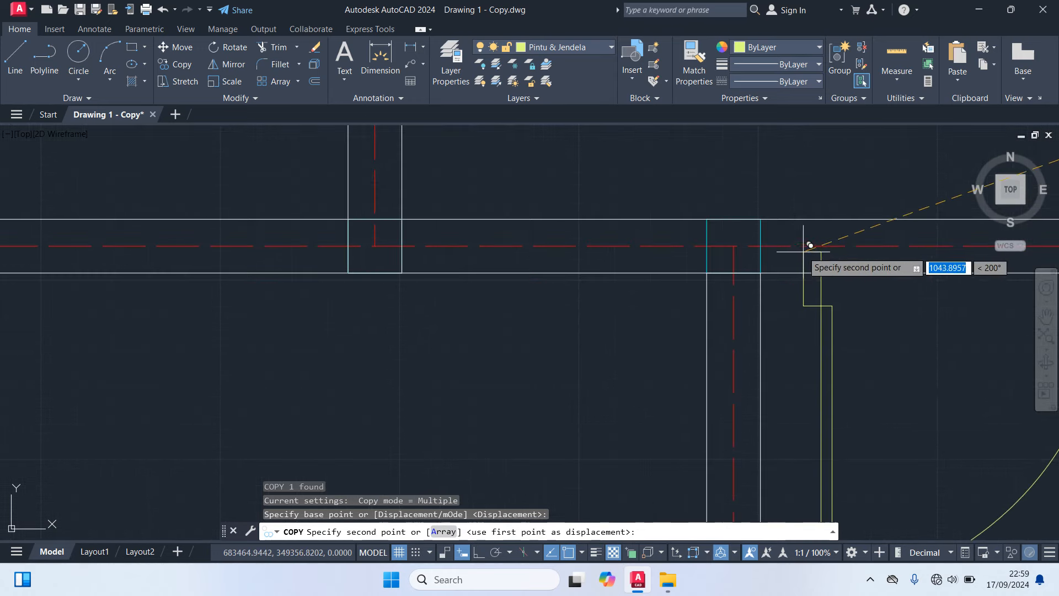
{"action": "left_click", "coordinate": [761, 219]}
{"action": "scroll", "coordinate": [794, 265], "scroll_direction": "down", "scroll_amount": 6}
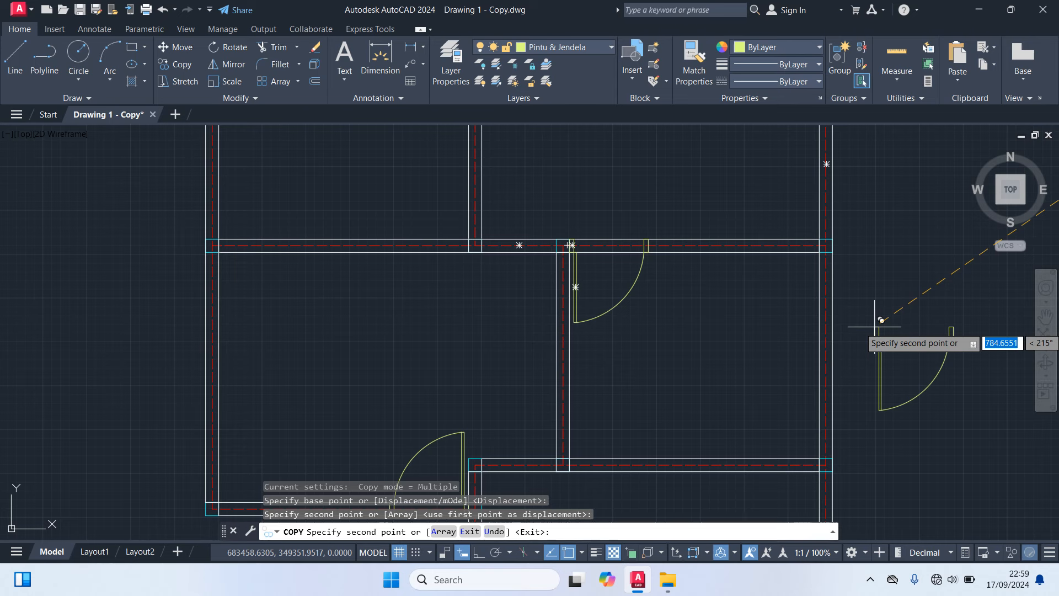
{"action": "key", "text": "Escape"}
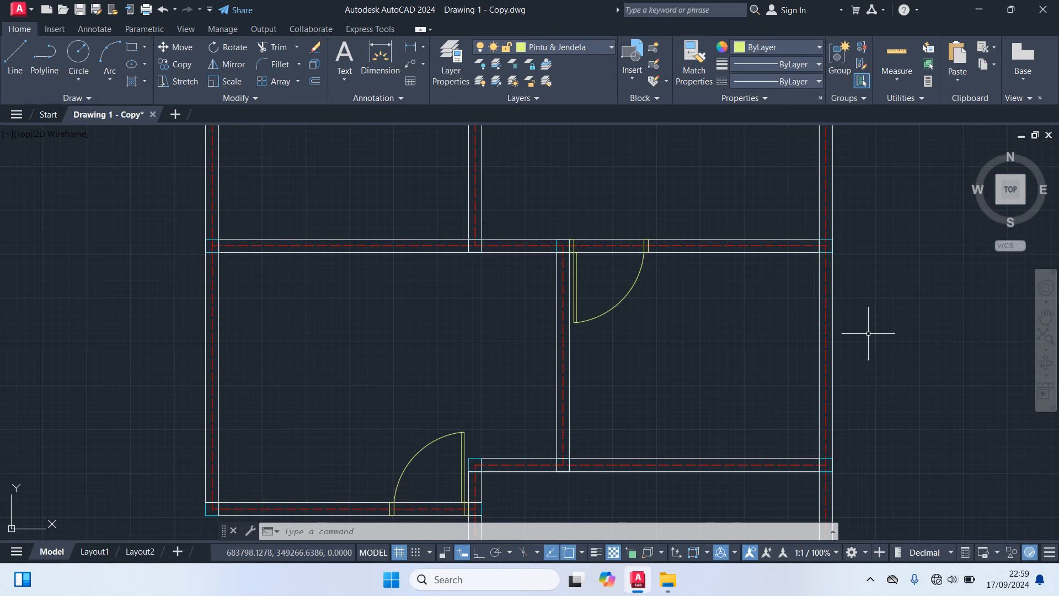
Copy the first door group's lower-left door into the middle-left room's right wall, directly below the column at its top corner.
{"action": "scroll", "coordinate": [863, 333], "scroll_direction": "down", "scroll_amount": 4}
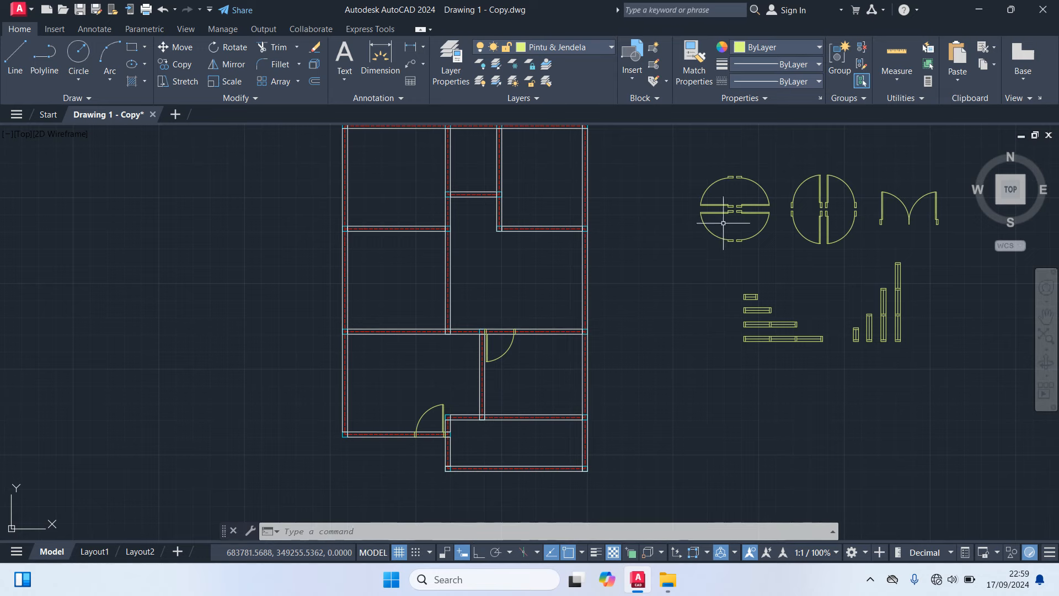
{"action": "left_click", "coordinate": [724, 221]}
{"action": "scroll", "coordinate": [724, 220], "scroll_direction": "up", "scroll_amount": 6}
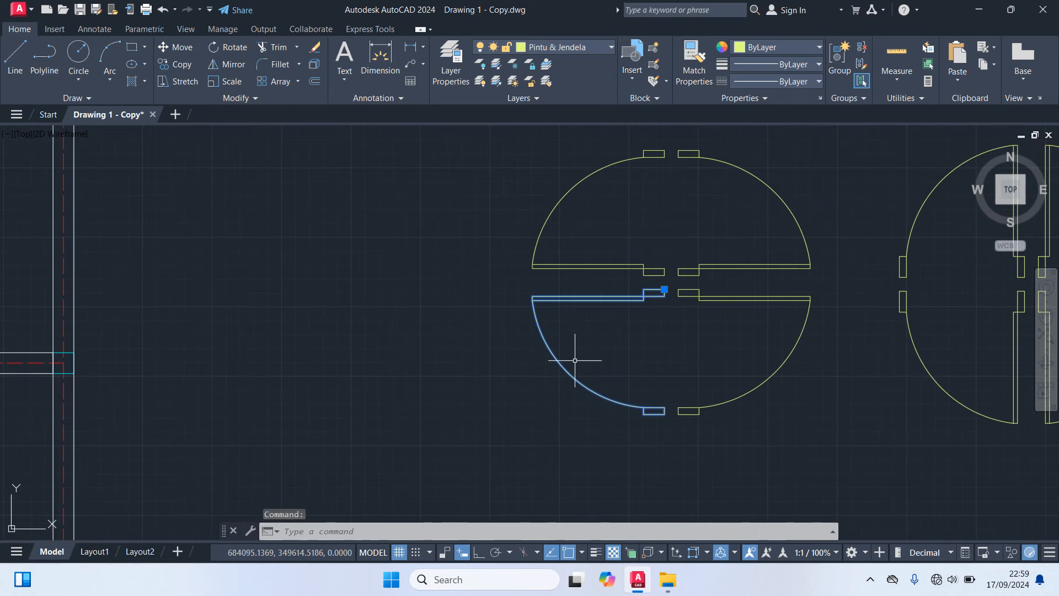
{"action": "type", "text": "co"}
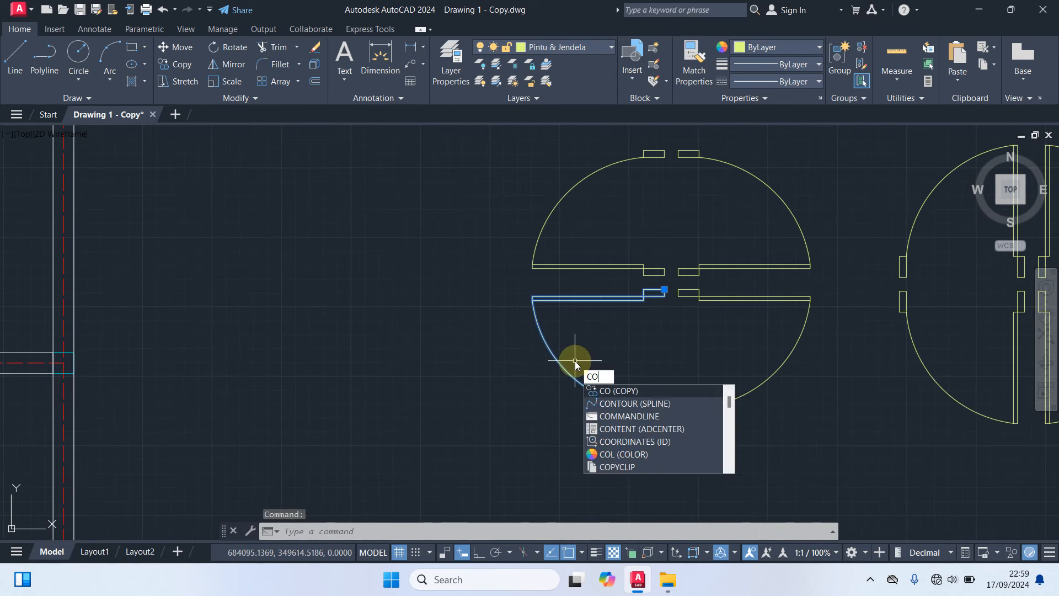
{"action": "key", "text": "Return"}
{"action": "scroll", "coordinate": [687, 254], "scroll_direction": "up", "scroll_amount": 2}
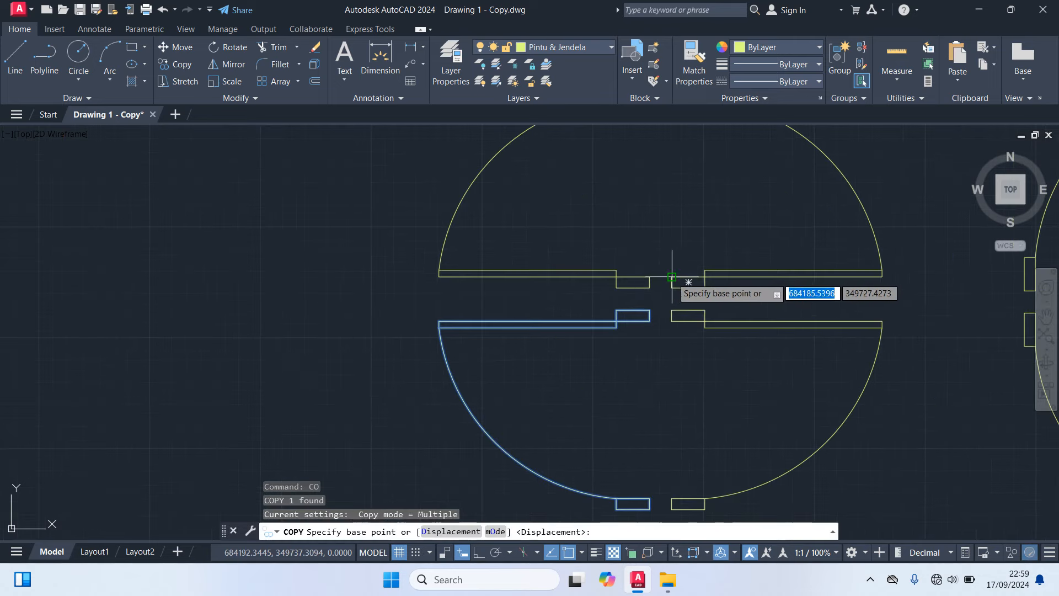
{"action": "left_click", "coordinate": [650, 310]}
{"action": "scroll", "coordinate": [640, 424], "scroll_direction": "down", "scroll_amount": 8}
{"action": "middle_click_drag", "start_coordinate": [493, 443], "coordinate": [772, 267]}
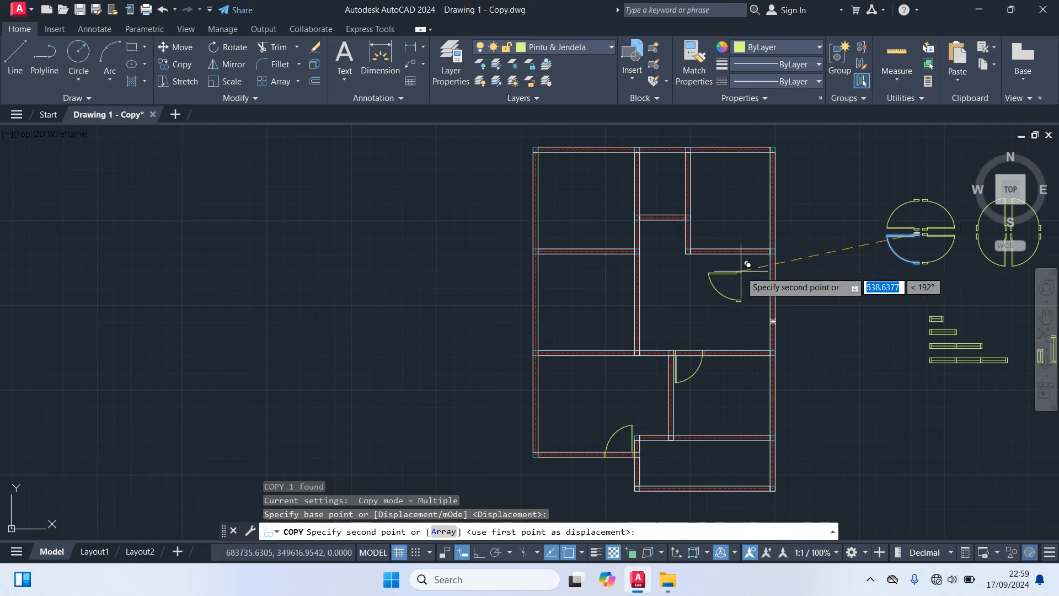
{"action": "scroll", "coordinate": [664, 240], "scroll_direction": "up", "scroll_amount": 10}
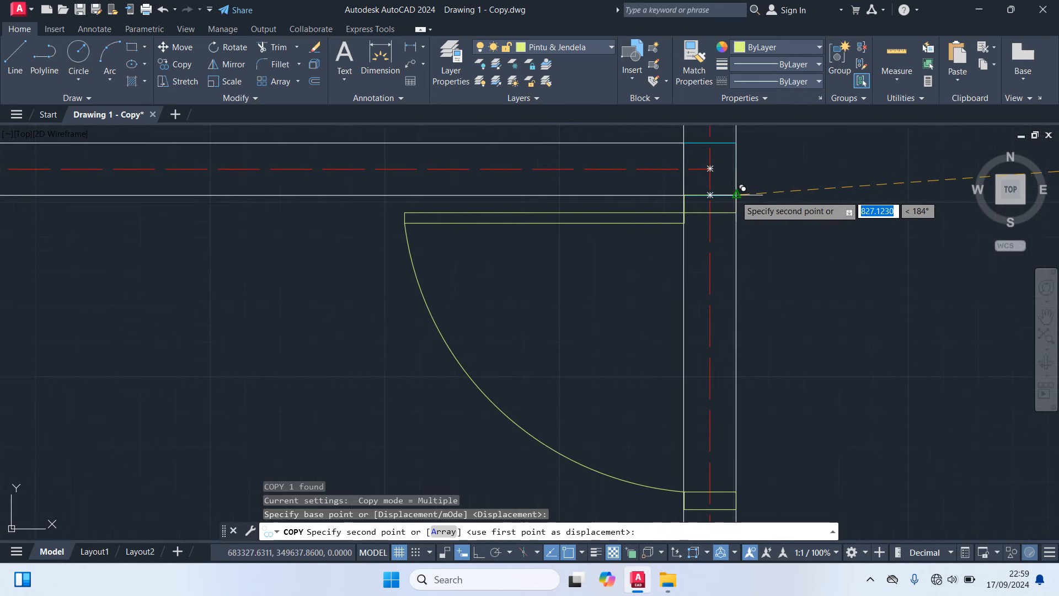
{"action": "left_click", "coordinate": [737, 195]}
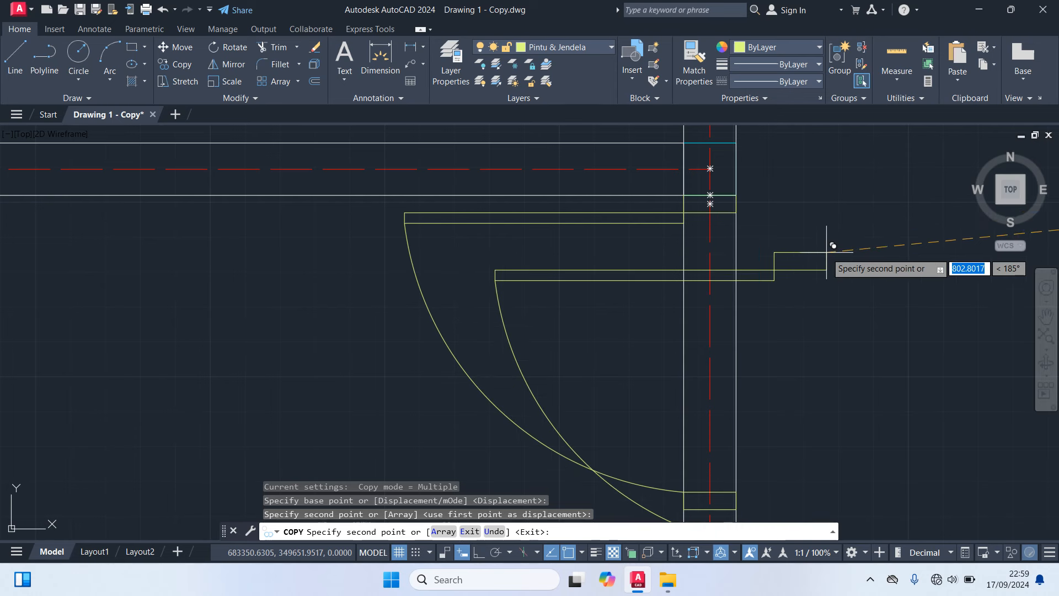
{"action": "key", "text": "Escape"}
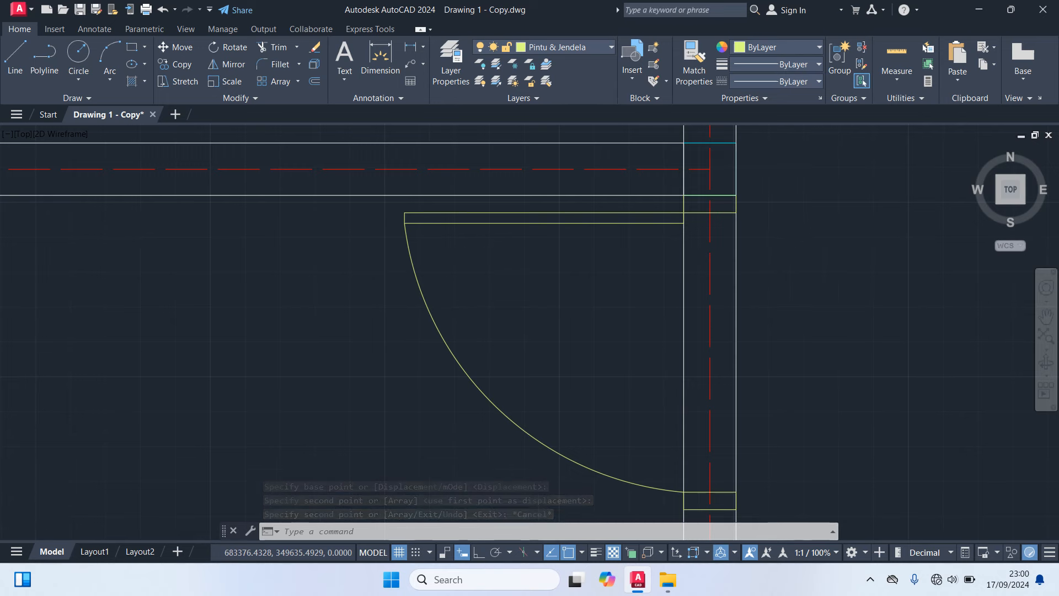
Copy the first door group's upper-right door into the upper-right room's left wall, directly above the column line at its bottom corner.
{"action": "scroll", "coordinate": [798, 273], "scroll_direction": "down", "scroll_amount": 3}
{"action": "scroll", "coordinate": [796, 276], "scroll_direction": "down", "scroll_amount": 2}
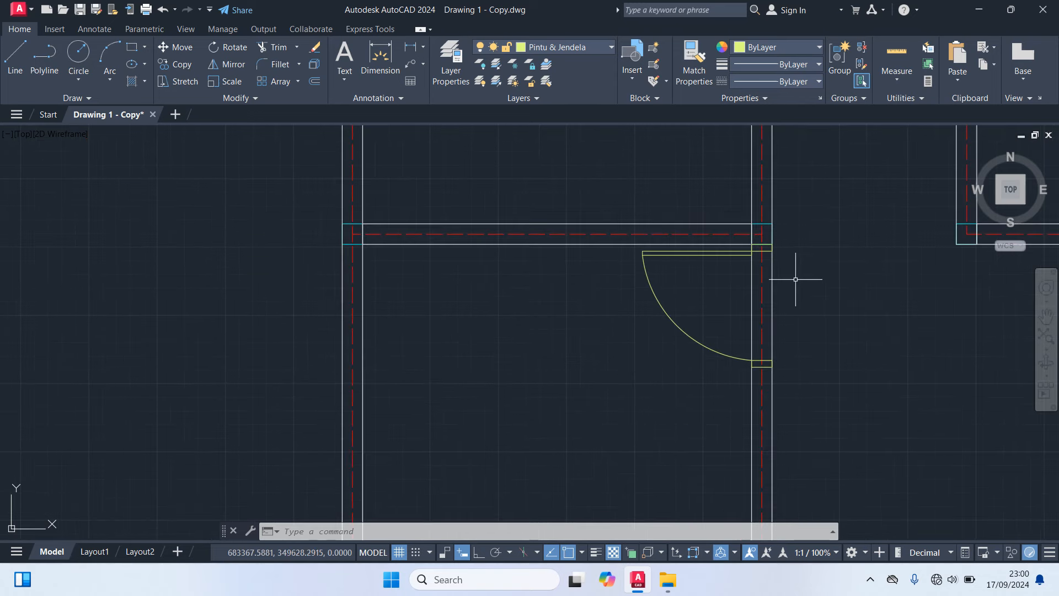
{"action": "scroll", "coordinate": [795, 280], "scroll_direction": "down", "scroll_amount": 1}
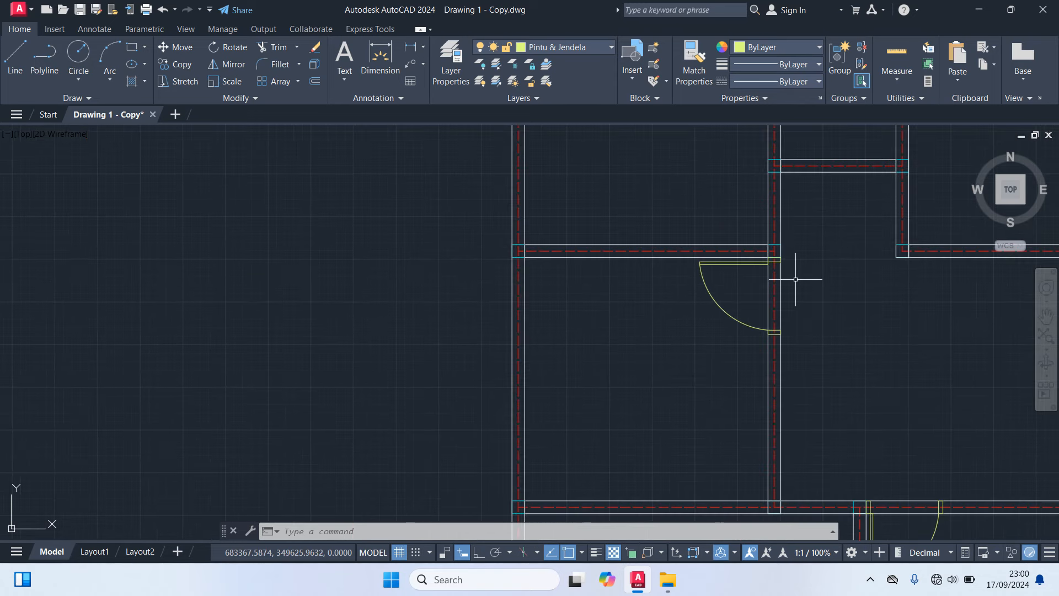
{"action": "scroll", "coordinate": [795, 279], "scroll_direction": "down", "scroll_amount": 3}
{"action": "middle_click_drag", "start_coordinate": [941, 288], "coordinate": [657, 333]}
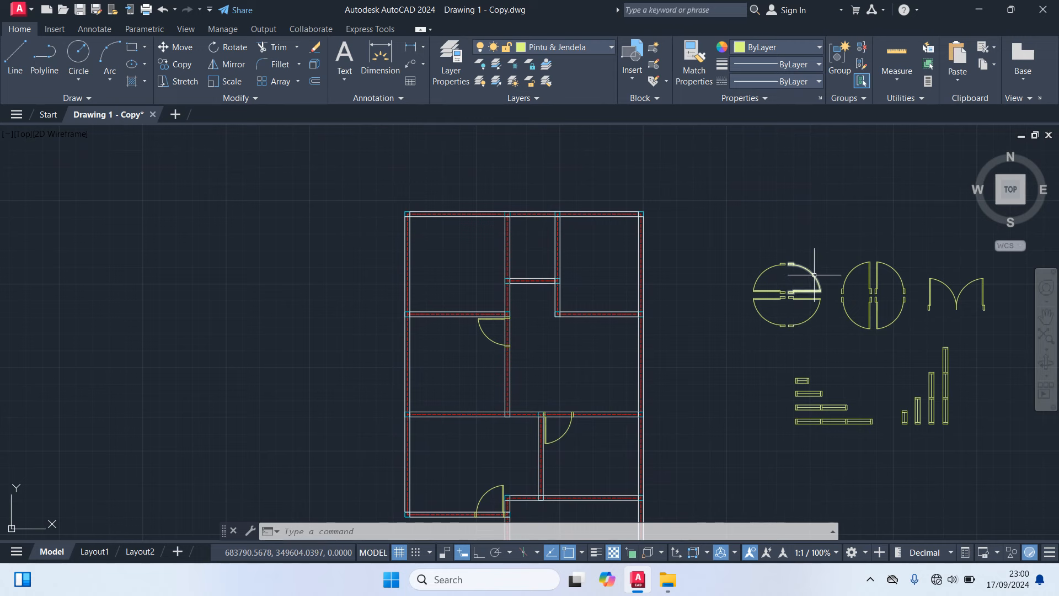
{"action": "left_click", "coordinate": [813, 274]}
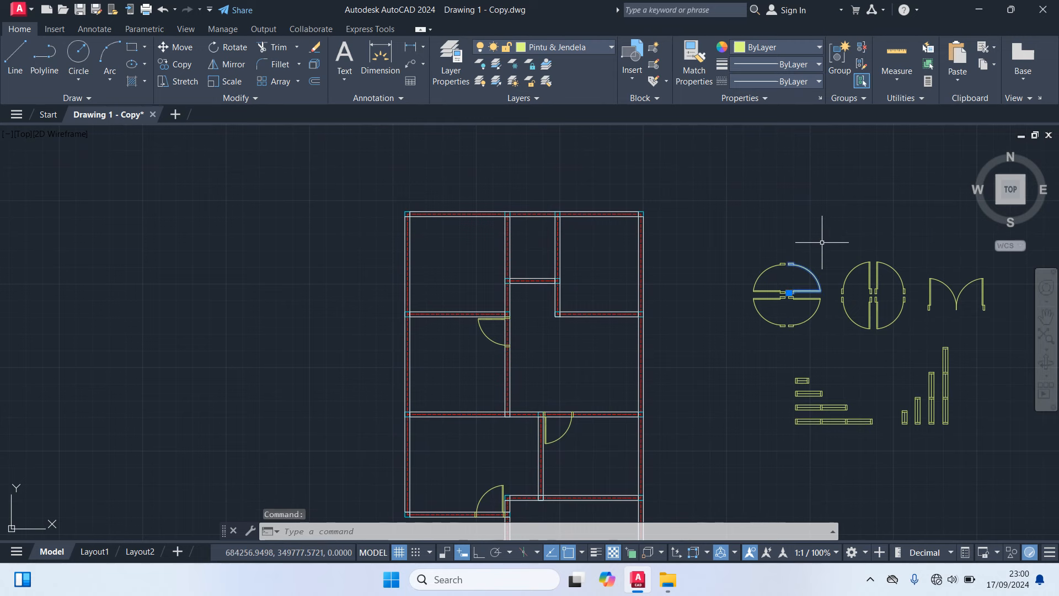
{"action": "type", "text": "co"}
{"action": "key", "text": "Return"}
{"action": "scroll", "coordinate": [795, 293], "scroll_direction": "up", "scroll_amount": 10}
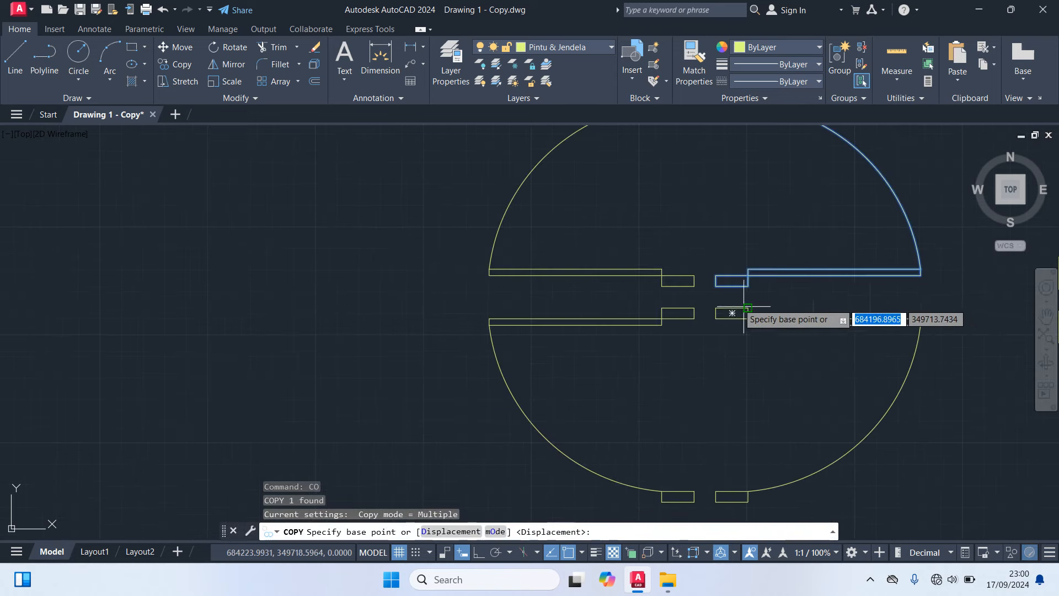
{"action": "left_click", "coordinate": [700, 264]}
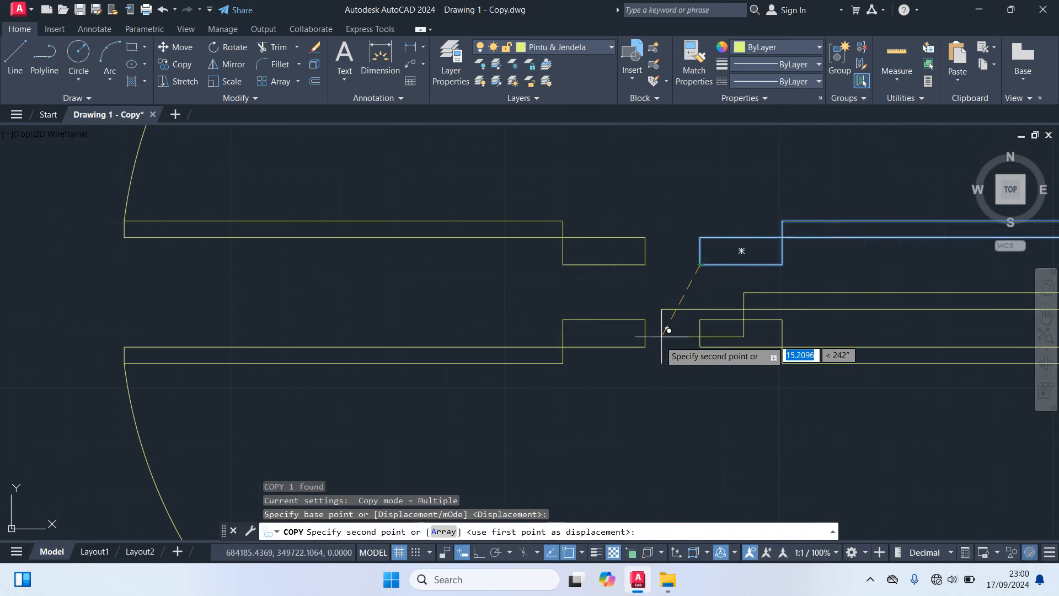
{"action": "scroll", "coordinate": [611, 360], "scroll_direction": "down", "scroll_amount": 5}
{"action": "scroll", "coordinate": [496, 364], "scroll_direction": "down", "scroll_amount": 4}
{"action": "middle_click_drag", "start_coordinate": [494, 364], "coordinate": [667, 382]}
{"action": "scroll", "coordinate": [576, 373], "scroll_direction": "up", "scroll_amount": 6}
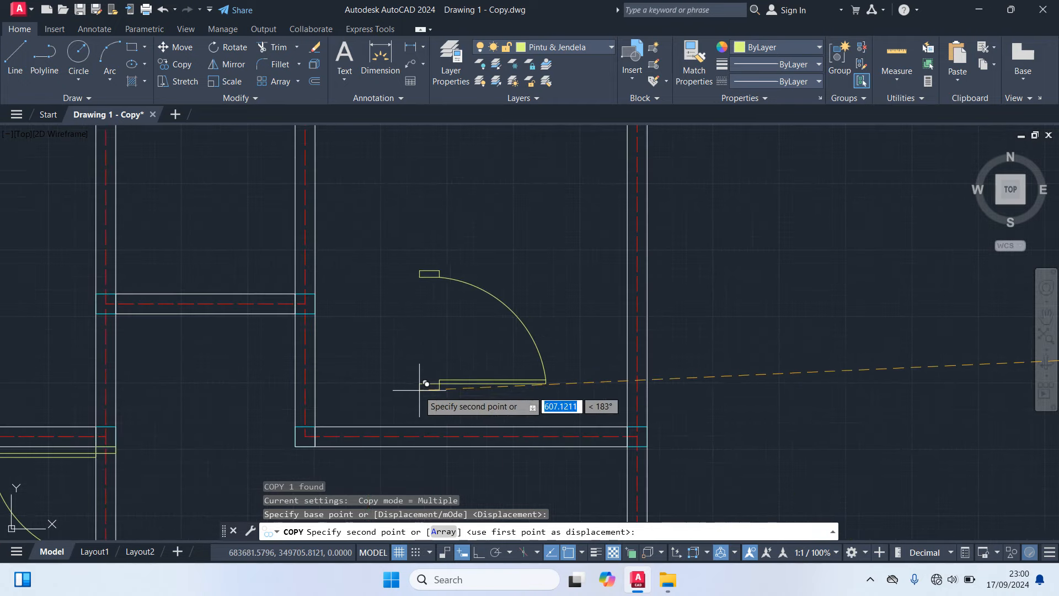
{"action": "middle_click_drag", "start_coordinate": [414, 391], "coordinate": [532, 391]}
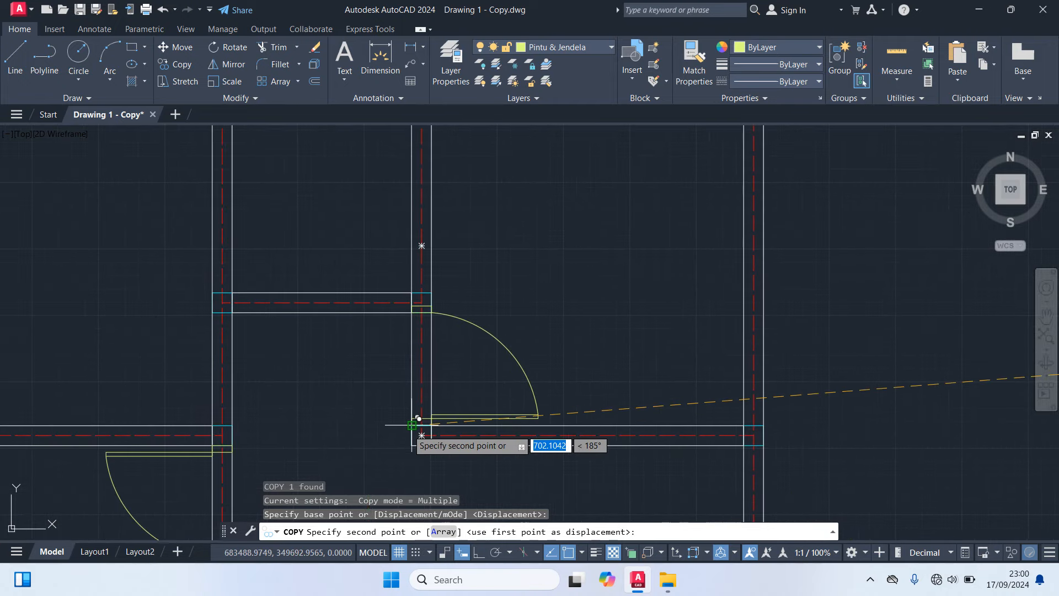
{"action": "scroll", "coordinate": [412, 424], "scroll_direction": "up", "scroll_amount": 6}
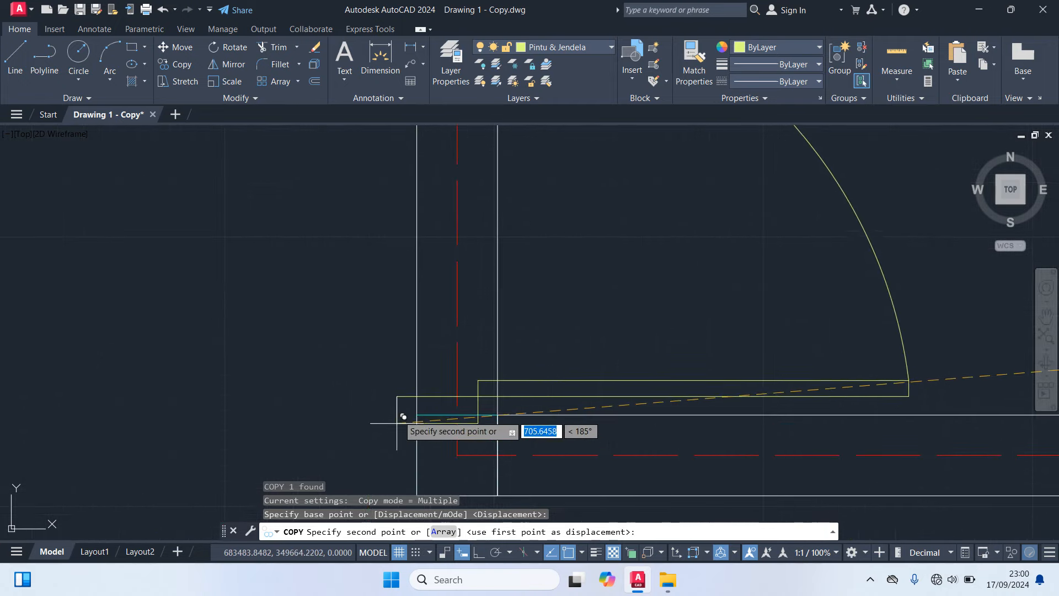
{"action": "left_click", "coordinate": [424, 408]}
{"action": "scroll", "coordinate": [423, 408], "scroll_direction": "down", "scroll_amount": 6}
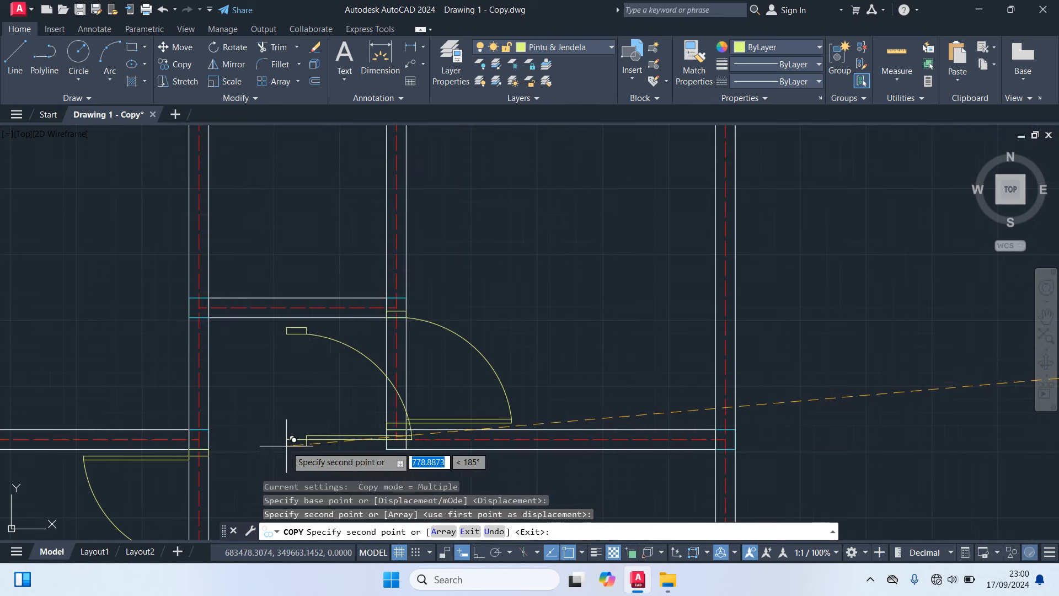
{"action": "scroll", "coordinate": [254, 455], "scroll_direction": "down", "scroll_amount": 2}
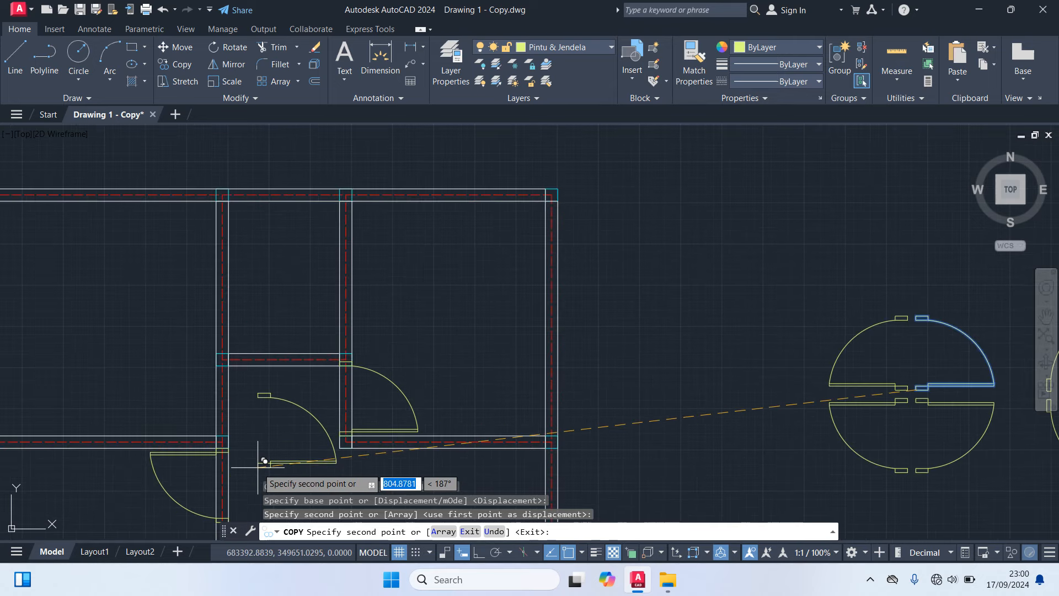
{"action": "key", "text": "Escape"}
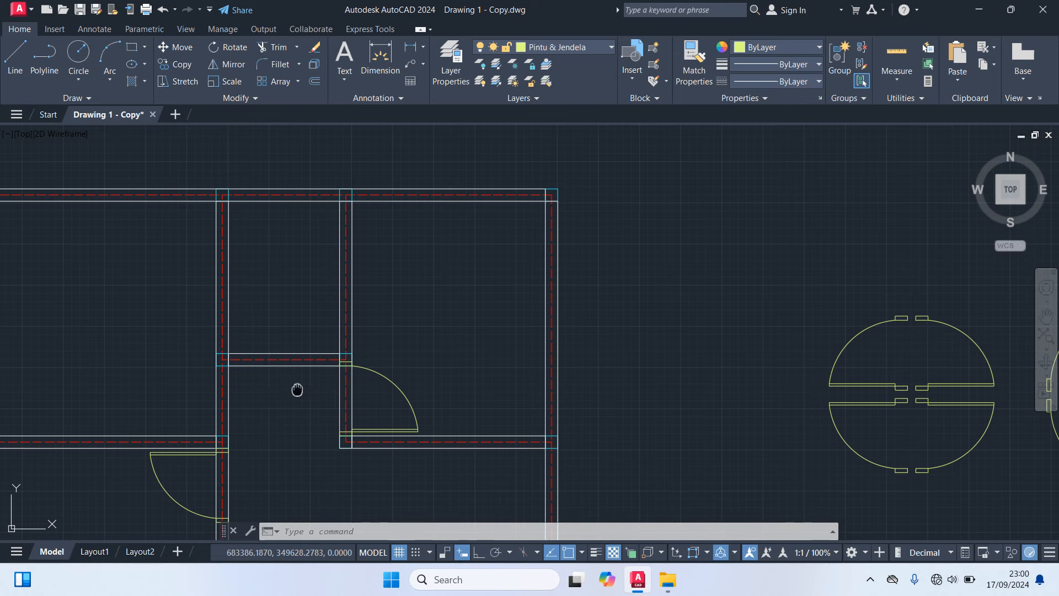
Move the top-middle room's bottom wall, with its axis line and both end columns, up to the upper edge of the new door's frame.
{"action": "scroll", "coordinate": [298, 389], "scroll_direction": "up", "scroll_amount": 2}
{"action": "scroll", "coordinate": [513, 356], "scroll_direction": "up", "scroll_amount": 3}
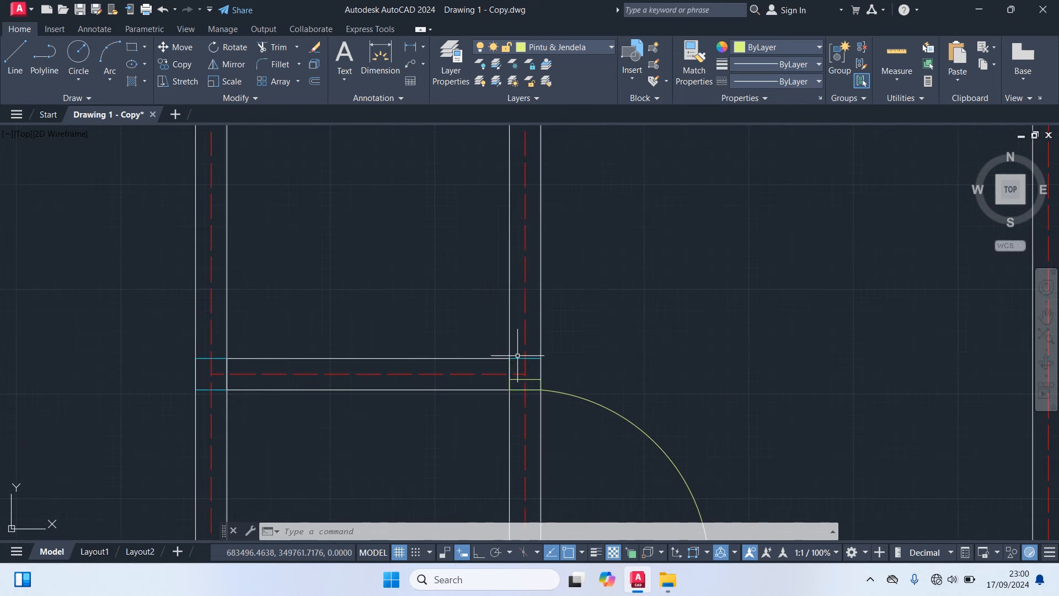
{"action": "left_click", "coordinate": [518, 357]}
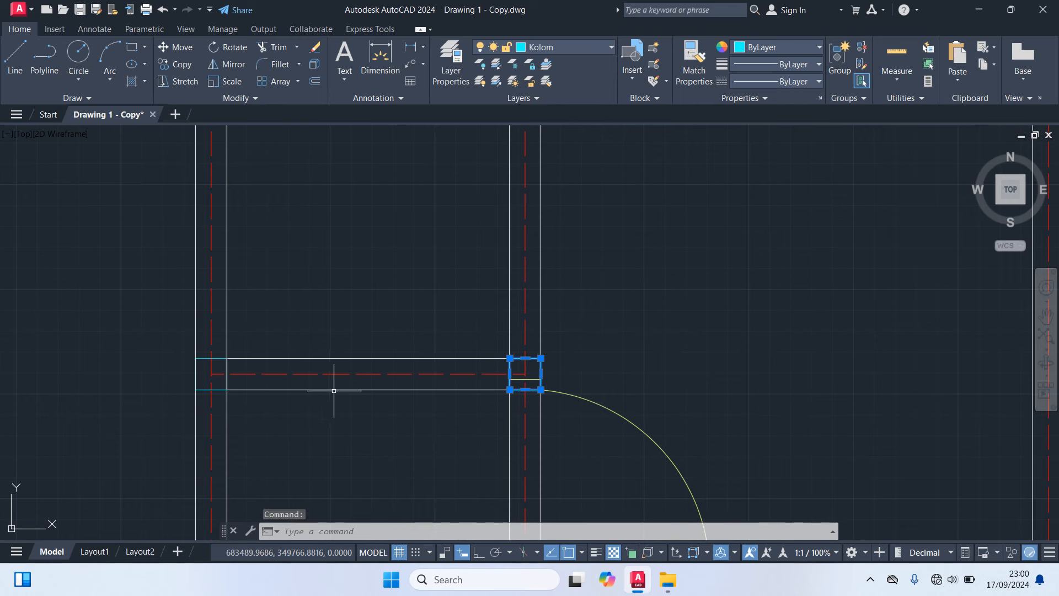
{"action": "left_click", "coordinate": [343, 416]}
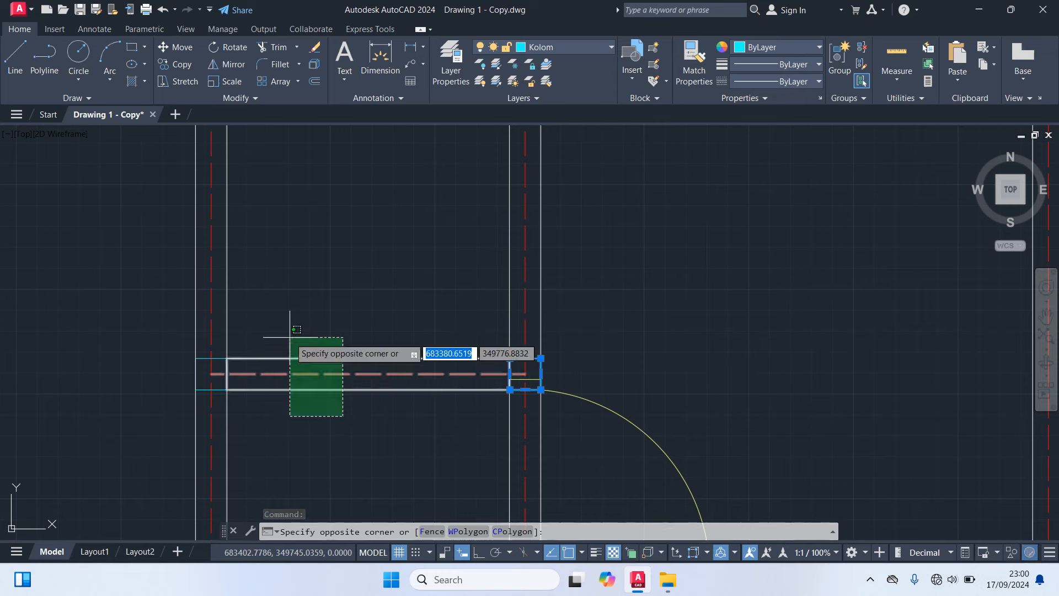
{"action": "left_click", "coordinate": [296, 329]}
{"action": "scroll", "coordinate": [538, 389], "scroll_direction": "up", "scroll_amount": 4}
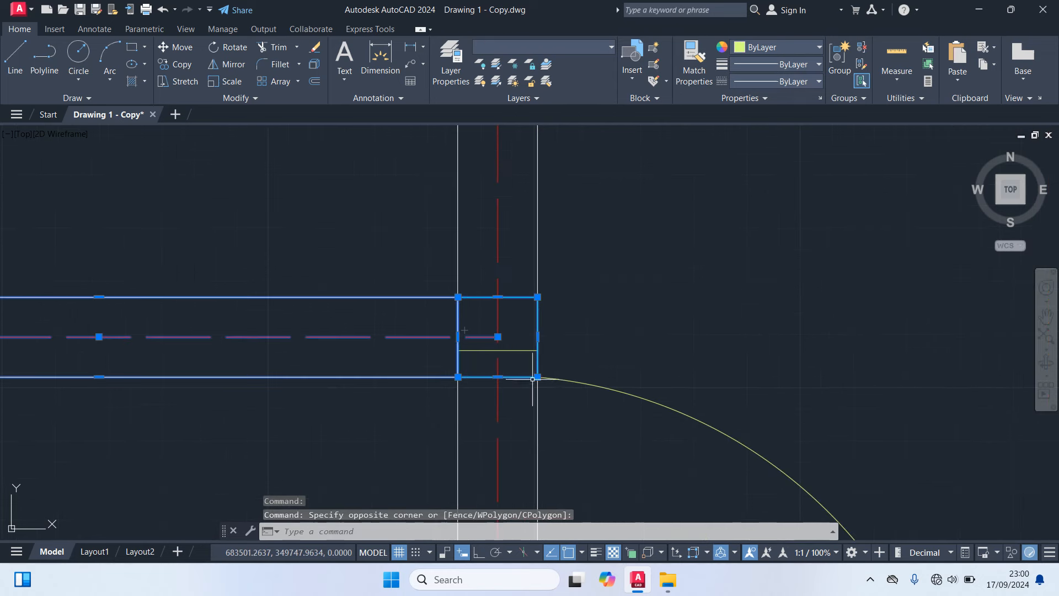
{"action": "scroll", "coordinate": [497, 386], "scroll_direction": "down", "scroll_amount": 7}
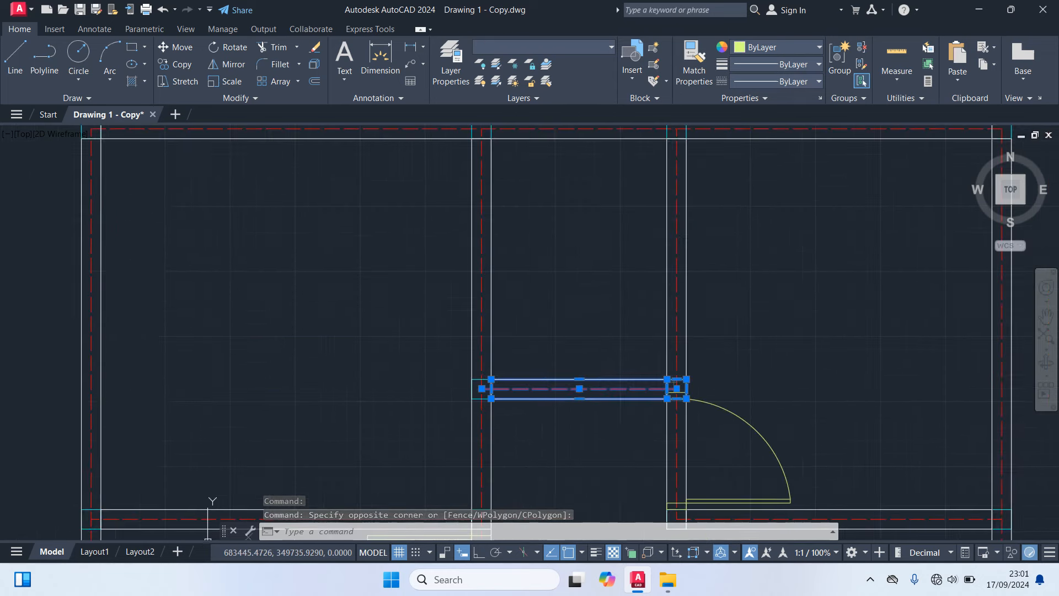
{"action": "scroll", "coordinate": [469, 397], "scroll_direction": "up", "scroll_amount": 5}
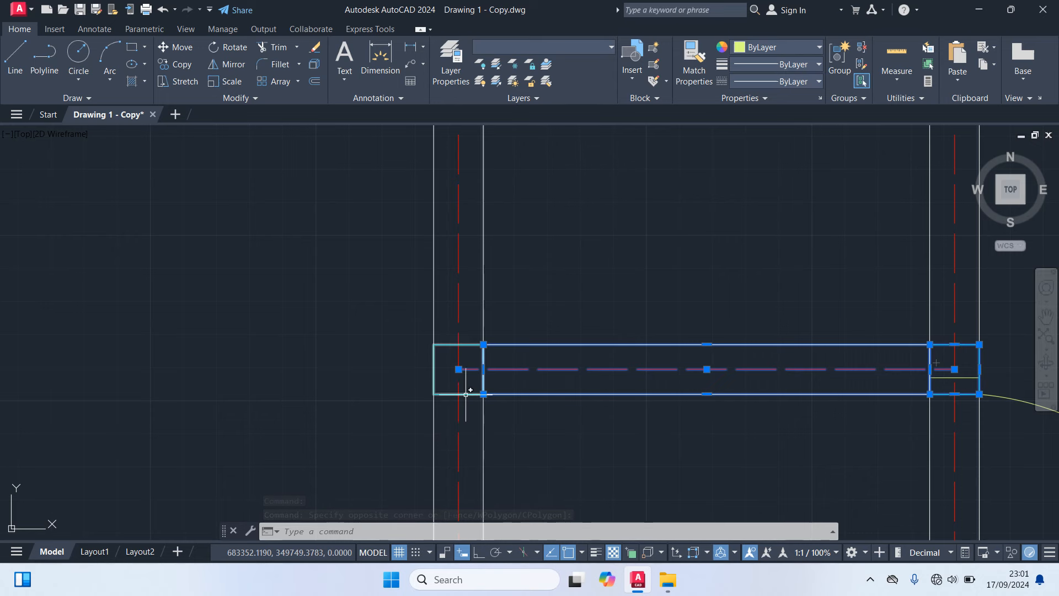
{"action": "left_click", "coordinate": [466, 395]}
{"action": "scroll", "coordinate": [514, 415], "scroll_direction": "down", "scroll_amount": 5}
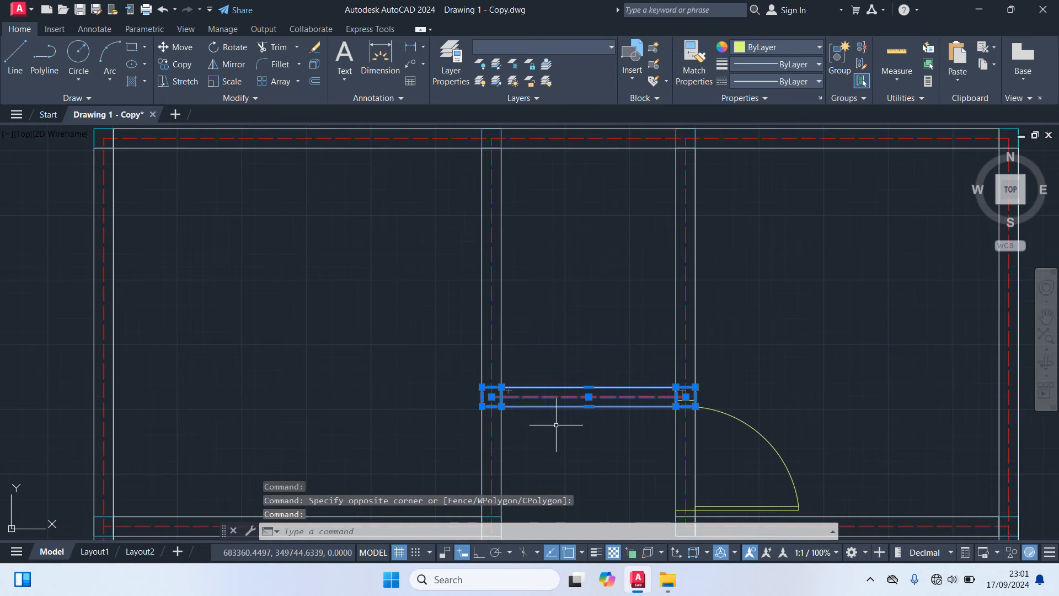
{"action": "type", "text": "M"}
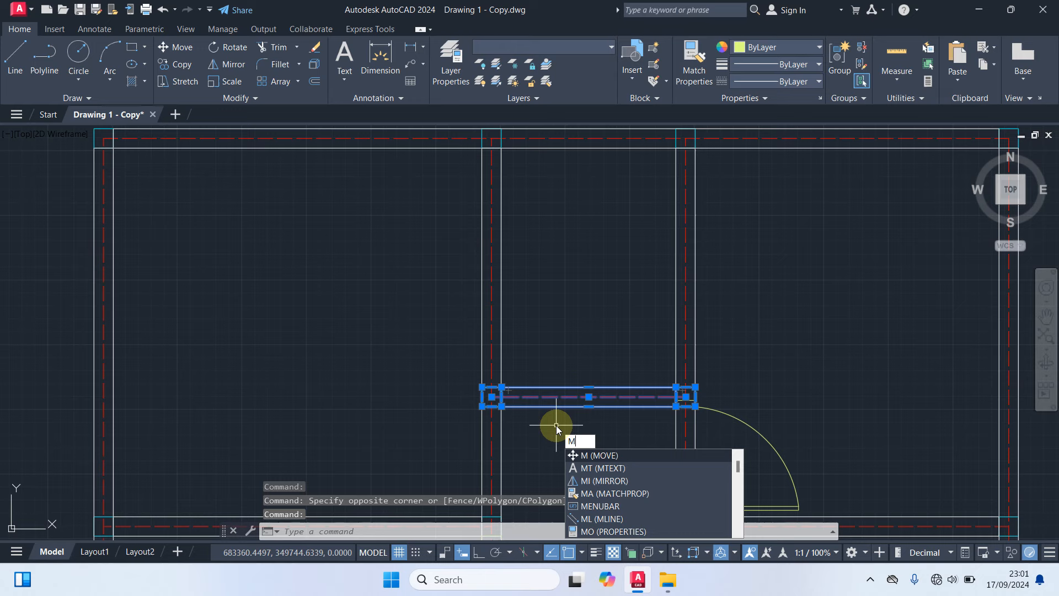
{"action": "key", "text": "Return"}
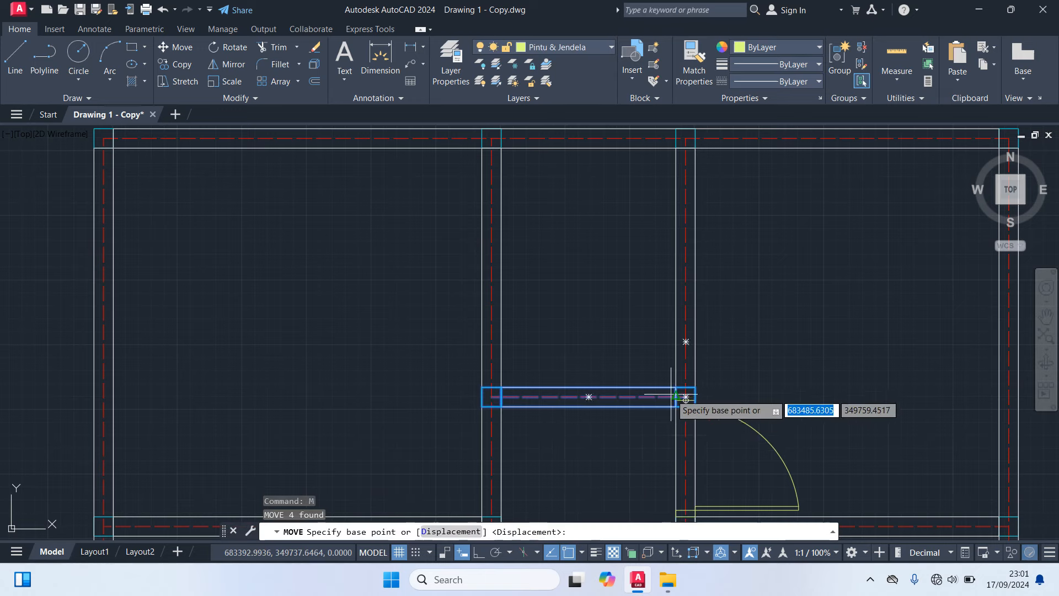
{"action": "scroll", "coordinate": [687, 402], "scroll_direction": "up", "scroll_amount": 5}
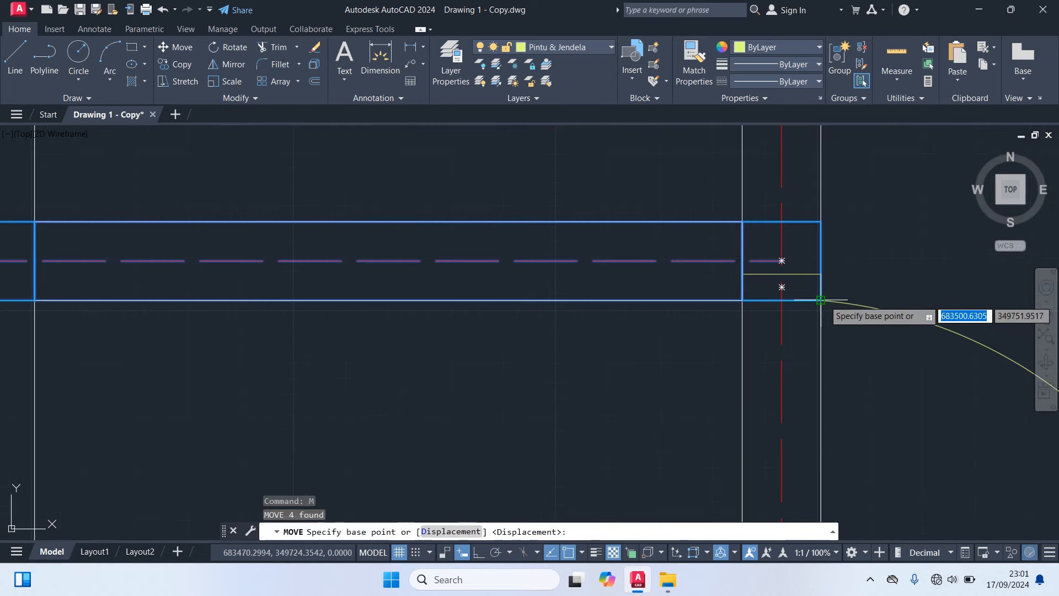
{"action": "left_click", "coordinate": [821, 300]}
{"action": "left_click", "coordinate": [831, 264]}
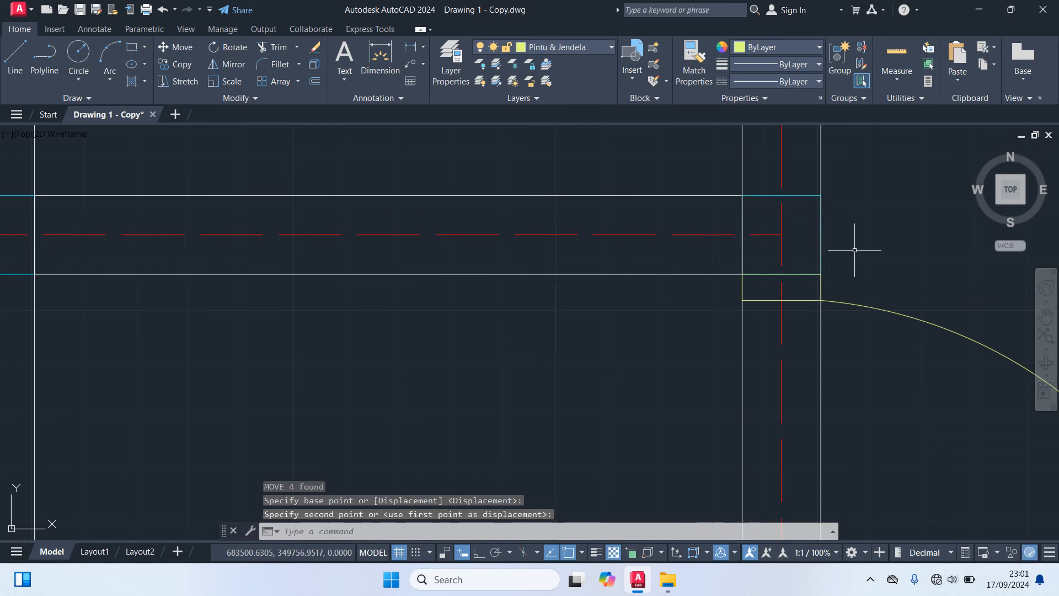
Copy the first door group's upper-right door into the top-middle room's left wall, directly above the column at its bottom corner.
{"action": "scroll", "coordinate": [853, 244], "scroll_direction": "down", "scroll_amount": 3}
{"action": "scroll", "coordinate": [899, 235], "scroll_direction": "down", "scroll_amount": 5}
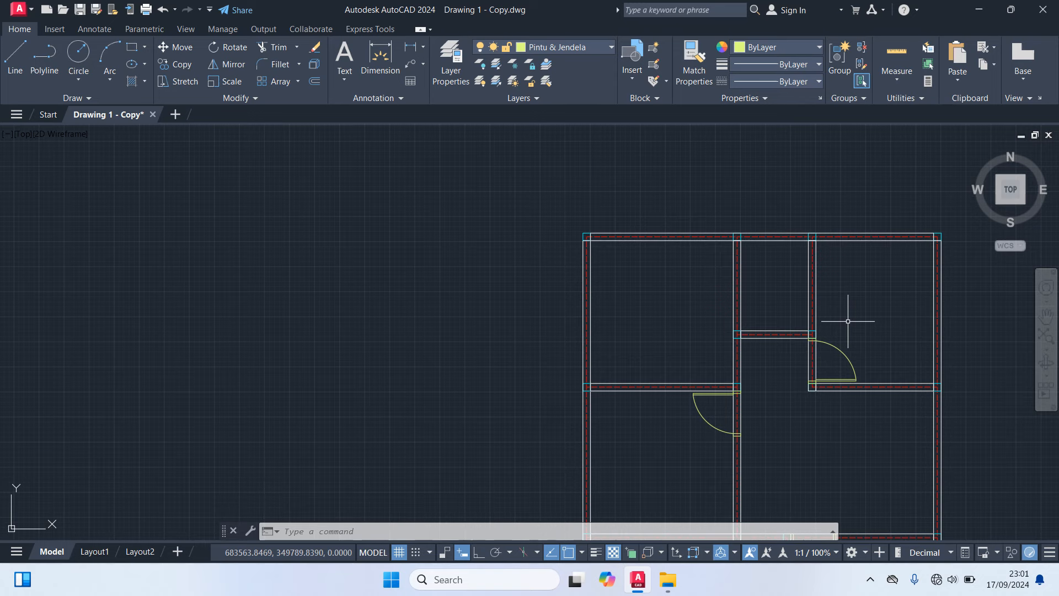
{"action": "scroll", "coordinate": [848, 321], "scroll_direction": "up", "scroll_amount": 2}
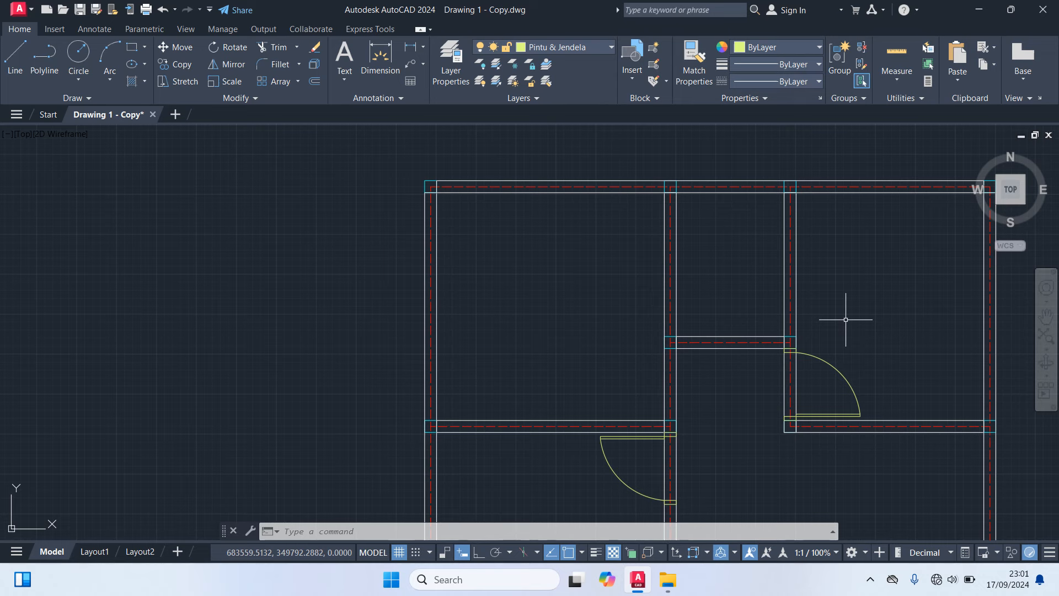
{"action": "middle_click_drag", "start_coordinate": [846, 319], "coordinate": [782, 390]}
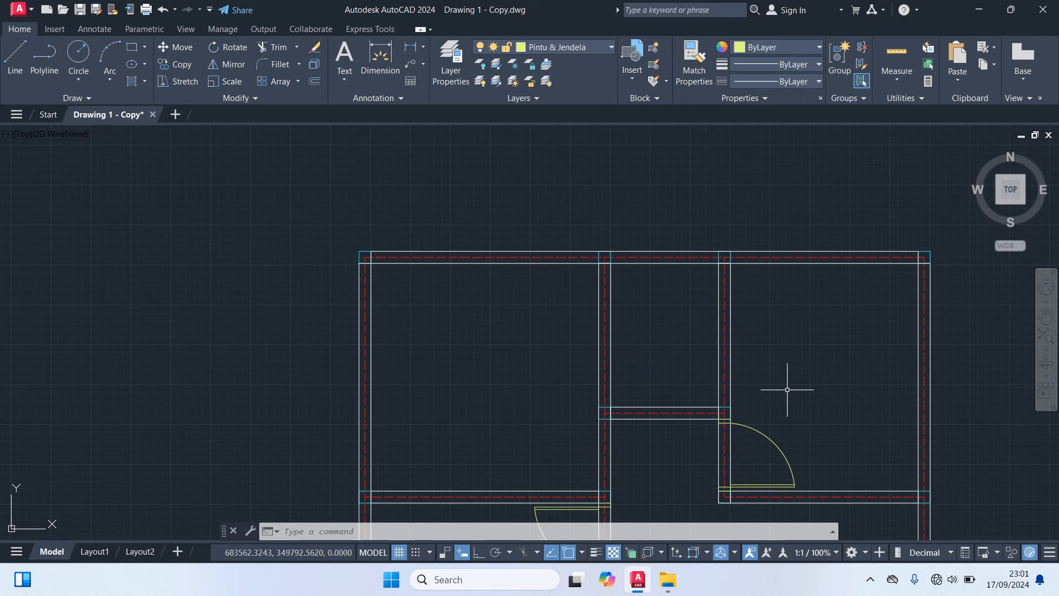
{"action": "scroll", "coordinate": [787, 390], "scroll_direction": "down", "scroll_amount": 4}
{"action": "scroll", "coordinate": [794, 389], "scroll_direction": "down", "scroll_amount": 2}
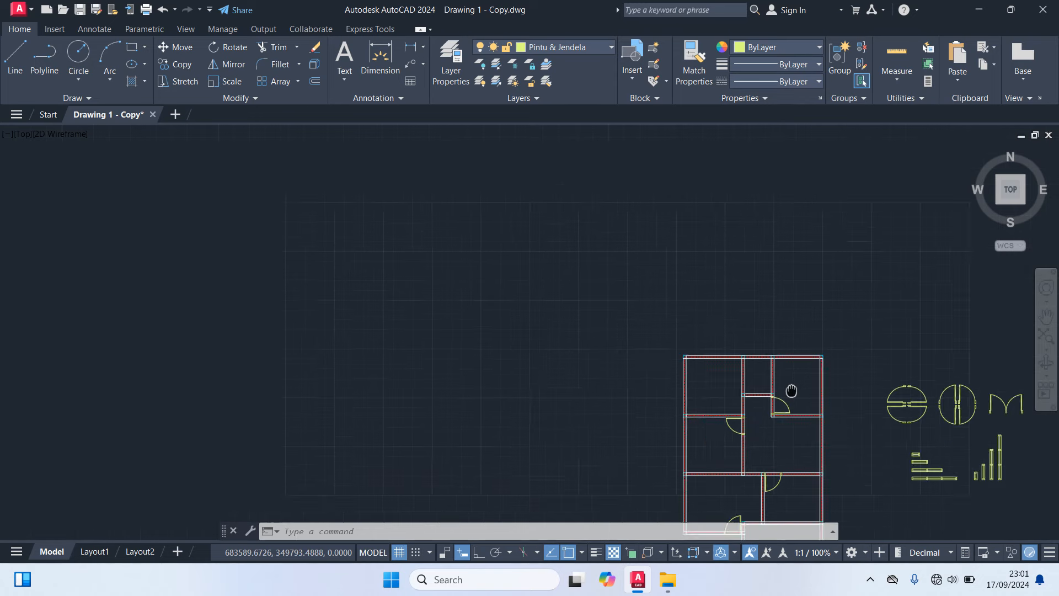
{"action": "middle_click_drag", "start_coordinate": [793, 389], "coordinate": [630, 365]}
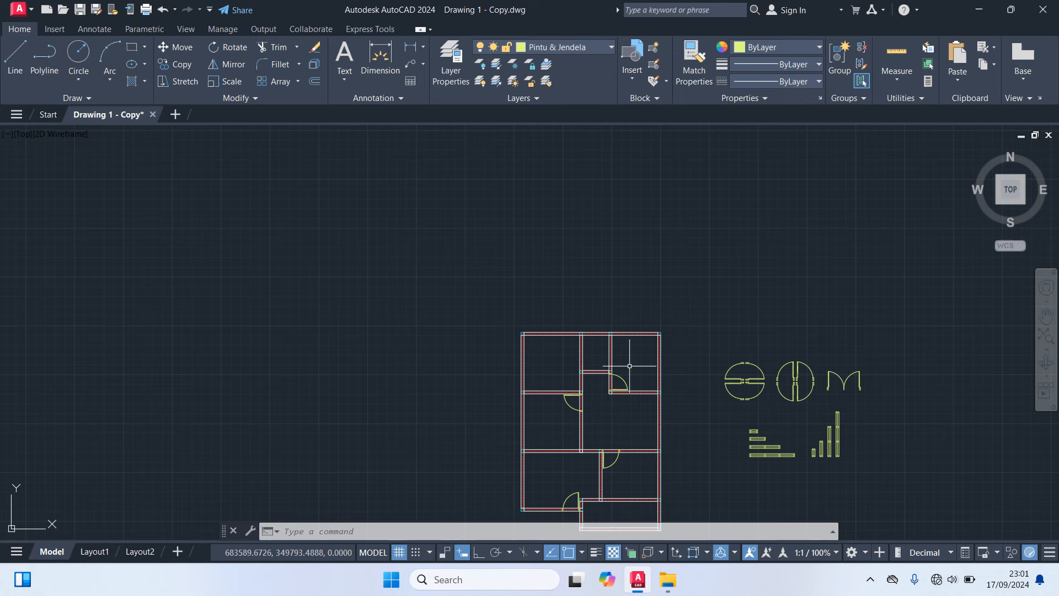
{"action": "scroll", "coordinate": [629, 365], "scroll_direction": "up", "scroll_amount": 4}
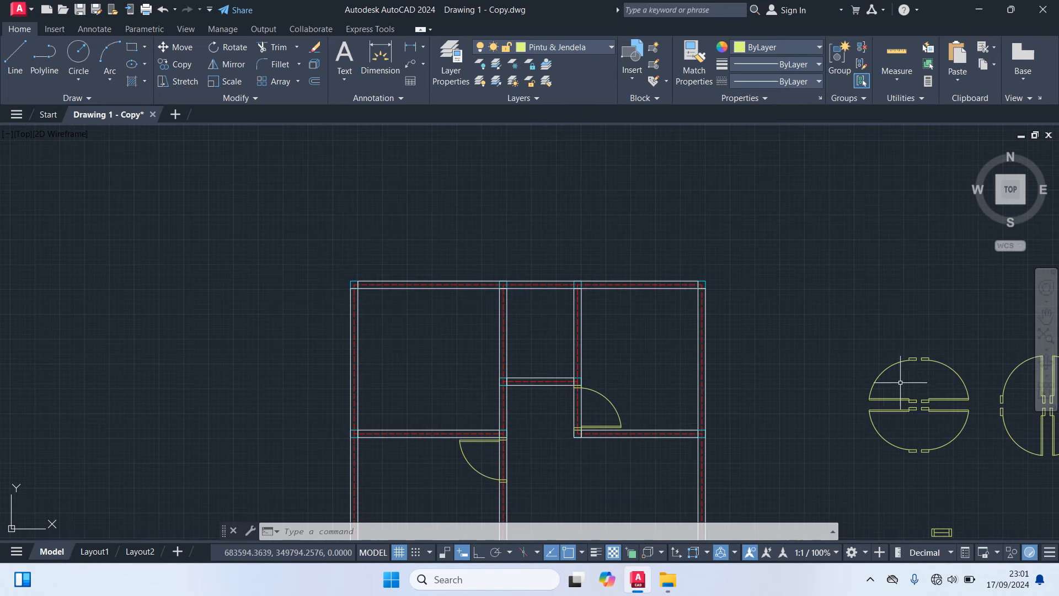
{"action": "left_click", "coordinate": [961, 370]}
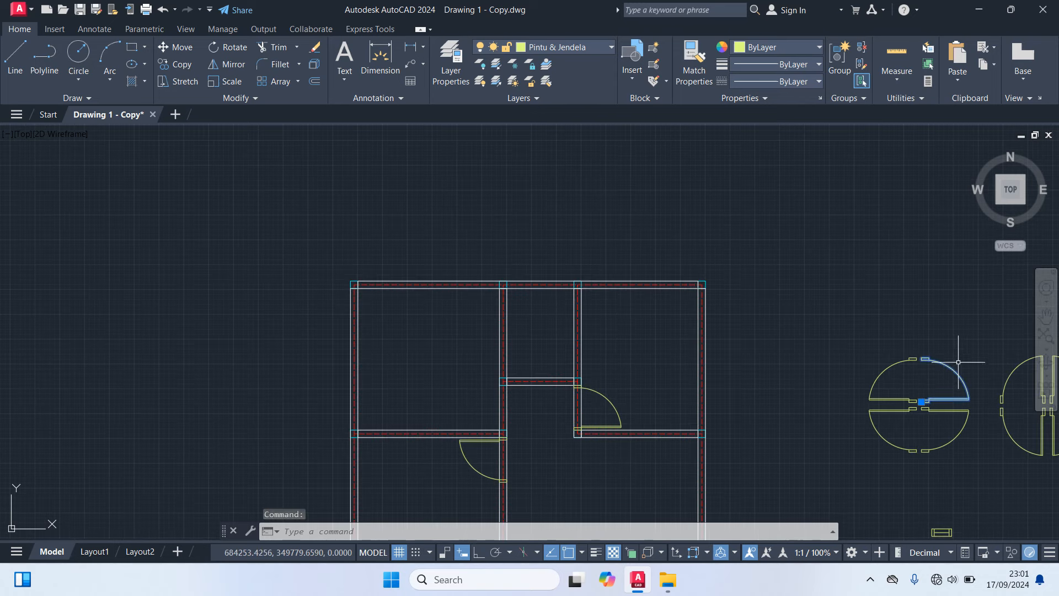
{"action": "type", "text": "CO"}
{"action": "key", "text": "Return"}
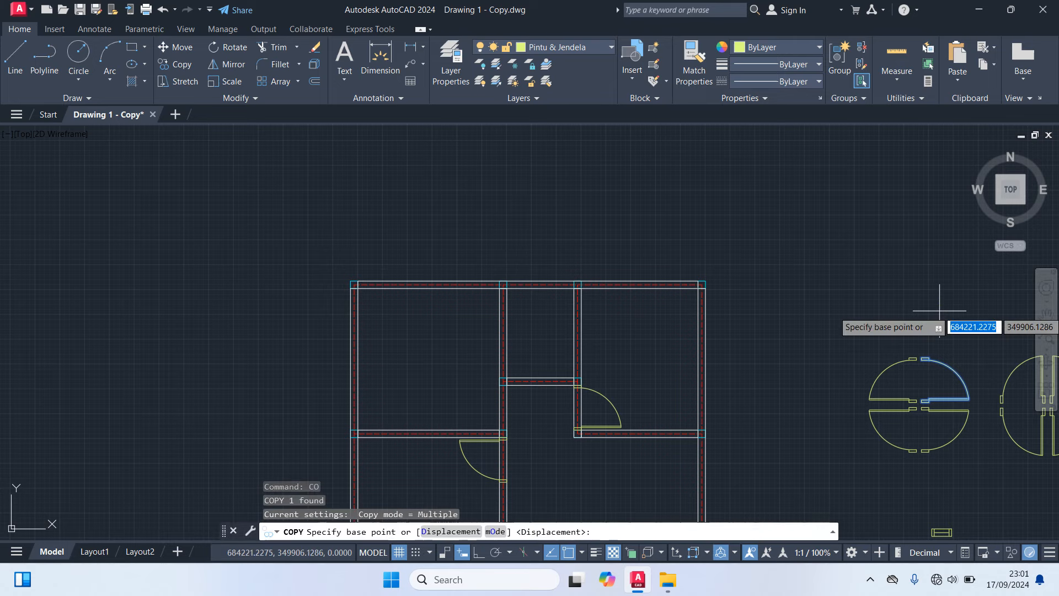
{"action": "scroll", "coordinate": [942, 422], "scroll_direction": "up", "scroll_amount": 6}
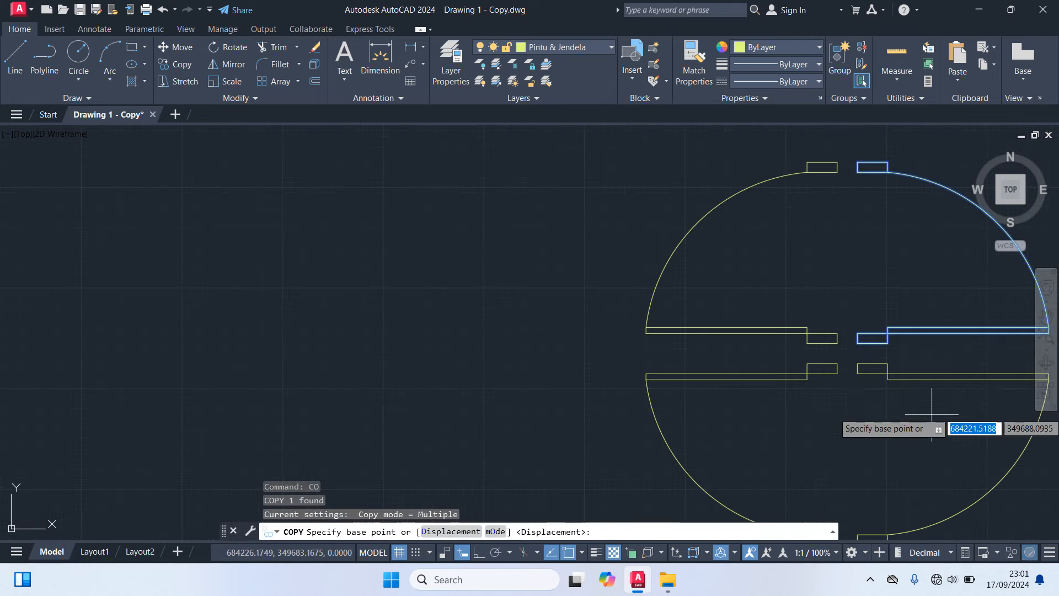
{"action": "left_click", "coordinate": [856, 342]}
{"action": "scroll", "coordinate": [604, 426], "scroll_direction": "down", "scroll_amount": 6}
{"action": "middle_click_drag", "start_coordinate": [280, 356], "coordinate": [370, 380]}
{"action": "scroll", "coordinate": [370, 382], "scroll_direction": "up", "scroll_amount": 4}
{"action": "scroll", "coordinate": [314, 422], "scroll_direction": "up", "scroll_amount": 2}
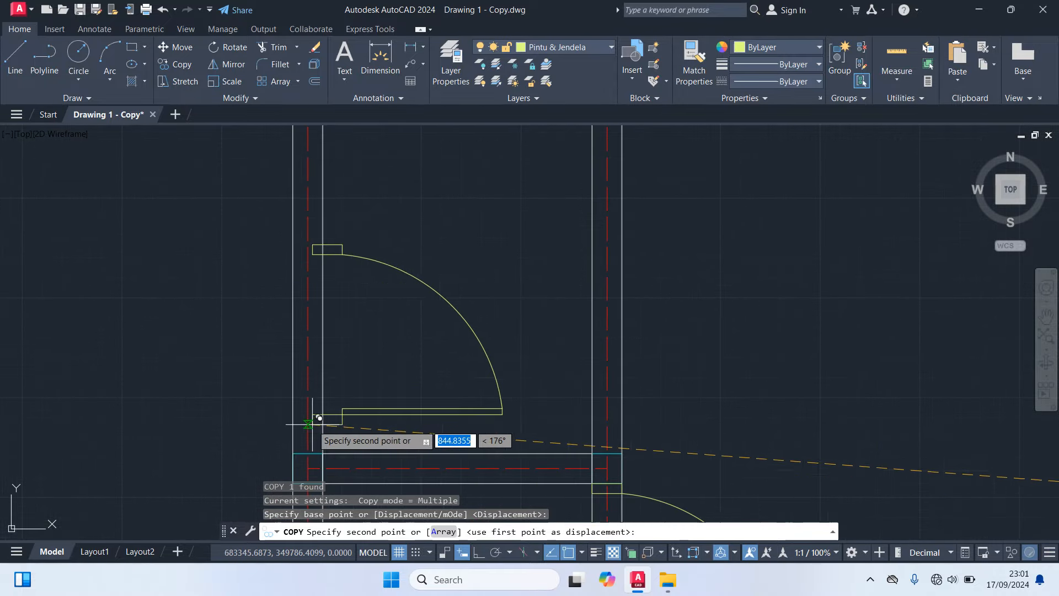
{"action": "left_click", "coordinate": [293, 453]}
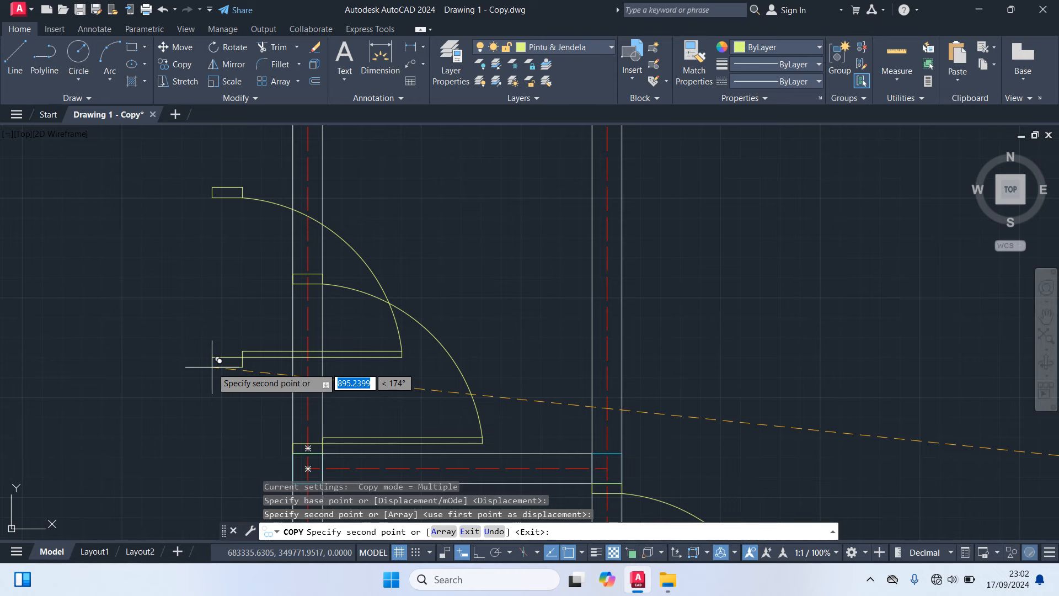
{"action": "key", "text": "Escape"}
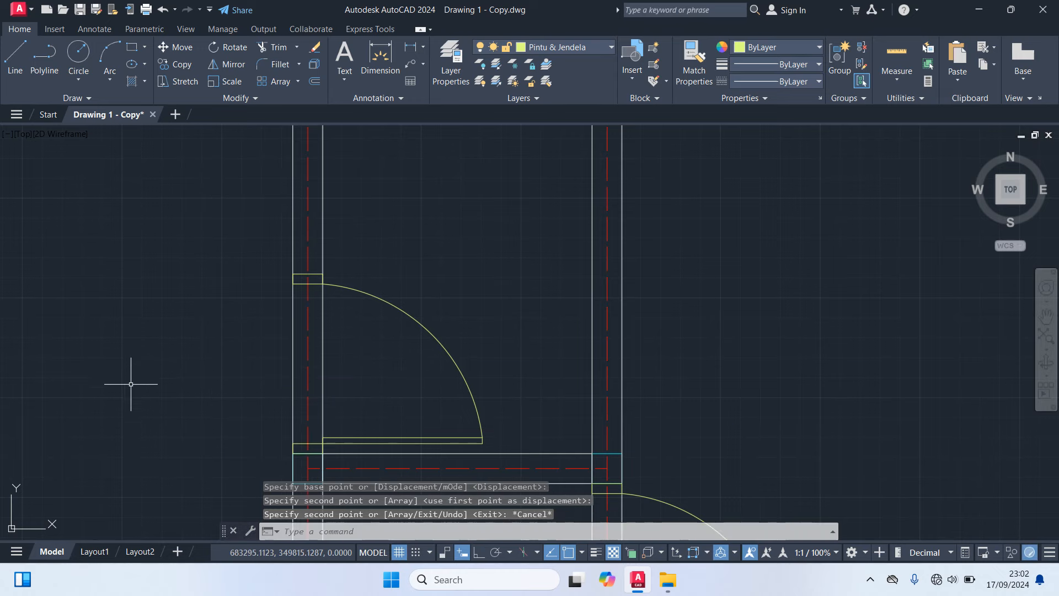
Try copying the second door group's lower-left door into the upper-left room's top wall, directly left of the column at its right corner.
{"action": "scroll", "coordinate": [386, 402], "scroll_direction": "down", "scroll_amount": 5}
{"action": "middle_click_drag", "start_coordinate": [622, 385], "coordinate": [556, 275]}
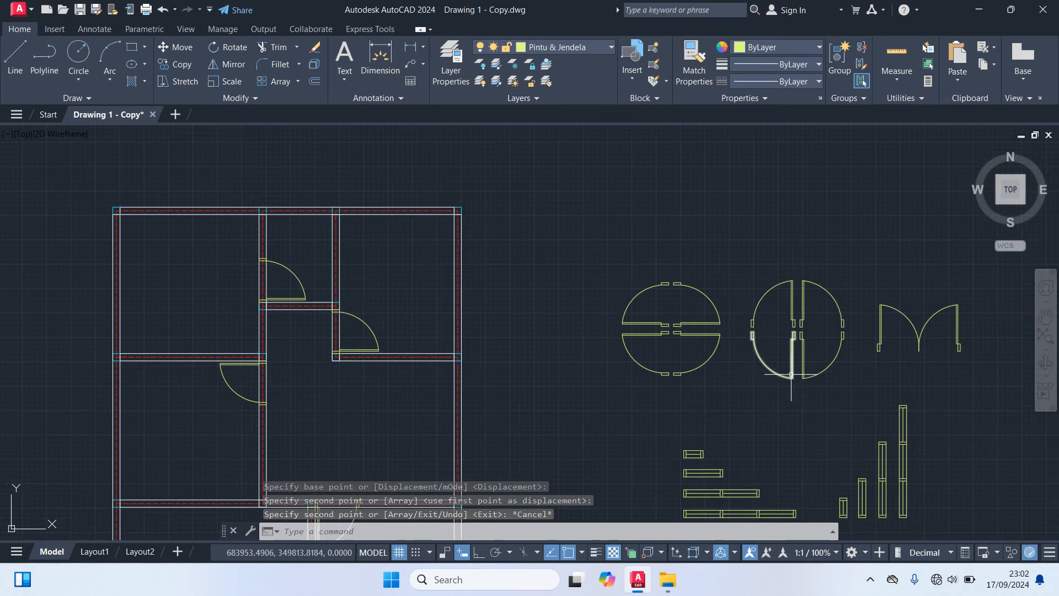
{"action": "left_click", "coordinate": [772, 369]}
{"action": "scroll", "coordinate": [774, 359], "scroll_direction": "up", "scroll_amount": 4}
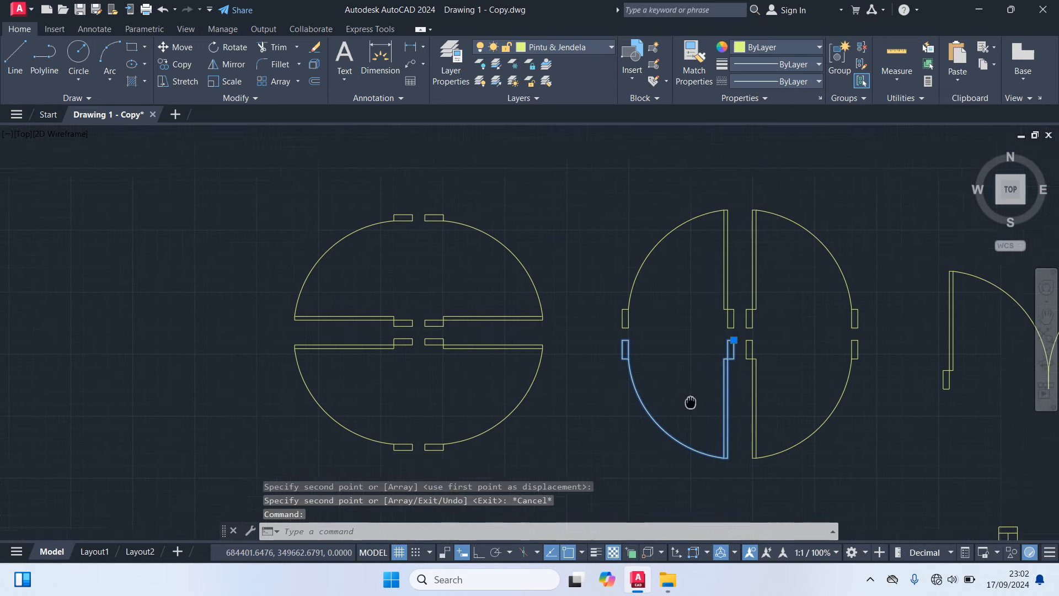
{"action": "type", "text": "Co"}
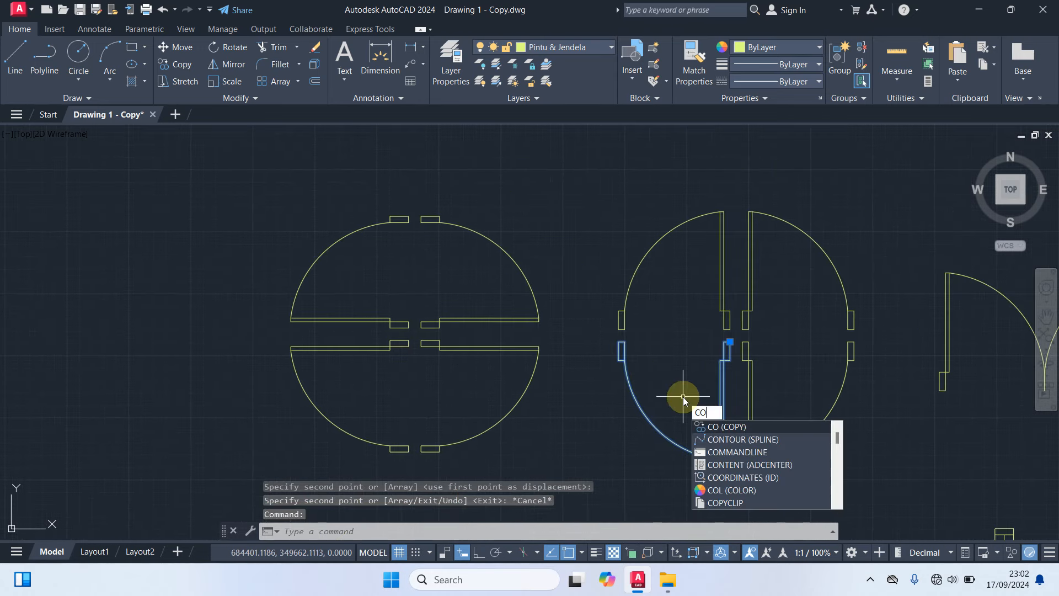
{"action": "key", "text": "Return"}
{"action": "scroll", "coordinate": [709, 371], "scroll_direction": "up", "scroll_amount": 4}
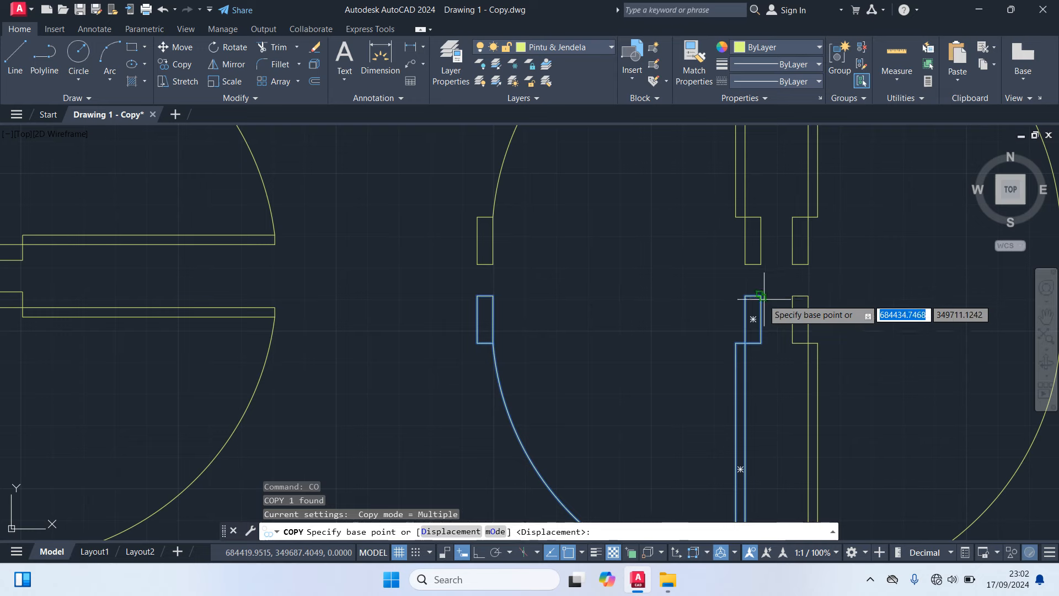
{"action": "left_click", "coordinate": [746, 298]}
{"action": "scroll", "coordinate": [568, 403], "scroll_direction": "down", "scroll_amount": 6}
{"action": "scroll", "coordinate": [401, 375], "scroll_direction": "up", "scroll_amount": 6}
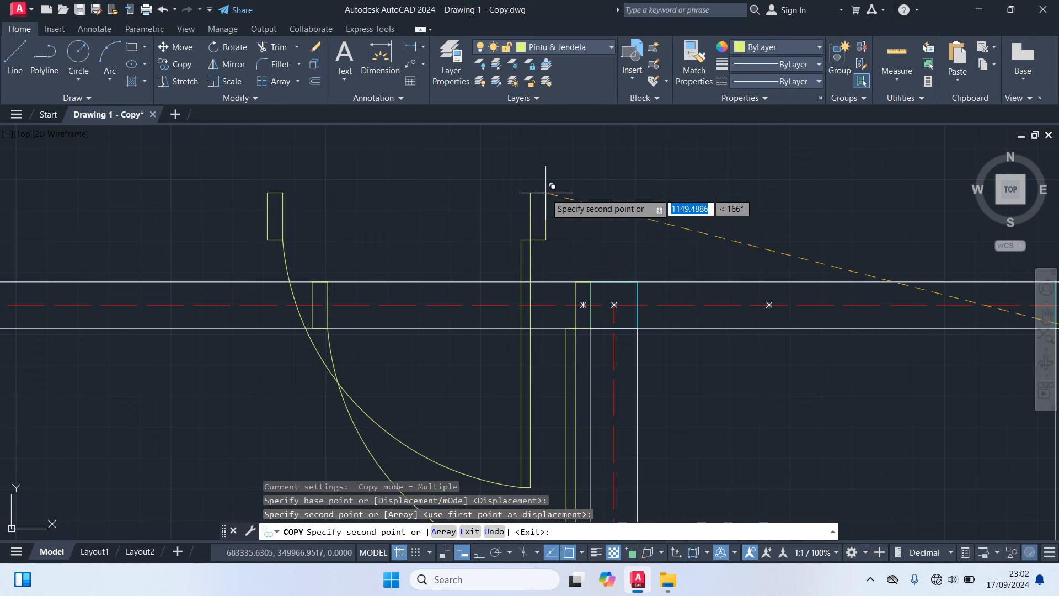
{"action": "key", "text": "Escape"}
{"action": "scroll", "coordinate": [386, 178], "scroll_direction": "down", "scroll_amount": 6}
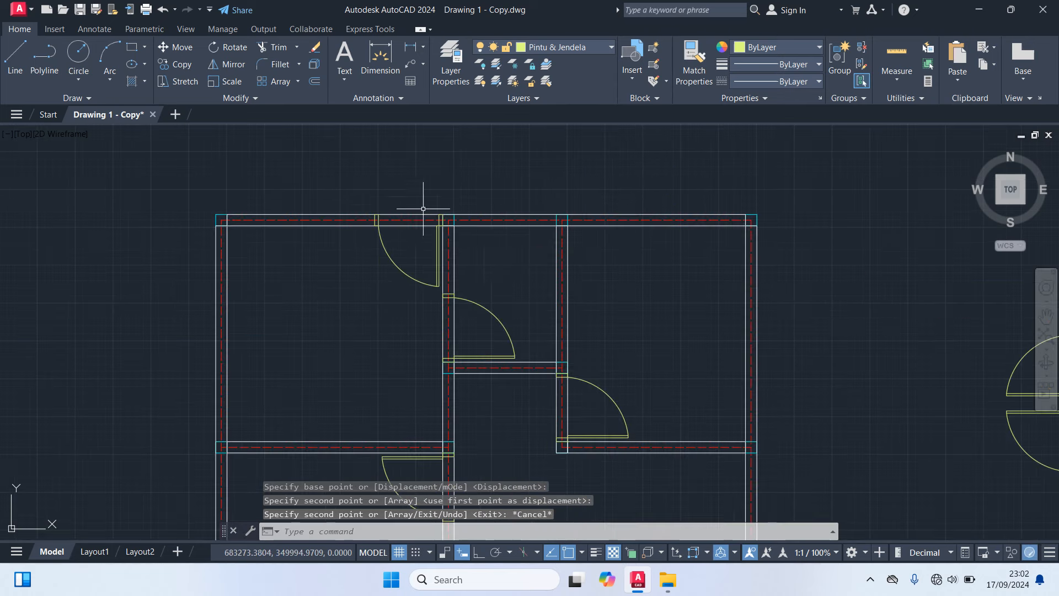
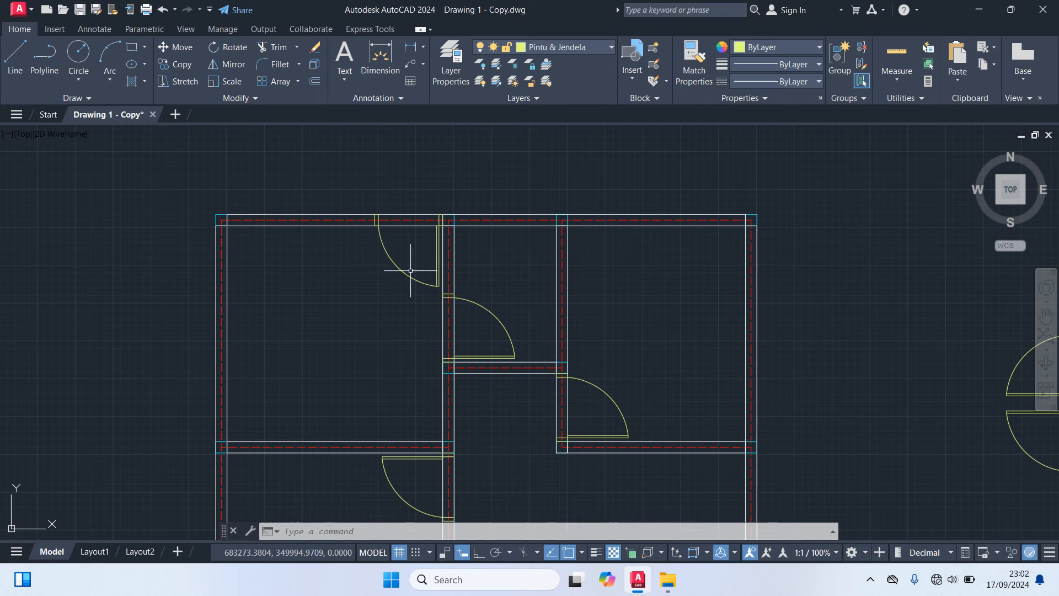
Delete the door just placed in the upper-left room's top wall.
{"action": "left_click", "coordinate": [395, 263]}
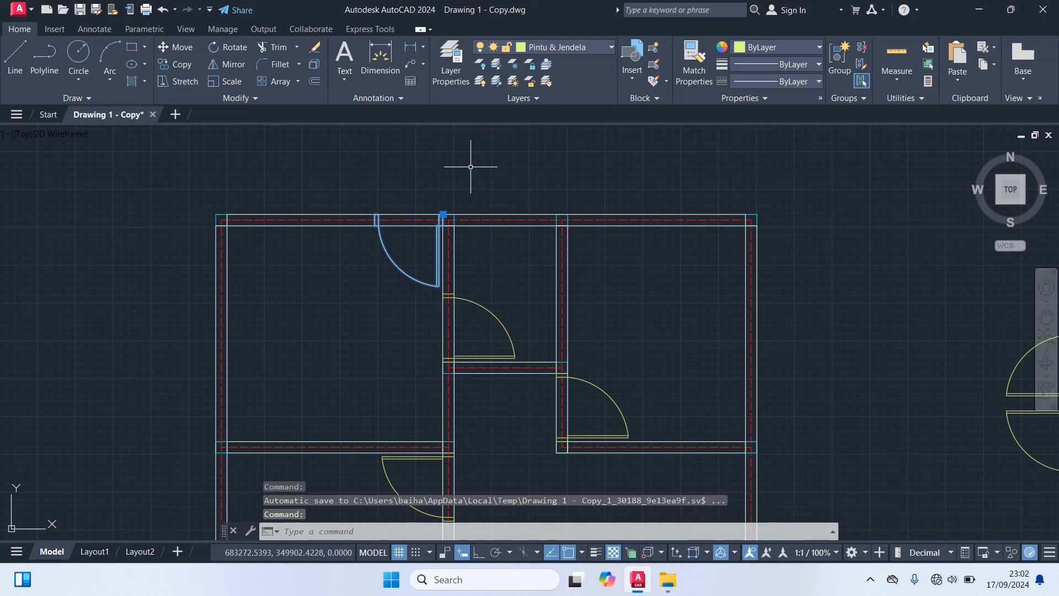
{"action": "key", "text": "Delete"}
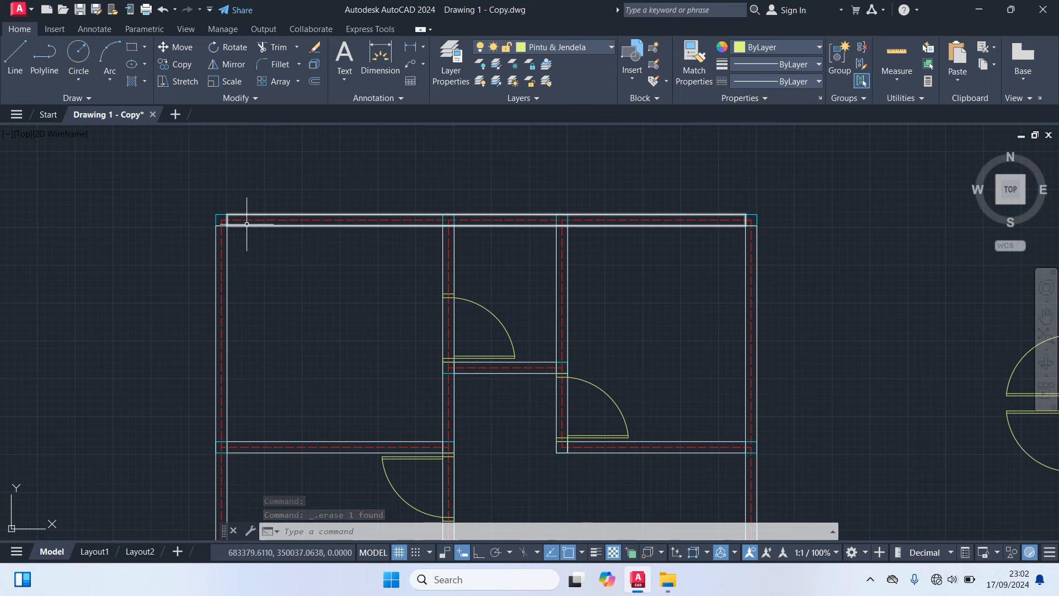
Copy the second door group's lower-right door into the upper-left room's top wall, directly right of the outer corner column.
{"action": "scroll", "coordinate": [580, 241], "scroll_direction": "down", "scroll_amount": 3}
{"action": "middle_click_drag", "start_coordinate": [579, 241], "coordinate": [404, 241]}
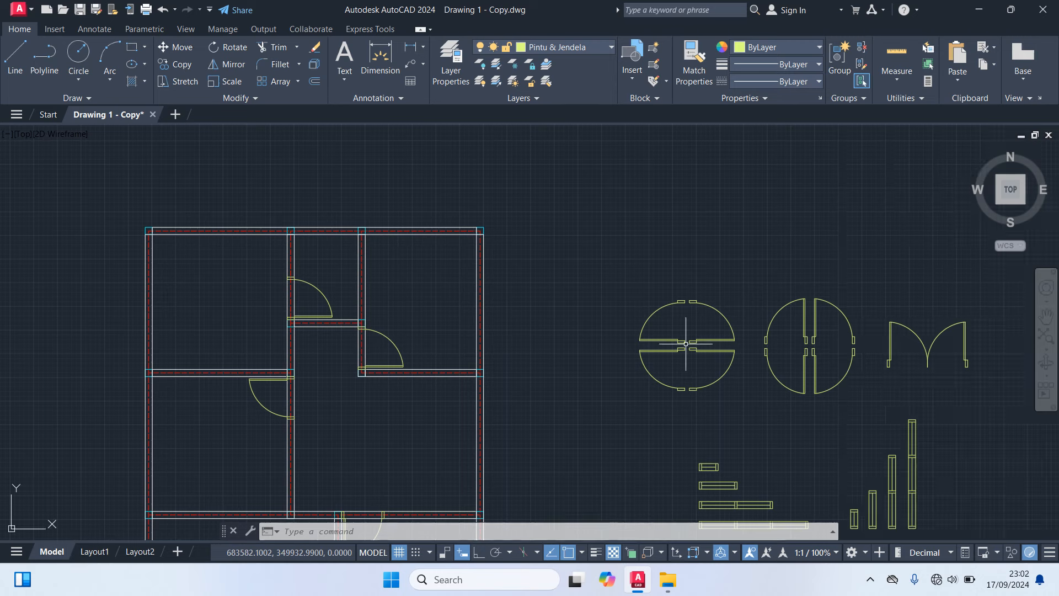
{"action": "left_click", "coordinate": [844, 380]}
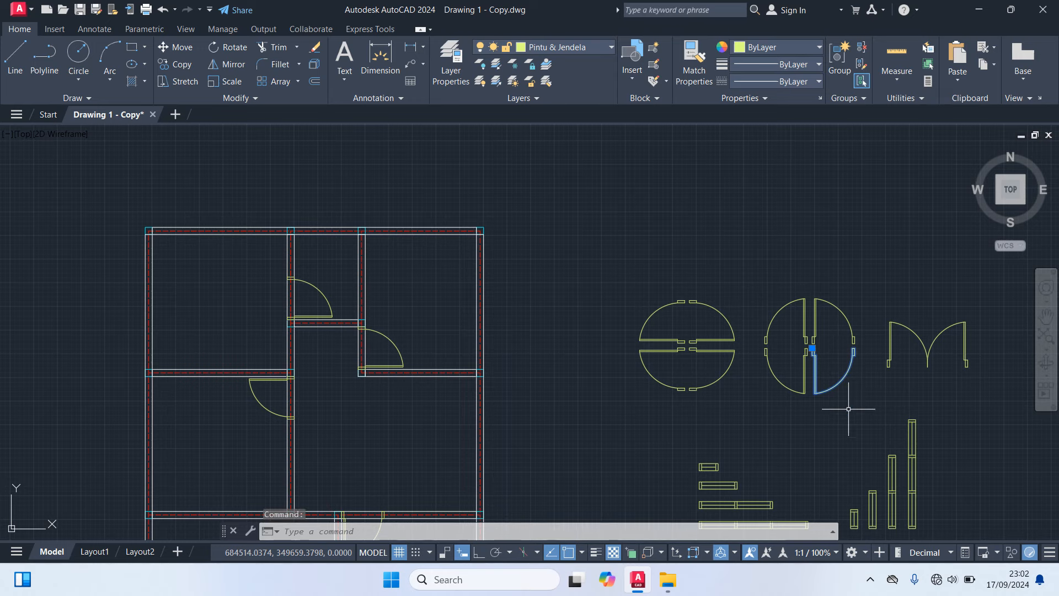
{"action": "type", "text": "co"}
{"action": "key", "text": "Return"}
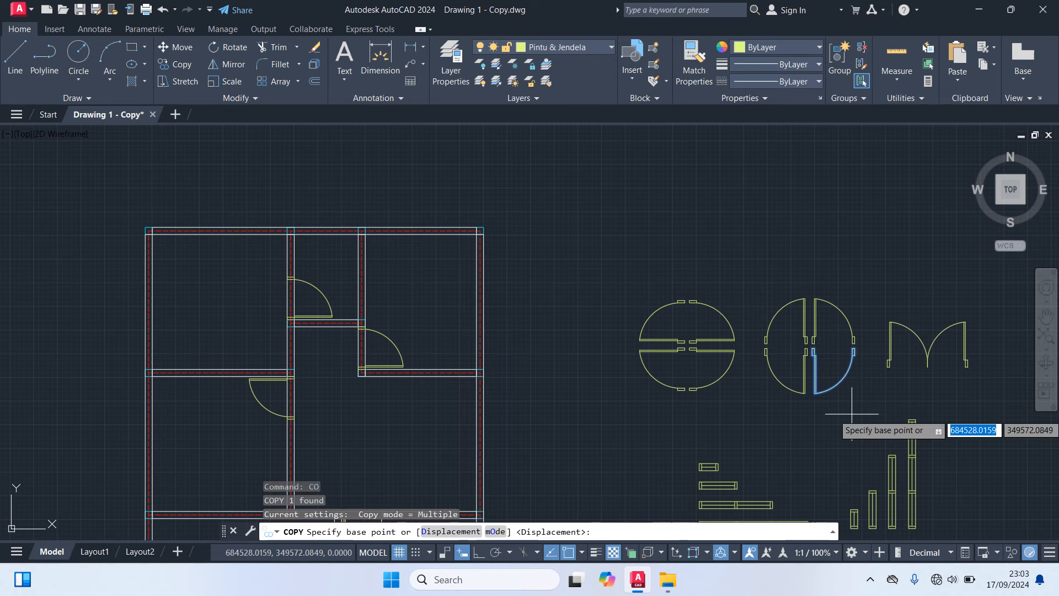
{"action": "scroll", "coordinate": [832, 395], "scroll_direction": "up", "scroll_amount": 8}
{"action": "middle_click_drag", "start_coordinate": [716, 281], "coordinate": [743, 430]}
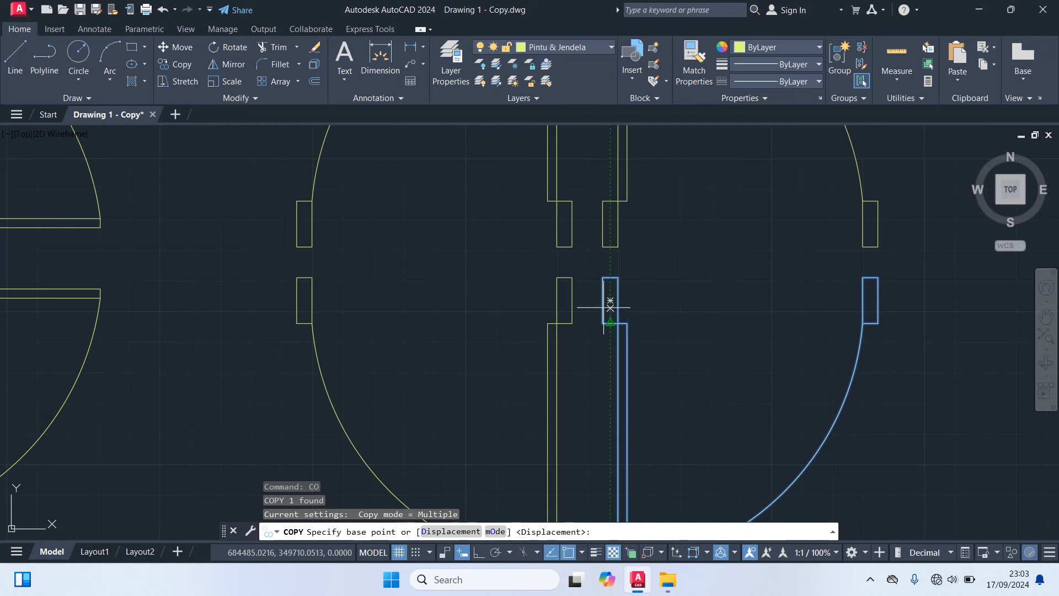
{"action": "left_click", "coordinate": [611, 307]}
{"action": "scroll", "coordinate": [601, 353], "scroll_direction": "down", "scroll_amount": 8}
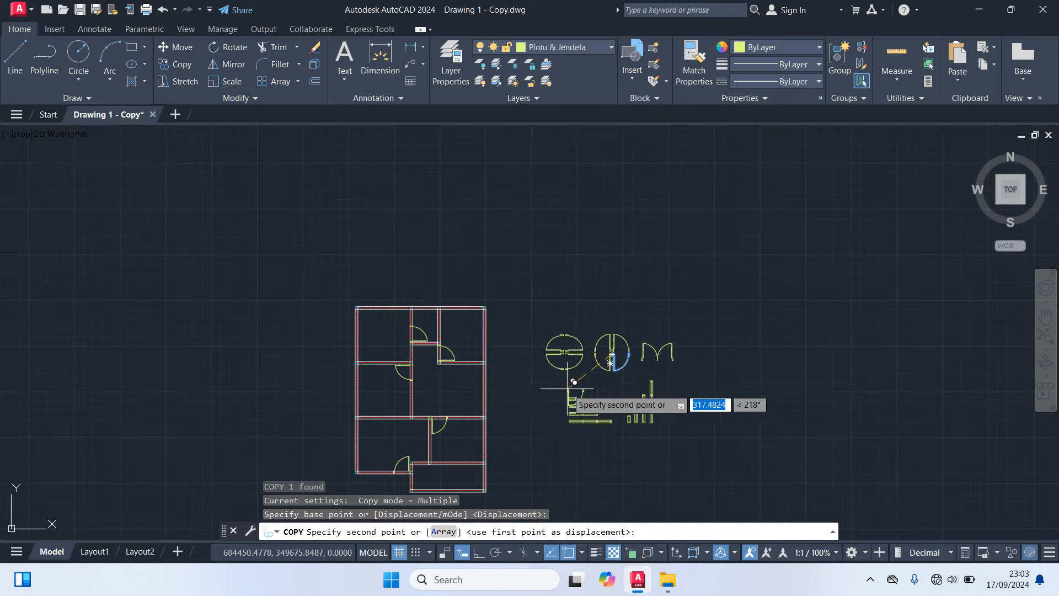
{"action": "scroll", "coordinate": [366, 308], "scroll_direction": "up", "scroll_amount": 6}
{"action": "middle_click_drag", "start_coordinate": [371, 300], "coordinate": [446, 363]}
{"action": "scroll", "coordinate": [446, 358], "scroll_direction": "up", "scroll_amount": 4}
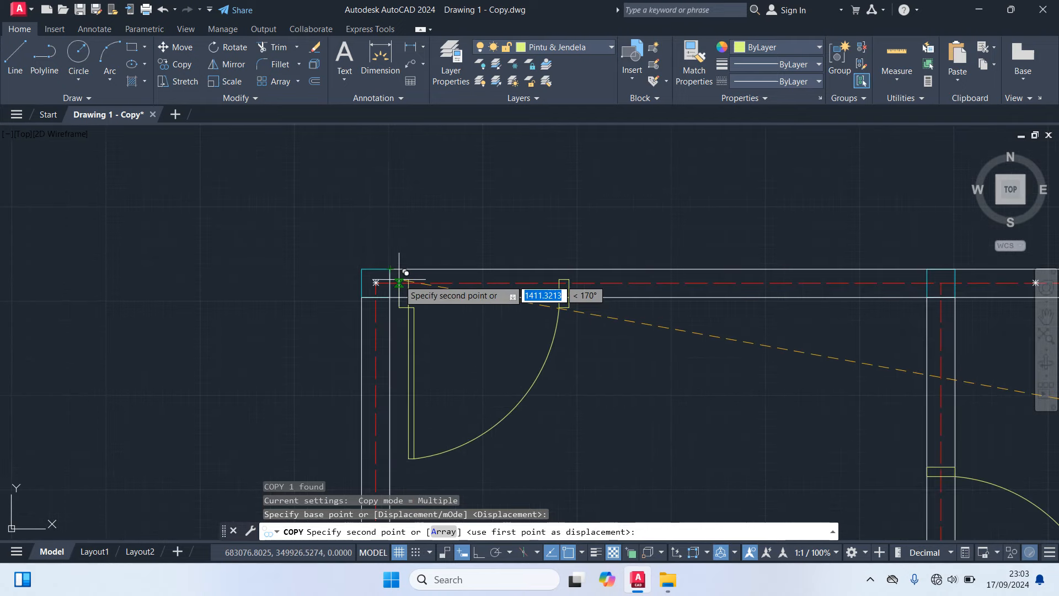
{"action": "scroll", "coordinate": [399, 282], "scroll_direction": "up", "scroll_amount": 4}
{"action": "scroll", "coordinate": [407, 265], "scroll_direction": "down", "scroll_amount": 8}
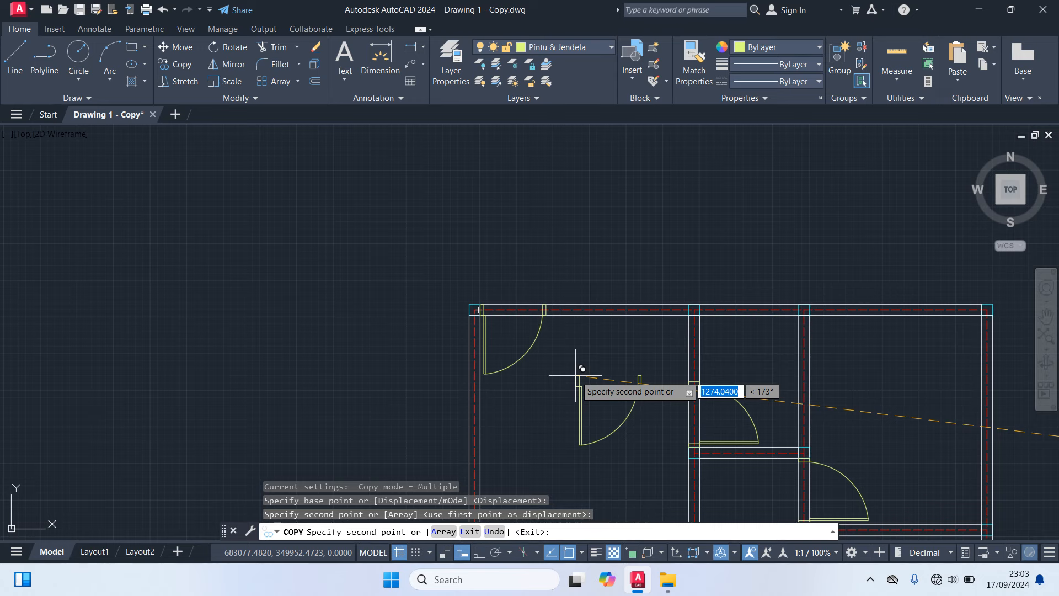
{"action": "key", "text": "Escape"}
Copy the horizontal two-panel window to just below the lower-left room's bottom wall, left of its door.
{"action": "scroll", "coordinate": [575, 375], "scroll_direction": "down", "scroll_amount": 2}
{"action": "middle_click_drag", "start_coordinate": [577, 354], "coordinate": [502, 231]}
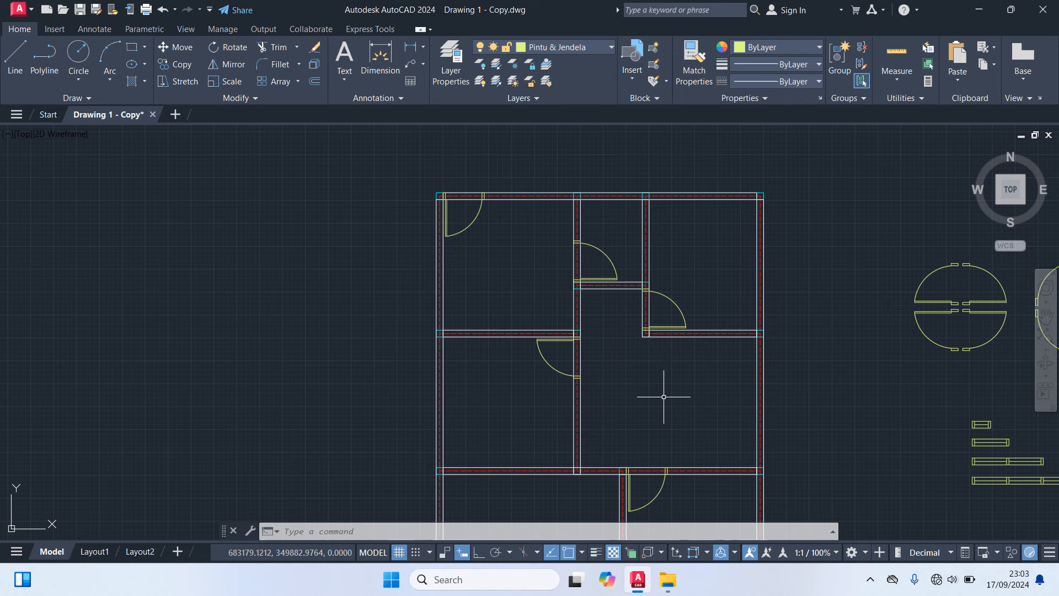
{"action": "middle_click_drag", "start_coordinate": [663, 397], "coordinate": [500, 335]}
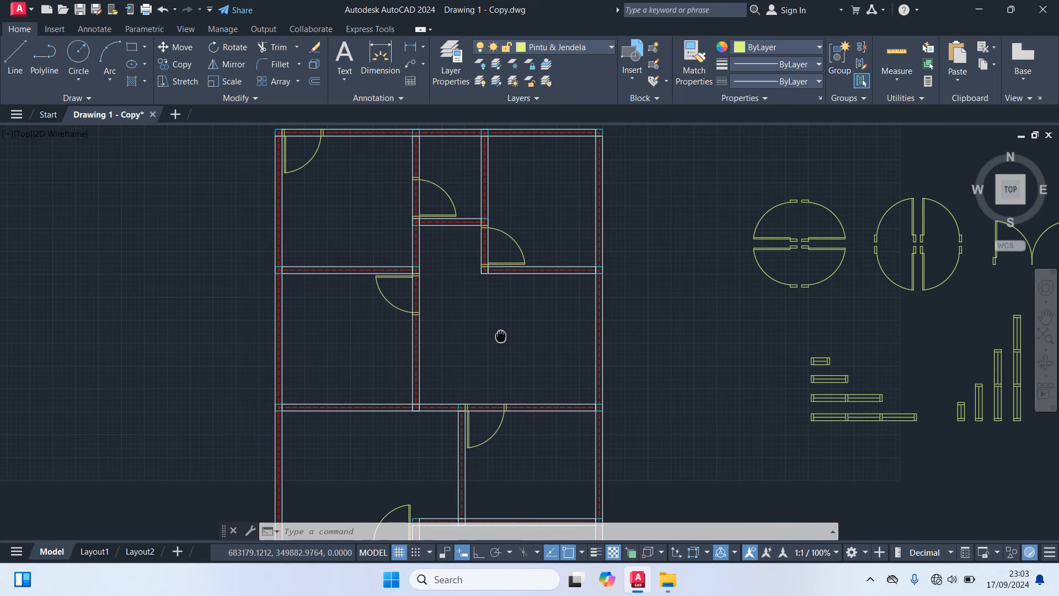
{"action": "middle_click_drag", "start_coordinate": [500, 336], "coordinate": [529, 252]}
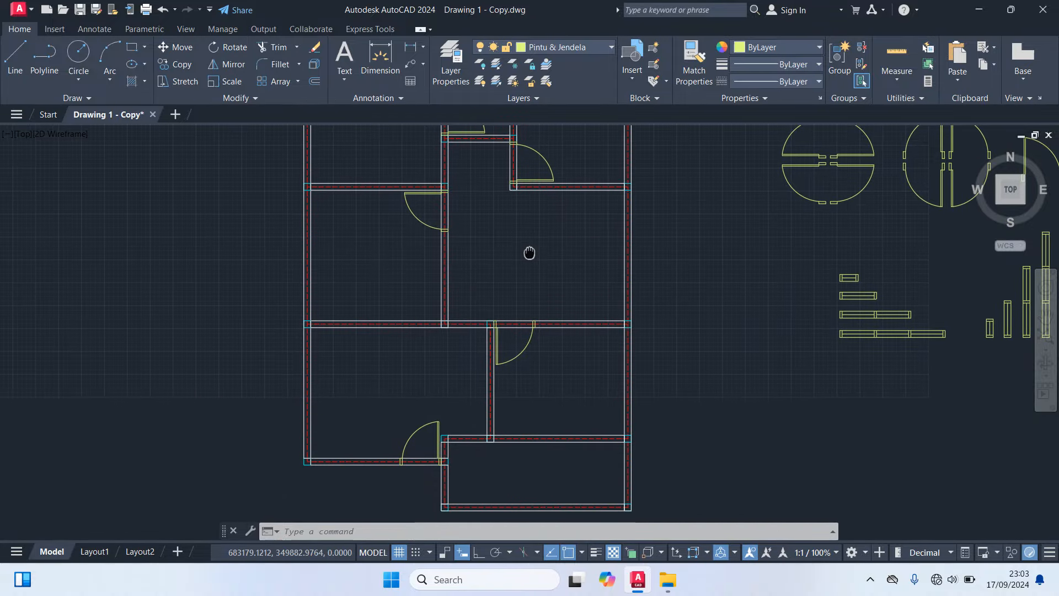
{"action": "middle_click_drag", "start_coordinate": [848, 392], "coordinate": [762, 385]}
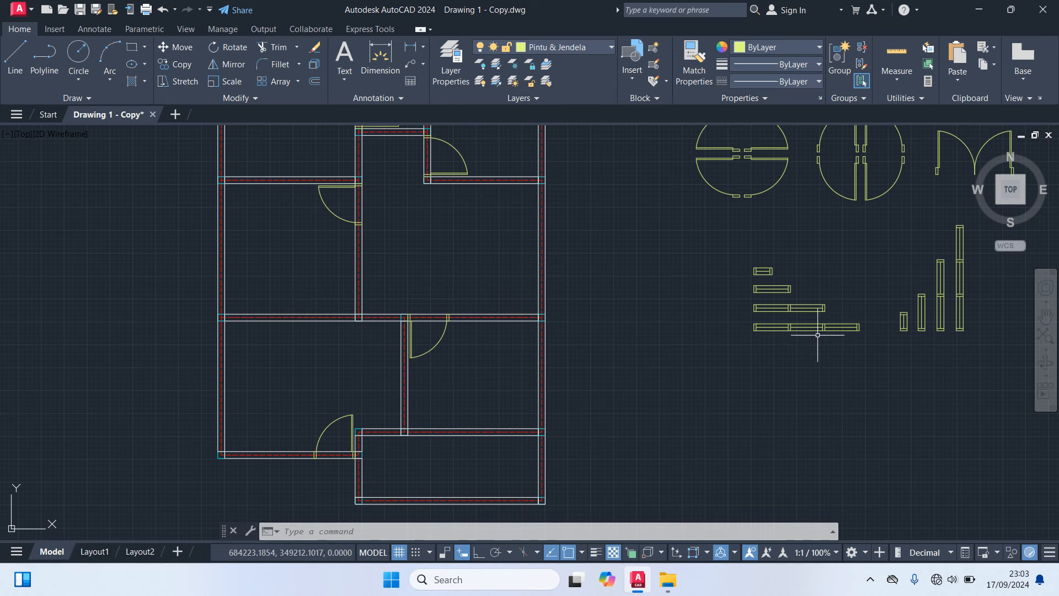
{"action": "left_click", "coordinate": [807, 308]}
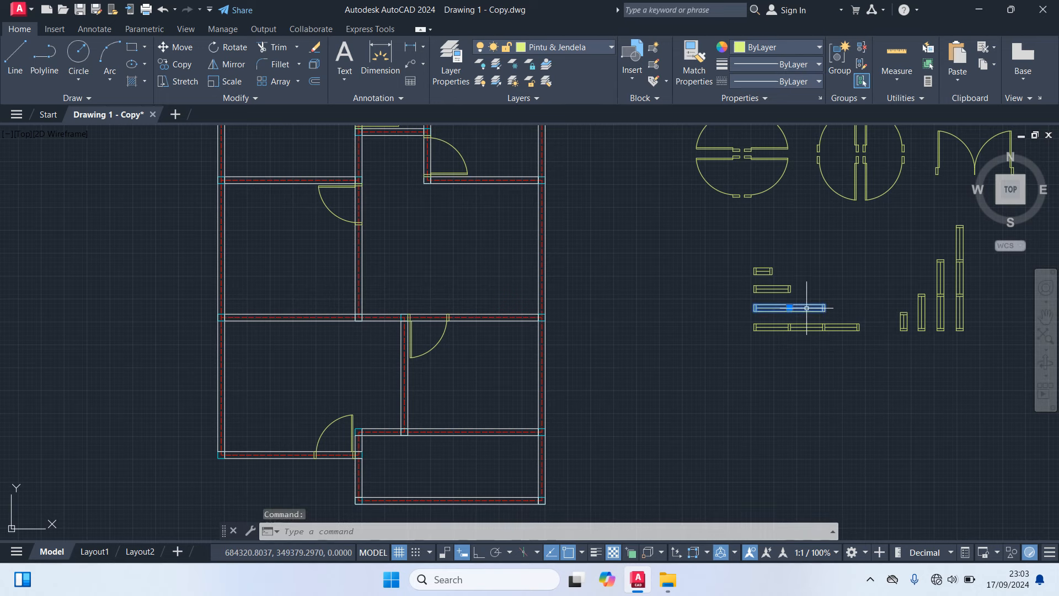
{"action": "type", "text": "co"}
{"action": "key", "text": "Return"}
{"action": "left_click", "coordinate": [790, 308]}
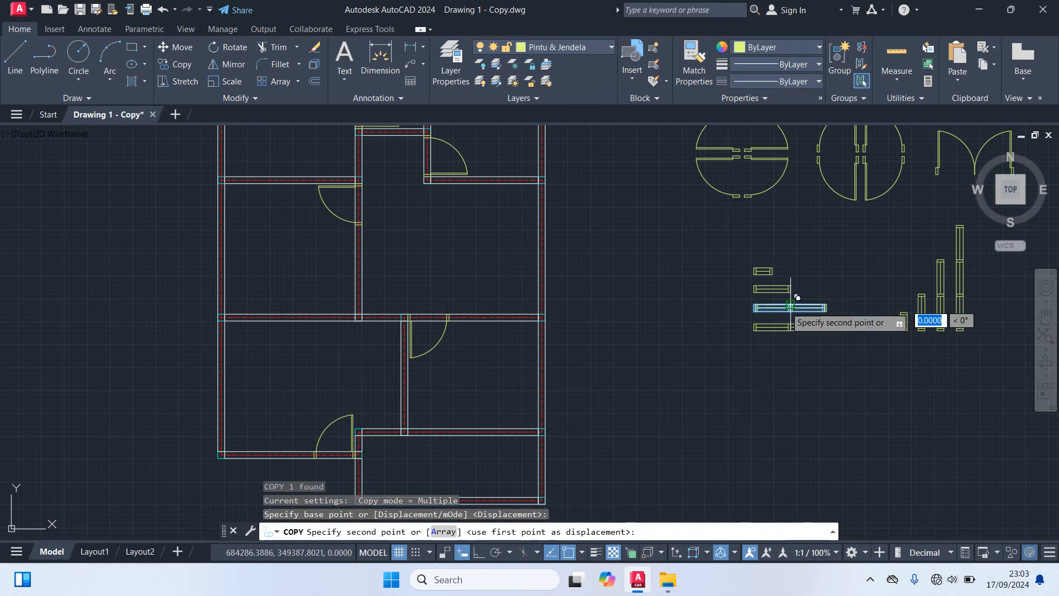
{"action": "middle_click_drag", "start_coordinate": [355, 438], "coordinate": [652, 282]}
{"action": "scroll", "coordinate": [593, 308], "scroll_direction": "up", "scroll_amount": 2}
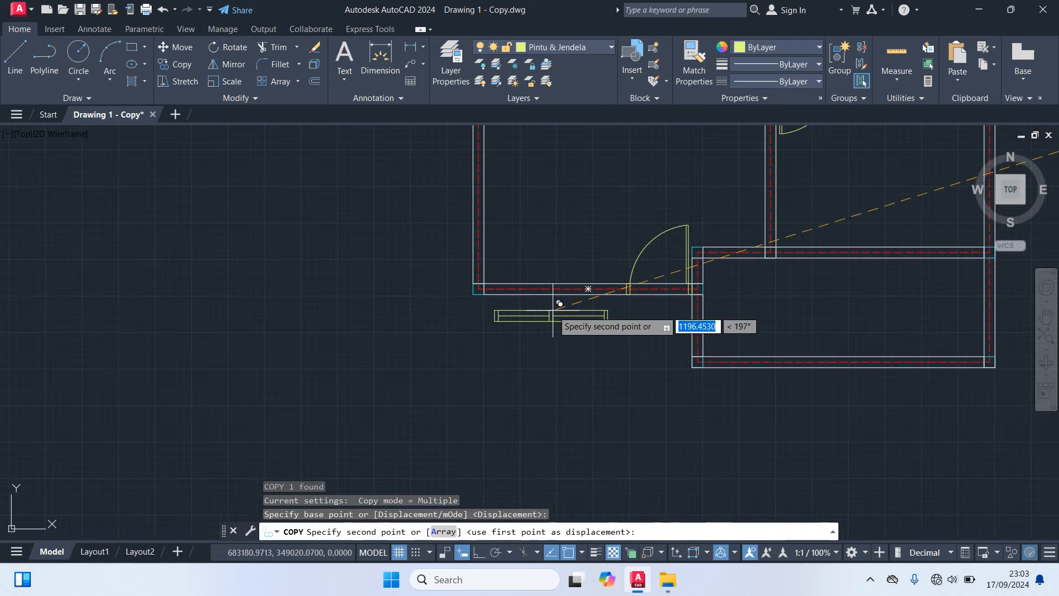
{"action": "left_click", "coordinate": [565, 304]}
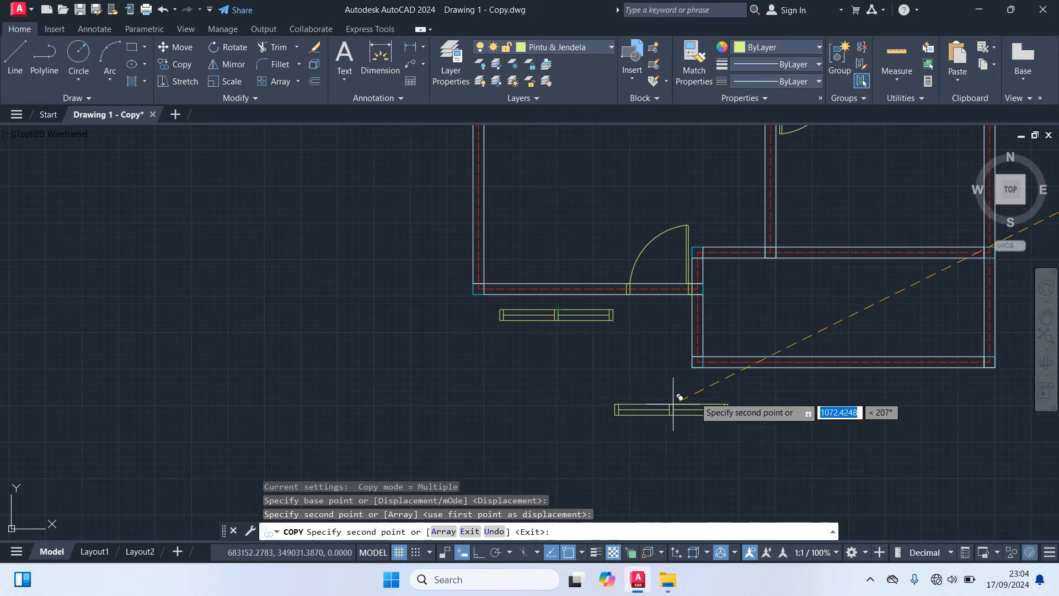
Place further copies of the two-panel window just below the lower-right room's bottom wall and just above the upper-left room's top wall.
{"action": "middle_click_drag", "start_coordinate": [828, 307], "coordinate": [726, 463]}
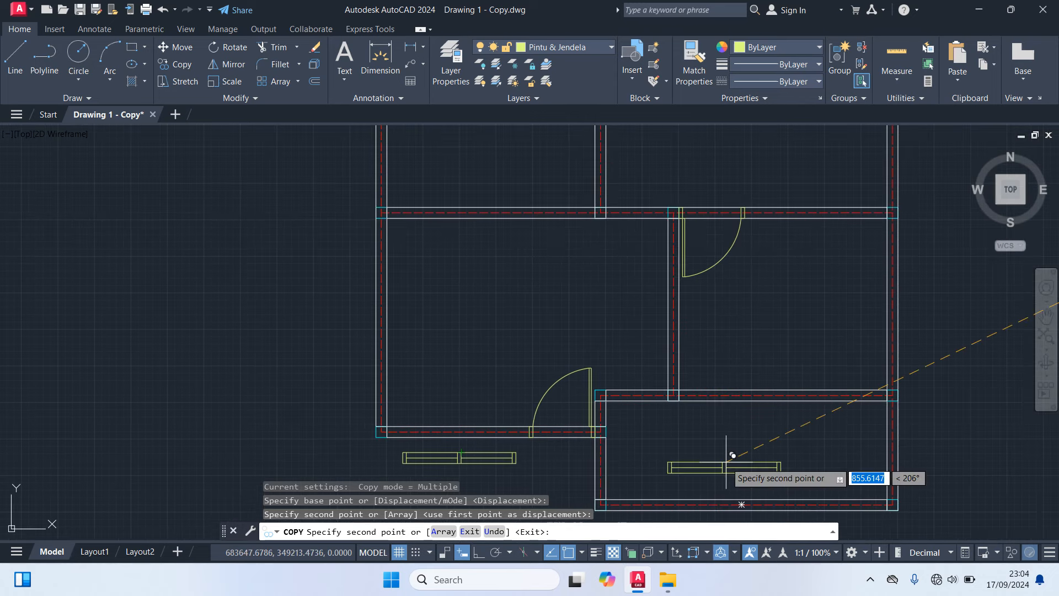
{"action": "scroll", "coordinate": [796, 417], "scroll_direction": "up", "scroll_amount": 2}
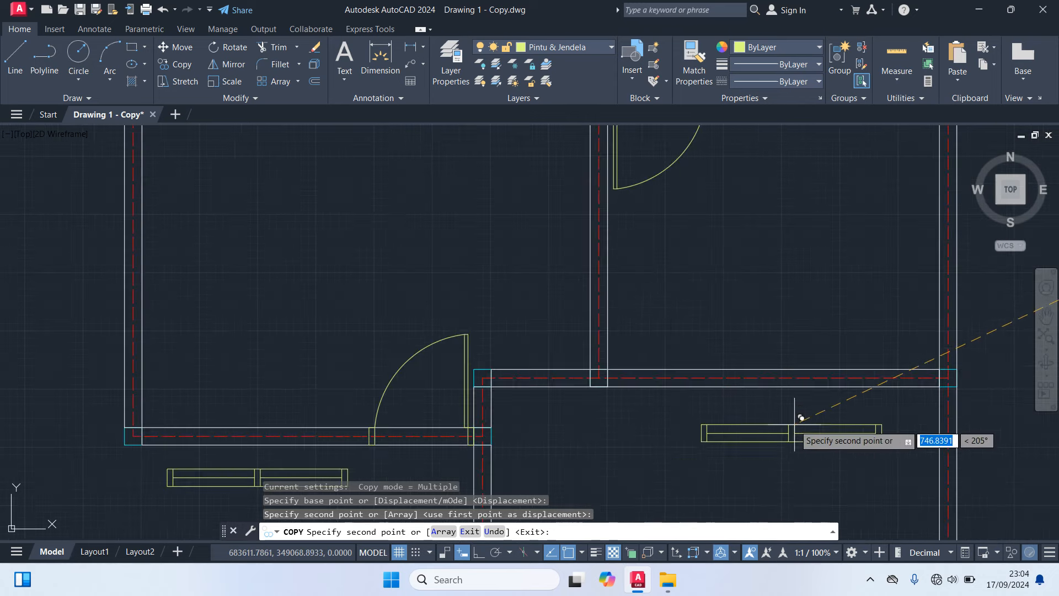
{"action": "left_click", "coordinate": [805, 396]}
{"action": "scroll", "coordinate": [767, 435], "scroll_direction": "down", "scroll_amount": 4}
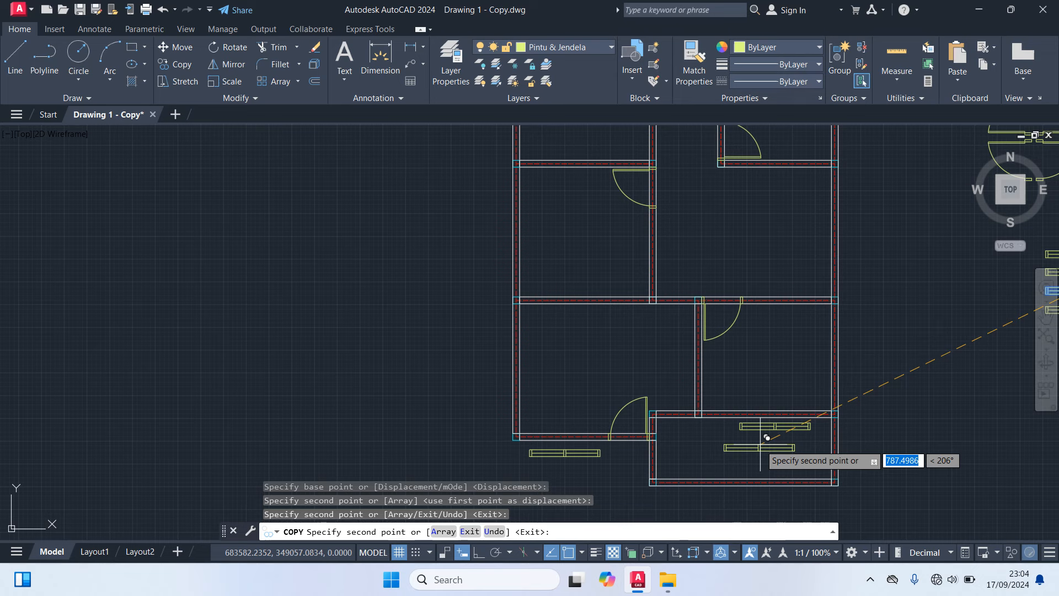
{"action": "scroll", "coordinate": [718, 386], "scroll_direction": "up", "scroll_amount": 5}
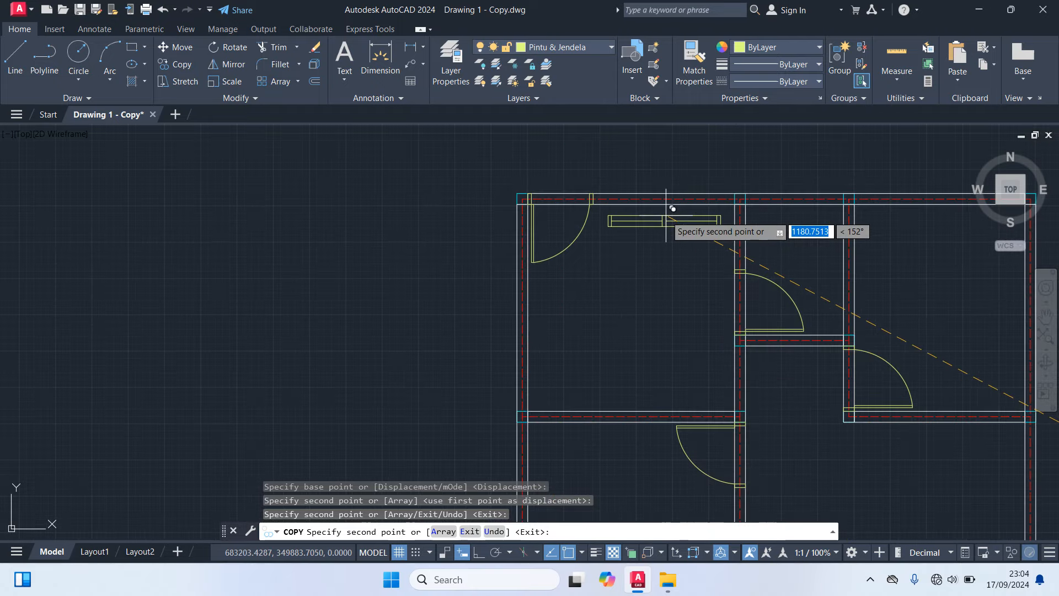
{"action": "left_click", "coordinate": [663, 168]}
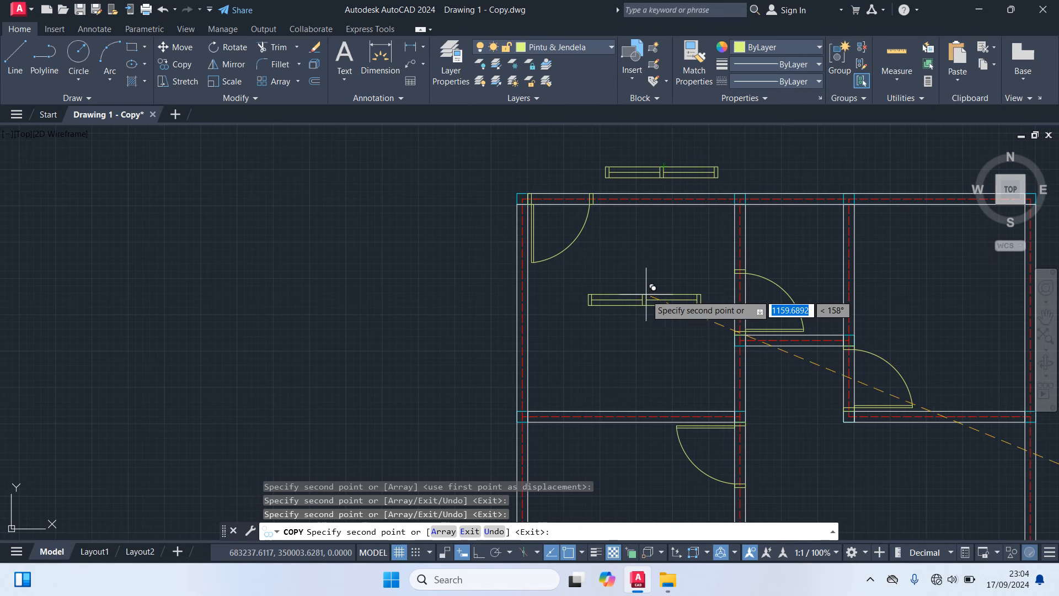
{"action": "key", "text": "Escape"}
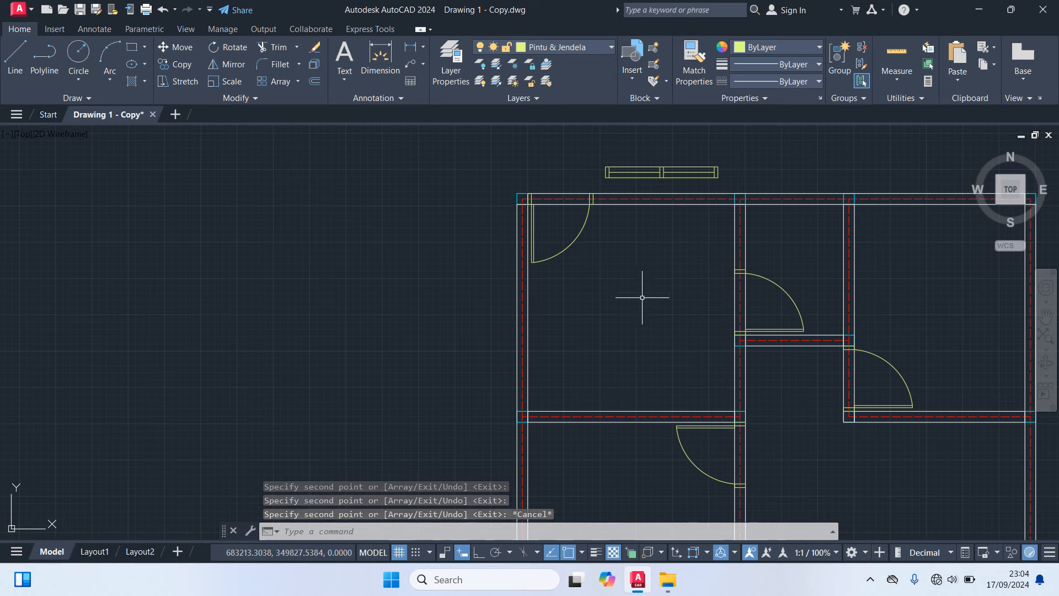
Copy the longer horizontal single-panel window to just above the top-middle room's top wall.
{"action": "scroll", "coordinate": [610, 313], "scroll_direction": "down", "scroll_amount": 4}
{"action": "scroll", "coordinate": [662, 375], "scroll_direction": "up", "scroll_amount": 7}
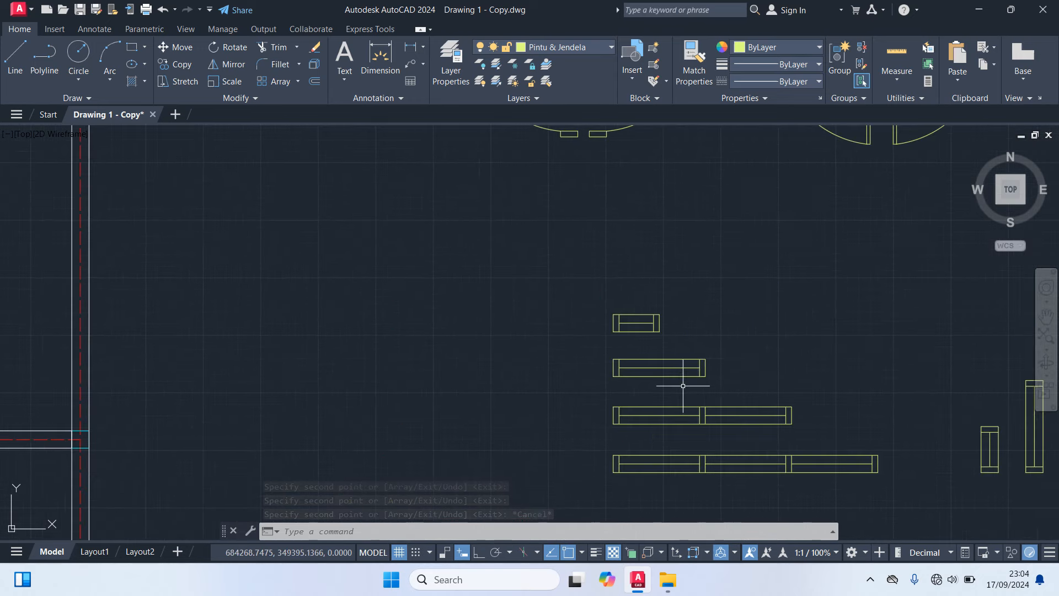
{"action": "left_click", "coordinate": [715, 377]}
{"action": "left_click", "coordinate": [696, 353]}
{"action": "type", "text": "co"}
{"action": "key", "text": "Return"}
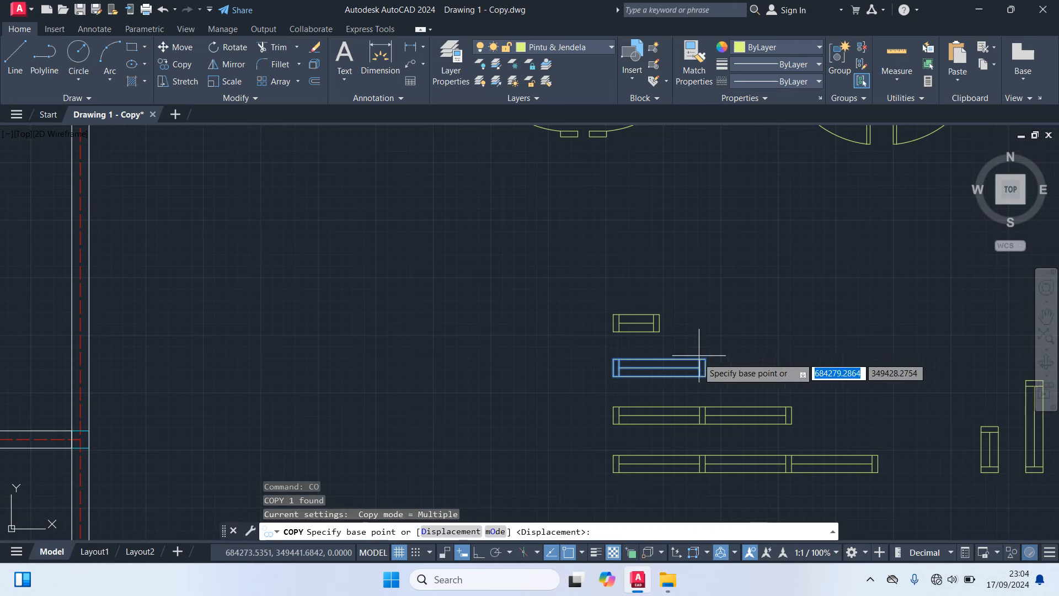
{"action": "left_click", "coordinate": [672, 368]}
{"action": "scroll", "coordinate": [607, 403], "scroll_direction": "down", "scroll_amount": 5}
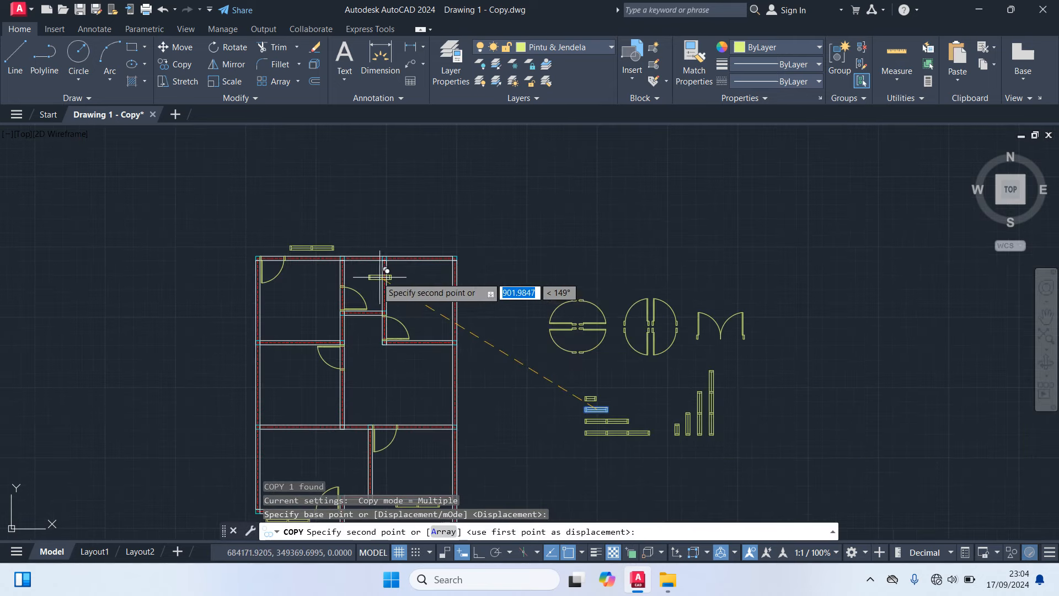
{"action": "scroll", "coordinate": [386, 276], "scroll_direction": "up", "scroll_amount": 2}
{"action": "left_click", "coordinate": [421, 247]}
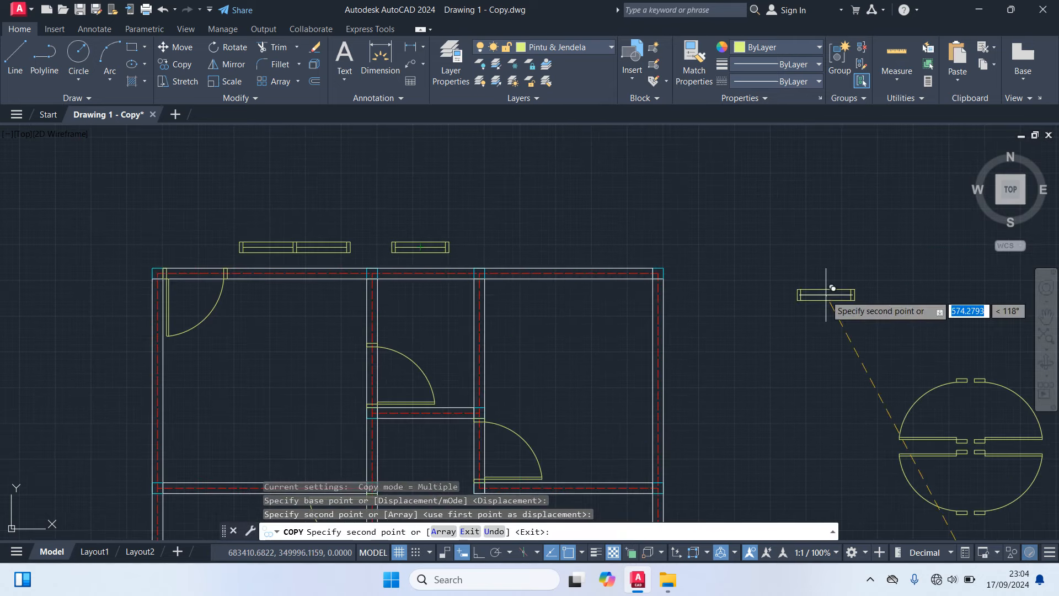
{"action": "key", "text": "Escape"}
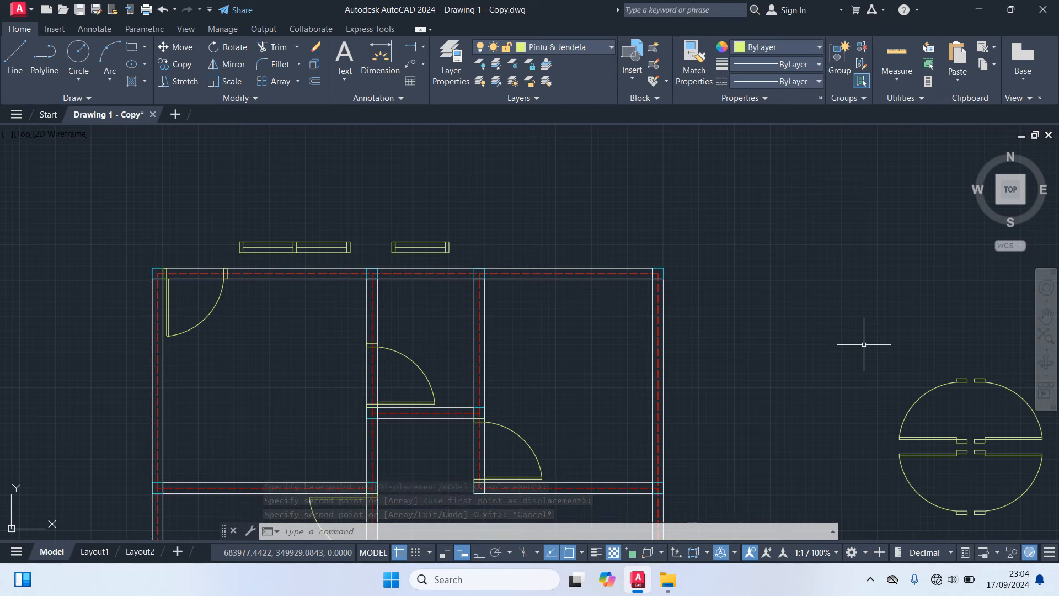
Copy the vertical two-panel window to just outside the right outer walls of the upper-right and middle-right rooms.
{"action": "scroll", "coordinate": [864, 344], "scroll_direction": "down", "scroll_amount": 2}
{"action": "middle_click_drag", "start_coordinate": [894, 347], "coordinate": [609, 242]}
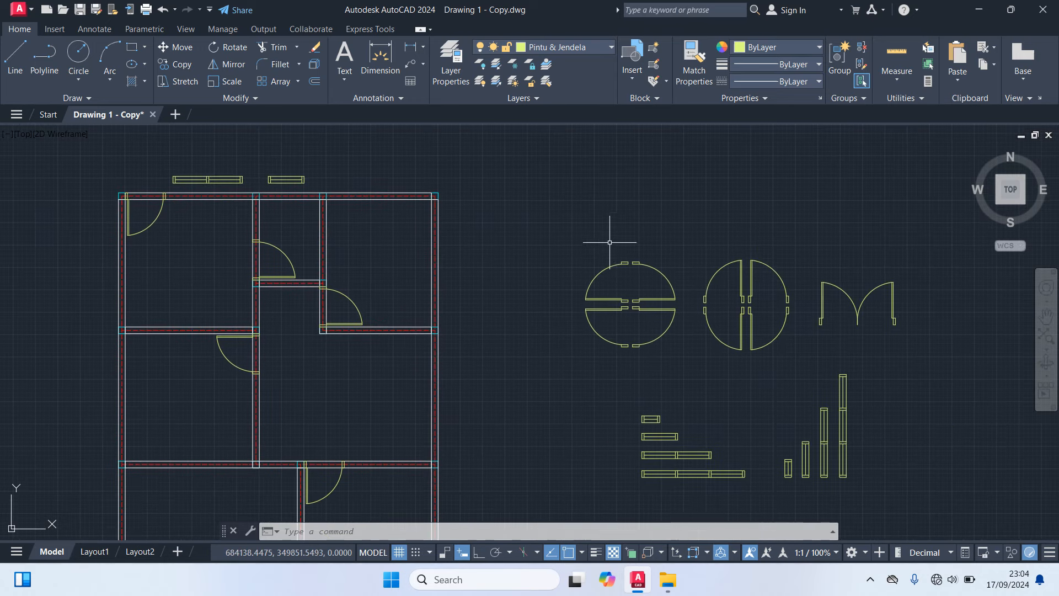
{"action": "scroll", "coordinate": [827, 428], "scroll_direction": "up", "scroll_amount": 4}
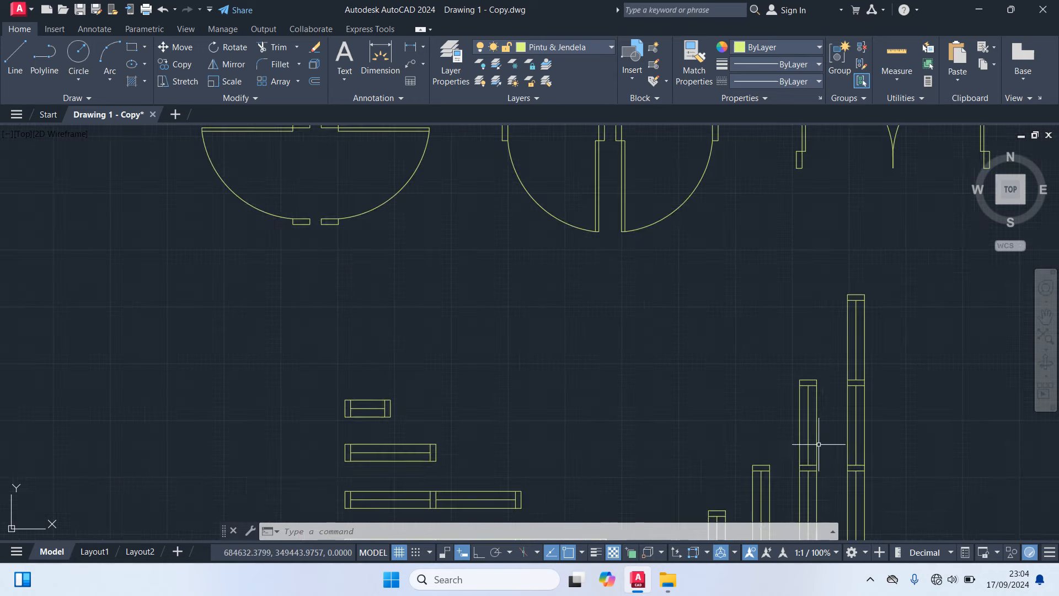
{"action": "left_click", "coordinate": [820, 464]}
{"action": "type", "text": "co"}
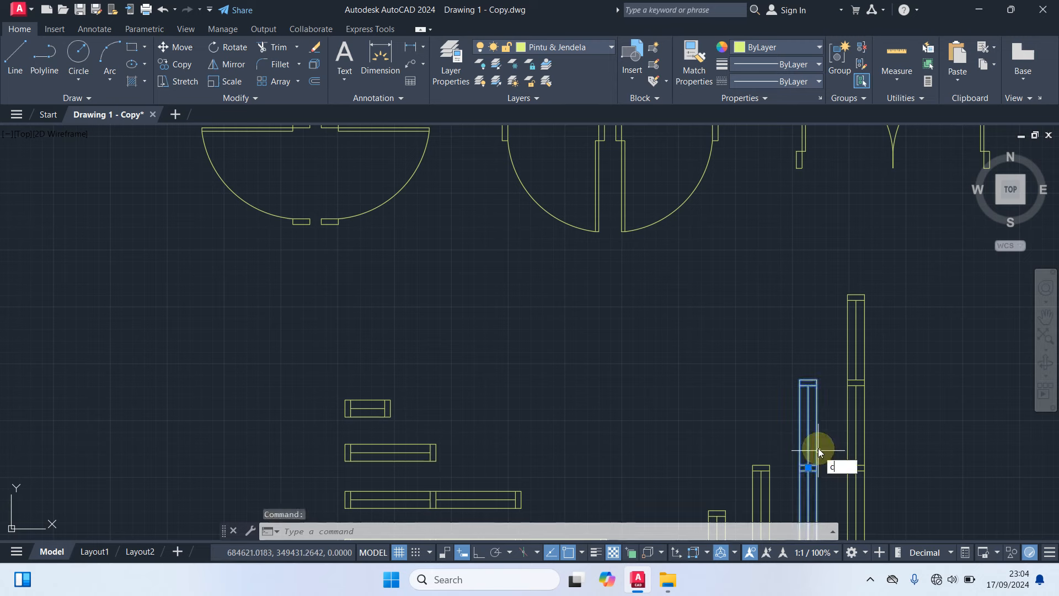
{"action": "key", "text": "Return"}
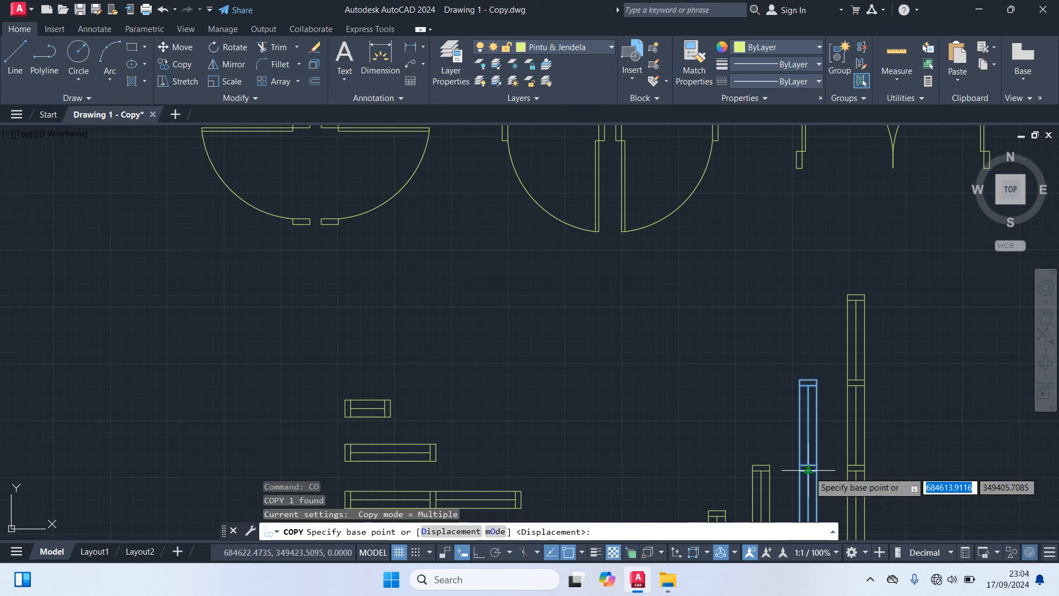
{"action": "left_click", "coordinate": [808, 470]}
{"action": "scroll", "coordinate": [632, 331], "scroll_direction": "down", "scroll_amount": 6}
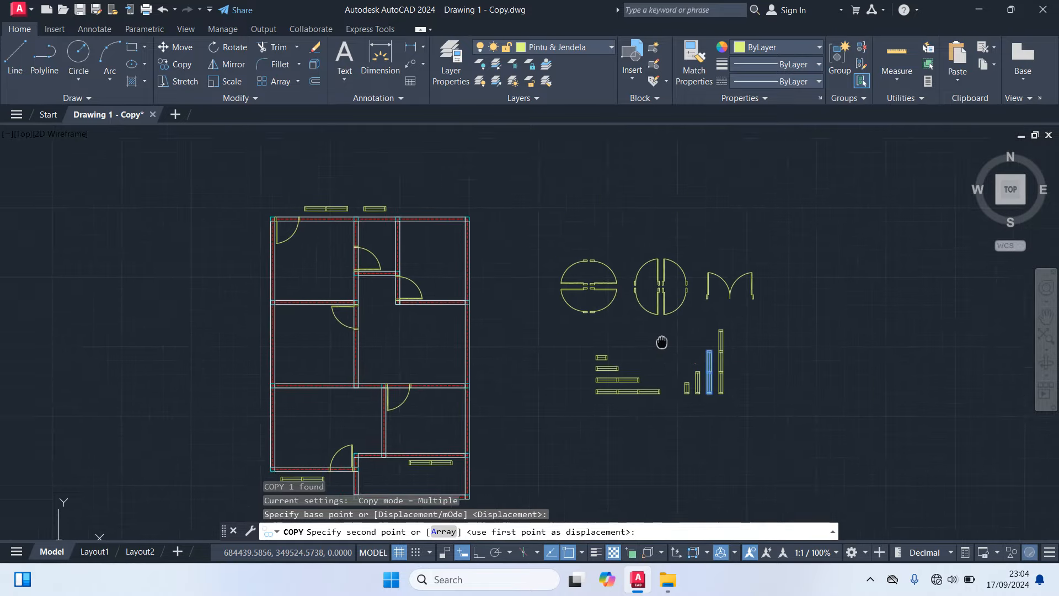
{"action": "middle_click_drag", "start_coordinate": [631, 331], "coordinate": [793, 354]}
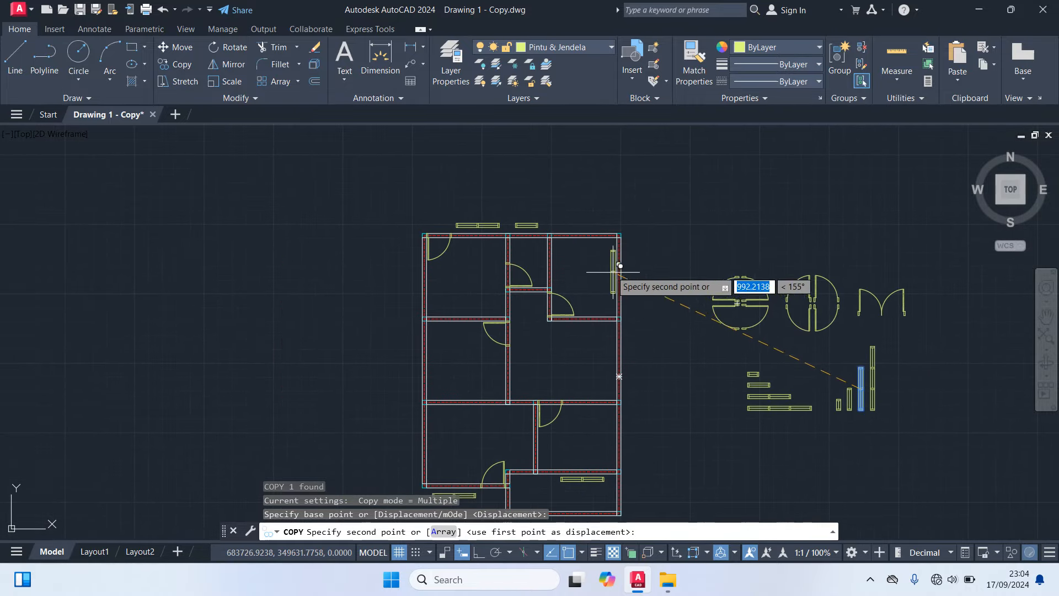
{"action": "left_click", "coordinate": [632, 277]}
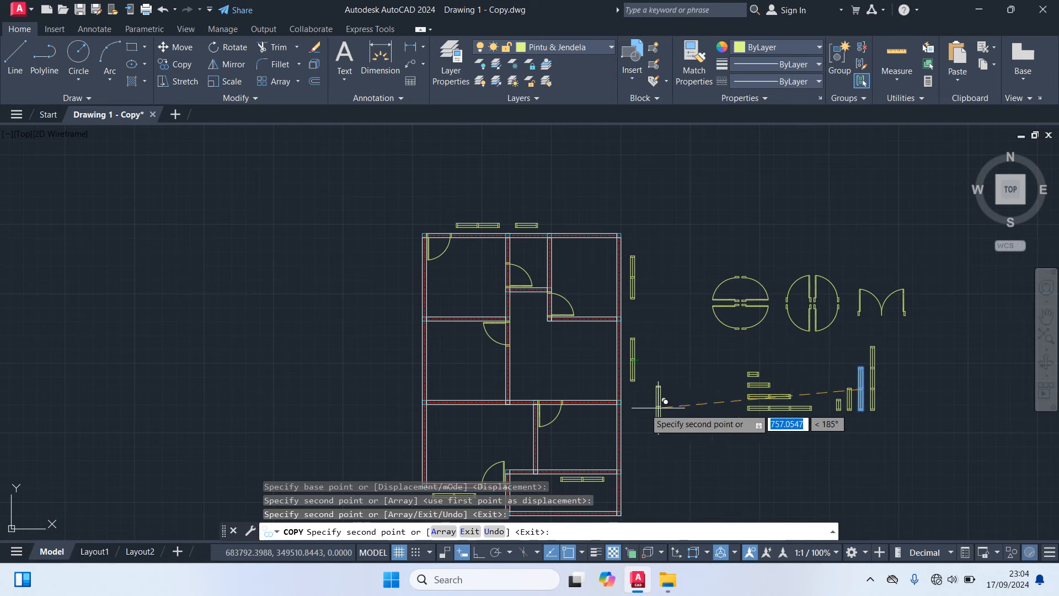
Place another copy of the vertical two-panel window just outside the middle-left room's left outer wall.
{"action": "scroll", "coordinate": [395, 363], "scroll_direction": "up", "scroll_amount": 4}
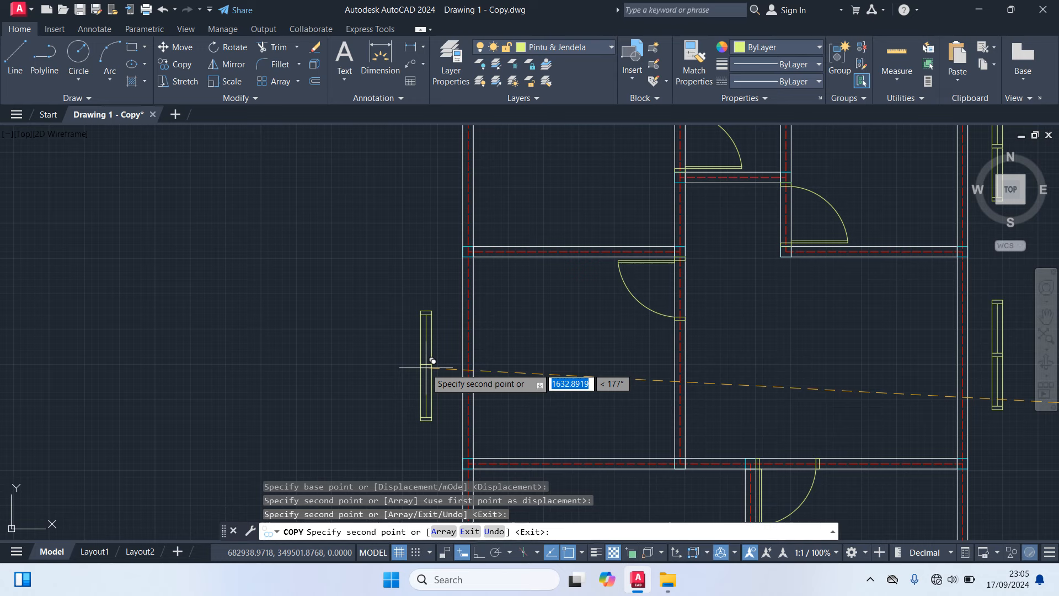
{"action": "left_click", "coordinate": [432, 362]}
{"action": "key", "text": "Escape"}
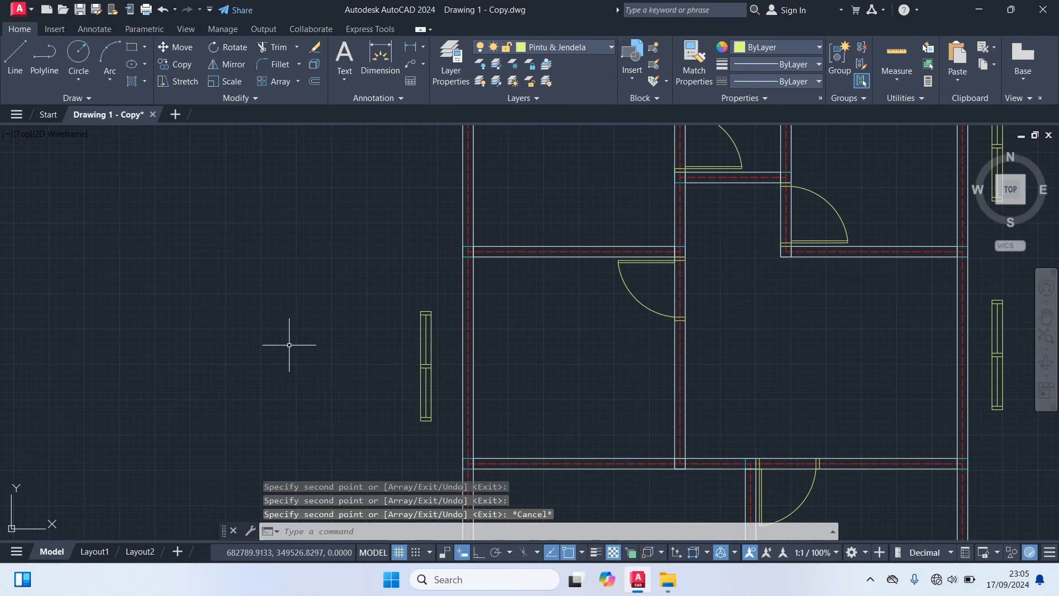
Make Garis As the current layer.
{"action": "scroll", "coordinate": [581, 309], "scroll_direction": "down", "scroll_amount": 5}
{"action": "middle_click_drag", "start_coordinate": [601, 231], "coordinate": [617, 165]}
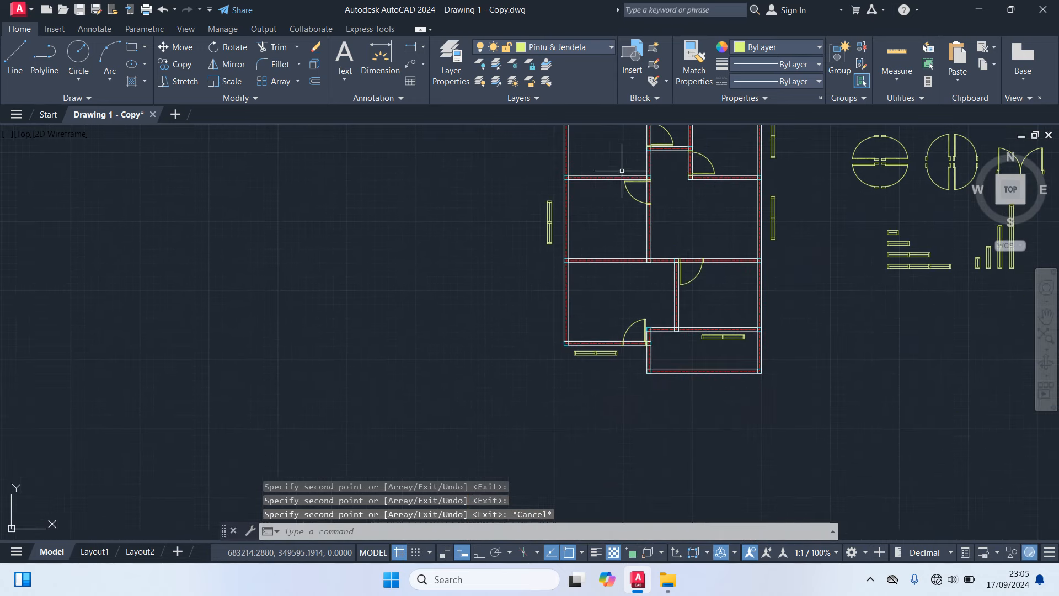
{"action": "scroll", "coordinate": [595, 358], "scroll_direction": "up", "scroll_amount": 5}
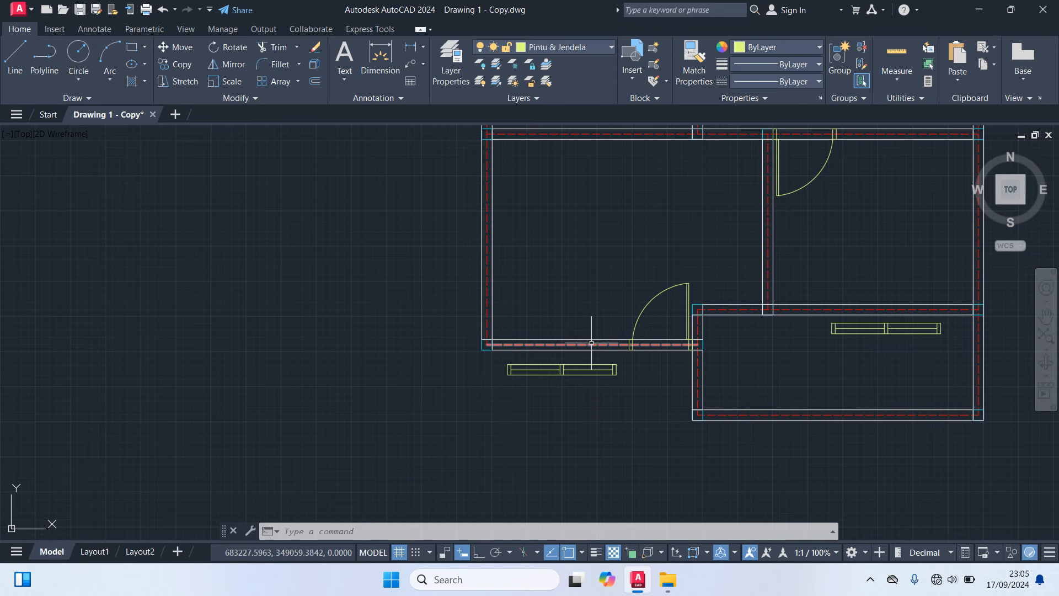
{"action": "scroll", "coordinate": [589, 342], "scroll_direction": "up", "scroll_amount": 2}
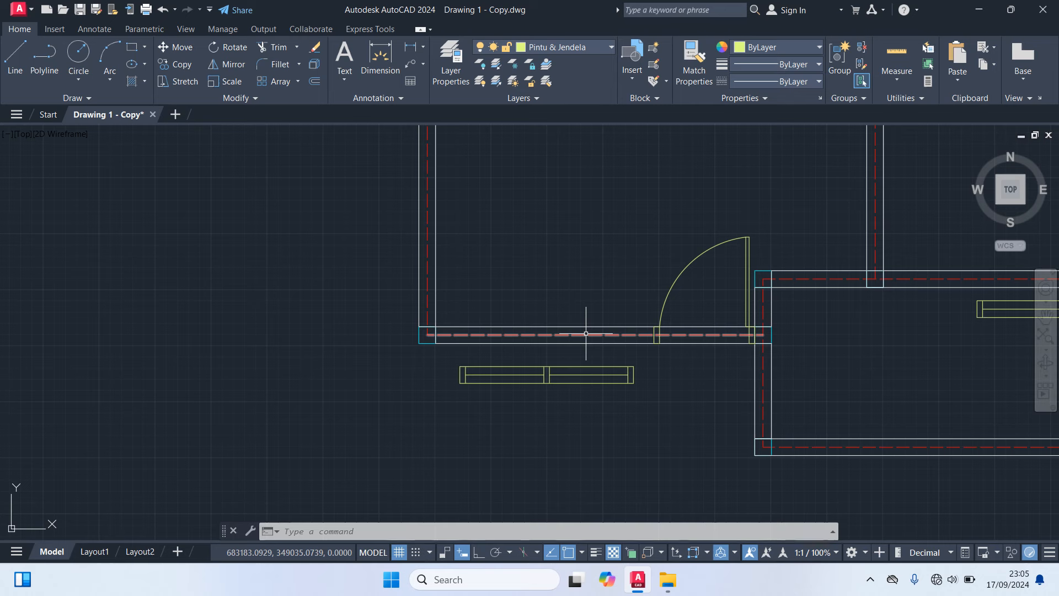
{"action": "left_click", "coordinate": [586, 334]}
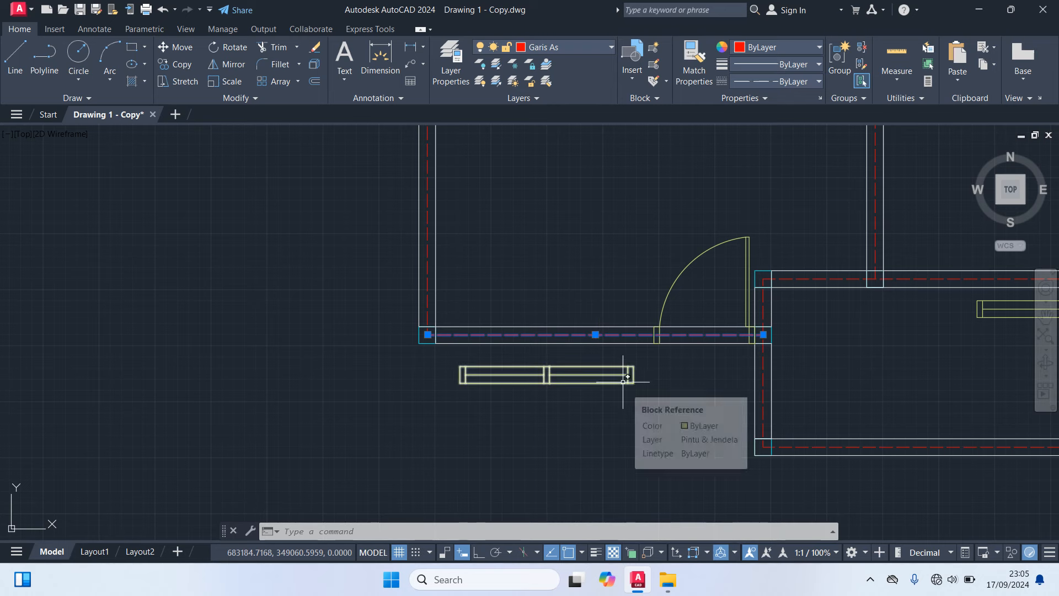
{"action": "key", "text": "Escape"}
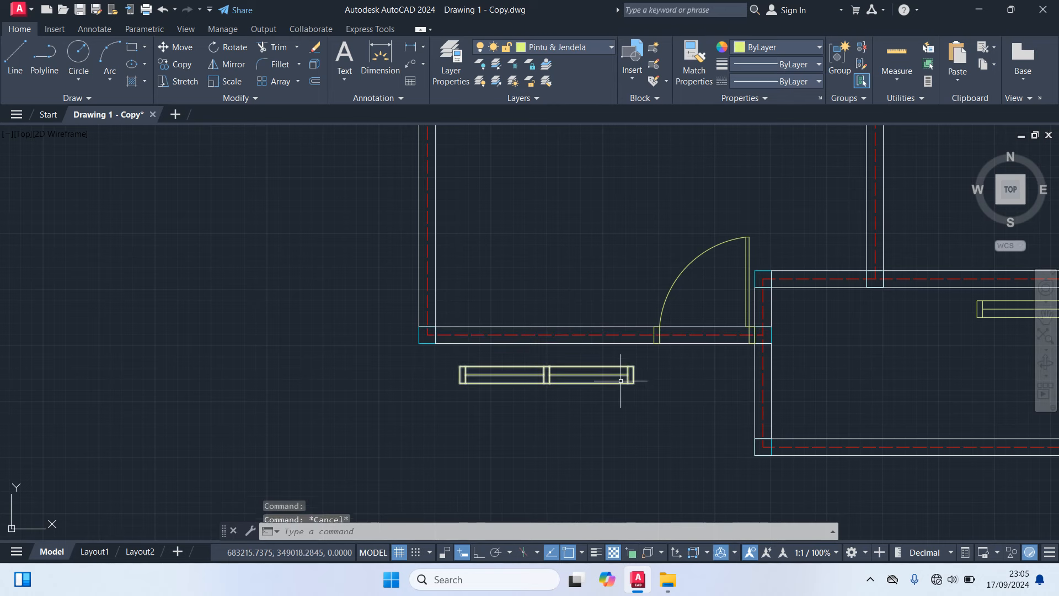
{"action": "left_click", "coordinate": [583, 45]}
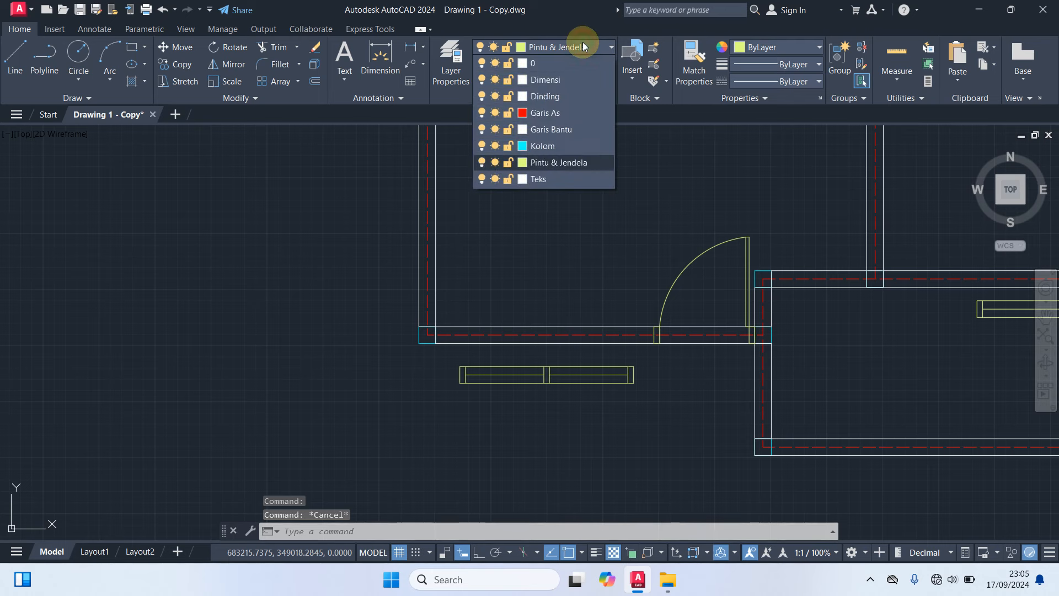
{"action": "left_click", "coordinate": [558, 114]}
Trim the axis lines inside the lower-left room's bottom wall, left of its door, and inside the lower-right room's bottom wall.
{"action": "scroll", "coordinate": [598, 342], "scroll_direction": "up", "scroll_amount": 2}
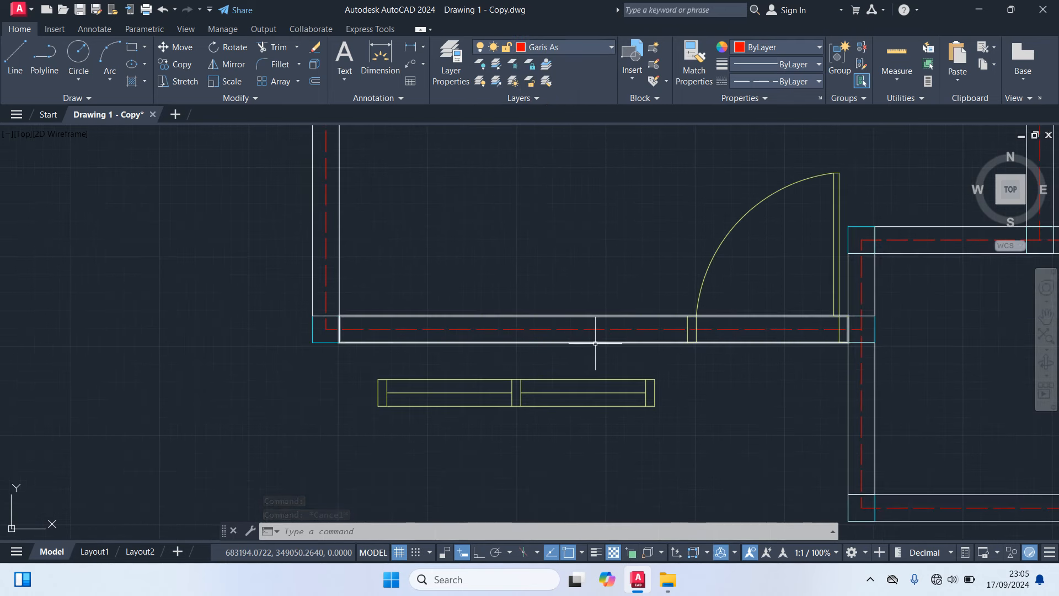
{"action": "type", "text": "tr"}
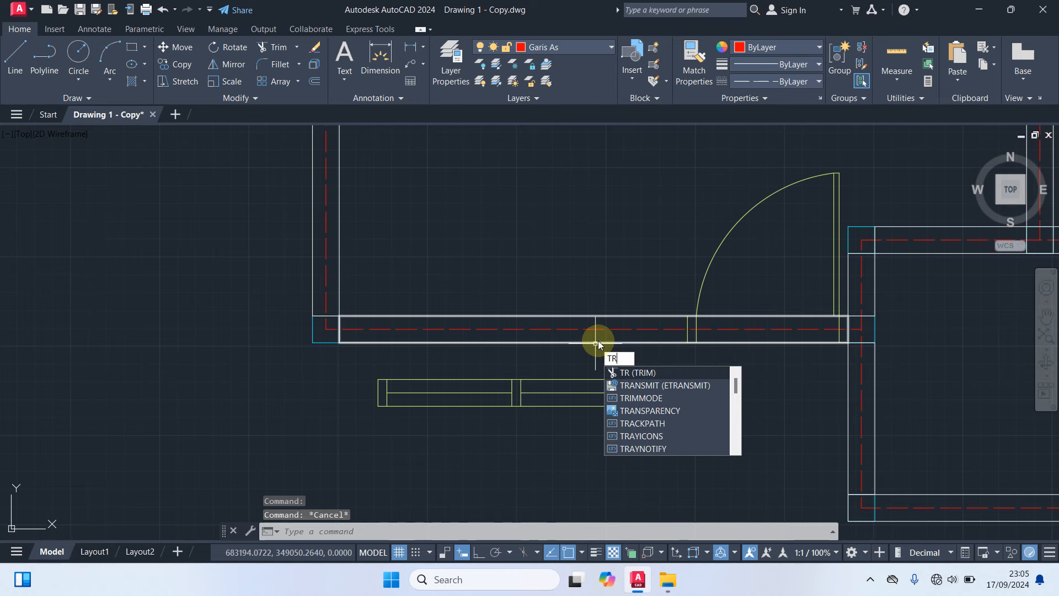
{"action": "key", "text": "Return"}
{"action": "left_click", "coordinate": [597, 329]}
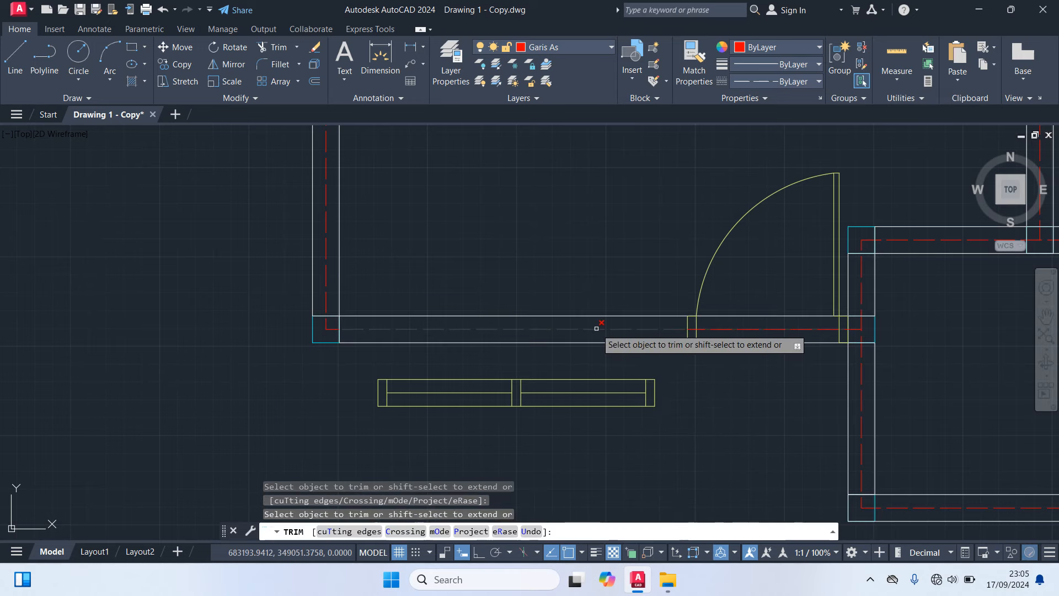
{"action": "scroll", "coordinate": [673, 386], "scroll_direction": "down", "scroll_amount": 4}
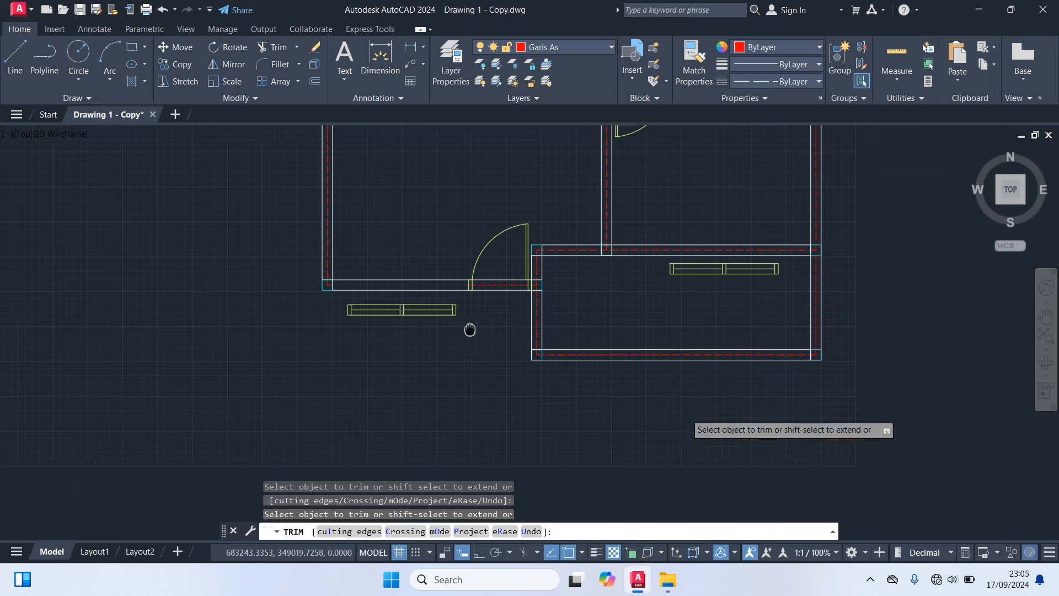
{"action": "scroll", "coordinate": [717, 276], "scroll_direction": "up", "scroll_amount": 4}
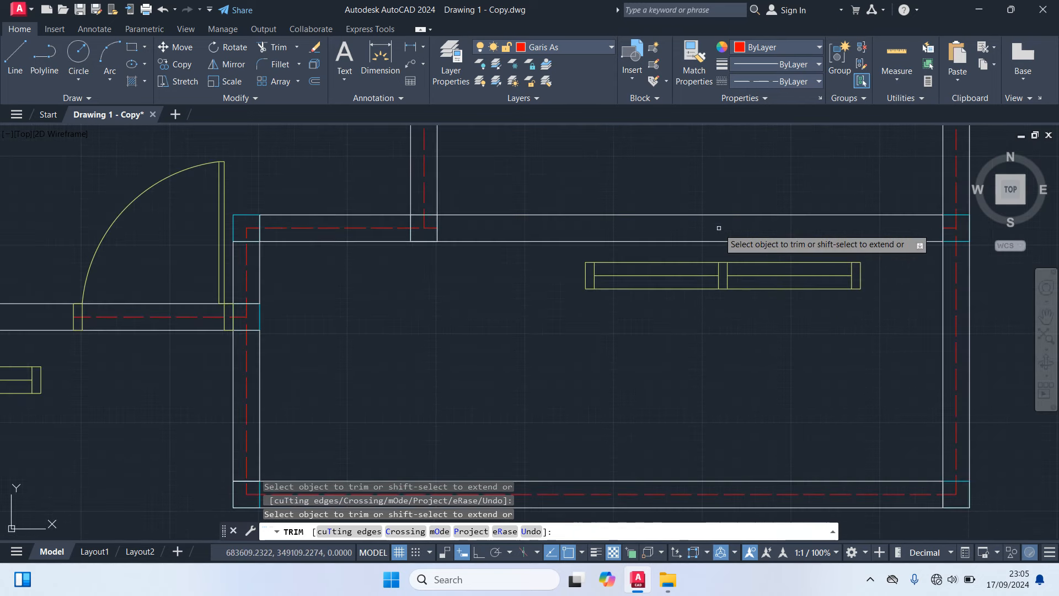
Trim the axis line inside the right outer wall along the middle-right and upper-right rooms.
{"action": "scroll", "coordinate": [671, 345], "scroll_direction": "down", "scroll_amount": 4}
{"action": "middle_click_drag", "start_coordinate": [684, 268], "coordinate": [684, 391]}
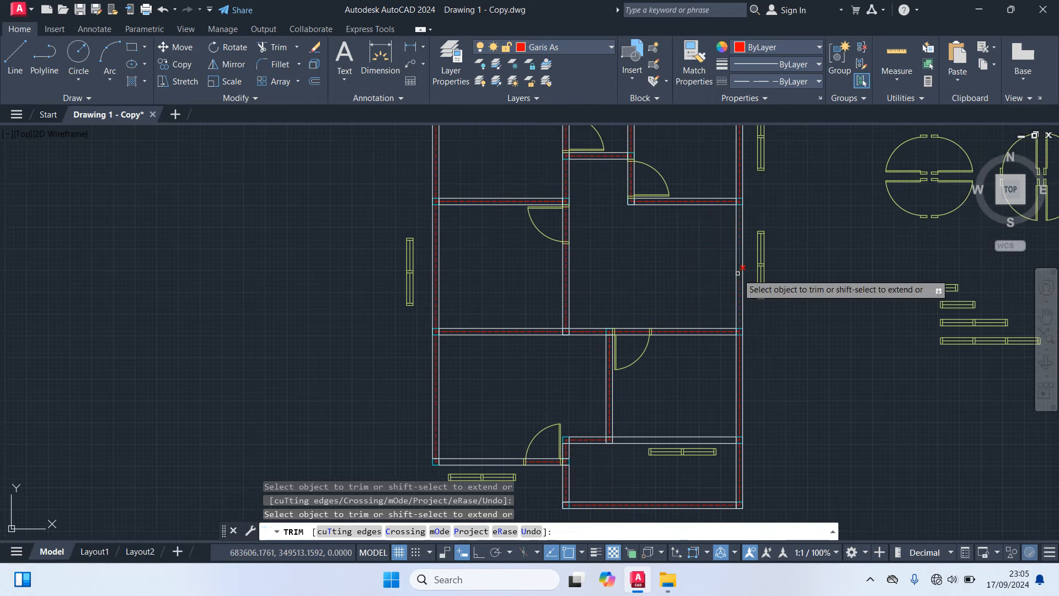
{"action": "scroll", "coordinate": [740, 273], "scroll_direction": "up", "scroll_amount": 4}
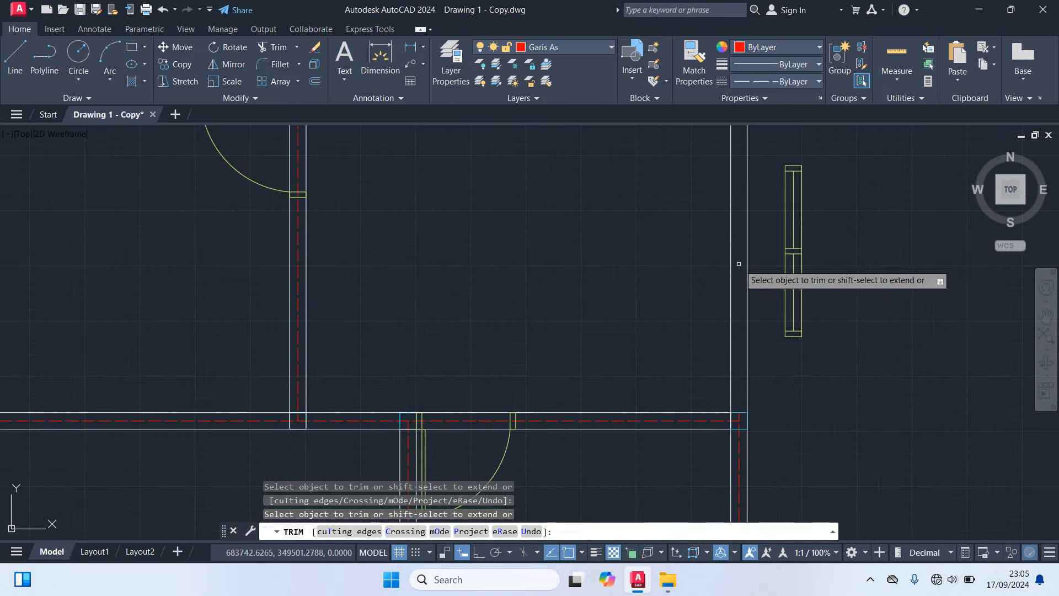
{"action": "scroll", "coordinate": [739, 264], "scroll_direction": "down", "scroll_amount": 5}
{"action": "middle_click_drag", "start_coordinate": [626, 313], "coordinate": [743, 362]}
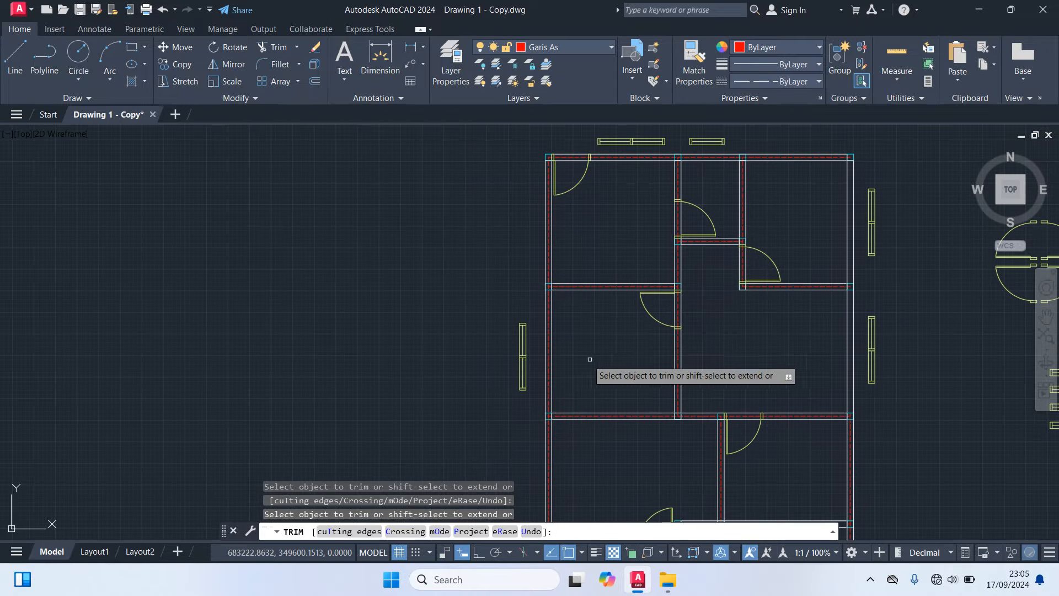
Trim the axis lines inside the middle-left room's left wall and the top wall beside the upper-left door and above the top-middle room.
{"action": "scroll", "coordinate": [568, 357], "scroll_direction": "up", "scroll_amount": 4}
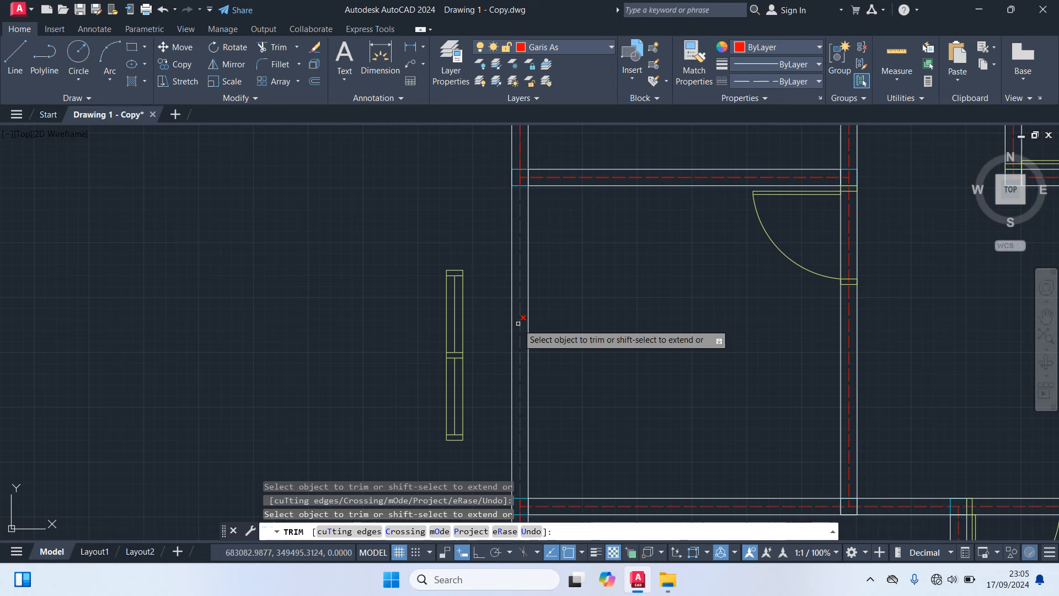
{"action": "scroll", "coordinate": [611, 322], "scroll_direction": "down", "scroll_amount": 4}
{"action": "middle_click_drag", "start_coordinate": [611, 322], "coordinate": [591, 458]}
{"action": "scroll", "coordinate": [621, 267], "scroll_direction": "up", "scroll_amount": 4}
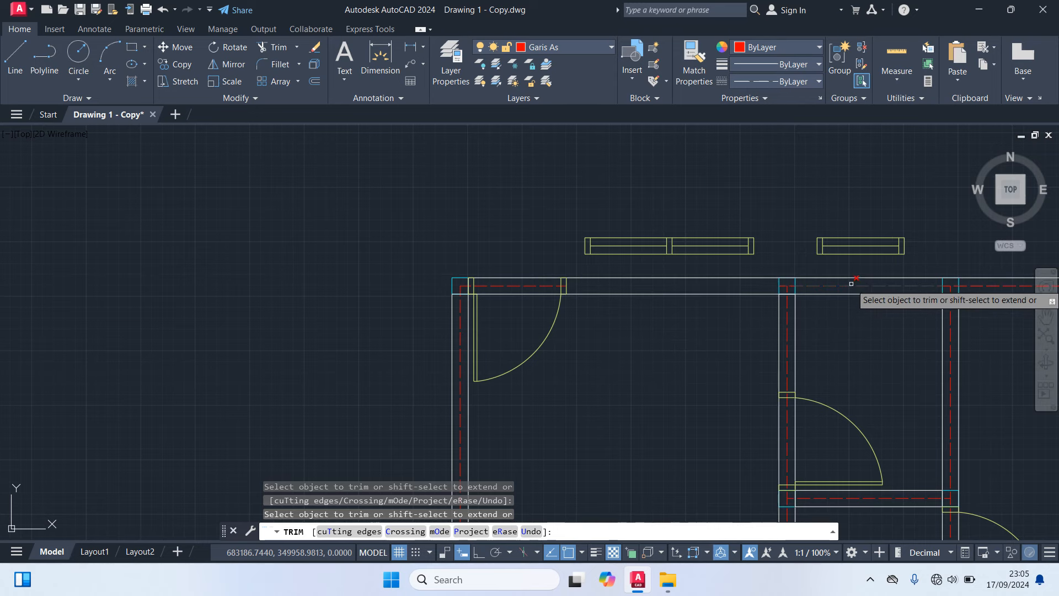
{"action": "scroll", "coordinate": [712, 290], "scroll_direction": "down", "scroll_amount": 5}
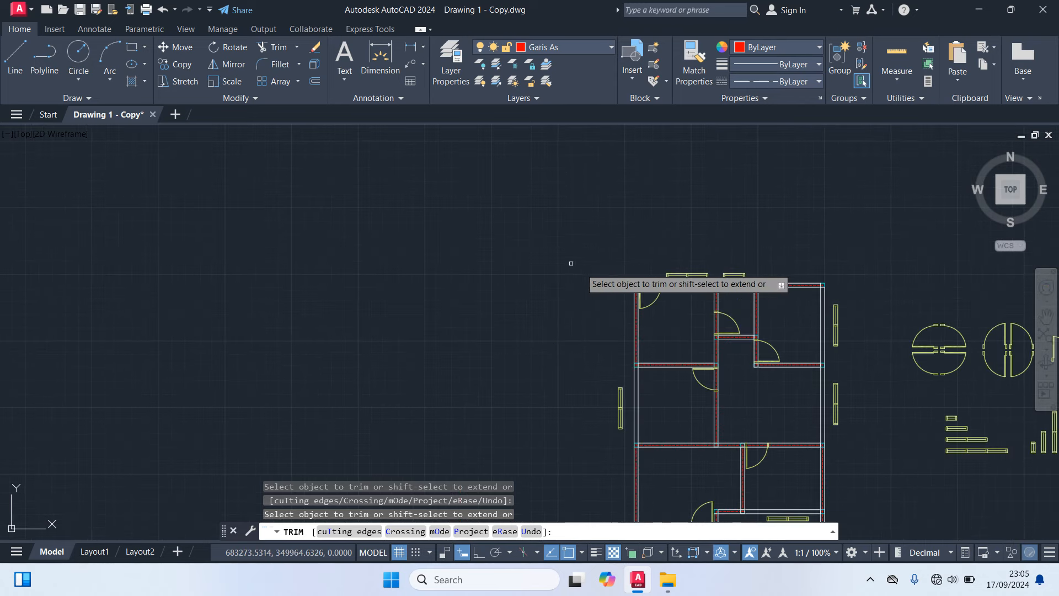
{"action": "key", "text": "Escape"}
Draw a 195-long axis line inside the lower-left room's bottom wall, from the corner column's inner edge to the door frame.
{"action": "scroll", "coordinate": [603, 312], "scroll_direction": "up", "scroll_amount": 8}
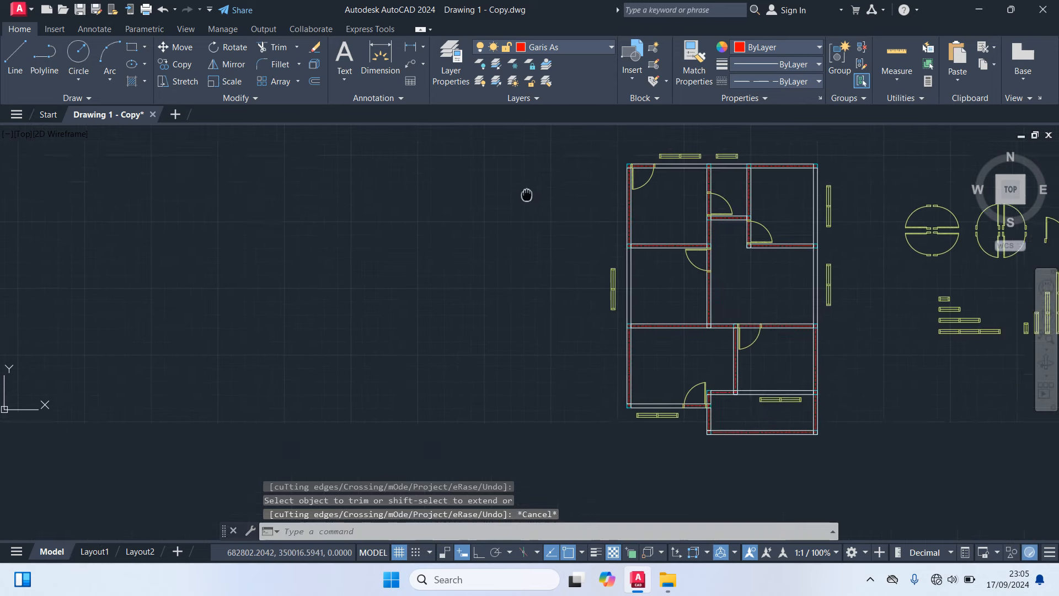
{"action": "type", "text": "l"}
{"action": "key", "text": "Return"}
{"action": "scroll", "coordinate": [644, 330], "scroll_direction": "up", "scroll_amount": 4}
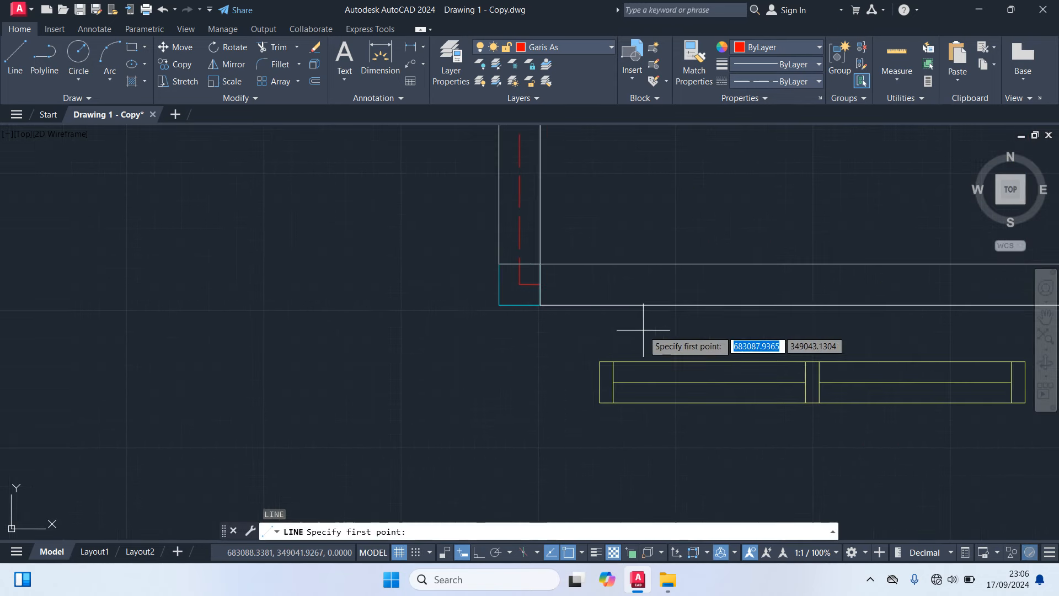
{"action": "left_click", "coordinate": [540, 284]}
{"action": "scroll", "coordinate": [757, 322], "scroll_direction": "down", "scroll_amount": 4}
{"action": "scroll", "coordinate": [800, 315], "scroll_direction": "up", "scroll_amount": 2}
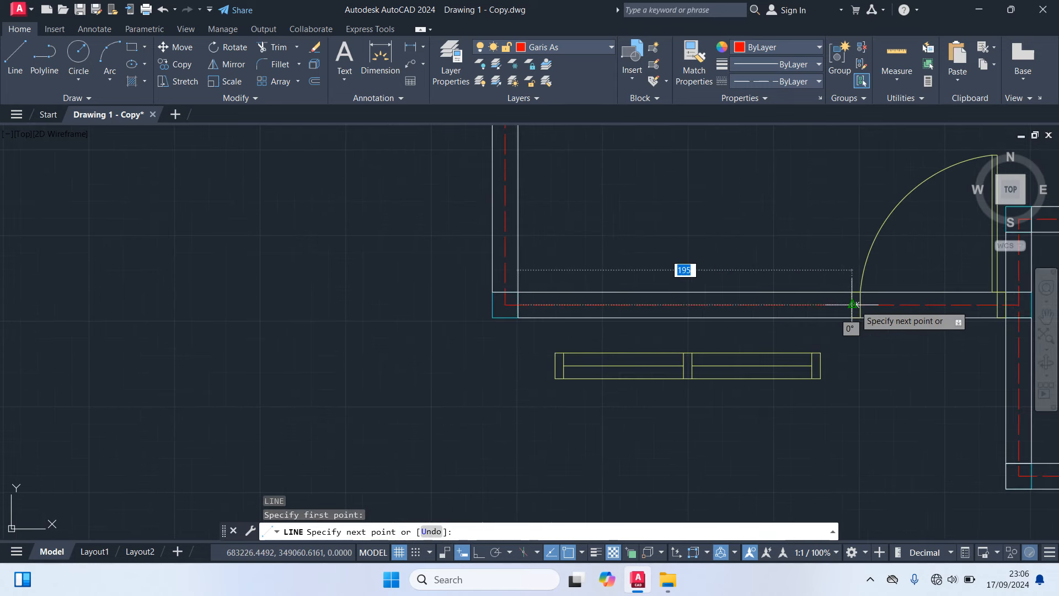
{"action": "left_click", "coordinate": [854, 304]}
{"action": "key", "text": "Return"}
Draw an axis line inside the lower-right room's bottom wall, from the partition's inner face to the right outer wall's axis.
{"action": "scroll", "coordinate": [901, 381], "scroll_direction": "down", "scroll_amount": 2}
{"action": "middle_click_drag", "start_coordinate": [869, 388], "coordinate": [475, 384]}
{"action": "middle_click_drag", "start_coordinate": [827, 371], "coordinate": [727, 405]}
{"action": "key", "text": "Return"}
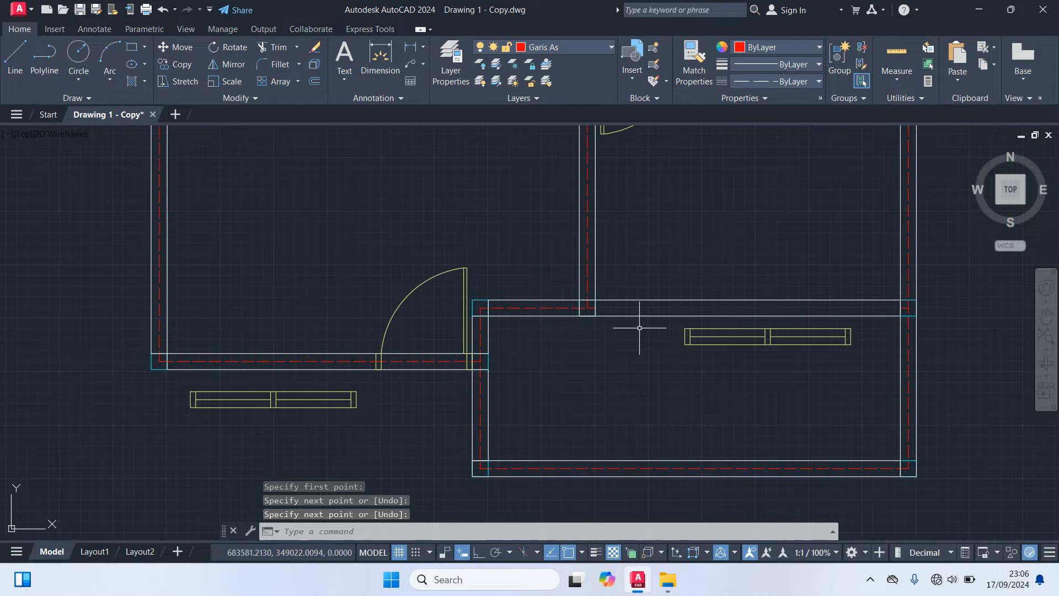
{"action": "scroll", "coordinate": [582, 293], "scroll_direction": "up", "scroll_amount": 4}
{"action": "left_click", "coordinate": [618, 328]}
{"action": "scroll", "coordinate": [619, 328], "scroll_direction": "down", "scroll_amount": 5}
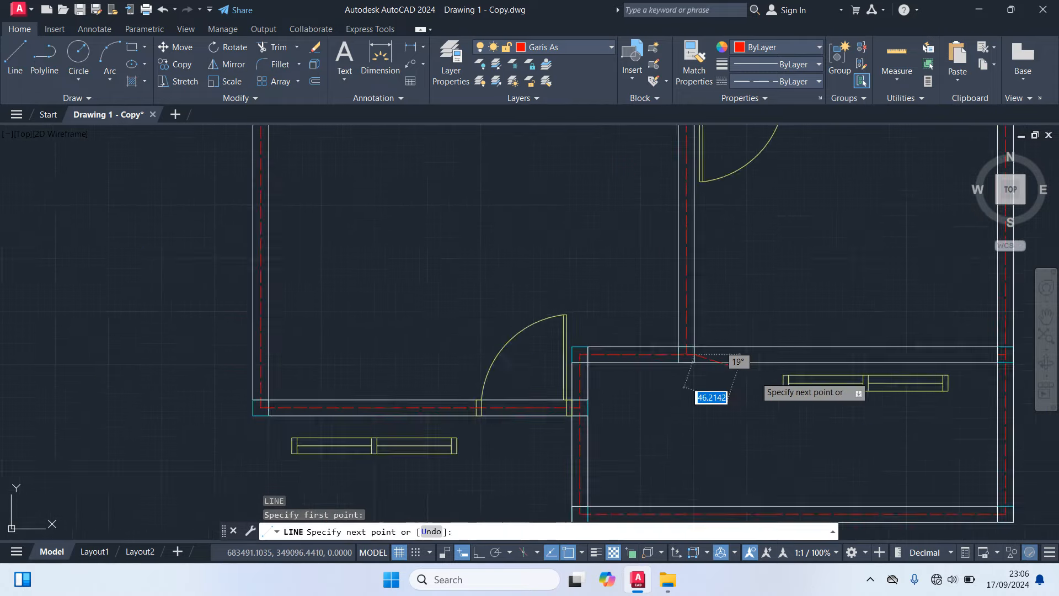
{"action": "scroll", "coordinate": [650, 385], "scroll_direction": "up", "scroll_amount": 4}
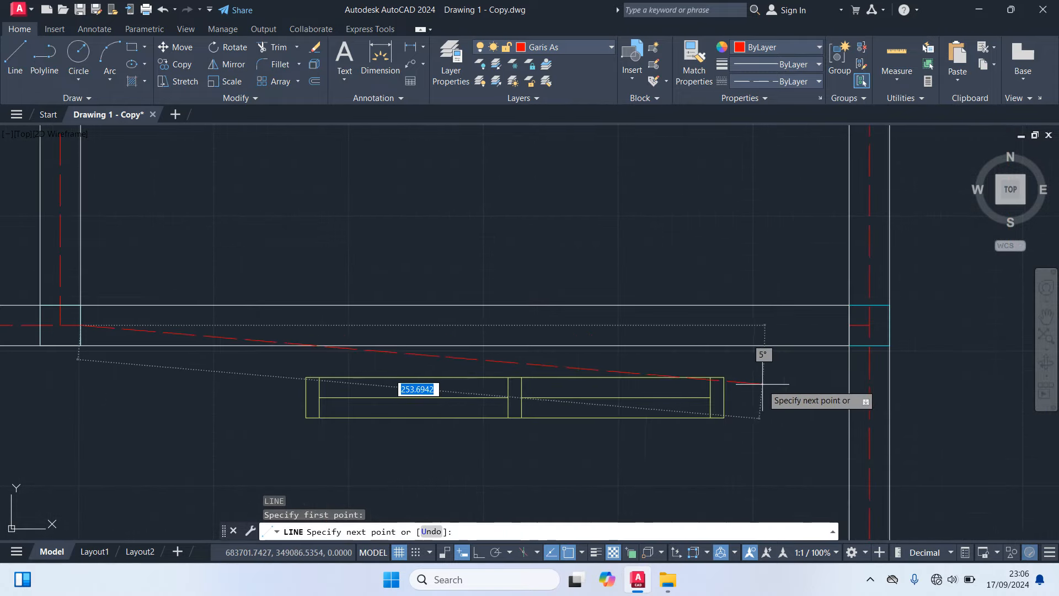
{"action": "left_click", "coordinate": [870, 325]}
{"action": "key", "text": "Return"}
Draw a vertical axis line inside the middle-right room's outer wall, between the axes of its lower and upper cross walls.
{"action": "scroll", "coordinate": [822, 390], "scroll_direction": "down", "scroll_amount": 6}
{"action": "middle_click_drag", "start_coordinate": [869, 314], "coordinate": [870, 329]}
{"action": "scroll", "coordinate": [784, 422], "scroll_direction": "up", "scroll_amount": 5}
{"action": "key", "text": "Return"}
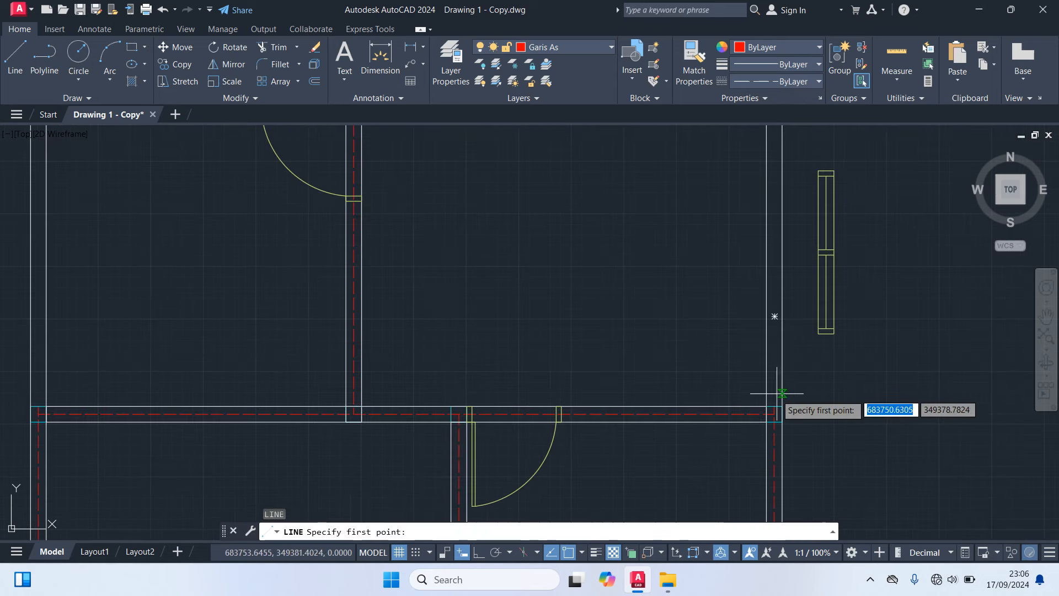
{"action": "scroll", "coordinate": [764, 403], "scroll_direction": "up", "scroll_amount": 2}
{"action": "left_click", "coordinate": [763, 443]}
{"action": "scroll", "coordinate": [763, 317], "scroll_direction": "down", "scroll_amount": 6}
{"action": "middle_click_drag", "start_coordinate": [764, 246], "coordinate": [752, 499]}
{"action": "scroll", "coordinate": [747, 343], "scroll_direction": "up", "scroll_amount": 4}
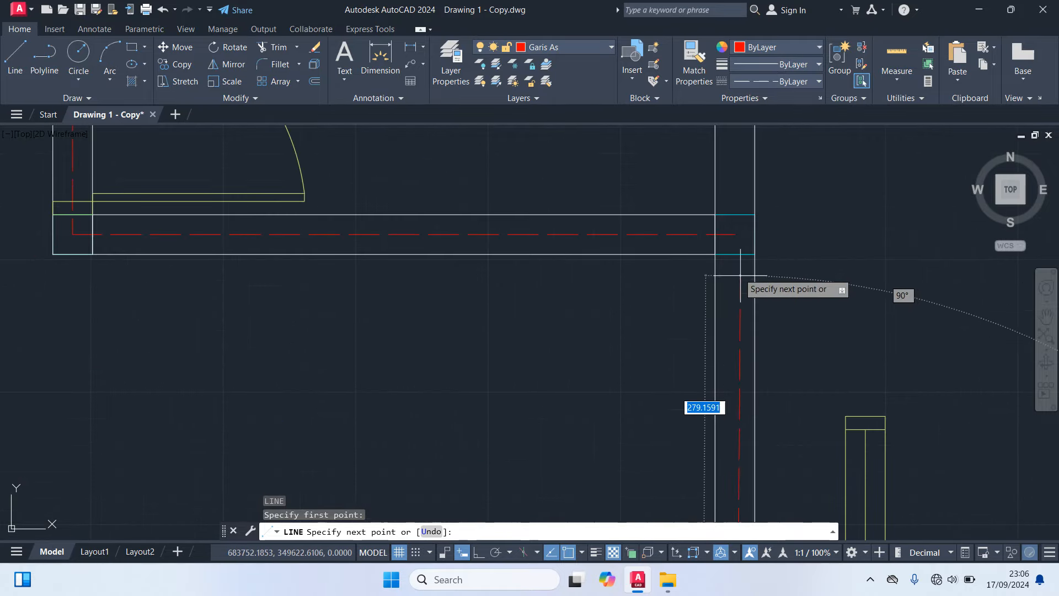
{"action": "left_click", "coordinate": [735, 234]}
{"action": "key", "text": "Return"}
Draw a vertical axis line inside the upper-right room's outer wall, from the lower cross wall's axis to the top wall's axis.
{"action": "key", "text": "Return"}
{"action": "left_click", "coordinate": [733, 237]}
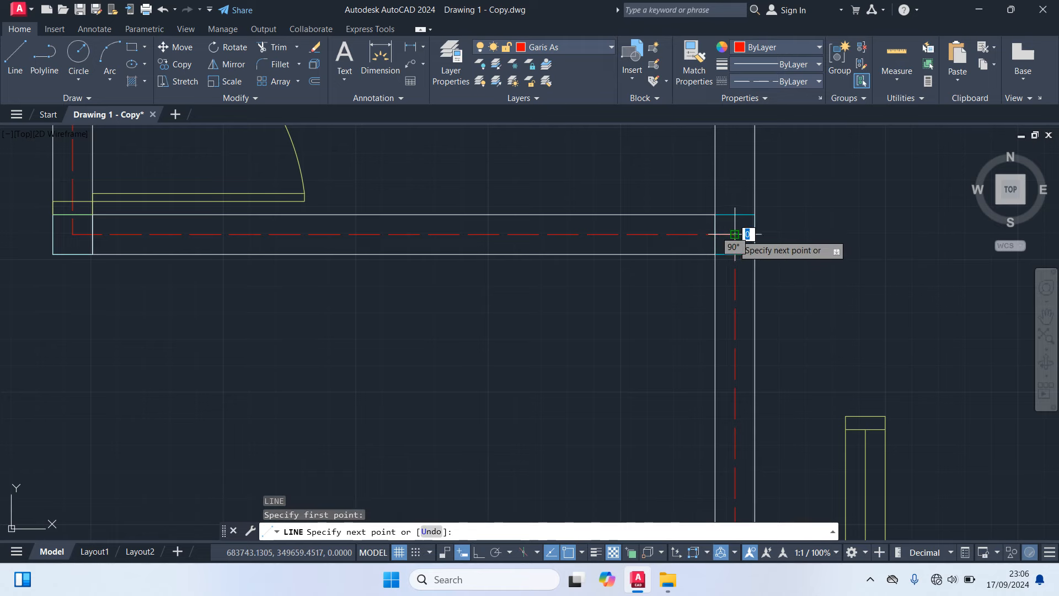
{"action": "scroll", "coordinate": [751, 257], "scroll_direction": "down", "scroll_amount": 3}
{"action": "middle_click_drag", "start_coordinate": [752, 260], "coordinate": [796, 269]}
{"action": "scroll", "coordinate": [778, 331], "scroll_direction": "down", "scroll_amount": 3}
{"action": "scroll", "coordinate": [723, 243], "scroll_direction": "up", "scroll_amount": 10}
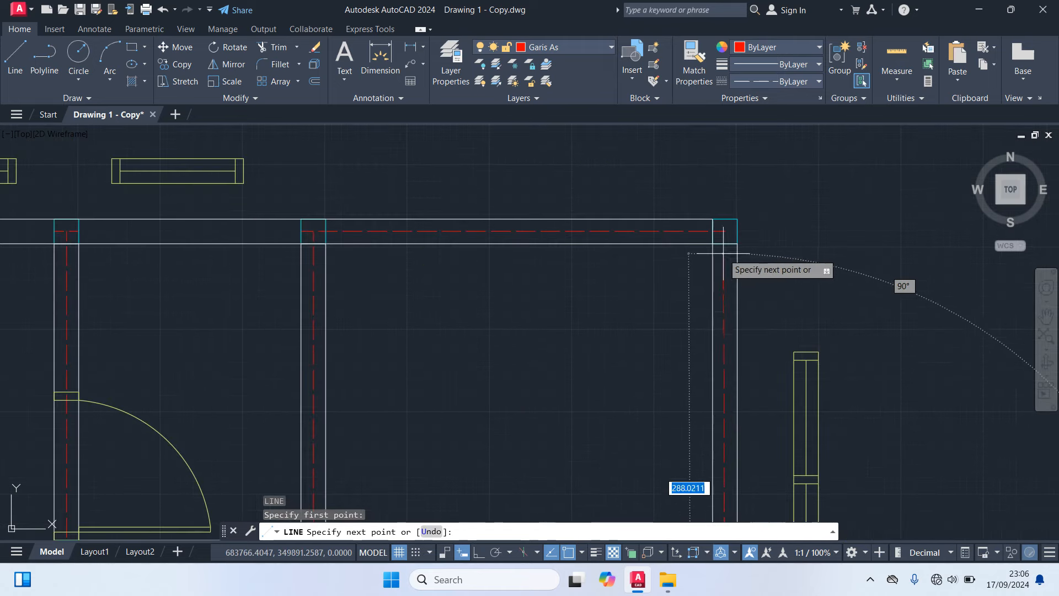
{"action": "left_click", "coordinate": [728, 216]}
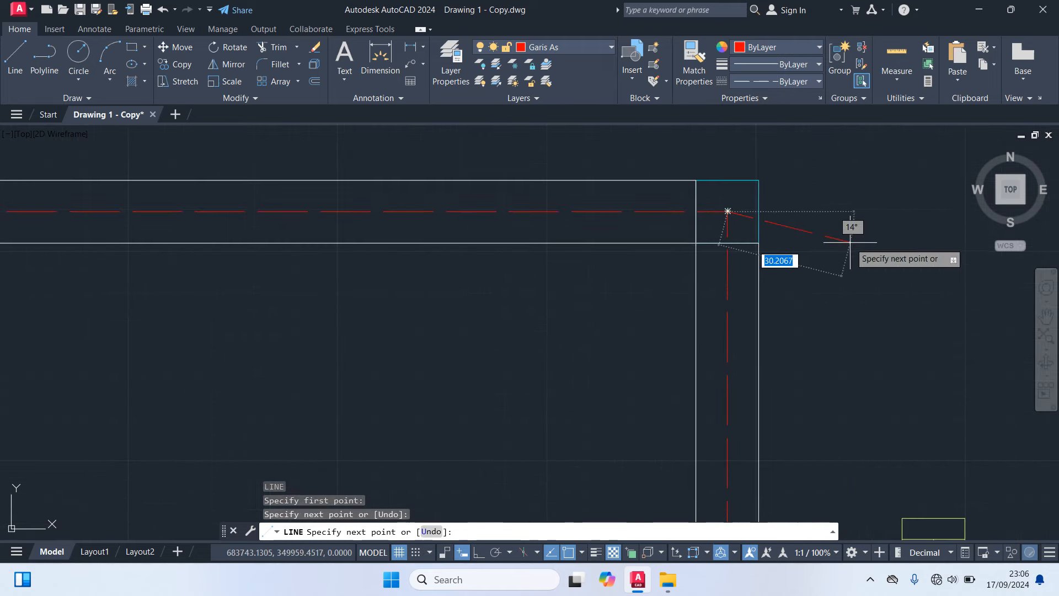
{"action": "key", "text": "Return"}
Draw an axis line inside the top wall above the top-middle room, between the facing edges of its two columns.
{"action": "scroll", "coordinate": [878, 259], "scroll_direction": "down", "scroll_amount": 3}
{"action": "scroll", "coordinate": [925, 311], "scroll_direction": "down", "scroll_amount": 4}
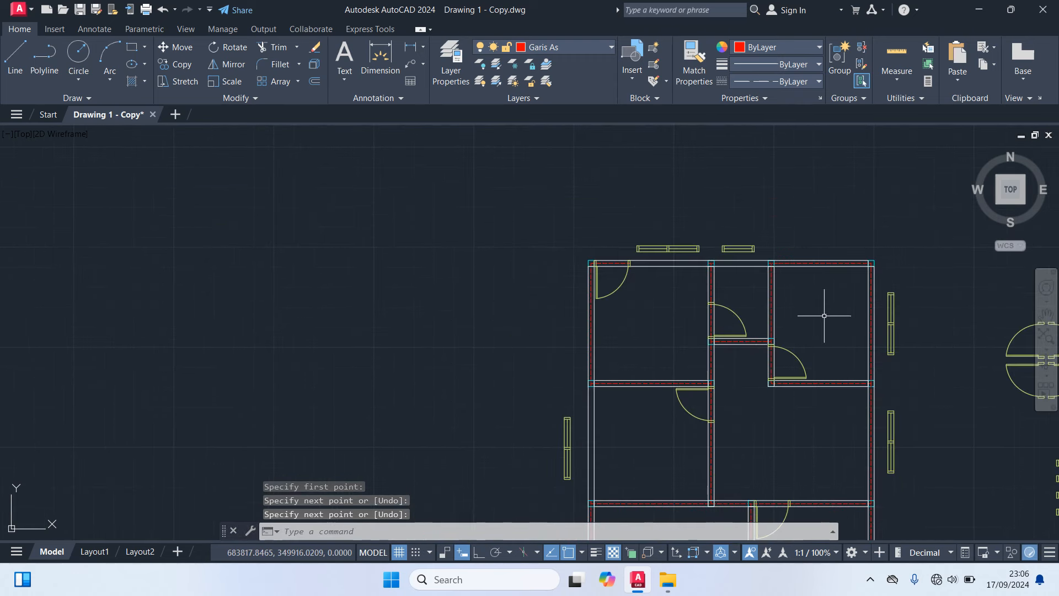
{"action": "scroll", "coordinate": [720, 248], "scroll_direction": "up", "scroll_amount": 5}
{"action": "type", "text": "l"}
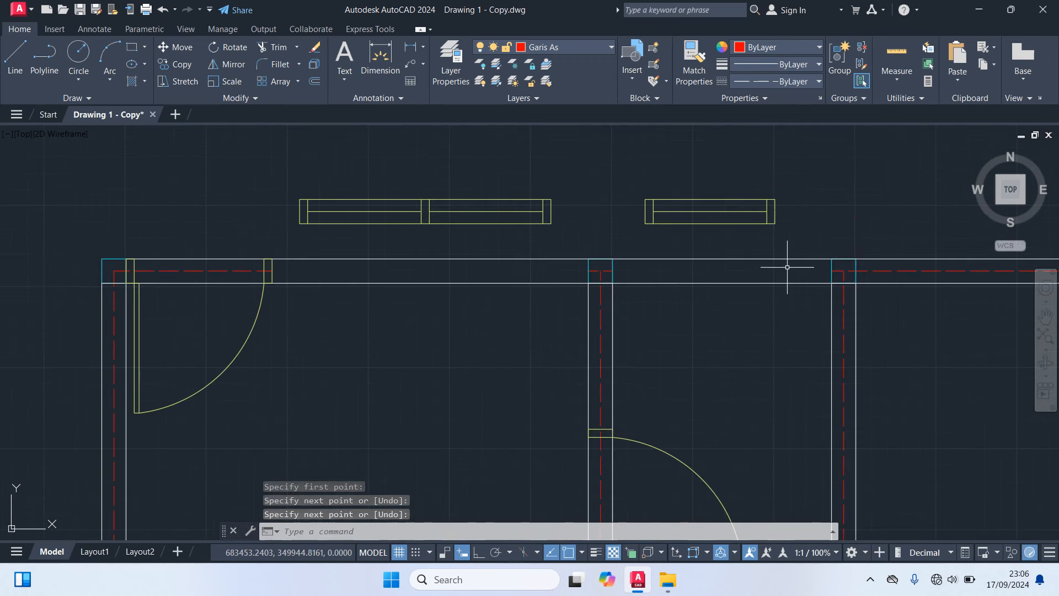
{"action": "key", "text": "Return"}
{"action": "scroll", "coordinate": [800, 270], "scroll_direction": "up", "scroll_amount": 2}
{"action": "left_click", "coordinate": [901, 280]}
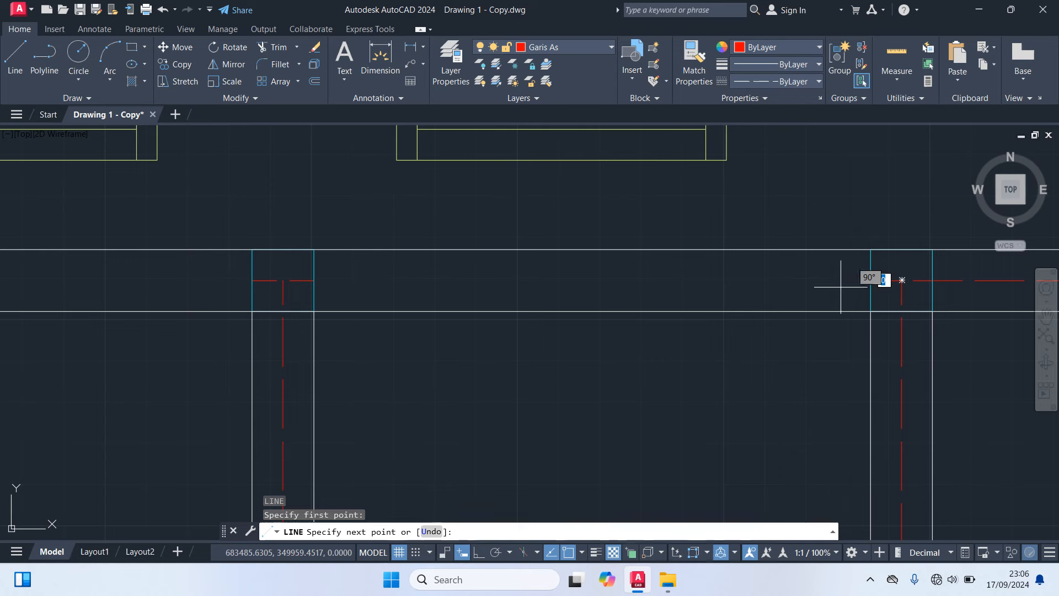
{"action": "scroll", "coordinate": [717, 285], "scroll_direction": "down", "scroll_amount": 6}
{"action": "scroll", "coordinate": [680, 286], "scroll_direction": "up", "scroll_amount": 6}
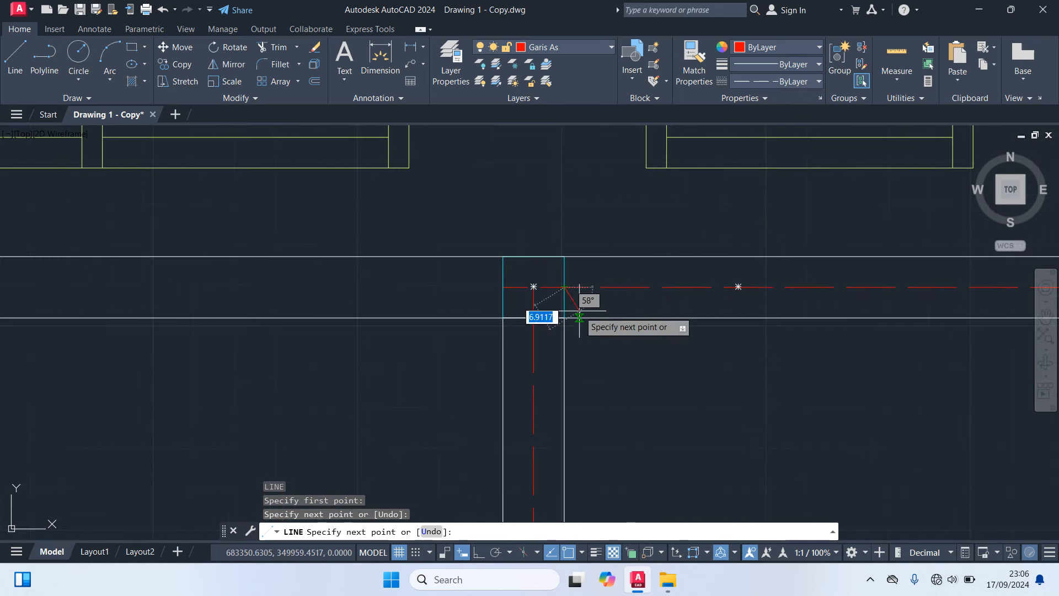
{"action": "key", "text": "Escape"}
Draw an axis line inside the upper-left room's top wall, from the partition column's near edge to the door frame.
{"action": "key", "text": "Return"}
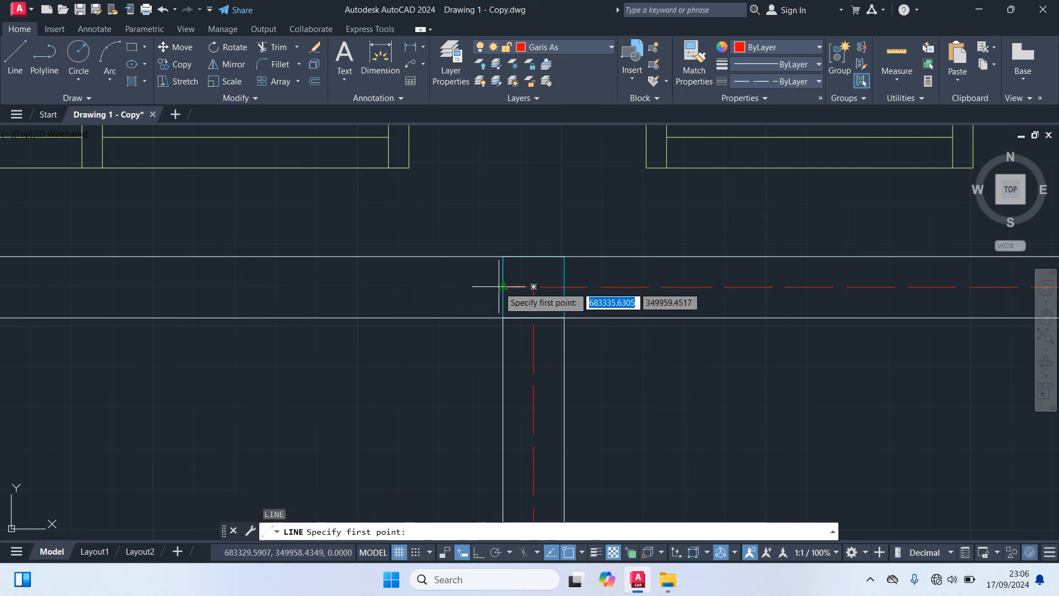
{"action": "left_click", "coordinate": [534, 287]}
{"action": "scroll", "coordinate": [532, 288], "scroll_direction": "down", "scroll_amount": 5}
{"action": "scroll", "coordinate": [286, 319], "scroll_direction": "up", "scroll_amount": 5}
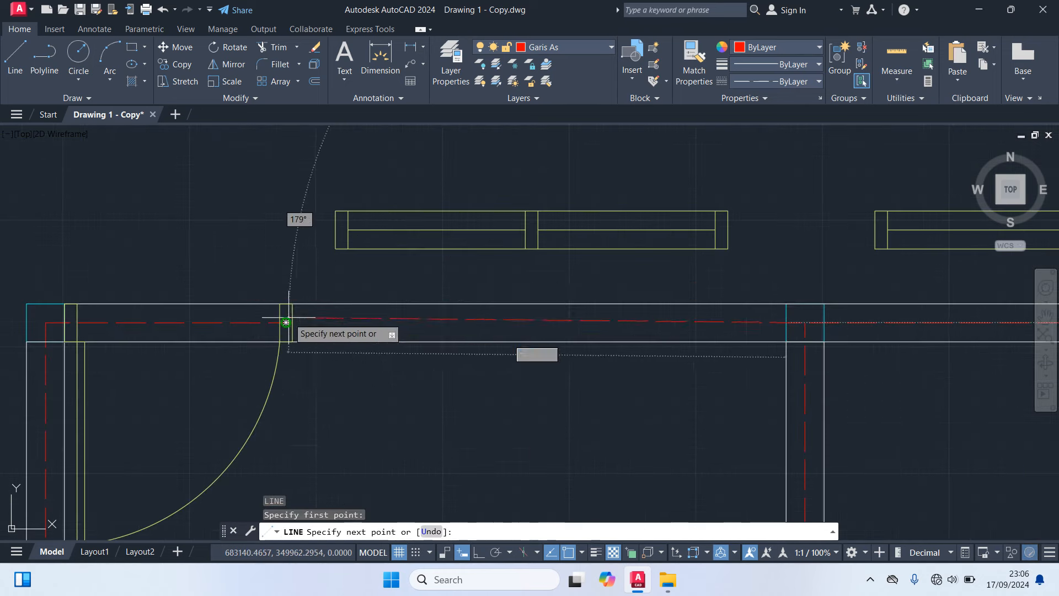
{"action": "scroll", "coordinate": [307, 338], "scroll_direction": "up", "scroll_amount": 6}
{"action": "left_click", "coordinate": [246, 284]}
{"action": "key", "text": "Return"}
Draw a vertical axis line inside the middle-left room's outer wall, between the facing edges of its lower and upper columns.
{"action": "scroll", "coordinate": [292, 322], "scroll_direction": "down", "scroll_amount": 14}
{"action": "middle_click_drag", "start_coordinate": [426, 369], "coordinate": [515, 176]}
{"action": "scroll", "coordinate": [444, 390], "scroll_direction": "up", "scroll_amount": 6}
{"action": "type", "text": "l"}
{"action": "key", "text": "Return"}
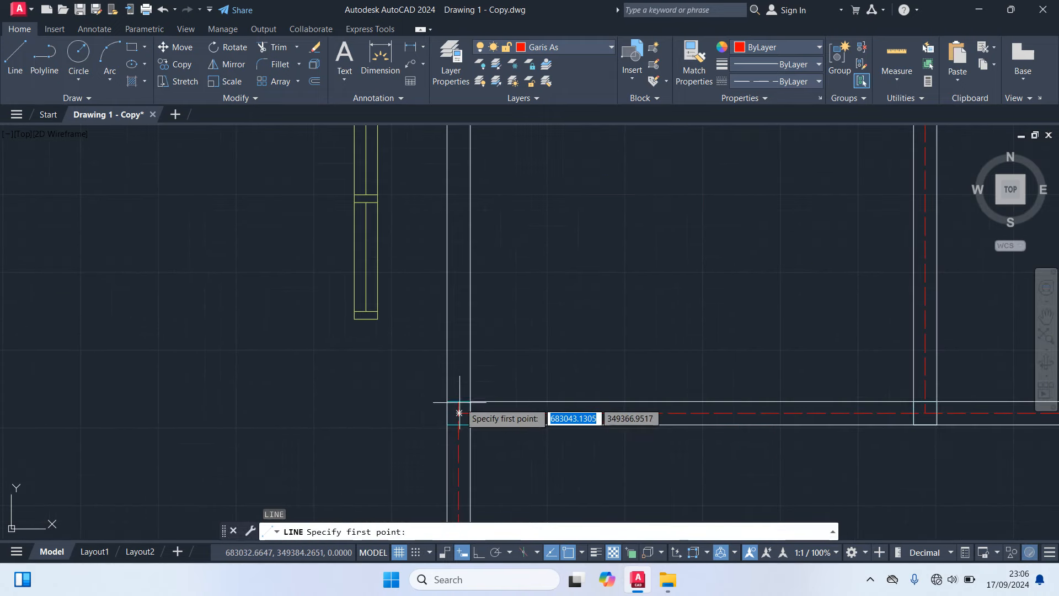
{"action": "left_click", "coordinate": [459, 413]}
{"action": "scroll", "coordinate": [459, 413], "scroll_direction": "down", "scroll_amount": 5}
{"action": "scroll", "coordinate": [447, 249], "scroll_direction": "up", "scroll_amount": 5}
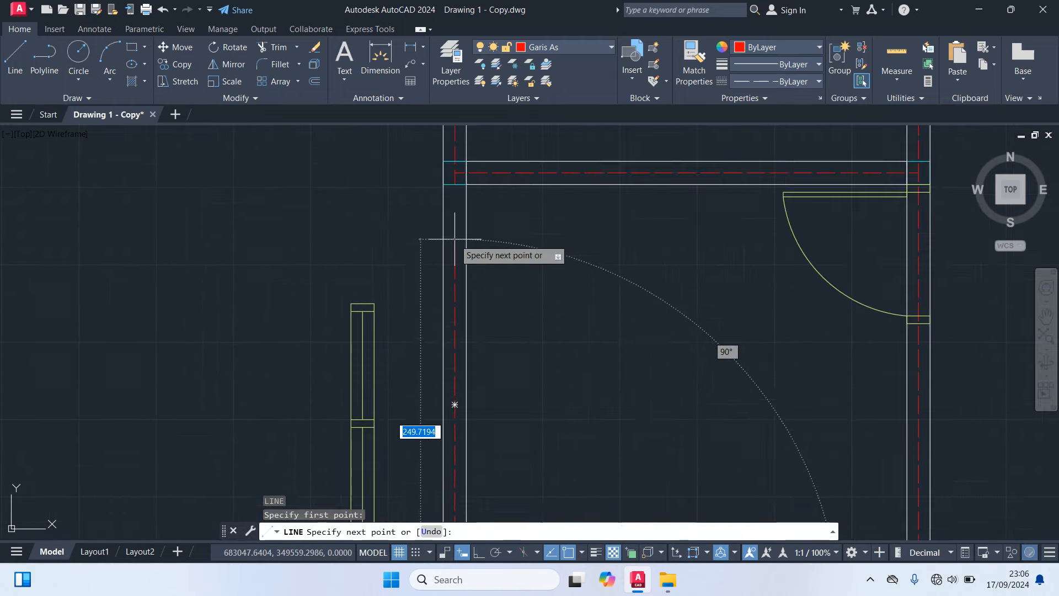
{"action": "left_click", "coordinate": [446, 264]}
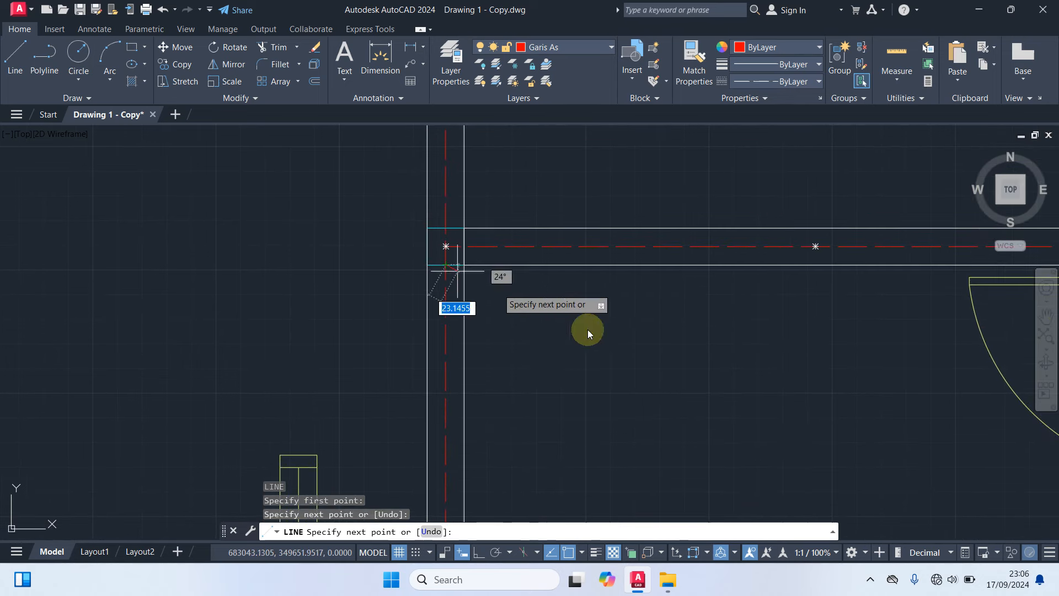
{"action": "key", "text": "Return"}
Check the extents and midpoints of the axis lines in the bottom walls of the lower-left and lower-right rooms.
{"action": "scroll", "coordinate": [616, 362], "scroll_direction": "down", "scroll_amount": 6}
{"action": "scroll", "coordinate": [669, 418], "scroll_direction": "down", "scroll_amount": 2}
{"action": "middle_click_drag", "start_coordinate": [656, 401], "coordinate": [599, 74]}
{"action": "scroll", "coordinate": [611, 287], "scroll_direction": "up", "scroll_amount": 4}
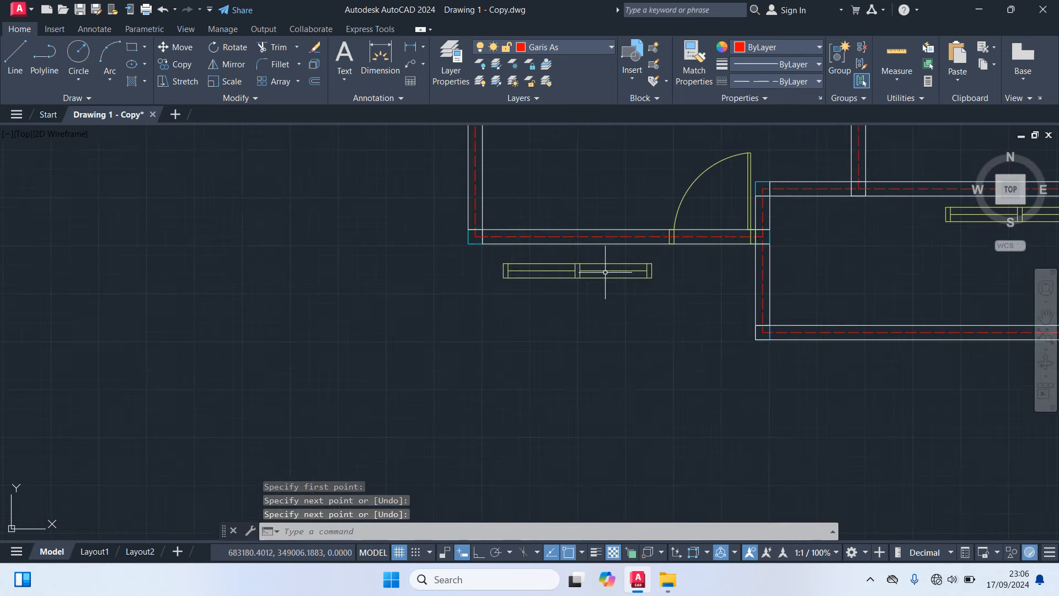
{"action": "left_click", "coordinate": [621, 236]}
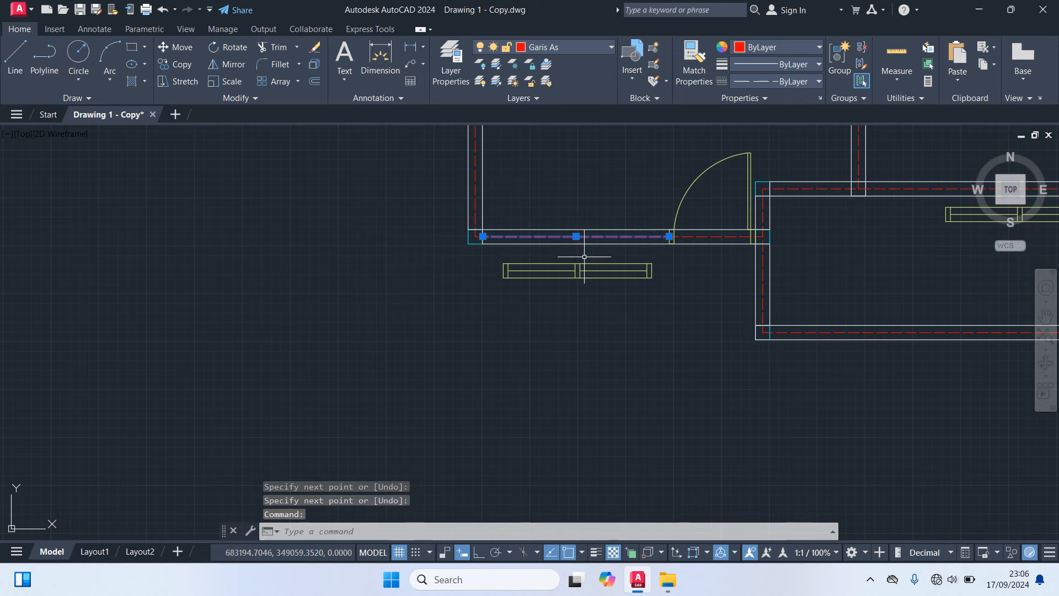
{"action": "scroll", "coordinate": [577, 246], "scroll_direction": "up", "scroll_amount": 6}
{"action": "scroll", "coordinate": [572, 199], "scroll_direction": "down", "scroll_amount": 2}
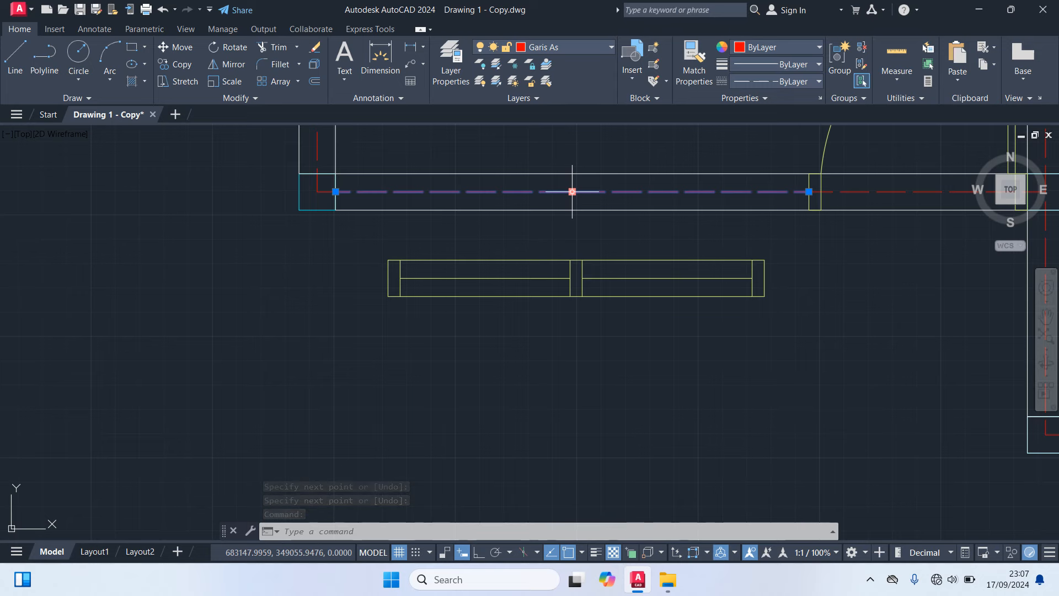
{"action": "key", "text": "Escape"}
{"action": "scroll", "coordinate": [710, 407], "scroll_direction": "down", "scroll_amount": 8}
{"action": "scroll", "coordinate": [872, 298], "scroll_direction": "up", "scroll_amount": 8}
{"action": "left_click", "coordinate": [853, 293]}
{"action": "scroll", "coordinate": [838, 338], "scroll_direction": "down", "scroll_amount": 2}
{"action": "middle_click_drag", "start_coordinate": [838, 338], "coordinate": [682, 334]}
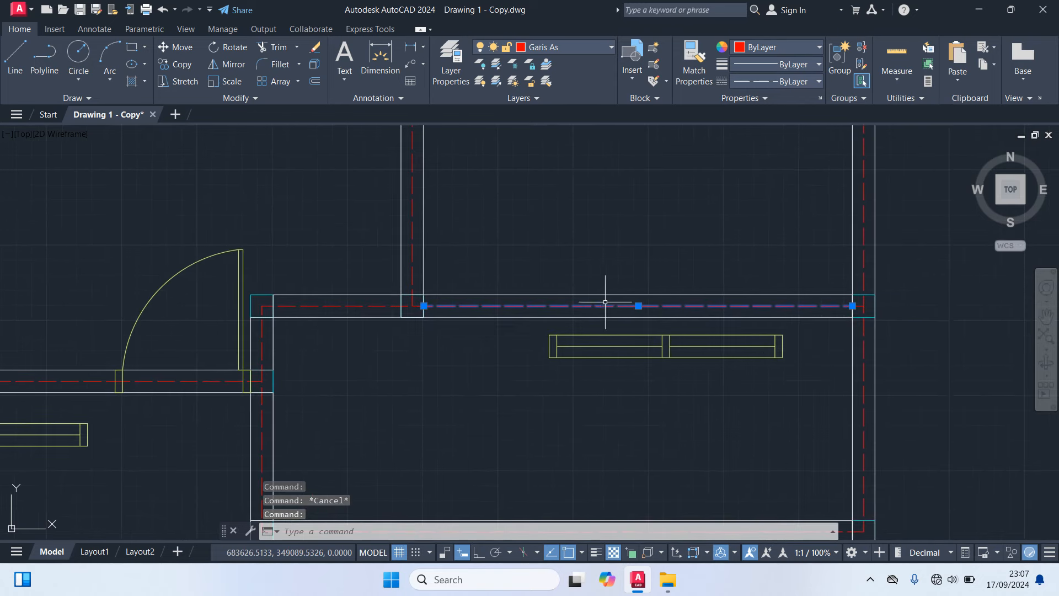
{"action": "key", "text": "Escape"}
Move the double window below the lower-left room by its centre onto the middle of the bottom wall's axis line beside the door.
{"action": "scroll", "coordinate": [682, 417], "scroll_direction": "down", "scroll_amount": 4}
{"action": "middle_click_drag", "start_coordinate": [643, 407], "coordinate": [945, 426]}
{"action": "scroll", "coordinate": [867, 438], "scroll_direction": "up", "scroll_amount": 3}
{"action": "left_click", "coordinate": [734, 488]}
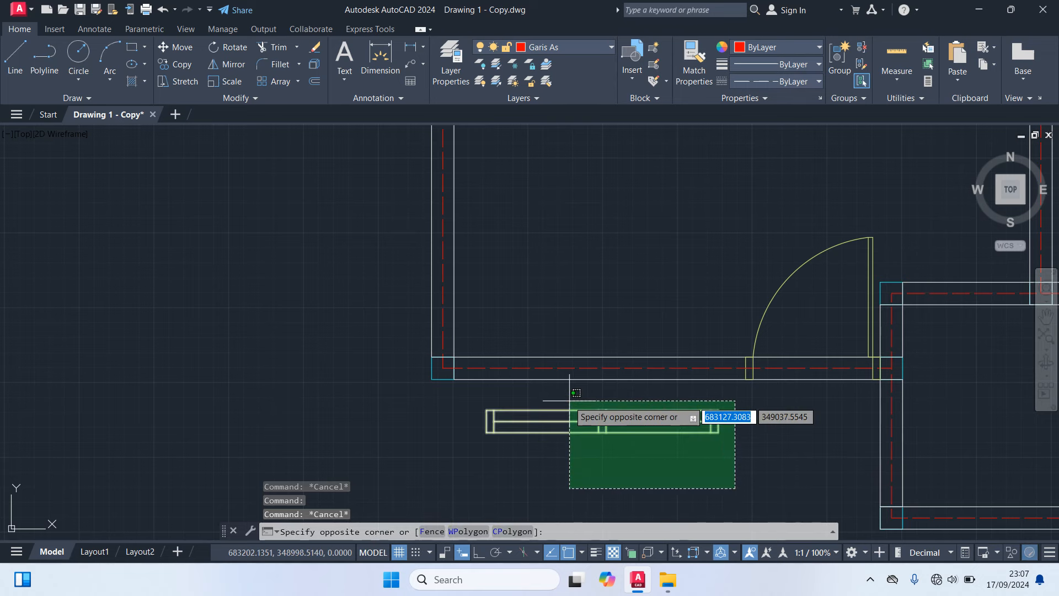
{"action": "left_click", "coordinate": [556, 418]}
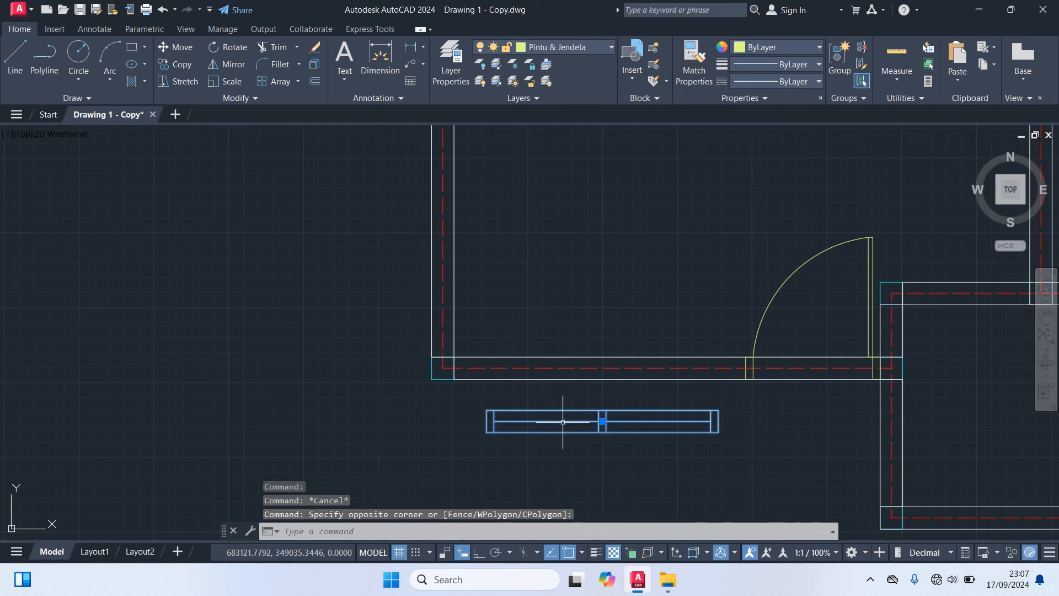
{"action": "type", "text": "m"}
{"action": "key", "text": "Return"}
{"action": "scroll", "coordinate": [589, 428], "scroll_direction": "up", "scroll_amount": 2}
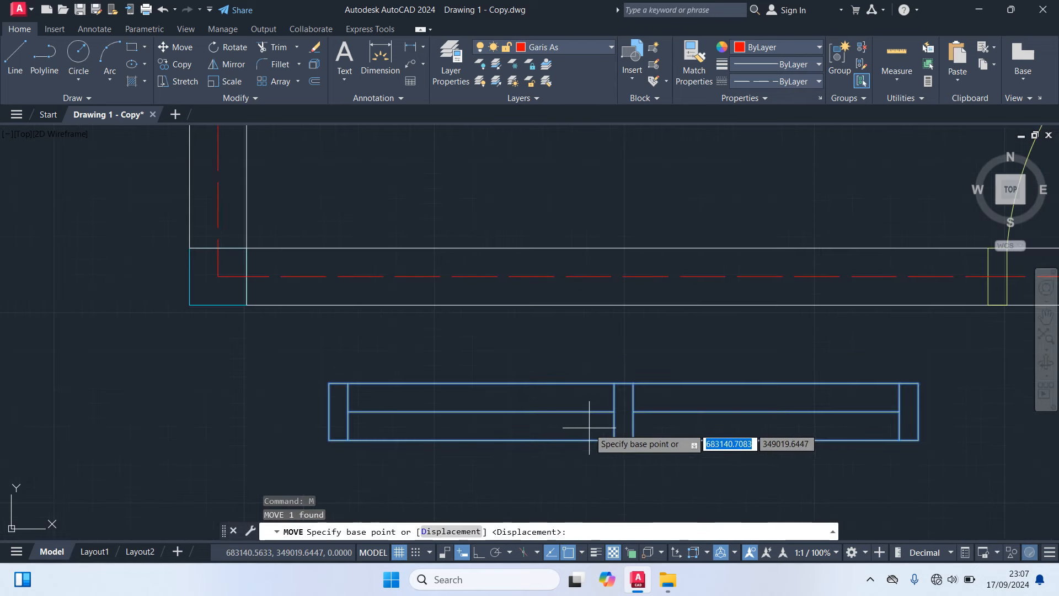
{"action": "left_click", "coordinate": [622, 412]}
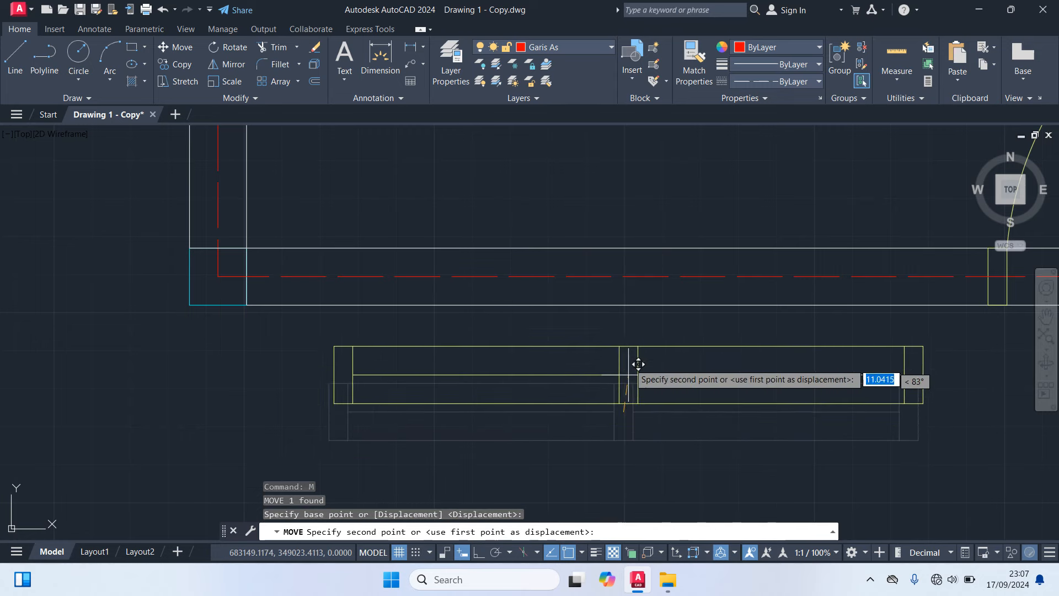
{"action": "scroll", "coordinate": [581, 449], "scroll_direction": "down", "scroll_amount": 2}
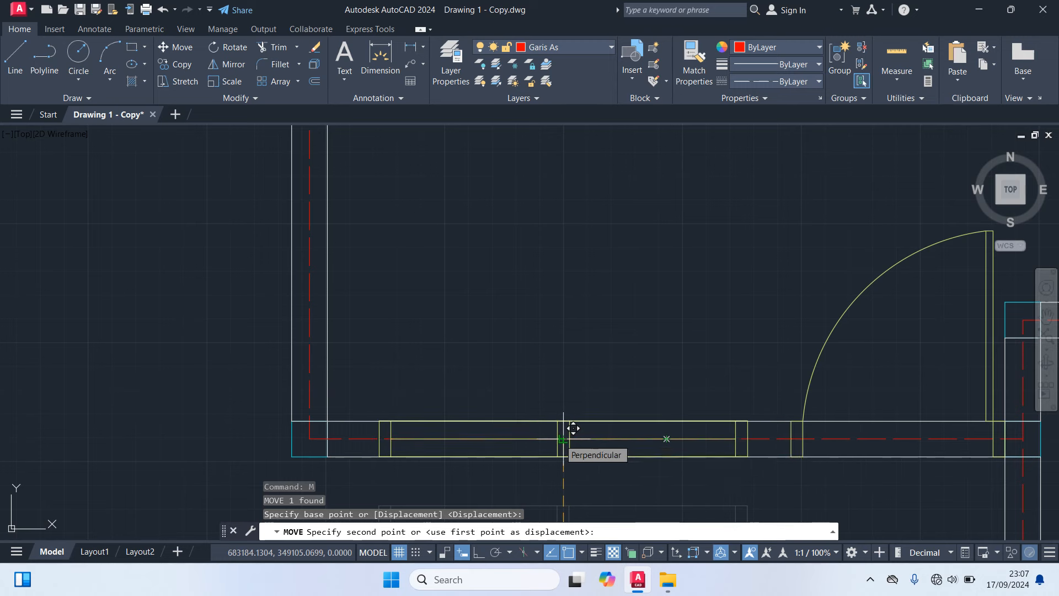
{"action": "left_click", "coordinate": [563, 439]}
Move the double window below the lower-right room by its centre onto the midpoint of that room's bottom wall axis line.
{"action": "scroll", "coordinate": [569, 500], "scroll_direction": "down", "scroll_amount": 4}
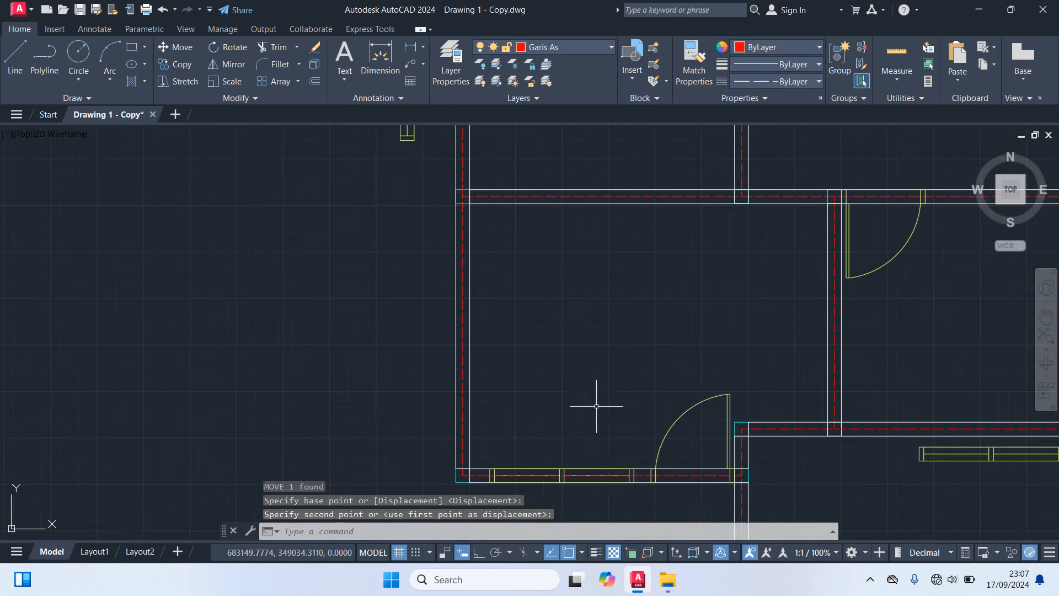
{"action": "scroll", "coordinate": [763, 288], "scroll_direction": "up", "scroll_amount": 6}
{"action": "left_click", "coordinate": [704, 431]}
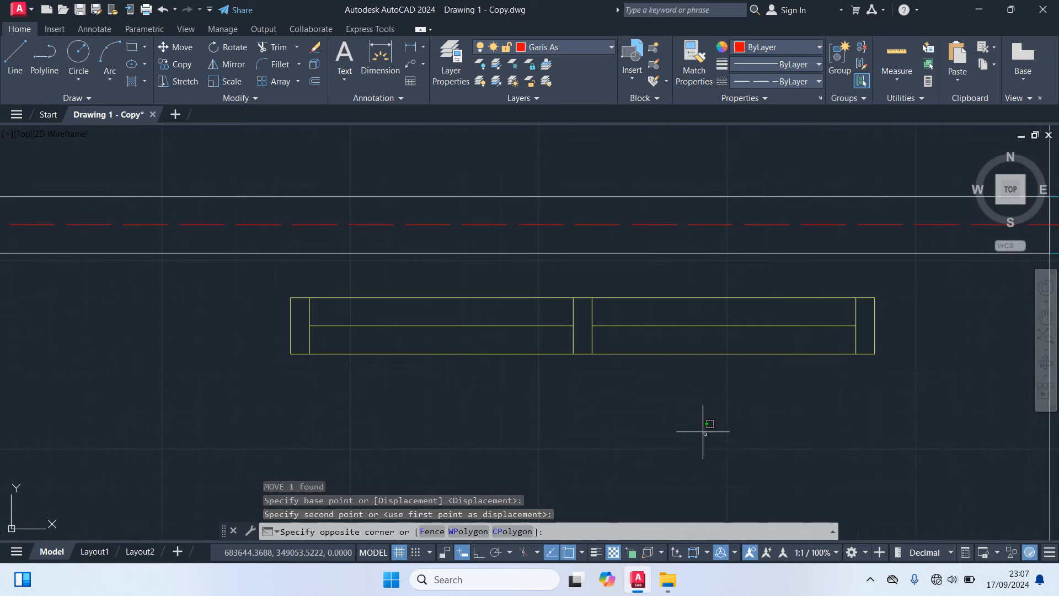
{"action": "left_click", "coordinate": [490, 284]}
{"action": "type", "text": "m"}
{"action": "key", "text": "Return"}
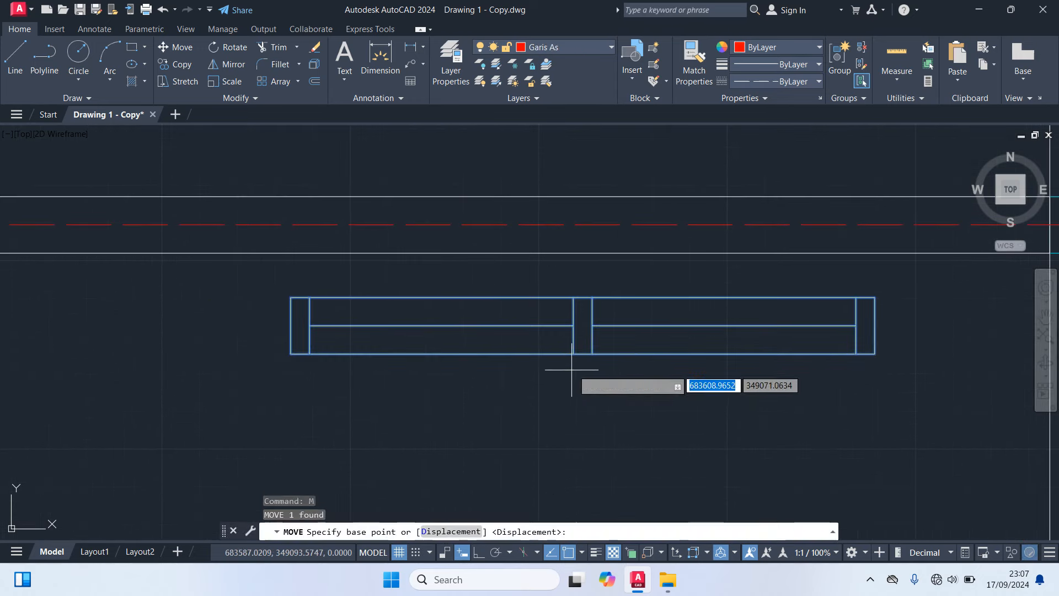
{"action": "left_click", "coordinate": [592, 326]}
{"action": "scroll", "coordinate": [607, 387], "scroll_direction": "down", "scroll_amount": 2}
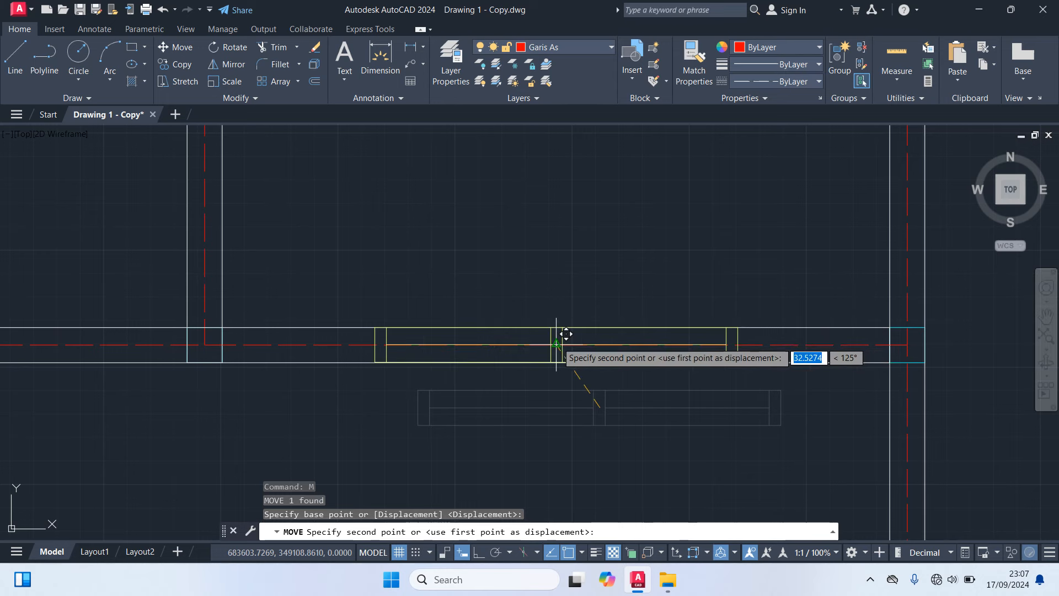
{"action": "left_click", "coordinate": [553, 340]}
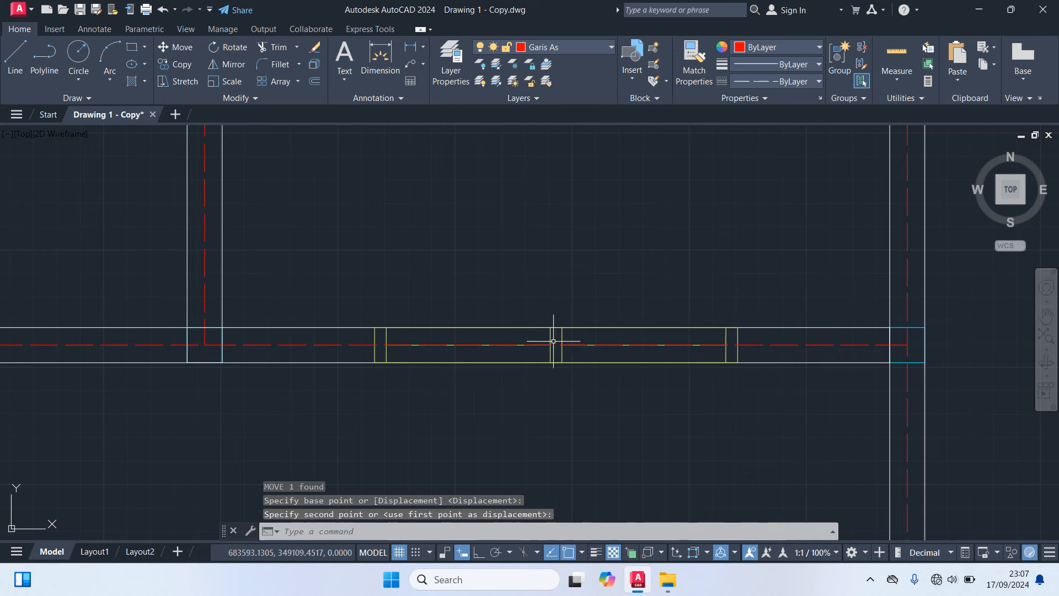
Move the double window beside the middle-right room by its centre onto the middle of the outer wall's axis line.
{"action": "scroll", "coordinate": [604, 415], "scroll_direction": "down", "scroll_amount": 3}
{"action": "scroll", "coordinate": [711, 402], "scroll_direction": "down", "scroll_amount": 2}
{"action": "scroll", "coordinate": [718, 381], "scroll_direction": "up", "scroll_amount": 6}
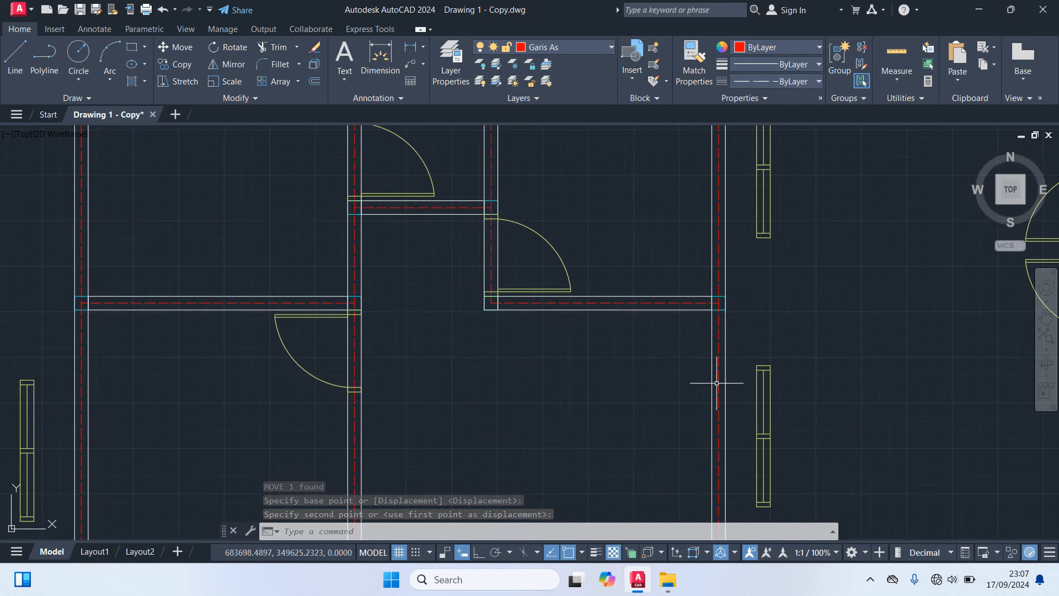
{"action": "left_click", "coordinate": [717, 383]}
{"action": "scroll", "coordinate": [720, 380], "scroll_direction": "up", "scroll_amount": 4}
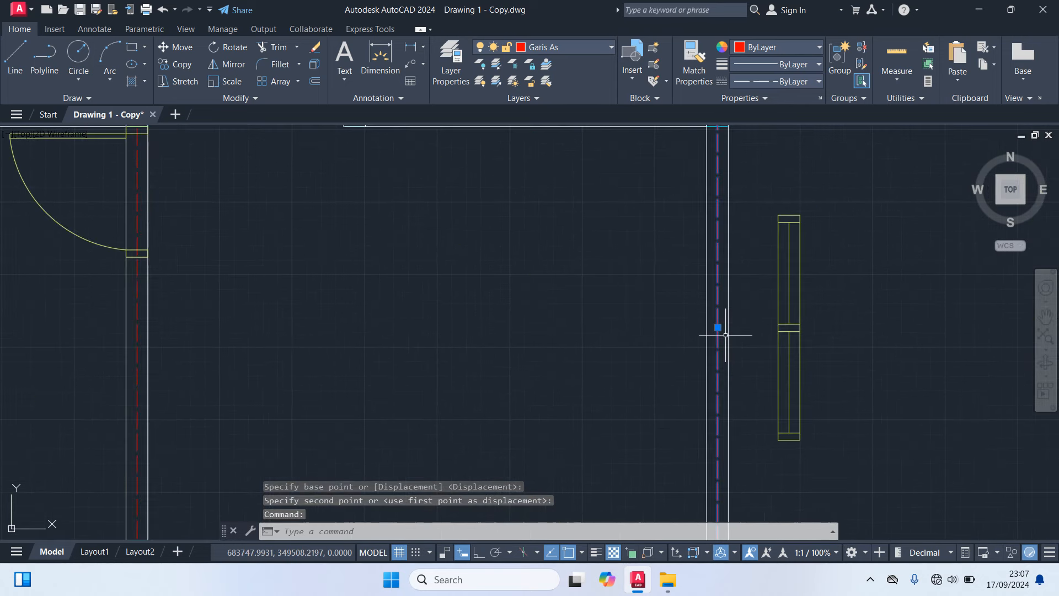
{"action": "key", "text": "Escape"}
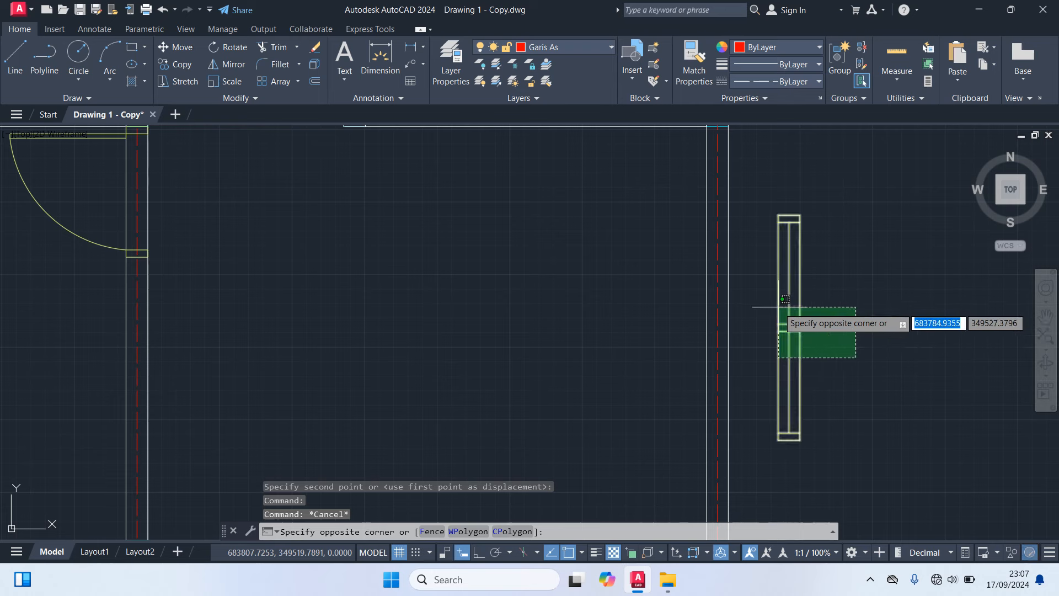
{"action": "left_click", "coordinate": [781, 307]}
{"action": "key", "text": "Return"}
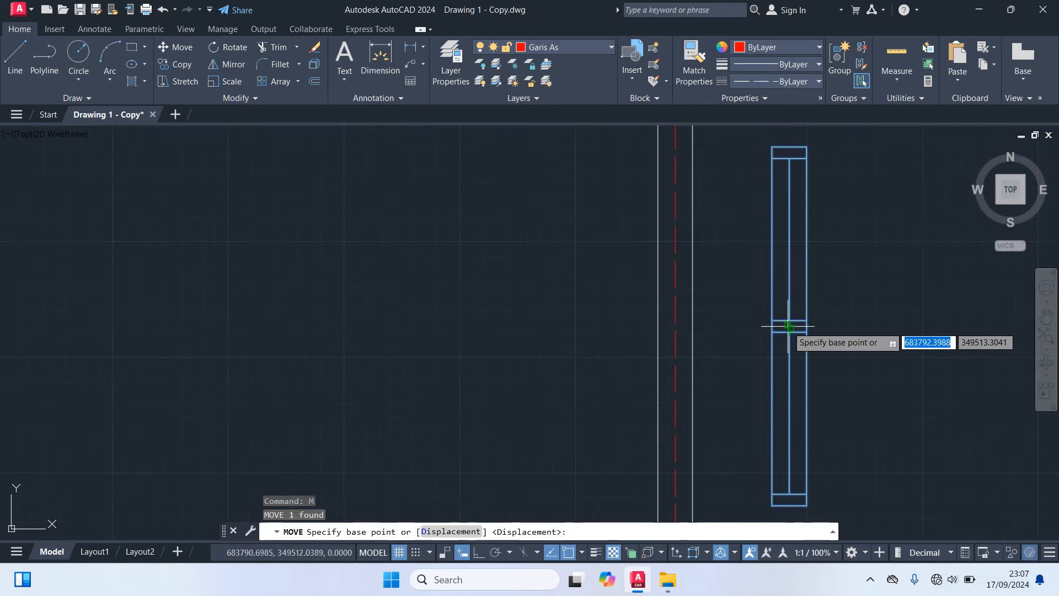
{"action": "left_click", "coordinate": [788, 328]}
{"action": "scroll", "coordinate": [789, 327], "scroll_direction": "up", "scroll_amount": 2}
{"action": "left_click", "coordinate": [684, 326]}
Move the double window beside the middle-left room by its centre towards the middle of the outer wall's axis line.
{"action": "scroll", "coordinate": [684, 353], "scroll_direction": "down", "scroll_amount": 5}
{"action": "middle_click_drag", "start_coordinate": [596, 331], "coordinate": [809, 364]}
{"action": "scroll", "coordinate": [669, 367], "scroll_direction": "up", "scroll_amount": 6}
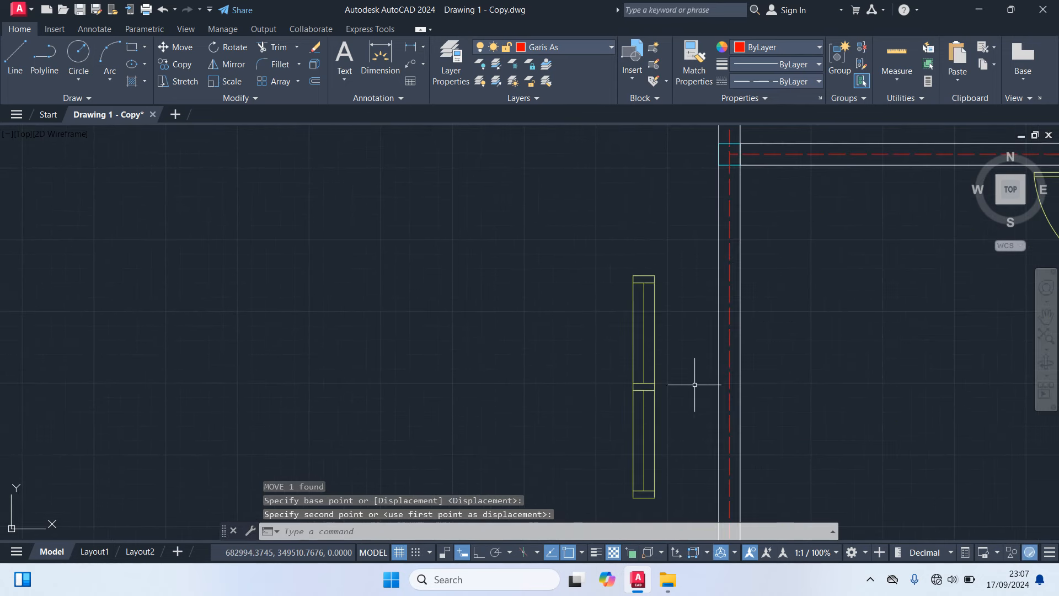
{"action": "left_click", "coordinate": [730, 393]}
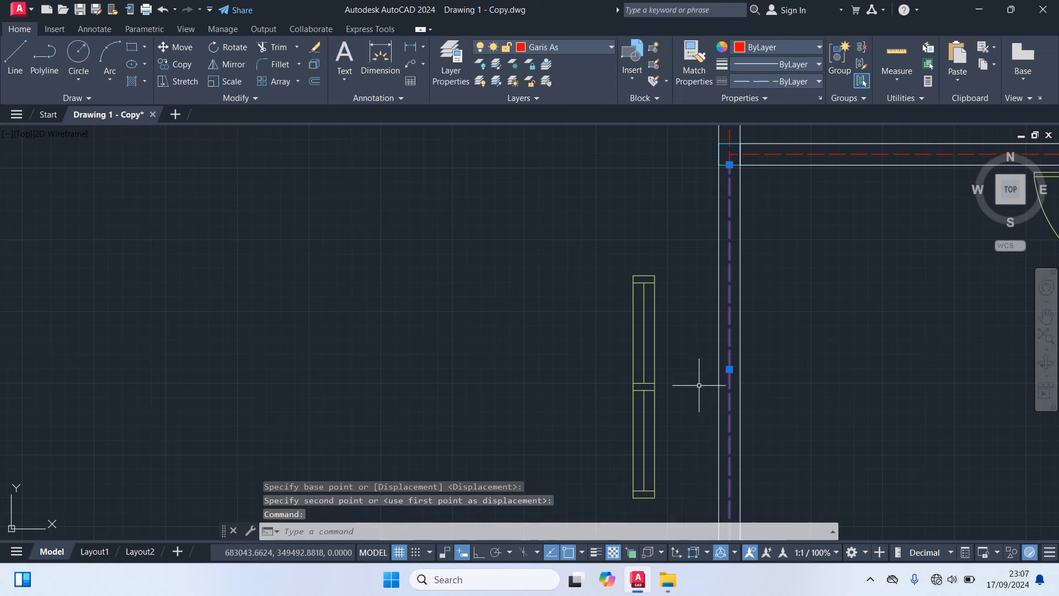
{"action": "key", "text": "Escape"}
{"action": "left_click", "coordinate": [694, 405]}
{"action": "left_click", "coordinate": [574, 325]}
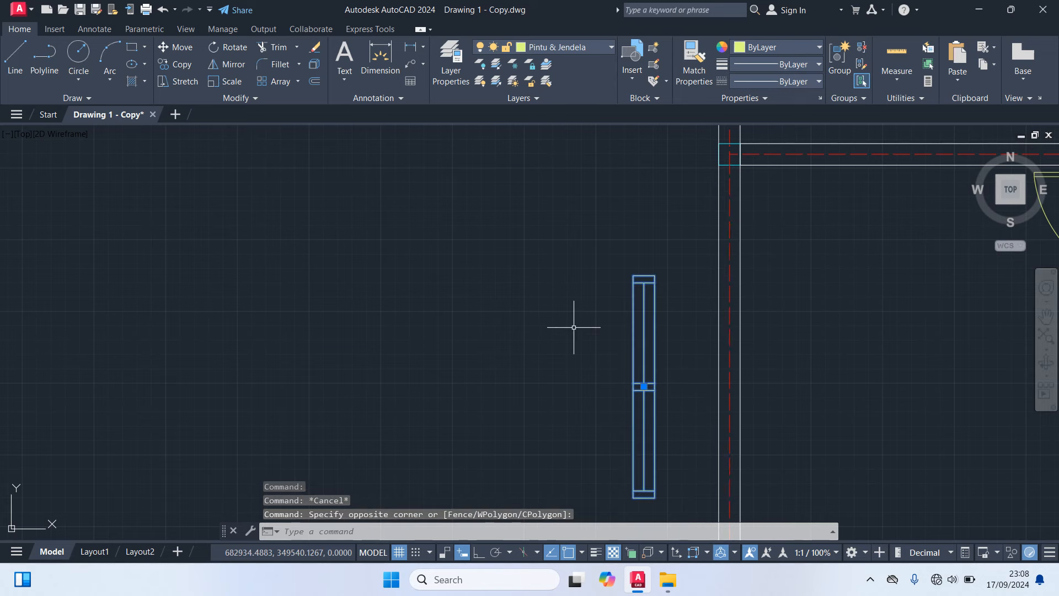
{"action": "type", "text": "m"}
{"action": "key", "text": "Return"}
{"action": "scroll", "coordinate": [623, 380], "scroll_direction": "up", "scroll_amount": 3}
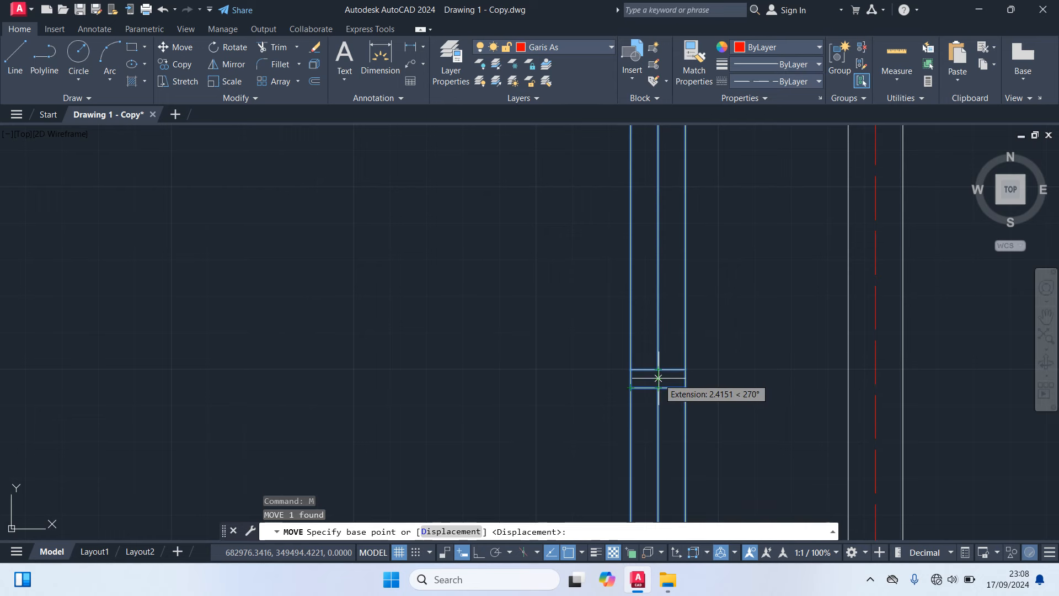
{"action": "left_click", "coordinate": [658, 378]}
{"action": "scroll", "coordinate": [717, 378], "scroll_direction": "down", "scroll_amount": 4}
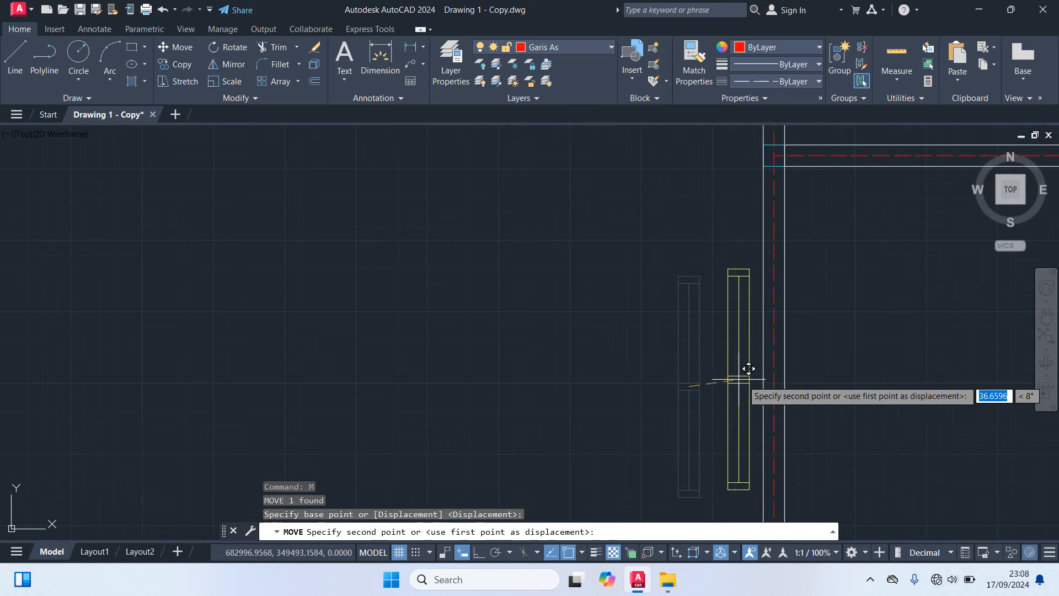
Place the double window being moved into the left exterior wall of the middle-left room.
{"action": "left_click", "coordinate": [781, 361]}
{"action": "scroll", "coordinate": [844, 356], "scroll_direction": "down", "scroll_amount": 2}
{"action": "middle_click_drag", "start_coordinate": [852, 353], "coordinate": [613, 343]}
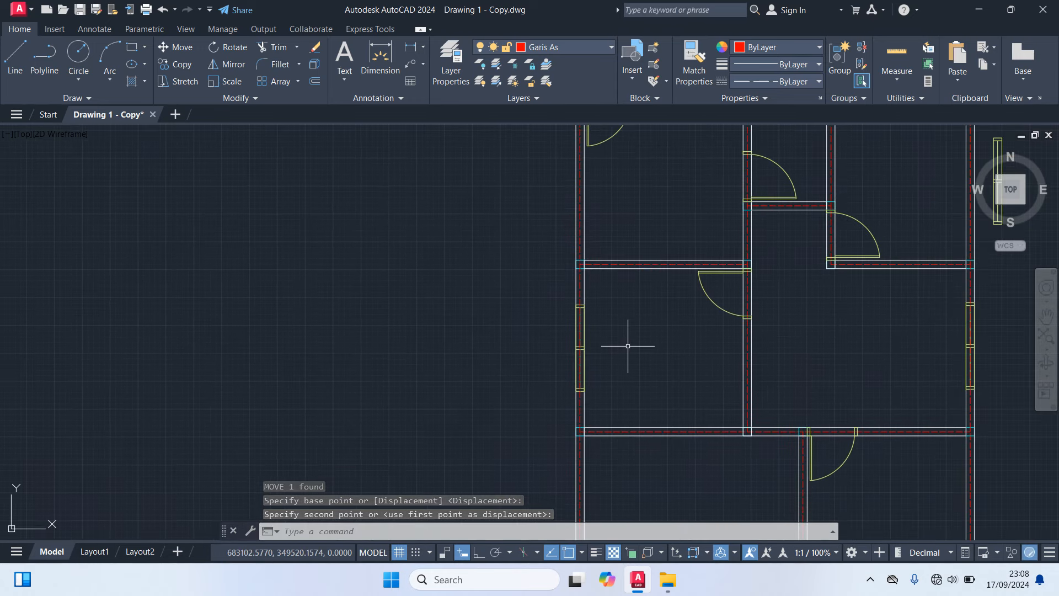
Move the vertical double window outside the plan by its centre into the right exterior wall of the upper-right room.
{"action": "scroll", "coordinate": [634, 348], "scroll_direction": "down", "scroll_amount": 2}
{"action": "scroll", "coordinate": [900, 258], "scroll_direction": "up", "scroll_amount": 3}
{"action": "scroll", "coordinate": [815, 292], "scroll_direction": "up", "scroll_amount": 2}
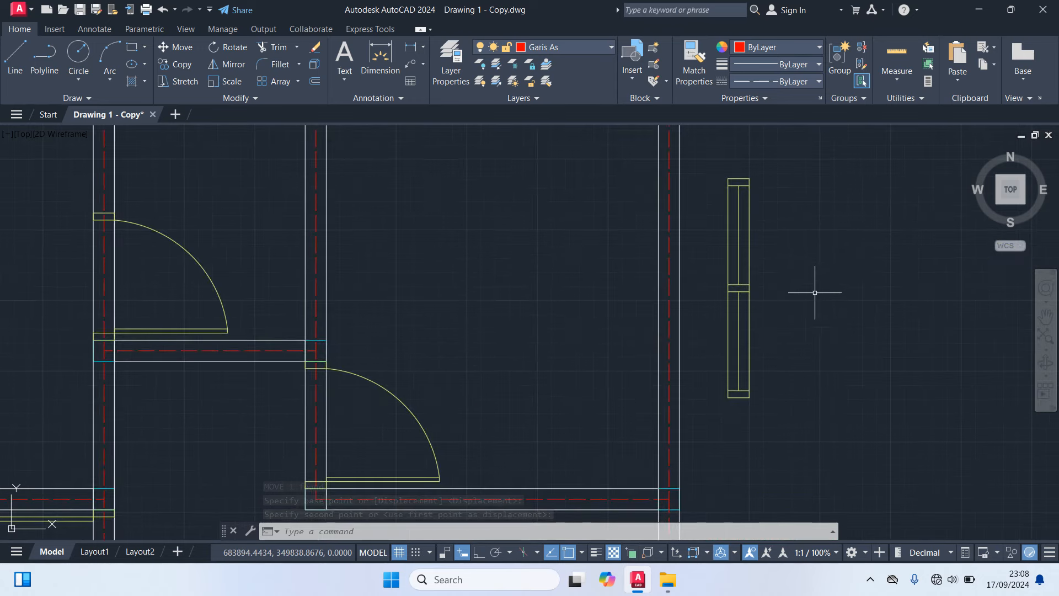
{"action": "left_click", "coordinate": [773, 325]}
{"action": "left_click", "coordinate": [713, 263]}
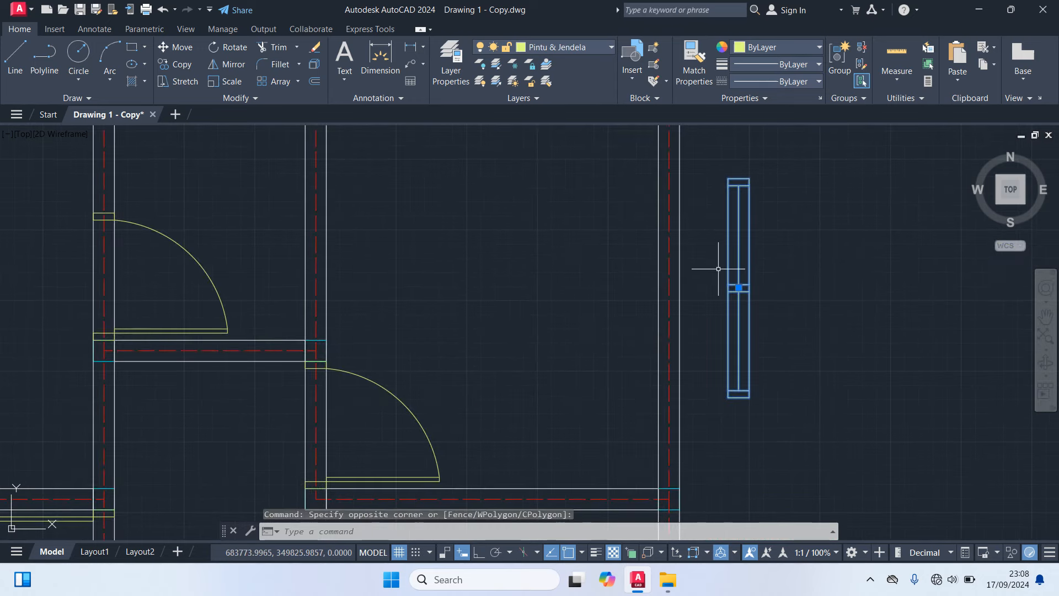
{"action": "type", "text": "m"}
{"action": "key", "text": "Return"}
{"action": "scroll", "coordinate": [723, 301], "scroll_direction": "up", "scroll_amount": 2}
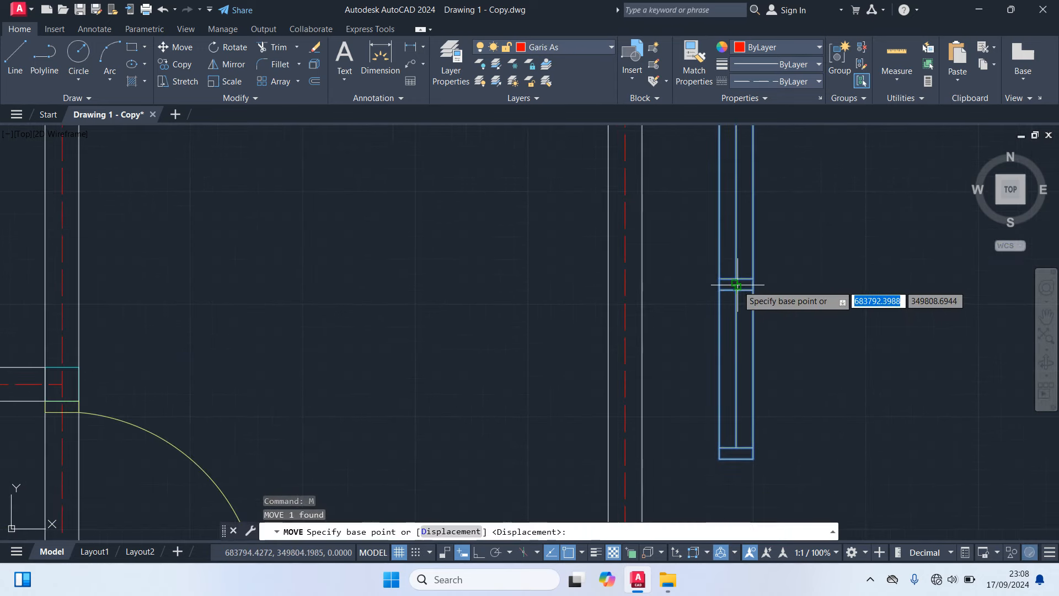
{"action": "left_click", "coordinate": [733, 285]}
{"action": "scroll", "coordinate": [693, 296], "scroll_direction": "down", "scroll_amount": 4}
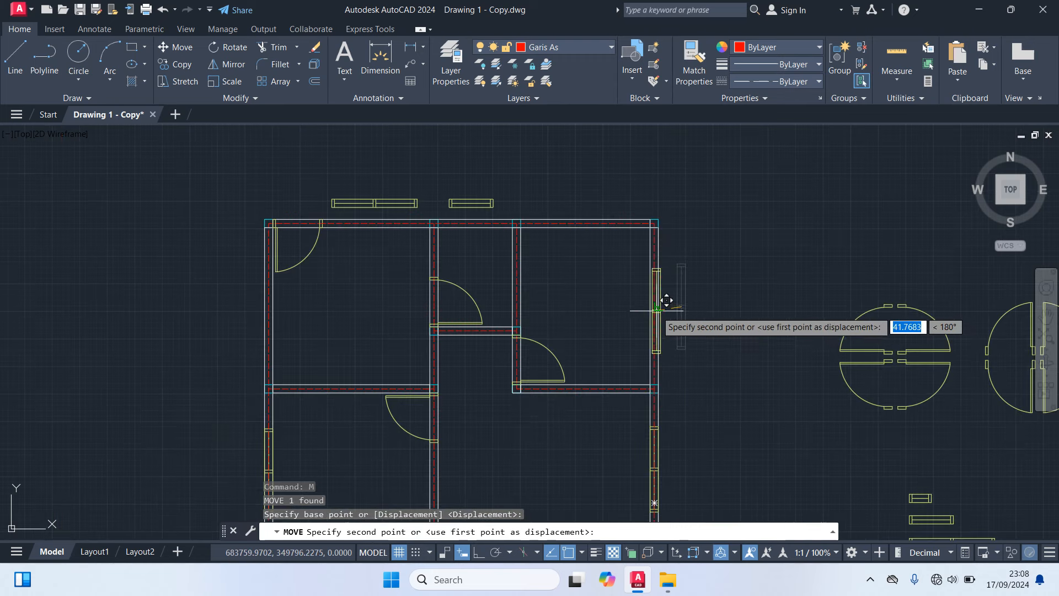
{"action": "scroll", "coordinate": [669, 296], "scroll_direction": "up", "scroll_amount": 2}
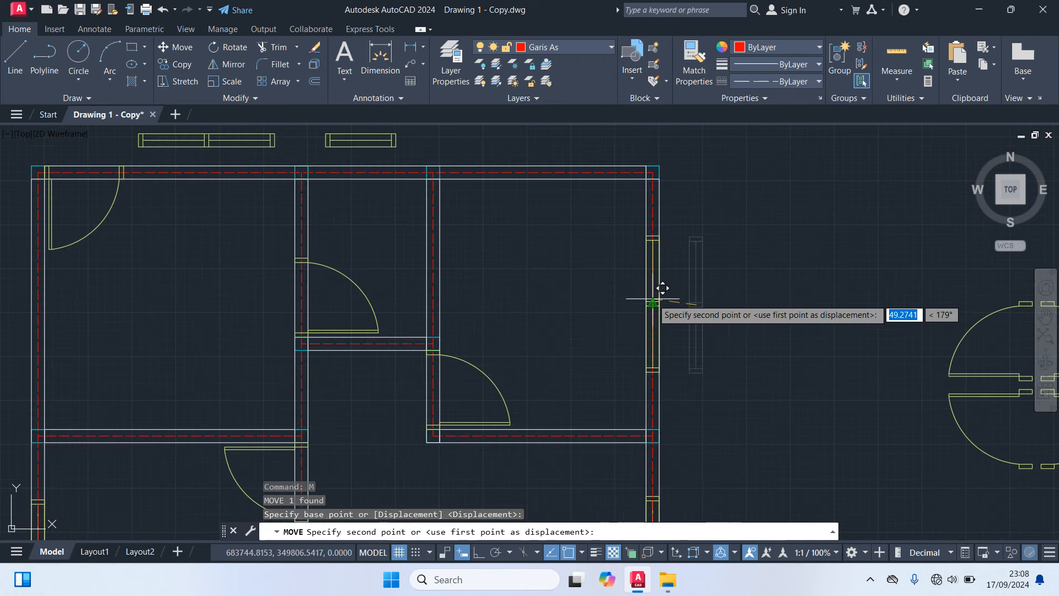
{"action": "left_click", "coordinate": [653, 303]}
Move the single window above the plan by its centre onto the top wall's centreline, at the small middle room.
{"action": "scroll", "coordinate": [588, 234], "scroll_direction": "up", "scroll_amount": 2}
{"action": "middle_click_drag", "start_coordinate": [601, 247], "coordinate": [927, 466]}
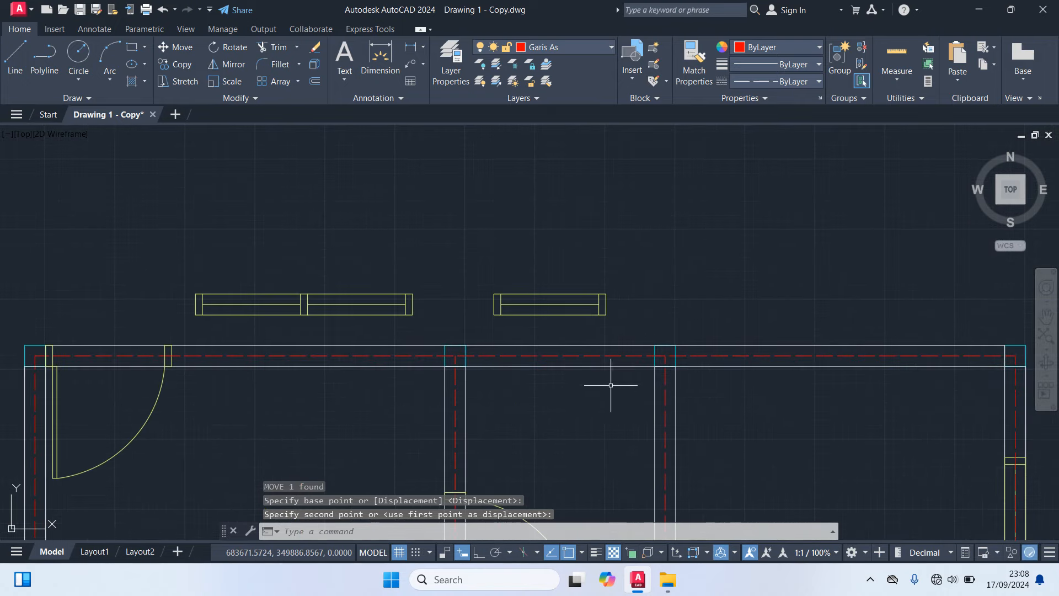
{"action": "left_click", "coordinate": [590, 331]}
{"action": "left_click", "coordinate": [542, 269]}
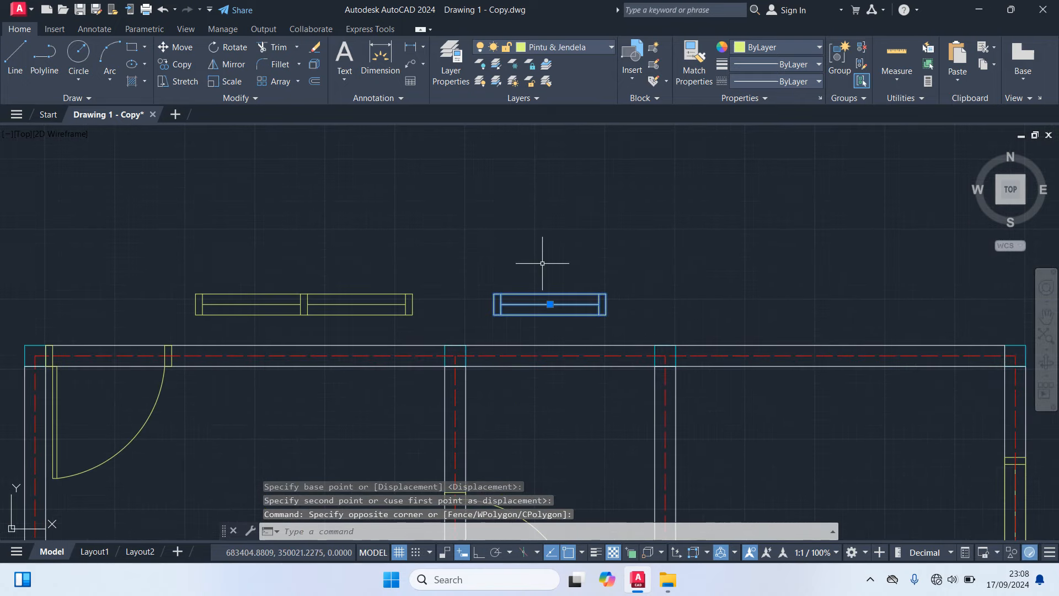
{"action": "type", "text": "m"}
{"action": "key", "text": "Return"}
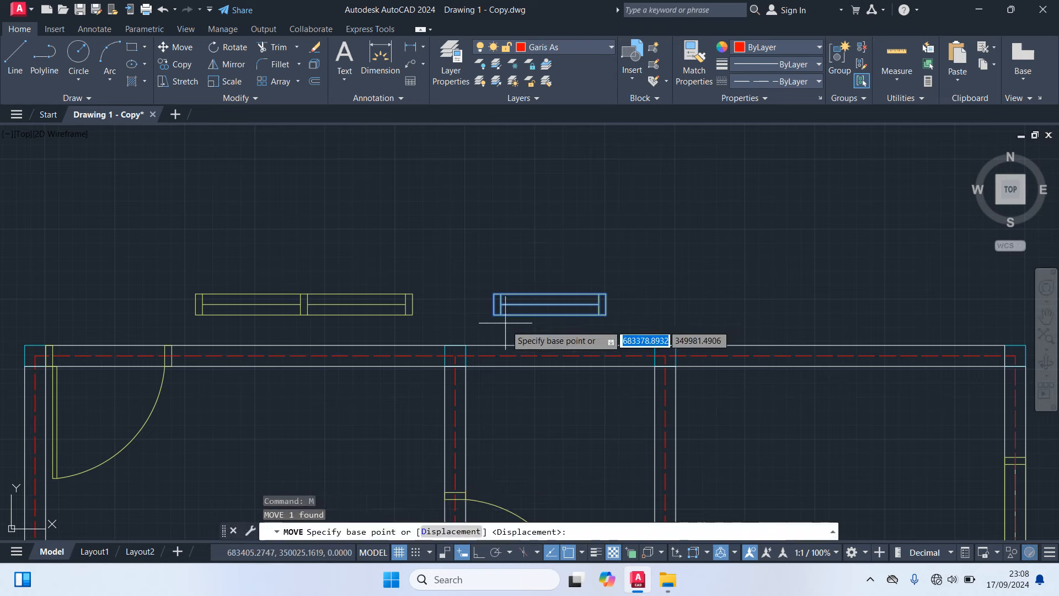
{"action": "left_click", "coordinate": [552, 304]}
{"action": "scroll", "coordinate": [557, 328], "scroll_direction": "up", "scroll_amount": 3}
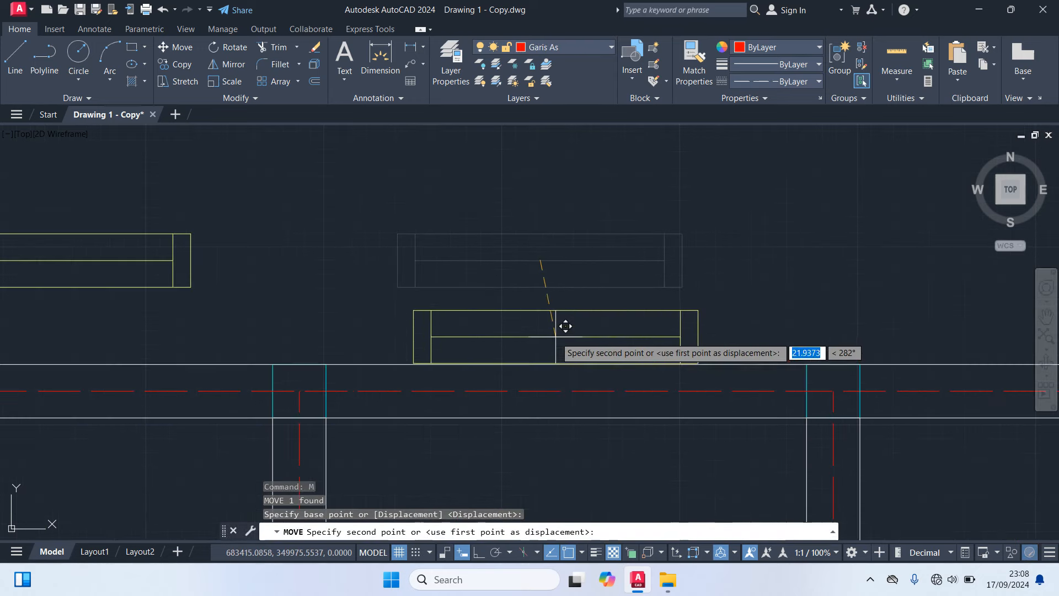
{"action": "left_click", "coordinate": [568, 387]}
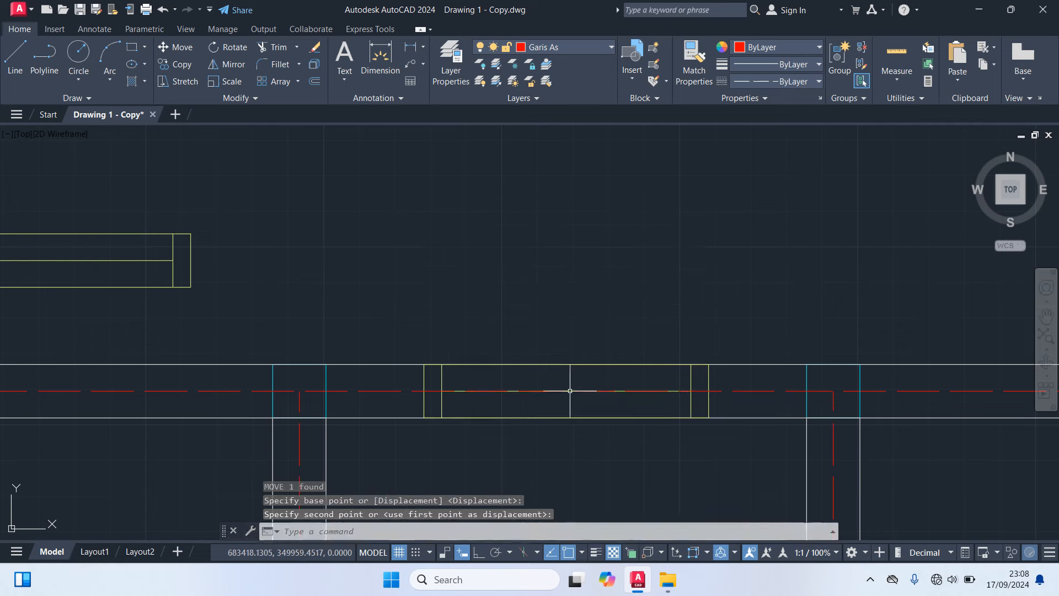
Move the double window above the plan by its centre into the top wall of the upper-left room, beside the door.
{"action": "scroll", "coordinate": [466, 260], "scroll_direction": "down", "scroll_amount": 3}
{"action": "middle_click_drag", "start_coordinate": [355, 267], "coordinate": [550, 312]}
{"action": "left_click", "coordinate": [569, 331]}
{"action": "left_click", "coordinate": [514, 265]}
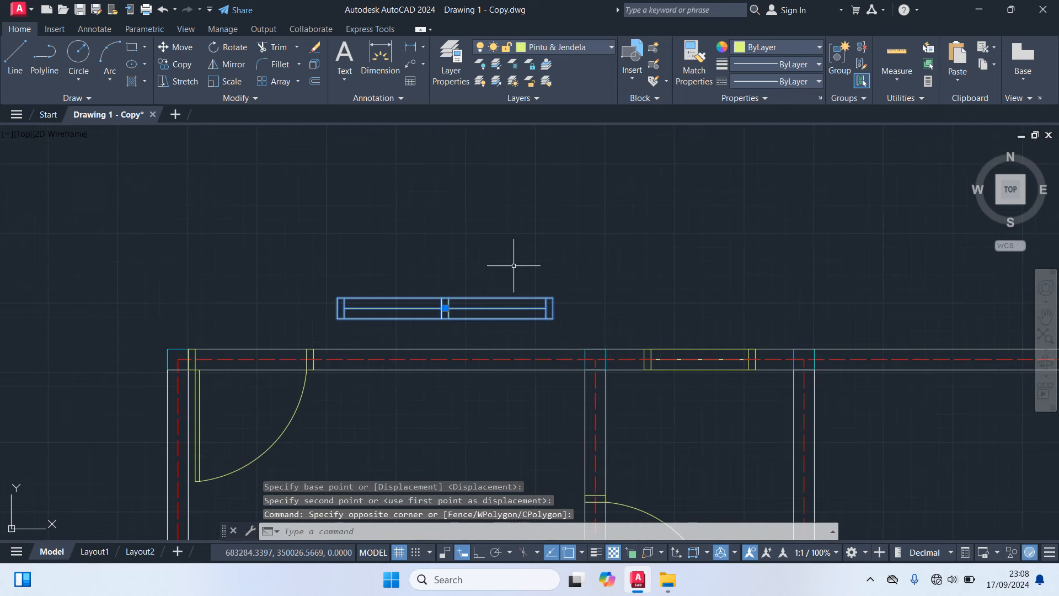
{"action": "type", "text": "m"}
{"action": "key", "text": "Return"}
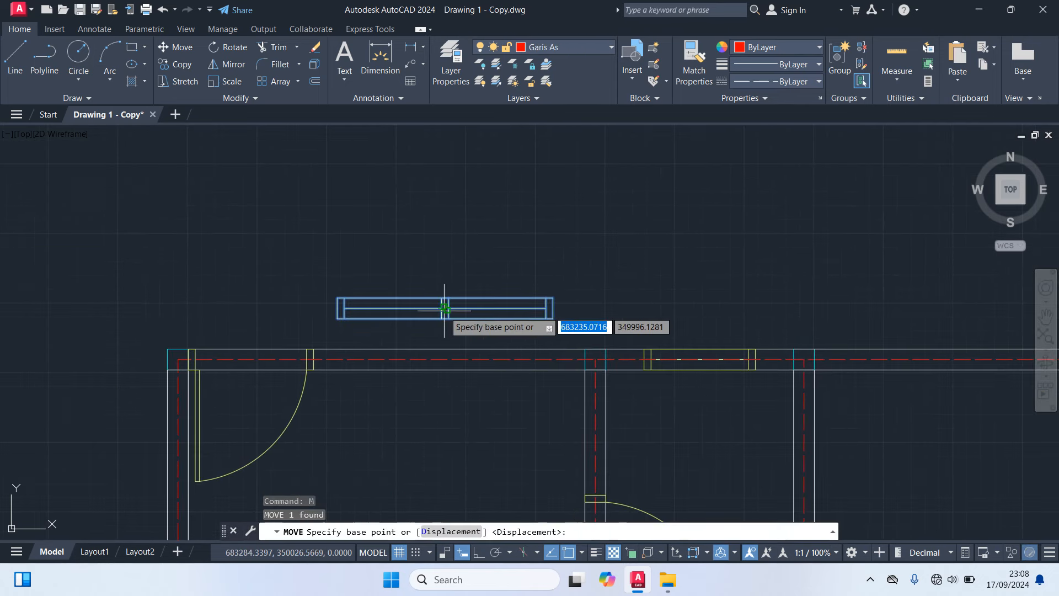
{"action": "left_click", "coordinate": [444, 309]}
{"action": "left_click", "coordinate": [451, 359]}
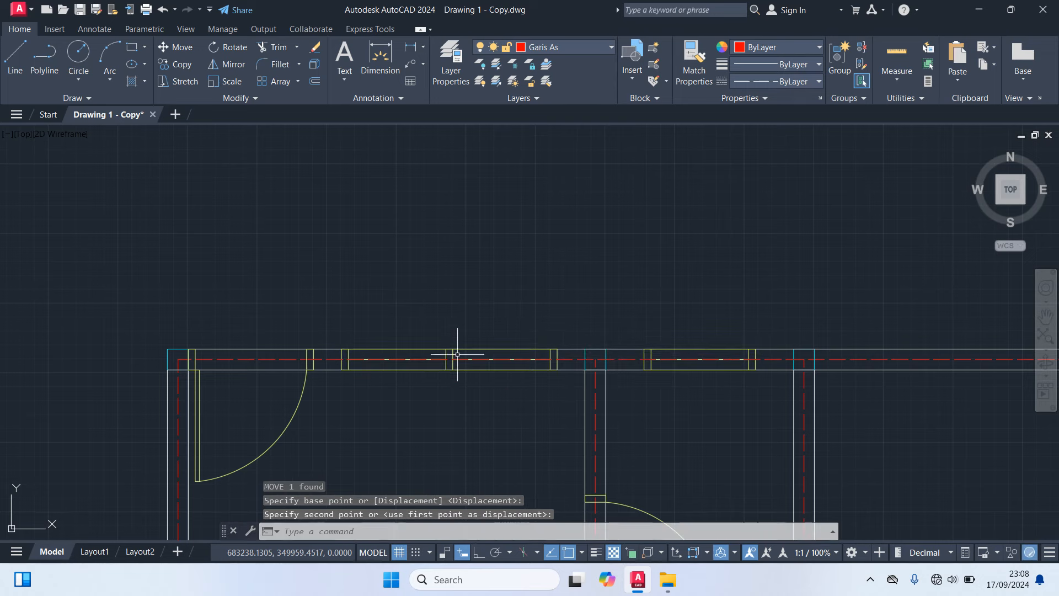
Trim the wall lines across the window and front door openings in the lower-left room's bottom wall.
{"action": "scroll", "coordinate": [650, 224], "scroll_direction": "down", "scroll_amount": 6}
{"action": "middle_click_drag", "start_coordinate": [817, 363], "coordinate": [818, 216]}
{"action": "middle_click_drag", "start_coordinate": [815, 303], "coordinate": [822, 364]}
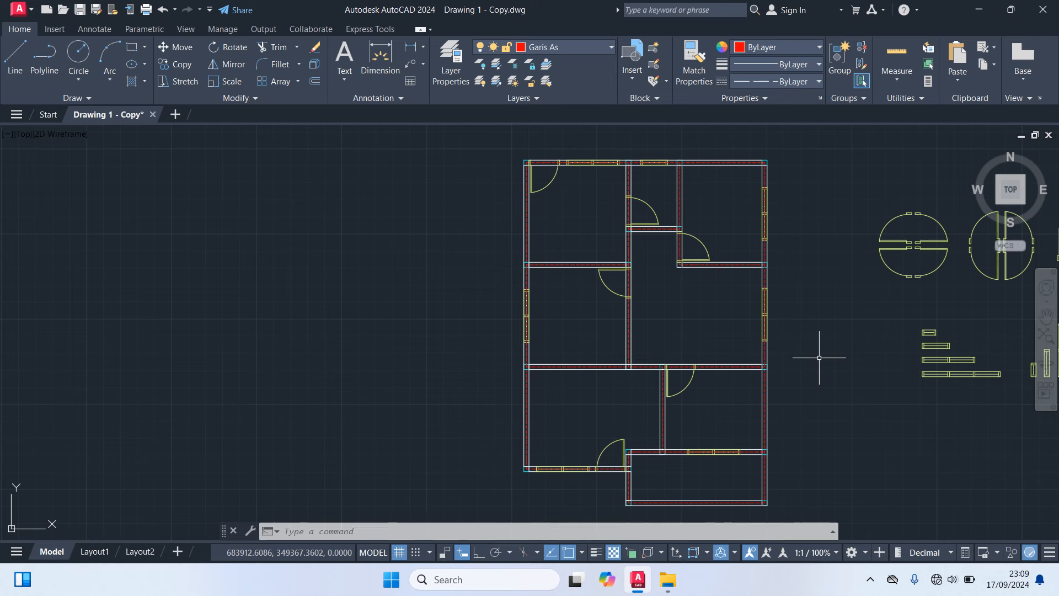
{"action": "type", "text": "tr"}
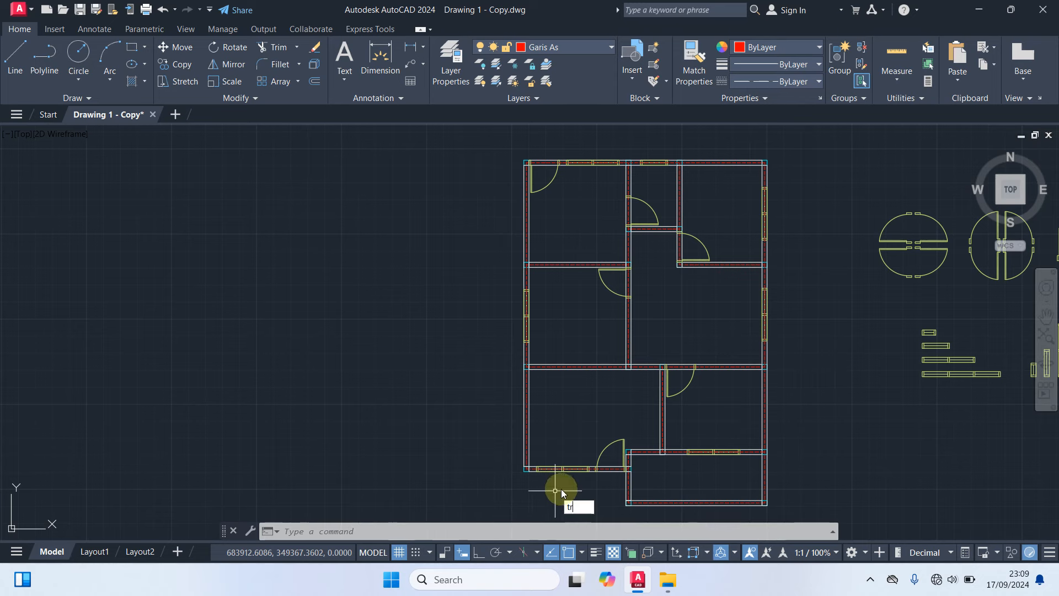
{"action": "key", "text": "Return"}
{"action": "left_click", "coordinate": [564, 486]}
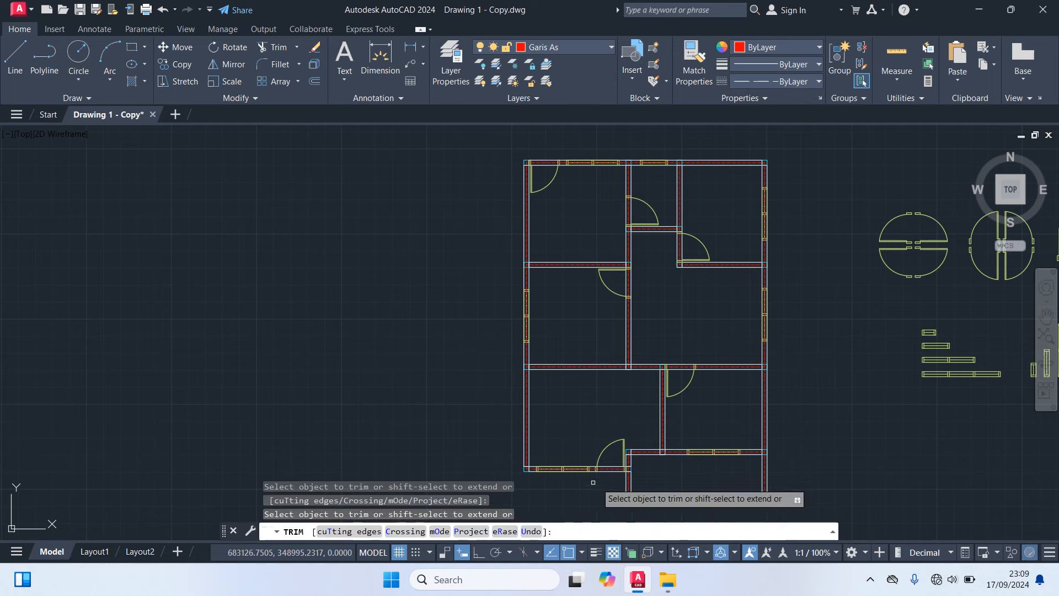
{"action": "scroll", "coordinate": [597, 484], "scroll_direction": "up", "scroll_amount": 5}
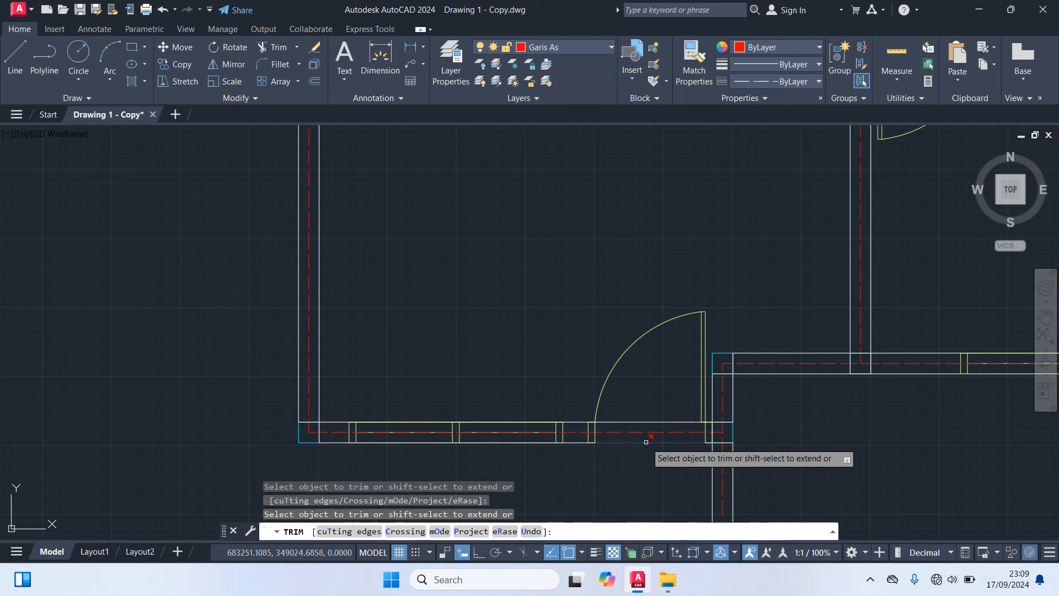
Trim the wall lines across the door opening in the lower-right room's top wall.
{"action": "scroll", "coordinate": [621, 472], "scroll_direction": "down", "scroll_amount": 2}
{"action": "scroll", "coordinate": [619, 478], "scroll_direction": "down", "scroll_amount": 2}
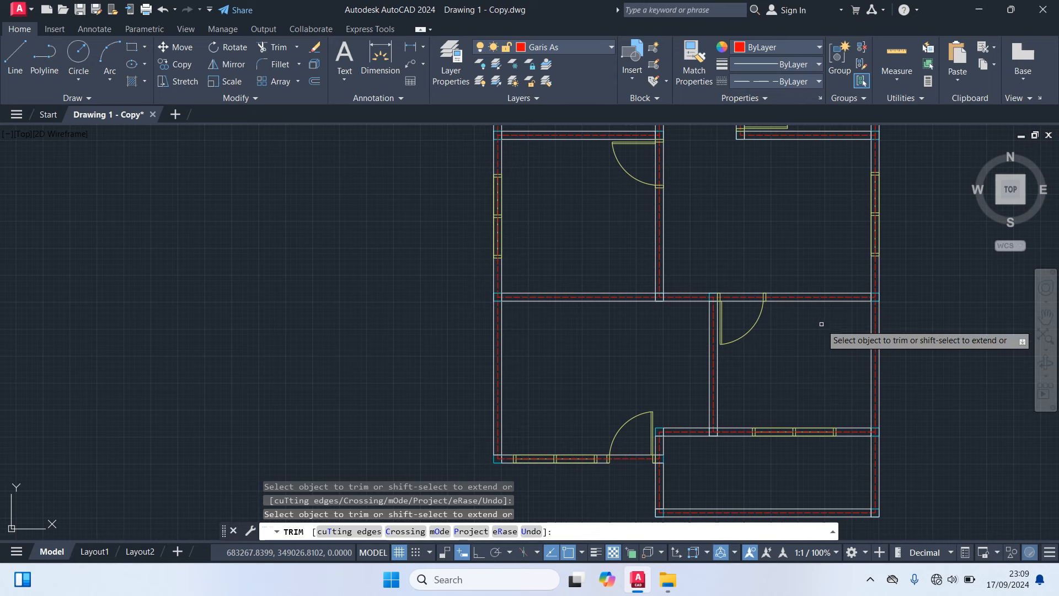
{"action": "scroll", "coordinate": [785, 295], "scroll_direction": "up", "scroll_amount": 2}
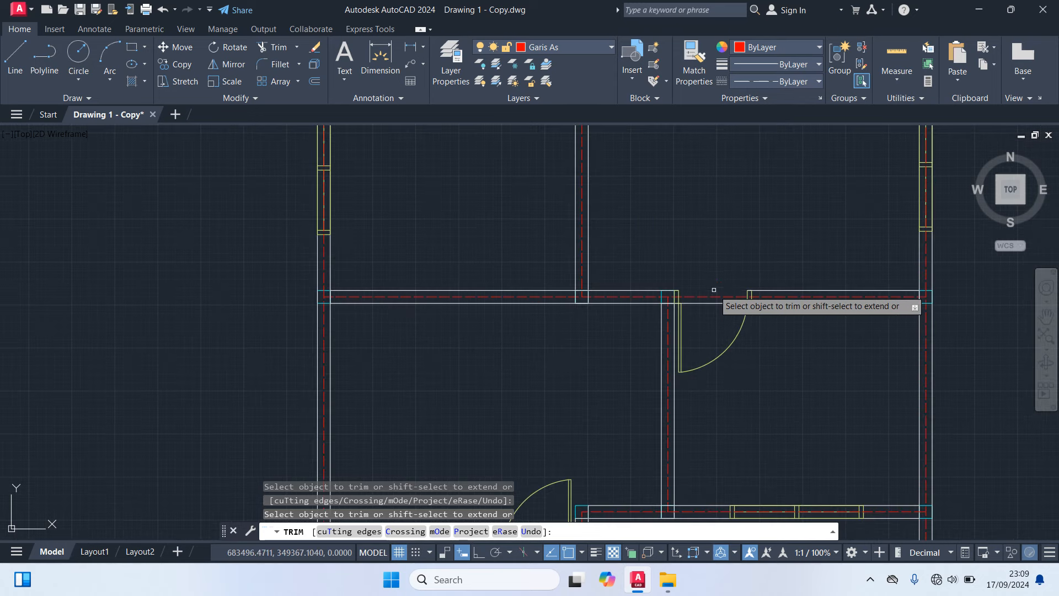
Trim the wall lines across the door openings of the middle-left, upper-right, small middle and upper-left rooms.
{"action": "scroll", "coordinate": [676, 254], "scroll_direction": "down", "scroll_amount": 3}
{"action": "mouse_move", "coordinate": [679, 248]}
{"action": "middle_mouse_down"}
{"action": "mouse_move", "coordinate": [743, 355]}
{"action": "mouse_move", "coordinate": [744, 331]}
{"action": "middle_mouse_up"}
{"action": "scroll", "coordinate": [716, 331], "scroll_direction": "up", "scroll_amount": 4}
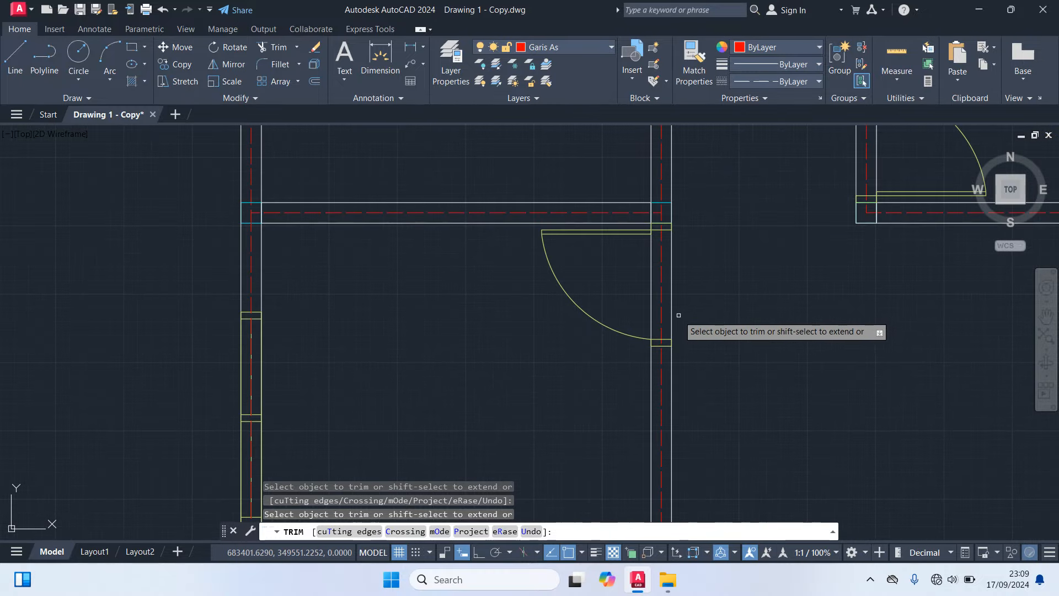
{"action": "middle_click_drag", "start_coordinate": [793, 315], "coordinate": [729, 486]}
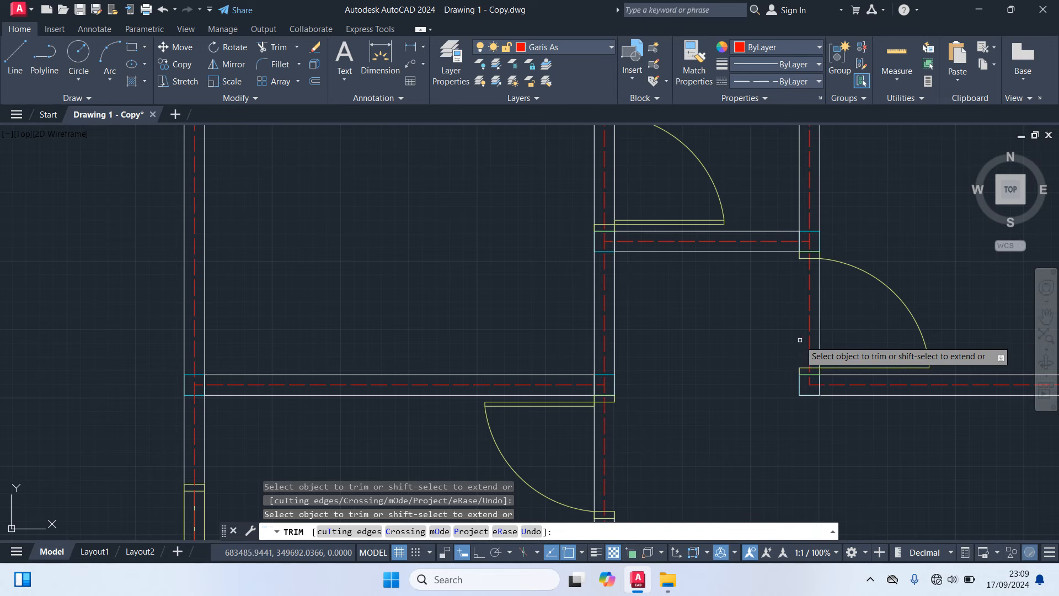
{"action": "middle_click_drag", "start_coordinate": [650, 331], "coordinate": [768, 535]}
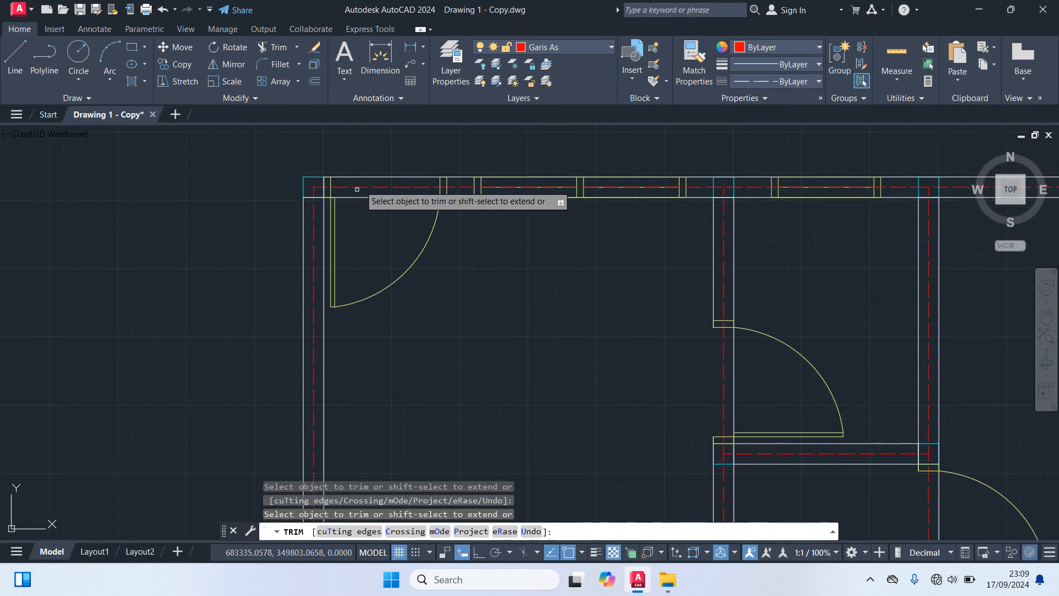
{"action": "left_click", "coordinate": [371, 176]}
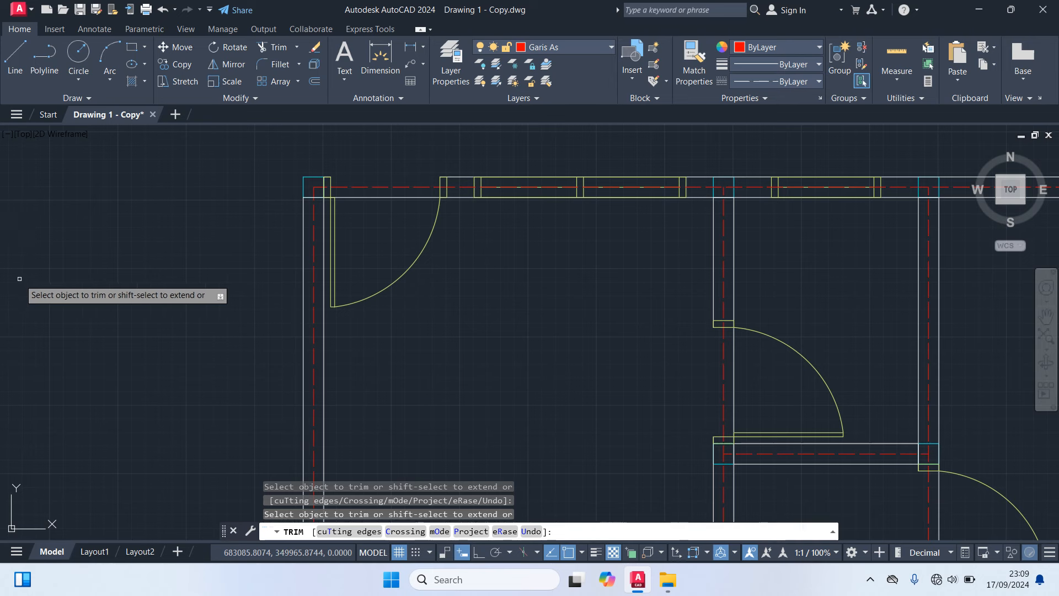
Trim away the wall segment between the small middle room's lower-left corner and the middle-left room's upper-right corner.
{"action": "scroll", "coordinate": [483, 365], "scroll_direction": "down", "scroll_amount": 2}
{"action": "scroll", "coordinate": [479, 354], "scroll_direction": "down", "scroll_amount": 2}
{"action": "middle_click_drag", "start_coordinate": [478, 351], "coordinate": [457, 181]}
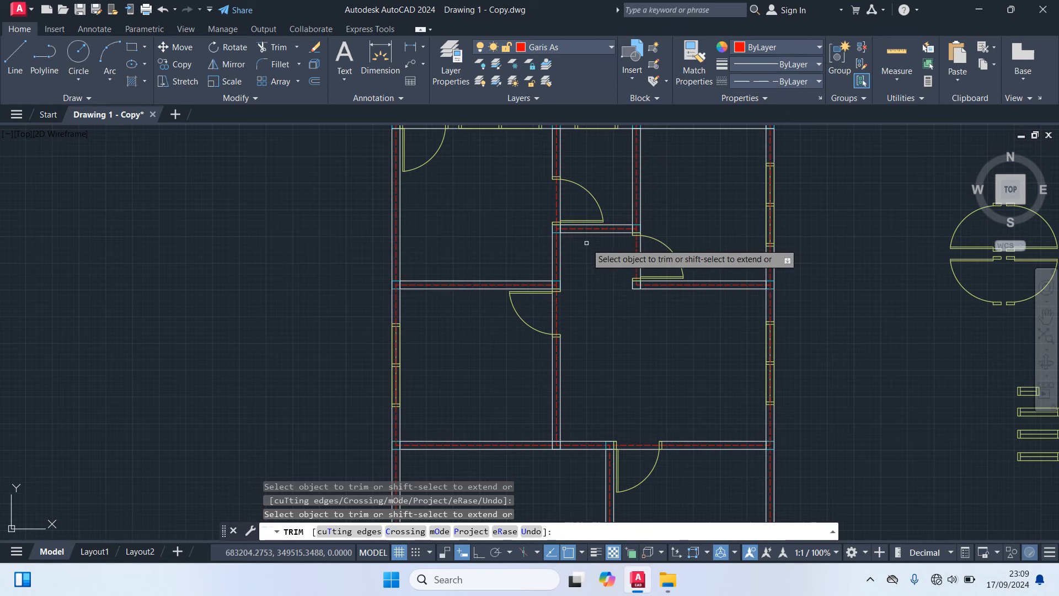
{"action": "scroll", "coordinate": [586, 244], "scroll_direction": "up", "scroll_amount": 2}
{"action": "middle_click_drag", "start_coordinate": [586, 244], "coordinate": [662, 334]}
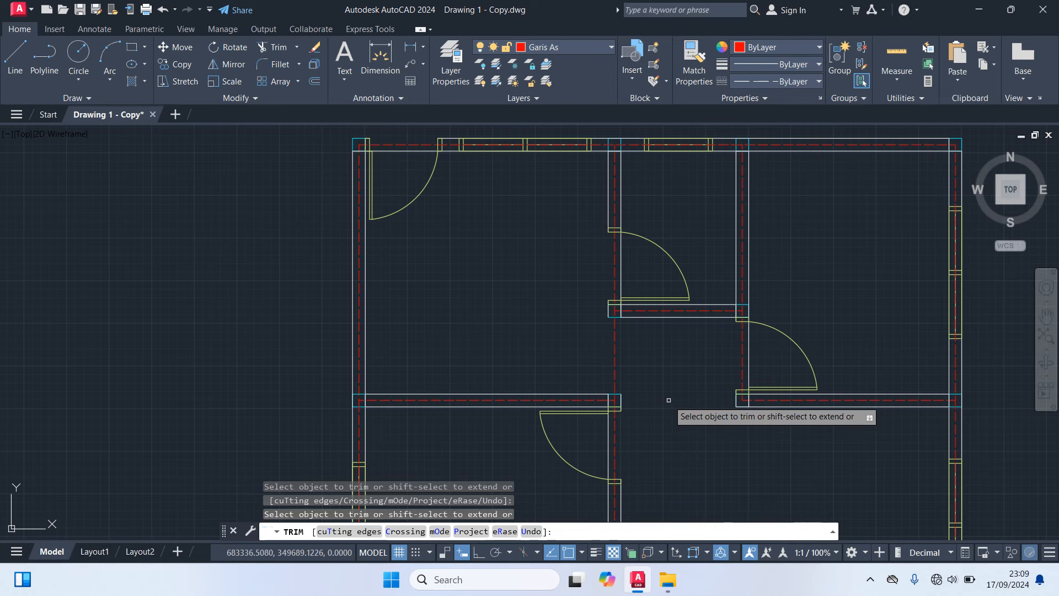
Trim away the horizontal wall segment between the middle-left room's lower-right corner and the lower-right room, and finish trimming.
{"action": "scroll", "coordinate": [670, 399], "scroll_direction": "down", "scroll_amount": 2}
{"action": "middle_click_drag", "start_coordinate": [671, 400], "coordinate": [663, 243]}
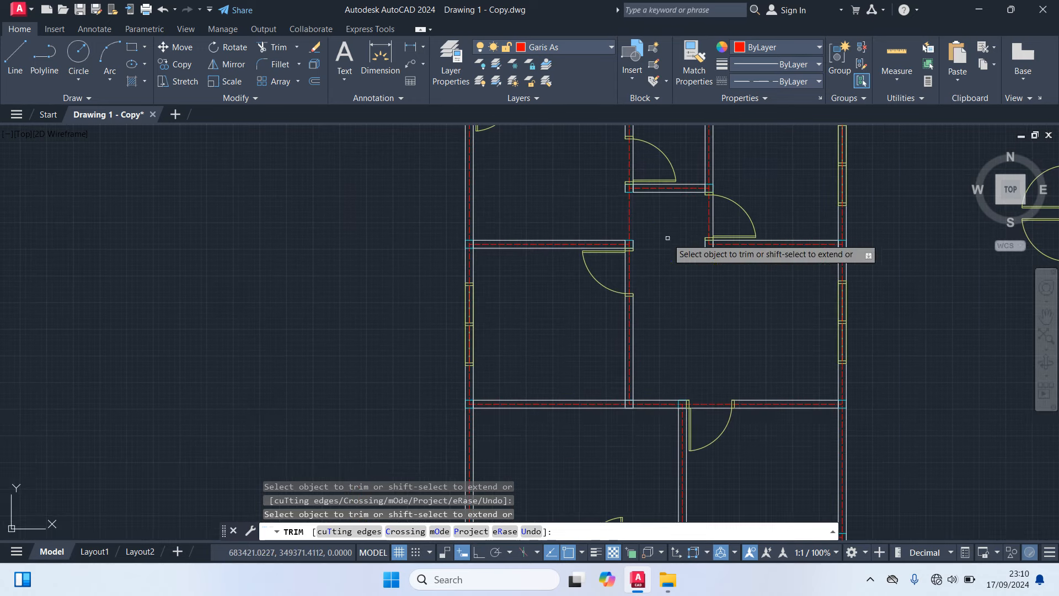
{"action": "scroll", "coordinate": [653, 438], "scroll_direction": "down", "scroll_amount": 2}
{"action": "mouse_move", "coordinate": [653, 438]}
{"action": "middle_mouse_down"}
{"action": "mouse_move", "coordinate": [696, 358]}
{"action": "mouse_move", "coordinate": [704, 371]}
{"action": "middle_mouse_up"}
{"action": "scroll", "coordinate": [704, 371], "scroll_direction": "up", "scroll_amount": 6}
{"action": "left_click", "coordinate": [701, 337]}
{"action": "left_click", "coordinate": [692, 318]}
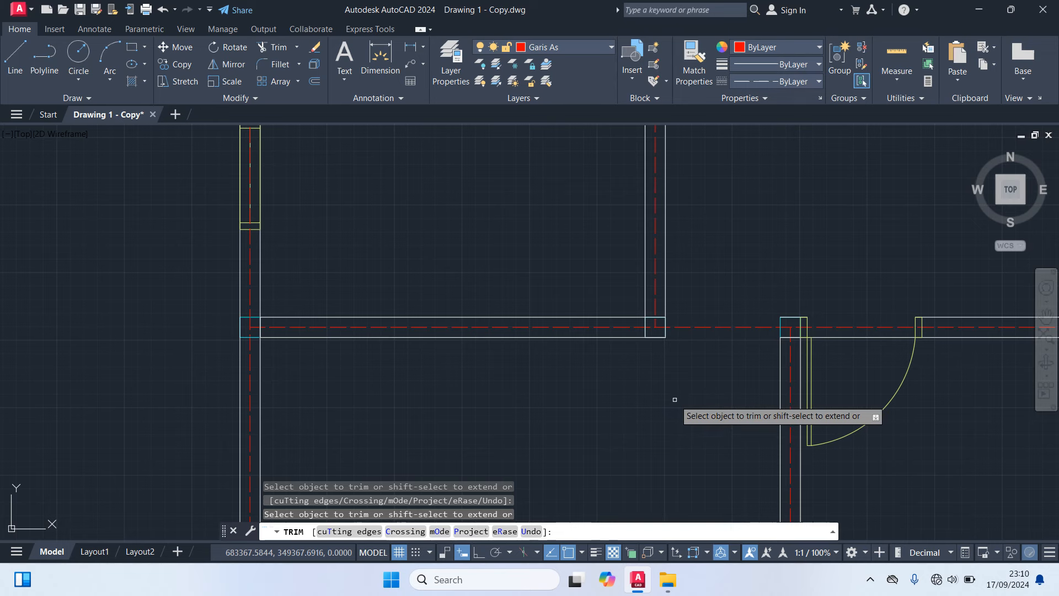
{"action": "scroll", "coordinate": [675, 399], "scroll_direction": "down", "scroll_amount": 4}
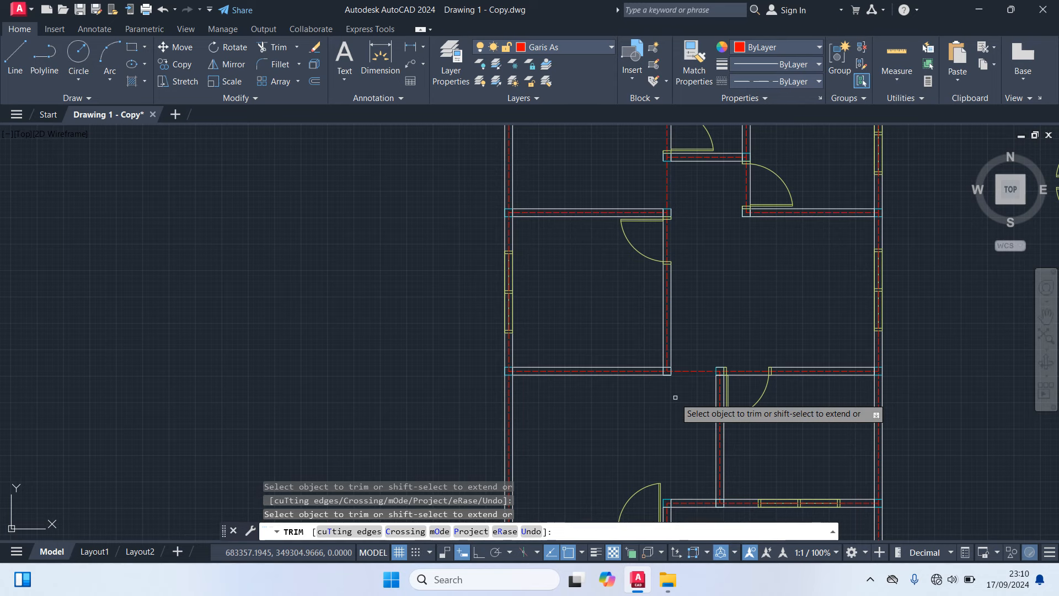
{"action": "scroll", "coordinate": [728, 307], "scroll_direction": "down", "scroll_amount": 2}
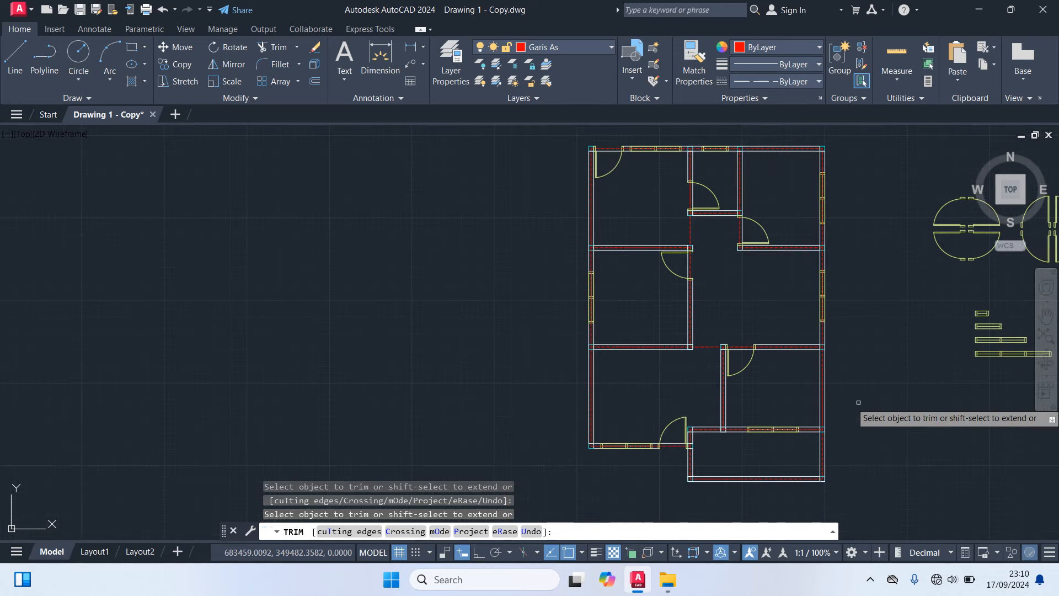
{"action": "key", "text": "Return"}
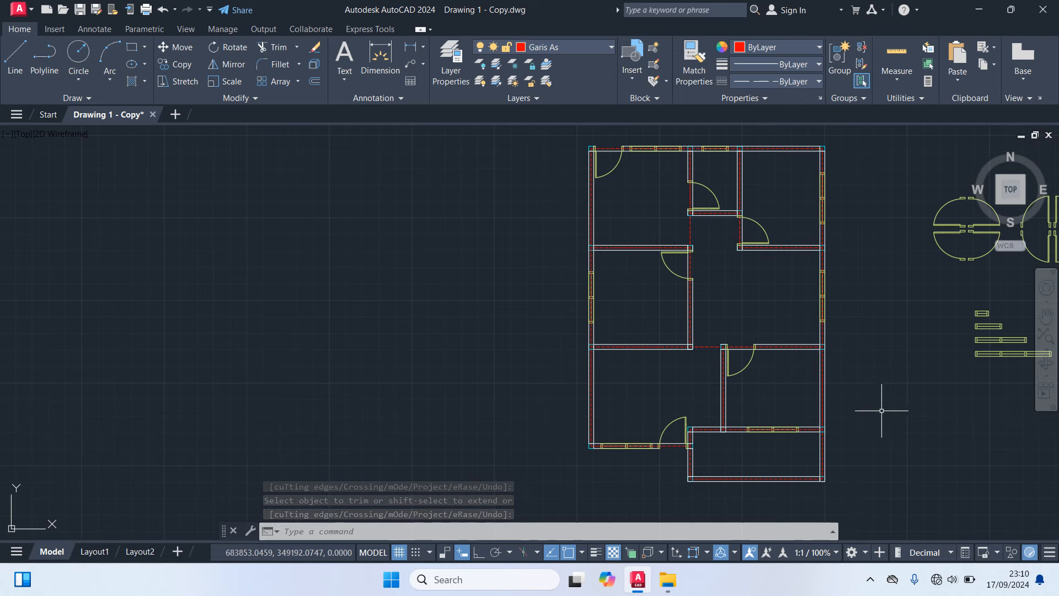
Make Garis Bantu the current layer.
{"action": "left_click", "coordinate": [589, 48]}
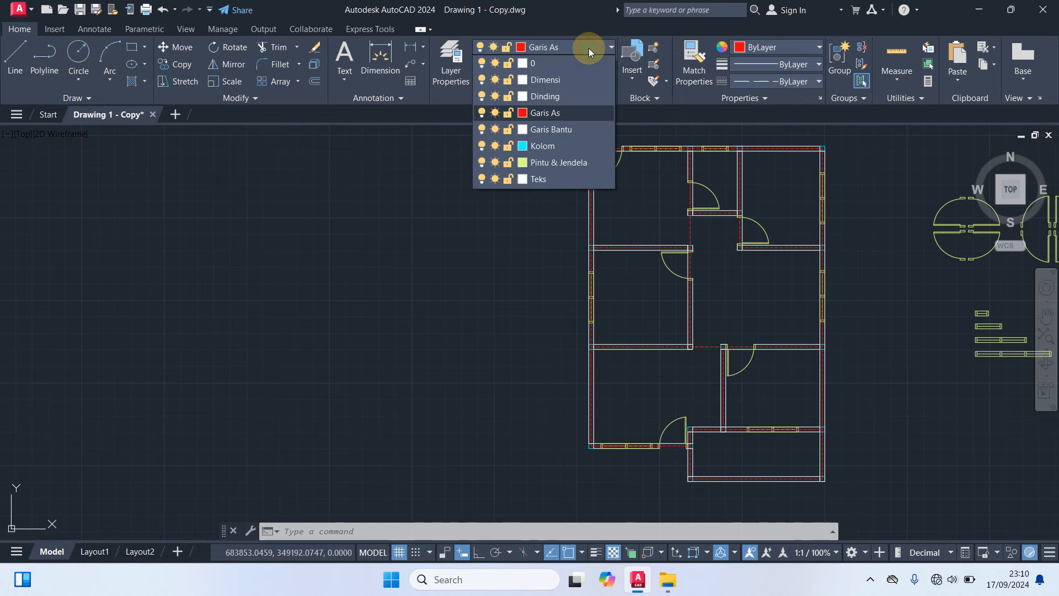
{"action": "left_click", "coordinate": [571, 129]}
{"action": "middle_click_drag", "start_coordinate": [511, 173], "coordinate": [397, 254]}
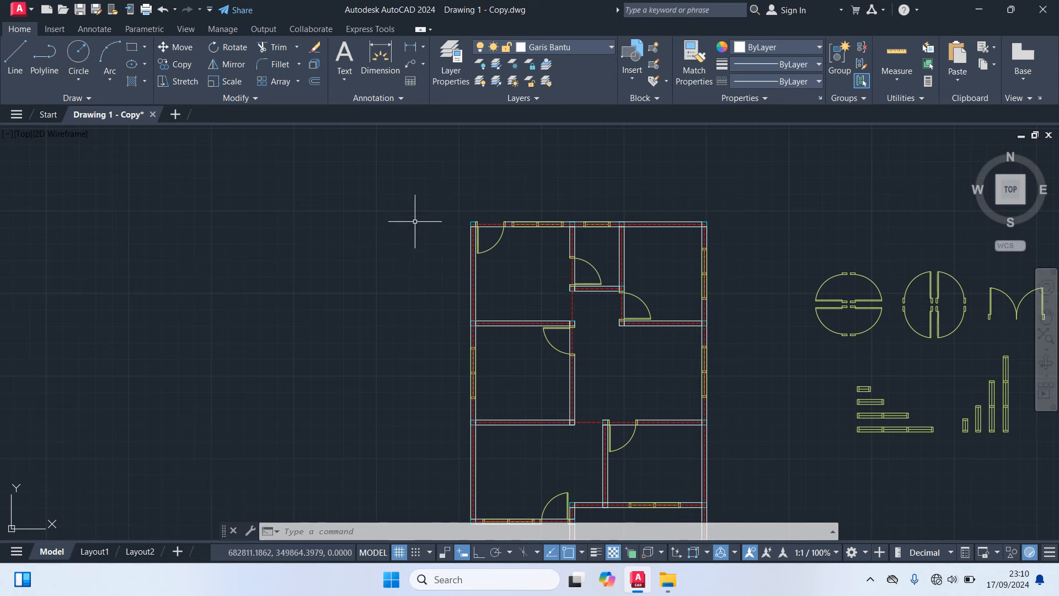
Draw a 50-unit vertical helper line upward from the wall centreline intersection at the plan's upper-left corner.
{"action": "scroll", "coordinate": [466, 202], "scroll_direction": "up", "scroll_amount": 4}
{"action": "middle_click_drag", "start_coordinate": [466, 202], "coordinate": [285, 229]}
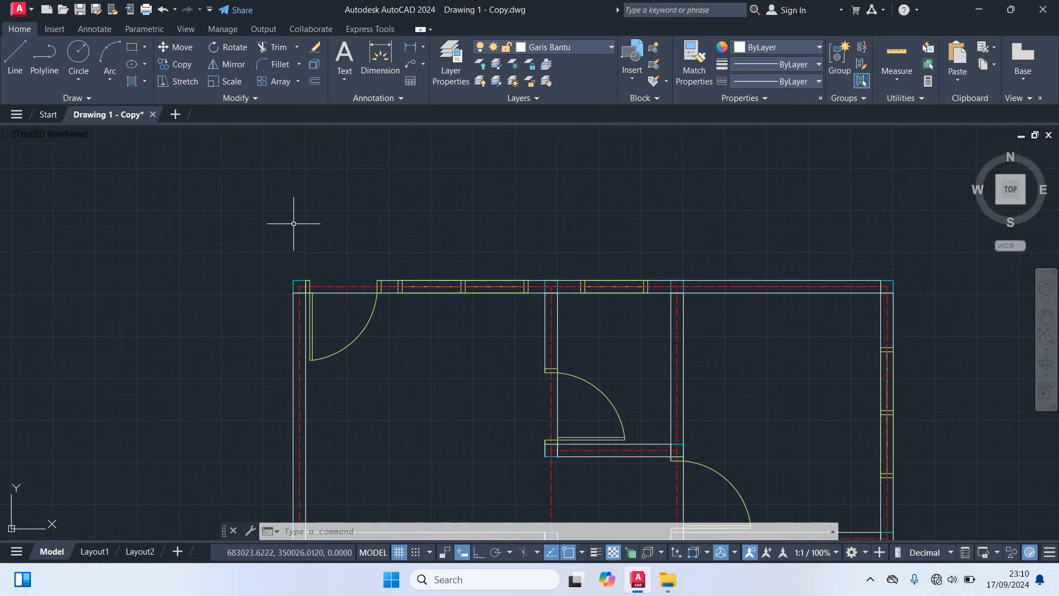
{"action": "key", "text": "l"}
{"action": "key", "text": "Return"}
{"action": "scroll", "coordinate": [284, 264], "scroll_direction": "up", "scroll_amount": 4}
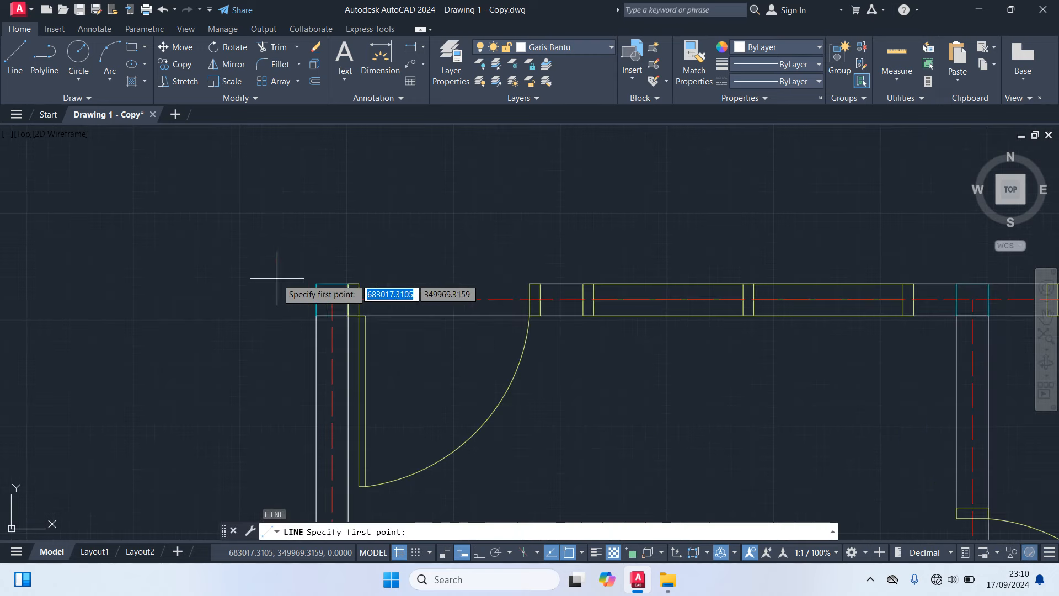
{"action": "left_click", "coordinate": [332, 299]}
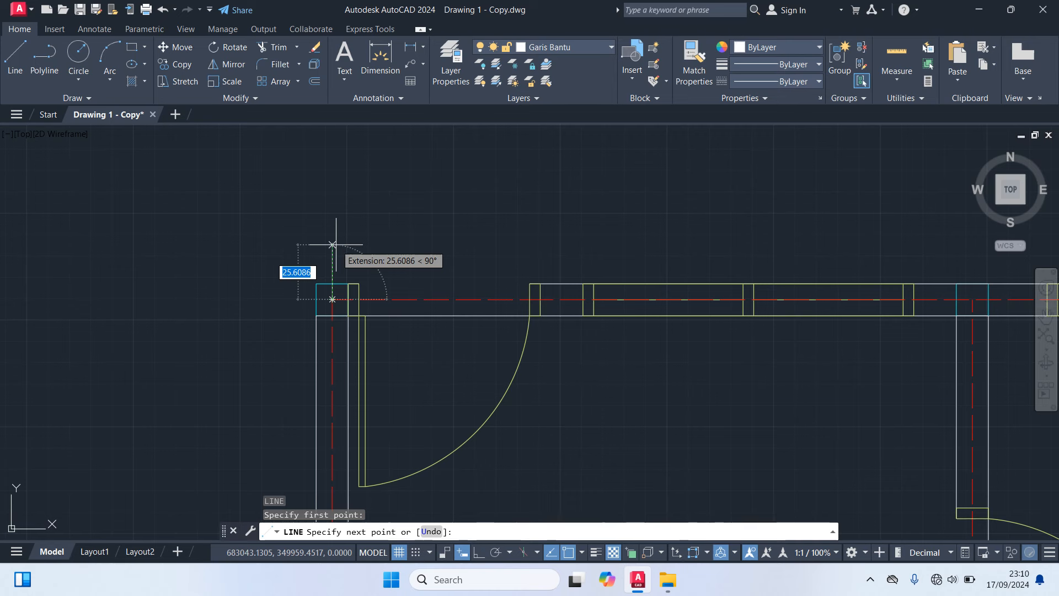
{"action": "type", "text": "5"}
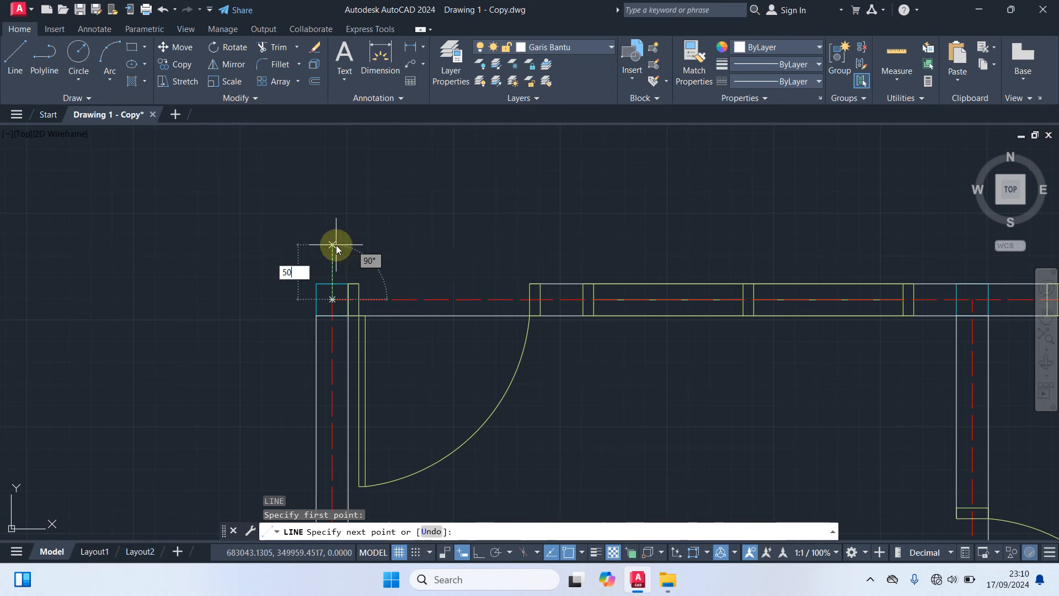
{"action": "type", "text": "0"}
{"action": "key", "text": "Return"}
{"action": "key", "text": "Return"}
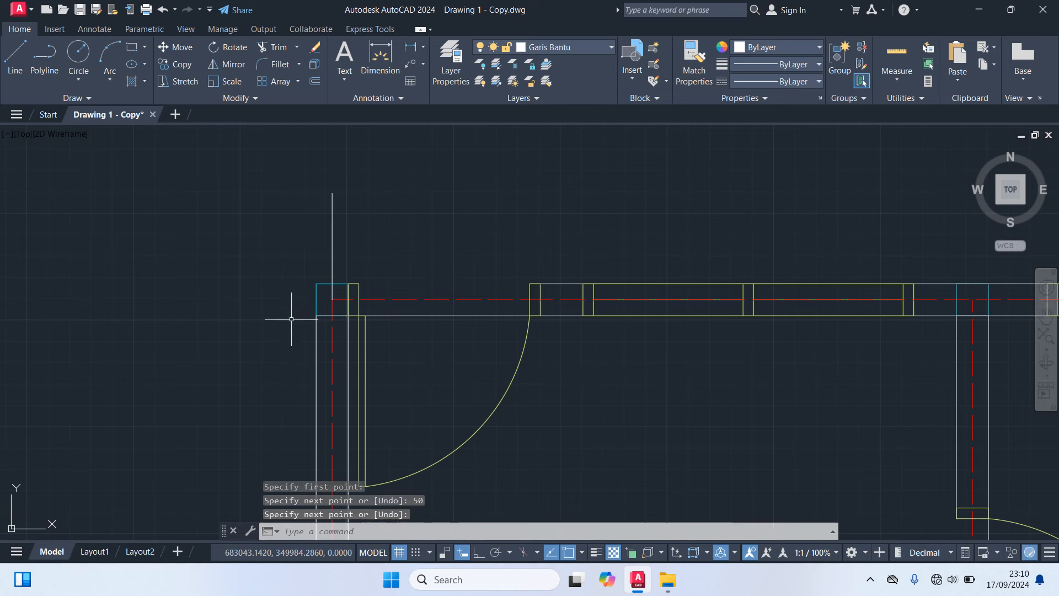
Draw a 50-unit horizontal helper line outward to the left from the upper-left corner's centreline intersection.
{"action": "key", "text": "Return"}
{"action": "left_click", "coordinate": [332, 300]}
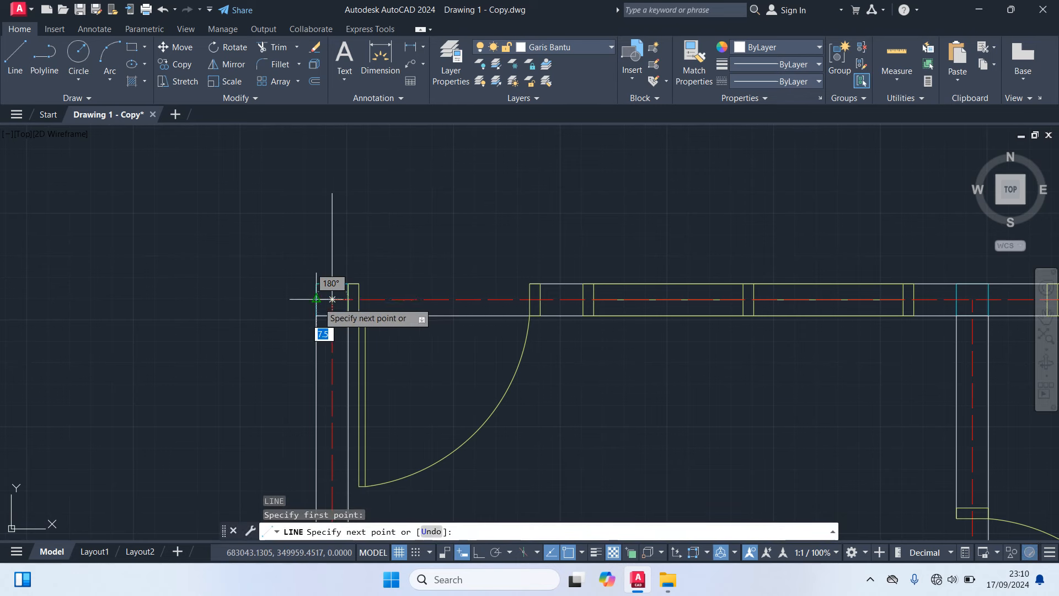
{"action": "left_click", "coordinate": [280, 298]}
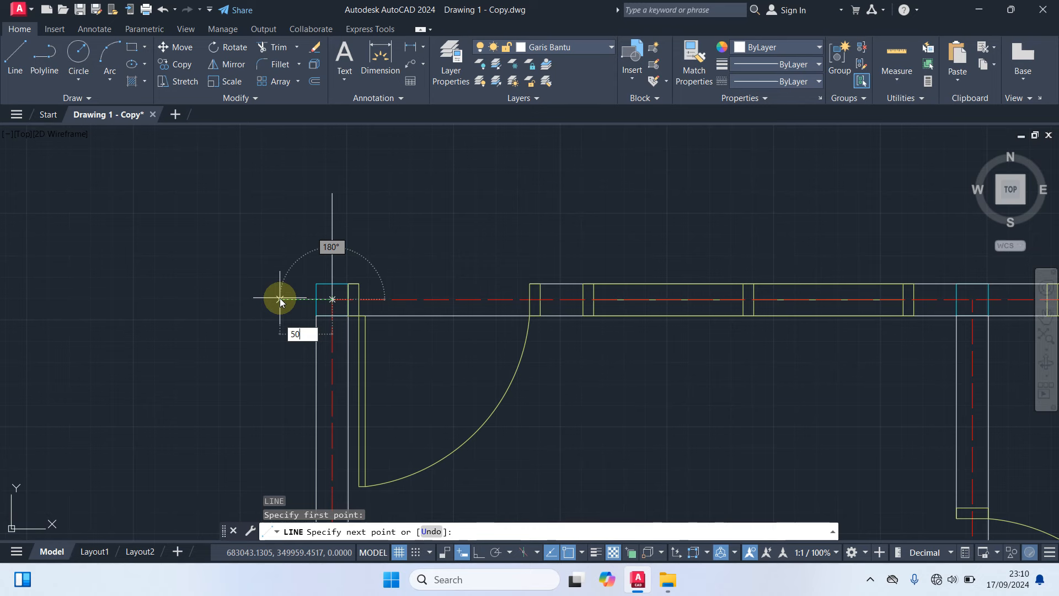
{"action": "key", "text": "Return"}
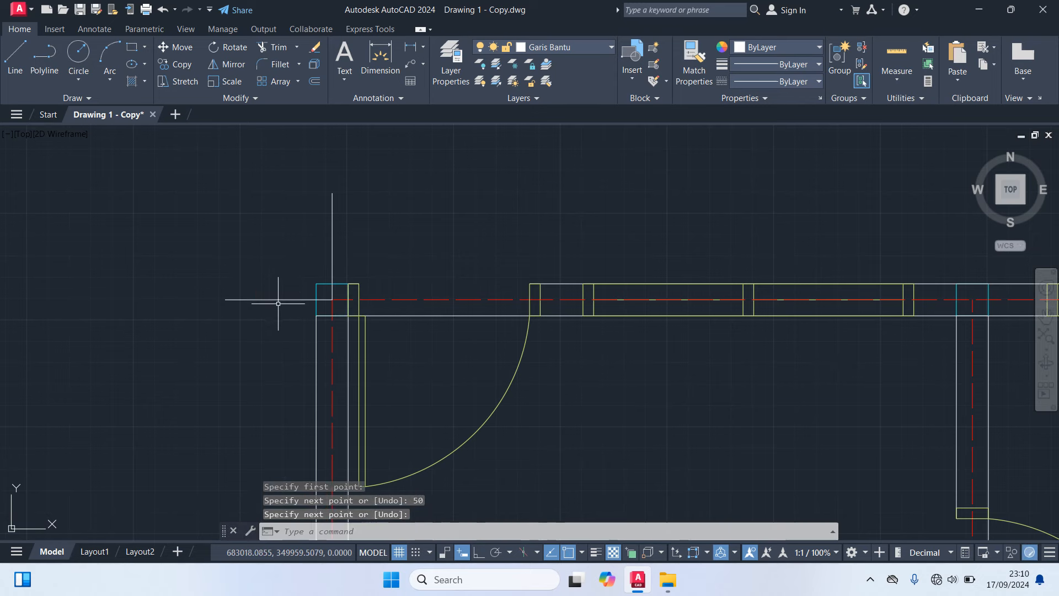
Draw a 50-unit vertical helper line upward from the centreline intersection at the plan's upper-right corner.
{"action": "scroll", "coordinate": [332, 252], "scroll_direction": "down", "scroll_amount": 2}
{"action": "middle_click_drag", "start_coordinate": [578, 246], "coordinate": [146, 257]}
{"action": "scroll", "coordinate": [832, 300], "scroll_direction": "up", "scroll_amount": 4}
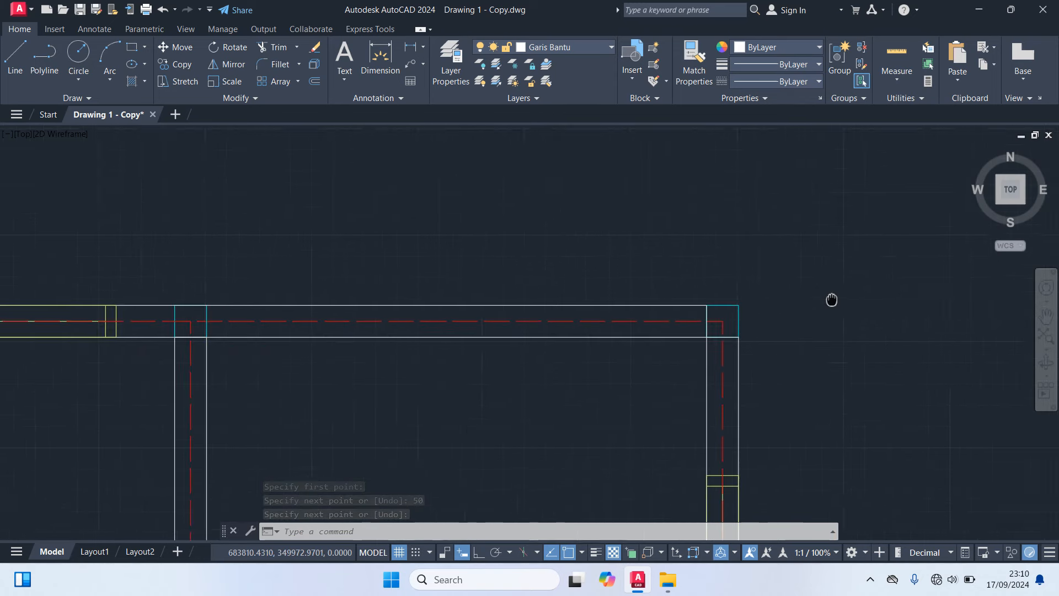
{"action": "key", "text": "space"}
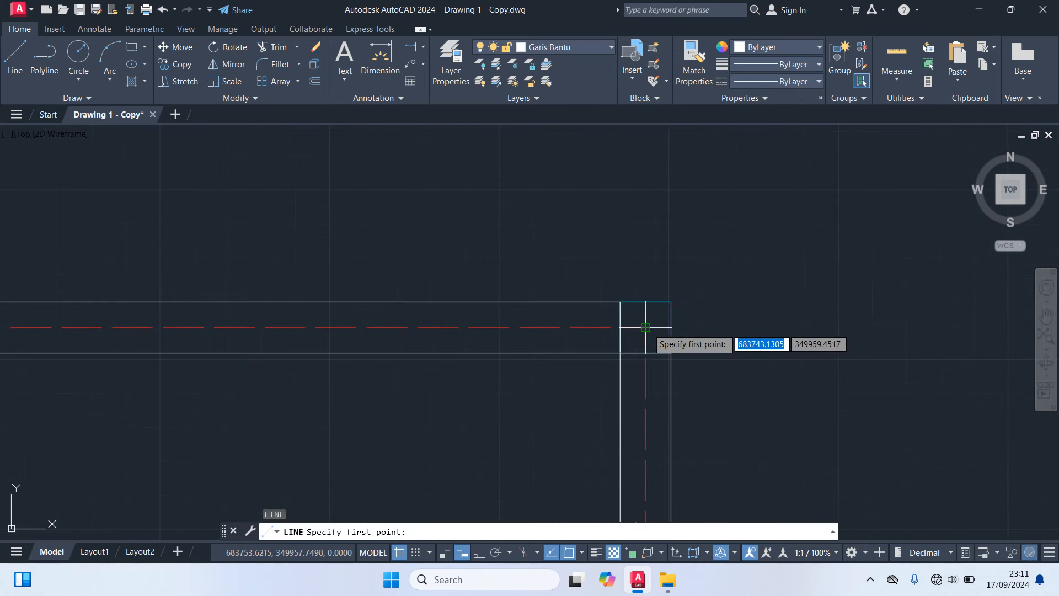
{"action": "left_click", "coordinate": [646, 327]}
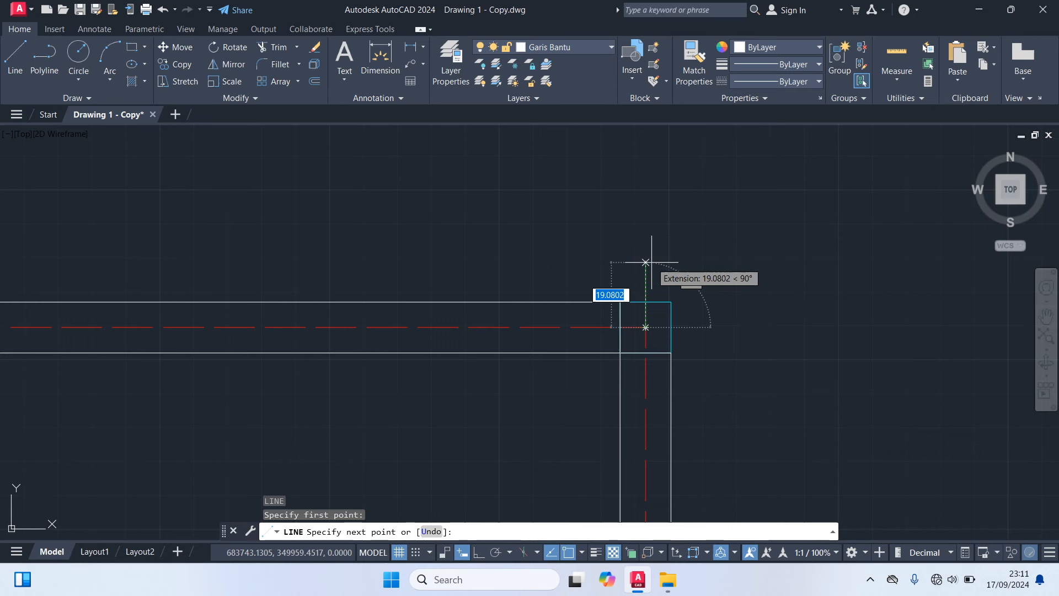
{"action": "type", "text": "50"}
{"action": "key", "text": "Return"}
{"action": "key", "text": "Return"}
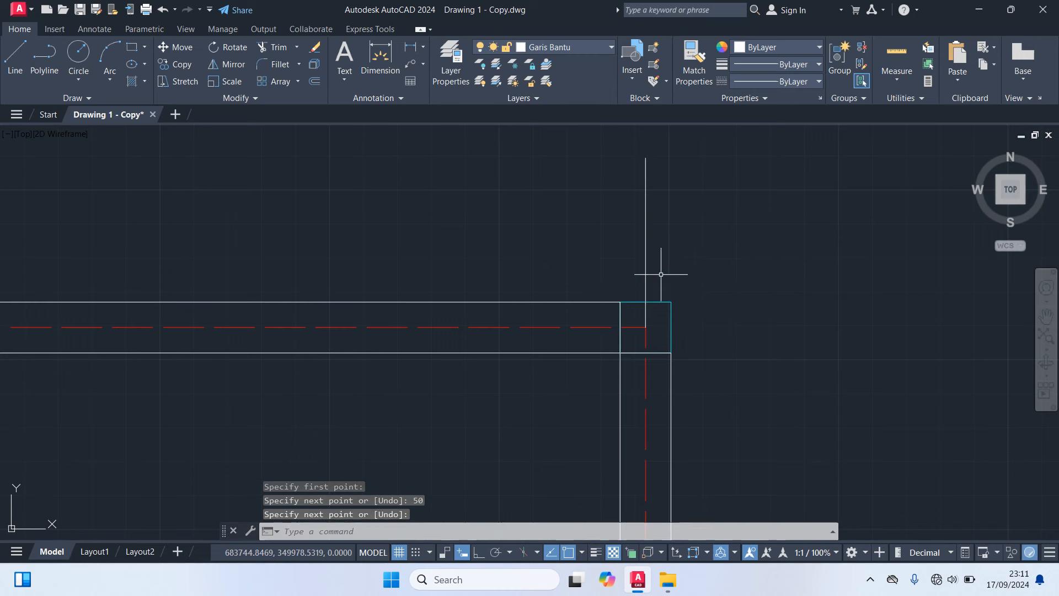
Draw a 50-unit horizontal helper line outward to the right from the upper-right corner's centreline intersection.
{"action": "key", "text": "Return"}
{"action": "left_click", "coordinate": [645, 327]}
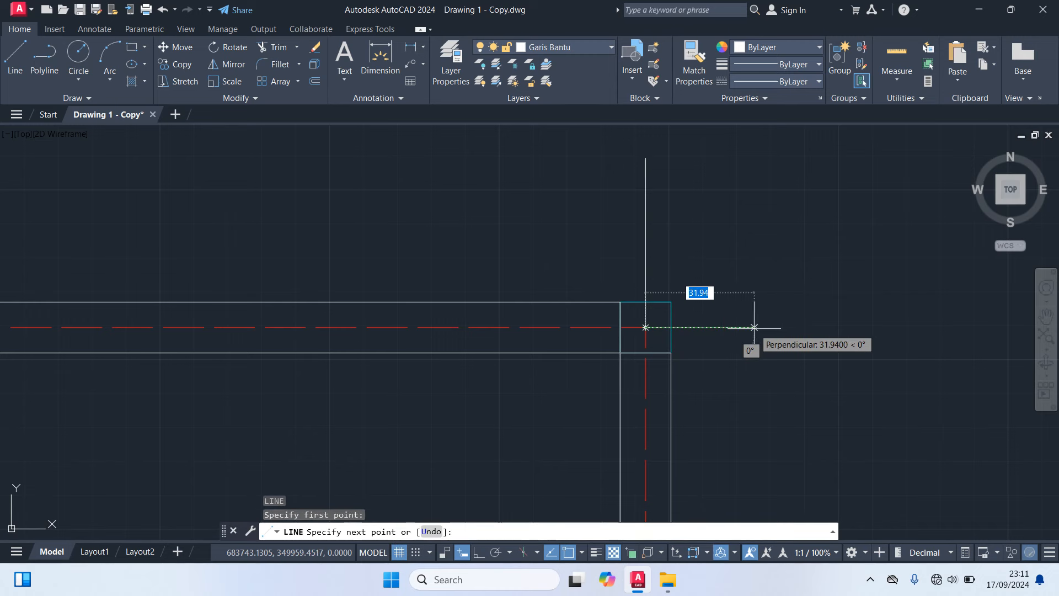
{"action": "type", "text": "50"}
{"action": "key", "text": "Return"}
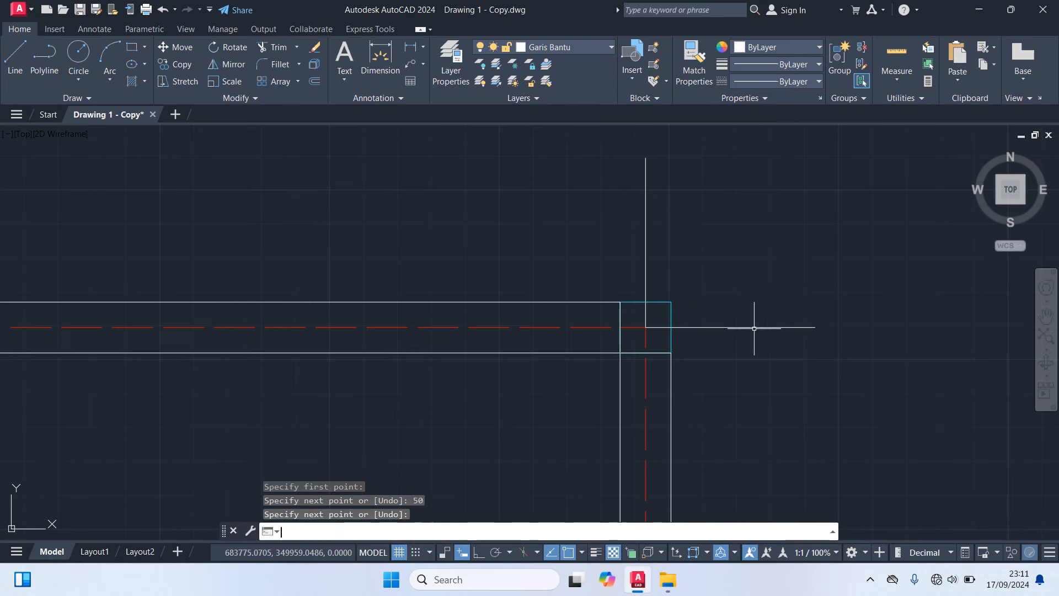
{"action": "key", "text": "Return"}
Draw a 50-unit vertical helper line downward from the centreline intersection at the plan's lower-right corner.
{"action": "scroll", "coordinate": [752, 331], "scroll_direction": "down", "scroll_amount": 5}
{"action": "scroll", "coordinate": [772, 344], "scroll_direction": "down", "scroll_amount": 2}
{"action": "scroll", "coordinate": [815, 300], "scroll_direction": "up", "scroll_amount": 3}
{"action": "scroll", "coordinate": [747, 409], "scroll_direction": "up", "scroll_amount": 6}
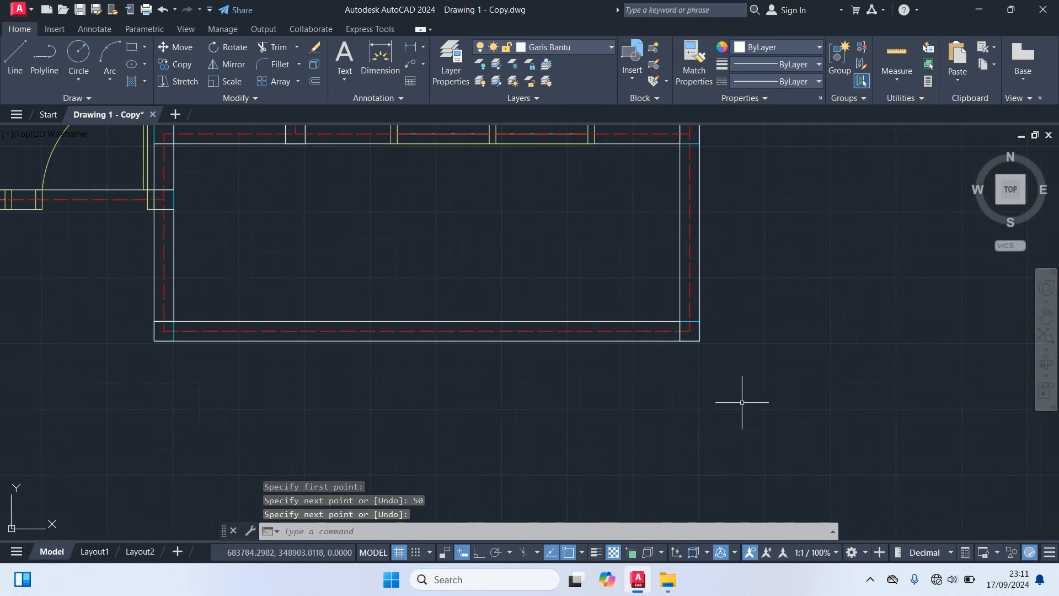
{"action": "key", "text": "Return"}
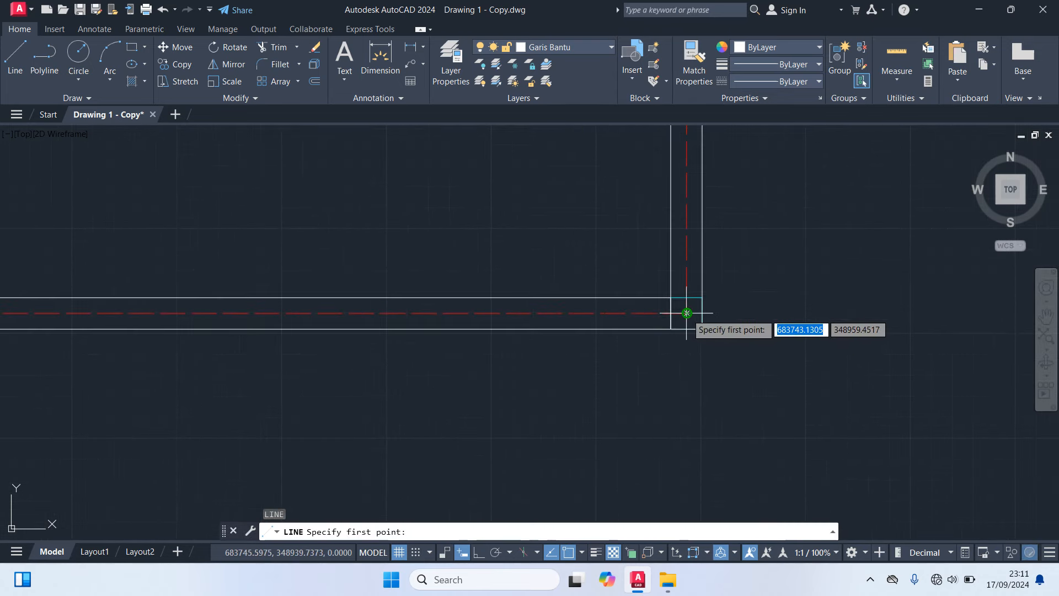
{"action": "left_click", "coordinate": [687, 313]}
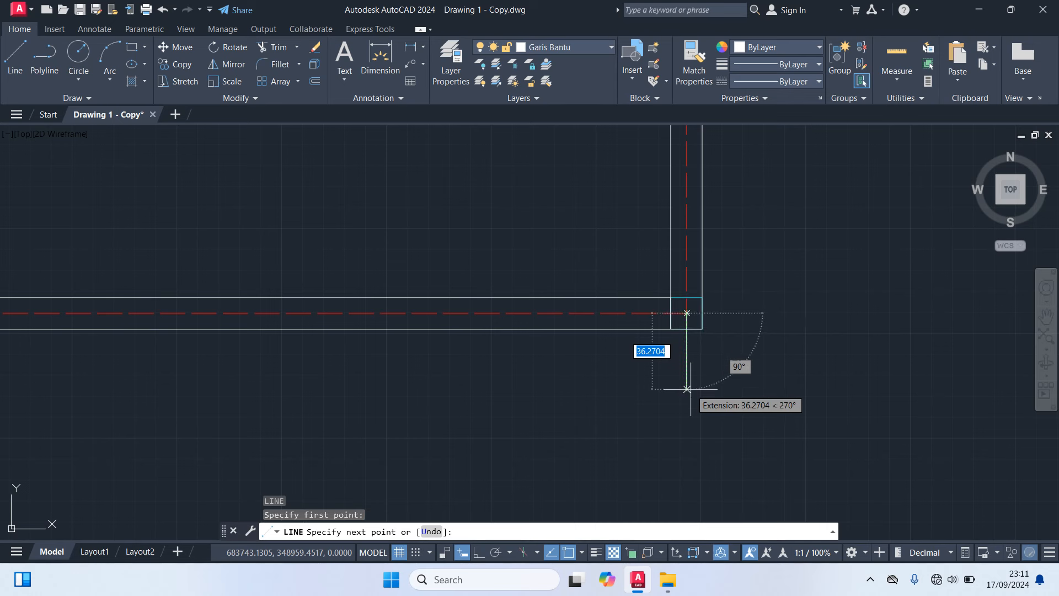
{"action": "type", "text": "50"}
{"action": "key", "text": "Return"}
{"action": "key", "text": "Return"}
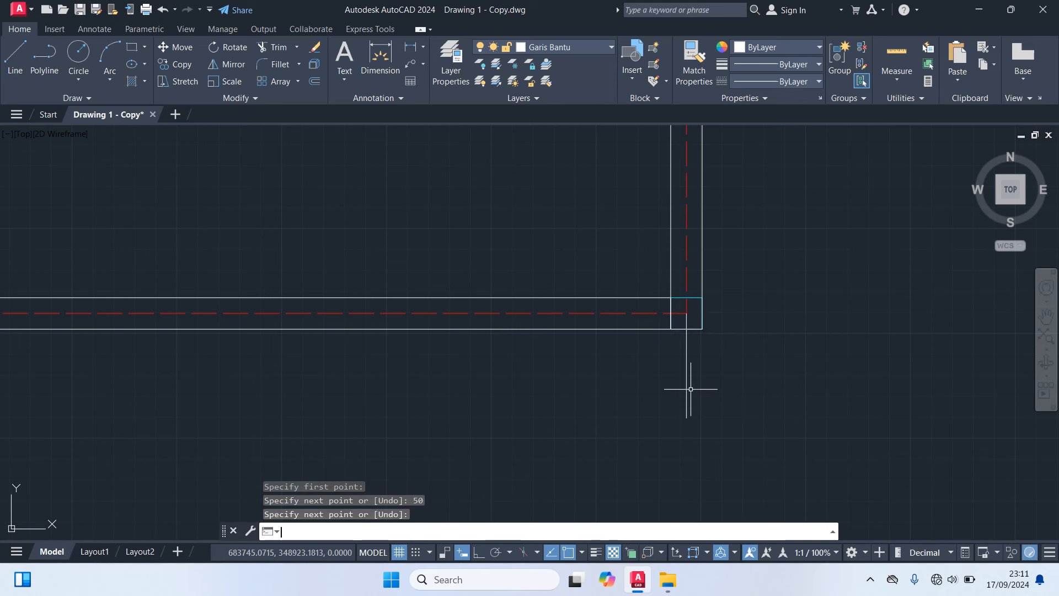
Draw a 50-unit horizontal helper line outward to the right from the lower-right corner's centreline intersection.
{"action": "key", "text": "Return"}
{"action": "left_click", "coordinate": [687, 313]}
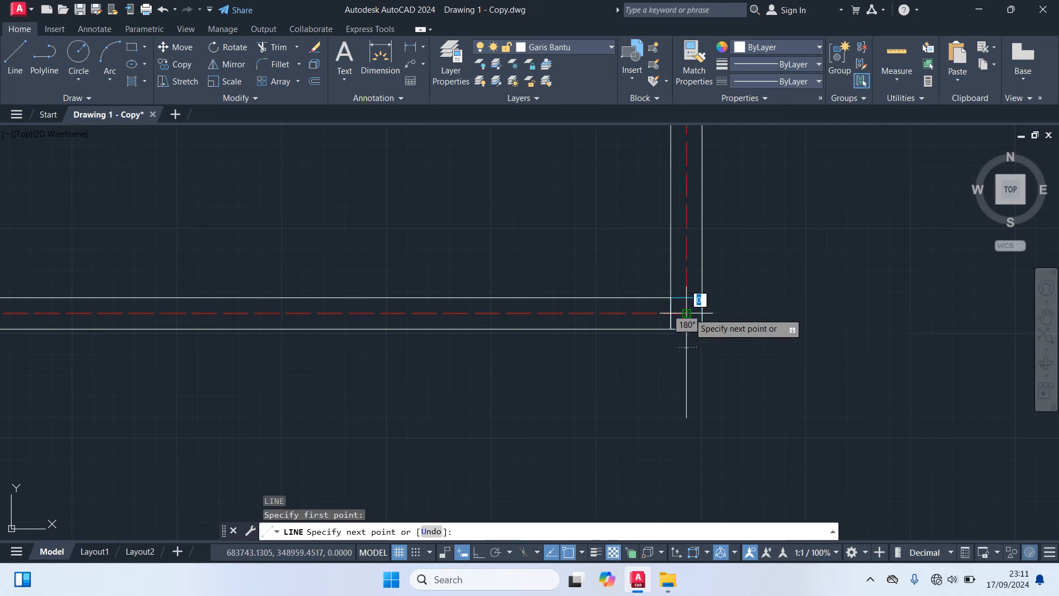
{"action": "type", "text": "50"}
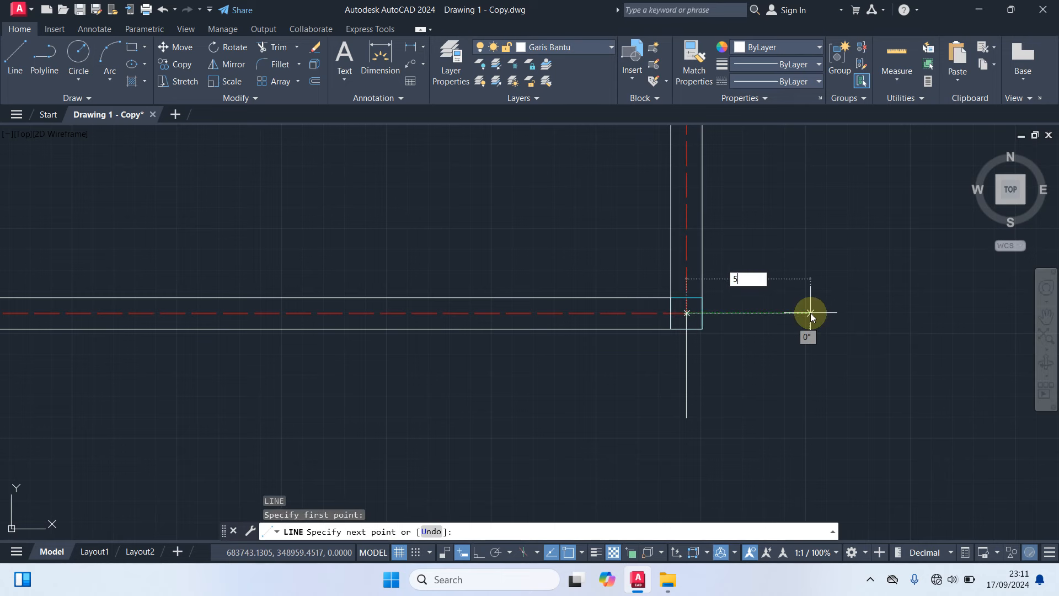
{"action": "key", "text": "Return"}
{"action": "key", "text": "Return"}
Draw a 50-unit vertical helper line downward from the centreline intersection at the lower-left room's outer bottom corner.
{"action": "scroll", "coordinate": [785, 388], "scroll_direction": "down", "scroll_amount": 5}
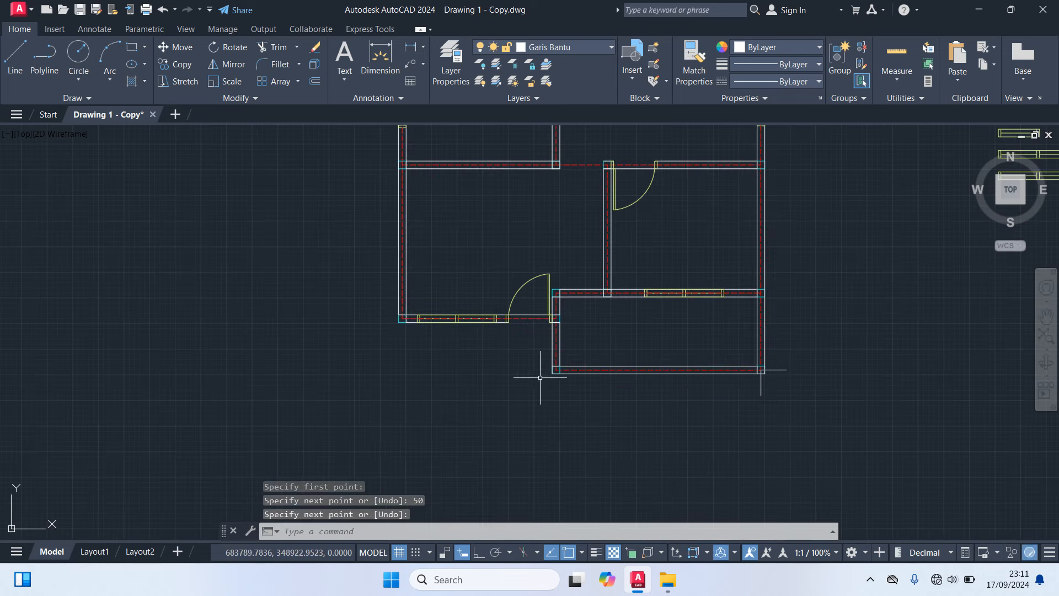
{"action": "middle_click_drag", "start_coordinate": [496, 382], "coordinate": [762, 415]}
{"action": "scroll", "coordinate": [672, 363], "scroll_direction": "up", "scroll_amount": 6}
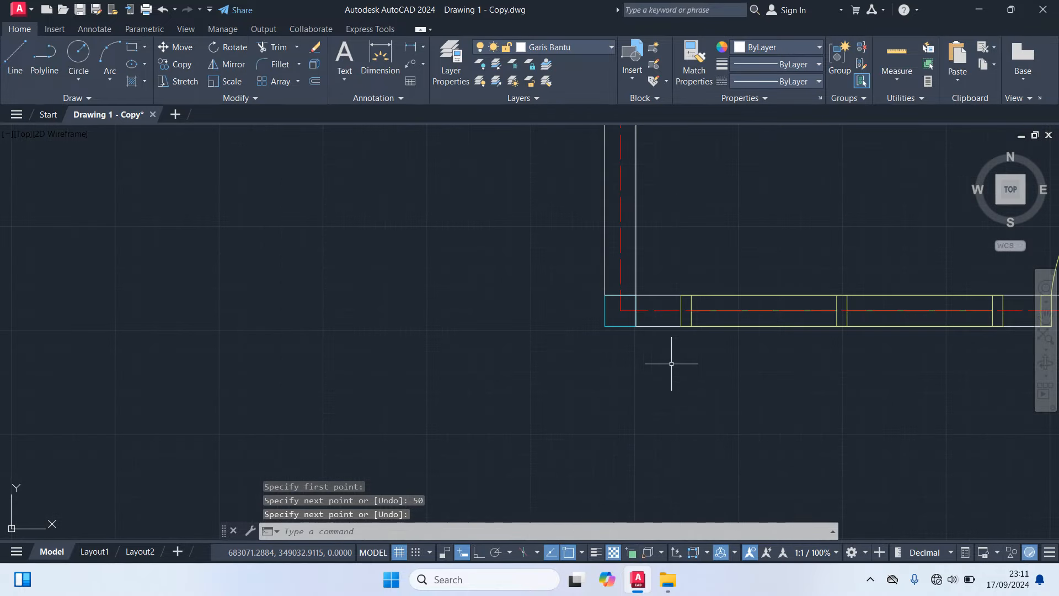
{"action": "key", "text": "Return"}
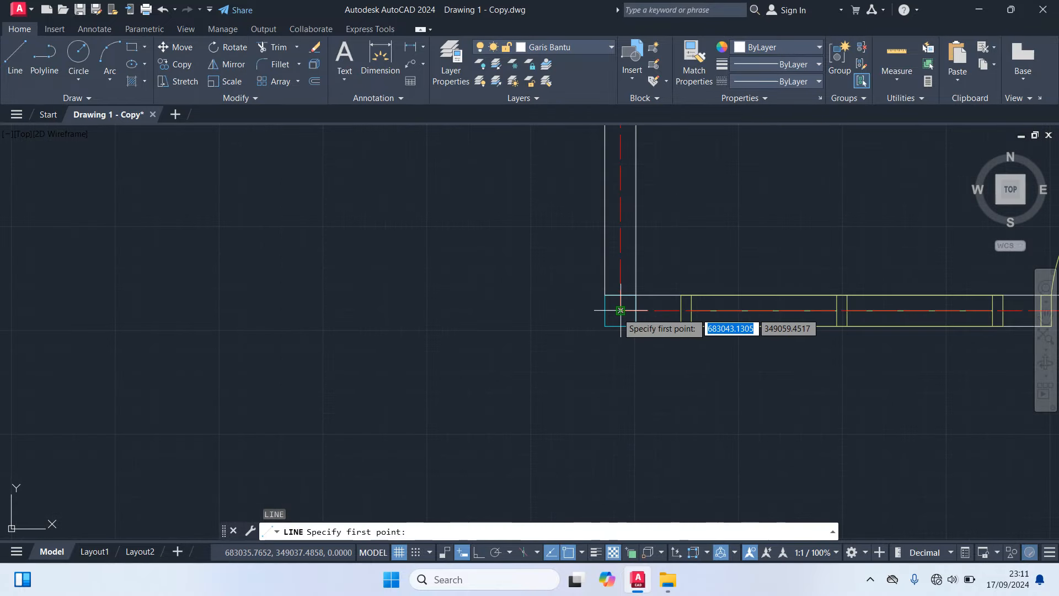
{"action": "left_click", "coordinate": [620, 310]}
{"action": "type", "text": "5"}
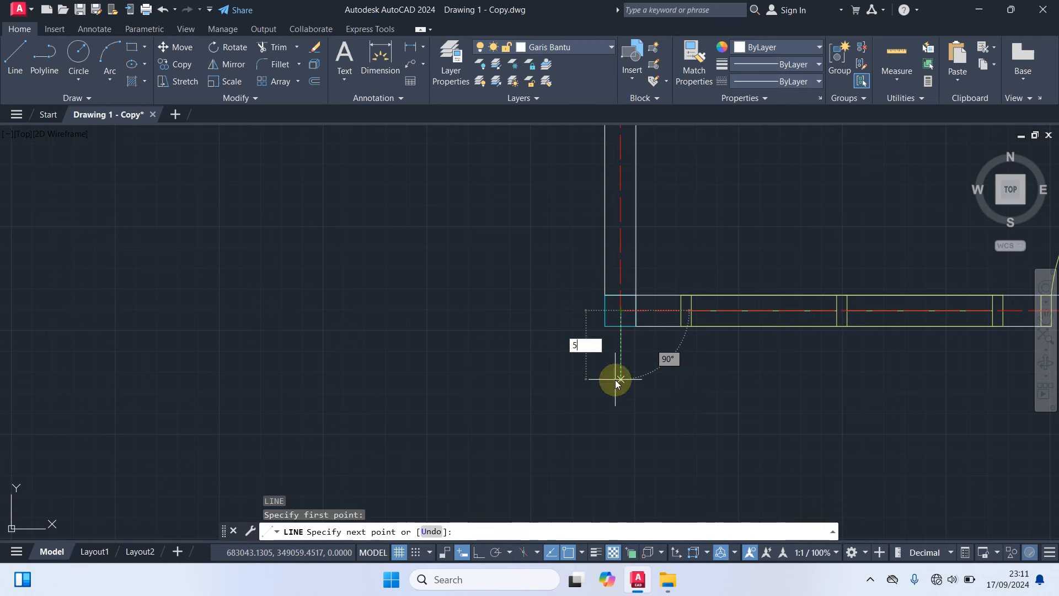
{"action": "type", "text": "0"}
{"action": "key", "text": "Return"}
{"action": "key", "text": "Return"}
Draw a 50-unit horizontal helper line outward to the left from the lower-left room's outer bottom corner.
{"action": "key", "text": "Return"}
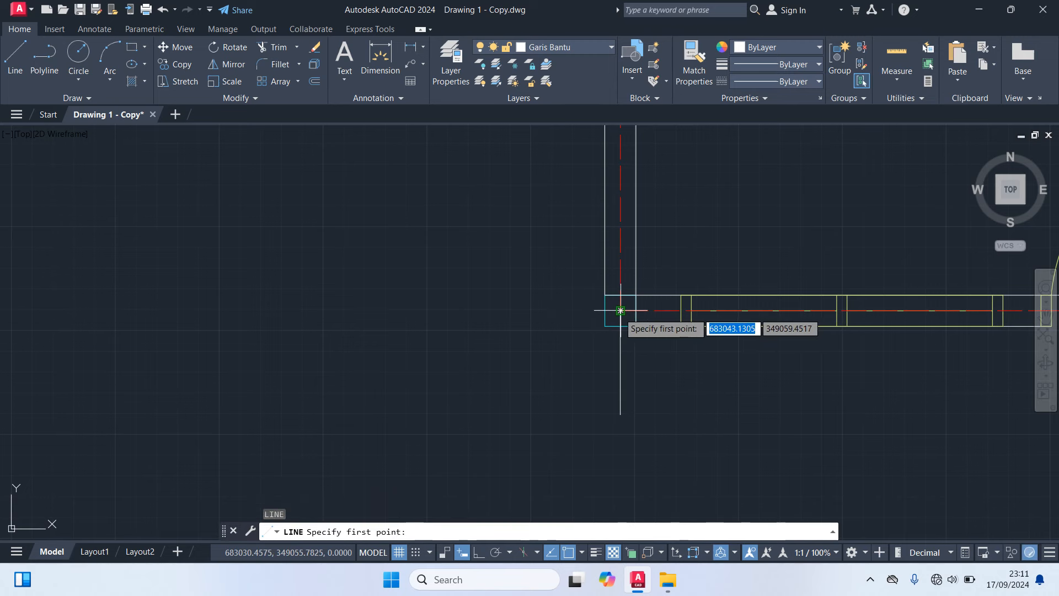
{"action": "left_click", "coordinate": [620, 311]}
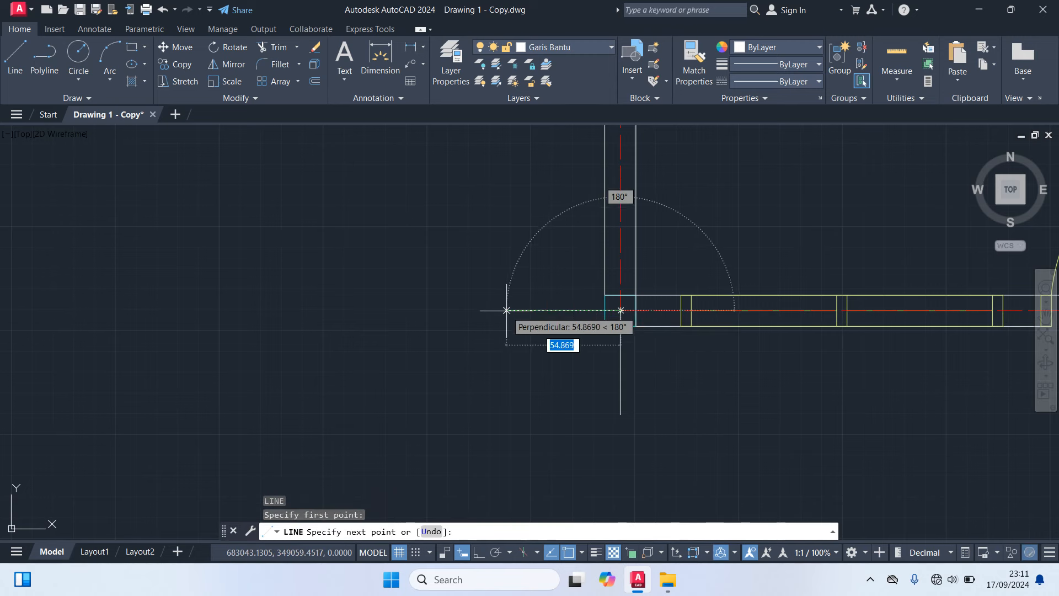
{"action": "type", "text": "50"}
{"action": "key", "text": "Return"}
{"action": "key", "text": "Return"}
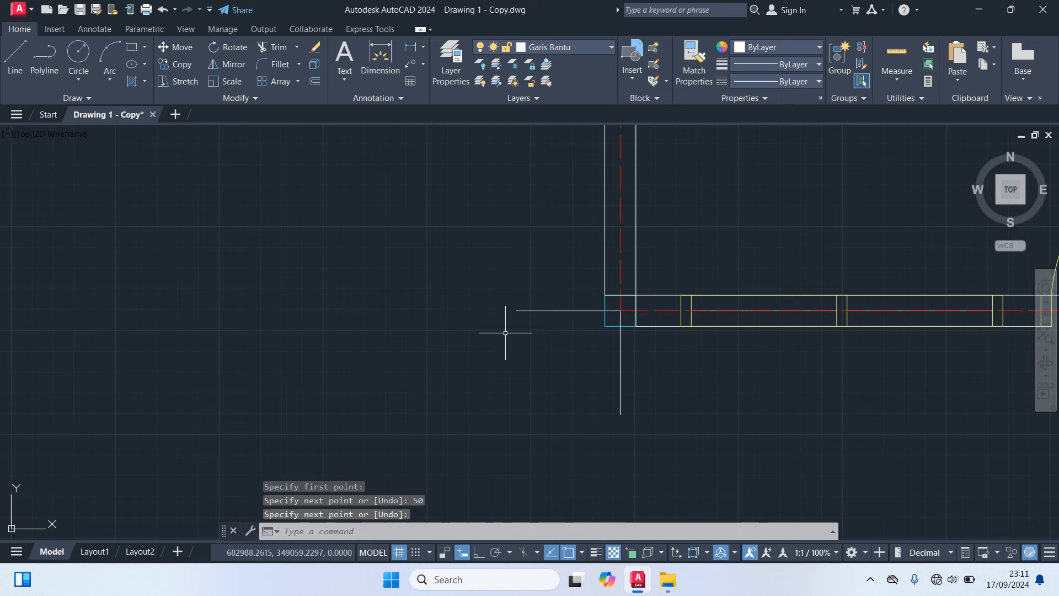
Move both lower-left helper lines straight down from their shared corner to align with the centreline of the plan's lowest wall.
{"action": "left_click", "coordinate": [683, 425]}
{"action": "left_click", "coordinate": [560, 387]}
{"action": "left_click", "coordinate": [538, 339]}
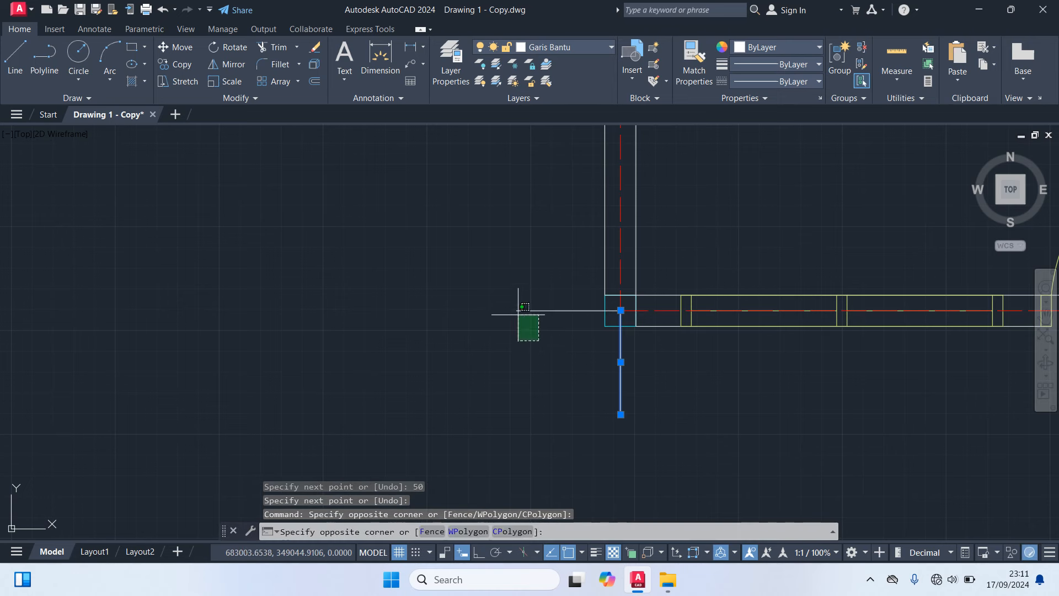
{"action": "left_click", "coordinate": [519, 308]}
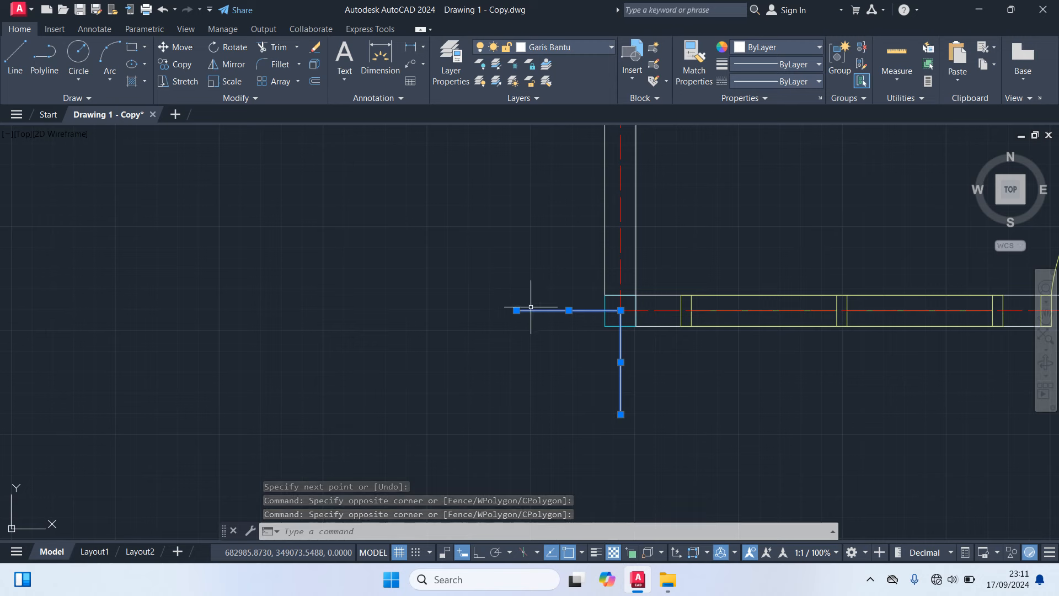
{"action": "type", "text": "m"}
{"action": "key", "text": "Return"}
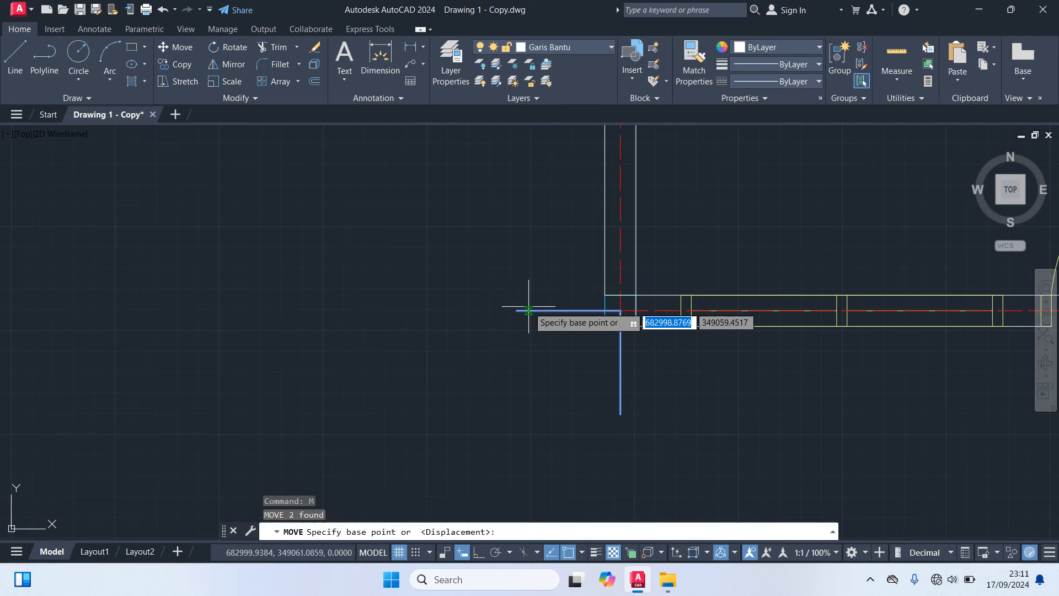
{"action": "left_click", "coordinate": [621, 310]}
{"action": "scroll", "coordinate": [620, 413], "scroll_direction": "down", "scroll_amount": 3}
{"action": "middle_click_drag", "start_coordinate": [619, 414], "coordinate": [558, 312]}
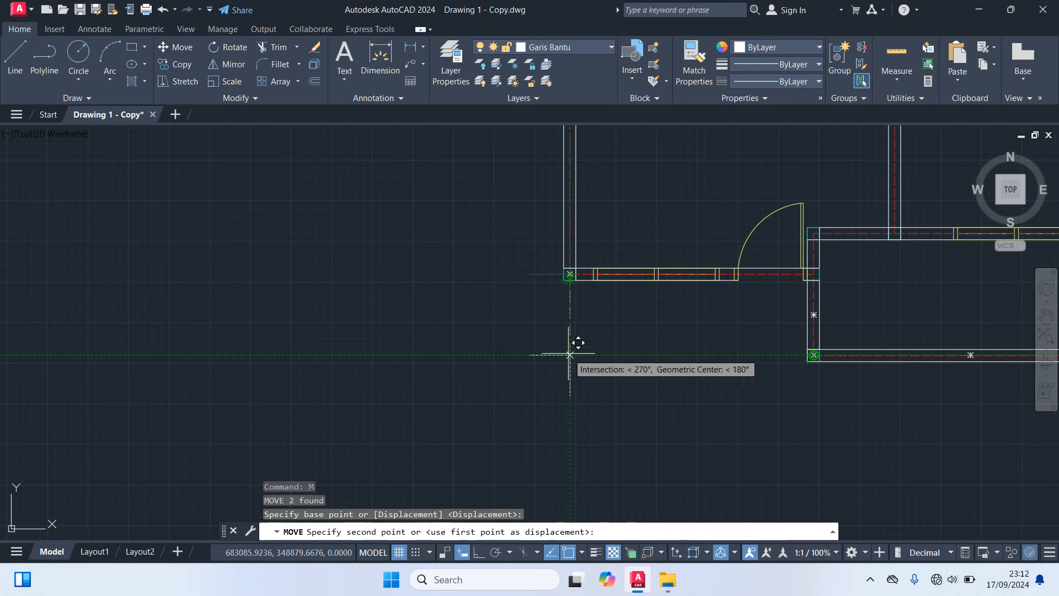
{"action": "left_click", "coordinate": [570, 354]}
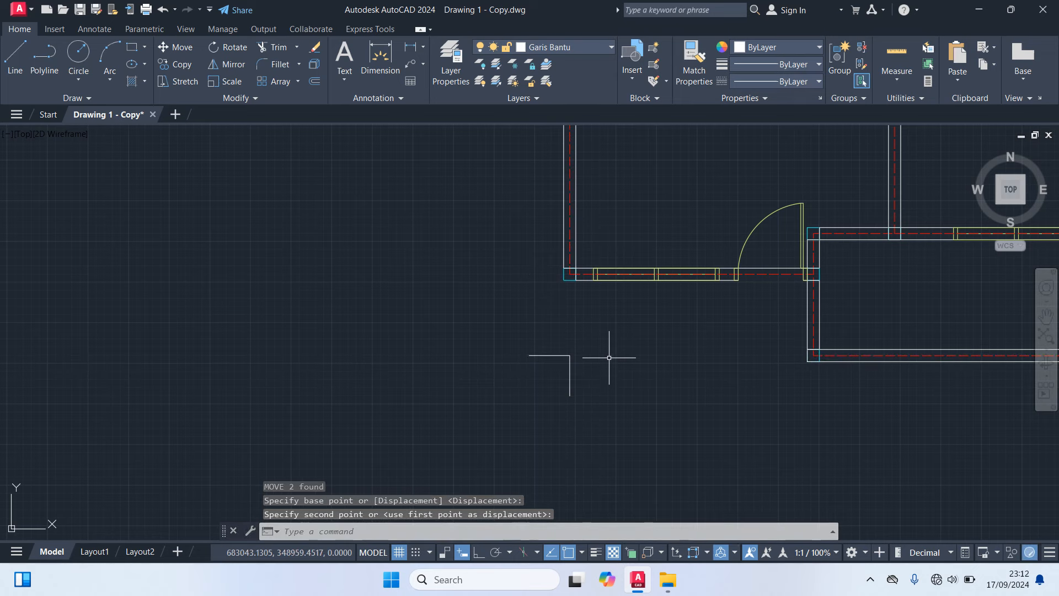
Draw two check lines from the lowest wall's left centreline corner to the offset helper-line corner and up to the lower-left room's outer corner.
{"action": "type", "text": "l"}
{"action": "key", "text": "Return"}
{"action": "scroll", "coordinate": [717, 375], "scroll_direction": "up", "scroll_amount": 2}
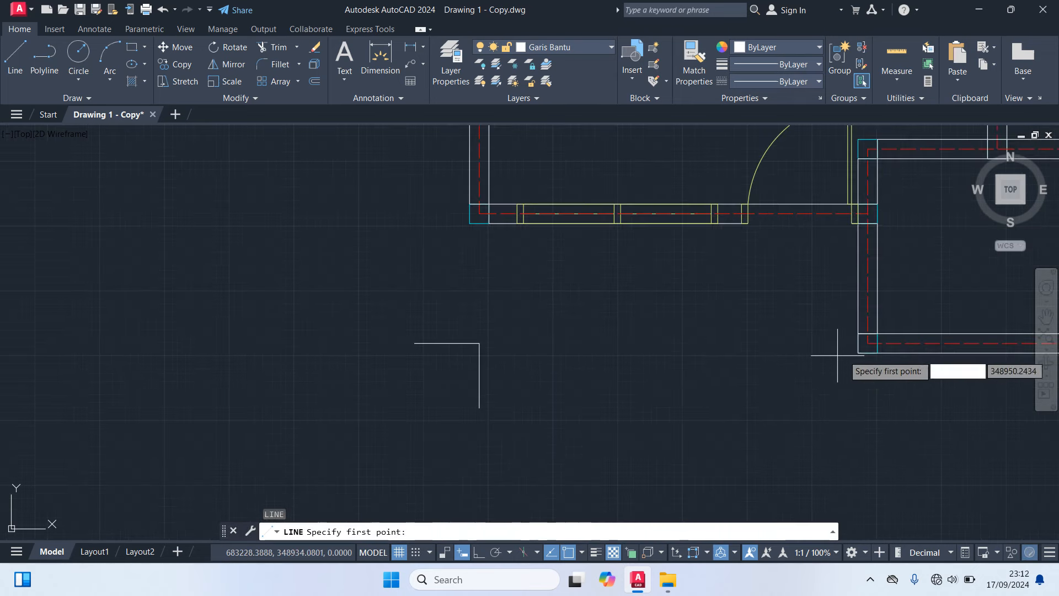
{"action": "left_click", "coordinate": [867, 343]}
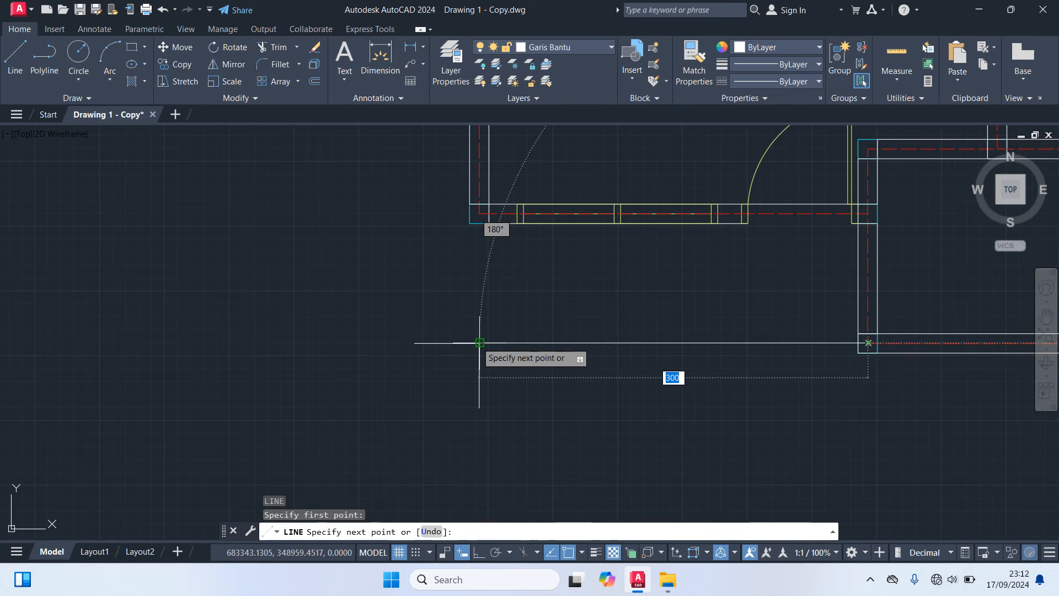
{"action": "left_click", "coordinate": [479, 342]}
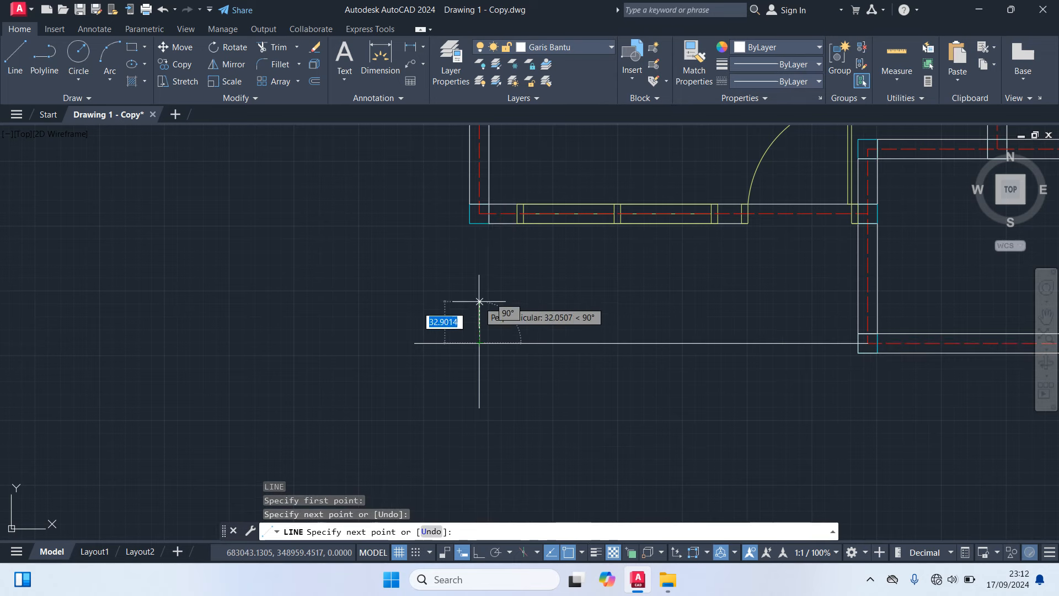
{"action": "left_click", "coordinate": [479, 213]}
{"action": "key", "text": "Escape"}
Erase the two check lines between the lowest wall, the helper-line corner and the lower-left room corner.
{"action": "scroll", "coordinate": [617, 389], "scroll_direction": "down", "scroll_amount": 2}
{"action": "left_click", "coordinate": [662, 386]}
{"action": "left_click", "coordinate": [466, 254]}
{"action": "left_click", "coordinate": [556, 315]}
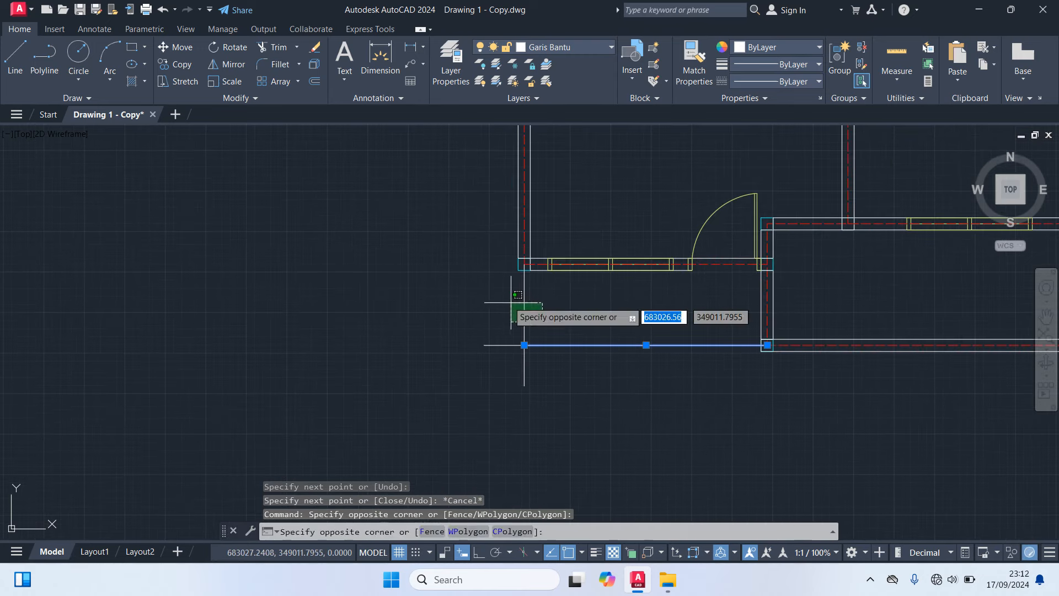
{"action": "left_click", "coordinate": [511, 292]}
{"action": "key", "text": "Delete"}
Copy the vertical helper line from the plan's lower-right corner to the centreline corner at the lowest wall's left end.
{"action": "scroll", "coordinate": [557, 355], "scroll_direction": "down", "scroll_amount": 6}
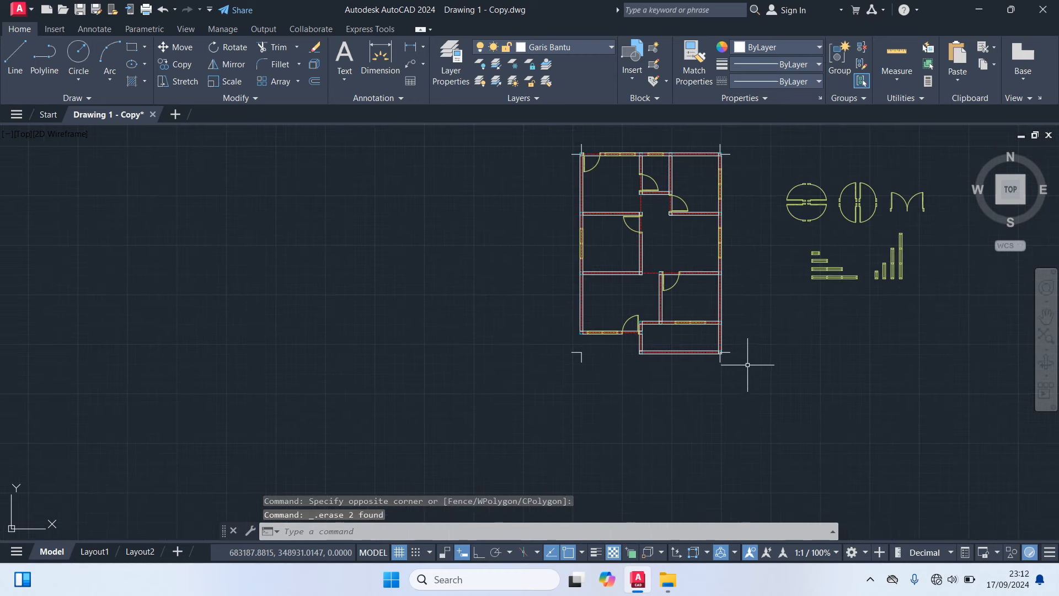
{"action": "scroll", "coordinate": [748, 363], "scroll_direction": "up", "scroll_amount": 4}
{"action": "middle_click_drag", "start_coordinate": [699, 363], "coordinate": [800, 448]}
{"action": "scroll", "coordinate": [825, 419], "scroll_direction": "up", "scroll_amount": 2}
{"action": "scroll", "coordinate": [740, 438], "scroll_direction": "up", "scroll_amount": 2}
{"action": "left_click", "coordinate": [747, 469]}
{"action": "left_click", "coordinate": [691, 429]}
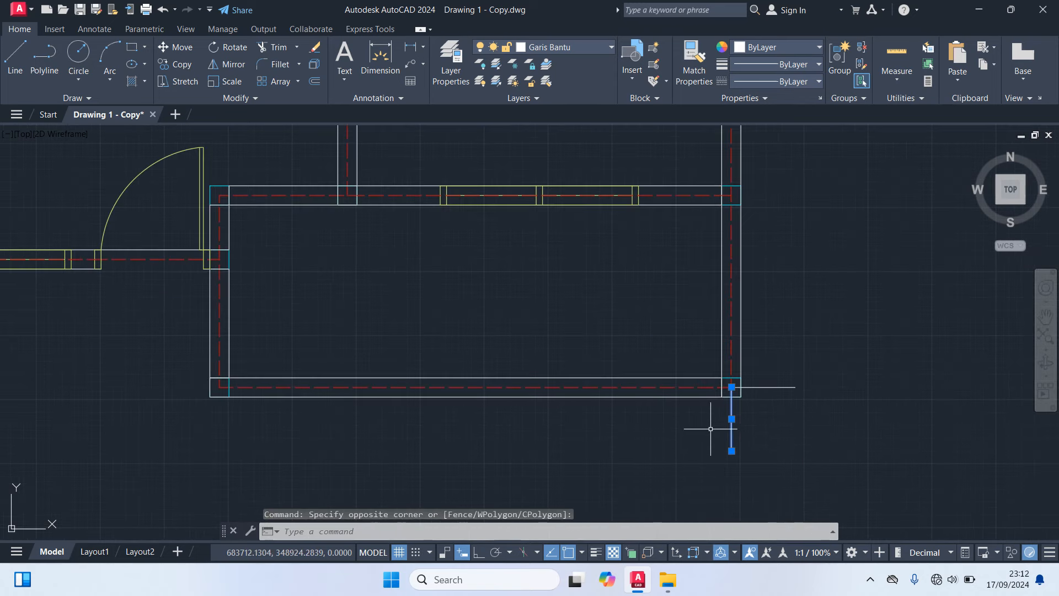
{"action": "type", "text": "co"}
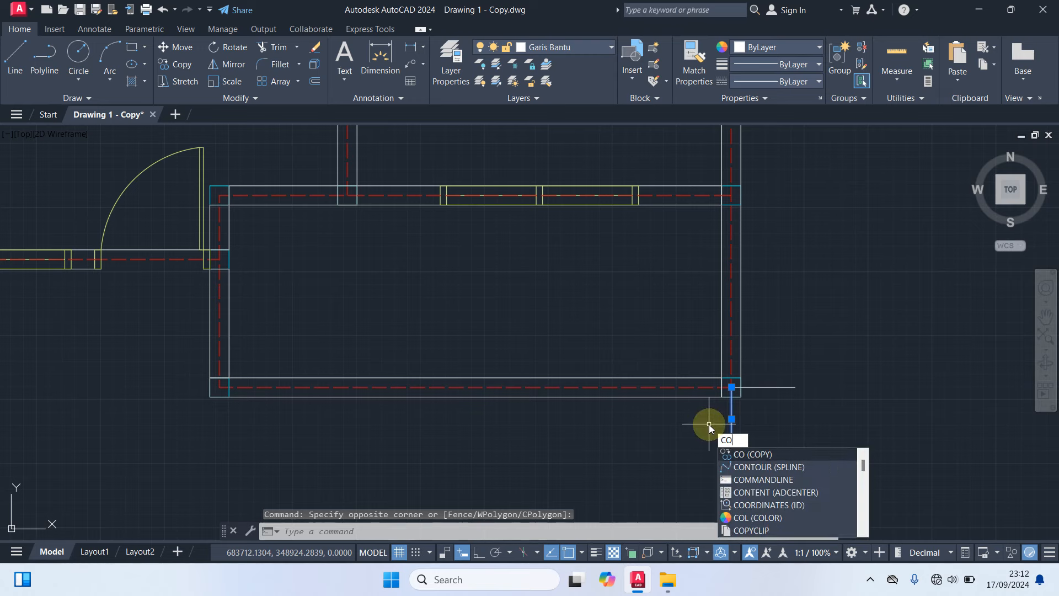
{"action": "key", "text": "Return"}
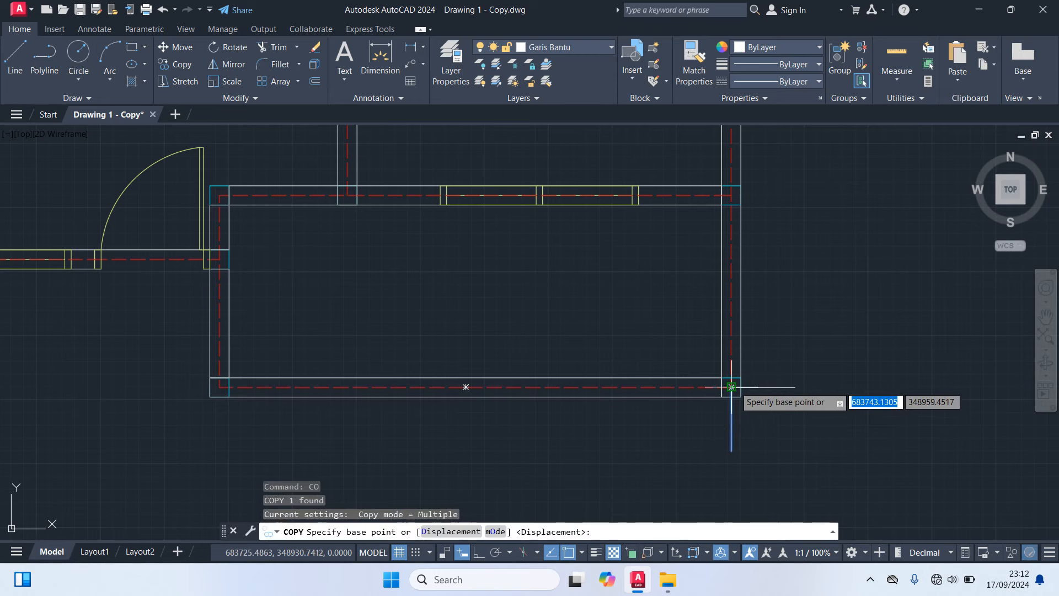
{"action": "left_click", "coordinate": [731, 389]}
{"action": "scroll", "coordinate": [637, 455], "scroll_direction": "down", "scroll_amount": 3}
{"action": "scroll", "coordinate": [406, 432], "scroll_direction": "up", "scroll_amount": 5}
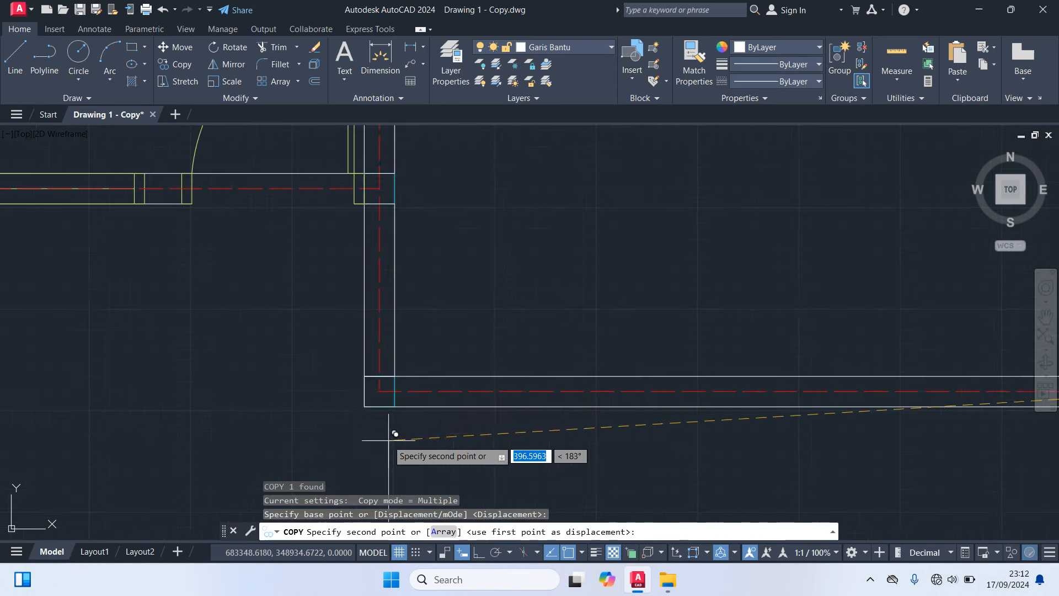
{"action": "left_click", "coordinate": [380, 391]}
{"action": "scroll", "coordinate": [283, 355], "scroll_direction": "down", "scroll_amount": 3}
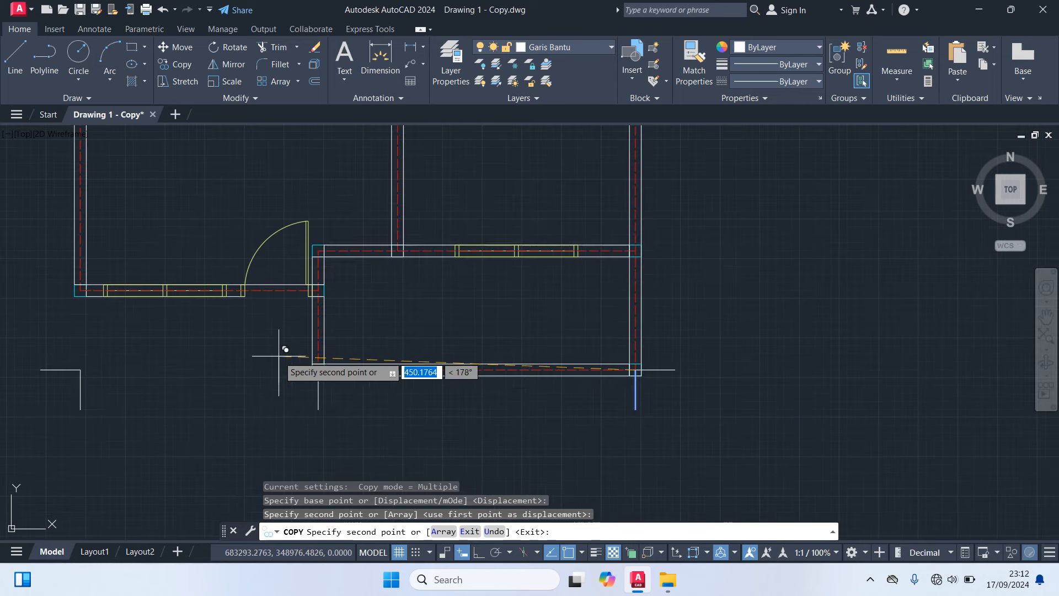
{"action": "key", "text": "Return"}
Copy the lower-right horizontal helper line 150 units up to the first centreline junction on the right outer wall.
{"action": "scroll", "coordinate": [276, 389], "scroll_direction": "down", "scroll_amount": 2}
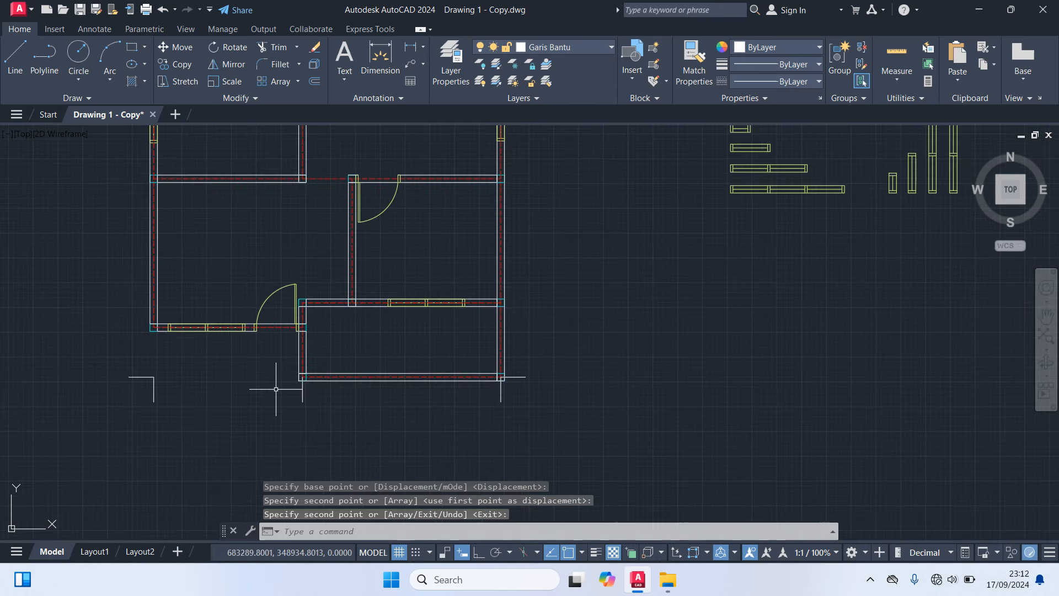
{"action": "scroll", "coordinate": [551, 385], "scroll_direction": "up", "scroll_amount": 2}
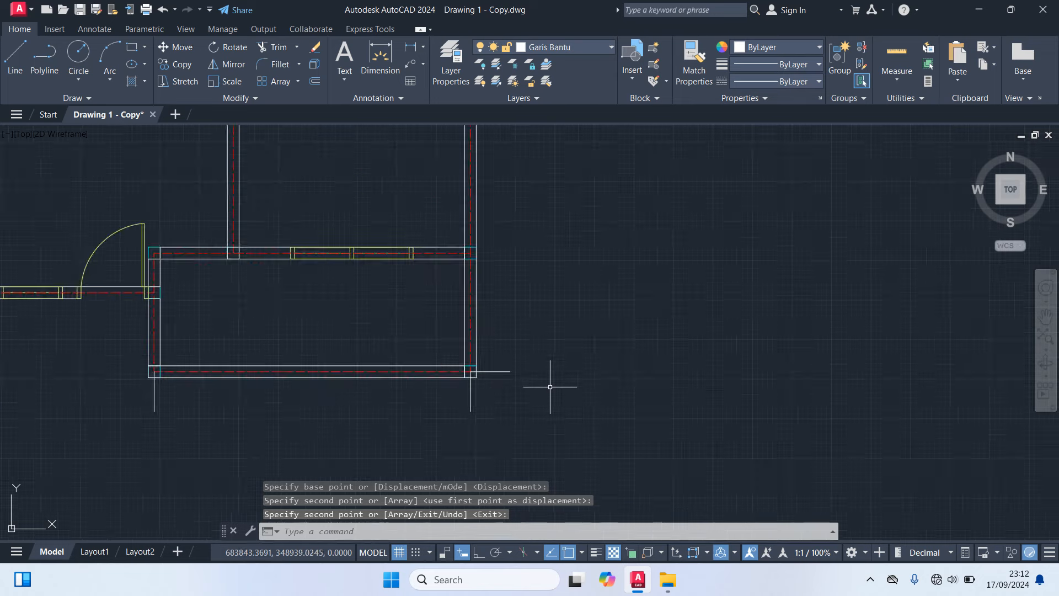
{"action": "left_click", "coordinate": [549, 385]}
{"action": "left_click", "coordinate": [500, 349]}
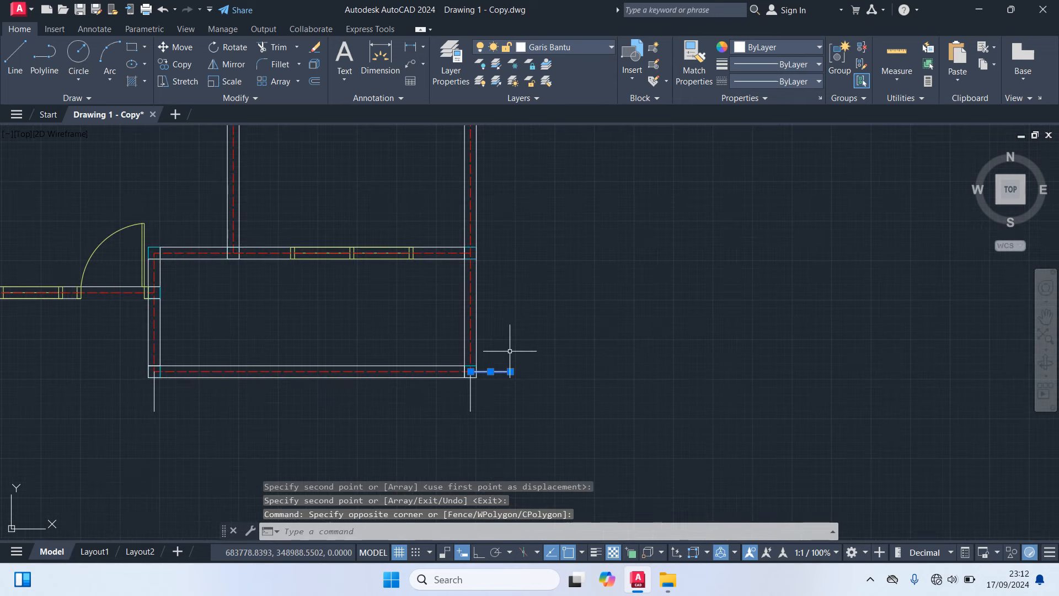
{"action": "type", "text": "co"}
{"action": "key", "text": "Return"}
{"action": "scroll", "coordinate": [543, 375], "scroll_direction": "up", "scroll_amount": 3}
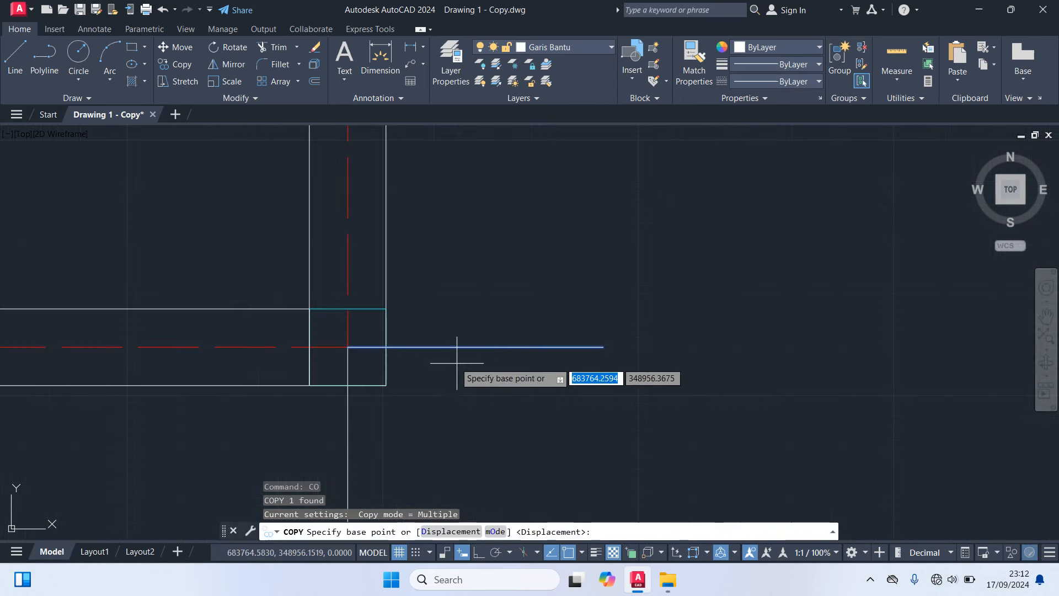
{"action": "left_click", "coordinate": [348, 347]}
{"action": "scroll", "coordinate": [427, 409], "scroll_direction": "down", "scroll_amount": 5}
{"action": "scroll", "coordinate": [445, 322], "scroll_direction": "up", "scroll_amount": 4}
{"action": "middle_click_drag", "start_coordinate": [446, 320], "coordinate": [533, 384]}
{"action": "scroll", "coordinate": [530, 385], "scroll_direction": "up", "scroll_amount": 2}
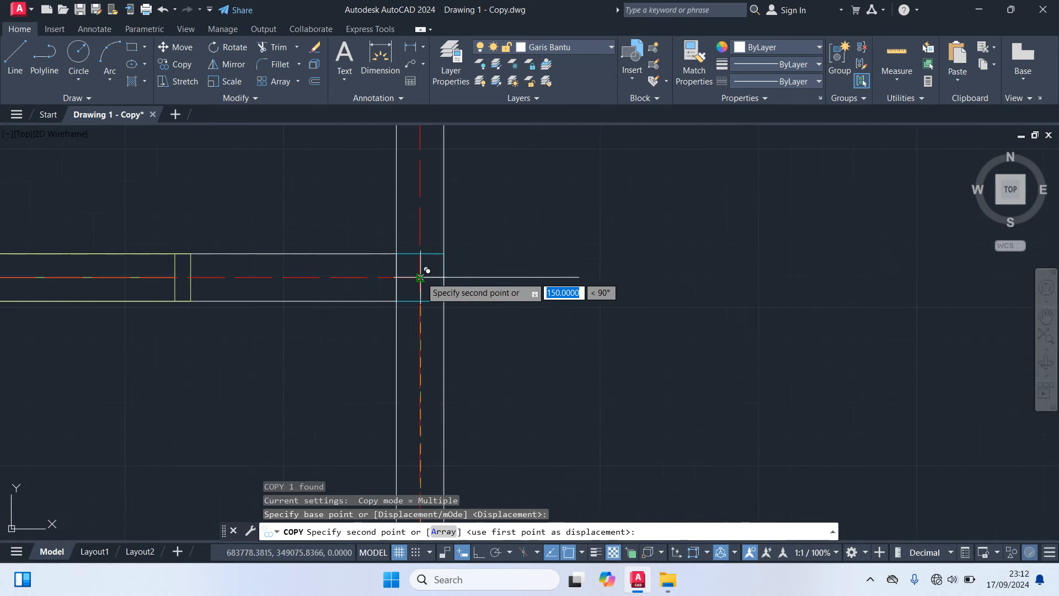
{"action": "left_click", "coordinate": [421, 278]}
Place two more copies of the horizontal helper line at the next two centreline junctions up the right outer wall.
{"action": "scroll", "coordinate": [509, 345], "scroll_direction": "down", "scroll_amount": 2}
{"action": "scroll", "coordinate": [510, 346], "scroll_direction": "down", "scroll_amount": 4}
{"action": "scroll", "coordinate": [506, 316], "scroll_direction": "up", "scroll_amount": 5}
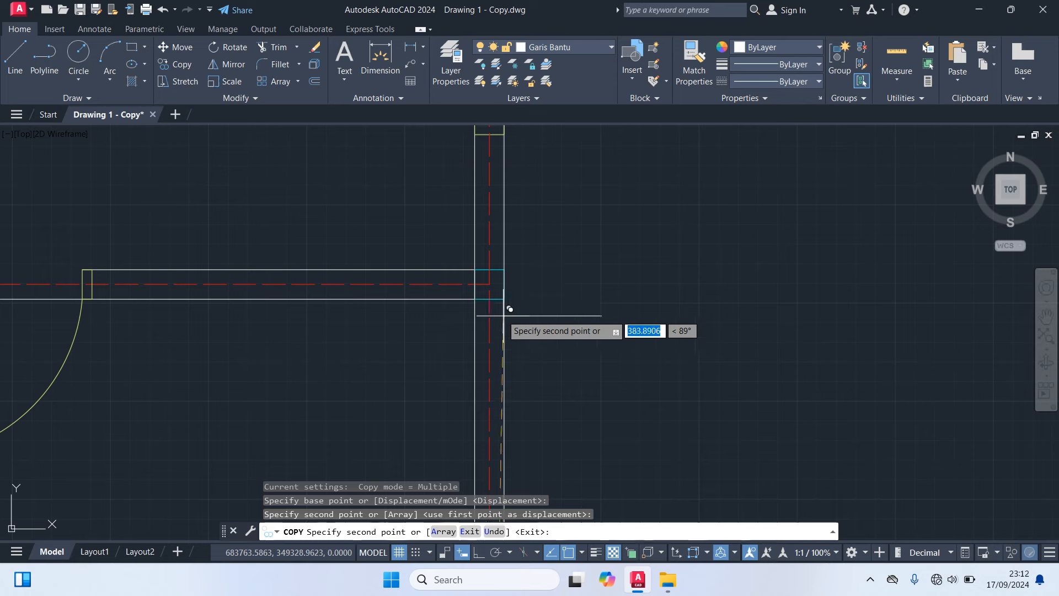
{"action": "left_click", "coordinate": [489, 282]}
{"action": "scroll", "coordinate": [552, 320], "scroll_direction": "down", "scroll_amount": 3}
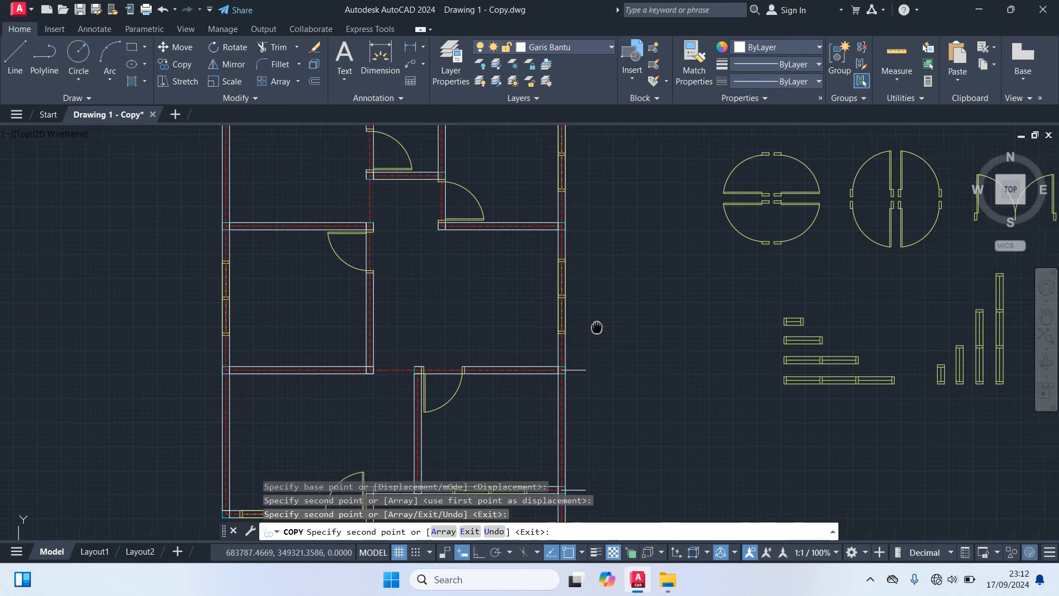
{"action": "scroll", "coordinate": [586, 326], "scroll_direction": "up", "scroll_amount": 4}
{"action": "left_click", "coordinate": [564, 294]}
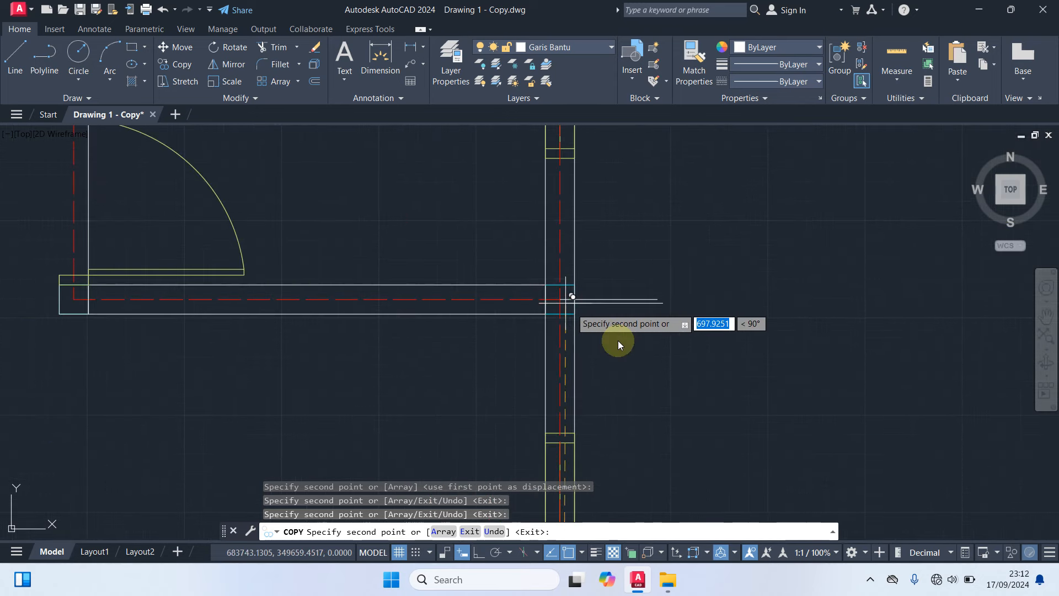
{"action": "scroll", "coordinate": [640, 358], "scroll_direction": "down", "scroll_amount": 4}
{"action": "key", "text": "Return"}
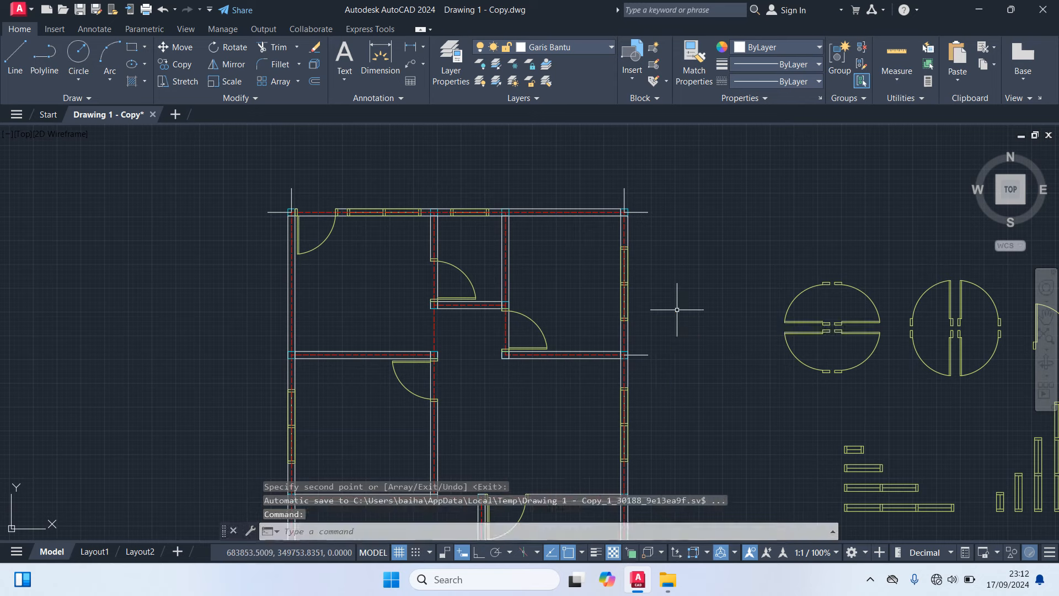
Copy the upper-left corner's horizontal helper line down to the first interior-wall centreline junction on the left outer wall.
{"action": "scroll", "coordinate": [249, 218], "scroll_direction": "up", "scroll_amount": 3}
{"action": "scroll", "coordinate": [360, 297], "scroll_direction": "up", "scroll_amount": 4}
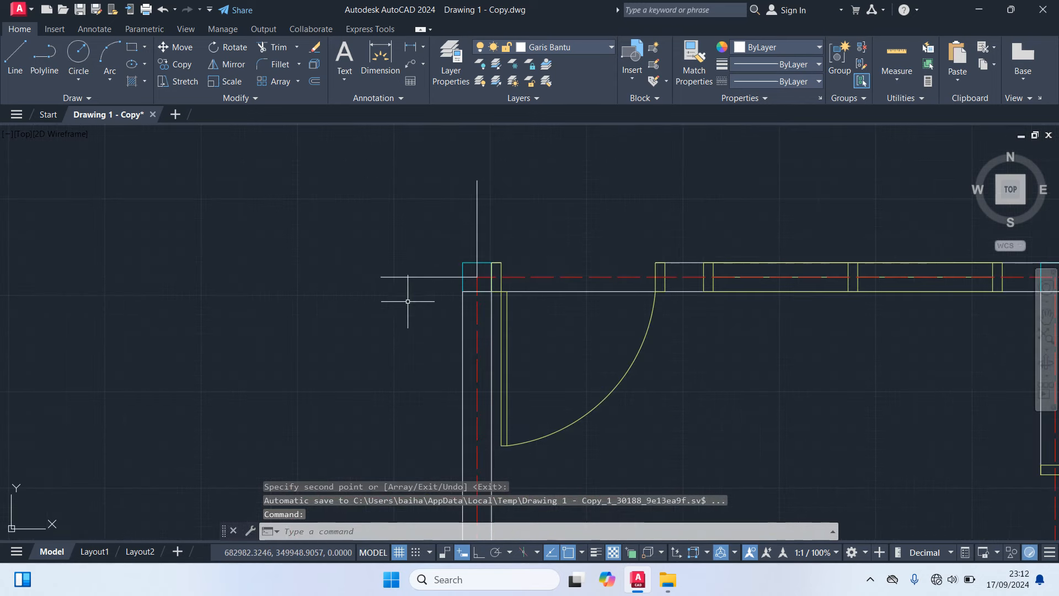
{"action": "left_click", "coordinate": [408, 298]}
{"action": "left_click", "coordinate": [342, 218]}
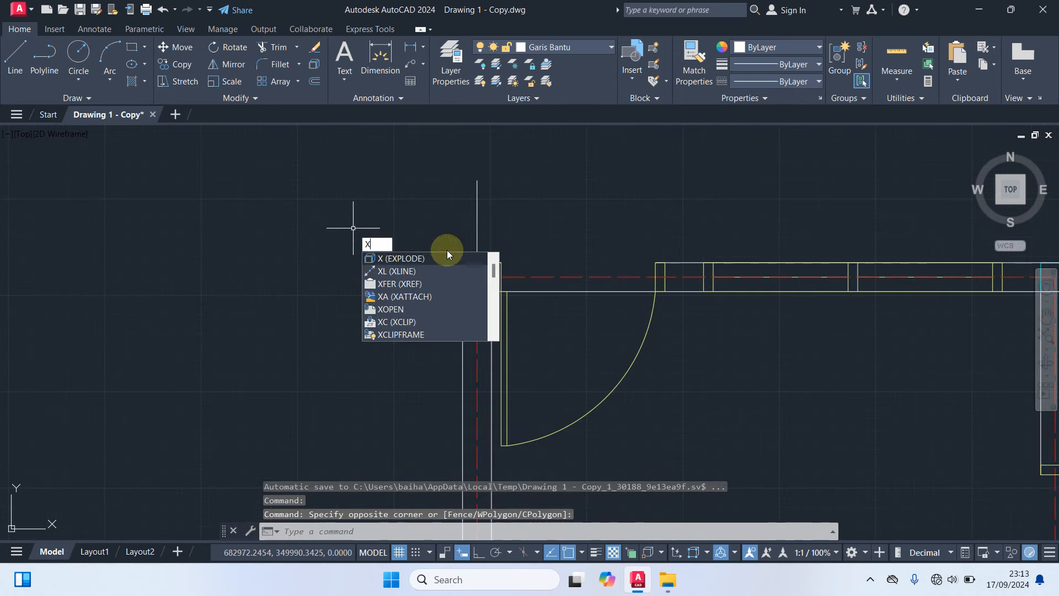
{"action": "key", "text": "BackSpace"}
{"action": "type", "text": "co"}
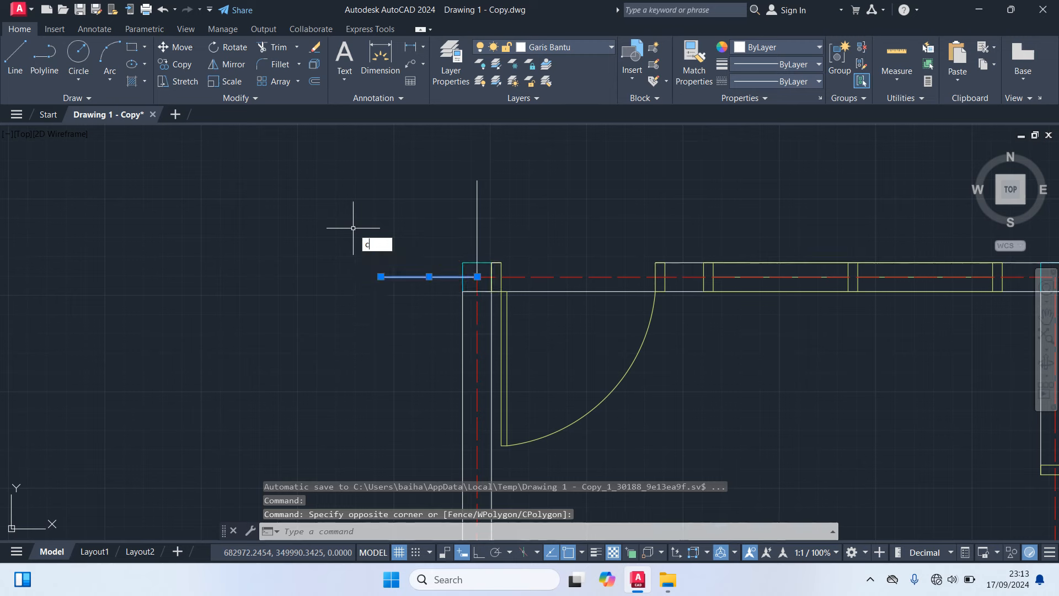
{"action": "key", "text": "Return"}
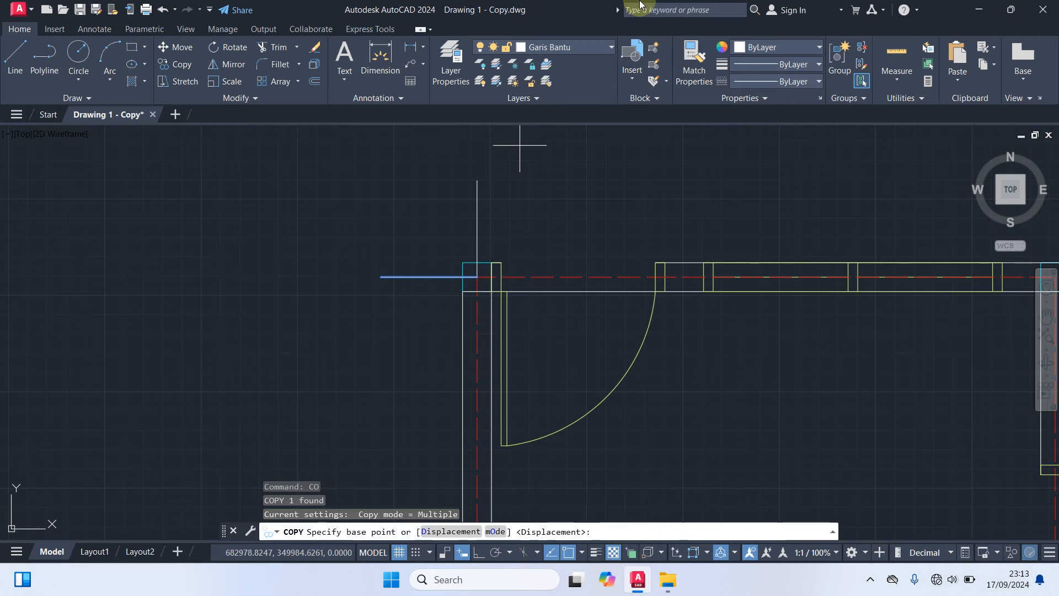
{"action": "scroll", "coordinate": [475, 274], "scroll_direction": "up", "scroll_amount": 2}
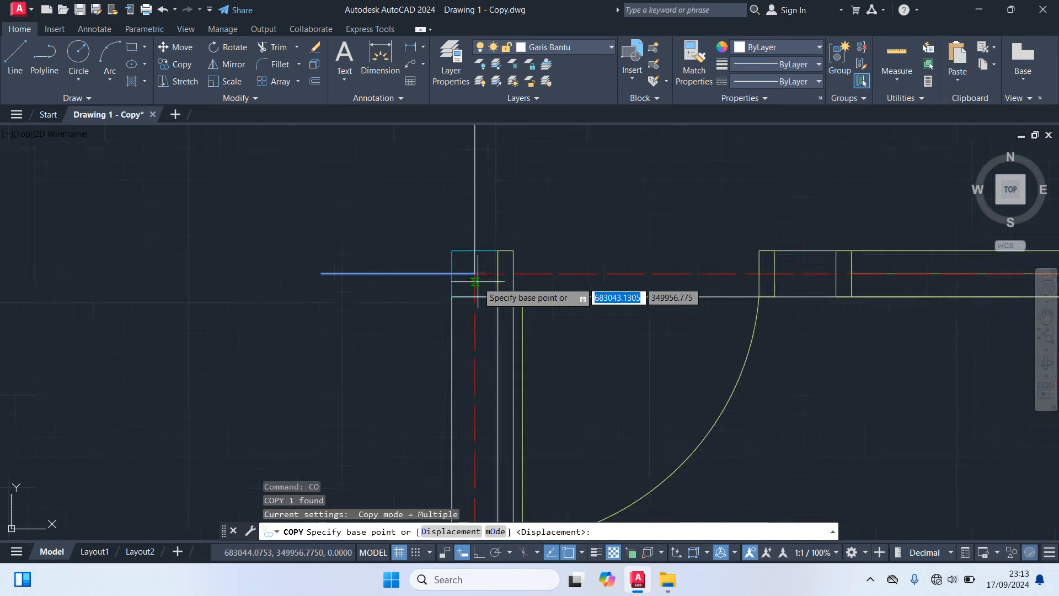
{"action": "left_click", "coordinate": [475, 274]}
{"action": "scroll", "coordinate": [367, 331], "scroll_direction": "down", "scroll_amount": 5}
{"action": "middle_click_drag", "start_coordinate": [366, 331], "coordinate": [414, 300]}
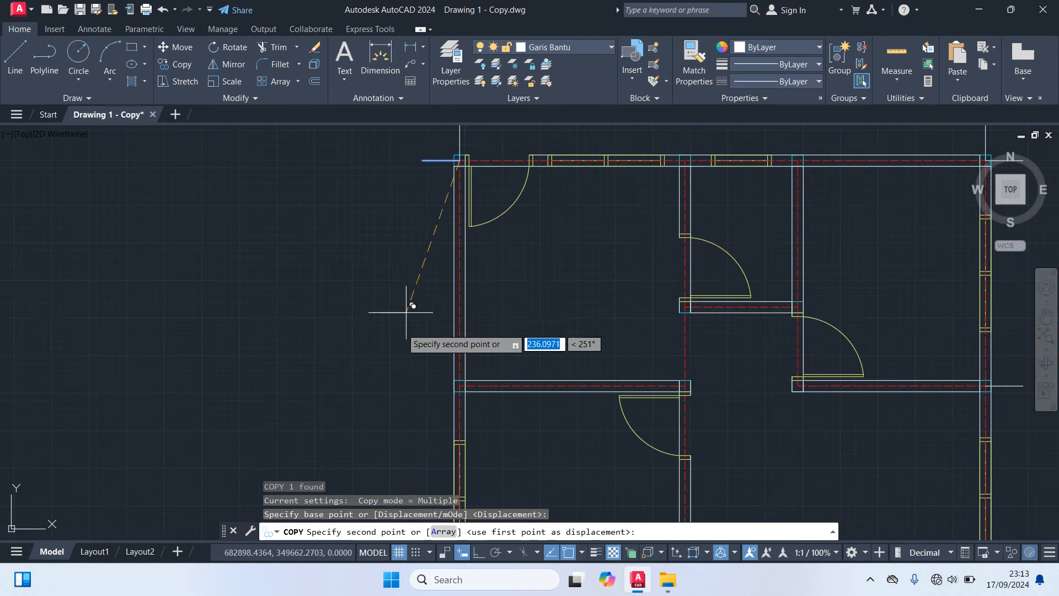
{"action": "scroll", "coordinate": [513, 423], "scroll_direction": "up", "scroll_amount": 4}
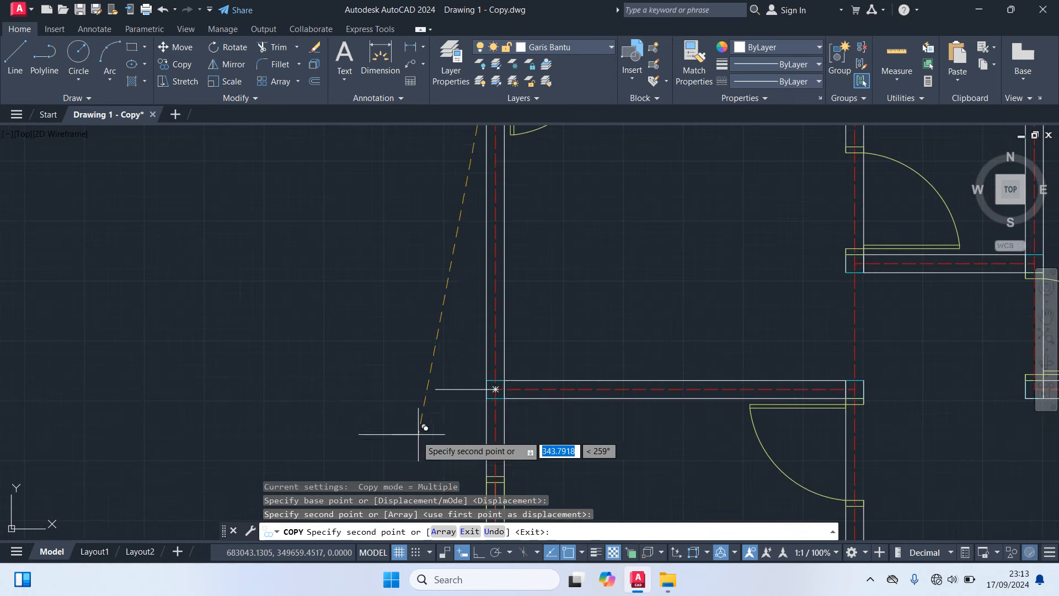
Place further horizontal helper-line copies at the next left-wall junction and at the lower-left room's bottom centreline corner.
{"action": "scroll", "coordinate": [411, 437], "scroll_direction": "down", "scroll_amount": 4}
{"action": "scroll", "coordinate": [487, 225], "scroll_direction": "up", "scroll_amount": 3}
{"action": "scroll", "coordinate": [485, 248], "scroll_direction": "up", "scroll_amount": 4}
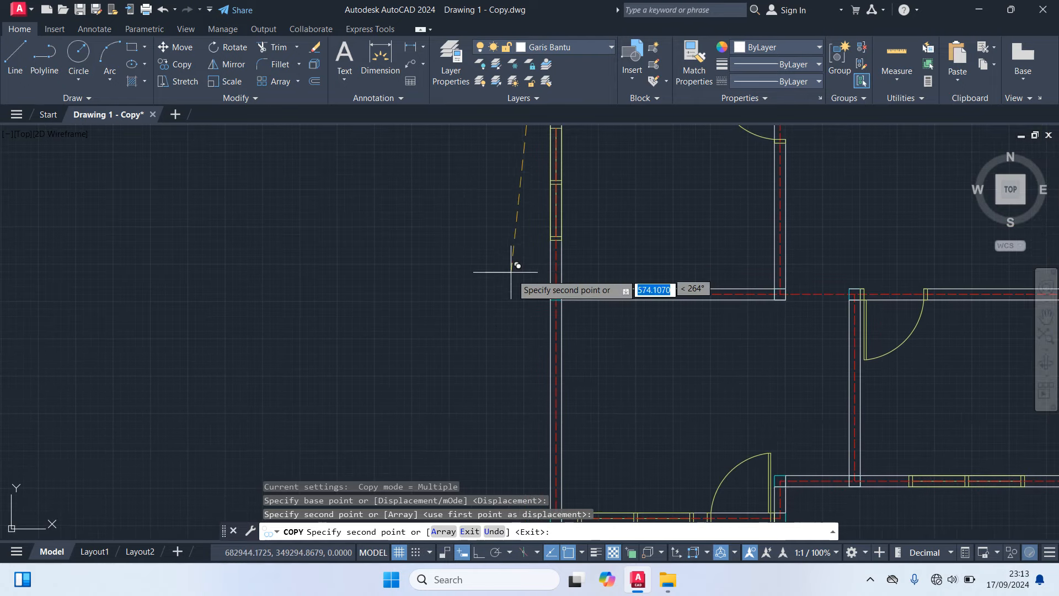
{"action": "left_click", "coordinate": [620, 315]}
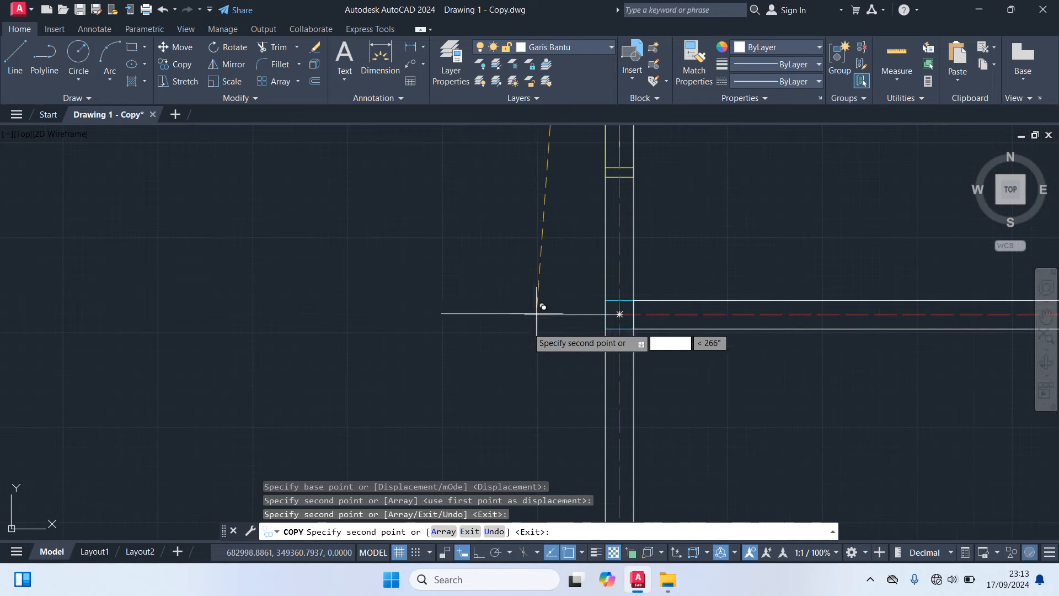
{"action": "scroll", "coordinate": [527, 323], "scroll_direction": "down", "scroll_amount": 4}
{"action": "middle_click_drag", "start_coordinate": [506, 356], "coordinate": [482, 193]}
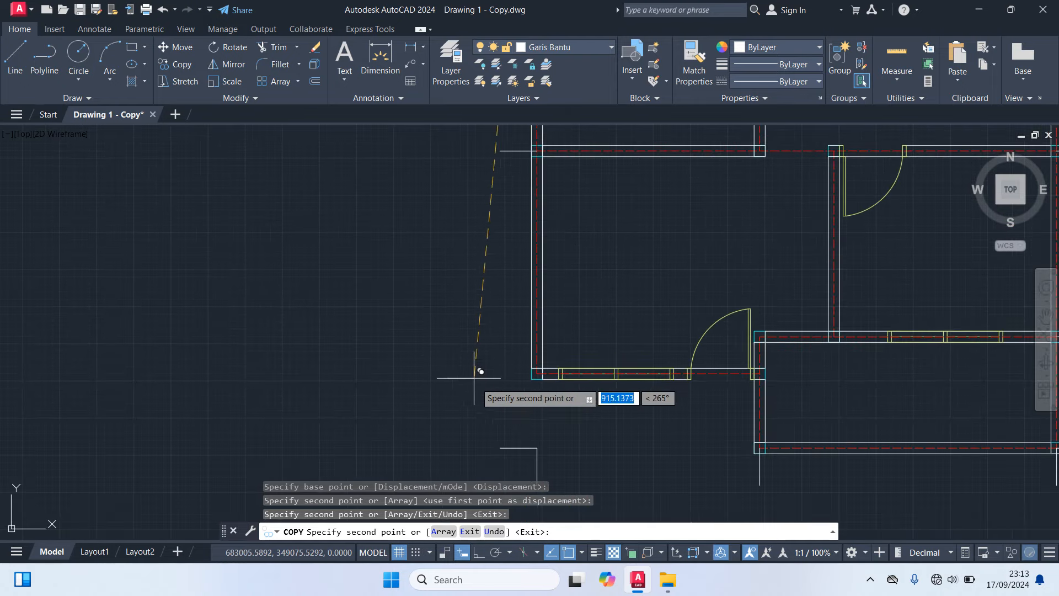
{"action": "scroll", "coordinate": [496, 386], "scroll_direction": "up", "scroll_amount": 4}
{"action": "left_click", "coordinate": [603, 350]}
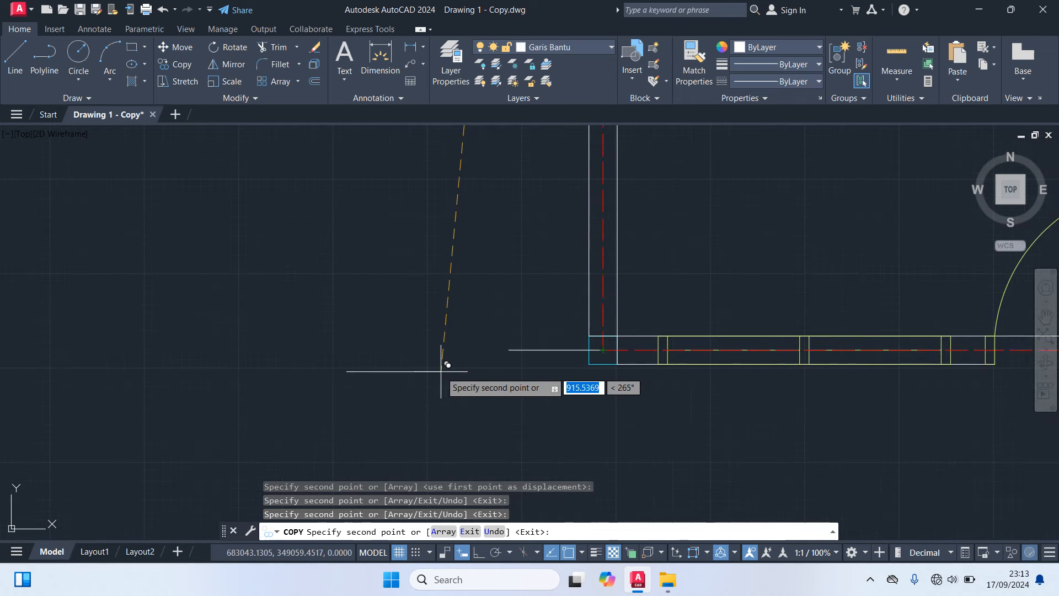
{"action": "key", "text": "Return"}
Copy the upper-left corner's vertical helper line to the first interior-wall centreline junction along the top outer wall.
{"action": "scroll", "coordinate": [451, 375], "scroll_direction": "down", "scroll_amount": 3}
{"action": "scroll", "coordinate": [440, 364], "scroll_direction": "down", "scroll_amount": 2}
{"action": "middle_click_drag", "start_coordinate": [432, 368], "coordinate": [399, 468]}
{"action": "middle_click_drag", "start_coordinate": [434, 149], "coordinate": [388, 271]}
{"action": "middle_click_drag", "start_coordinate": [351, 228], "coordinate": [340, 369]}
{"action": "scroll", "coordinate": [401, 286], "scroll_direction": "up", "scroll_amount": 5}
{"action": "left_click", "coordinate": [412, 323]}
{"action": "left_click", "coordinate": [301, 222]}
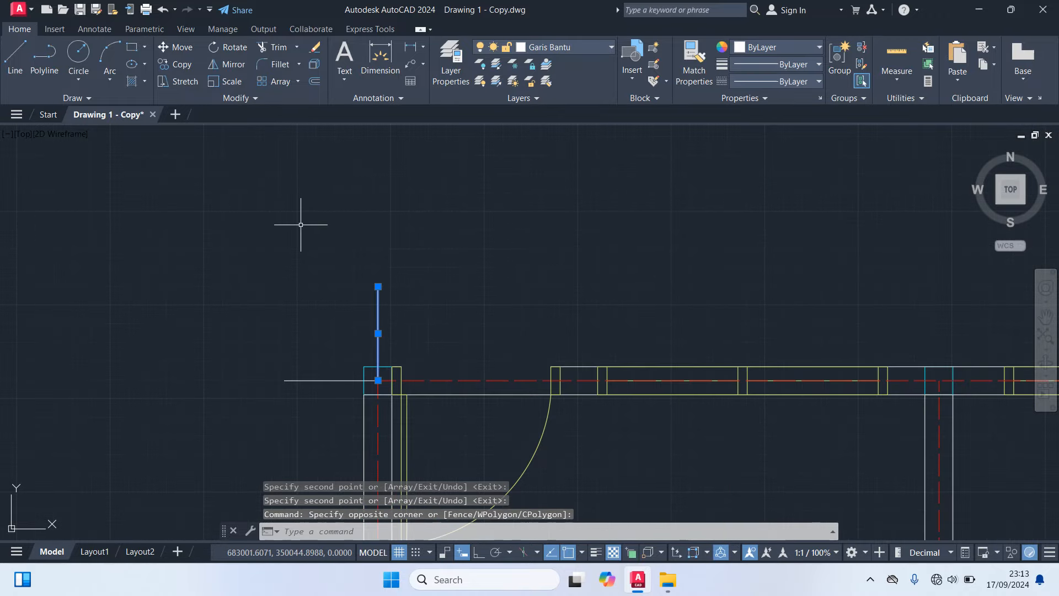
{"action": "type", "text": "CO"}
{"action": "key", "text": "Return"}
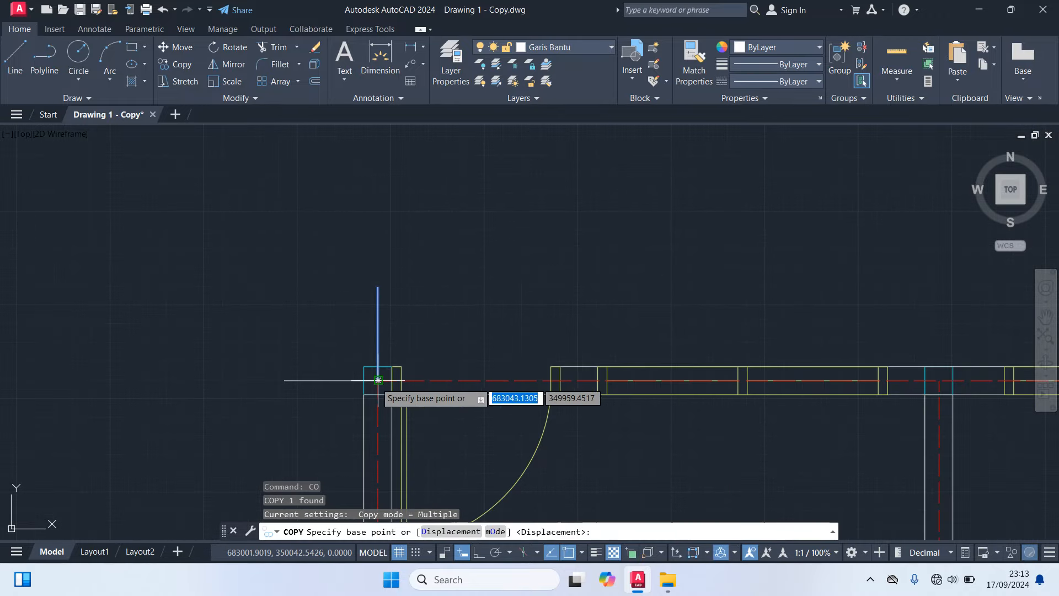
{"action": "left_click", "coordinate": [378, 380]}
{"action": "middle_click_drag", "start_coordinate": [718, 318], "coordinate": [367, 219]}
{"action": "scroll", "coordinate": [472, 208], "scroll_direction": "up", "scroll_amount": 2}
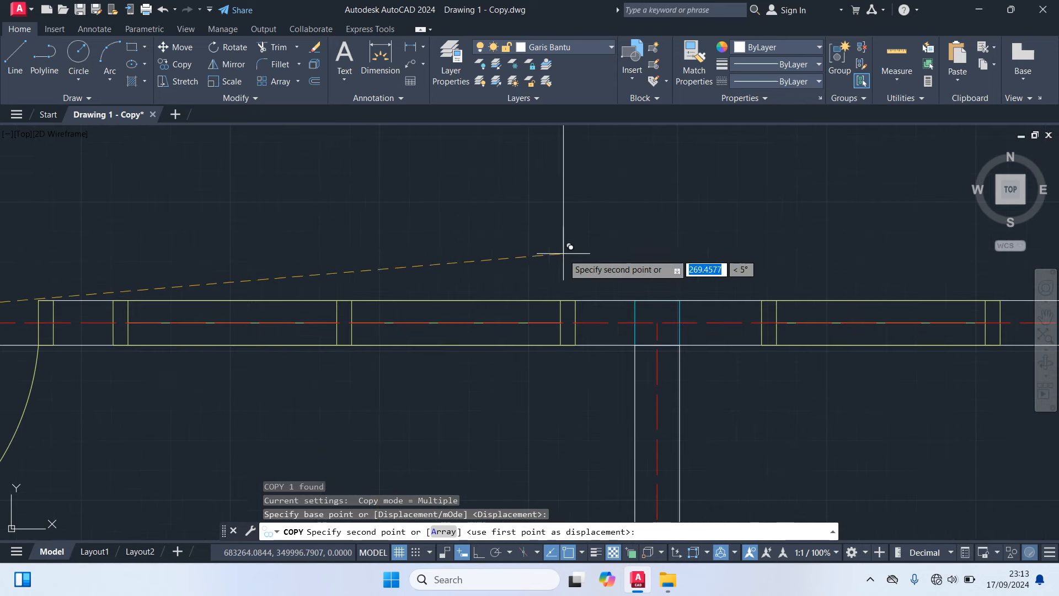
{"action": "left_click", "coordinate": [657, 323]}
Place another vertical helper-line copy at the top wall's second interior-wall junction, 450 units from the upper-left corner.
{"action": "scroll", "coordinate": [712, 384], "scroll_direction": "down", "scroll_amount": 1}
{"action": "middle_click_drag", "start_coordinate": [714, 385], "coordinate": [551, 350]}
{"action": "scroll", "coordinate": [780, 330], "scroll_direction": "up", "scroll_amount": 2}
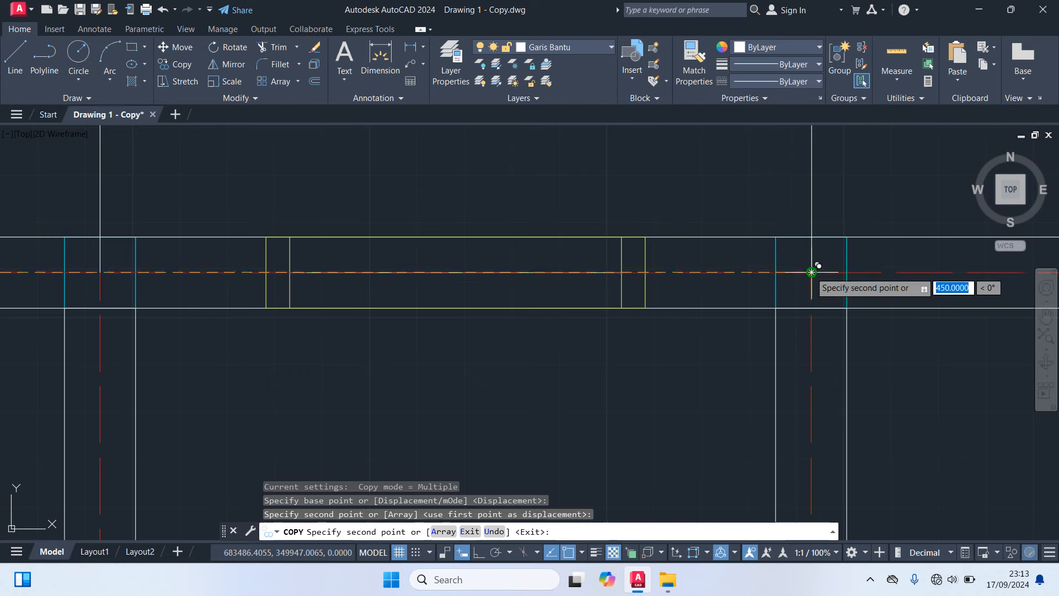
{"action": "left_click", "coordinate": [810, 280]}
{"action": "scroll", "coordinate": [612, 397], "scroll_direction": "down", "scroll_amount": 2}
{"action": "middle_click_drag", "start_coordinate": [588, 281], "coordinate": [472, 133]}
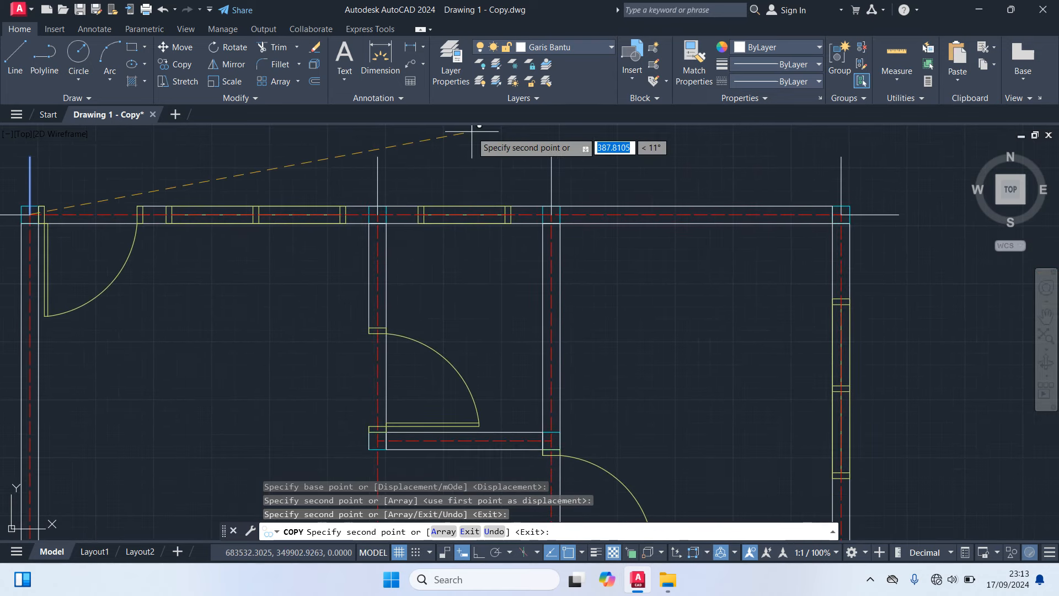
Finish copying the helper lines and make Dimensi the current layer.
{"action": "key", "text": "Return"}
{"action": "scroll", "coordinate": [491, 182], "scroll_direction": "down", "scroll_amount": 4}
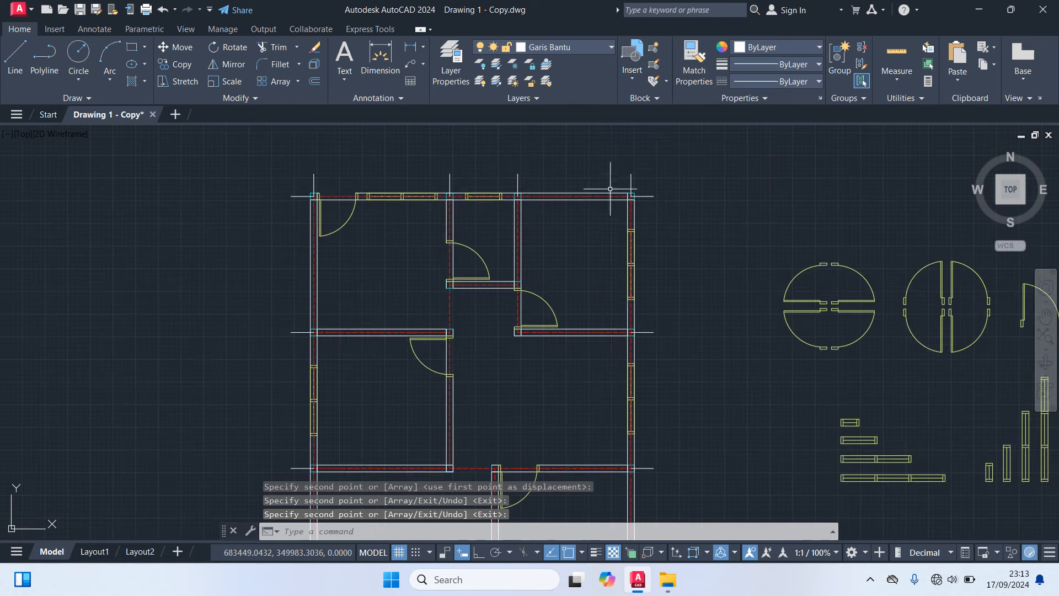
{"action": "middle_click_drag", "start_coordinate": [677, 160], "coordinate": [694, 216]}
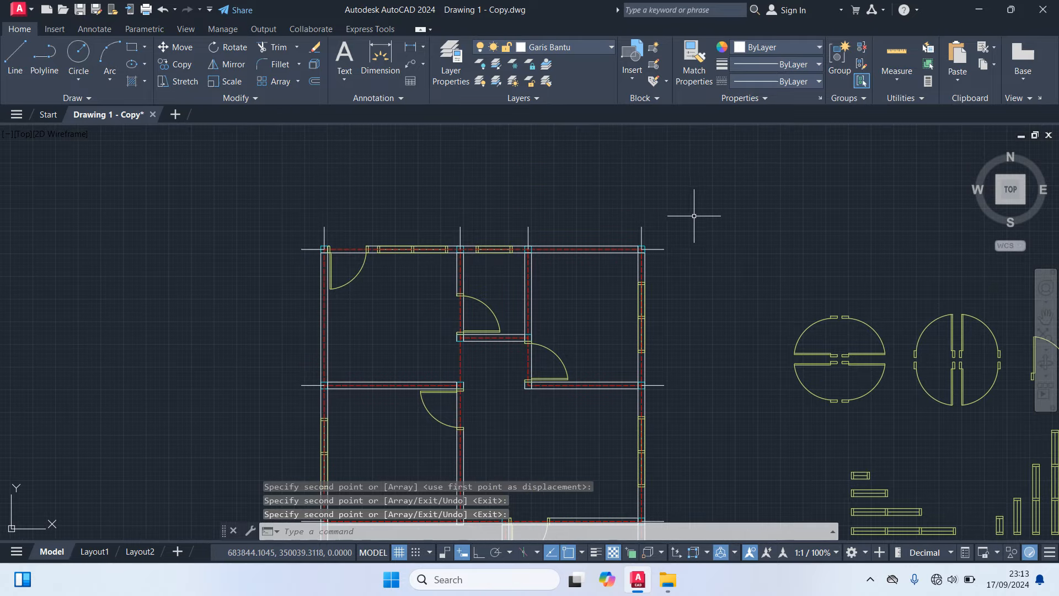
{"action": "scroll", "coordinate": [699, 218], "scroll_direction": "down", "scroll_amount": 3}
{"action": "middle_click_drag", "start_coordinate": [712, 253], "coordinate": [769, 193]}
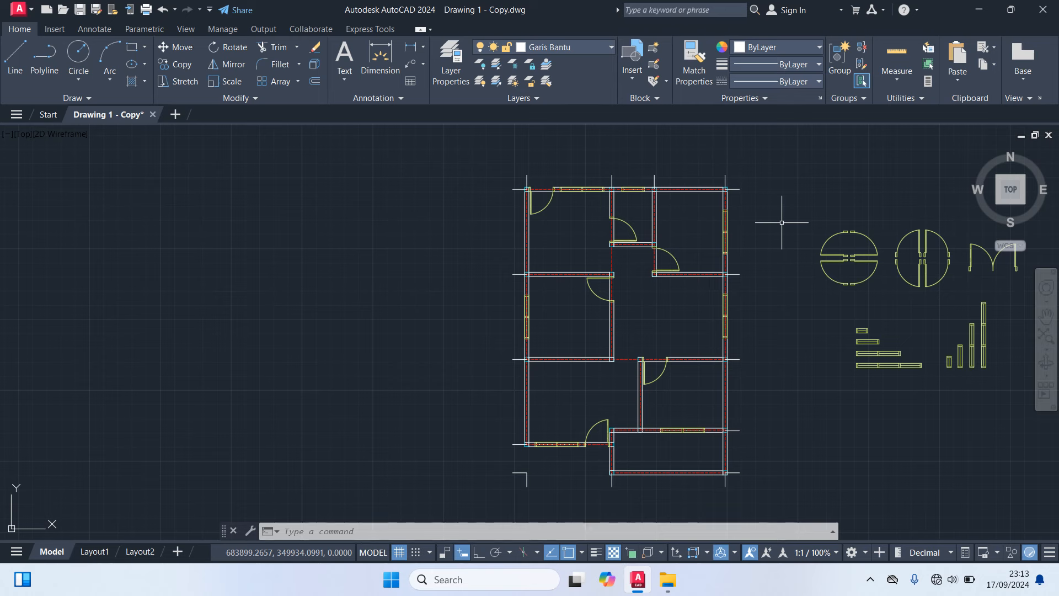
{"action": "left_click", "coordinate": [578, 47]}
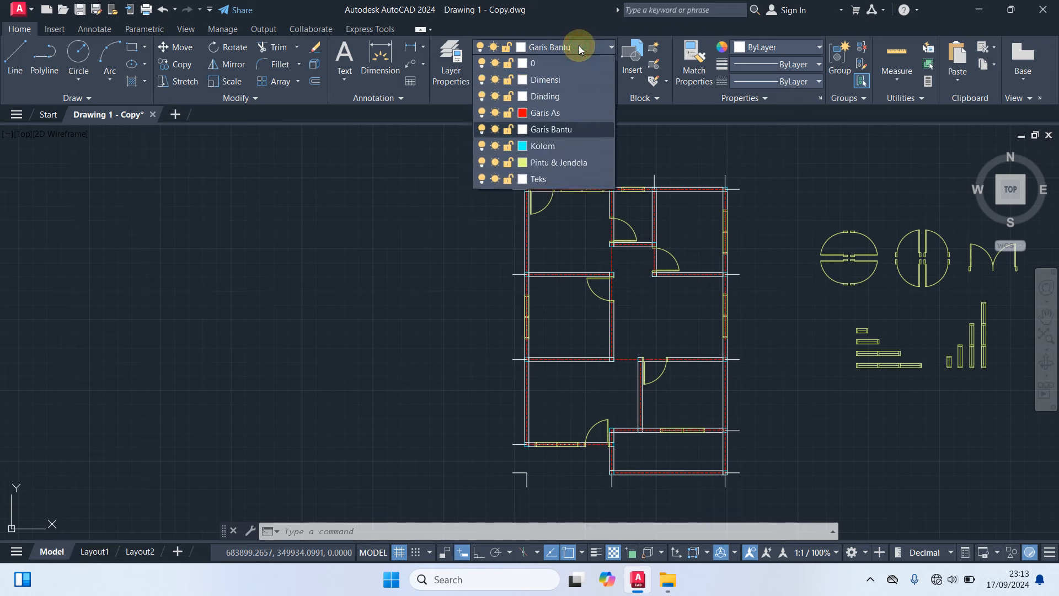
{"action": "left_click", "coordinate": [554, 79]}
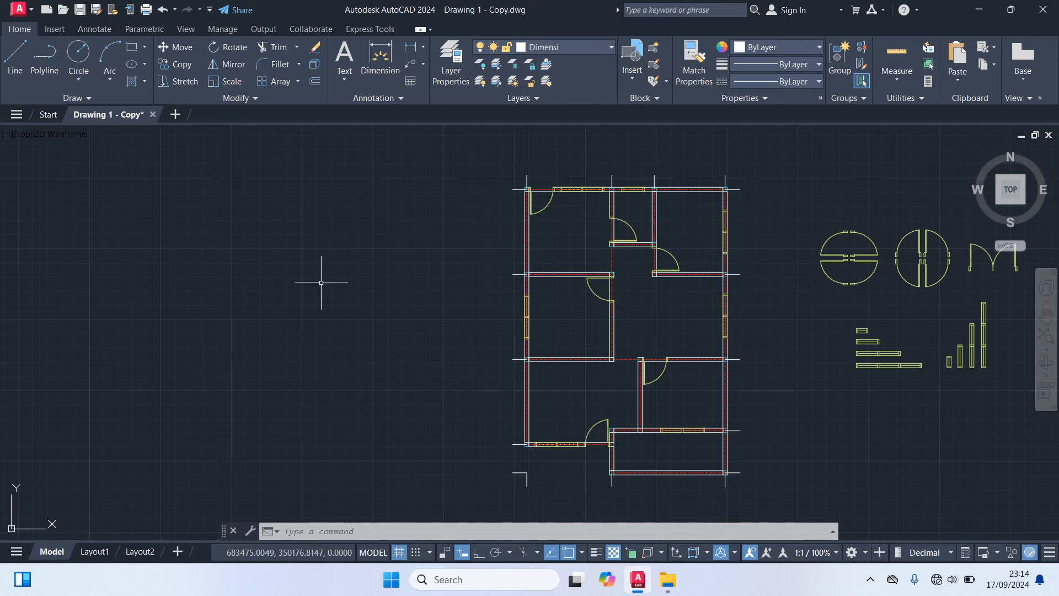
Review the Skala 100 dimension style in the Dimension Style Manager and close the manager.
{"action": "type", "text": "D"}
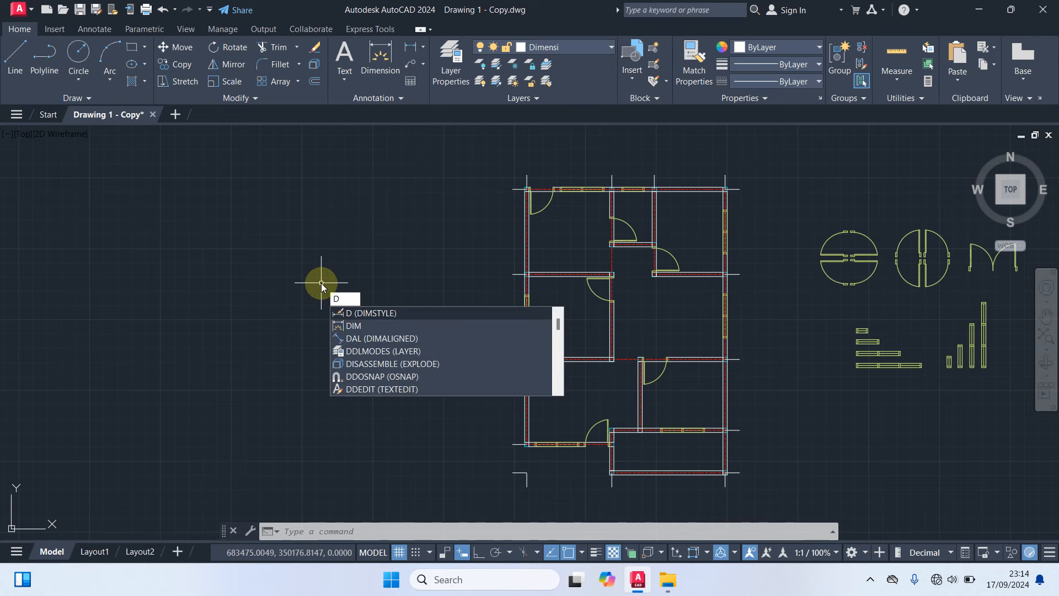
{"action": "key", "text": "Return"}
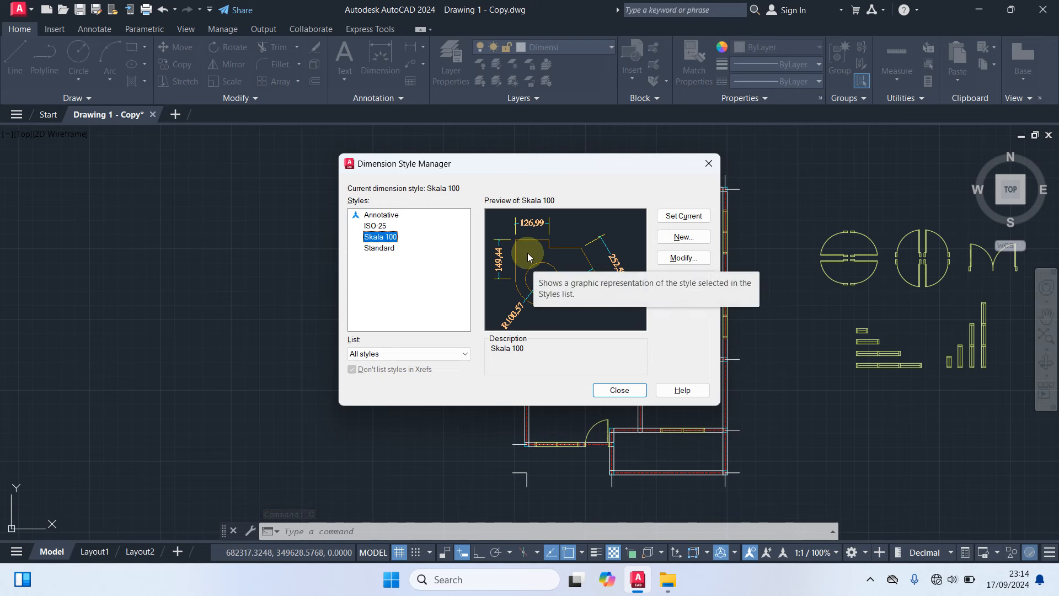
{"action": "left_click", "coordinate": [709, 161]}
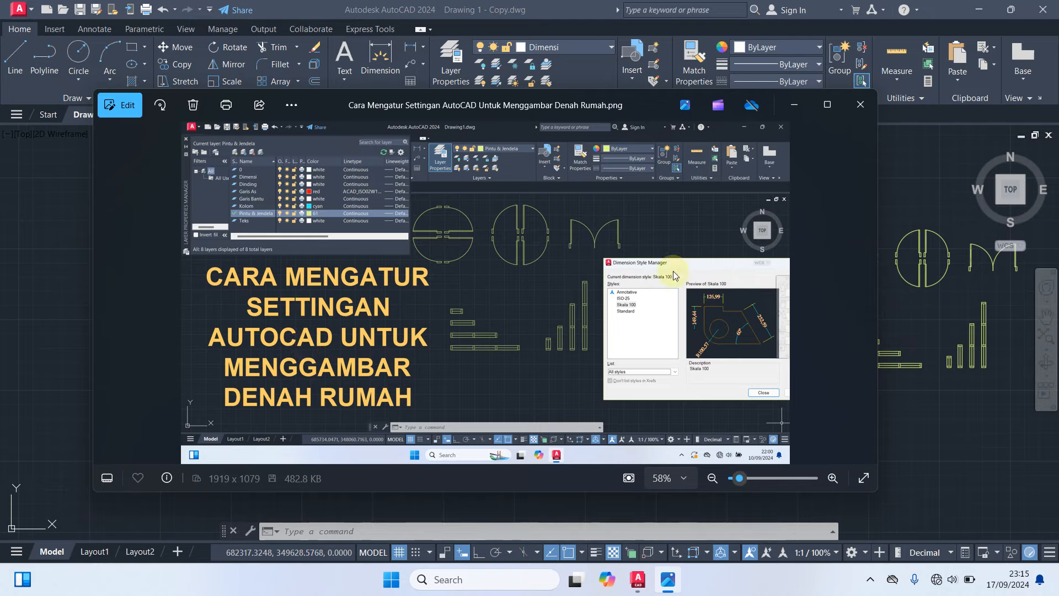
Examine the dimension style shown in the reference image on AutoCAD settings for house plans, and close the image.
{"action": "scroll", "coordinate": [698, 287], "scroll_direction": "up", "scroll_amount": 3}
{"action": "scroll", "coordinate": [698, 309], "scroll_direction": "down", "scroll_amount": 2}
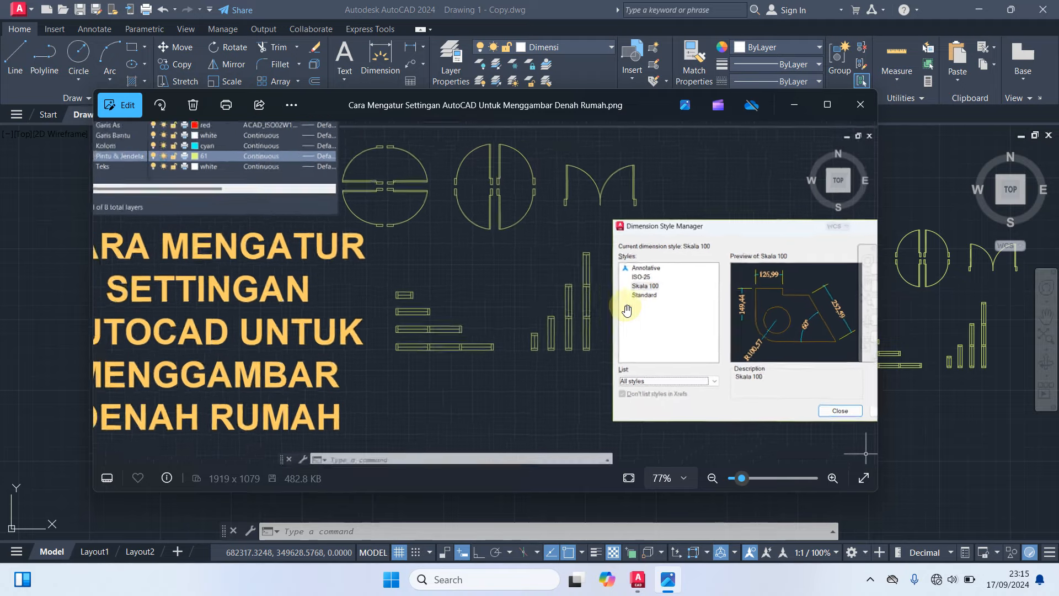
{"action": "scroll", "coordinate": [628, 310], "scroll_direction": "down", "scroll_amount": 2}
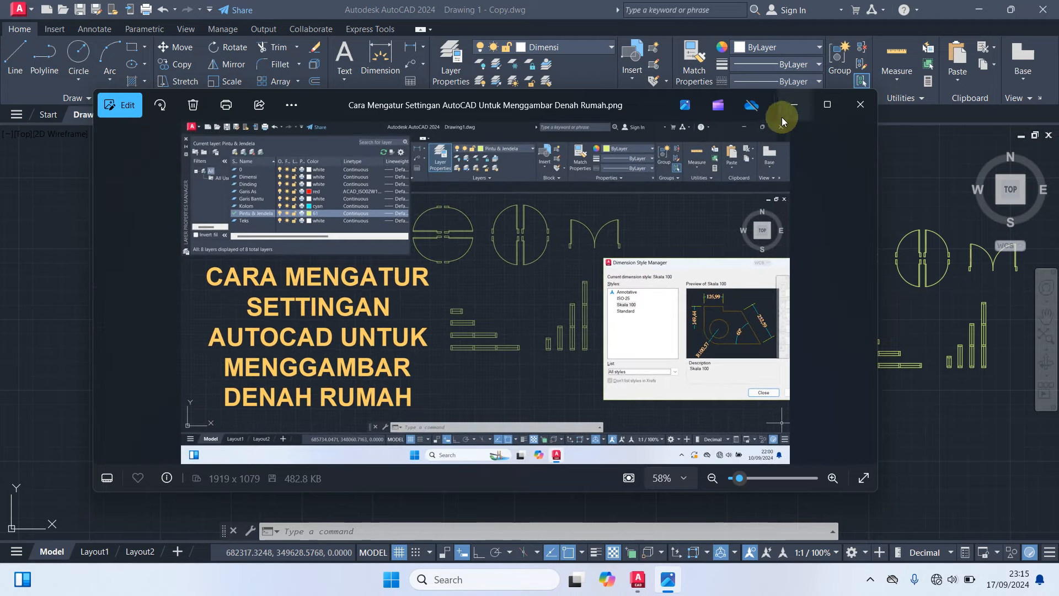
{"action": "left_click", "coordinate": [858, 105]}
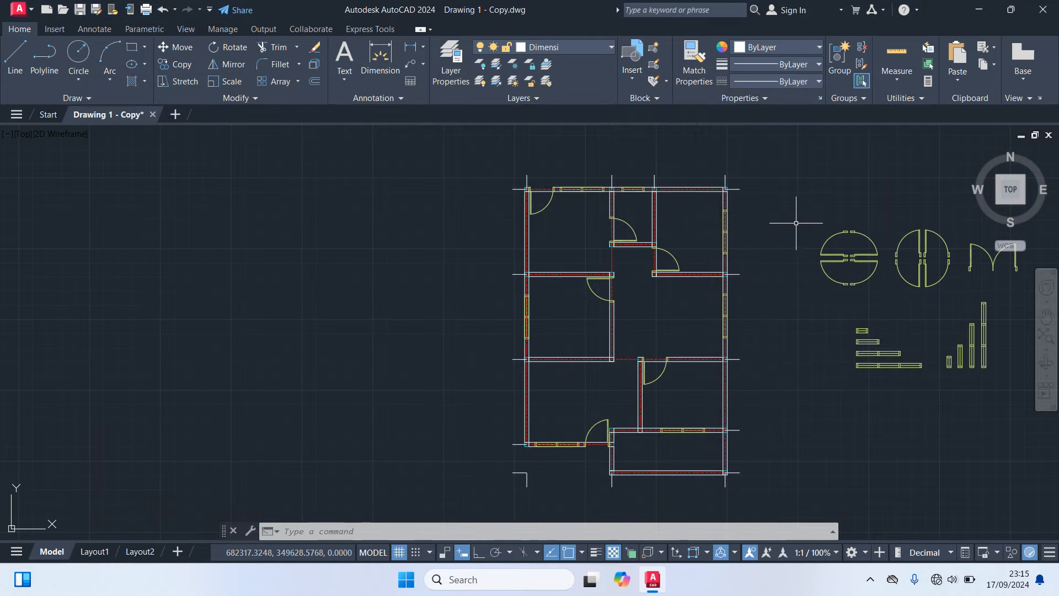
Add a continuous quick dimension row above the plan, using the four vertical helper lines along the top outer wall.
{"action": "middle_click_drag", "start_coordinate": [778, 288], "coordinate": [780, 304]}
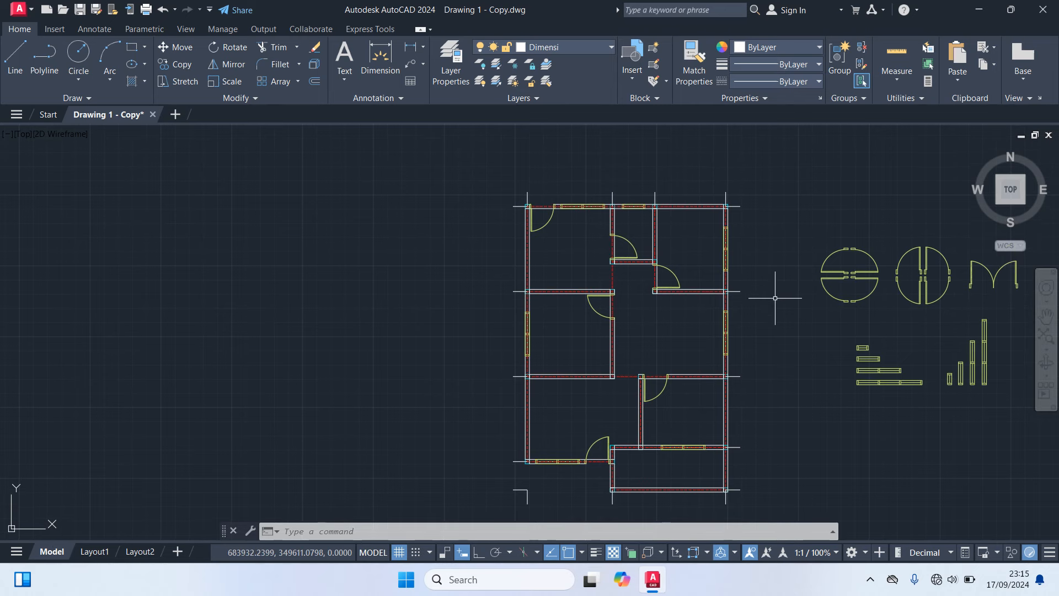
{"action": "type", "text": "qdi"}
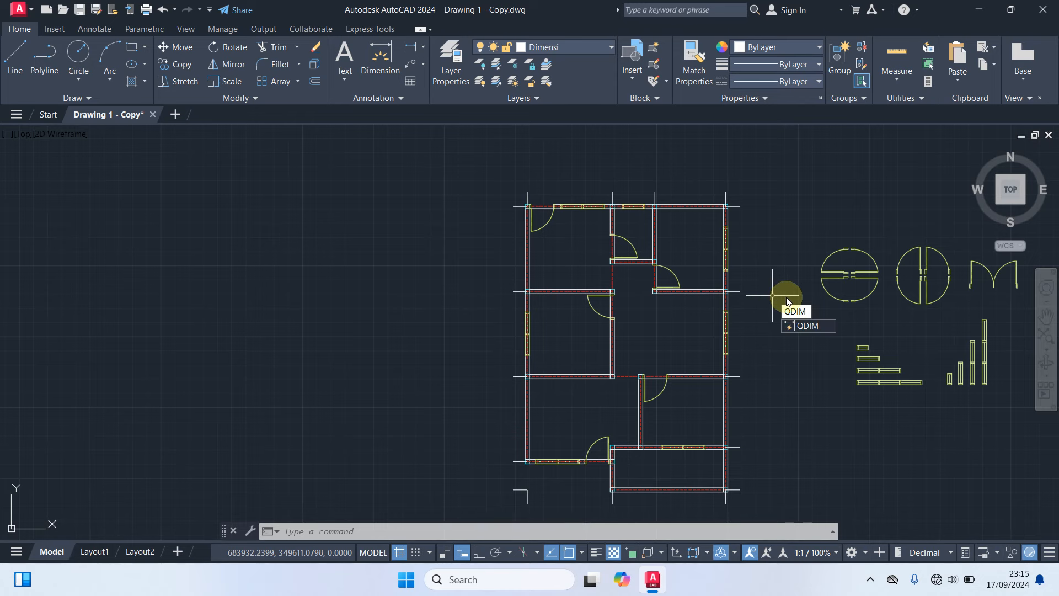
{"action": "type", "text": "m"}
{"action": "key", "text": "Return"}
{"action": "scroll", "coordinate": [757, 197], "scroll_direction": "up", "scroll_amount": 2}
{"action": "middle_click_drag", "start_coordinate": [747, 189], "coordinate": [1000, 258]}
{"action": "scroll", "coordinate": [916, 270], "scroll_direction": "up", "scroll_amount": 4}
{"action": "scroll", "coordinate": [971, 259], "scroll_direction": "down", "scroll_amount": 2}
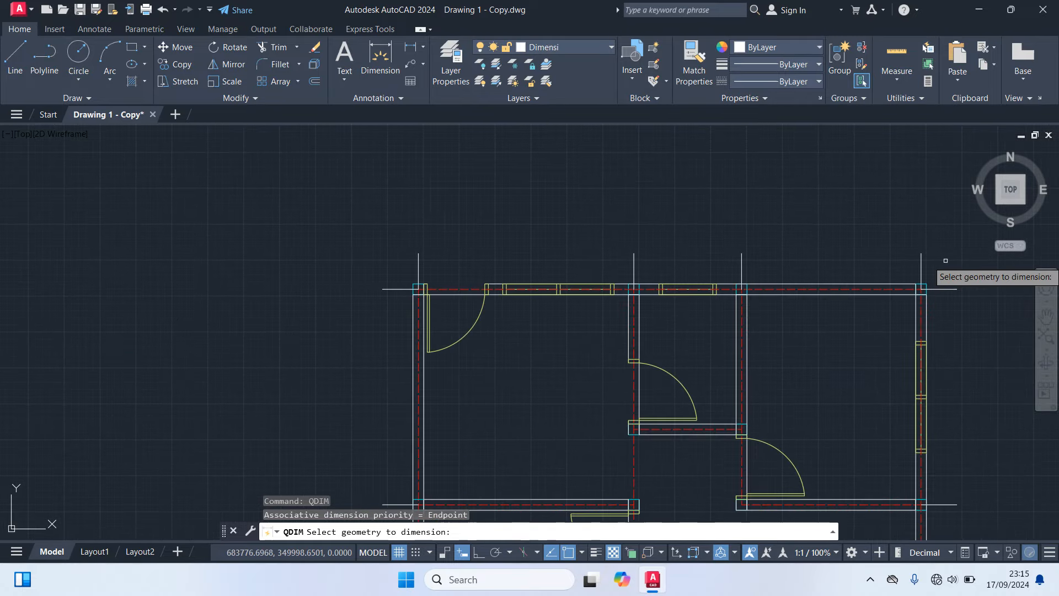
{"action": "left_click", "coordinate": [941, 264]}
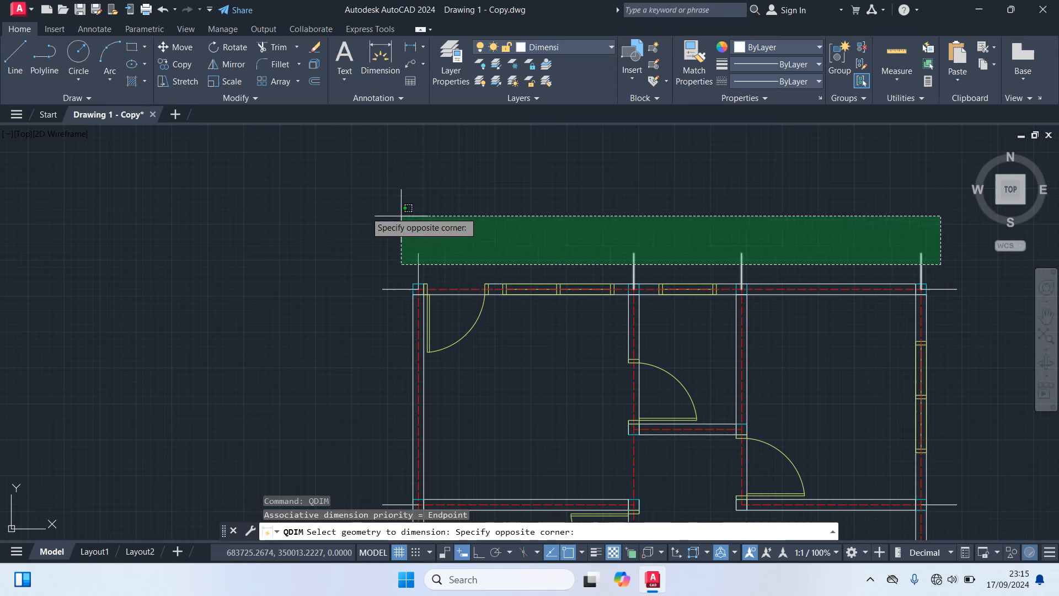
{"action": "left_click", "coordinate": [326, 207]}
{"action": "key", "text": "Return"}
{"action": "scroll", "coordinate": [344, 211], "scroll_direction": "up", "scroll_amount": 2}
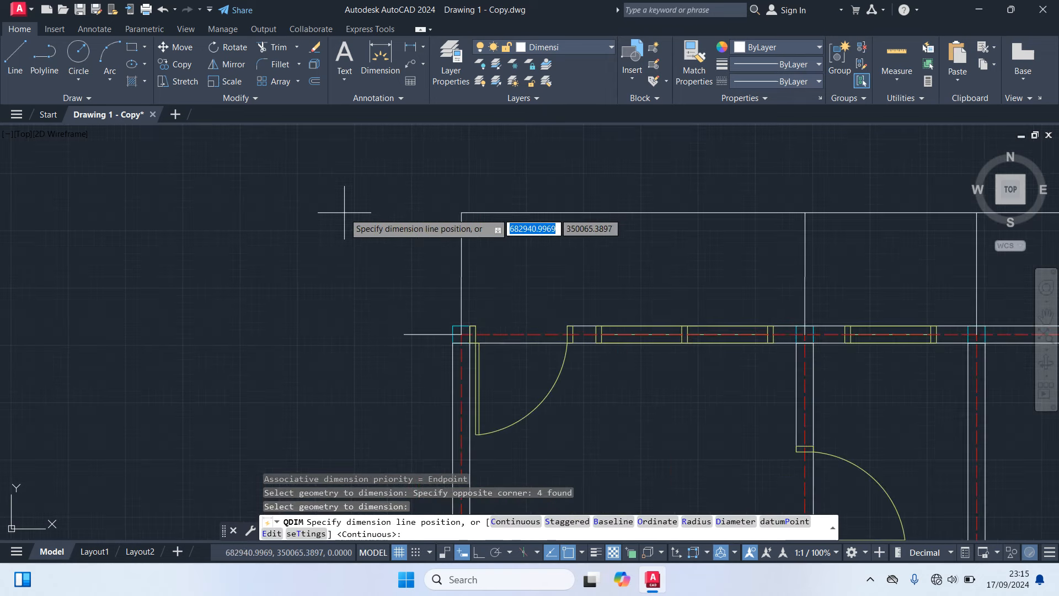
{"action": "middle_click_drag", "start_coordinate": [344, 212], "coordinate": [146, 200]}
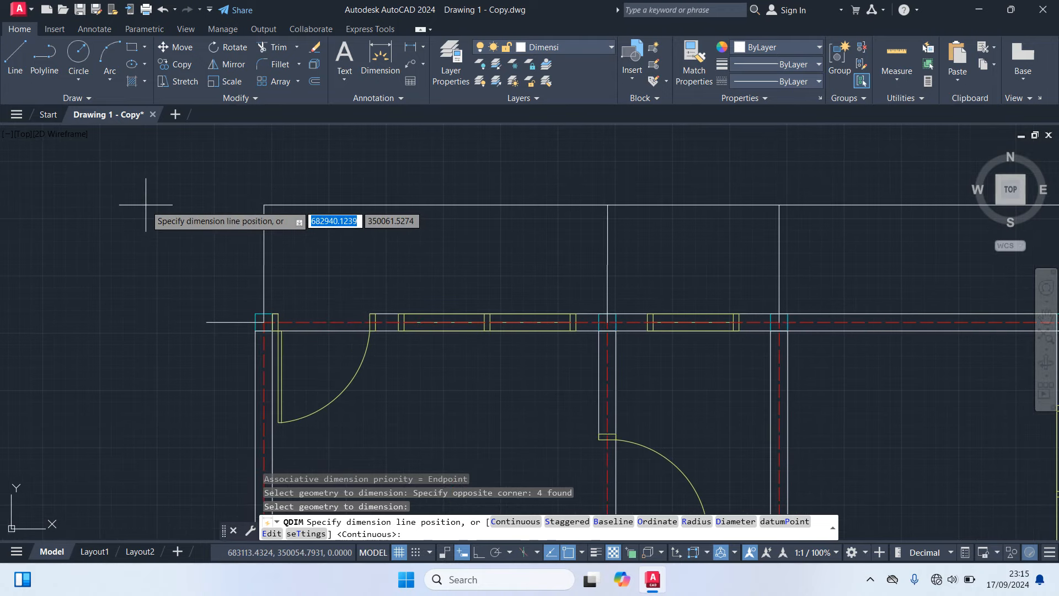
{"action": "left_click", "coordinate": [146, 205]}
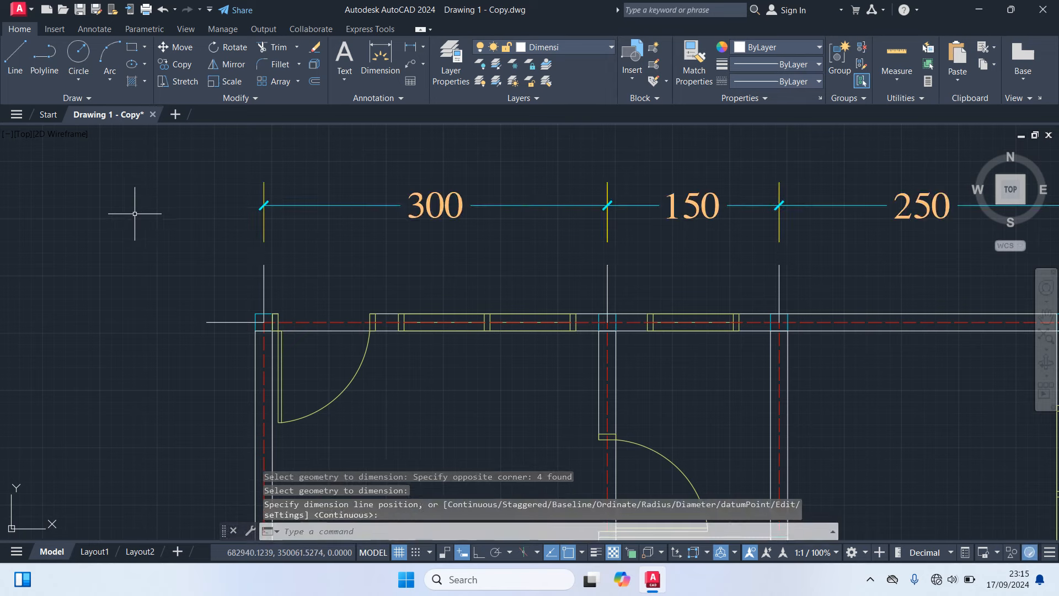
Add a continuous quick dimension column beside the right outer wall, using its five horizontal helper lines.
{"action": "scroll", "coordinate": [137, 228], "scroll_direction": "down", "scroll_amount": 3}
{"action": "type", "text": "qdim"}
{"action": "key", "text": "Return"}
{"action": "middle_click_drag", "start_coordinate": [587, 319], "coordinate": [653, 184]}
{"action": "scroll", "coordinate": [654, 221], "scroll_direction": "down", "scroll_amount": 2}
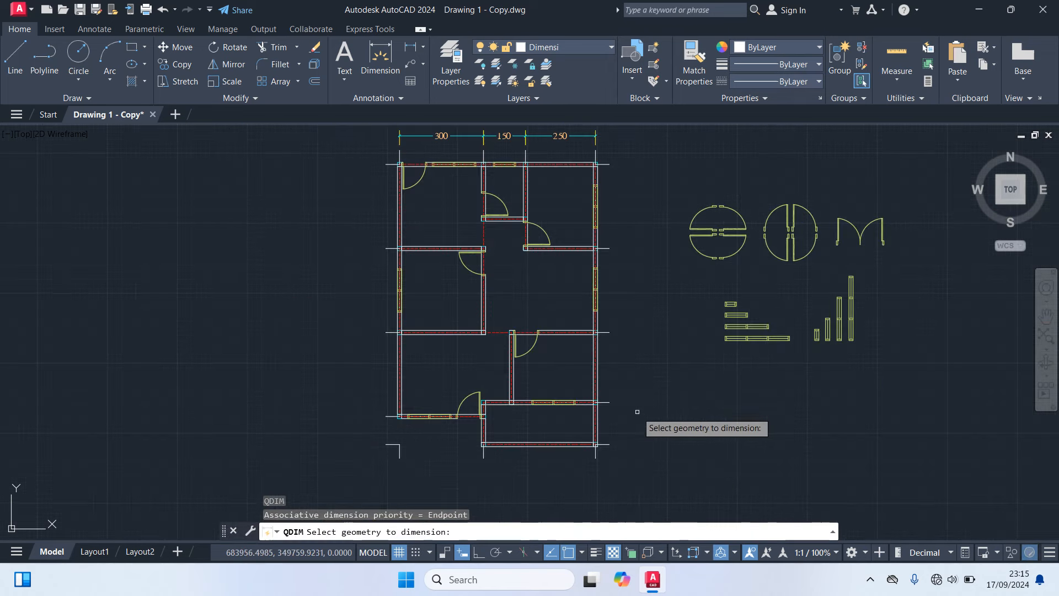
{"action": "left_click", "coordinate": [646, 449]}
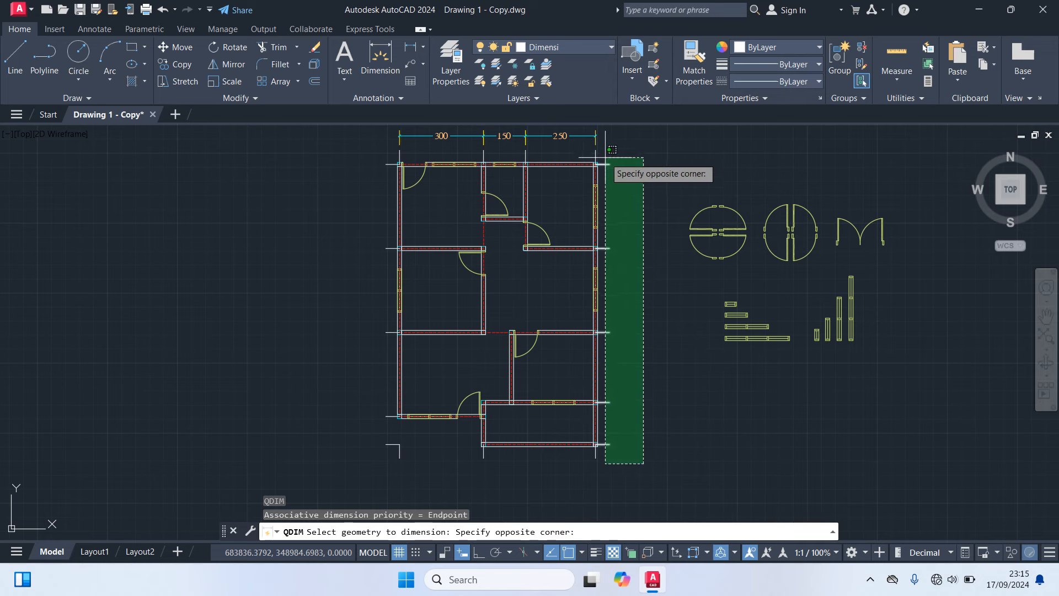
{"action": "left_click", "coordinate": [605, 157]}
{"action": "key", "text": "Return"}
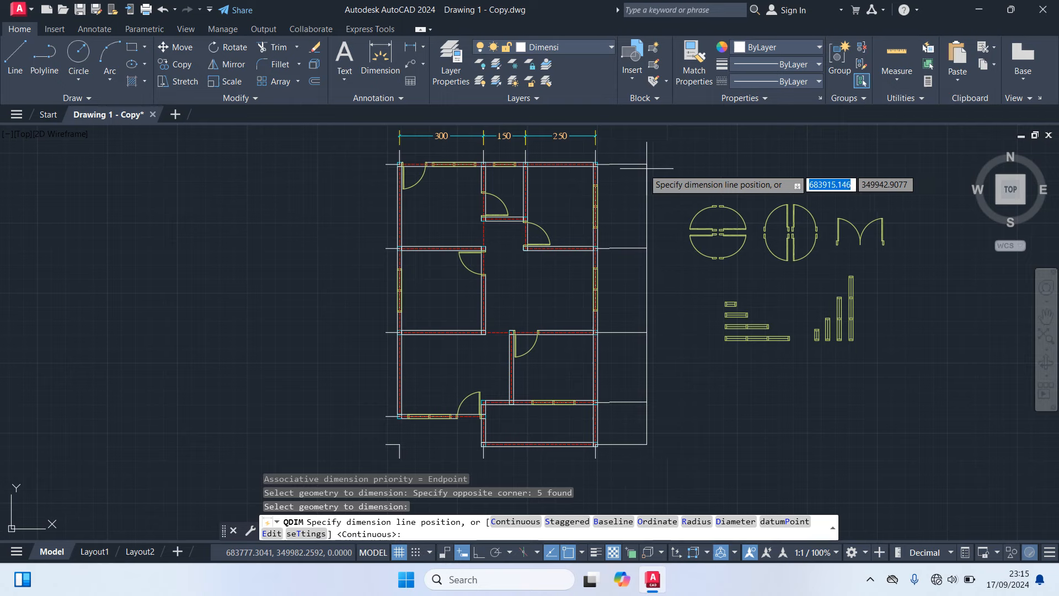
{"action": "scroll", "coordinate": [647, 167], "scroll_direction": "up", "scroll_amount": 2}
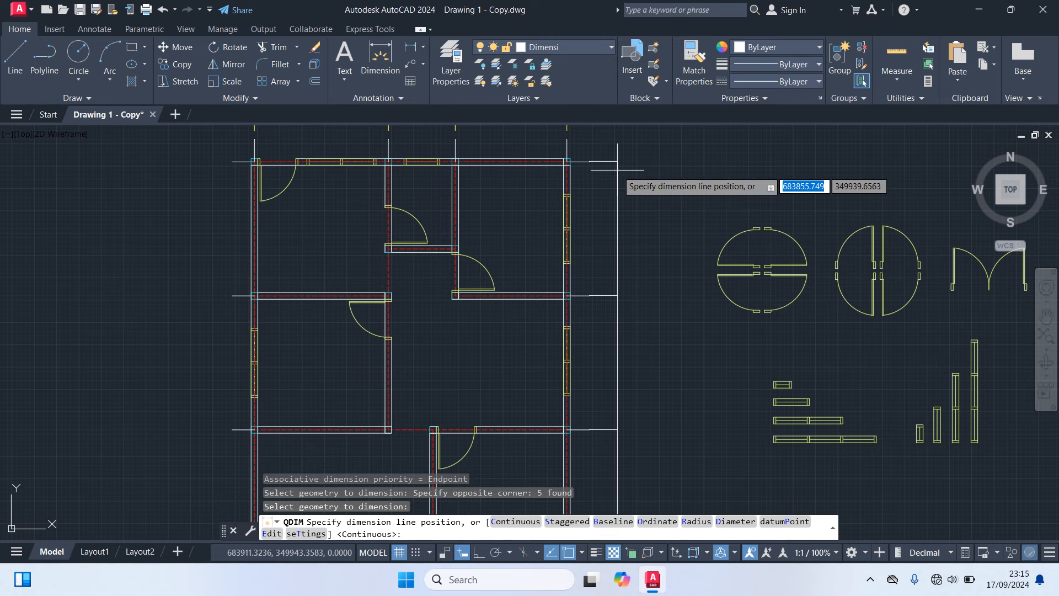
{"action": "left_click", "coordinate": [617, 170]}
Add a continuous quick dimension row below the plan, using the three vertical helper lines at the bottom.
{"action": "scroll", "coordinate": [651, 264], "scroll_direction": "down", "scroll_amount": 3}
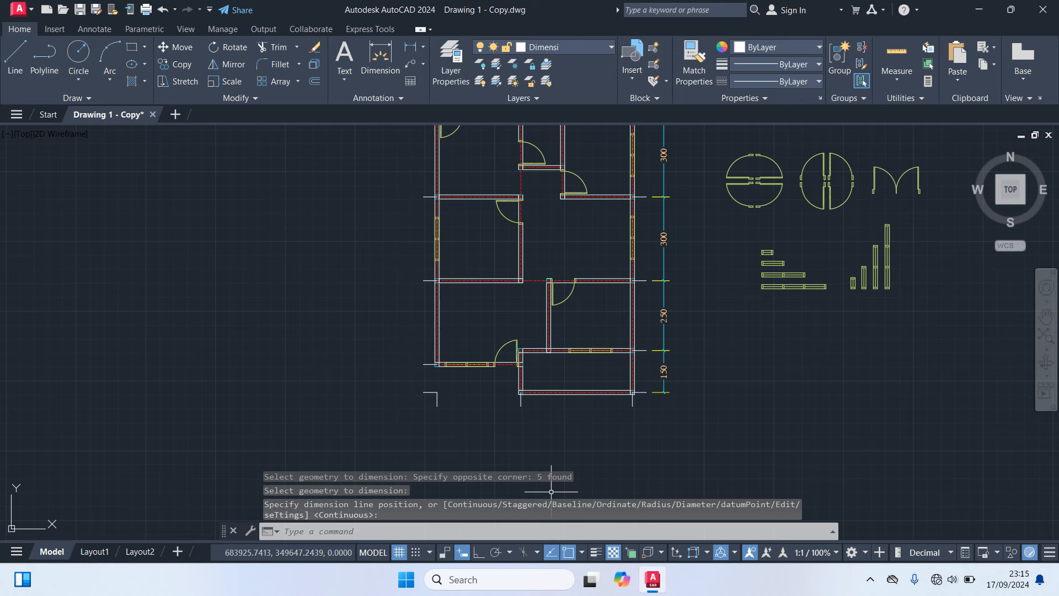
{"action": "key", "text": "space"}
{"action": "scroll", "coordinate": [589, 440], "scroll_direction": "up", "scroll_amount": 2}
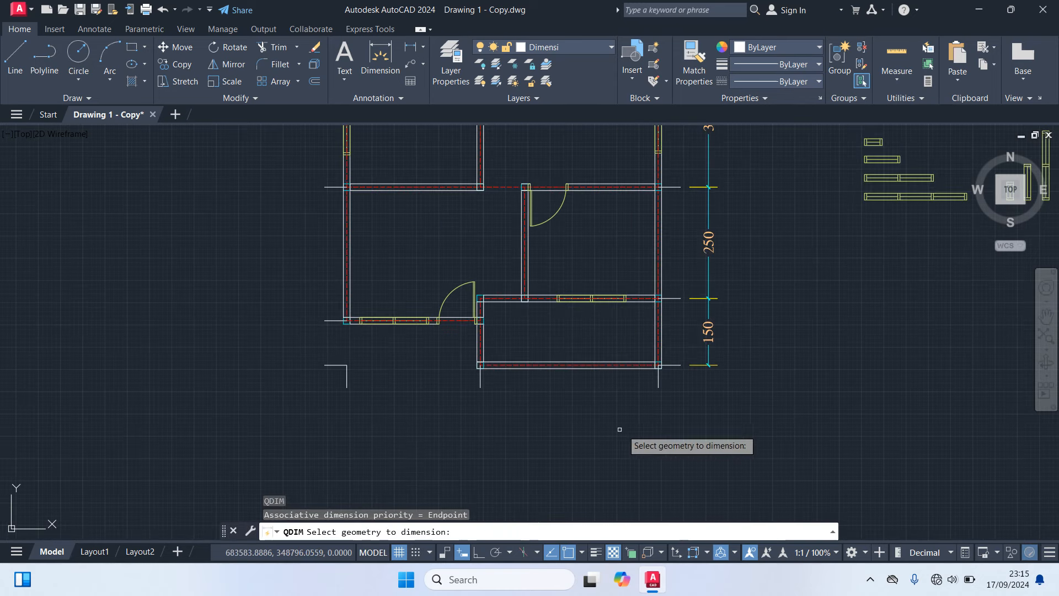
{"action": "left_click", "coordinate": [692, 432]}
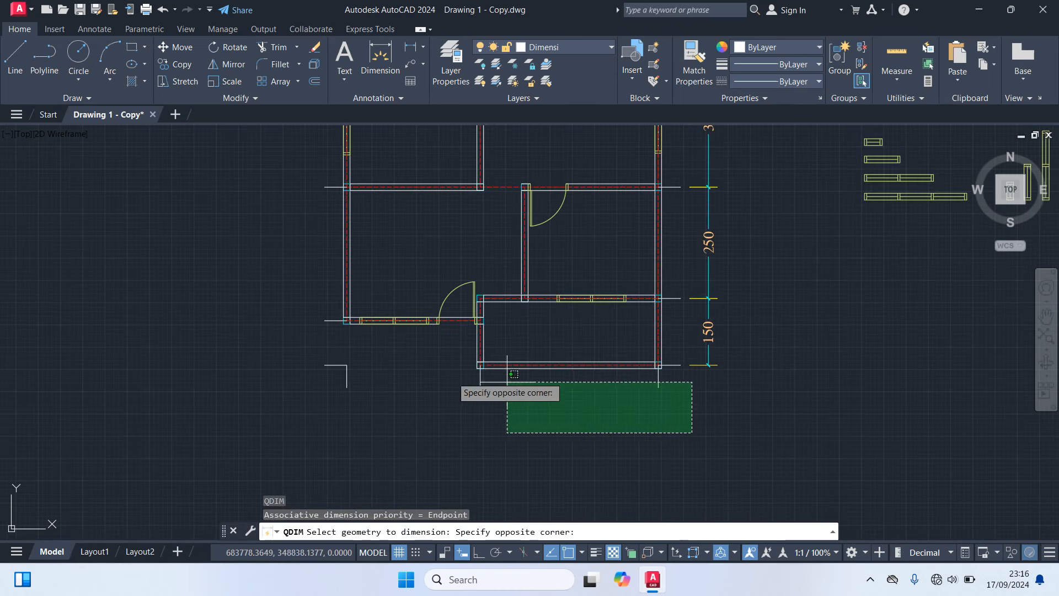
{"action": "left_click", "coordinate": [297, 380]}
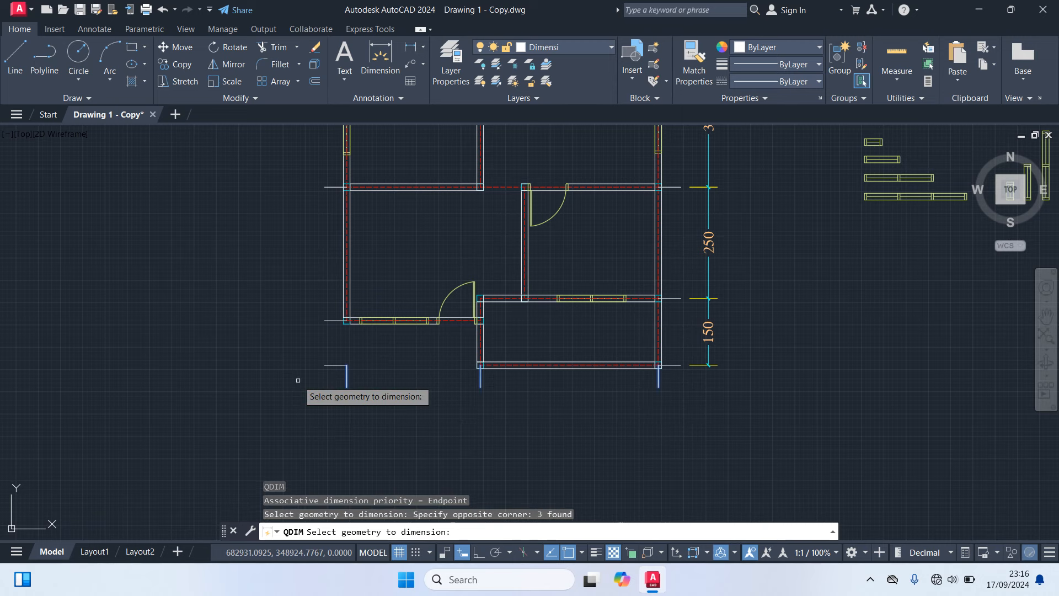
{"action": "key", "text": "Return"}
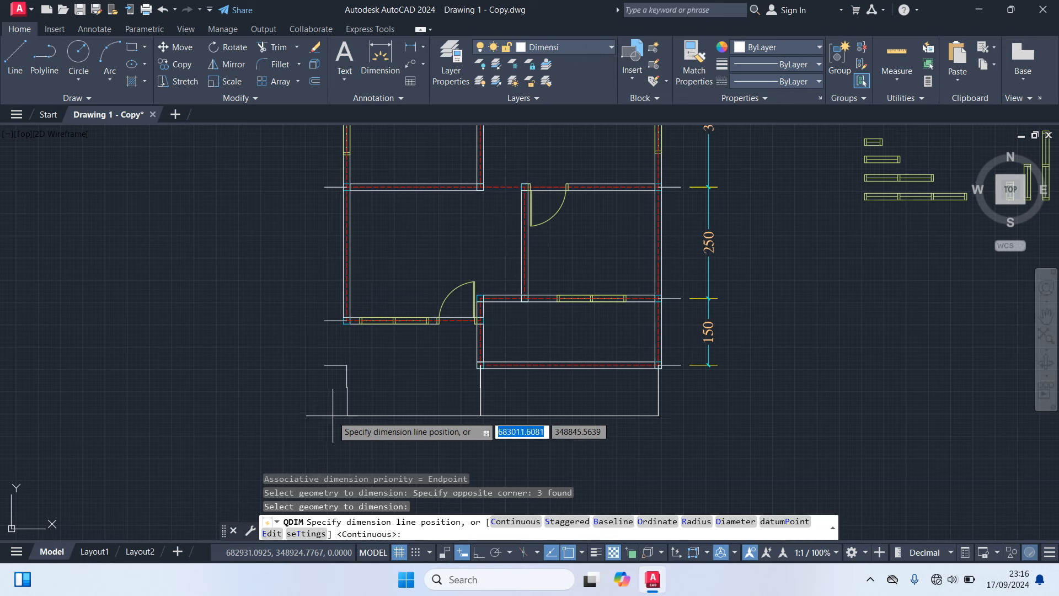
{"action": "left_click", "coordinate": [331, 414]}
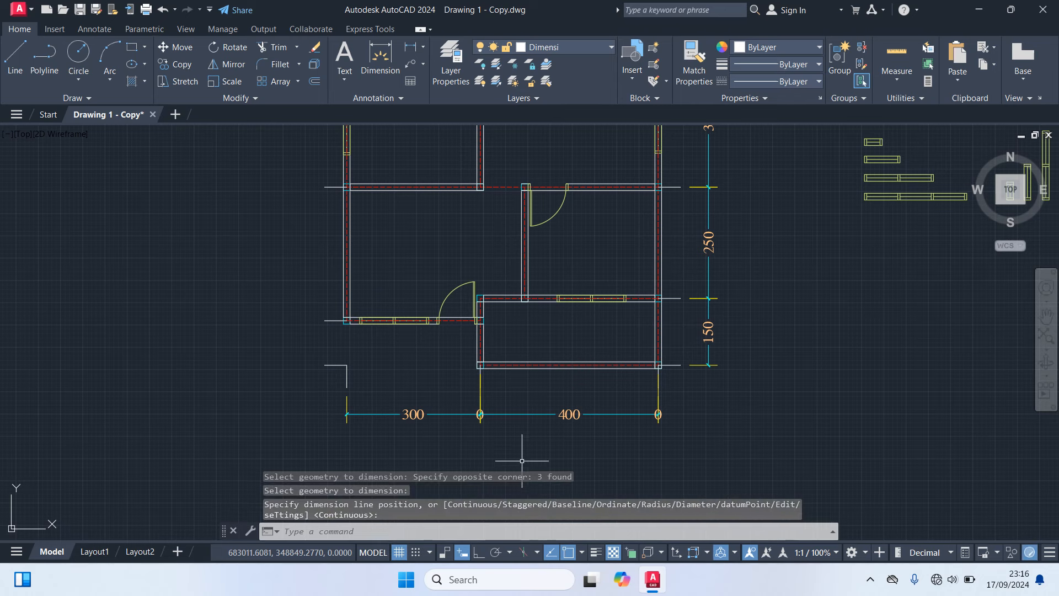
Delete the stray zero-length dimension between the 300 and 400 dimensions below the plan.
{"action": "scroll", "coordinate": [487, 409], "scroll_direction": "up", "scroll_amount": 2}
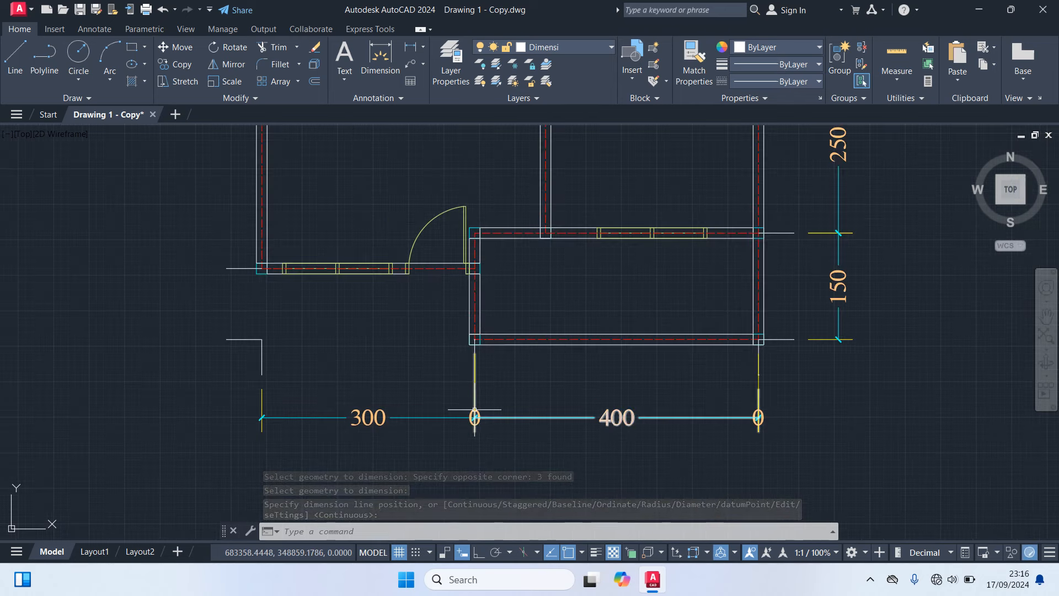
{"action": "scroll", "coordinate": [478, 411], "scroll_direction": "up", "scroll_amount": 3}
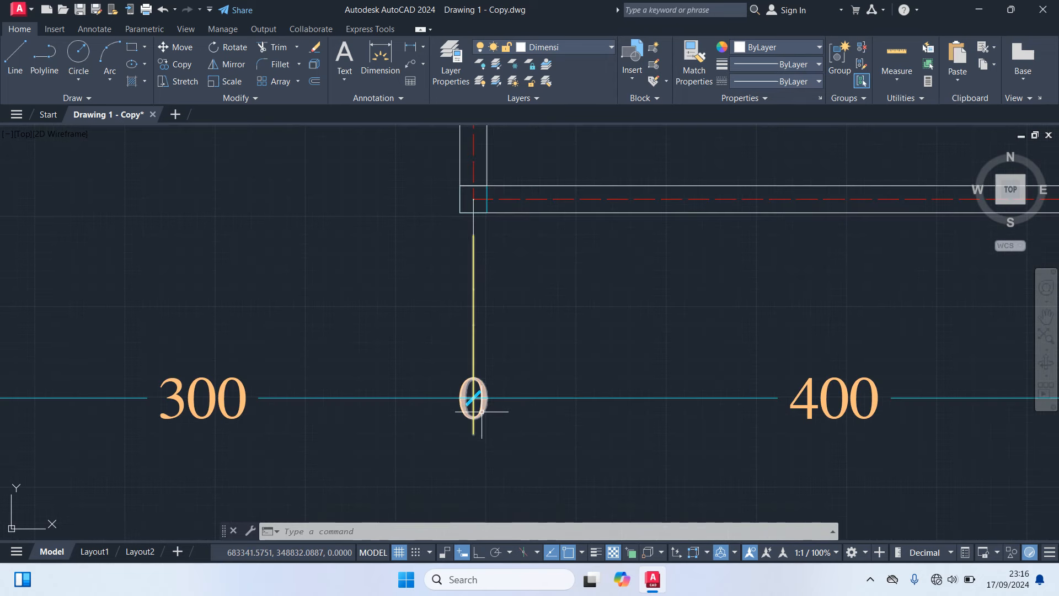
{"action": "left_click", "coordinate": [482, 412]}
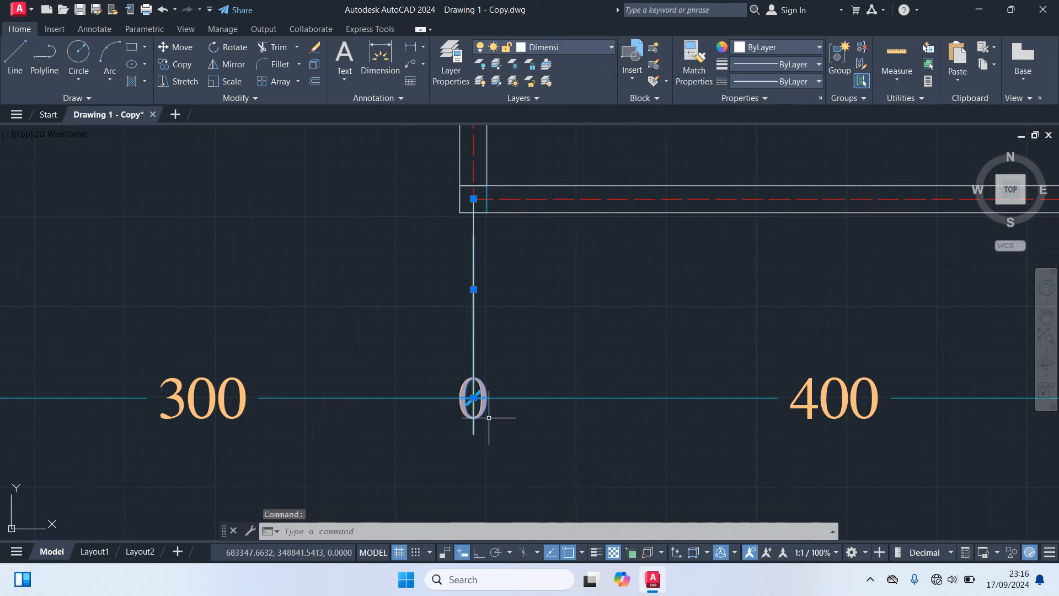
{"action": "scroll", "coordinate": [478, 342], "scroll_direction": "down", "scroll_amount": 3}
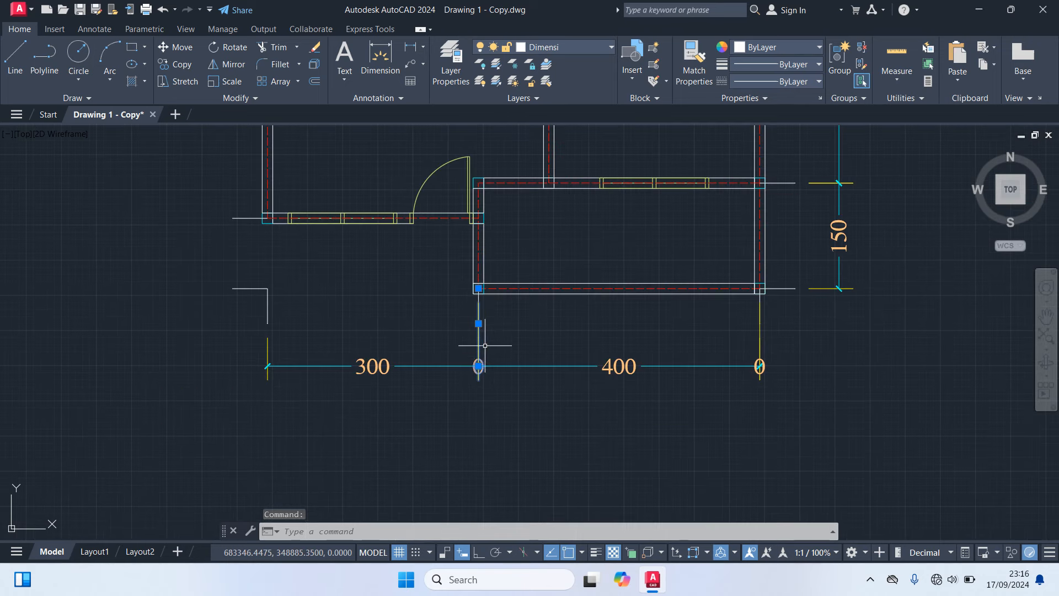
{"action": "key", "text": "Delete"}
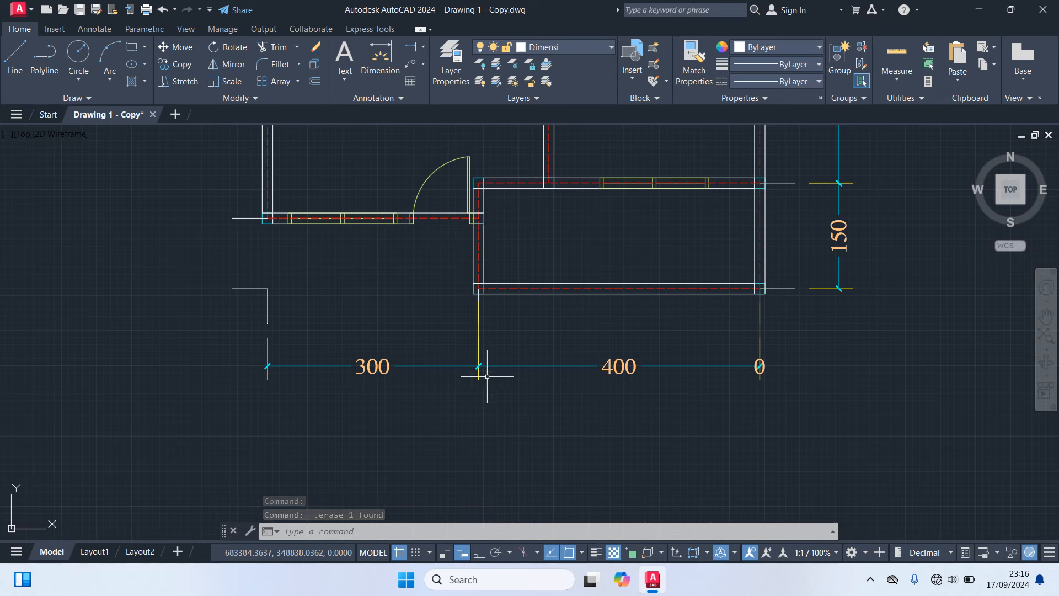
{"action": "scroll", "coordinate": [490, 384], "scroll_direction": "down", "scroll_amount": 4}
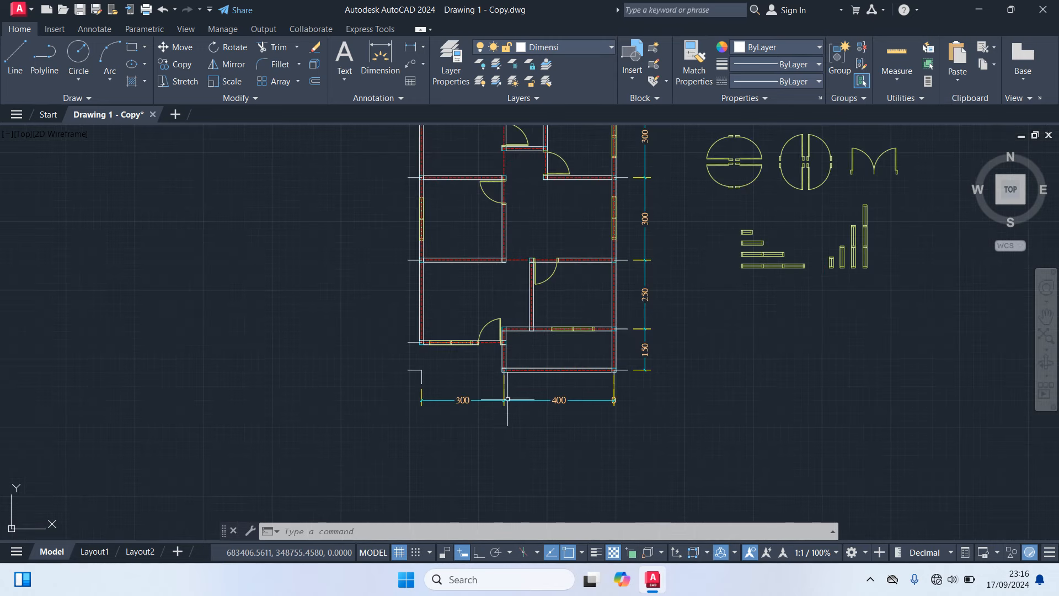
{"action": "mouse_move", "coordinate": [341, 266]}
{"action": "middle_mouse_down"}
{"action": "mouse_move", "coordinate": [473, 400]}
{"action": "mouse_move", "coordinate": [468, 274]}
{"action": "mouse_move", "coordinate": [472, 338]}
{"action": "middle_mouse_up"}
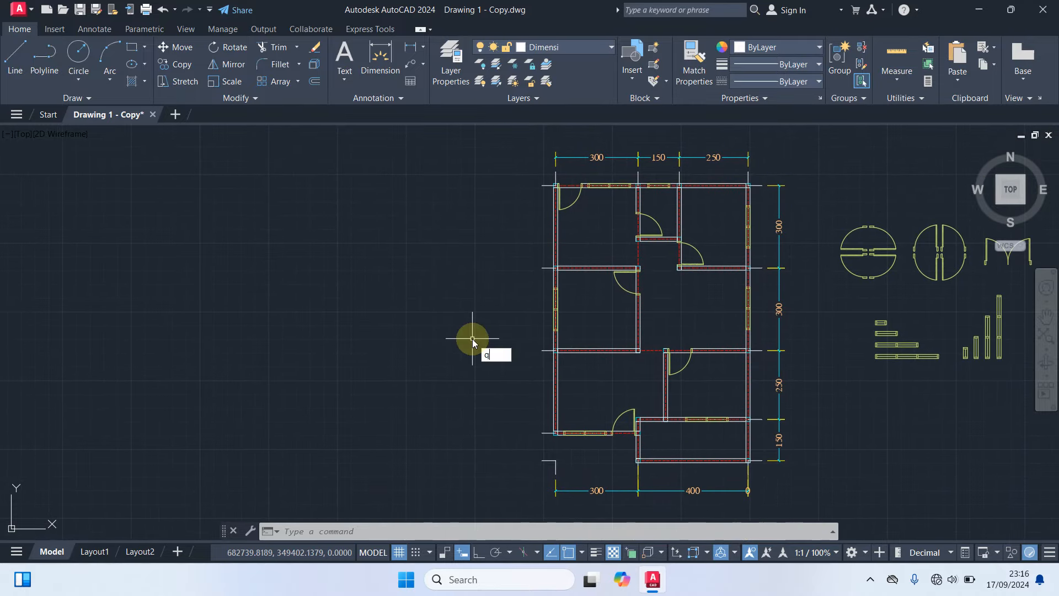
Add a continuous quick dimension column beside the left outer wall, using its five horizontal helper lines.
{"action": "type", "text": "m"}
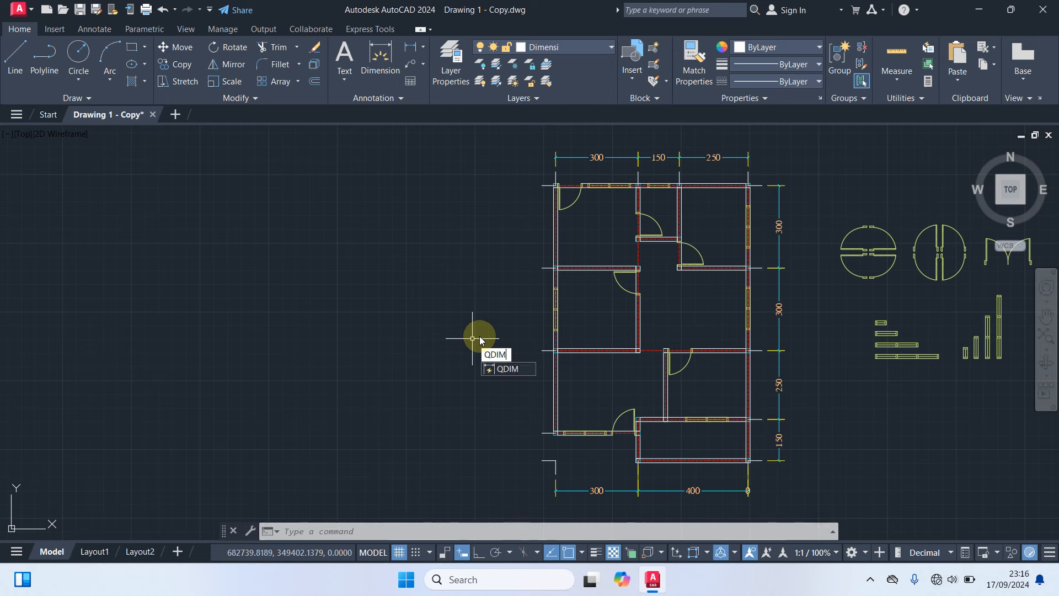
{"action": "key", "text": "Return"}
{"action": "left_click", "coordinate": [547, 471]}
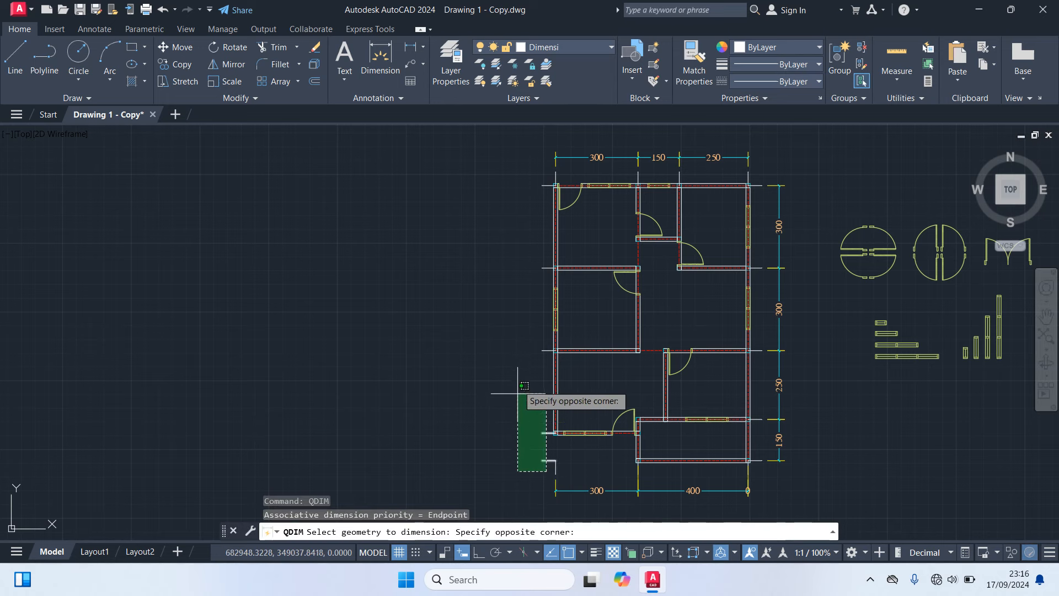
{"action": "left_click", "coordinate": [507, 169]}
{"action": "key", "text": "Return"}
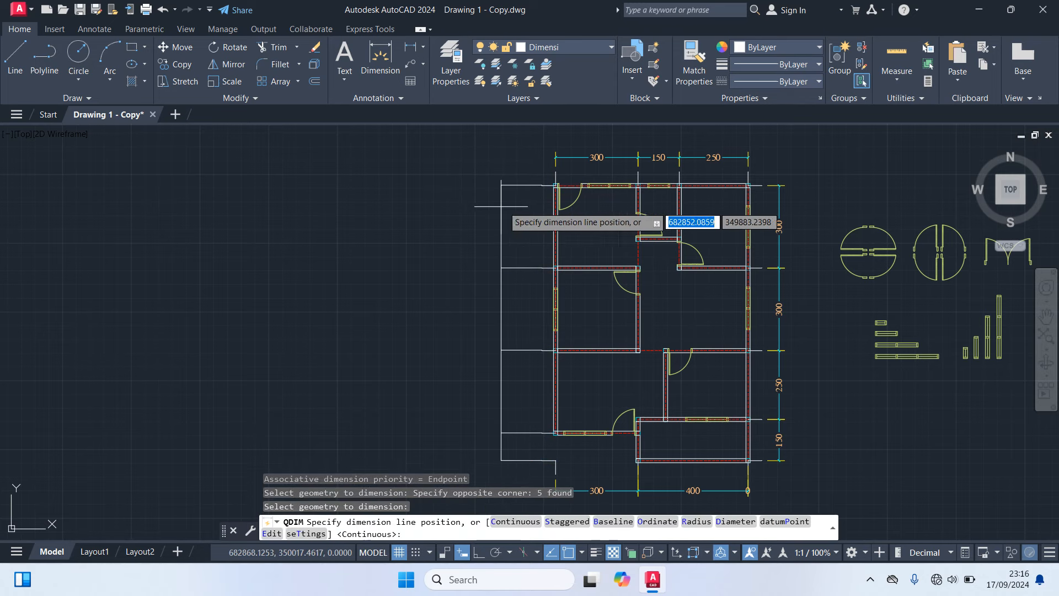
{"action": "scroll", "coordinate": [510, 204], "scroll_direction": "up", "scroll_amount": 4}
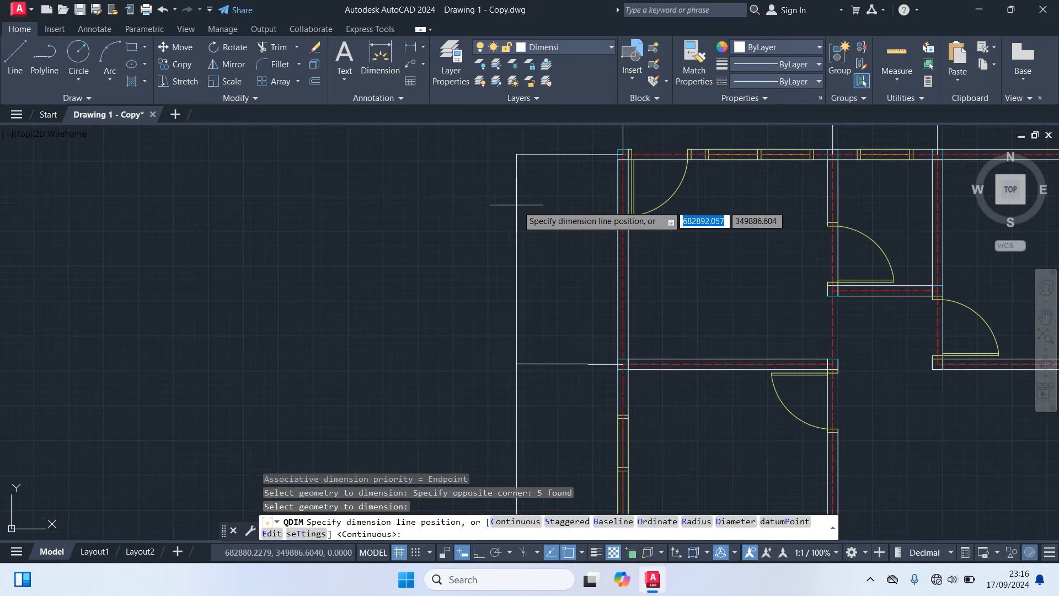
{"action": "left_click", "coordinate": [548, 204]}
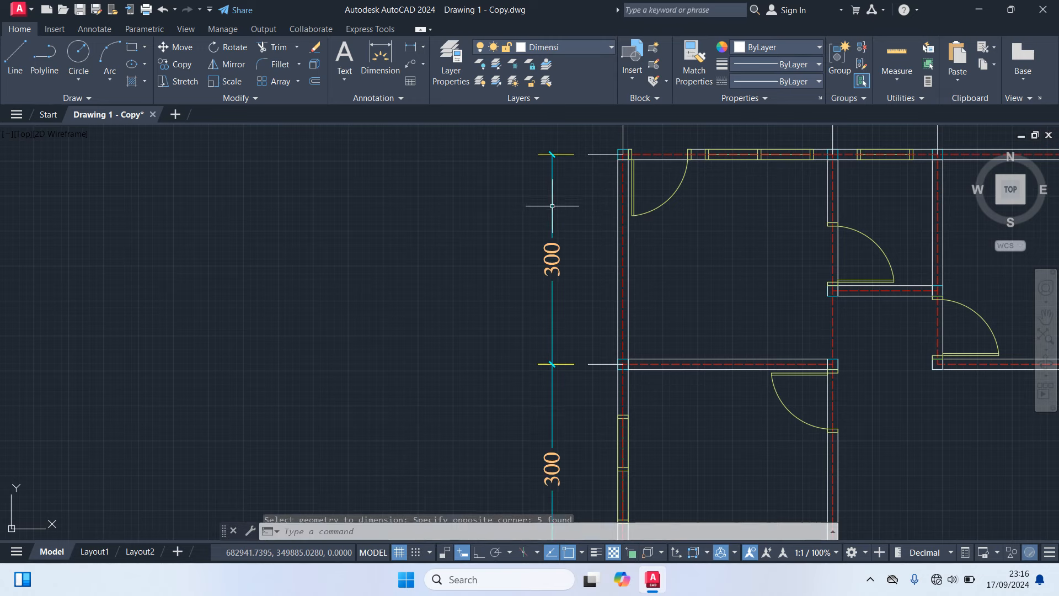
{"action": "scroll", "coordinate": [485, 225], "scroll_direction": "down", "scroll_amount": 4}
{"action": "middle_click_drag", "start_coordinate": [464, 254], "coordinate": [425, 135]}
{"action": "middle_click_drag", "start_coordinate": [428, 204], "coordinate": [383, 241]}
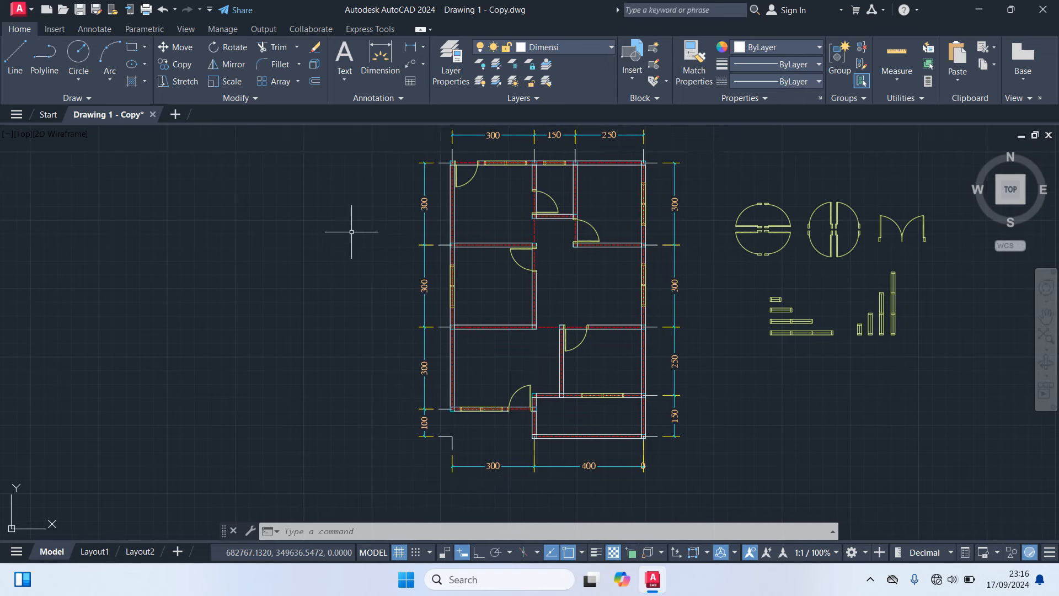
Add an overall width dimension between the top outer wall's corner centres, placed above the existing dimension row.
{"action": "middle_click_drag", "start_coordinate": [352, 232], "coordinate": [347, 311]}
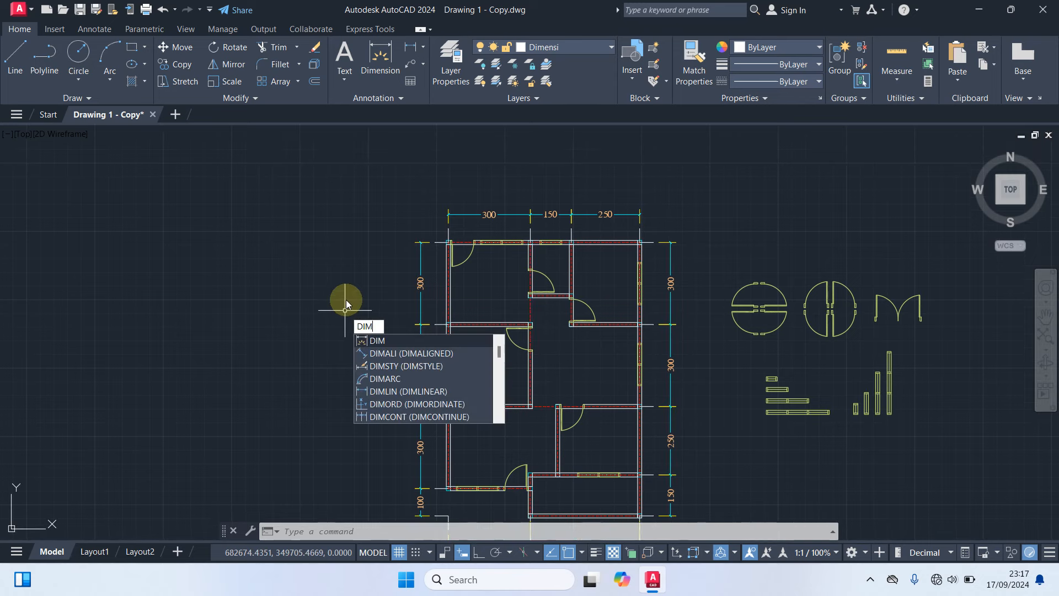
{"action": "key", "text": "Return"}
{"action": "scroll", "coordinate": [400, 265], "scroll_direction": "up", "scroll_amount": 3}
{"action": "scroll", "coordinate": [521, 213], "scroll_direction": "up", "scroll_amount": 5}
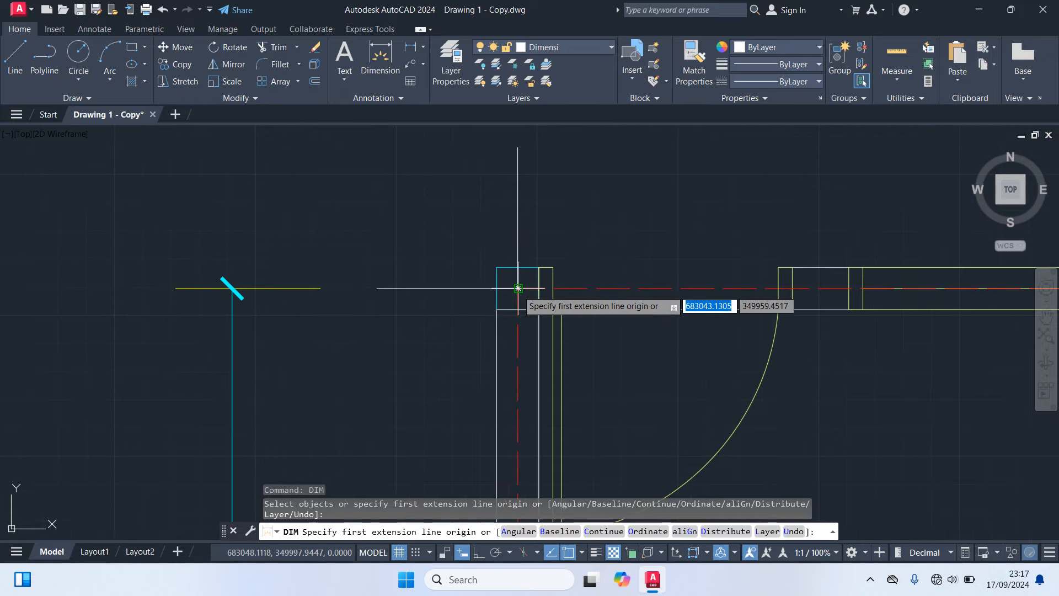
{"action": "left_click", "coordinate": [518, 288]}
{"action": "scroll", "coordinate": [595, 374], "scroll_direction": "down", "scroll_amount": 6}
{"action": "middle_click_drag", "start_coordinate": [740, 379], "coordinate": [544, 353]}
{"action": "scroll", "coordinate": [544, 352], "scroll_direction": "up", "scroll_amount": 5}
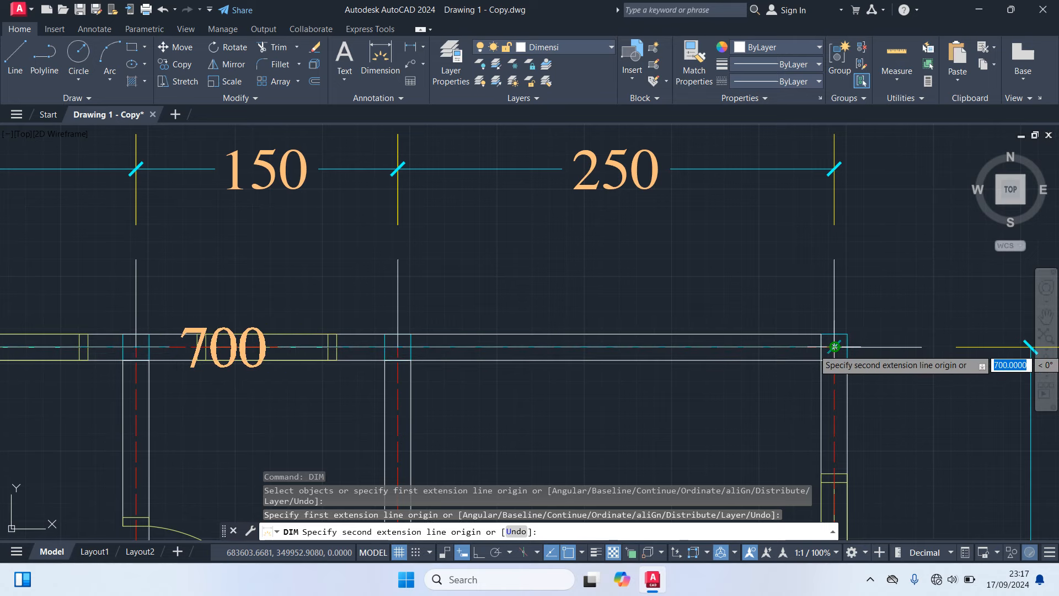
{"action": "left_click", "coordinate": [834, 347]}
{"action": "scroll", "coordinate": [827, 232], "scroll_direction": "down", "scroll_amount": 3}
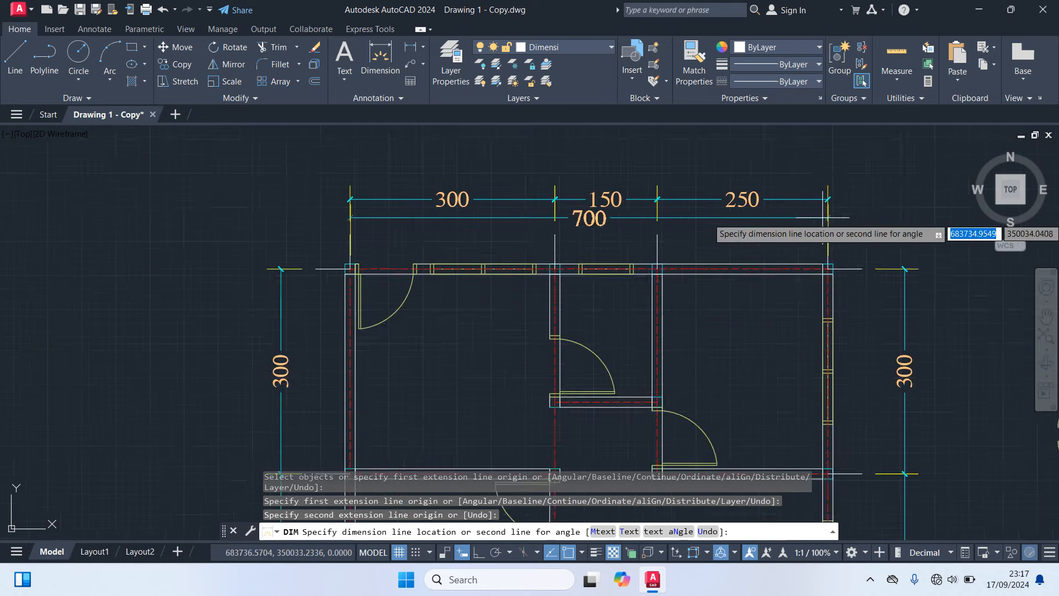
{"action": "middle_click_drag", "start_coordinate": [828, 219], "coordinate": [844, 364]}
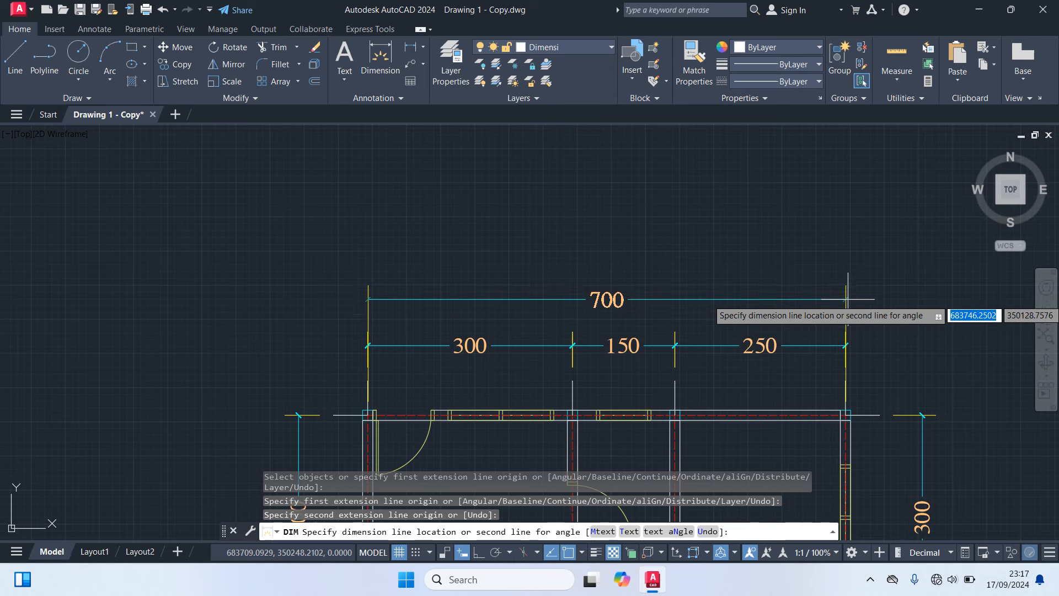
{"action": "left_click", "coordinate": [847, 298]}
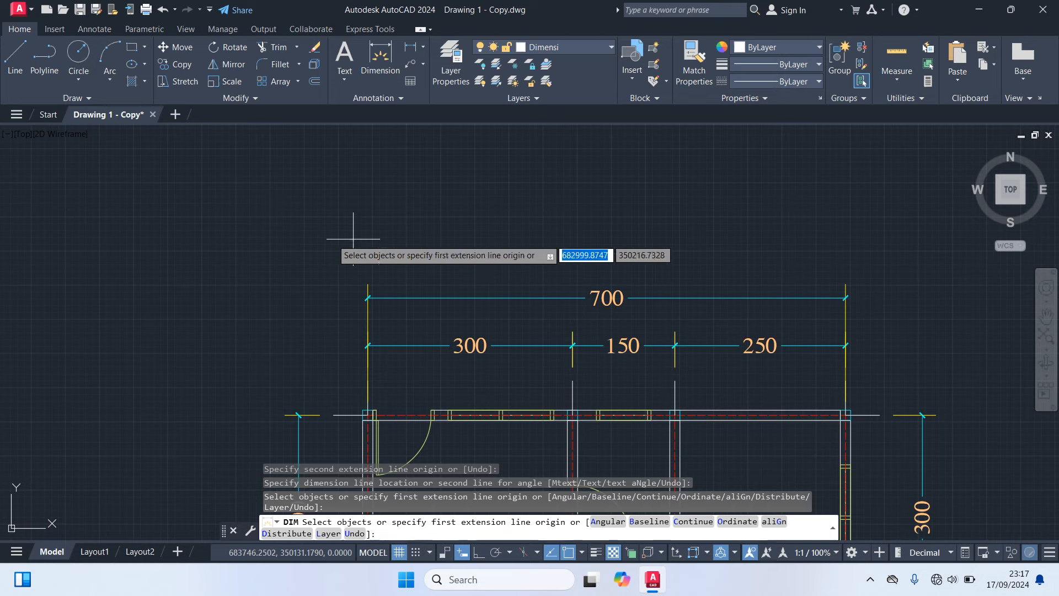
Add an outer dimension left of the plan, from the top-left corner centre to the lower-left wall corner.
{"action": "scroll", "coordinate": [220, 298], "scroll_direction": "down", "scroll_amount": 3}
{"action": "middle_click_drag", "start_coordinate": [201, 334], "coordinate": [217, 303]}
{"action": "scroll", "coordinate": [255, 309], "scroll_direction": "up", "scroll_amount": 6}
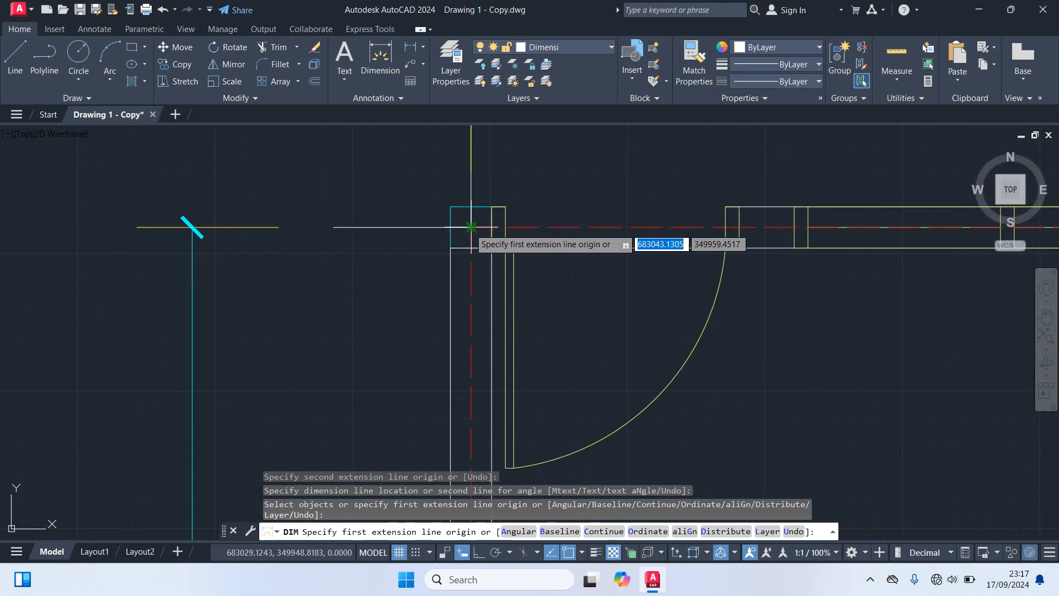
{"action": "left_click", "coordinate": [471, 227]}
{"action": "scroll", "coordinate": [381, 408], "scroll_direction": "down", "scroll_amount": 5}
{"action": "scroll", "coordinate": [375, 221], "scroll_direction": "up", "scroll_amount": 5}
{"action": "scroll", "coordinate": [425, 284], "scroll_direction": "up", "scroll_amount": 4}
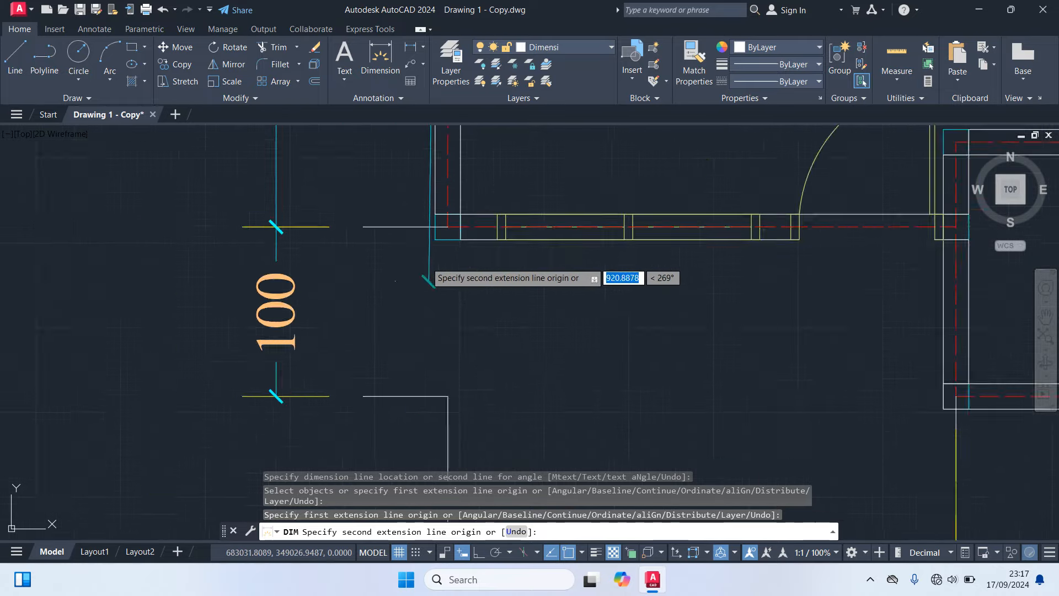
{"action": "left_click", "coordinate": [461, 209]}
{"action": "scroll", "coordinate": [374, 234], "scroll_direction": "down", "scroll_amount": 6}
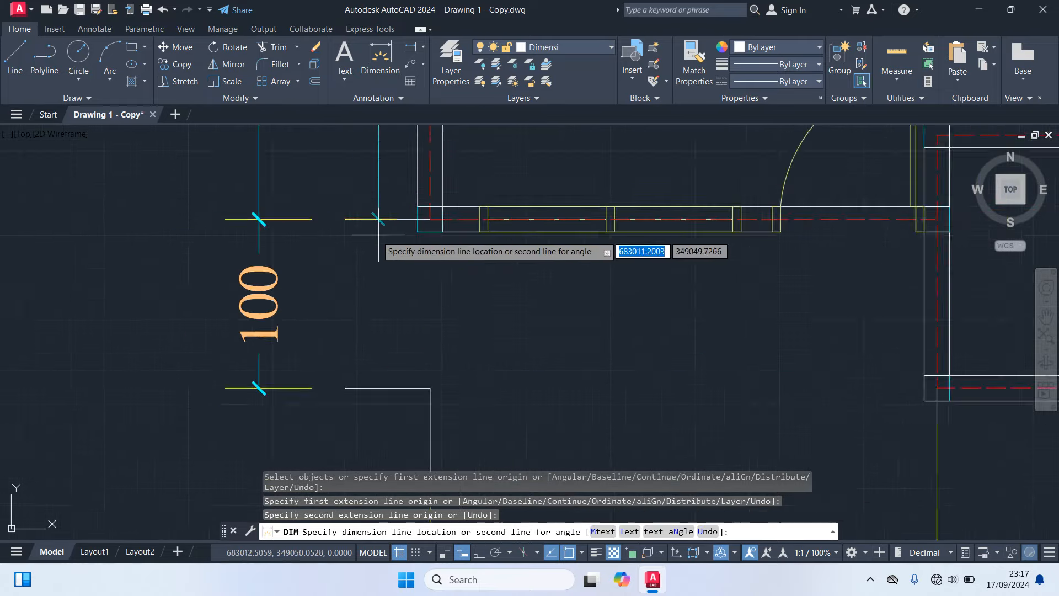
{"action": "middle_click_drag", "start_coordinate": [349, 250], "coordinate": [527, 447]}
{"action": "scroll", "coordinate": [526, 448], "scroll_direction": "down", "scroll_amount": 2}
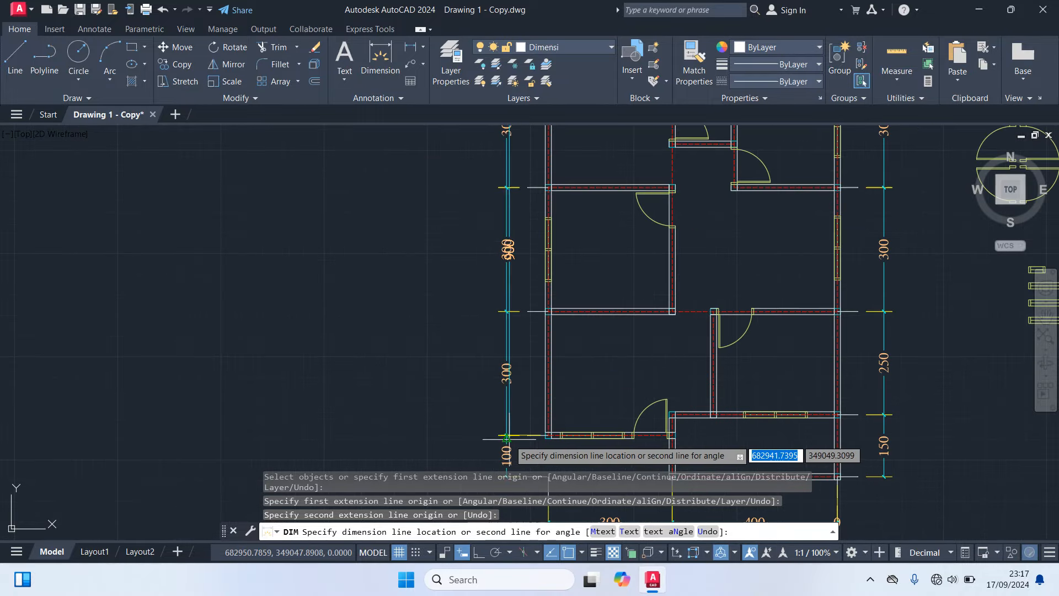
{"action": "left_click", "coordinate": [460, 436]}
{"action": "scroll", "coordinate": [336, 370], "scroll_direction": "down", "scroll_amount": 4}
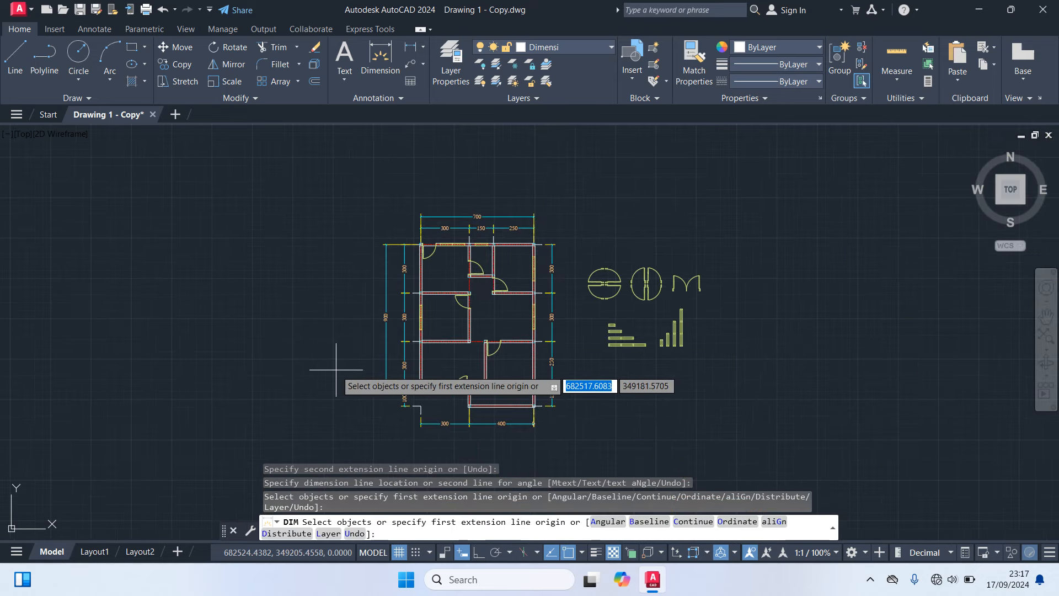
{"action": "key", "text": "Return"}
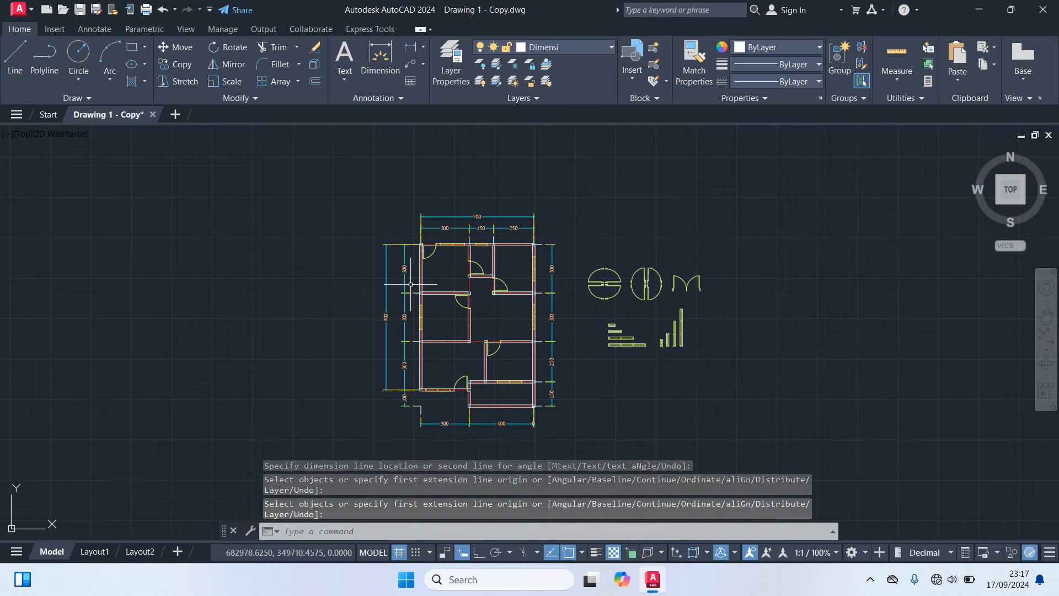
Delete the outermost vertical dimension left of the plan.
{"action": "scroll", "coordinate": [477, 217], "scroll_direction": "up", "scroll_amount": 4}
{"action": "scroll", "coordinate": [357, 201], "scroll_direction": "down", "scroll_amount": 3}
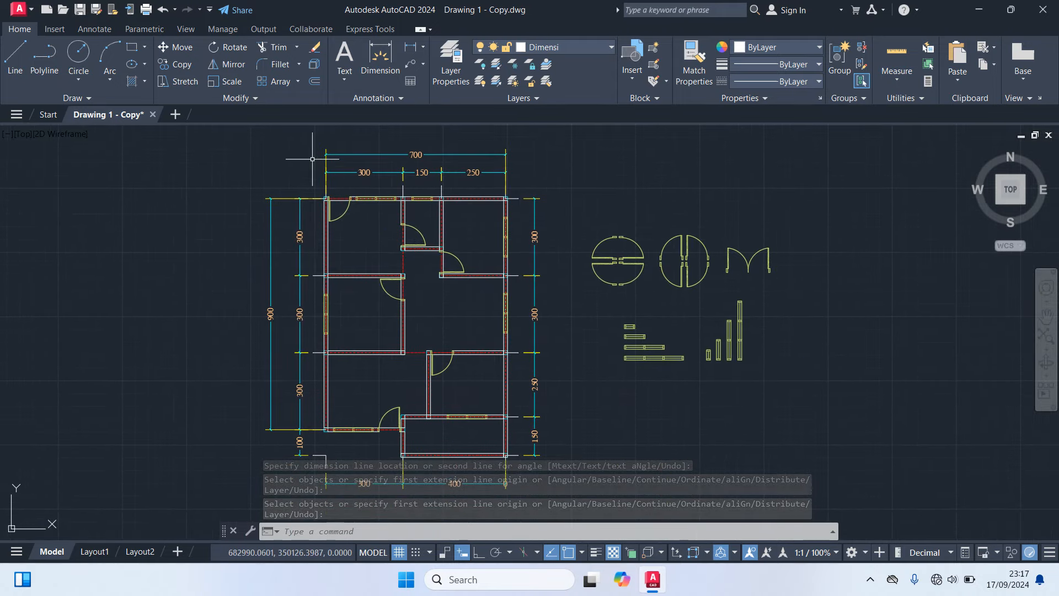
{"action": "middle_click_drag", "start_coordinate": [192, 372], "coordinate": [215, 372]}
{"action": "middle_click_drag", "start_coordinate": [246, 415], "coordinate": [260, 378]}
{"action": "scroll", "coordinate": [315, 450], "scroll_direction": "up", "scroll_amount": 2}
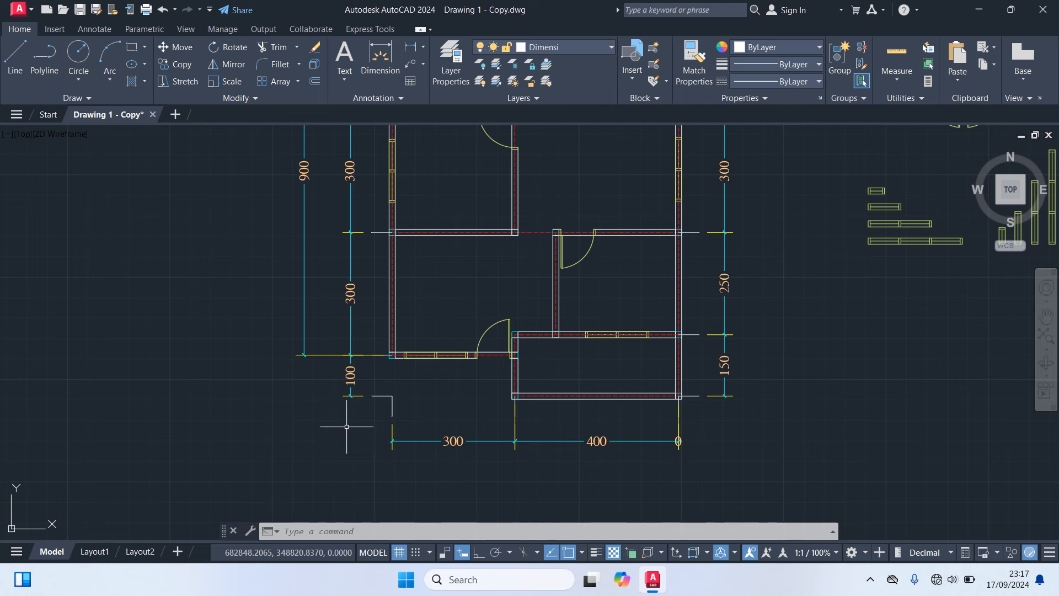
{"action": "scroll", "coordinate": [279, 319], "scroll_direction": "down", "scroll_amount": 2}
{"action": "left_click", "coordinate": [326, 324]}
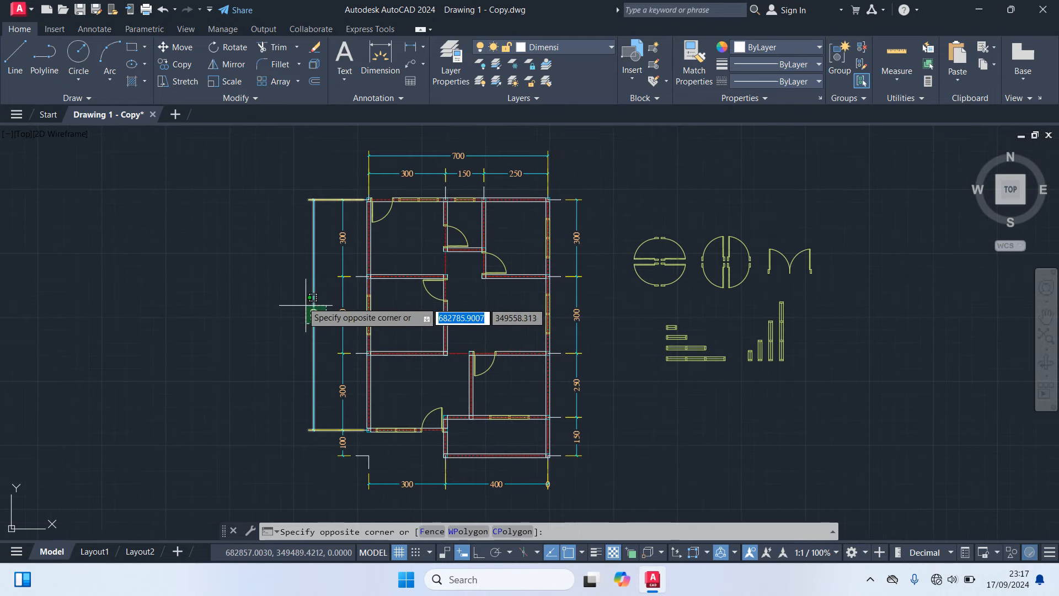
{"action": "left_click", "coordinate": [297, 298]}
{"action": "key", "text": "Delete"}
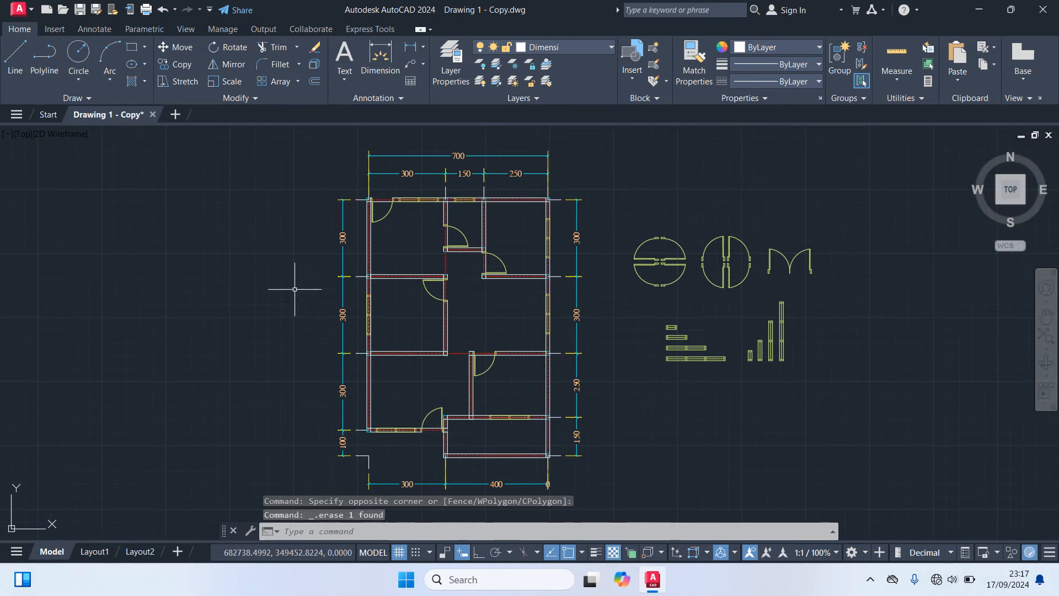
Add an overall height dimension left of the plan, from the top-left corner centre to the bottom-left helper line corner.
{"action": "left_click", "coordinate": [281, 258]}
{"action": "type", "text": "dim"}
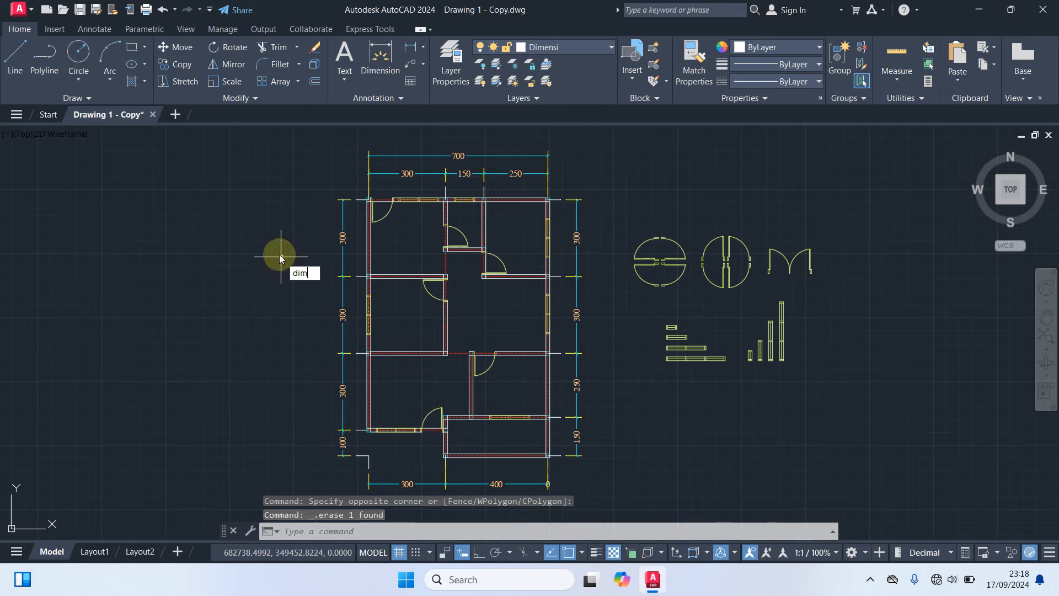
{"action": "key", "text": "Return"}
{"action": "scroll", "coordinate": [362, 199], "scroll_direction": "up", "scroll_amount": 10}
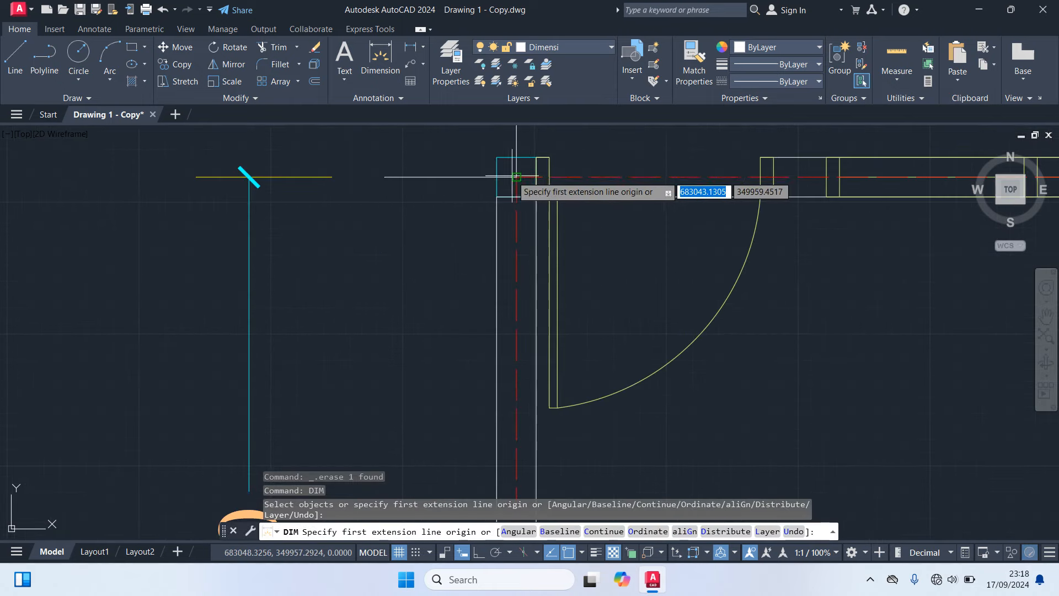
{"action": "left_click", "coordinate": [517, 177]}
{"action": "scroll", "coordinate": [432, 331], "scroll_direction": "down", "scroll_amount": 10}
{"action": "scroll", "coordinate": [417, 386], "scroll_direction": "up", "scroll_amount": 6}
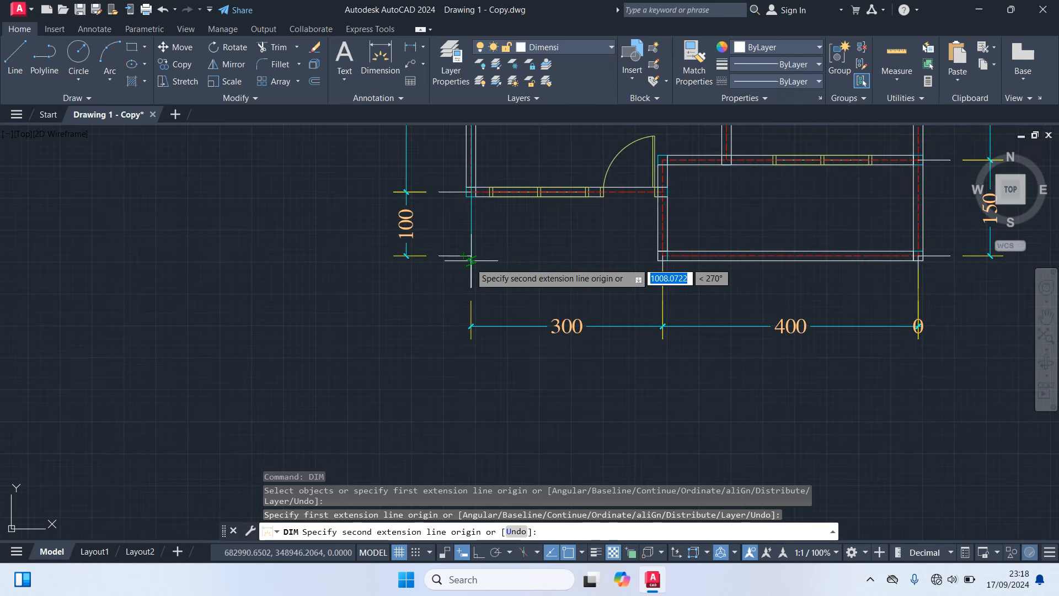
{"action": "left_click", "coordinate": [471, 256]}
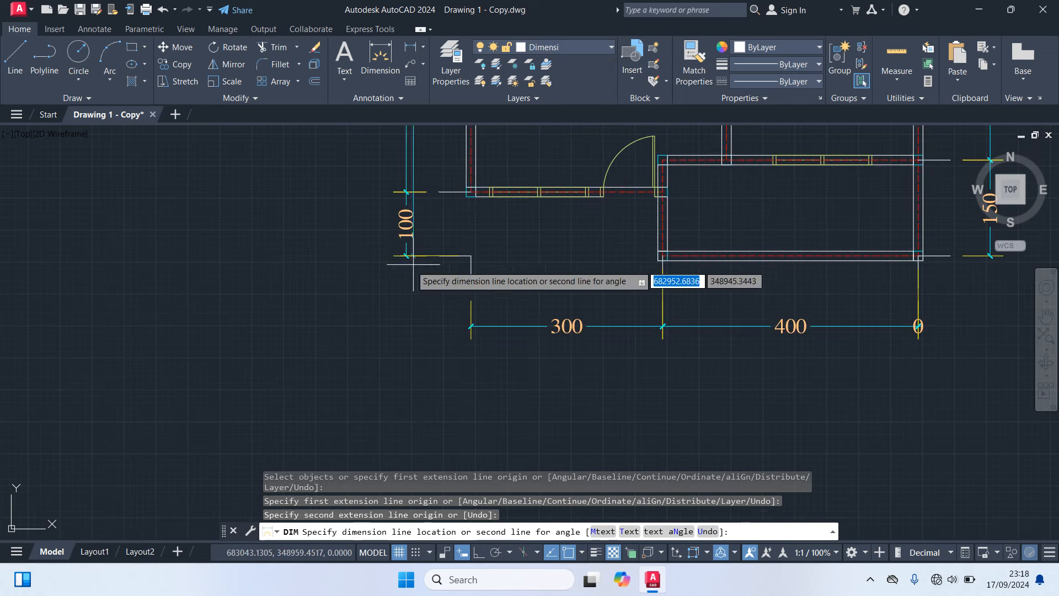
{"action": "scroll", "coordinate": [379, 267], "scroll_direction": "down", "scroll_amount": 5}
{"action": "middle_click_drag", "start_coordinate": [379, 267], "coordinate": [376, 347]}
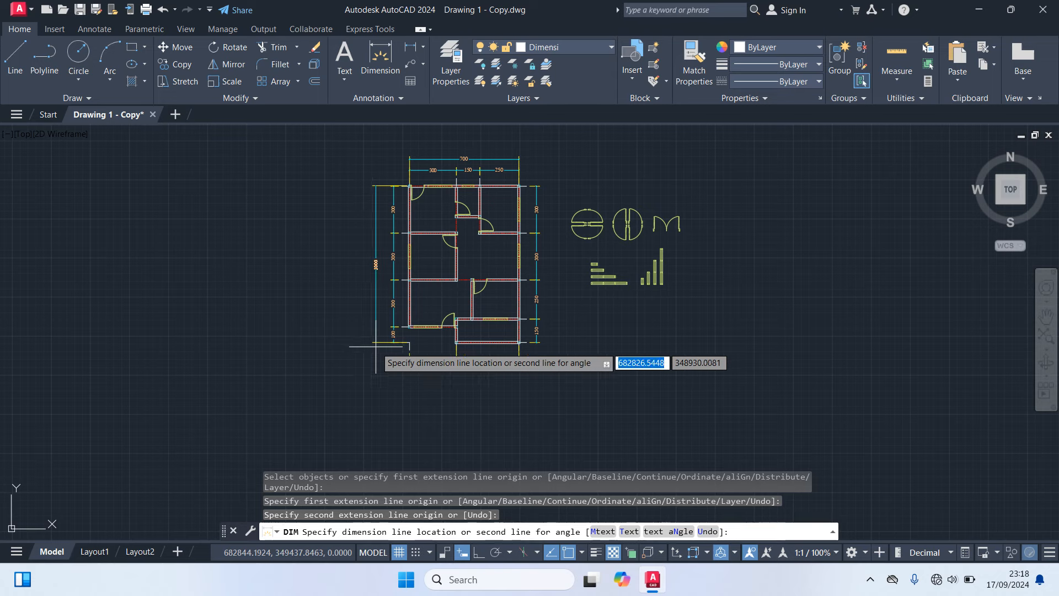
{"action": "left_click", "coordinate": [376, 349]}
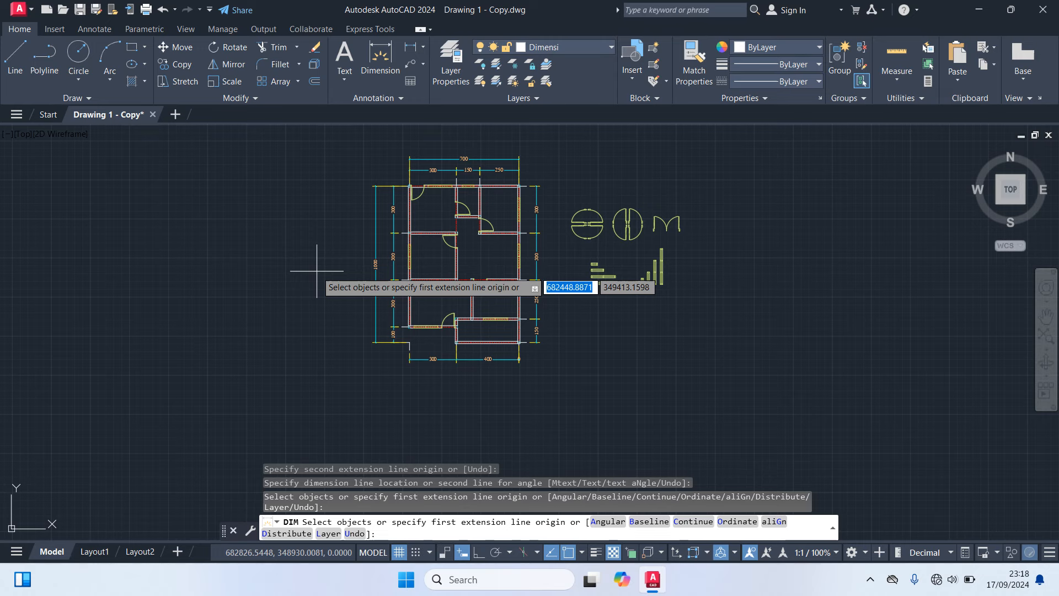
{"action": "key", "text": "Return"}
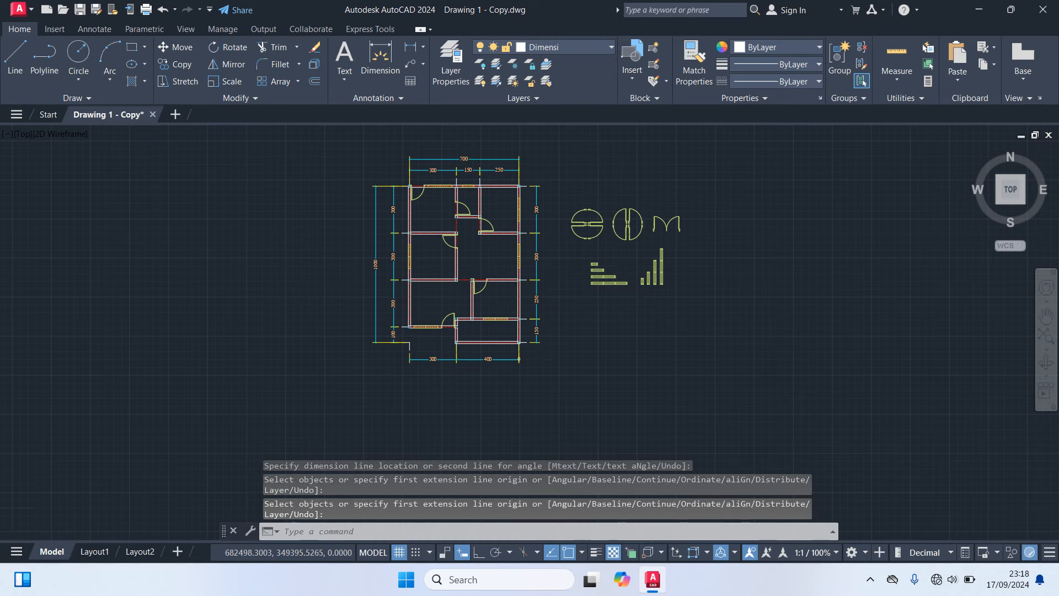
Turn off the Garis Bantu layer to hide the helper lines.
{"action": "scroll", "coordinate": [316, 271], "scroll_direction": "up", "scroll_amount": 4}
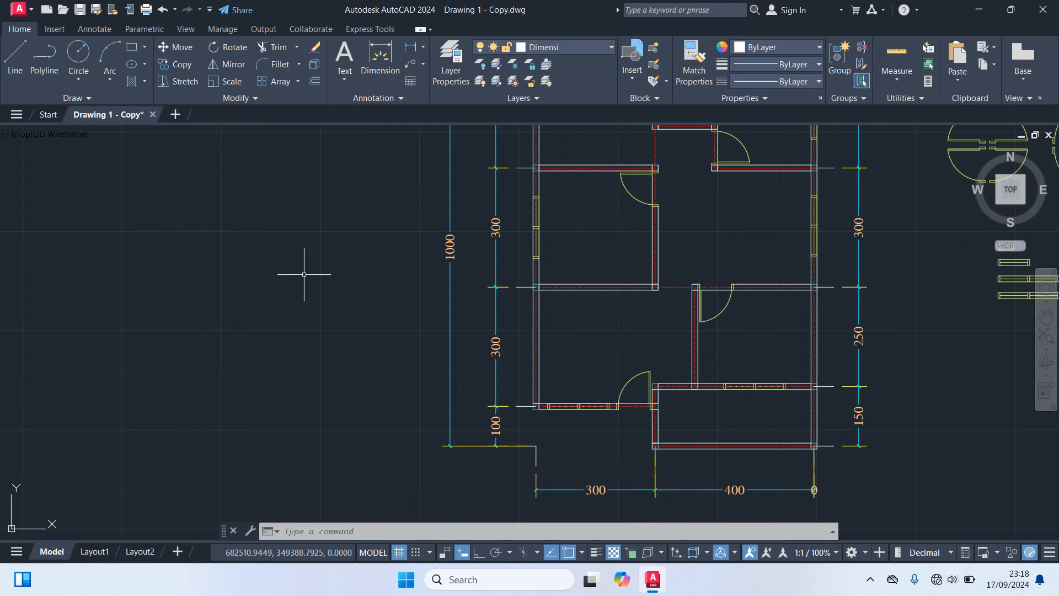
{"action": "scroll", "coordinate": [308, 278], "scroll_direction": "down", "scroll_amount": 2}
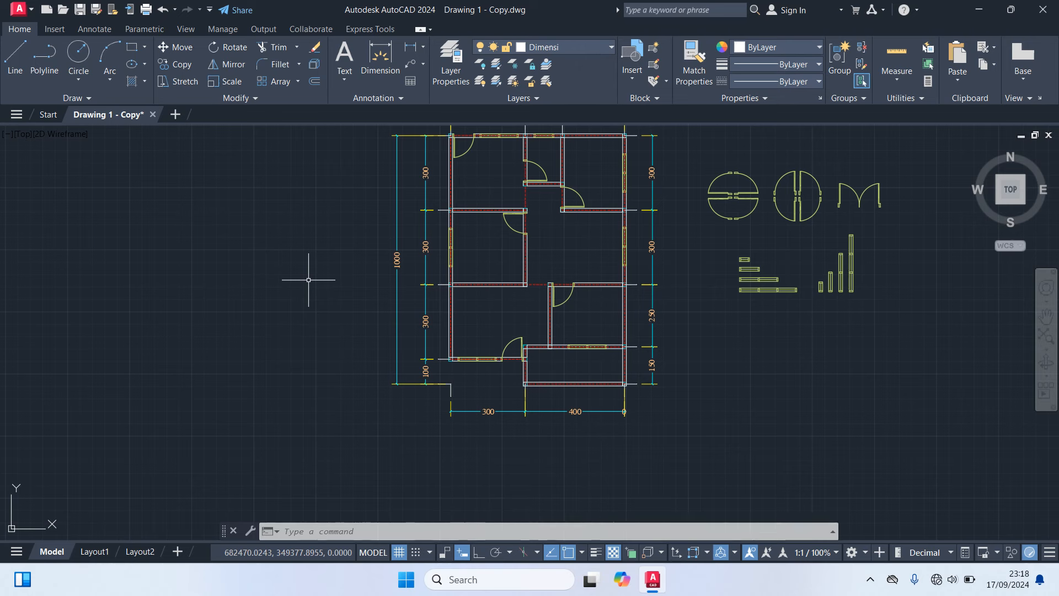
{"action": "middle_click_drag", "start_coordinate": [308, 279], "coordinate": [319, 347]}
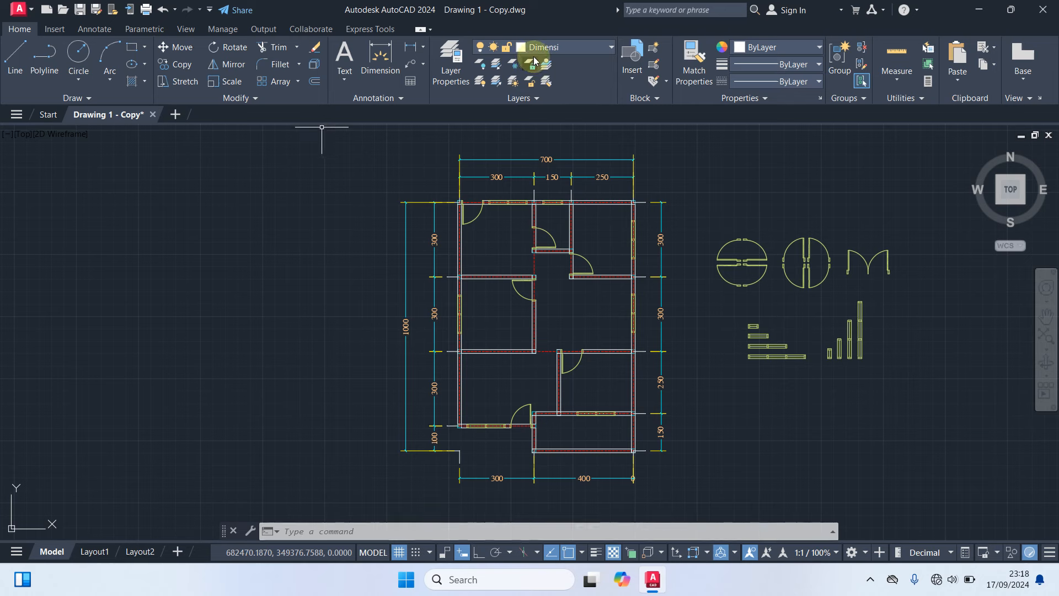
{"action": "left_click", "coordinate": [554, 47]}
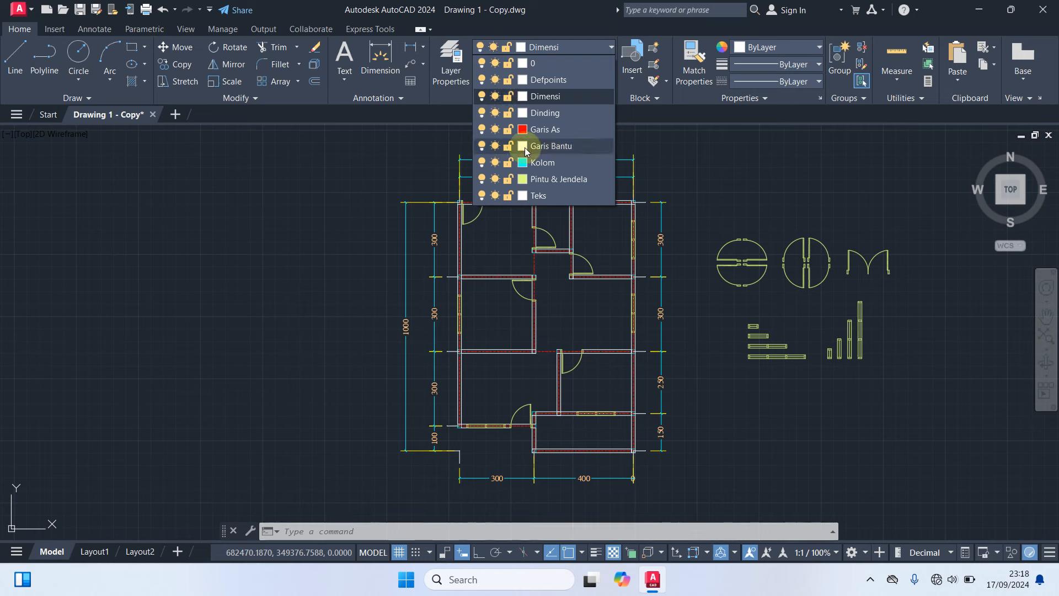
{"action": "left_click", "coordinate": [482, 146]}
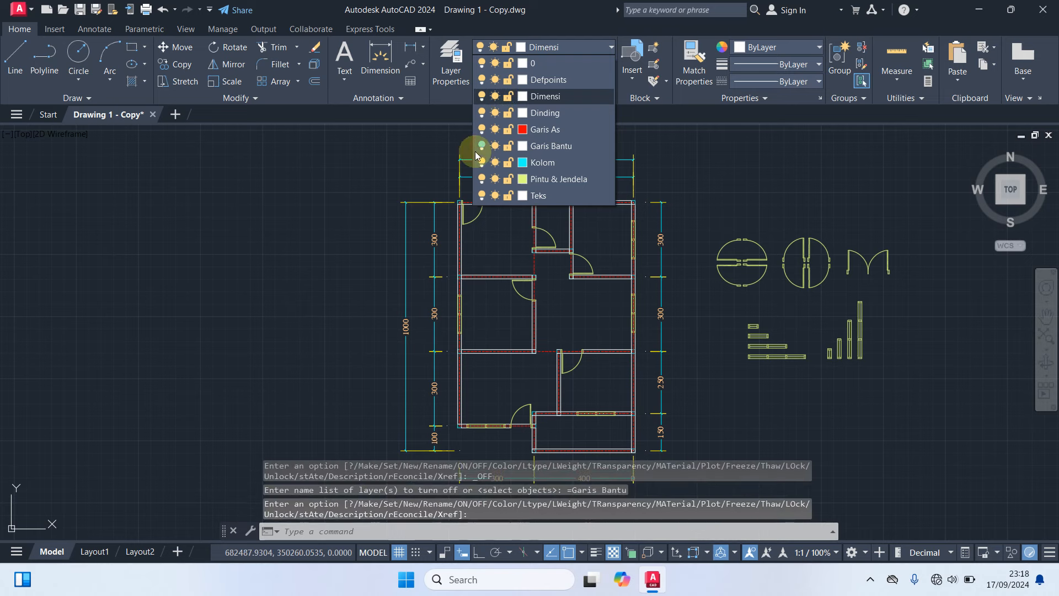
{"action": "scroll", "coordinate": [455, 254], "scroll_direction": "up", "scroll_amount": 4}
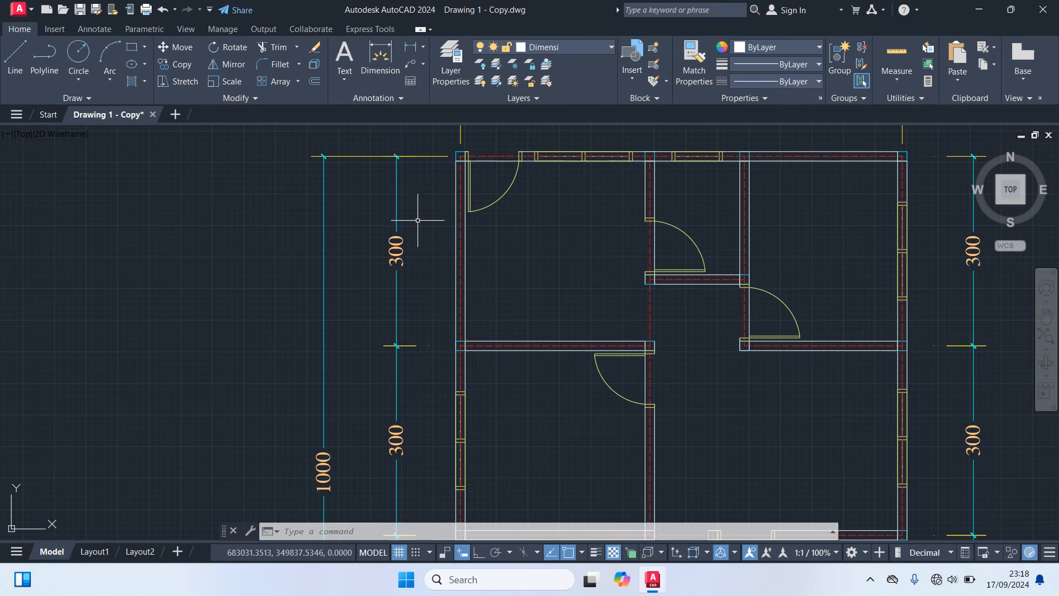
Turn off the Garis As layer to hide the wall axis lines.
{"action": "scroll", "coordinate": [360, 208], "scroll_direction": "down", "scroll_amount": 4}
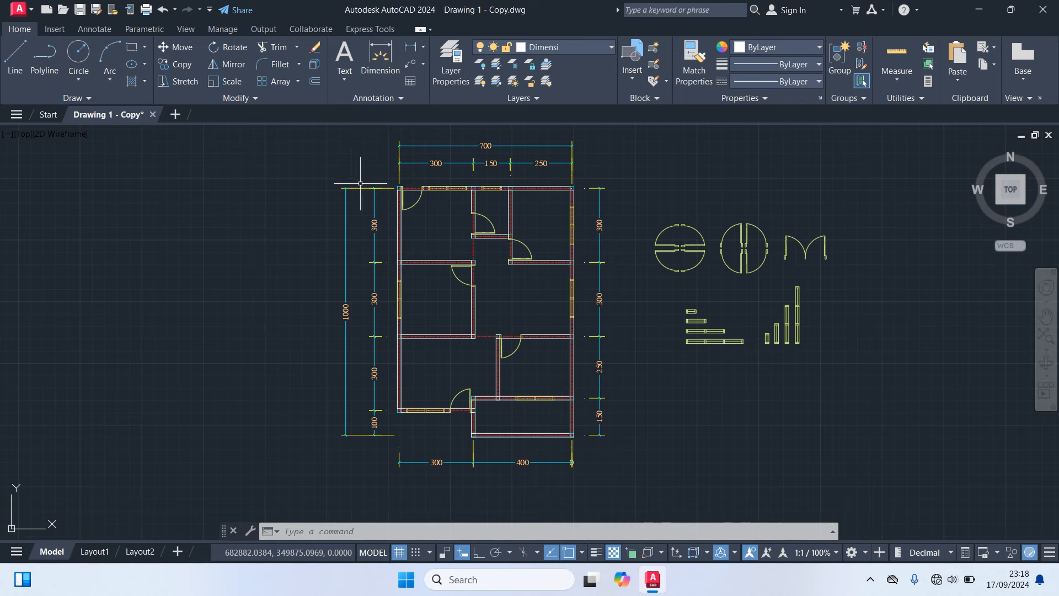
{"action": "scroll", "coordinate": [423, 197], "scroll_direction": "up", "scroll_amount": 4}
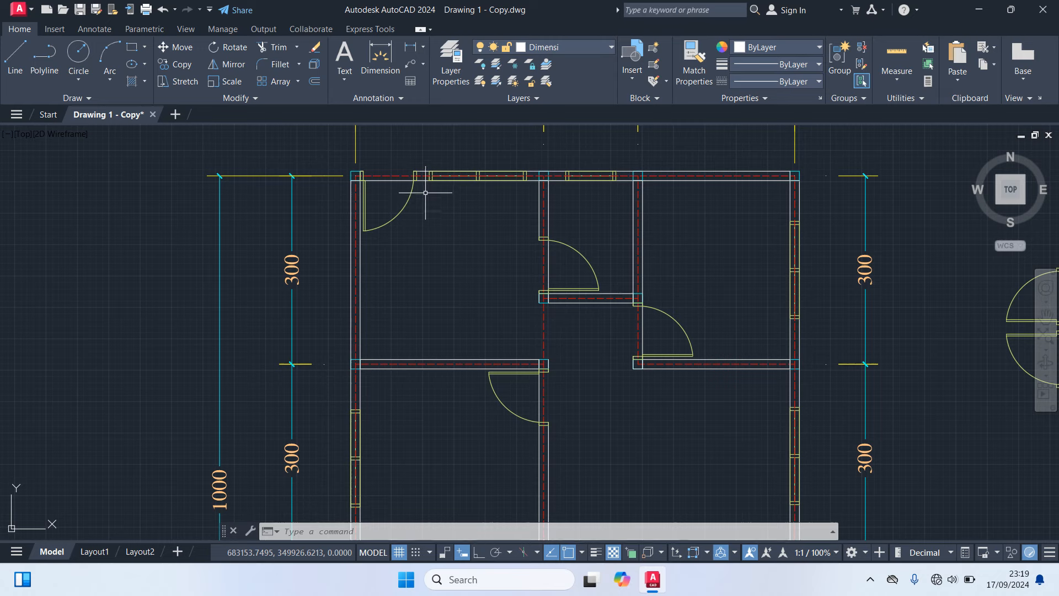
{"action": "scroll", "coordinate": [417, 181], "scroll_direction": "down", "scroll_amount": 4}
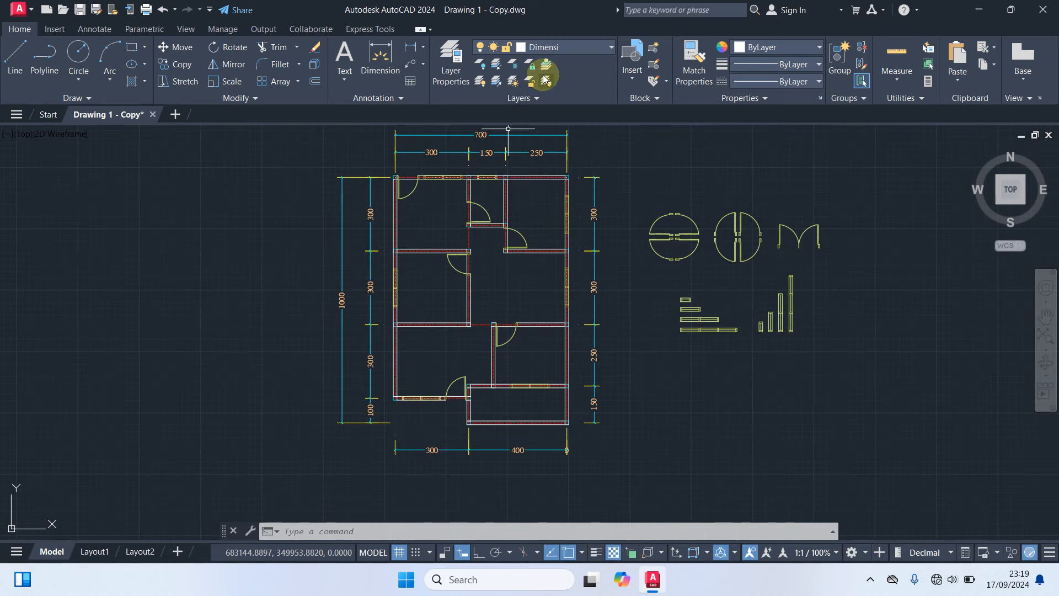
{"action": "left_click", "coordinate": [555, 48]}
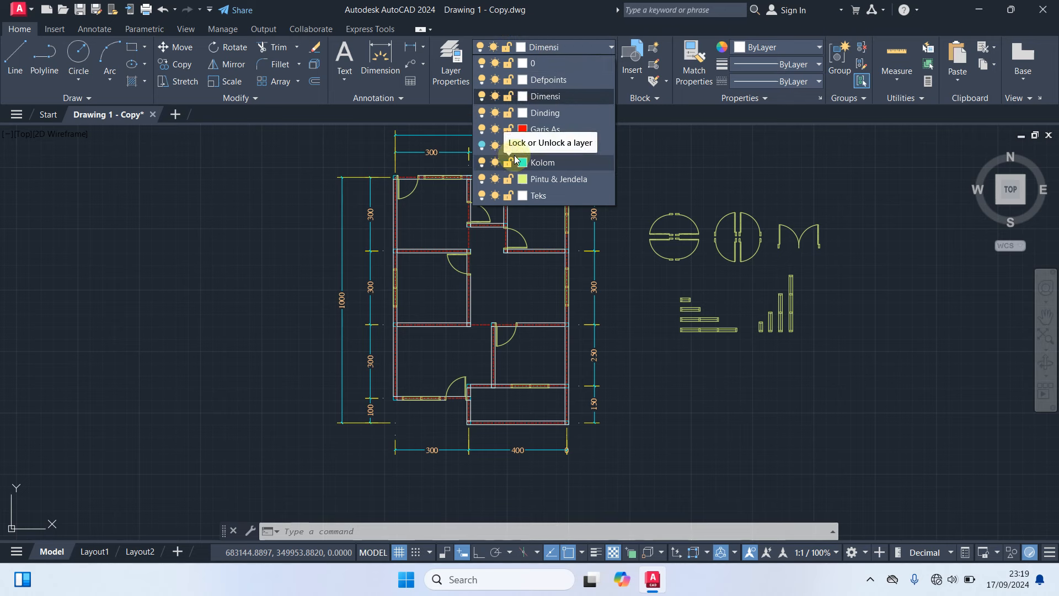
{"action": "left_click", "coordinate": [481, 130]}
{"action": "left_click", "coordinate": [306, 166]}
{"action": "scroll", "coordinate": [377, 174], "scroll_direction": "up", "scroll_amount": 5}
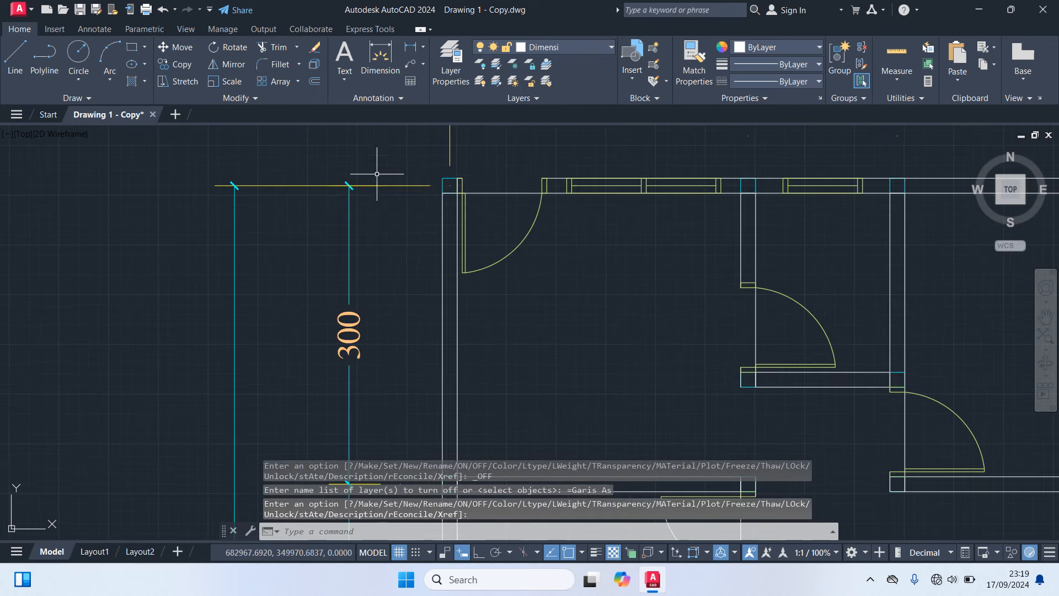
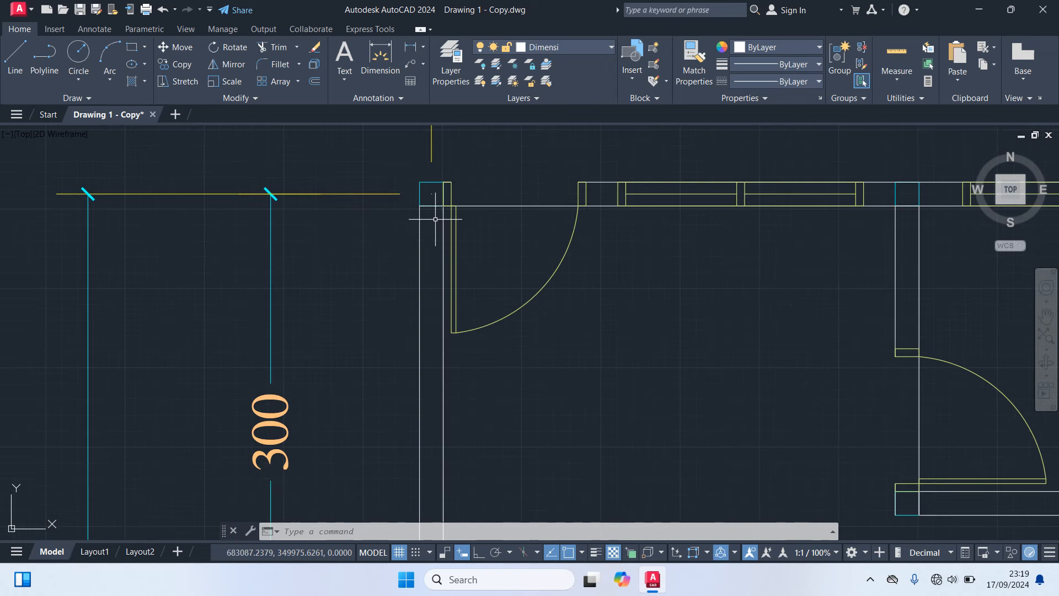
Turn off the Dimensi layer despite it being the current layer, hiding all dimensions.
{"action": "left_click", "coordinate": [755, 47]}
{"action": "left_click", "coordinate": [756, 49]}
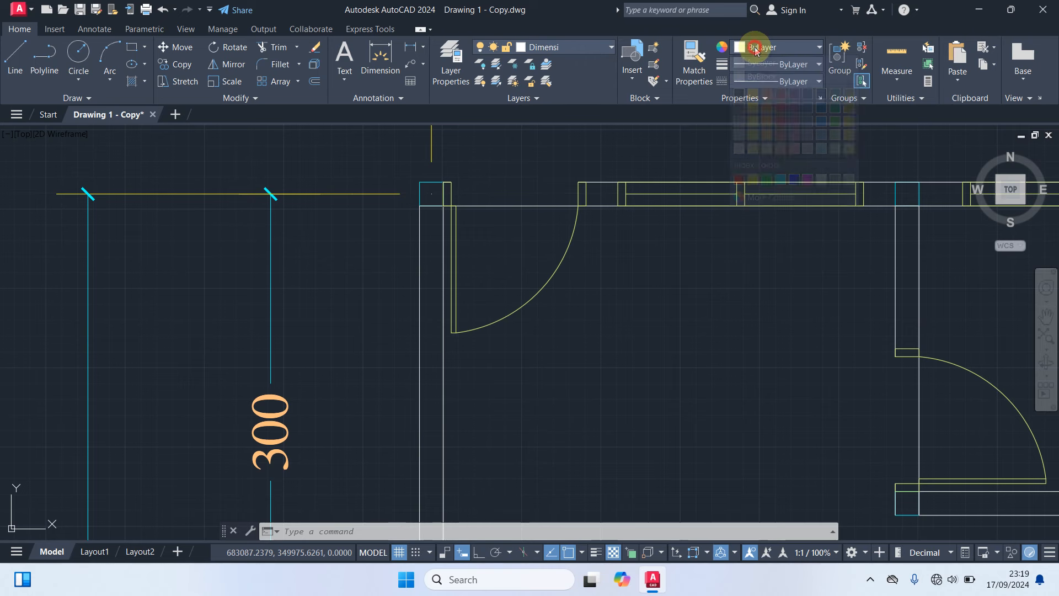
{"action": "left_click", "coordinate": [549, 47]}
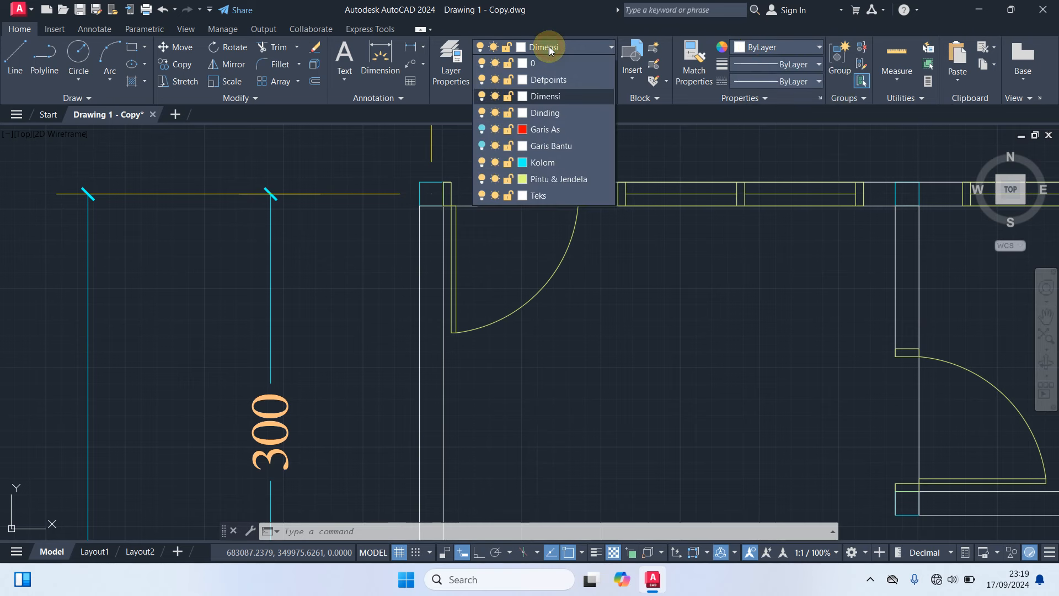
{"action": "left_click", "coordinate": [481, 97]}
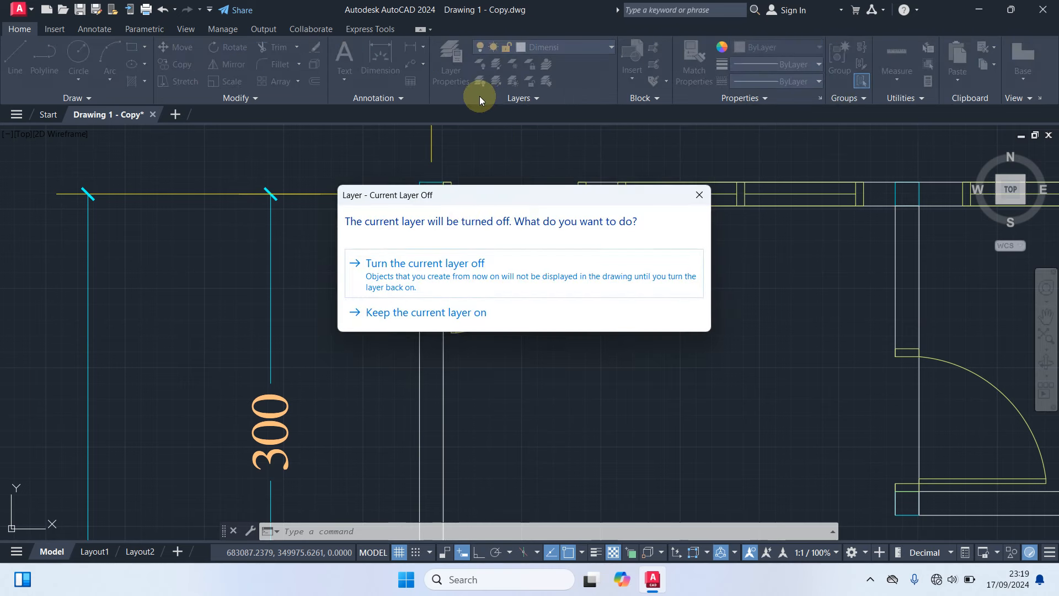
{"action": "left_click", "coordinate": [403, 268]}
{"action": "scroll", "coordinate": [302, 226], "scroll_direction": "down", "scroll_amount": 4}
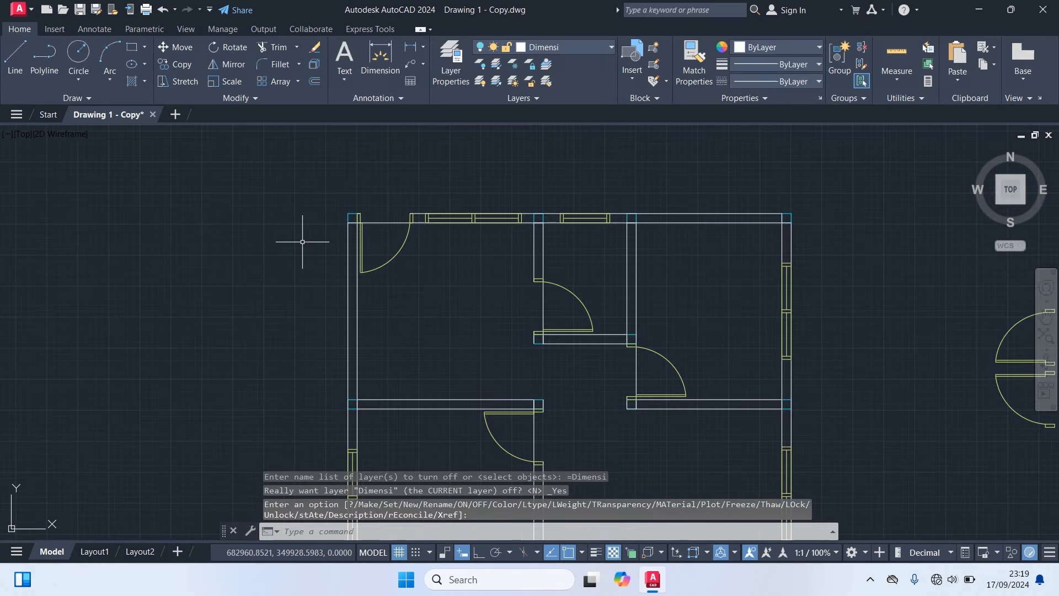
Make Kolom the current layer and set up a hatch with the SOLID pattern.
{"action": "left_click", "coordinate": [576, 45]}
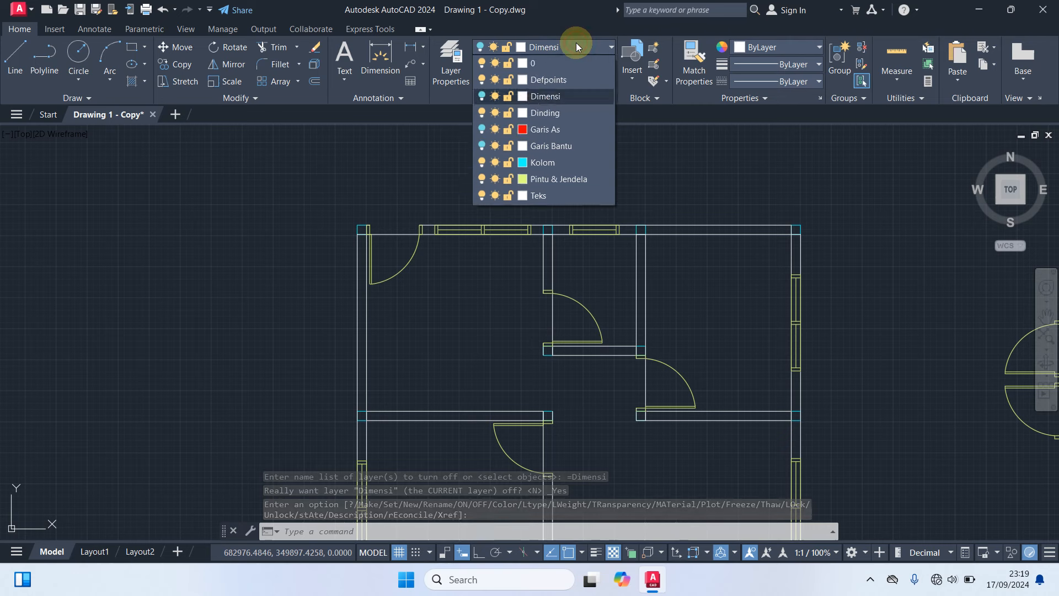
{"action": "left_click", "coordinate": [541, 164]}
{"action": "type", "text": "h"}
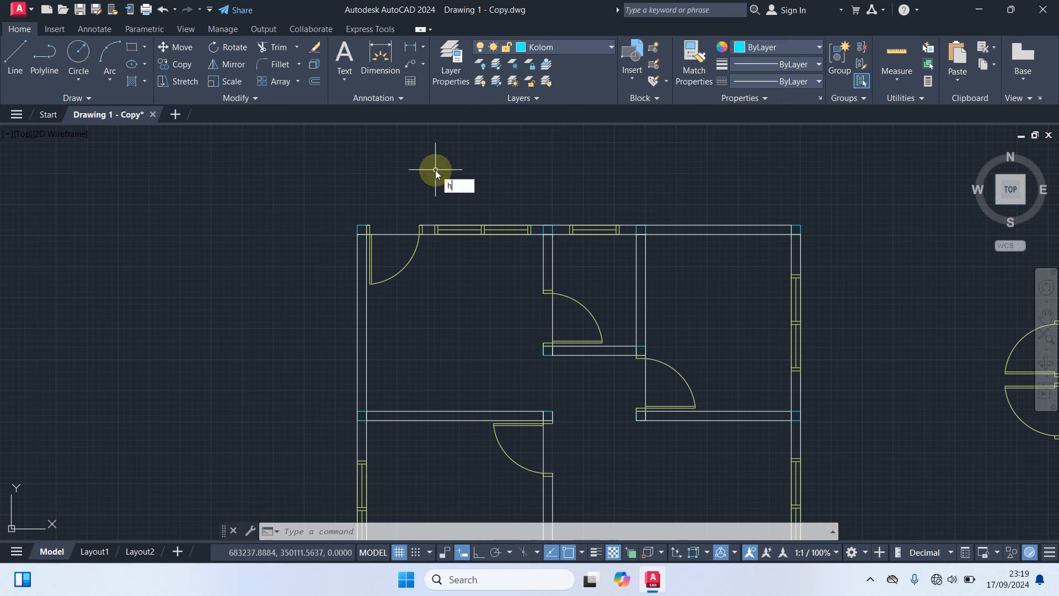
{"action": "key", "text": "Return"}
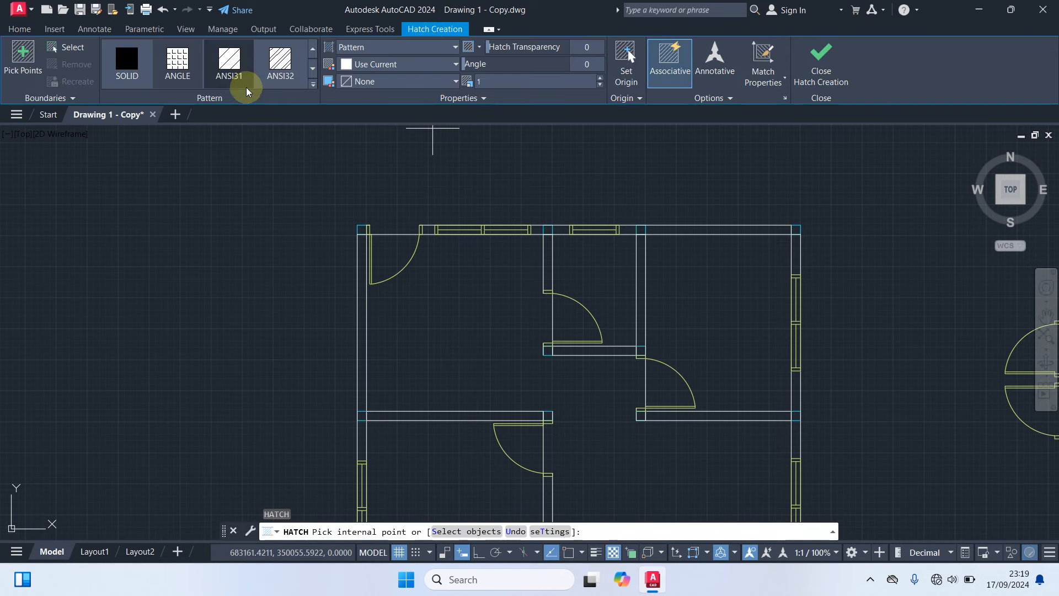
{"action": "left_click", "coordinate": [128, 63]}
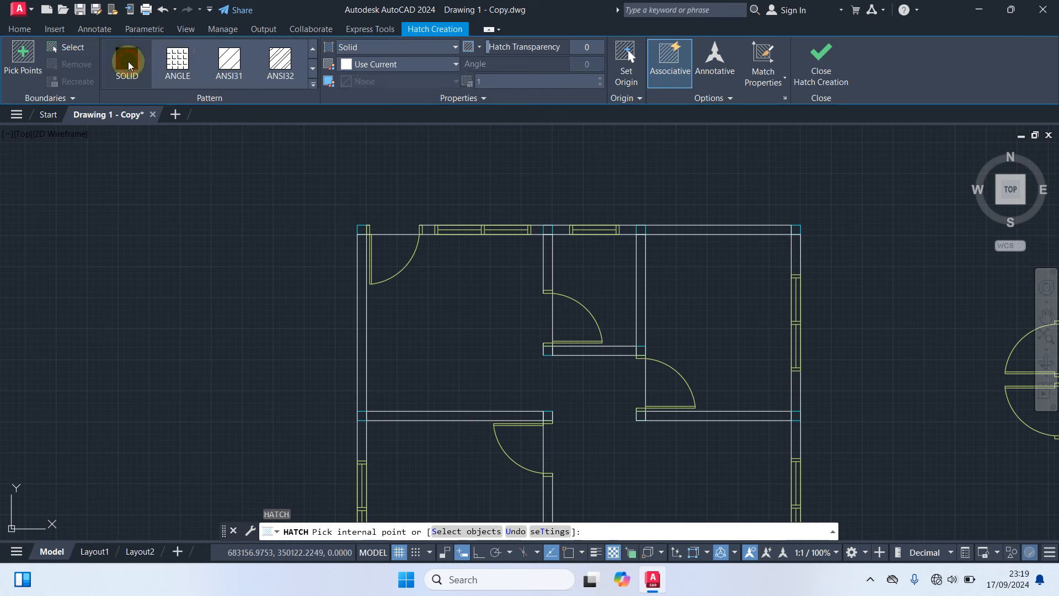
{"action": "left_click", "coordinate": [314, 85]}
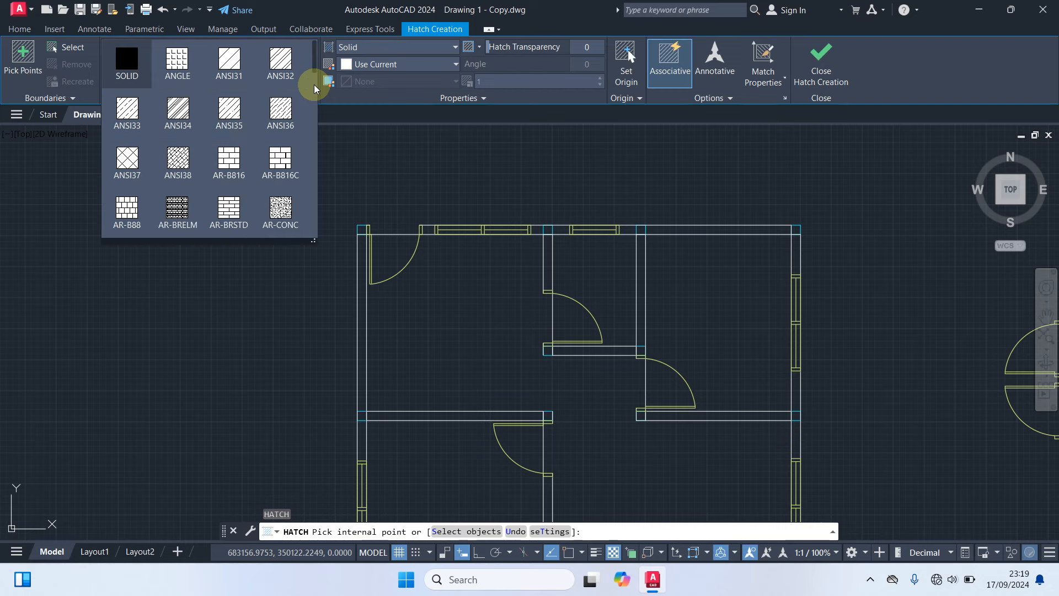
{"action": "scroll", "coordinate": [149, 105], "scroll_direction": "down", "scroll_amount": 2}
{"action": "scroll", "coordinate": [154, 110], "scroll_direction": "up", "scroll_amount": 2}
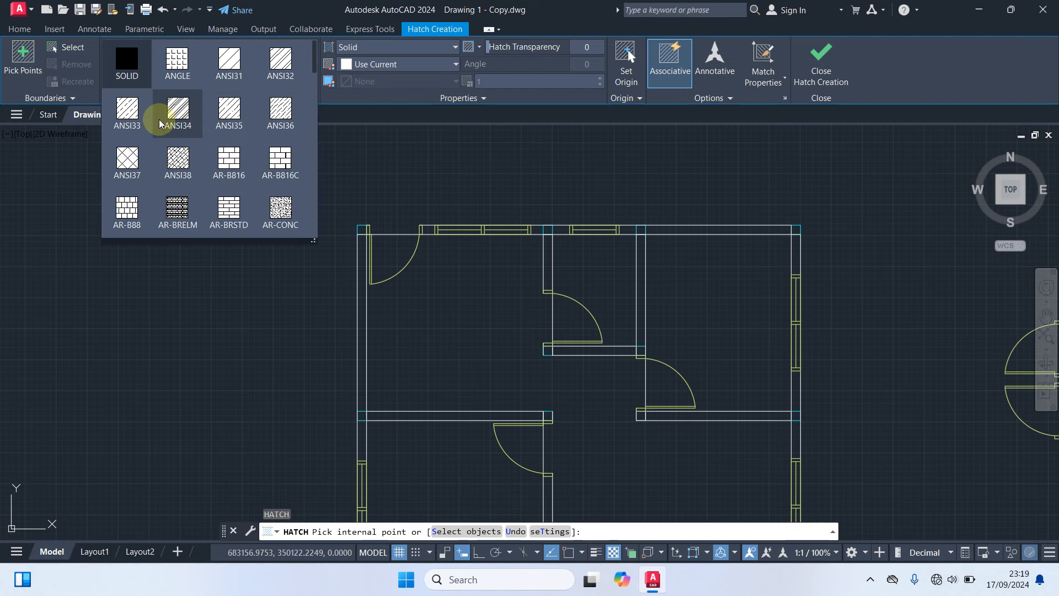
{"action": "left_click", "coordinate": [135, 68]}
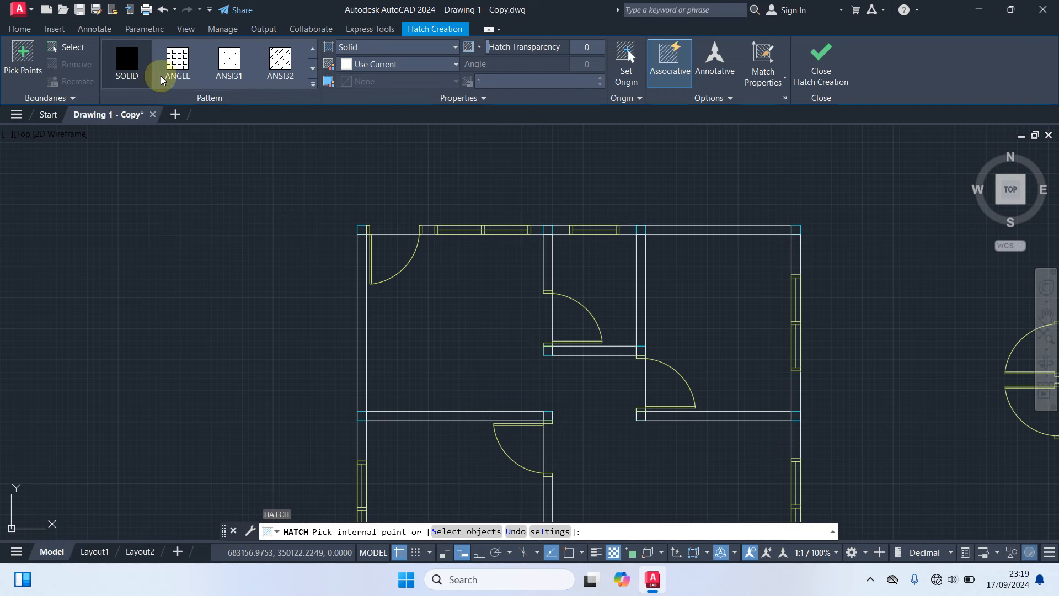
Fill the four columns along the top outer wall of the plan with the solid hatch.
{"action": "scroll", "coordinate": [335, 197], "scroll_direction": "up", "scroll_amount": 3}
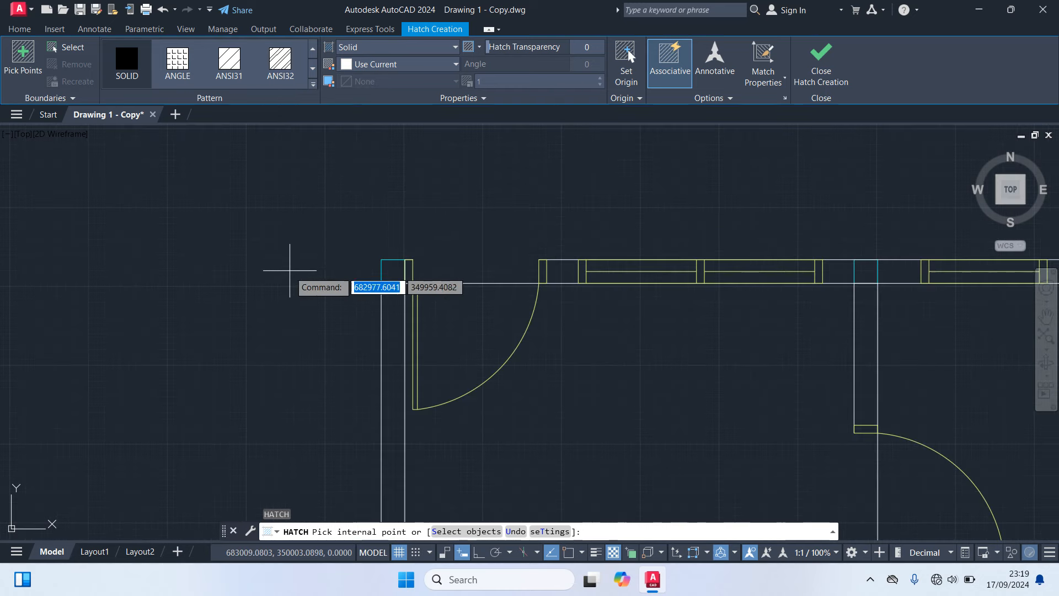
{"action": "left_click", "coordinate": [391, 271]}
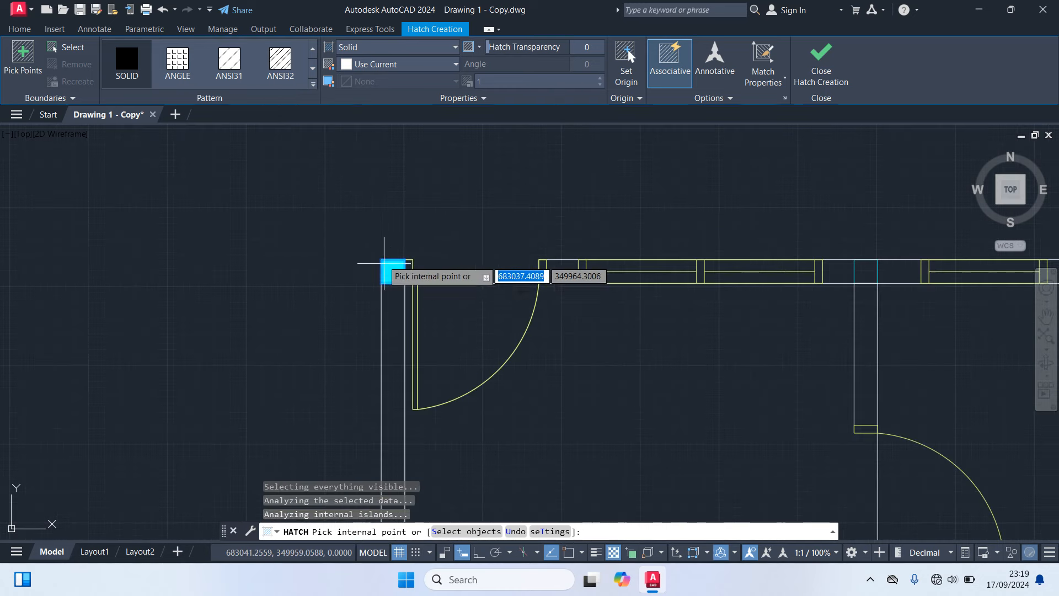
{"action": "middle_click_drag", "start_coordinate": [810, 231], "coordinate": [583, 223]}
{"action": "left_click", "coordinate": [637, 265]}
{"action": "middle_click_drag", "start_coordinate": [738, 318], "coordinate": [473, 331]}
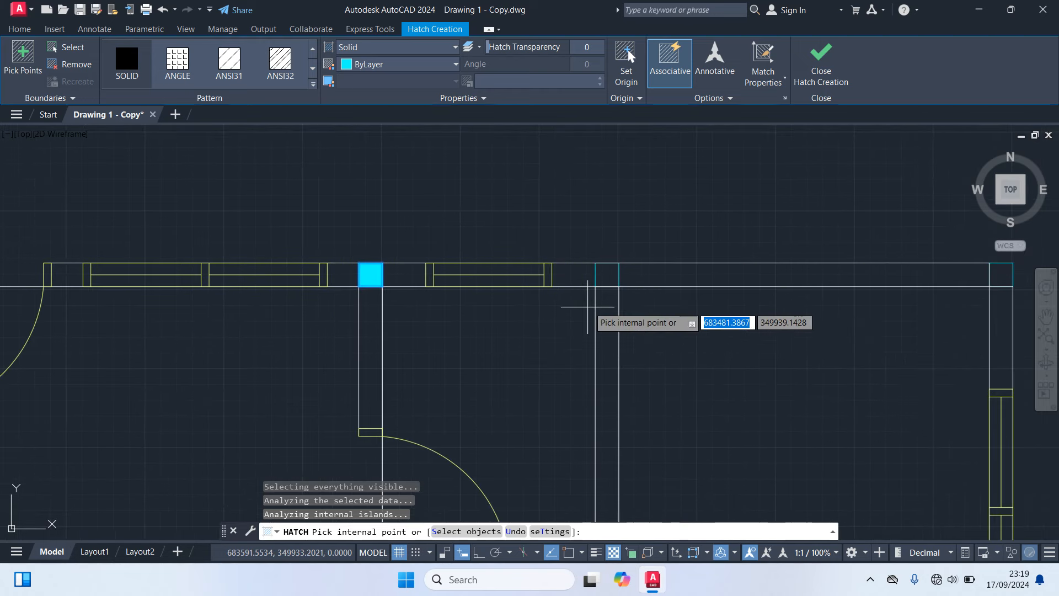
{"action": "left_click", "coordinate": [606, 274]}
{"action": "middle_click_drag", "start_coordinate": [808, 350], "coordinate": [552, 348]}
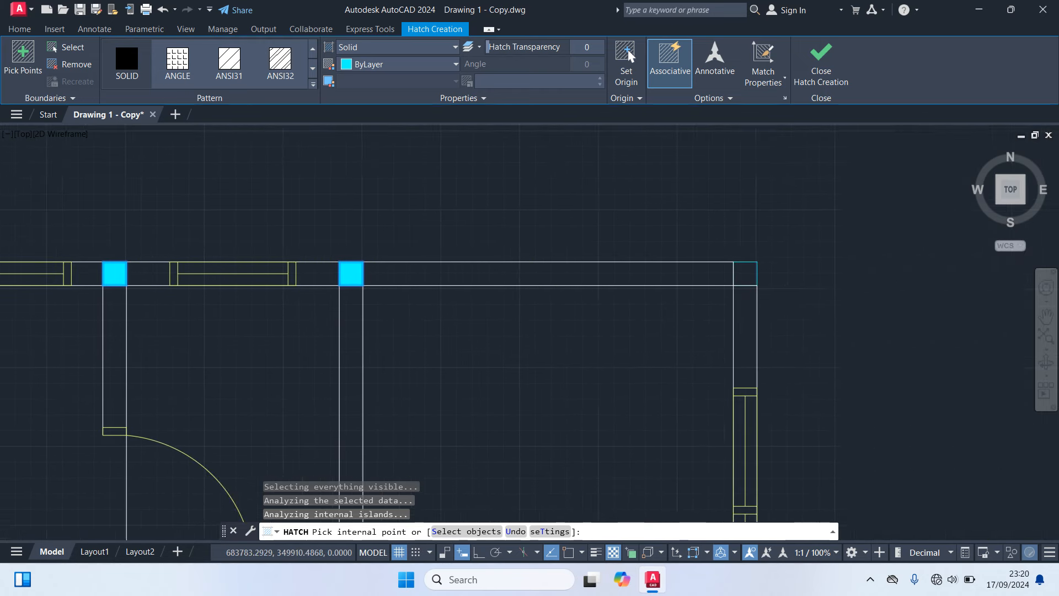
{"action": "left_click", "coordinate": [754, 274]}
Solid-hatch the two columns on the small upper room's lower wall and the four columns in the wall row just below.
{"action": "scroll", "coordinate": [754, 274], "scroll_direction": "down", "scroll_amount": 6}
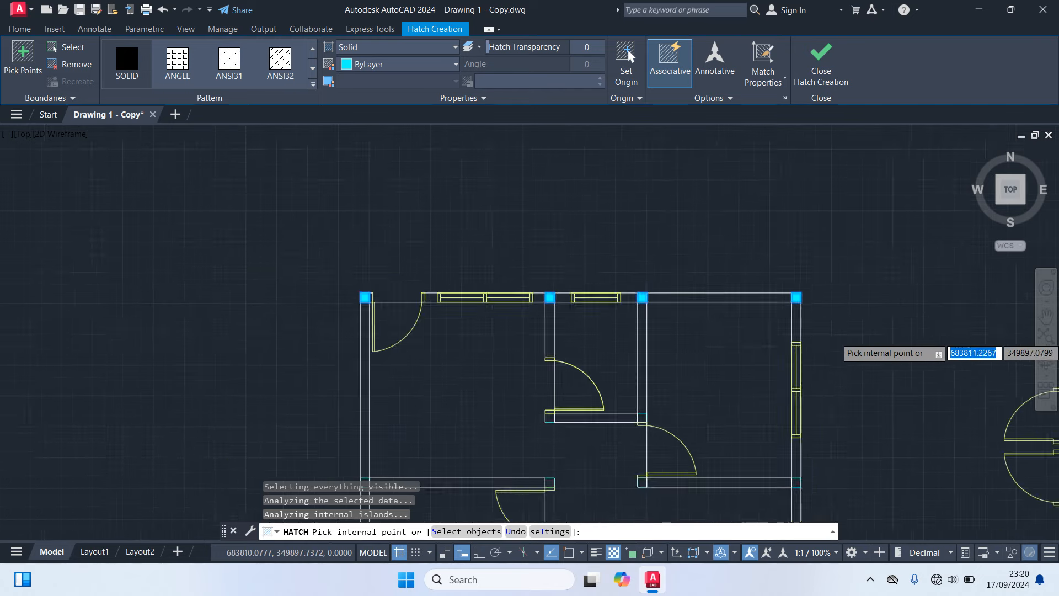
{"action": "middle_click_drag", "start_coordinate": [856, 329], "coordinate": [831, 304]}
{"action": "scroll", "coordinate": [771, 323], "scroll_direction": "up", "scroll_amount": 4}
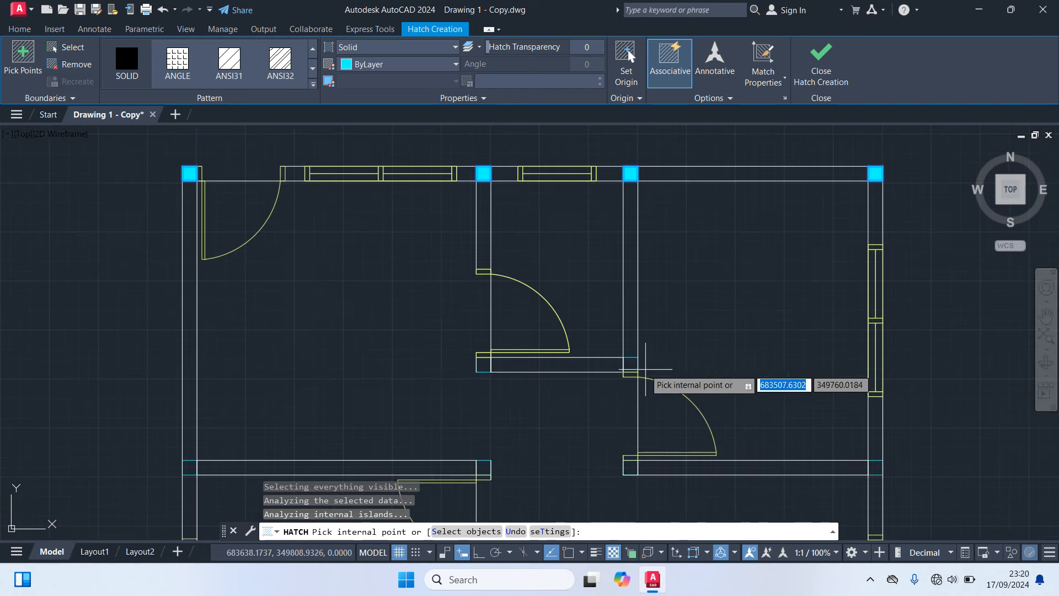
{"action": "left_click", "coordinate": [631, 364]}
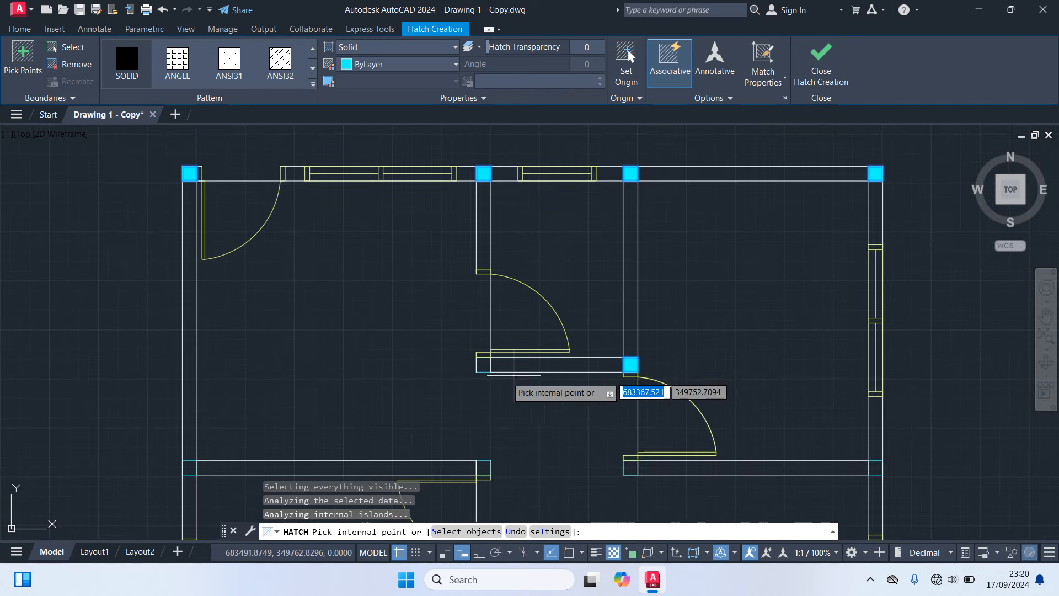
{"action": "left_click", "coordinate": [484, 365]}
{"action": "left_click", "coordinate": [489, 466]}
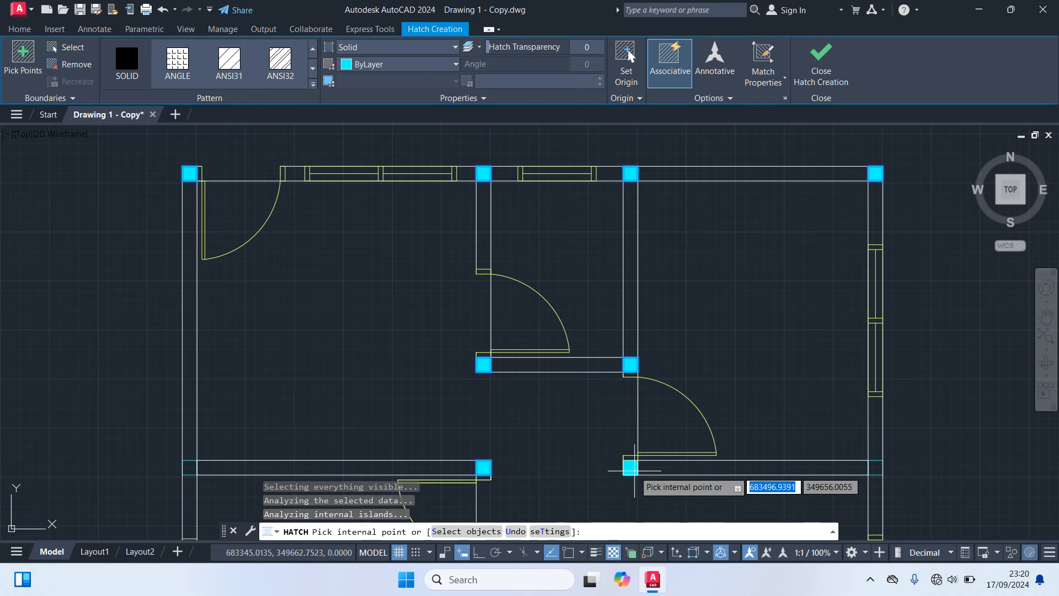
{"action": "left_click", "coordinate": [630, 468]}
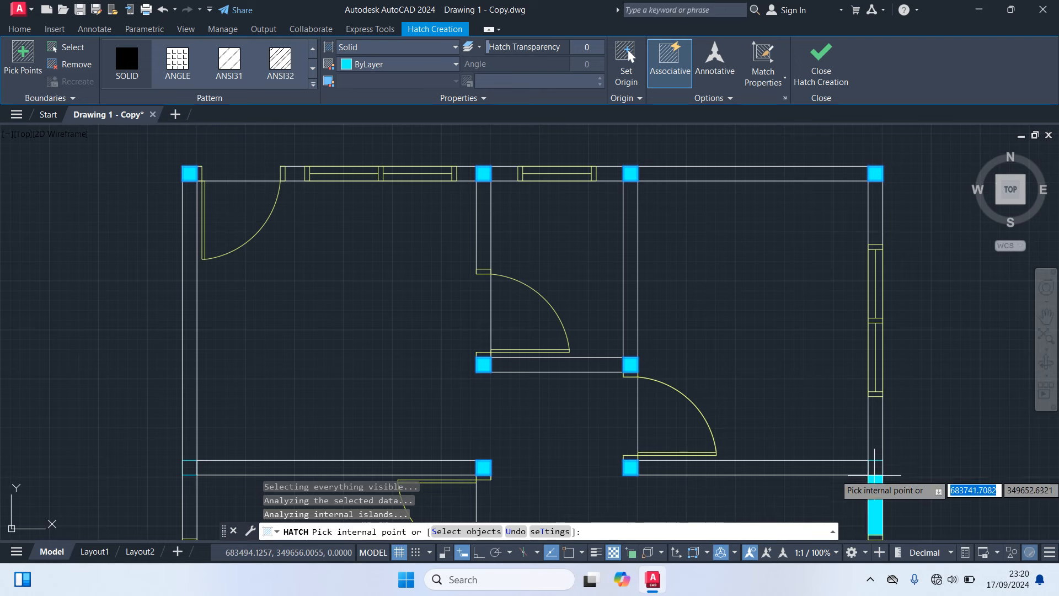
{"action": "scroll", "coordinate": [949, 435], "scroll_direction": "down", "scroll_amount": 2}
{"action": "middle_click_drag", "start_coordinate": [955, 476], "coordinate": [944, 442]}
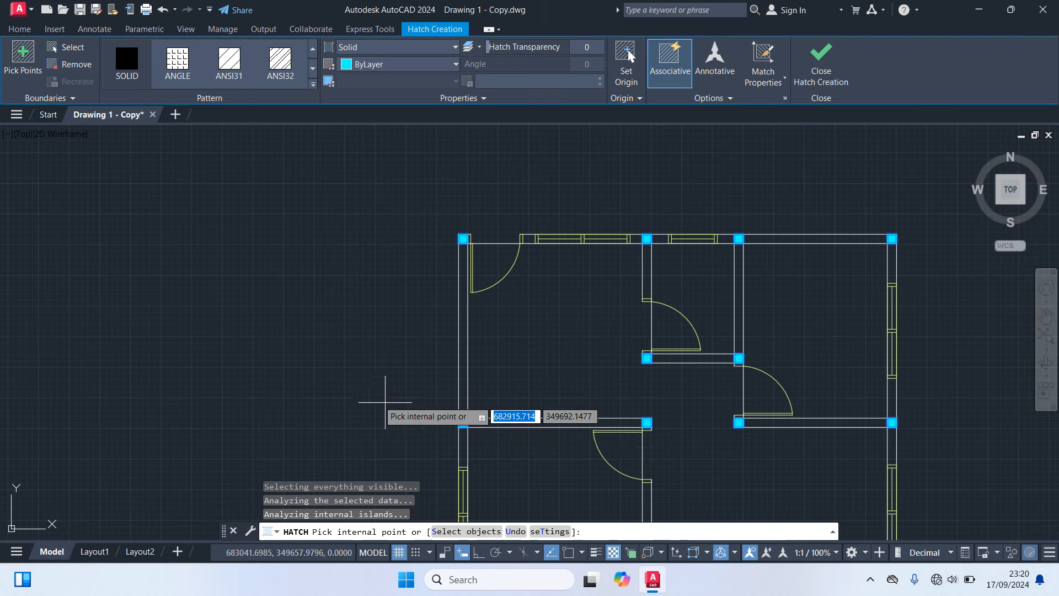
{"action": "middle_click_drag", "start_coordinate": [359, 387], "coordinate": [355, 316]}
Solid-hatch the four columns in the next wall row down, from the right outer wall to the left outer wall.
{"action": "middle_click_drag", "start_coordinate": [728, 430], "coordinate": [733, 289]}
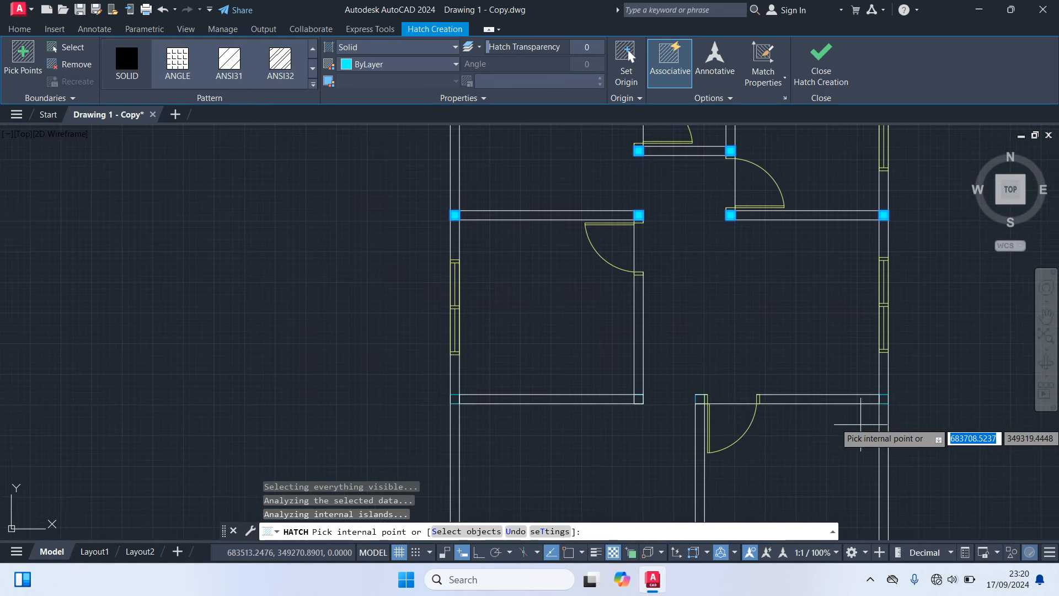
{"action": "scroll", "coordinate": [879, 414], "scroll_direction": "up", "scroll_amount": 4}
{"action": "left_click", "coordinate": [874, 384]}
{"action": "left_click", "coordinate": [421, 378]}
{"action": "middle_click_drag", "start_coordinate": [454, 281], "coordinate": [769, 241]}
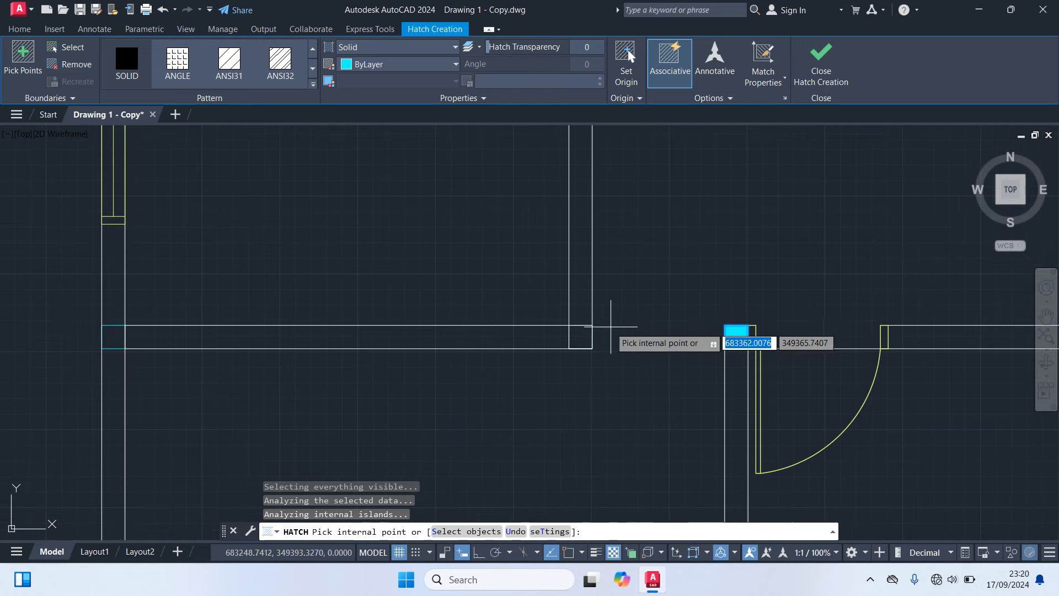
{"action": "left_click", "coordinate": [578, 336]}
{"action": "left_click", "coordinate": [112, 336]}
Solid-hatch the two columns beside the lower entrance door, the column at the adjoining partition, and the lower-left corner column.
{"action": "scroll", "coordinate": [247, 404], "scroll_direction": "down", "scroll_amount": 6}
{"action": "middle_click_drag", "start_coordinate": [278, 425], "coordinate": [307, 315]}
{"action": "scroll", "coordinate": [296, 326], "scroll_direction": "up", "scroll_amount": 4}
{"action": "scroll", "coordinate": [395, 432], "scroll_direction": "up", "scroll_amount": 2}
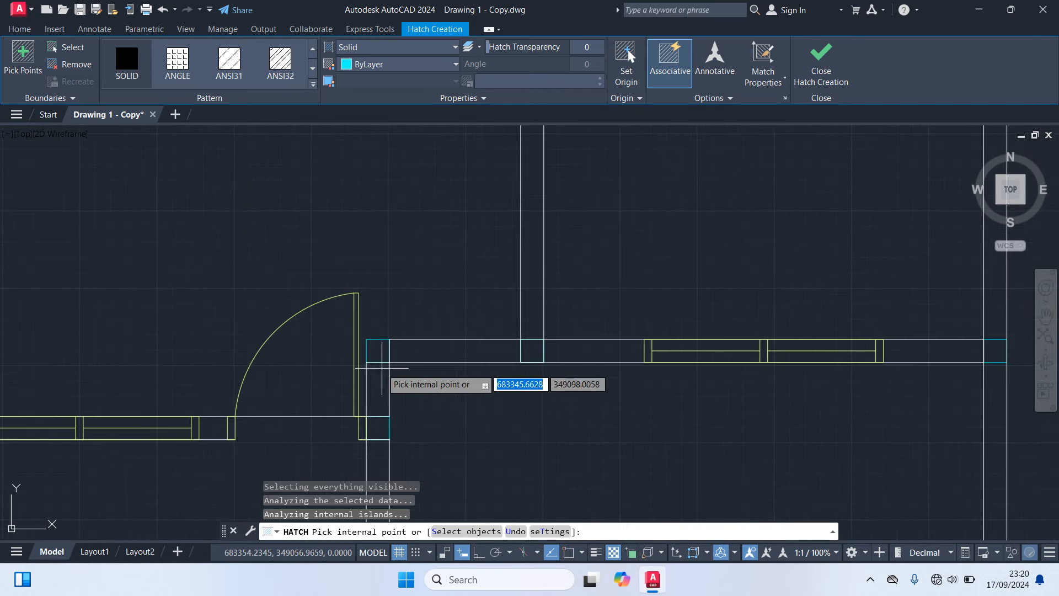
{"action": "left_click", "coordinate": [385, 380]}
{"action": "left_click", "coordinate": [378, 429]}
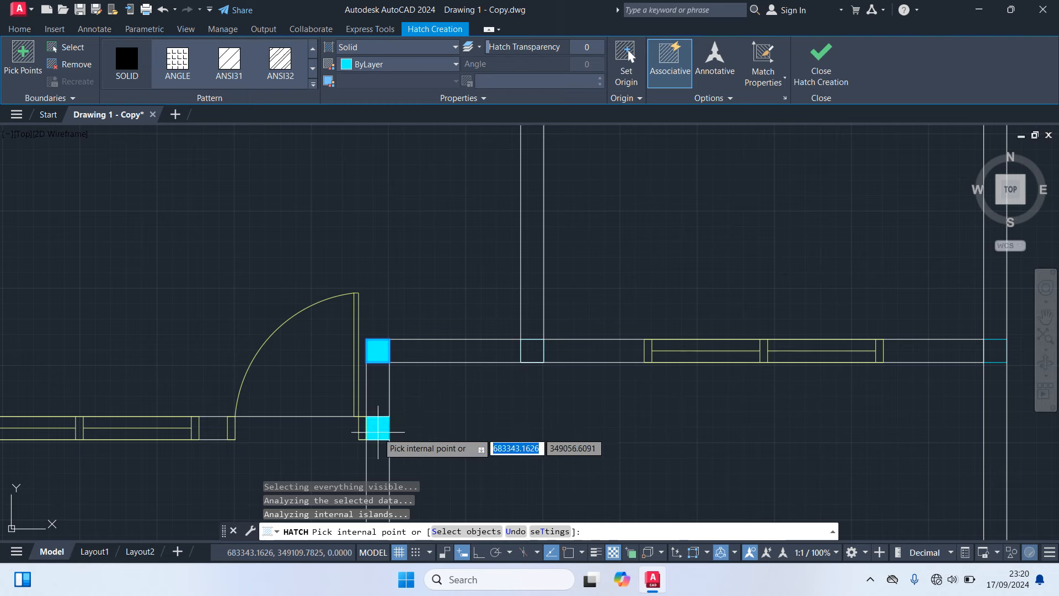
{"action": "left_click", "coordinate": [530, 348]}
{"action": "scroll", "coordinate": [514, 401], "scroll_direction": "down", "scroll_amount": 4}
{"action": "scroll", "coordinate": [236, 442], "scroll_direction": "up", "scroll_amount": 4}
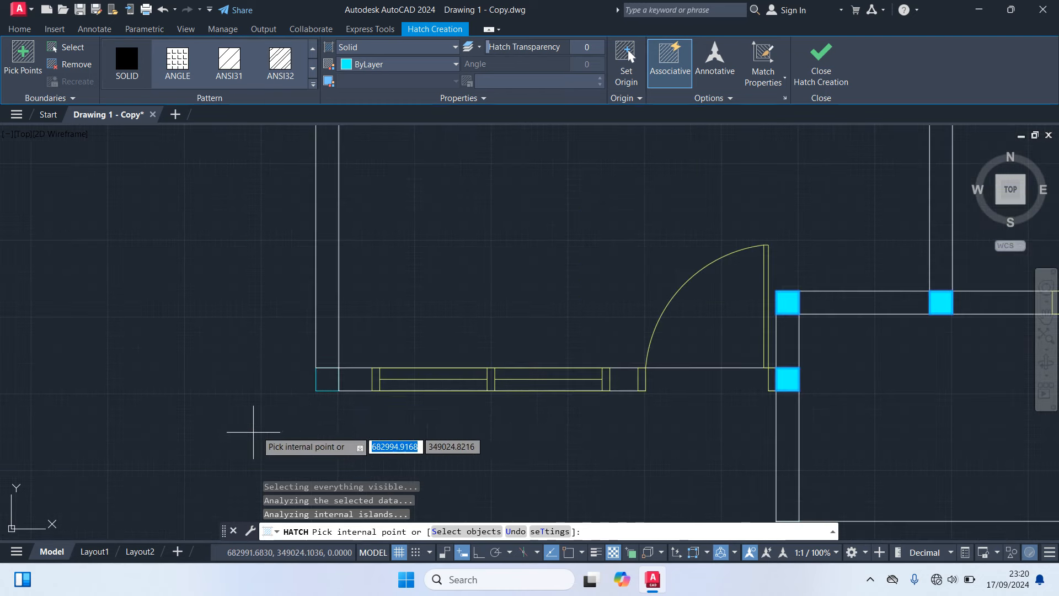
{"action": "left_click", "coordinate": [327, 378]}
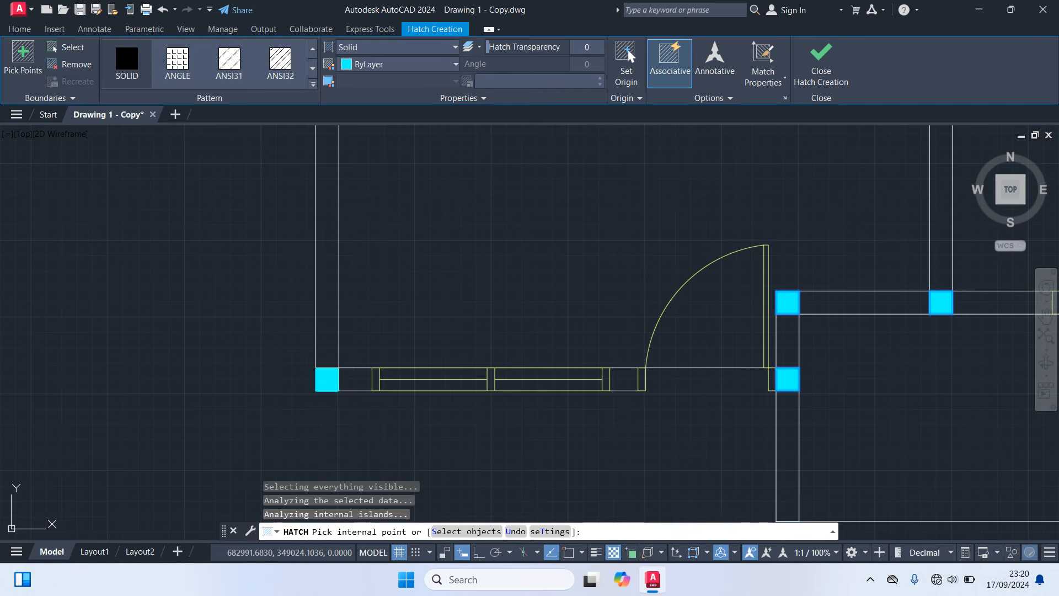
Solid-hatch the column at the porch's upper-right corner and both columns on its lower edge, completing the column hatch.
{"action": "scroll", "coordinate": [373, 425], "scroll_direction": "down", "scroll_amount": 4}
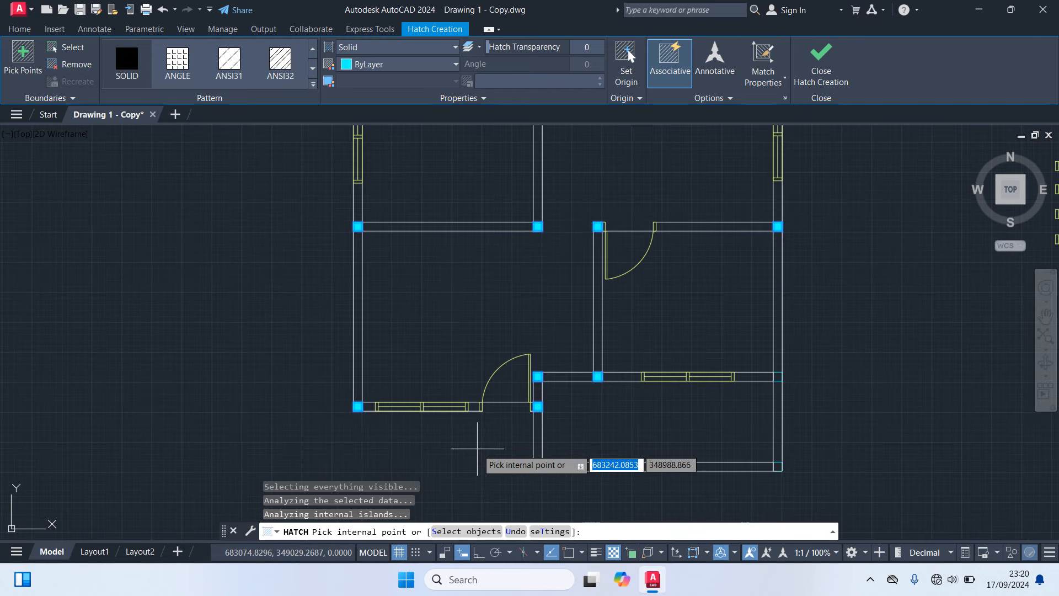
{"action": "middle_click_drag", "start_coordinate": [477, 448], "coordinate": [440, 397]}
{"action": "scroll", "coordinate": [736, 326], "scroll_direction": "up", "scroll_amount": 4}
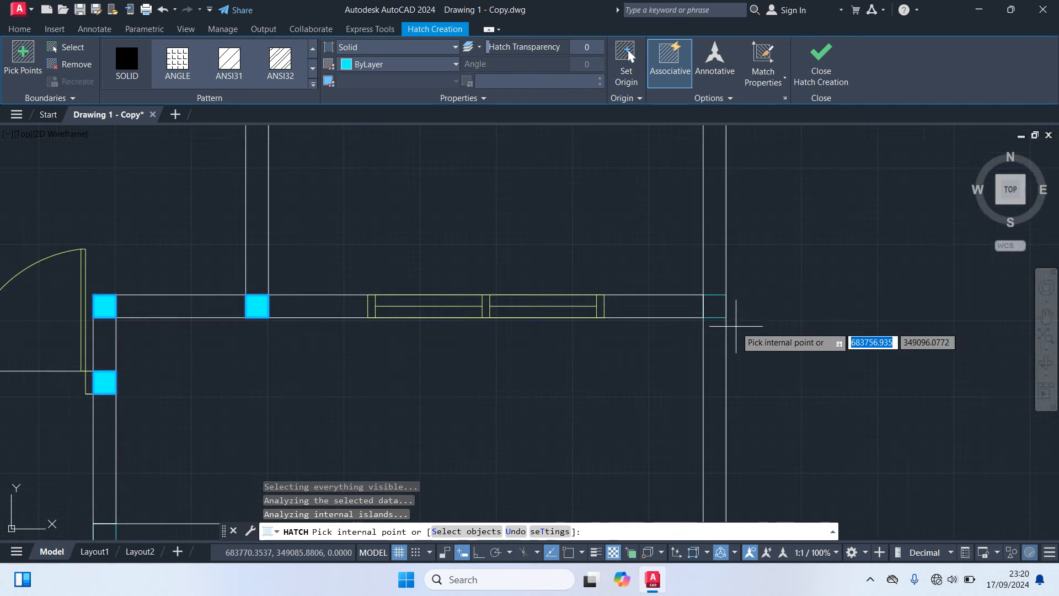
{"action": "left_click", "coordinate": [715, 307]}
{"action": "scroll", "coordinate": [775, 386], "scroll_direction": "down", "scroll_amount": 2}
{"action": "middle_click_drag", "start_coordinate": [773, 398], "coordinate": [778, 329]}
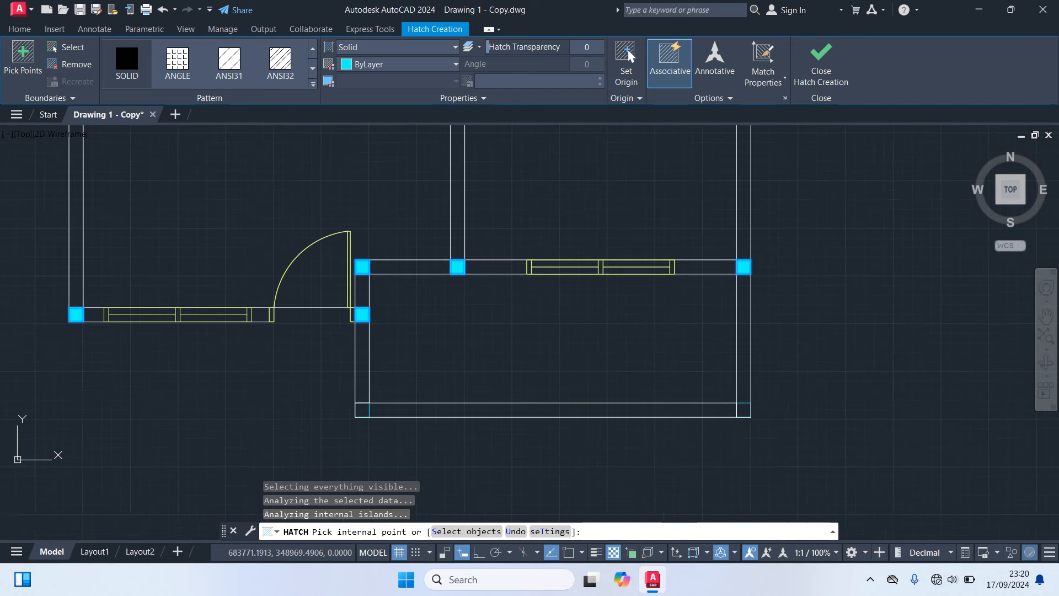
{"action": "scroll", "coordinate": [750, 410], "scroll_direction": "up", "scroll_amount": 2}
{"action": "left_click", "coordinate": [741, 410]}
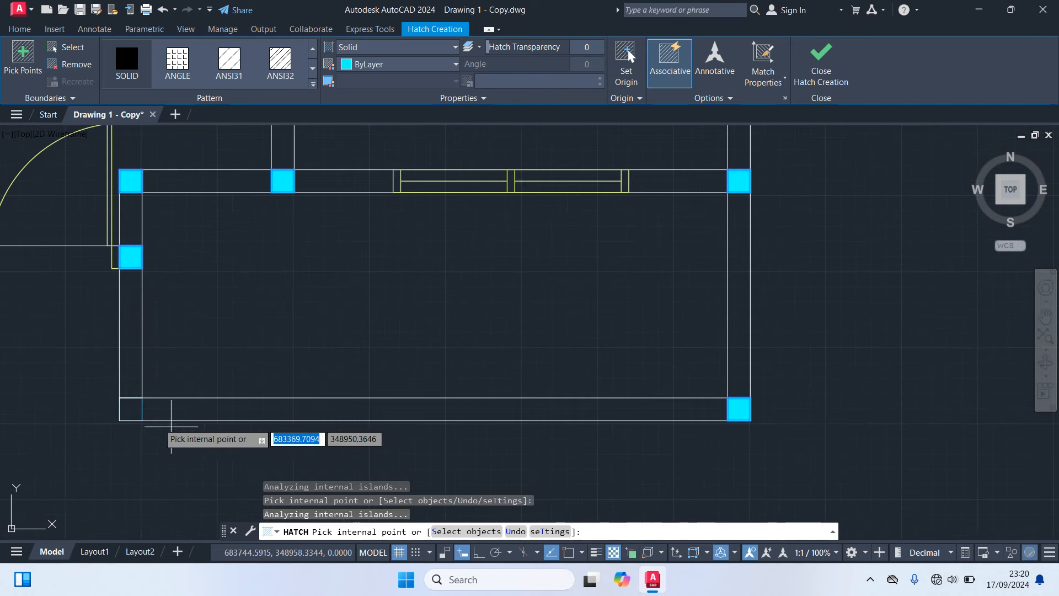
{"action": "left_click", "coordinate": [122, 408]}
{"action": "scroll", "coordinate": [199, 438], "scroll_direction": "down", "scroll_amount": 3}
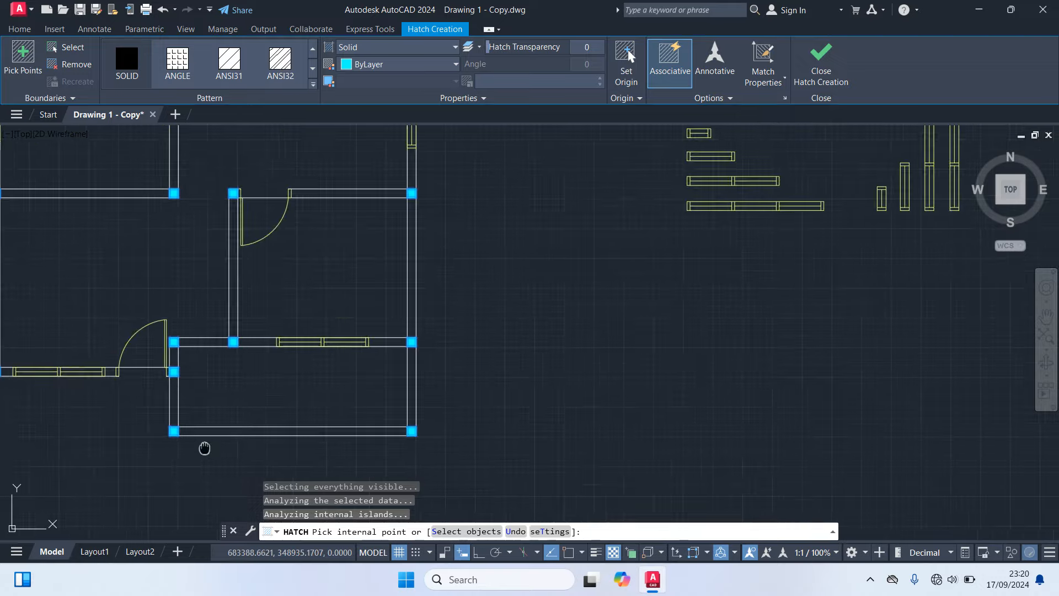
{"action": "scroll", "coordinate": [502, 425], "scroll_direction": "up", "scroll_amount": 2}
{"action": "scroll", "coordinate": [550, 462], "scroll_direction": "down", "scroll_amount": 2}
{"action": "middle_click_drag", "start_coordinate": [695, 382], "coordinate": [668, 456]}
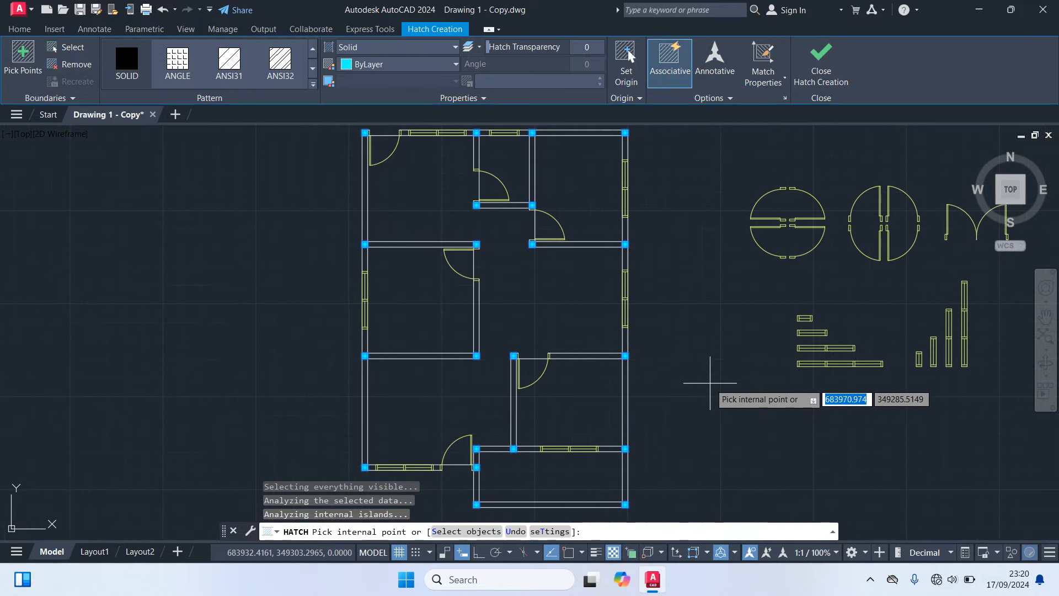
{"action": "key", "text": "Return"}
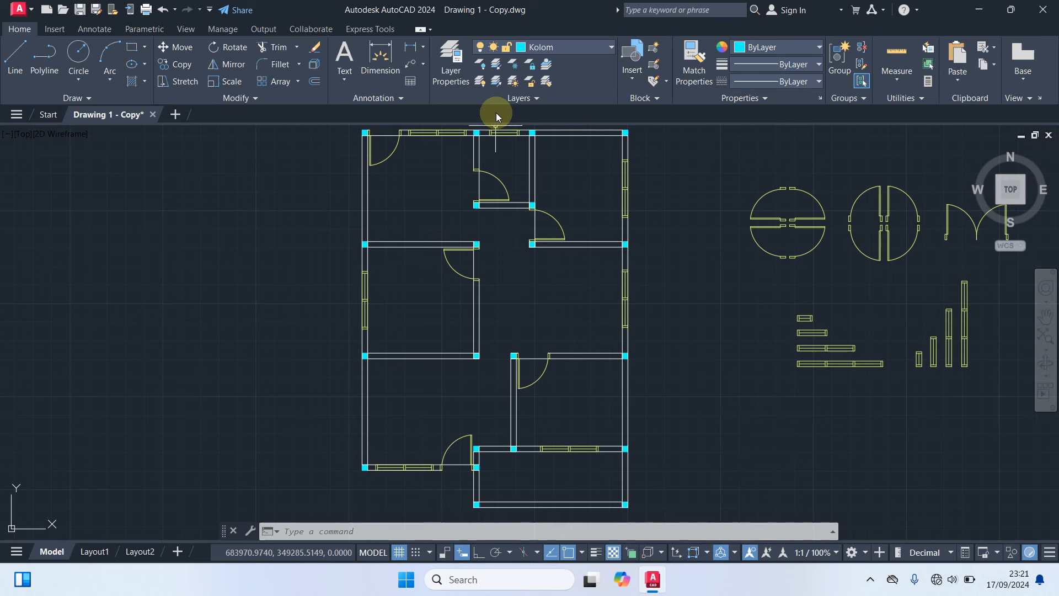
Make Dinding the current layer and trim away the inner wall lines along the sides and lower edge of the porch.
{"action": "left_click", "coordinate": [562, 49]}
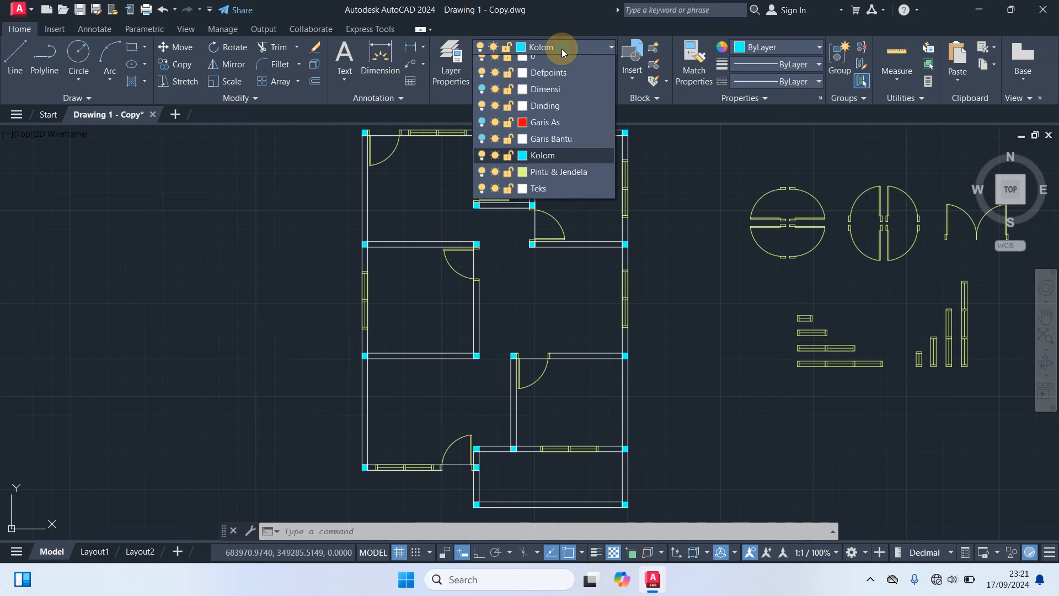
{"action": "left_click", "coordinate": [550, 113]}
{"action": "scroll", "coordinate": [707, 310], "scroll_direction": "up", "scroll_amount": 3}
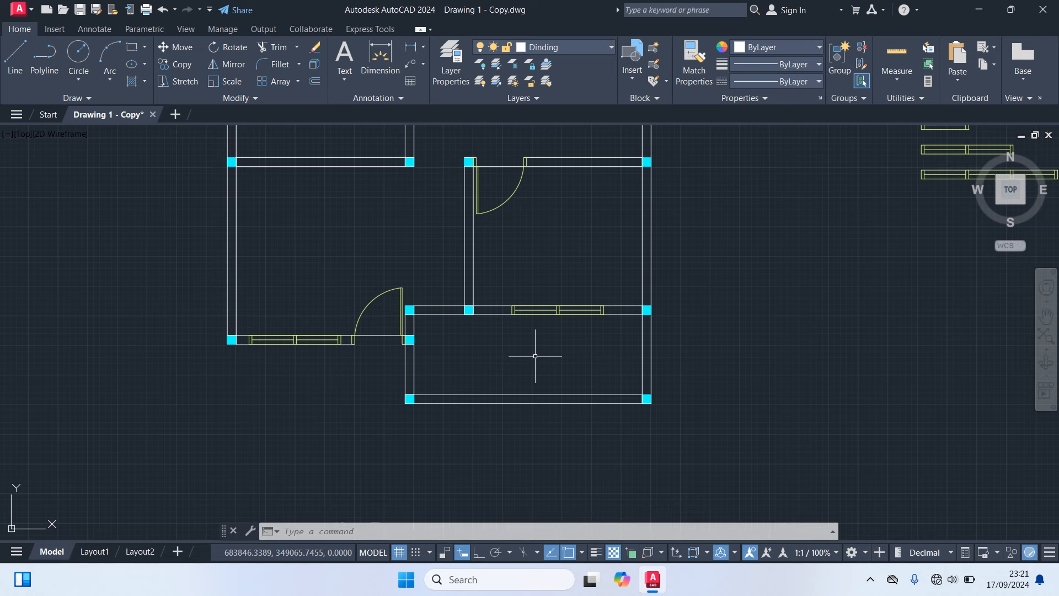
{"action": "type", "text": "TR"}
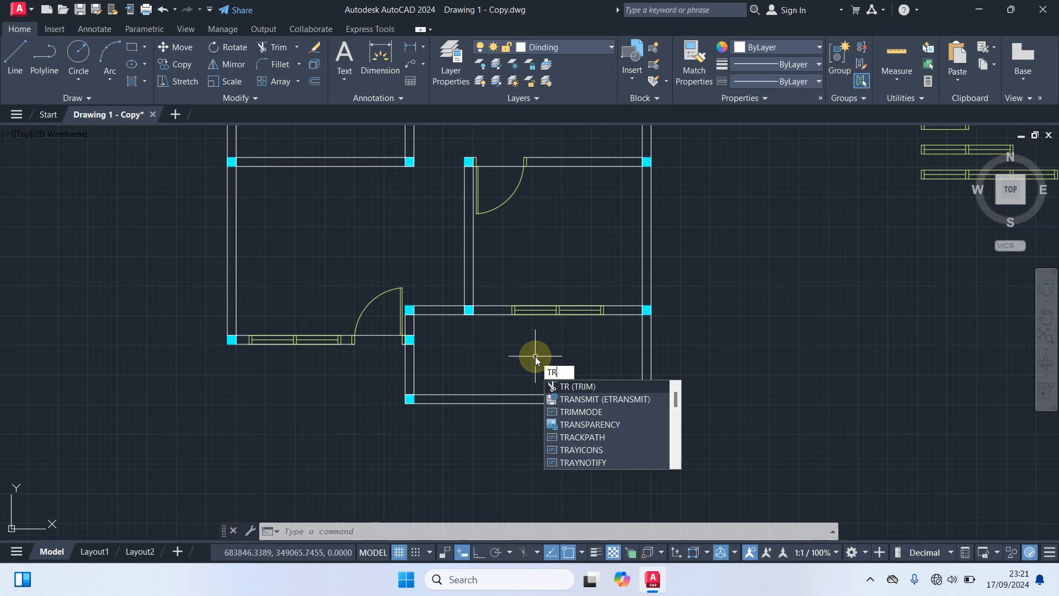
{"action": "key", "text": "Return"}
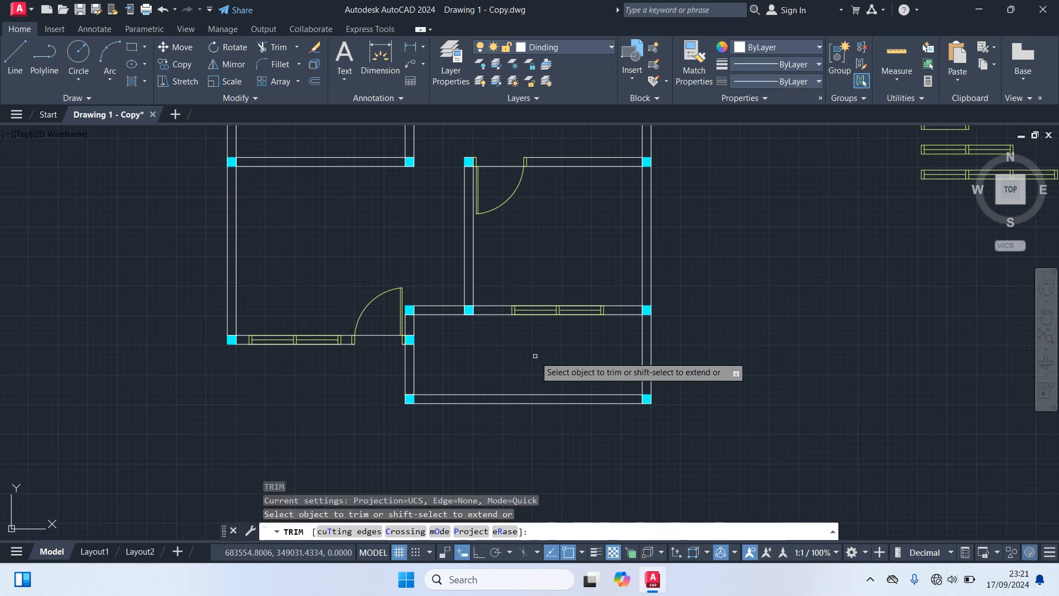
{"action": "key", "text": "Return"}
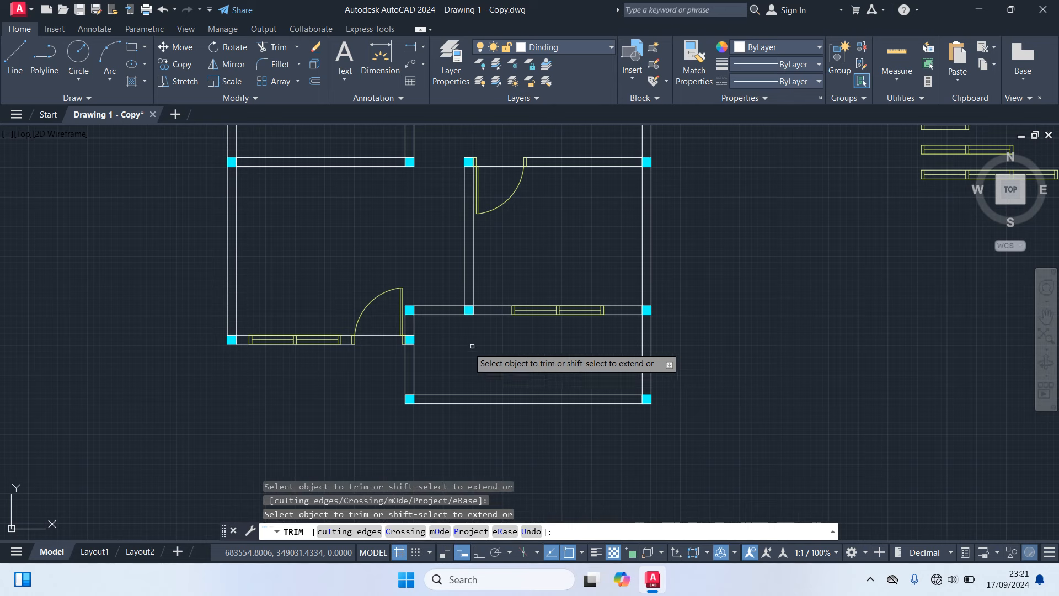
{"action": "left_click", "coordinate": [415, 365]}
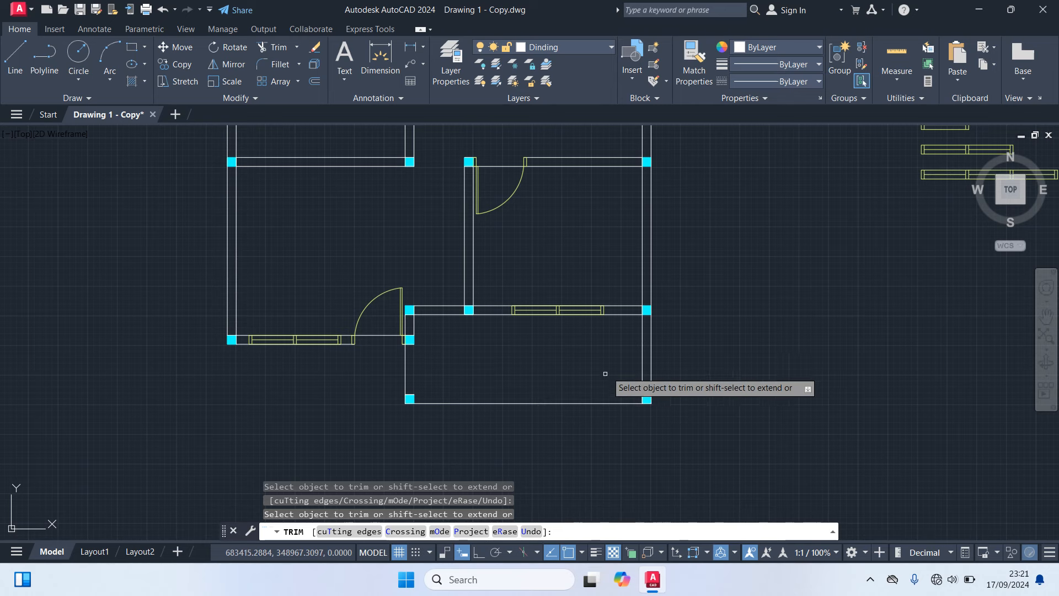
{"action": "left_click", "coordinate": [641, 371]}
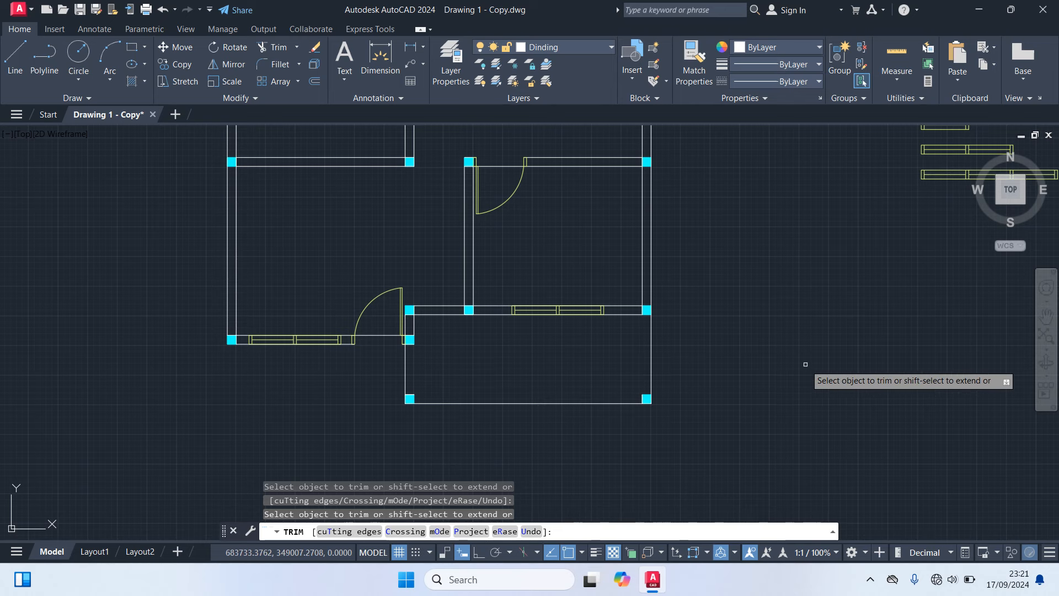
{"action": "key", "text": "Return"}
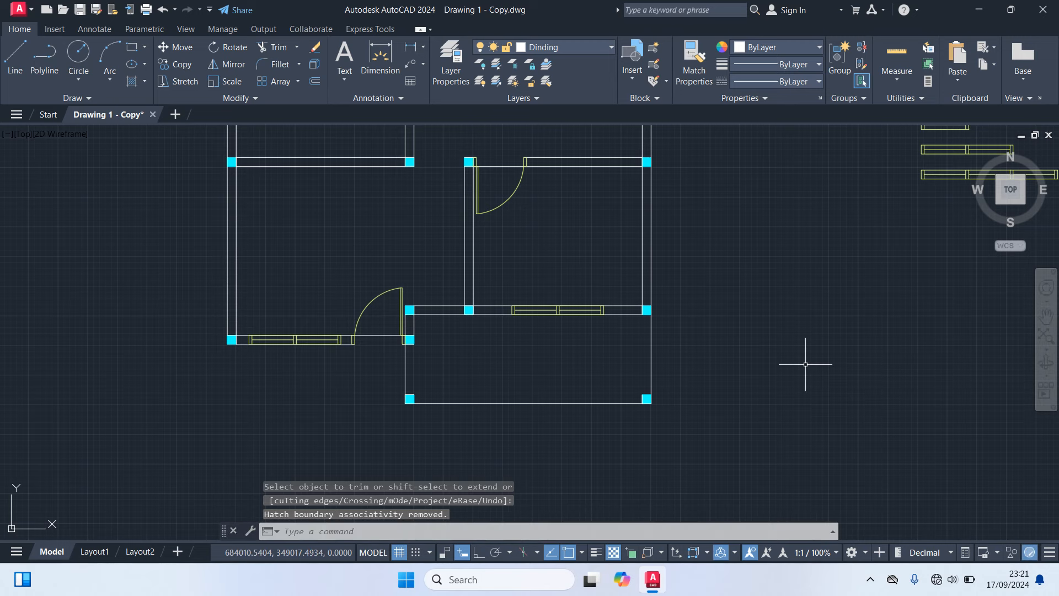
Hatch the porch floor with the ANGLE pattern at scale 5.
{"action": "type", "text": "h"}
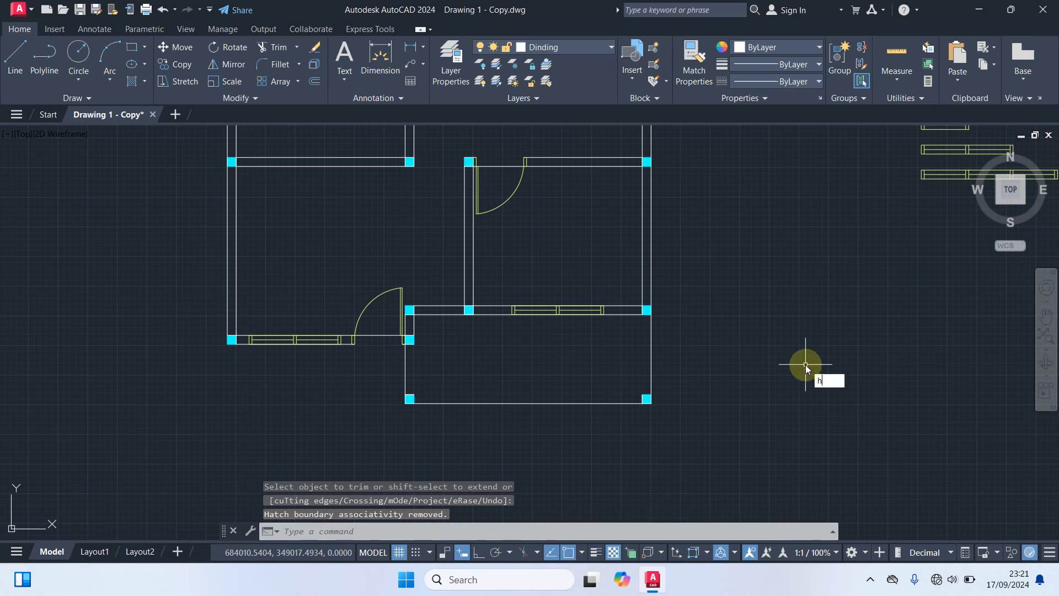
{"action": "key", "text": "Return"}
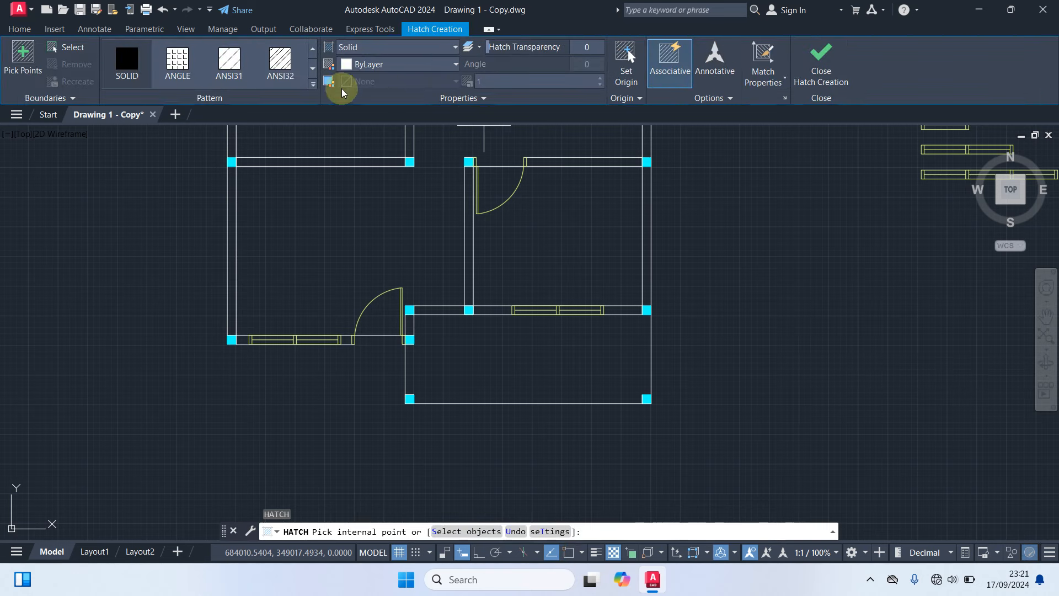
{"action": "left_click", "coordinate": [183, 69]}
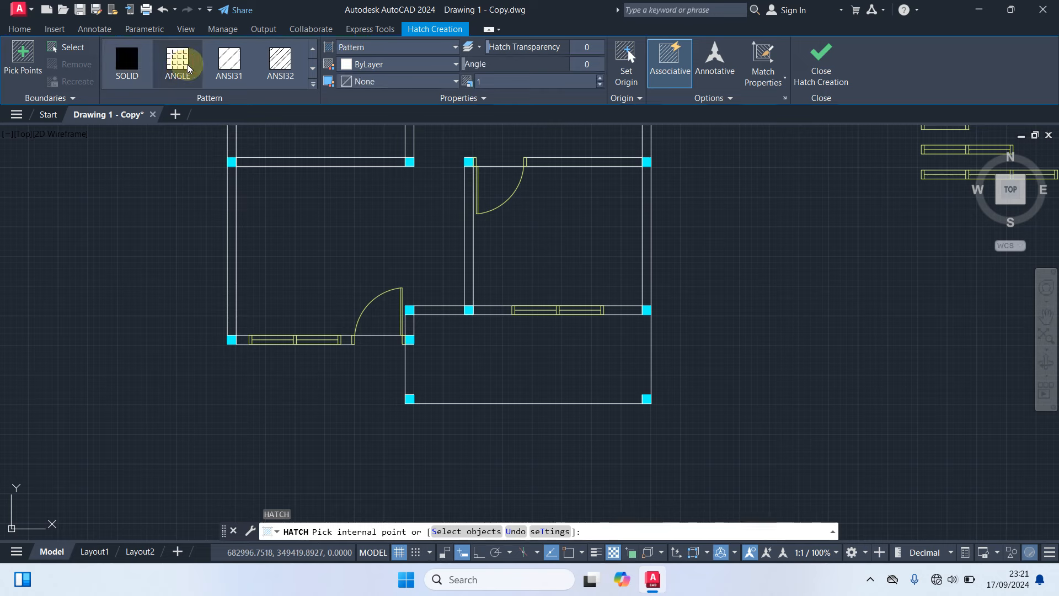
{"action": "left_click", "coordinate": [312, 84]}
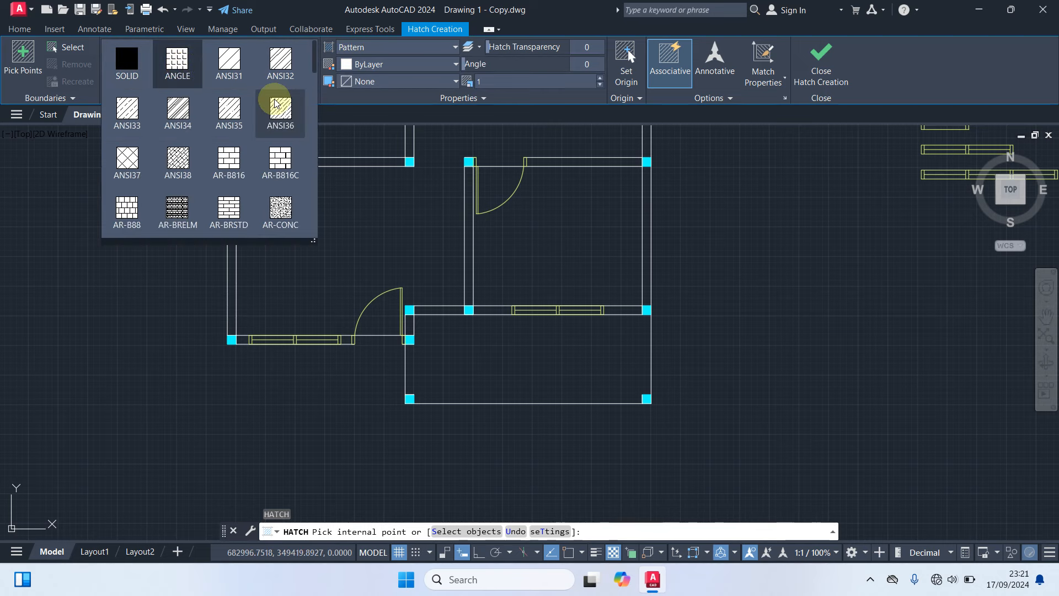
{"action": "scroll", "coordinate": [176, 182], "scroll_direction": "down", "scroll_amount": 7}
{"action": "scroll", "coordinate": [184, 190], "scroll_direction": "up", "scroll_amount": 7}
{"action": "left_click", "coordinate": [179, 63]}
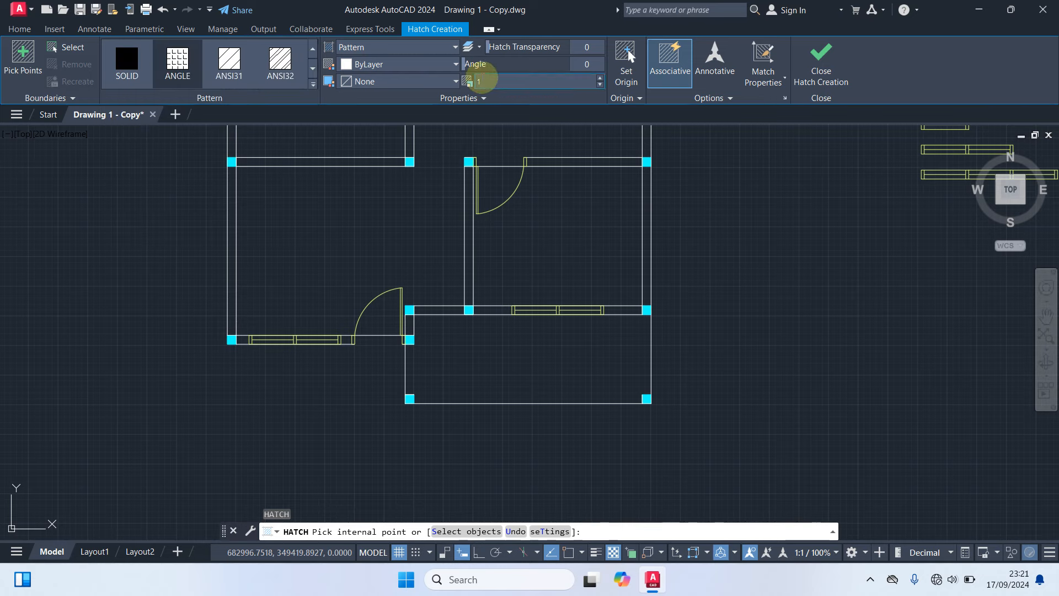
{"action": "left_click", "coordinate": [497, 80]}
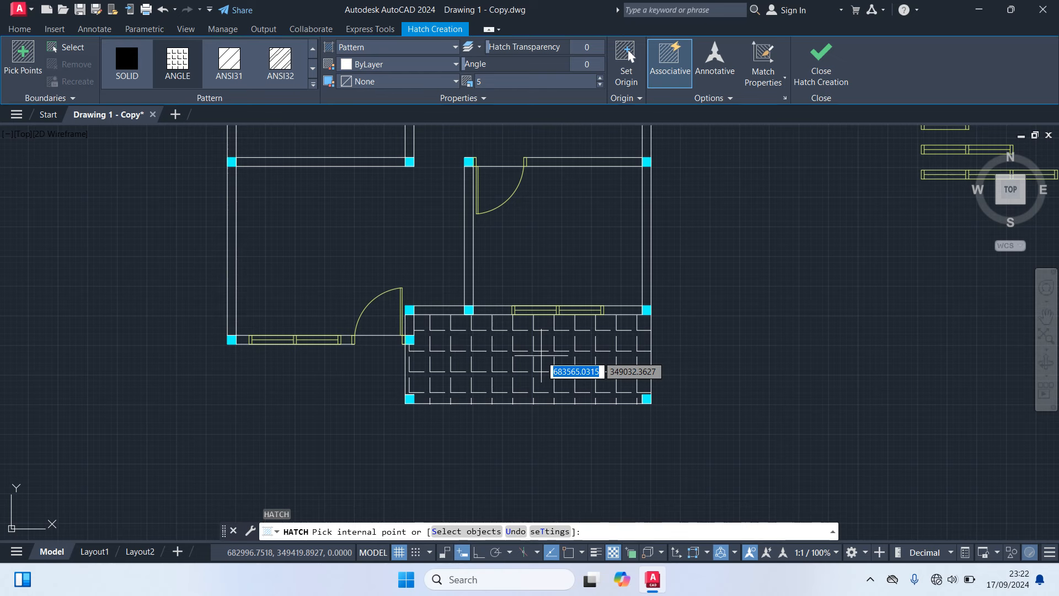
{"action": "left_click", "coordinate": [540, 356]}
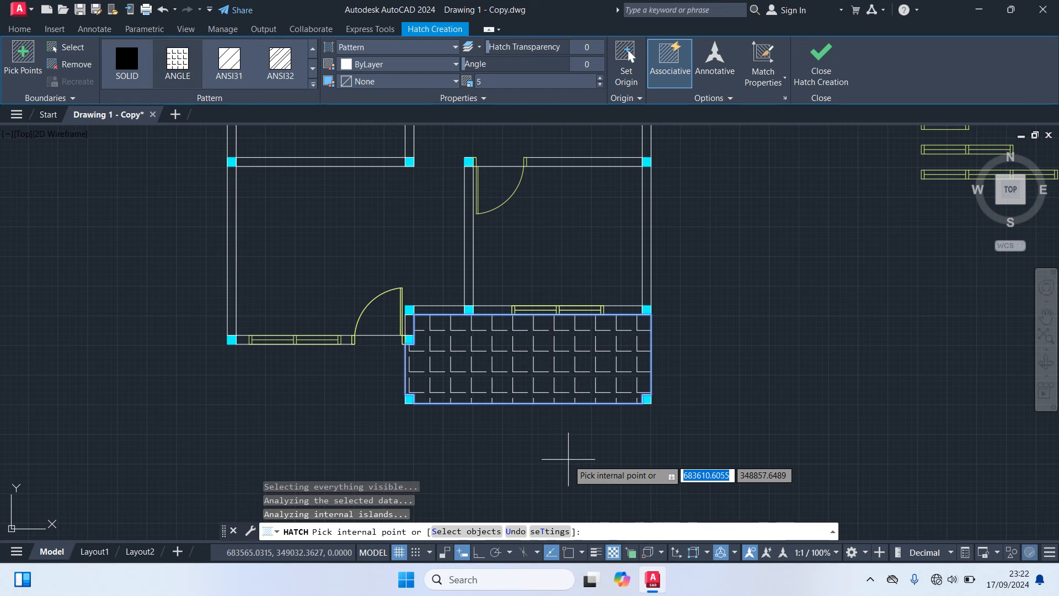
{"action": "key", "text": "Return"}
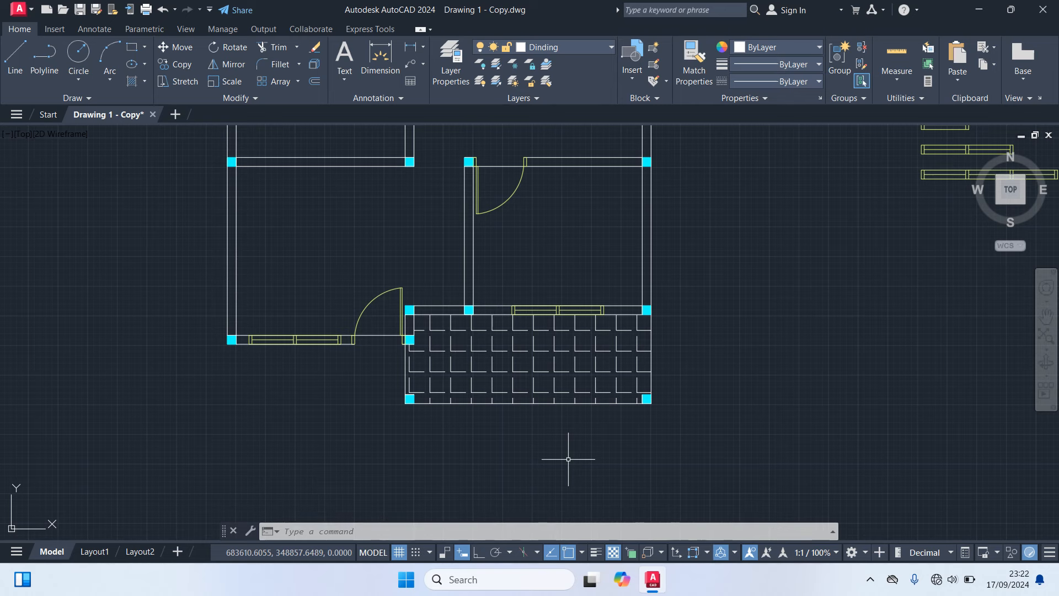
Start a new hatch on the Dinding layer using the ANSI32 pattern at scale 1.
{"action": "left_click", "coordinate": [578, 48]}
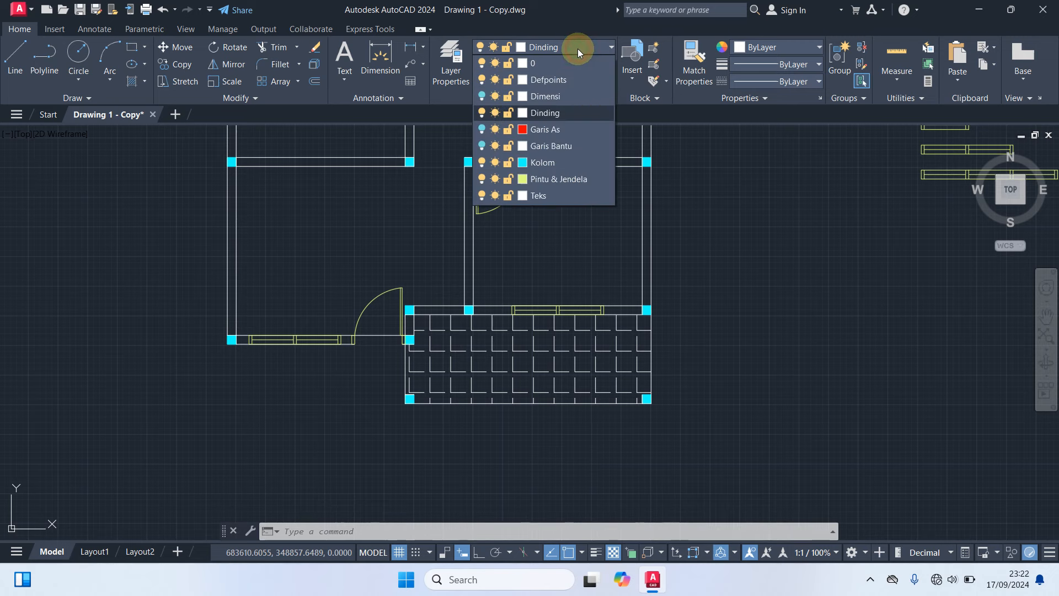
{"action": "left_click", "coordinate": [545, 113]}
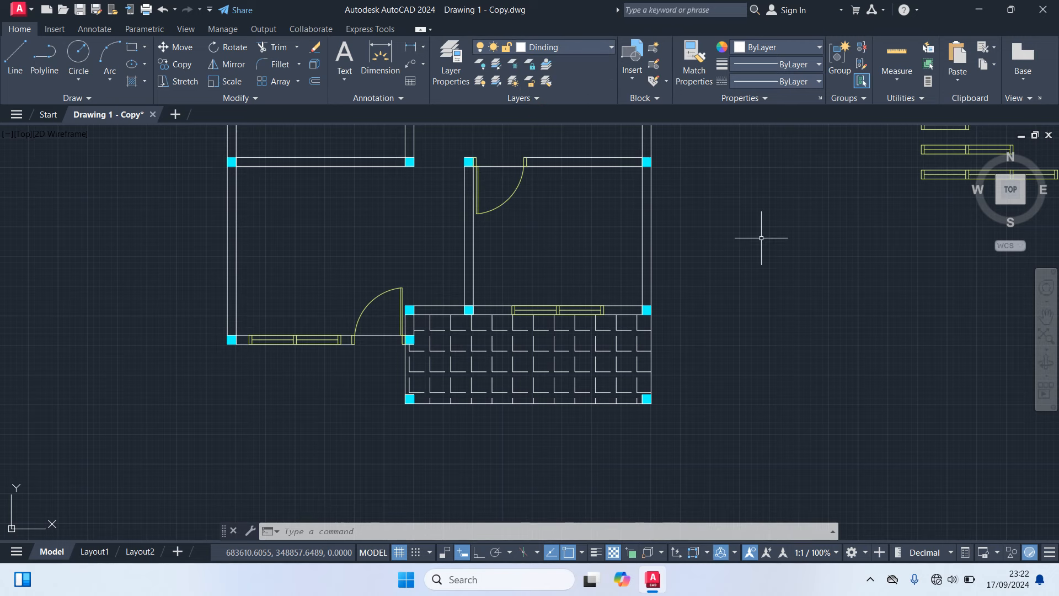
{"action": "type", "text": "h"}
{"action": "key", "text": "Return"}
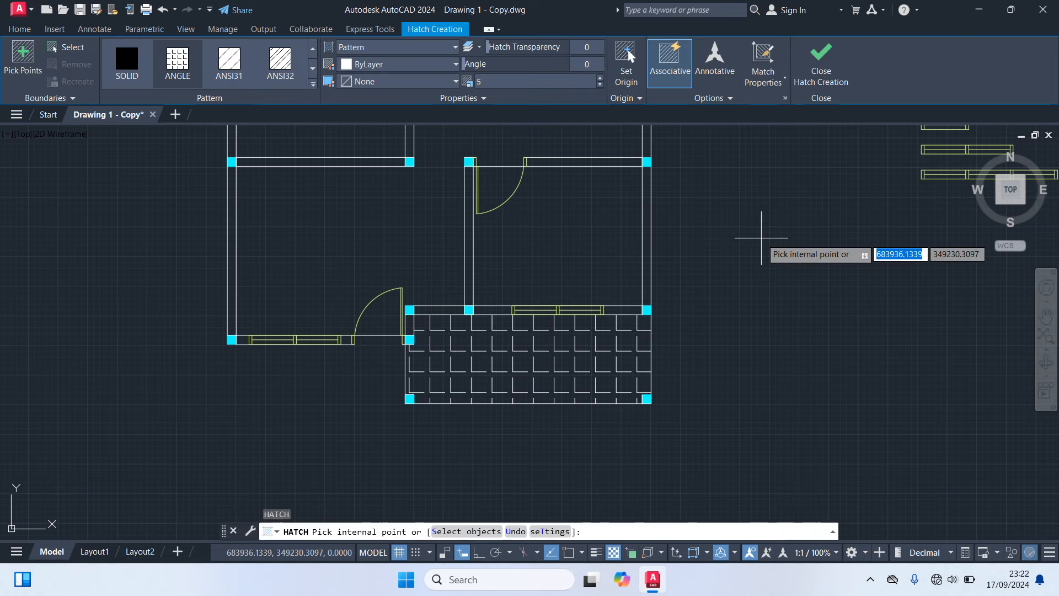
{"action": "left_click", "coordinate": [274, 88]}
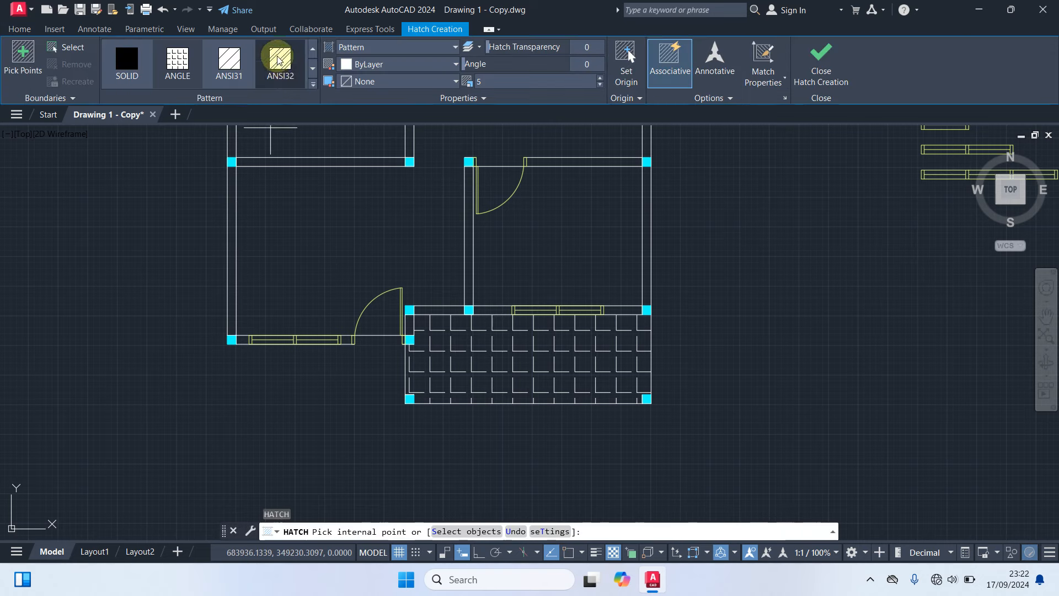
{"action": "left_click", "coordinate": [278, 60]}
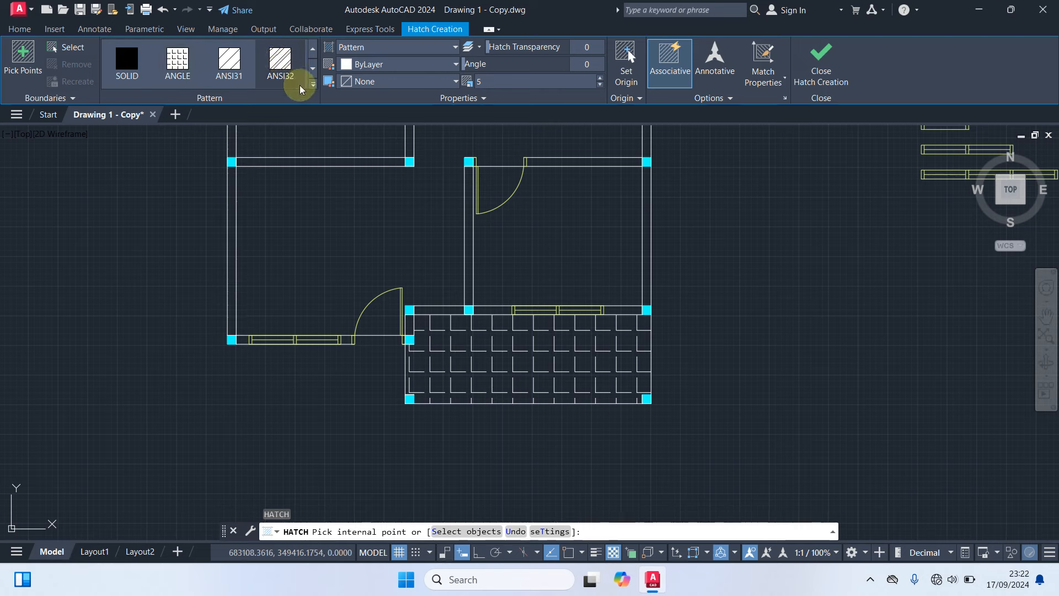
{"action": "left_click", "coordinate": [313, 82]}
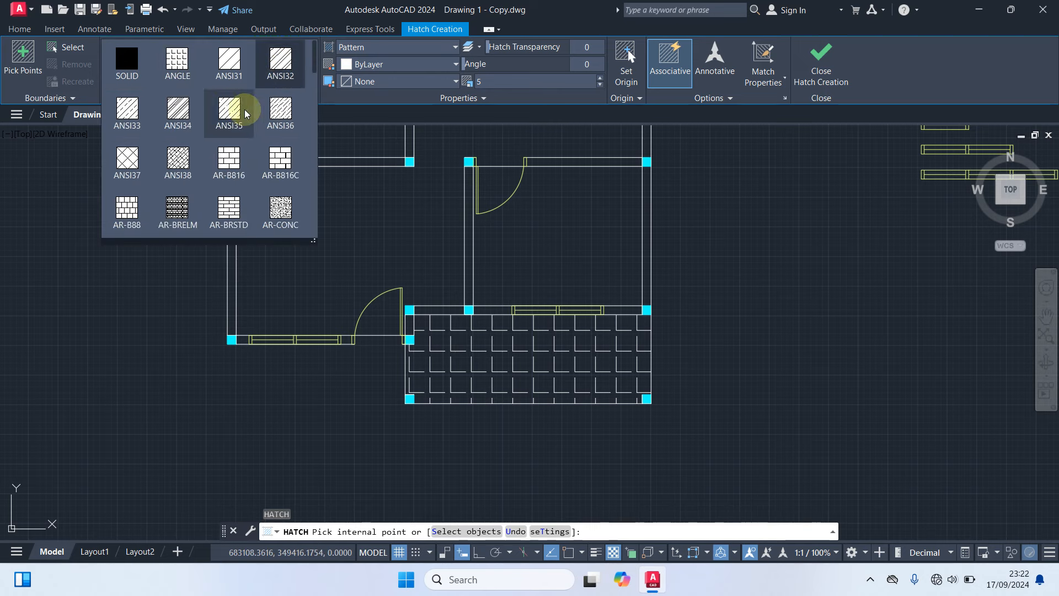
{"action": "scroll", "coordinate": [210, 156], "scroll_direction": "down", "scroll_amount": 11}
{"action": "scroll", "coordinate": [208, 168], "scroll_direction": "up", "scroll_amount": 11}
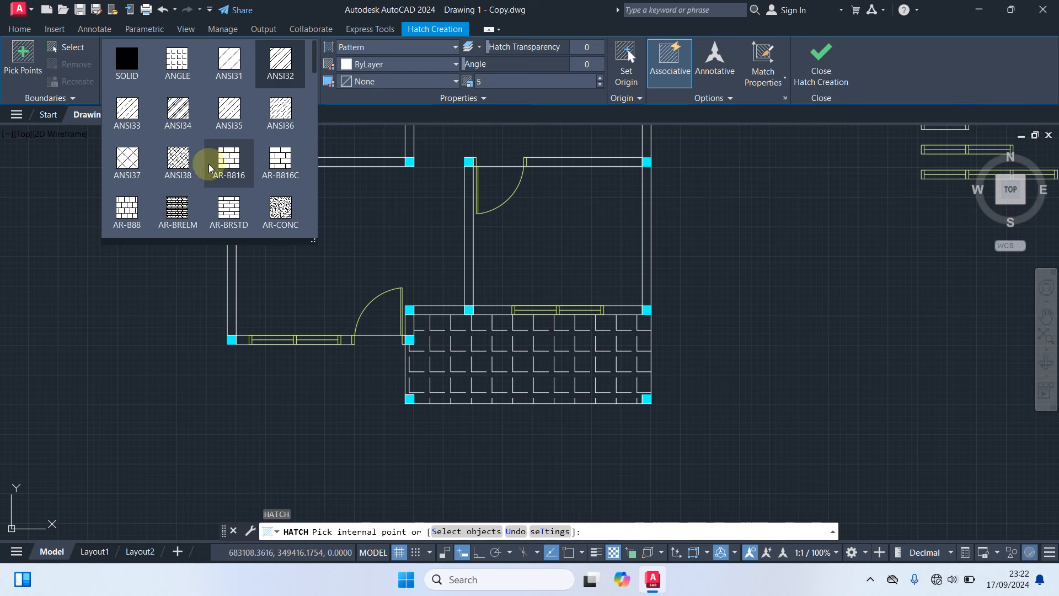
{"action": "left_click", "coordinate": [275, 74]}
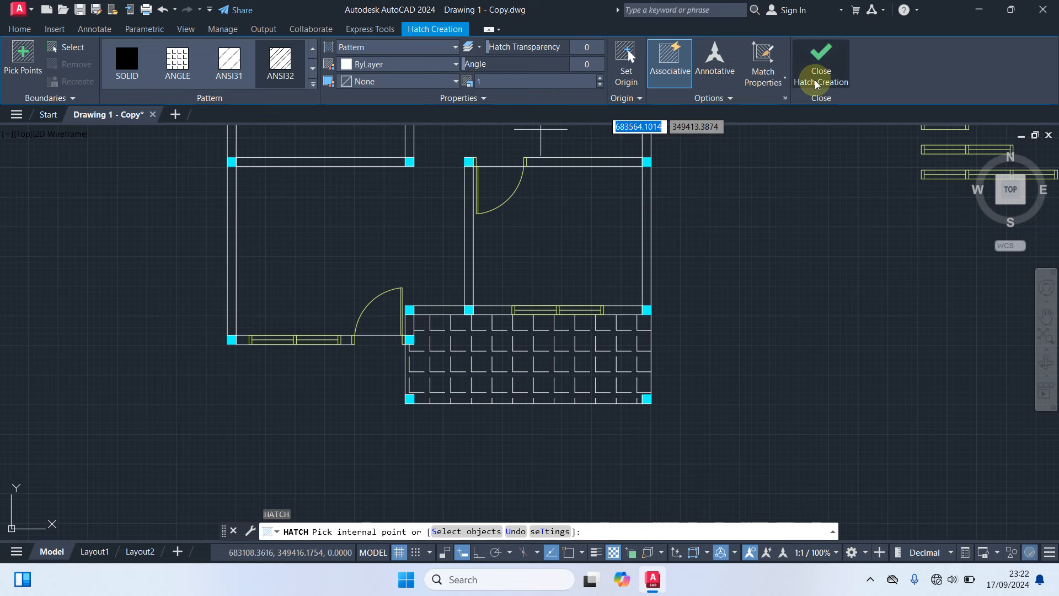
Hatch the wall segments along the porch's upper edge and the short wall at its upper-left corner with ANSI32.
{"action": "mouse_move", "coordinate": [556, 269]}
{"action": "middle_mouse_down"}
{"action": "mouse_move", "coordinate": [569, 364]}
{"action": "mouse_move", "coordinate": [559, 407]}
{"action": "middle_mouse_up"}
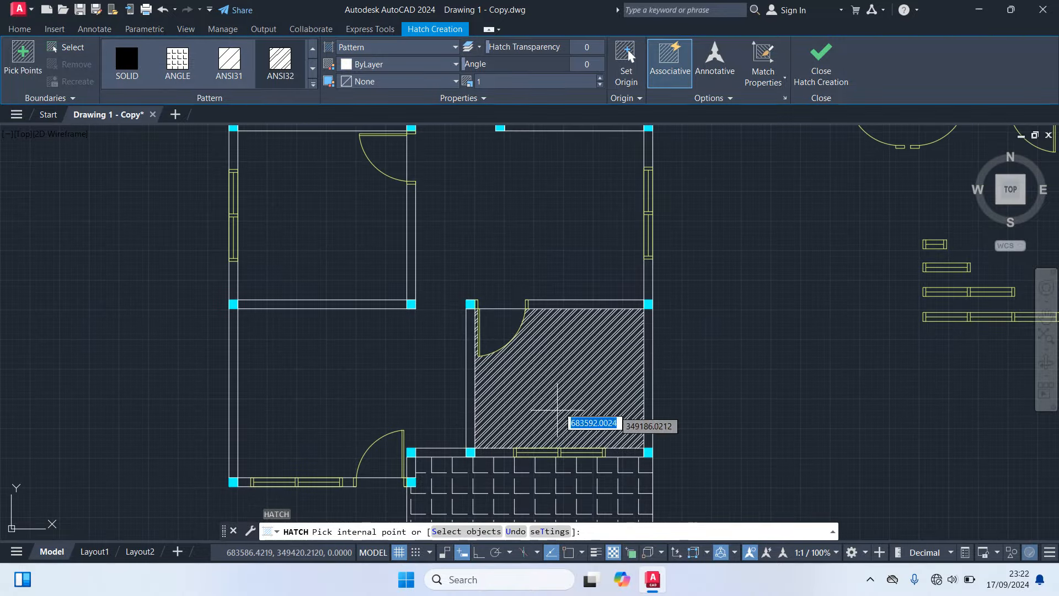
{"action": "scroll", "coordinate": [717, 317], "scroll_direction": "down", "scroll_amount": 3}
{"action": "scroll", "coordinate": [723, 314], "scroll_direction": "up", "scroll_amount": 3}
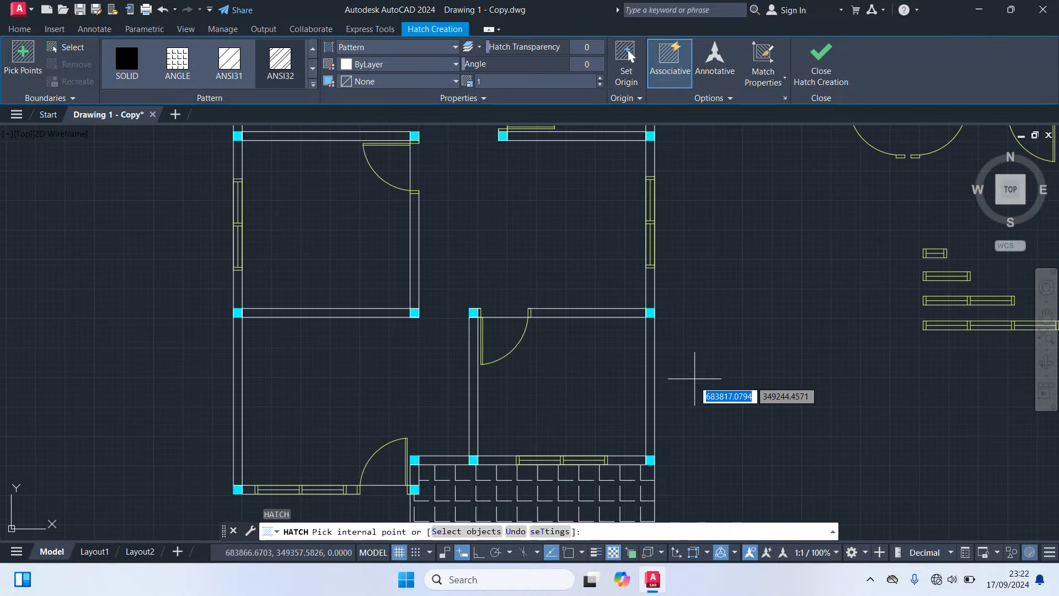
{"action": "middle_click_drag", "start_coordinate": [708, 419], "coordinate": [747, 295]}
{"action": "scroll", "coordinate": [745, 303], "scroll_direction": "up", "scroll_amount": 3}
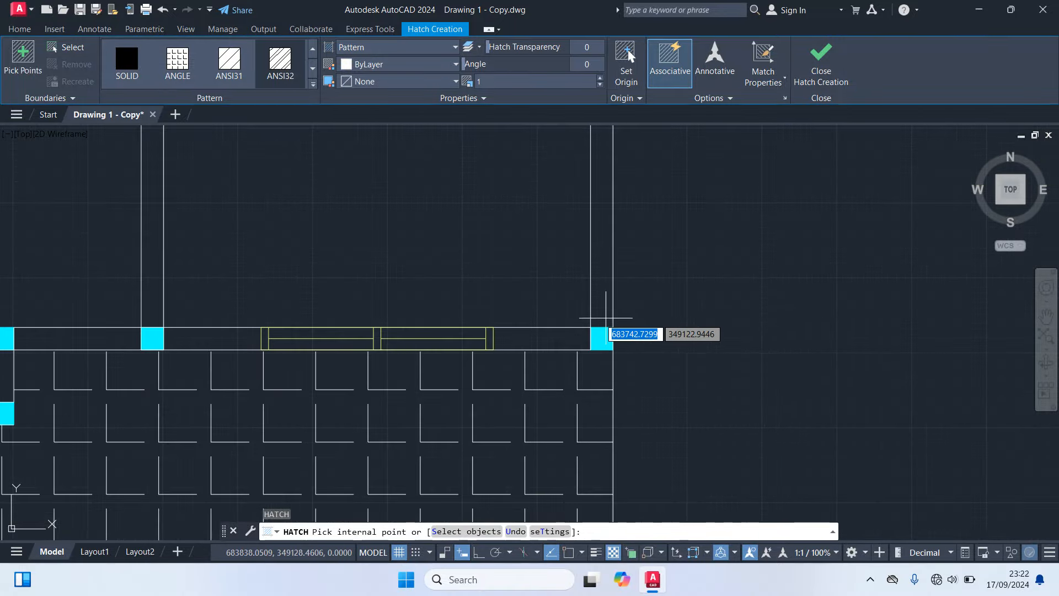
{"action": "left_click", "coordinate": [539, 338]}
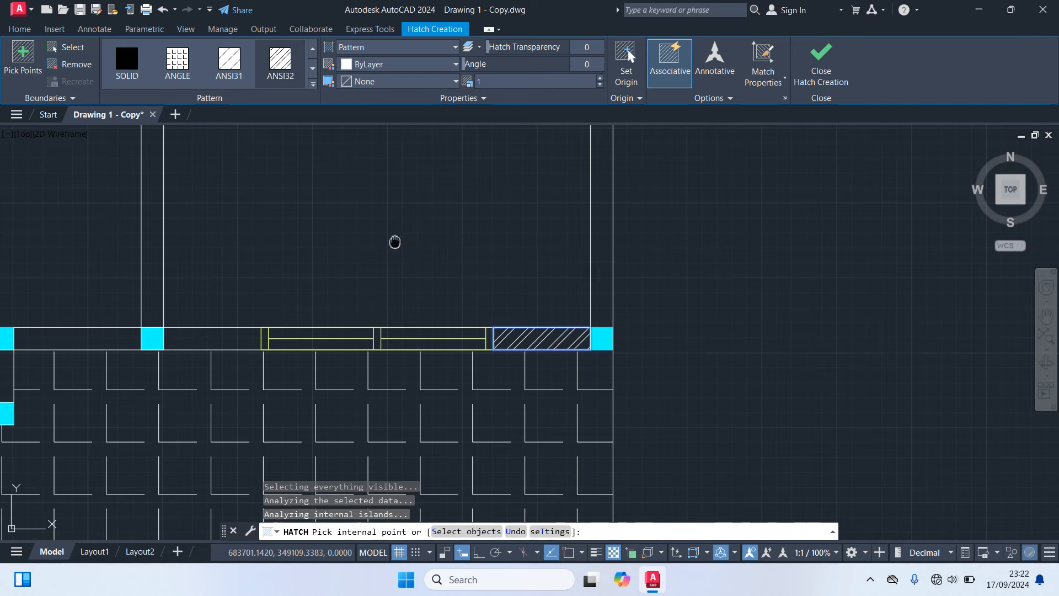
{"action": "middle_click_drag", "start_coordinate": [346, 278], "coordinate": [638, 265]}
{"action": "left_click", "coordinate": [504, 324]}
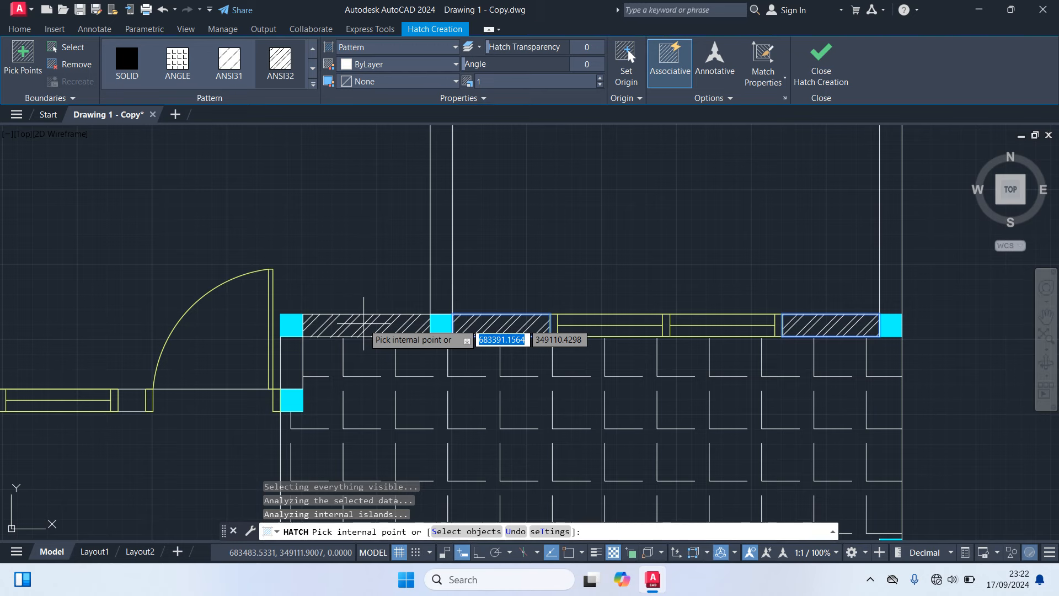
{"action": "left_click", "coordinate": [293, 358]}
Hatch the two short wall segments on either side of the front window to the left of the porch.
{"action": "middle_click_drag", "start_coordinate": [184, 444], "coordinate": [543, 400]}
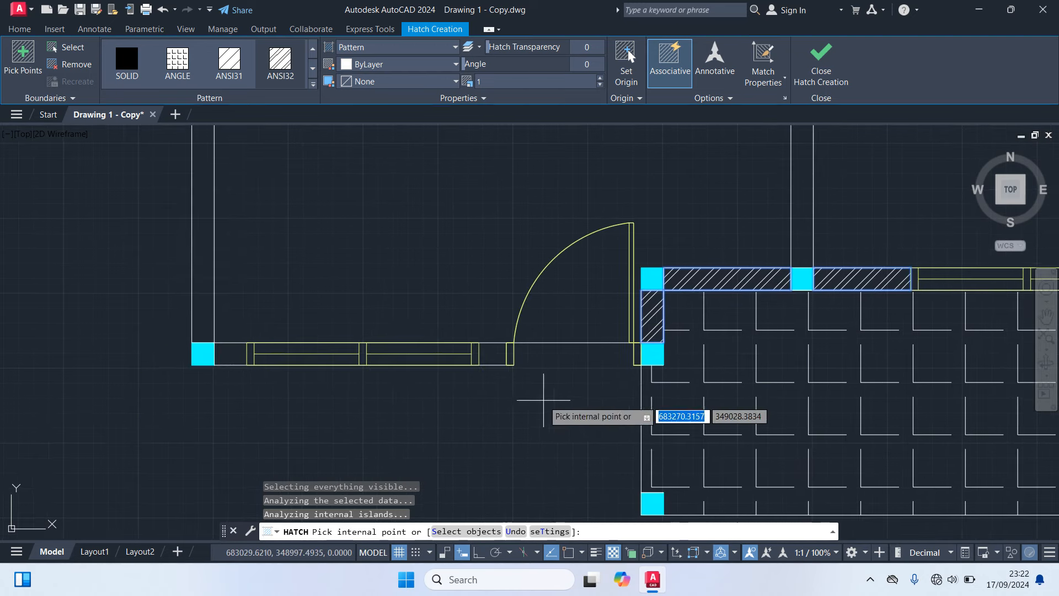
{"action": "scroll", "coordinate": [494, 378], "scroll_direction": "up", "scroll_amount": 2}
{"action": "left_click", "coordinate": [490, 341]}
{"action": "left_click", "coordinate": [73, 339]}
Hatch the side, dividing and upper walls of the two front rooms, plus the outer wall stubs up to the middle windows.
{"action": "scroll", "coordinate": [106, 423], "scroll_direction": "down", "scroll_amount": 2}
{"action": "scroll", "coordinate": [193, 293], "scroll_direction": "down", "scroll_amount": 2}
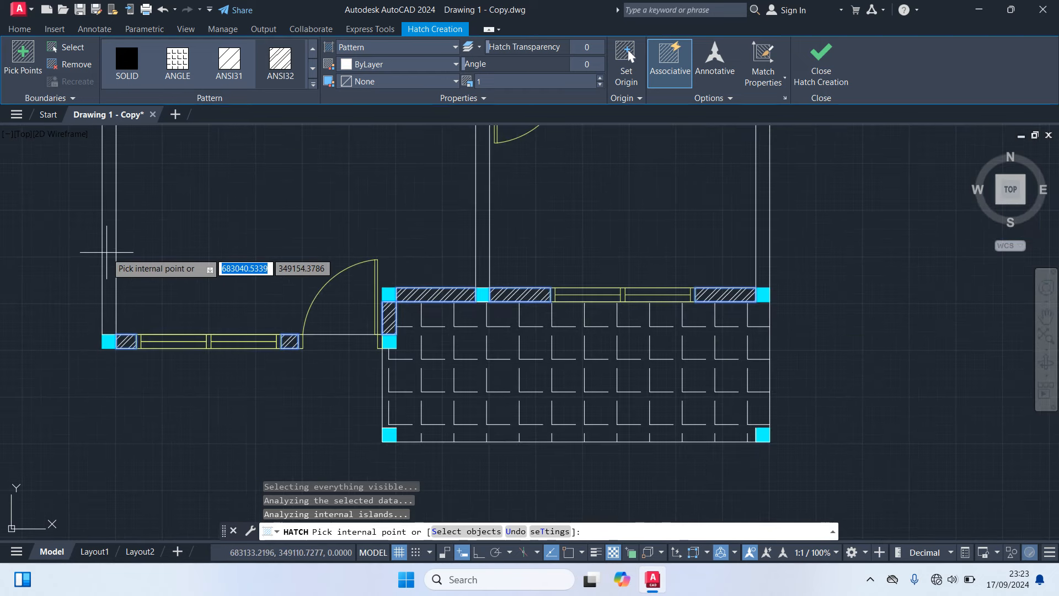
{"action": "scroll", "coordinate": [138, 298], "scroll_direction": "down", "scroll_amount": 2}
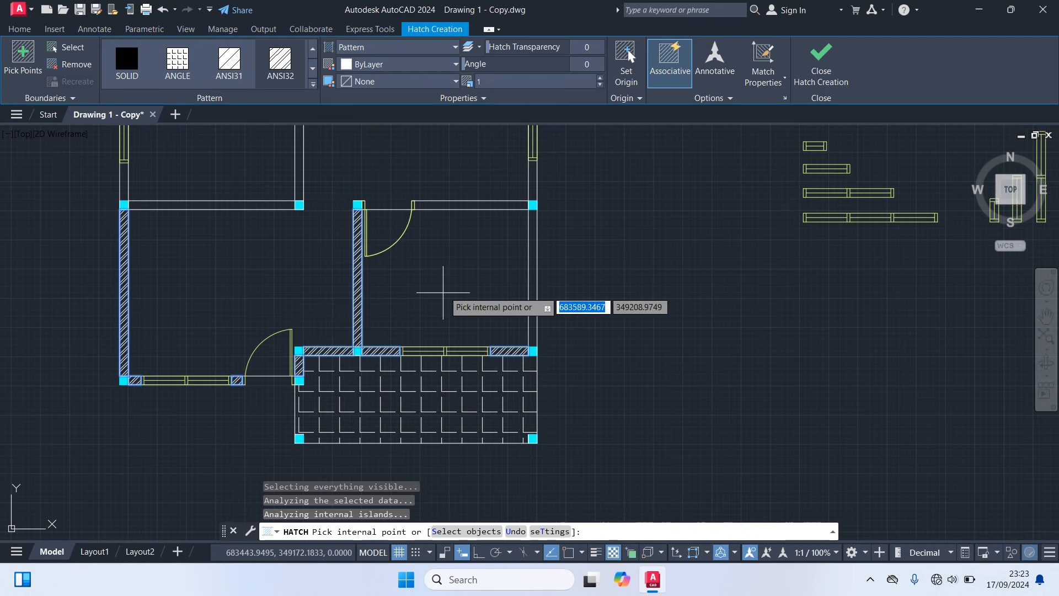
{"action": "left_click", "coordinate": [456, 217]}
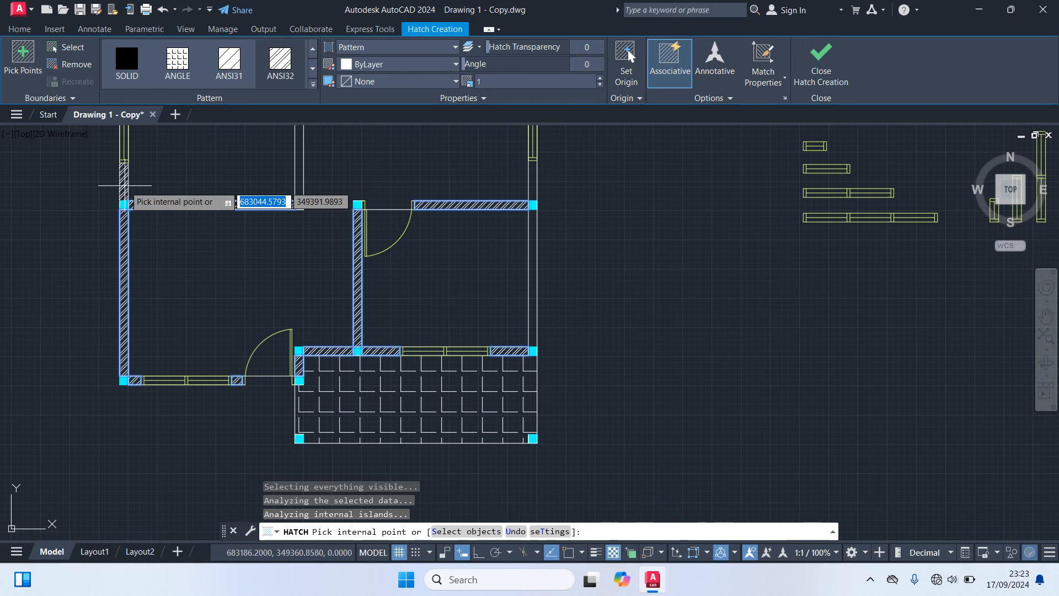
{"action": "left_click", "coordinate": [124, 185]}
{"action": "left_click", "coordinate": [533, 185]}
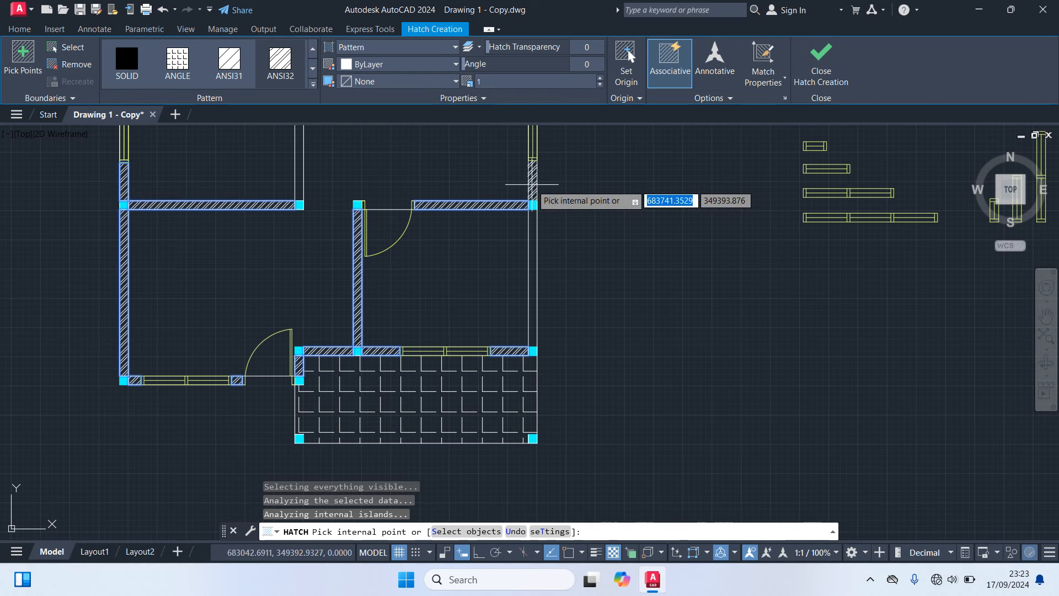
{"action": "left_click", "coordinate": [532, 184]}
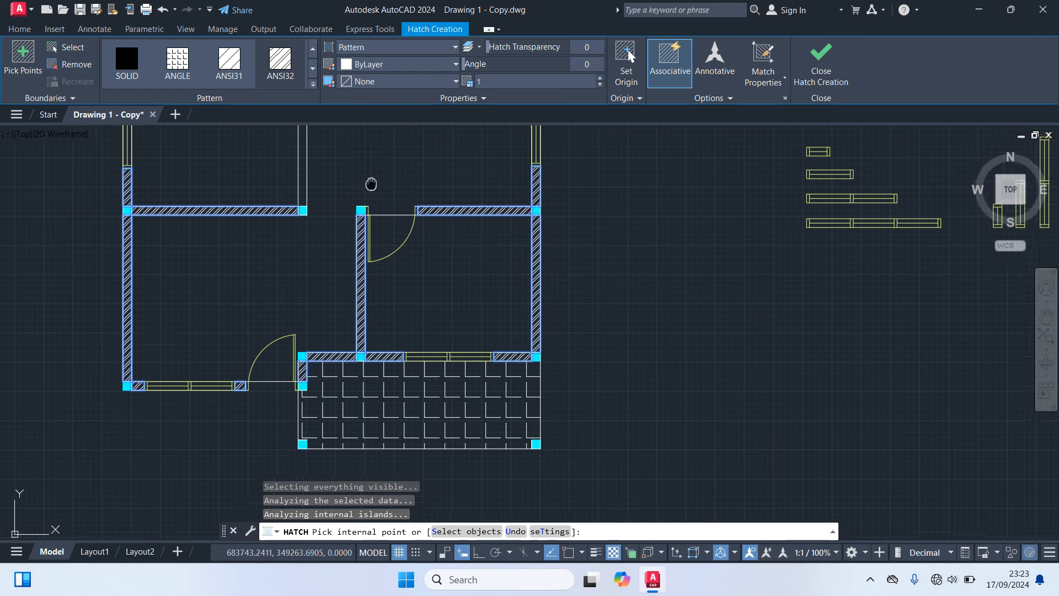
Hatch the middle-left room's inner wall, both cross walls above the middle rooms and the left outer wall above the window.
{"action": "middle_click_drag", "start_coordinate": [371, 182], "coordinate": [354, 315]}
{"action": "left_click", "coordinate": [308, 288]}
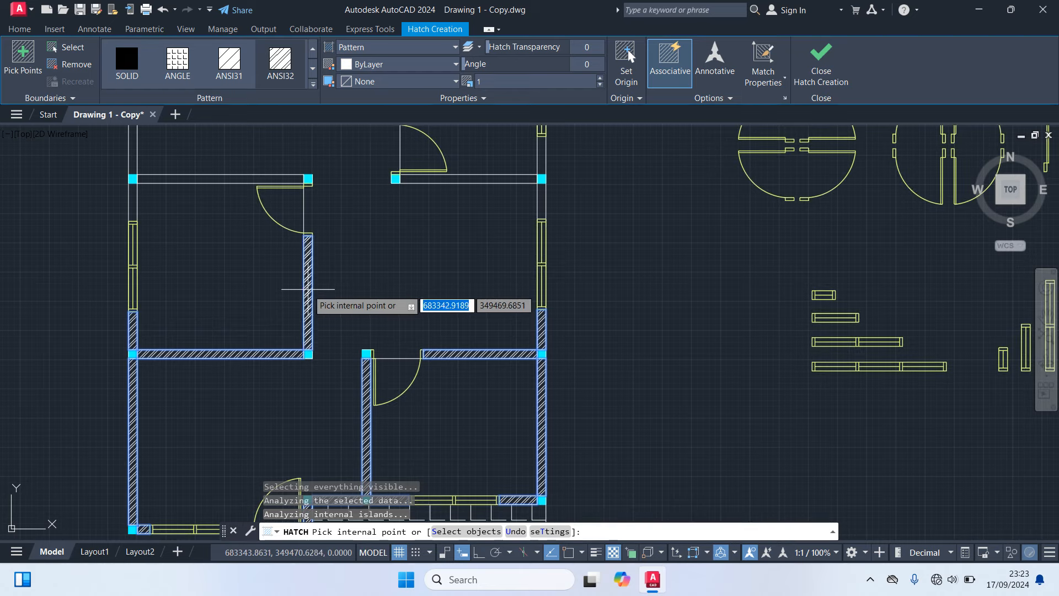
{"action": "left_click", "coordinate": [448, 177]}
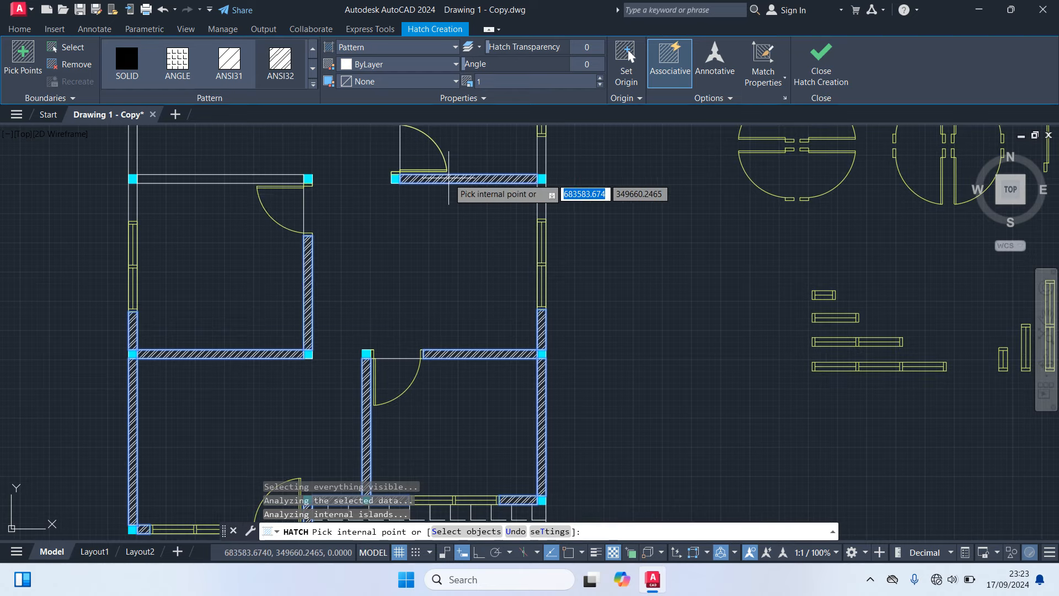
{"action": "left_click", "coordinate": [188, 179]}
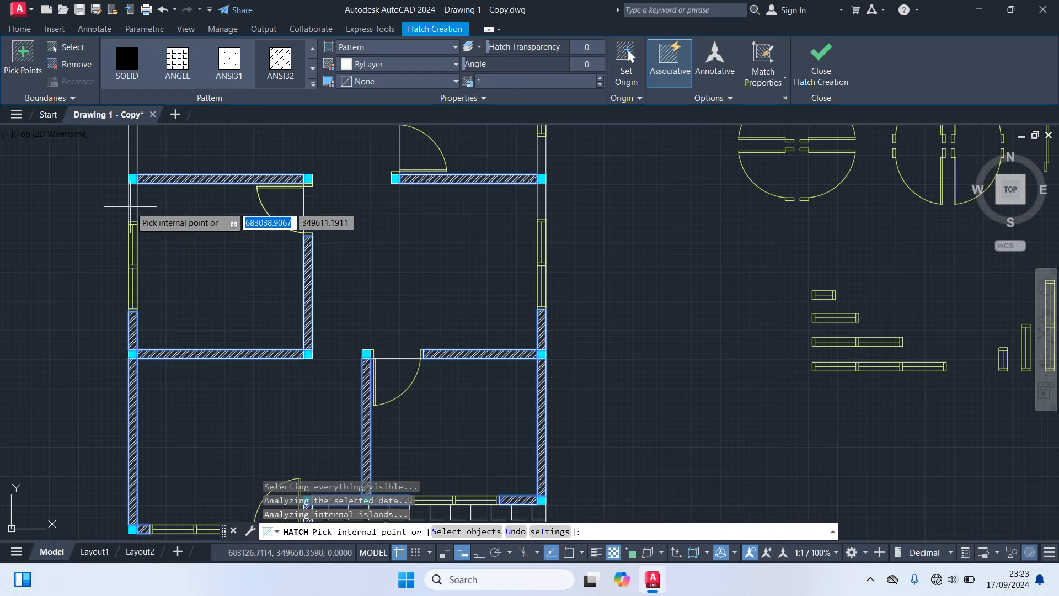
{"action": "left_click", "coordinate": [130, 206]}
Hatch the upper-left outer wall and the lower and side walls of the small room at the rear.
{"action": "middle_click_drag", "start_coordinate": [95, 217], "coordinate": [105, 330]}
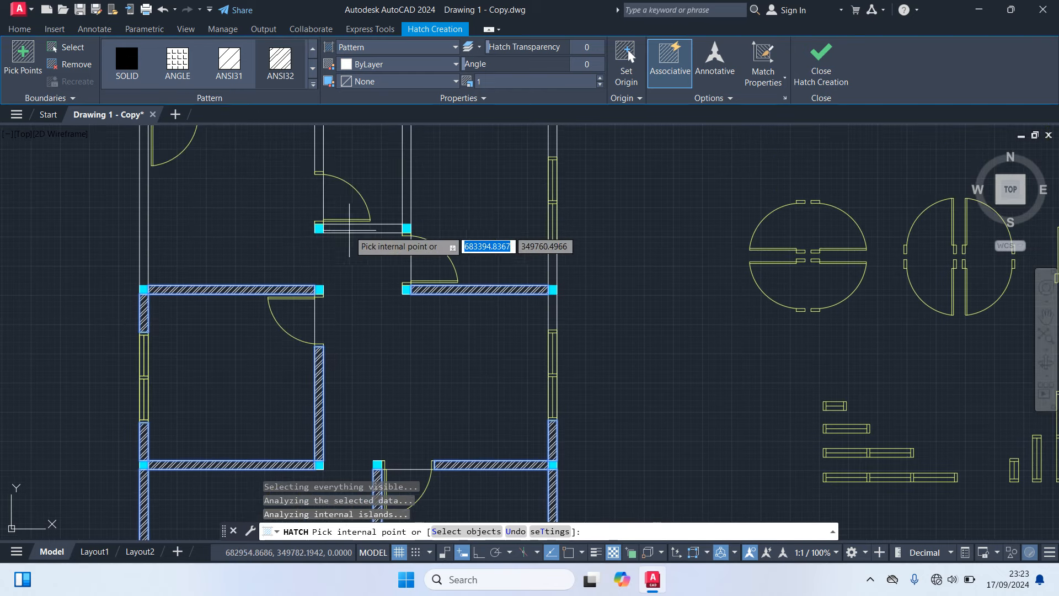
{"action": "scroll", "coordinate": [353, 287], "scroll_direction": "down", "scroll_amount": 2}
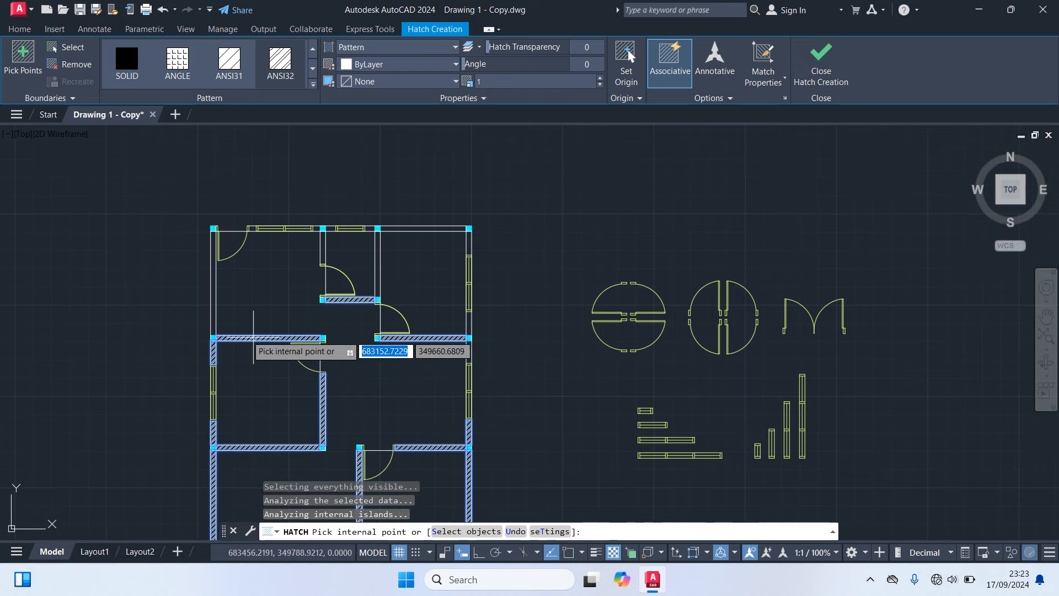
{"action": "left_click", "coordinate": [213, 298]}
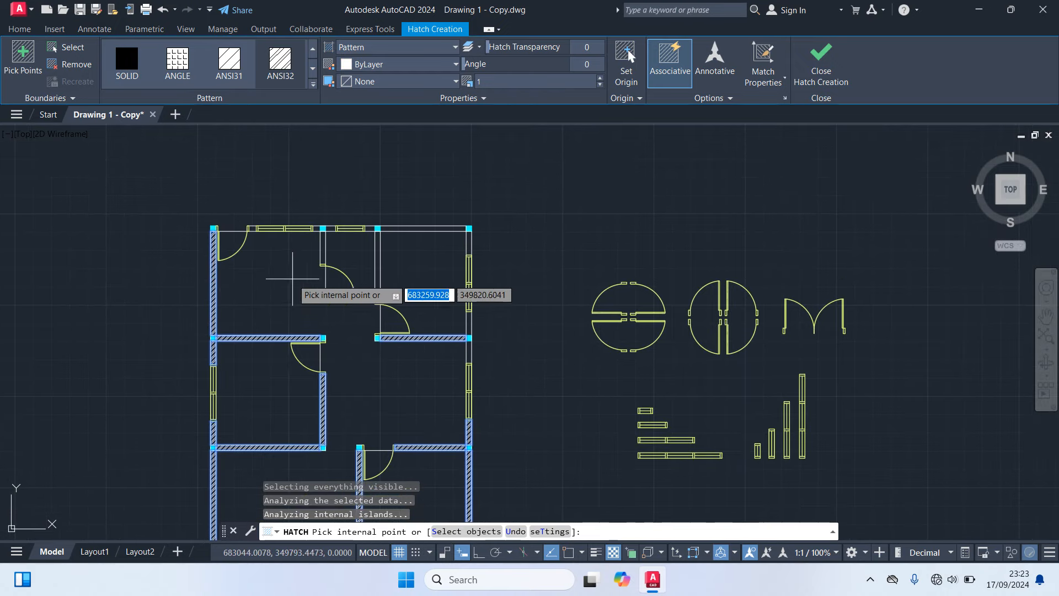
{"action": "scroll", "coordinate": [315, 254], "scroll_direction": "up", "scroll_amount": 2}
{"action": "left_click", "coordinate": [325, 251]}
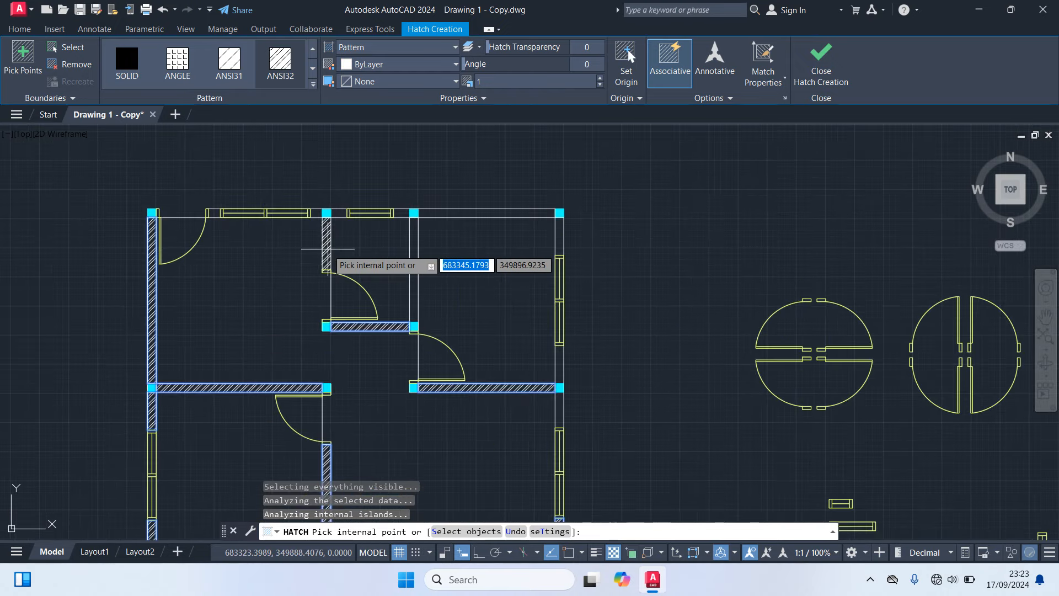
{"action": "left_click", "coordinate": [413, 293]}
{"action": "left_click", "coordinate": [411, 292]}
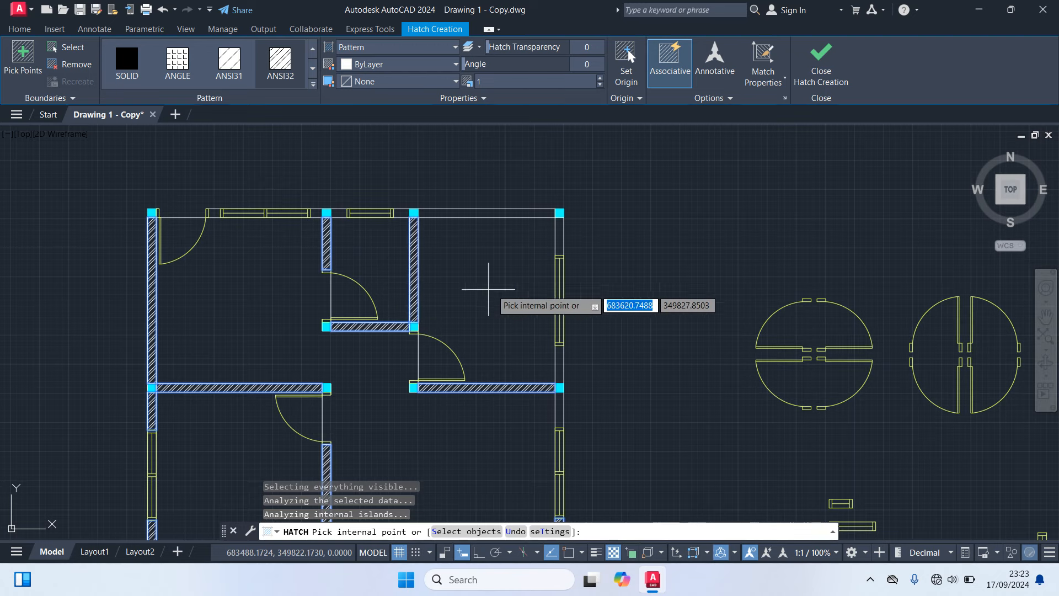
Hatch the remaining right outer wall segments and all rear wall segments between the windows and columns, and finish the wall hatch.
{"action": "left_click", "coordinate": [559, 415]}
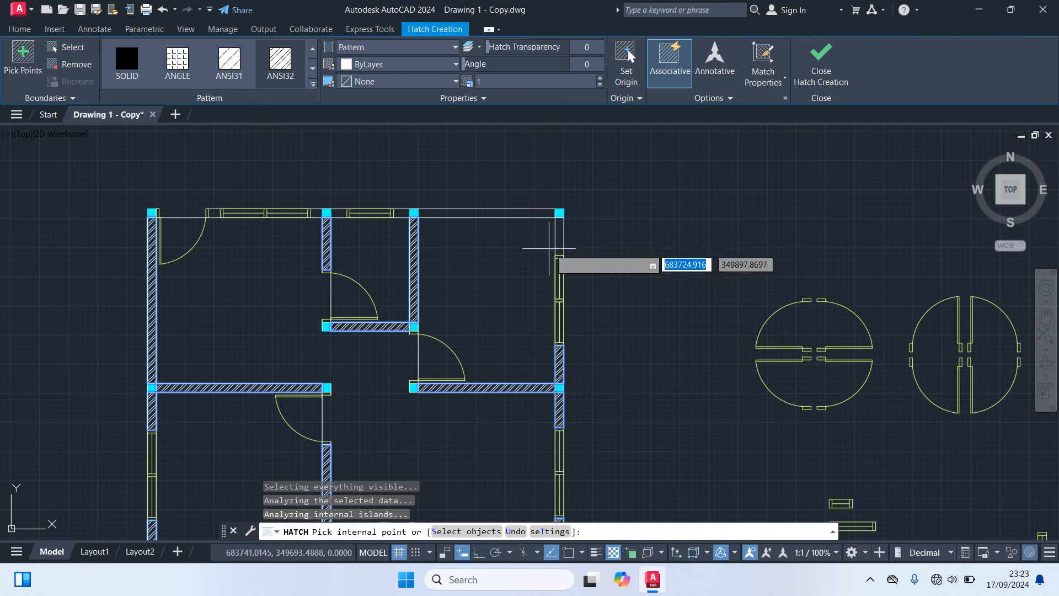
{"action": "left_click", "coordinate": [559, 248]}
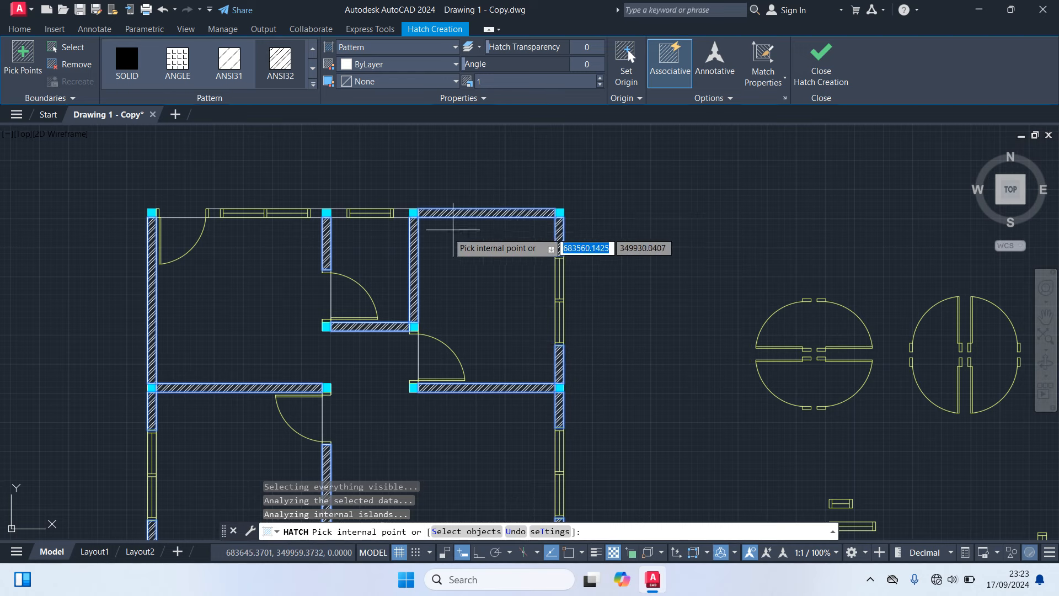
{"action": "left_click", "coordinate": [400, 212]}
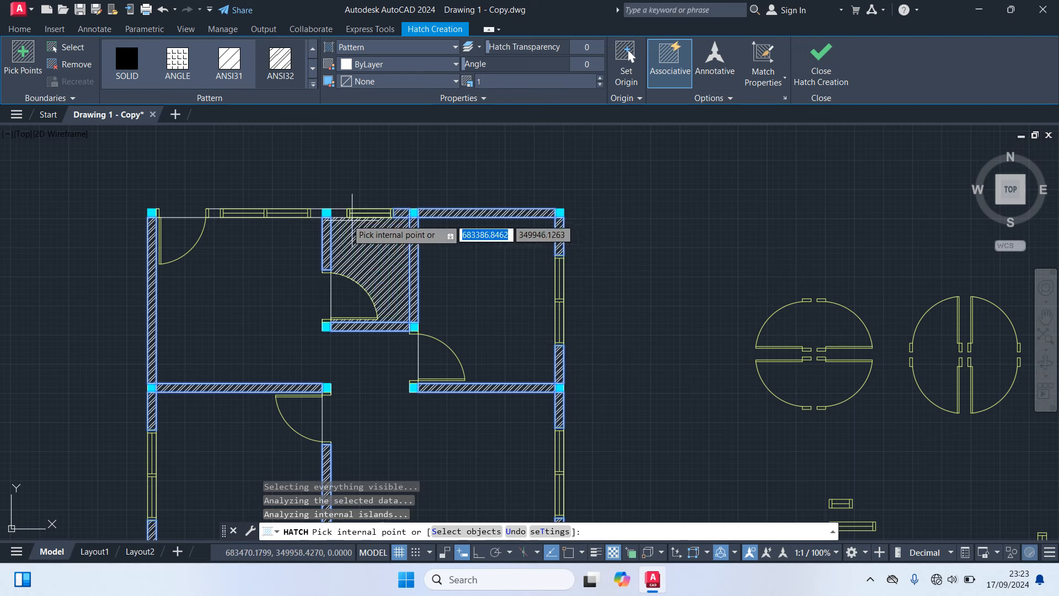
{"action": "left_click", "coordinate": [338, 214]}
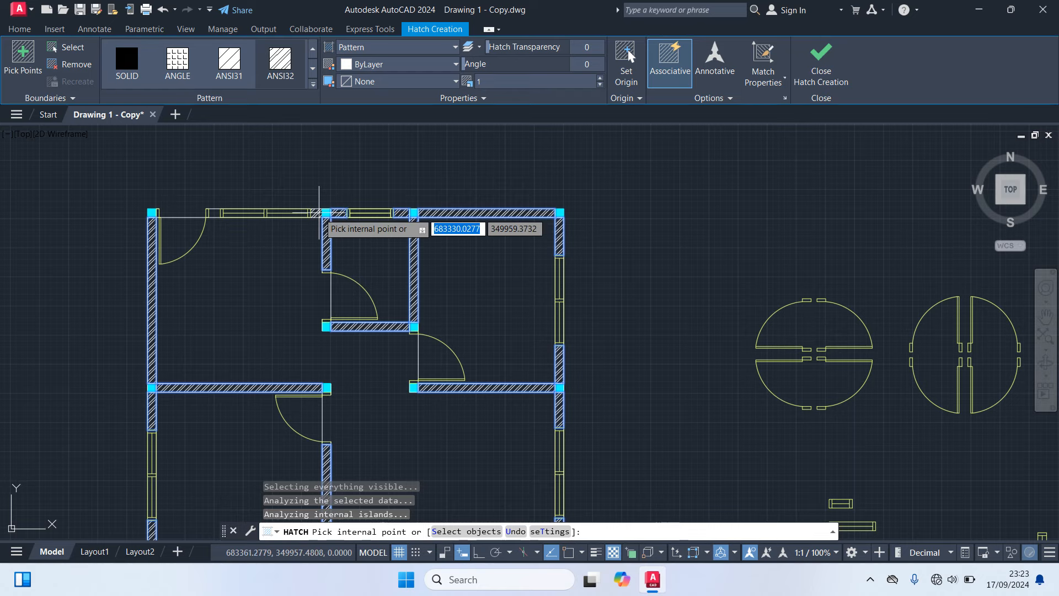
{"action": "left_click", "coordinate": [316, 213]}
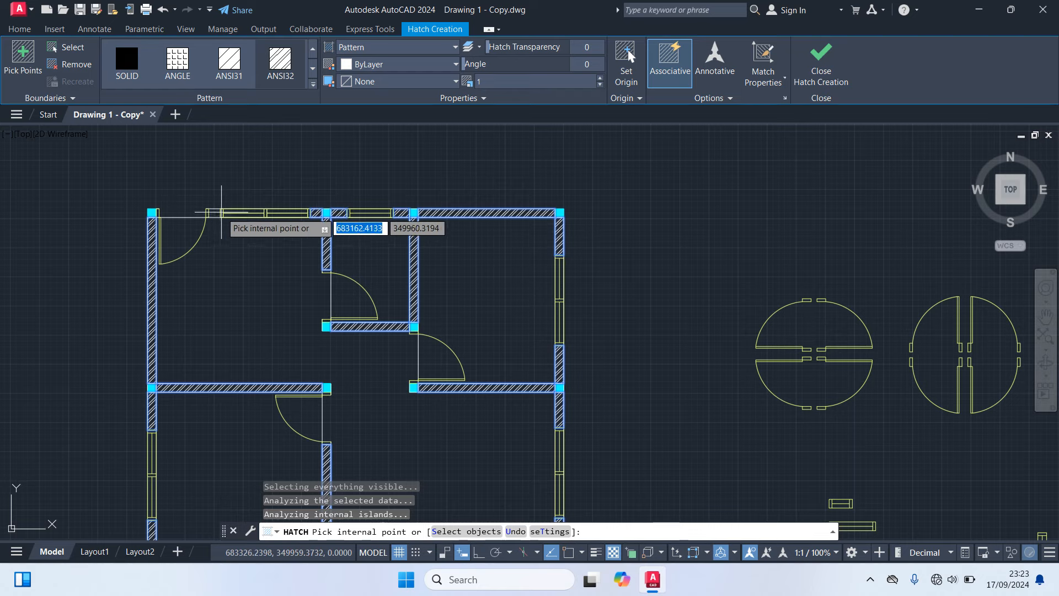
{"action": "left_click", "coordinate": [215, 214]}
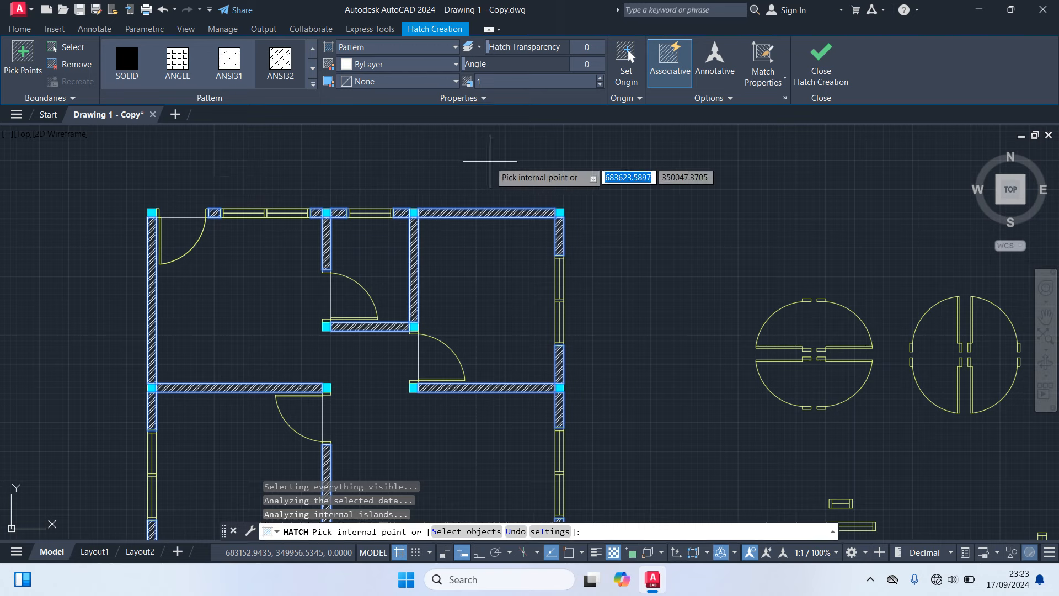
{"action": "scroll", "coordinate": [594, 236], "scroll_direction": "down", "scroll_amount": 2}
{"action": "middle_click_drag", "start_coordinate": [610, 284], "coordinate": [595, 189]}
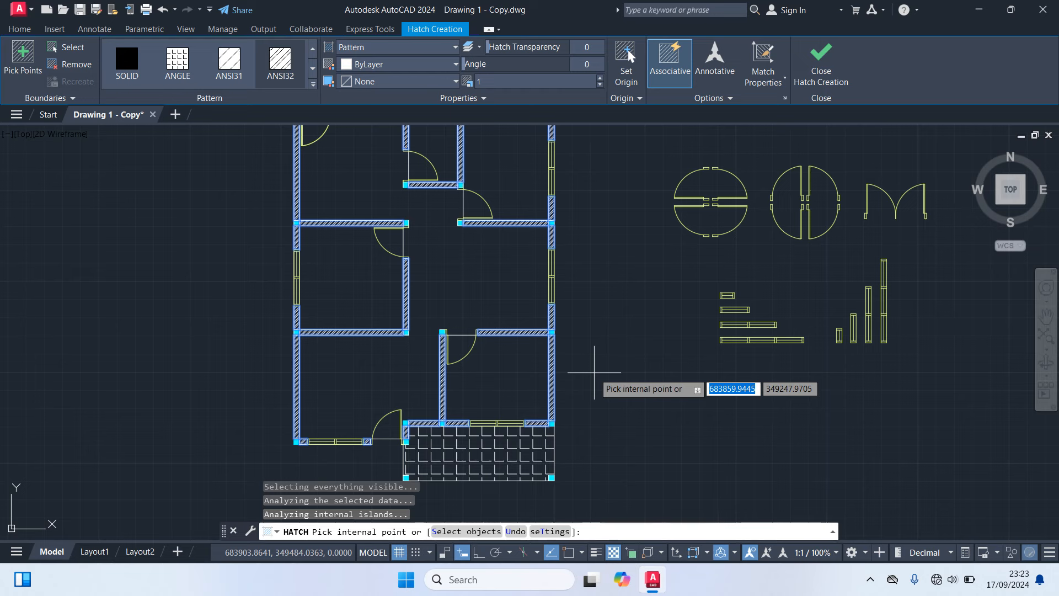
{"action": "key", "text": "Return"}
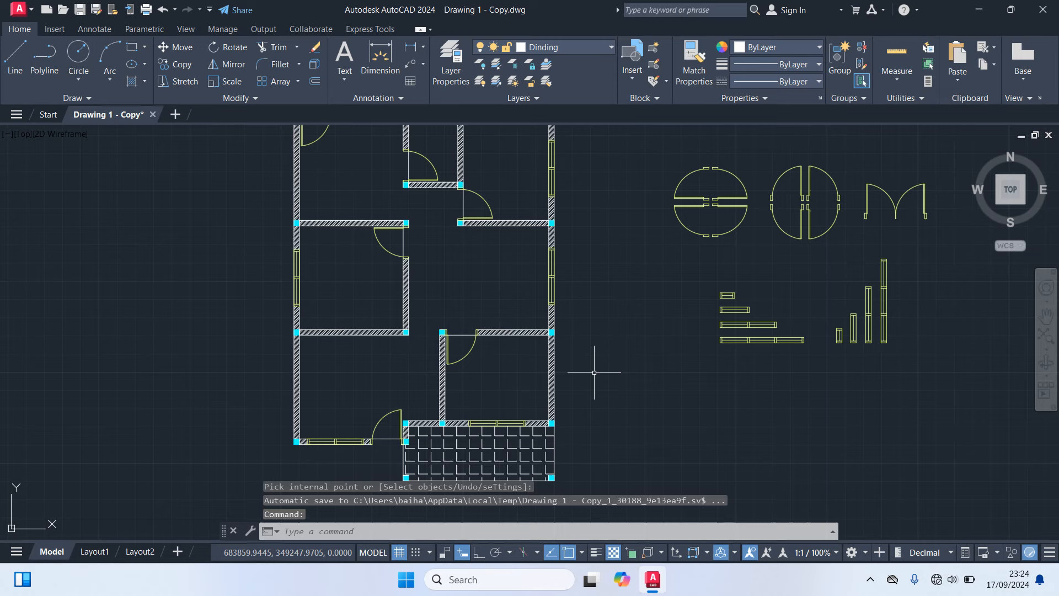
Add a centred multiline text "Teks" in the Skala 100 style inside the room above the porch.
{"action": "middle_click_drag", "start_coordinate": [594, 373], "coordinate": [730, 463]}
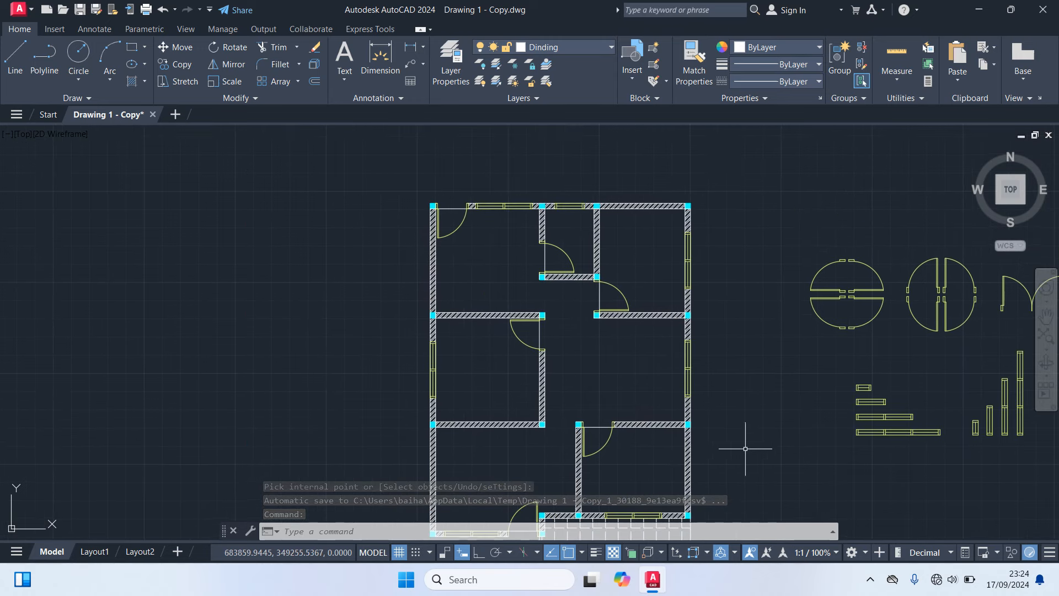
{"action": "type", "text": "t"}
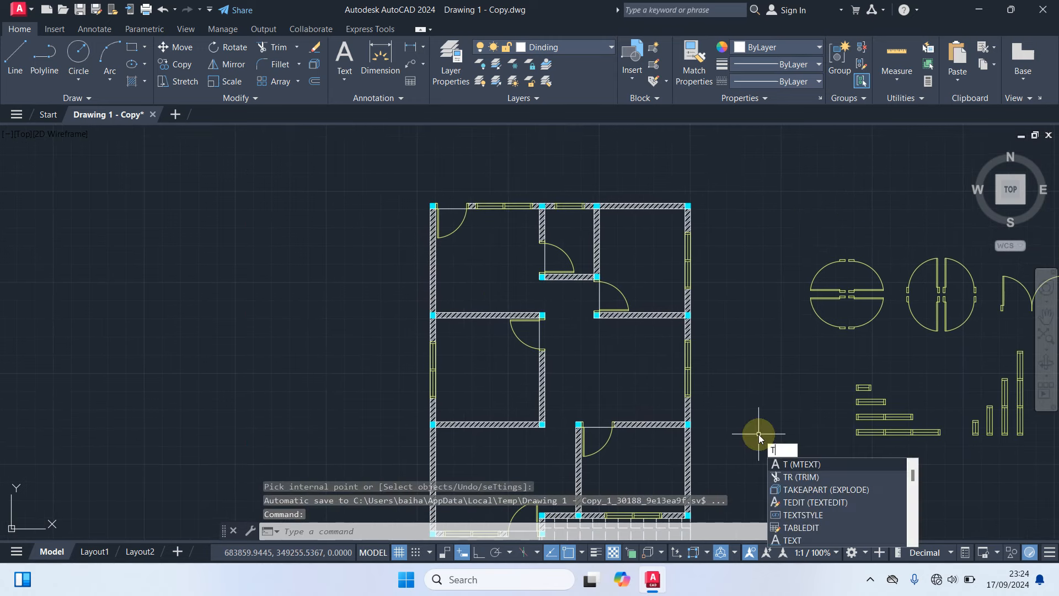
{"action": "key", "text": "Return"}
{"action": "middle_click_drag", "start_coordinate": [800, 427], "coordinate": [750, 264]}
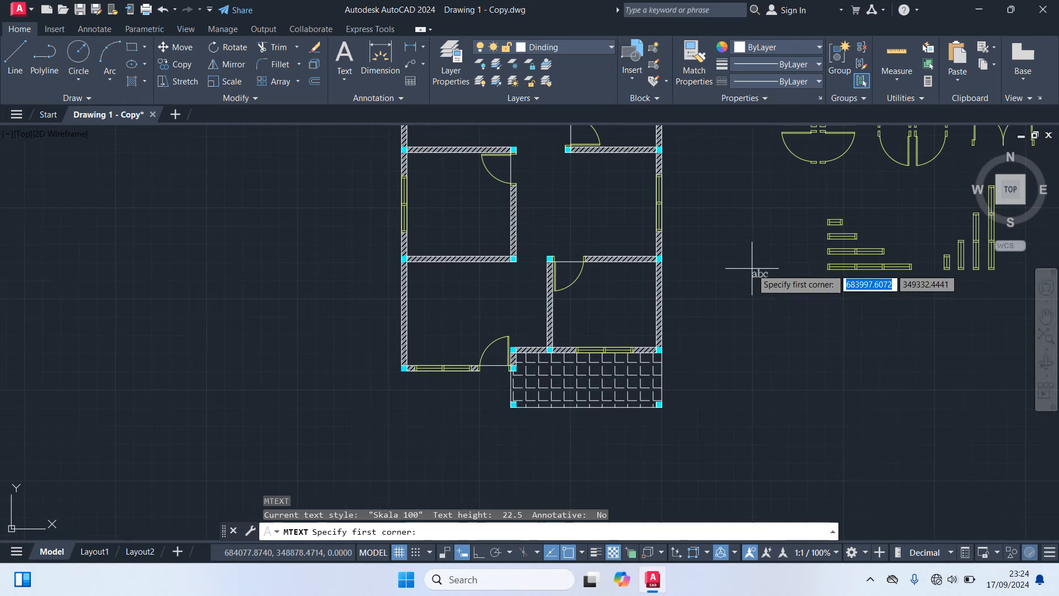
{"action": "scroll", "coordinate": [701, 311], "scroll_direction": "up", "scroll_amount": 2}
{"action": "scroll", "coordinate": [665, 328], "scroll_direction": "up", "scroll_amount": 2}
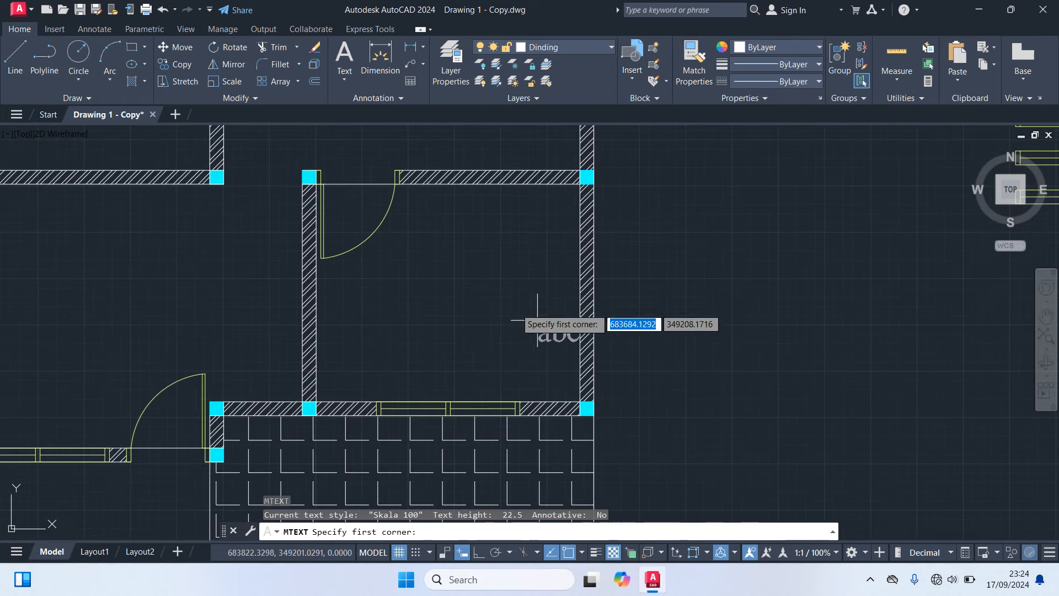
{"action": "left_click", "coordinate": [415, 274]}
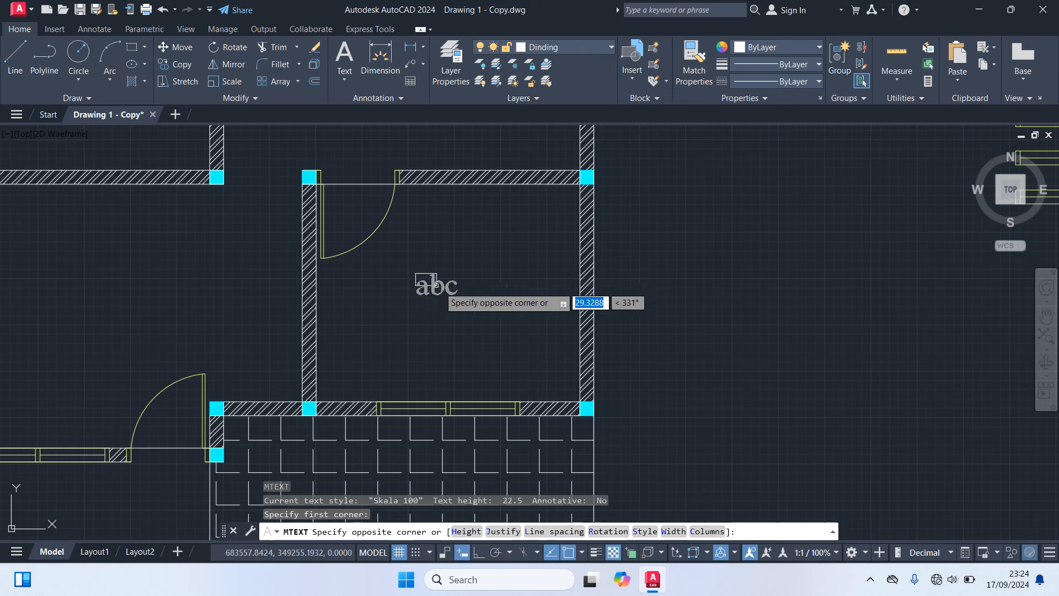
{"action": "left_click", "coordinate": [522, 305]}
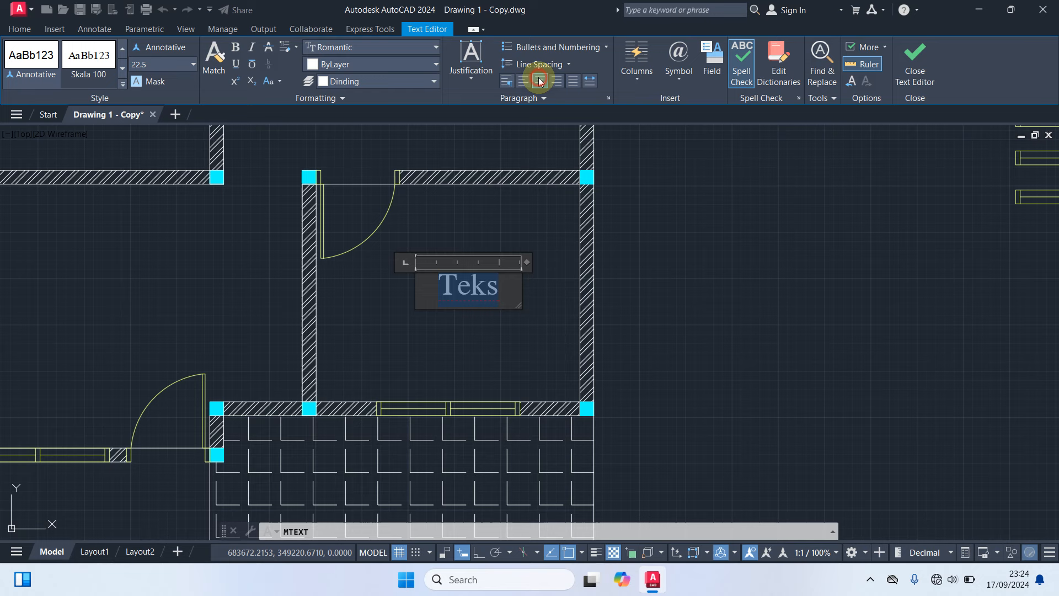
{"action": "left_click", "coordinate": [531, 325]}
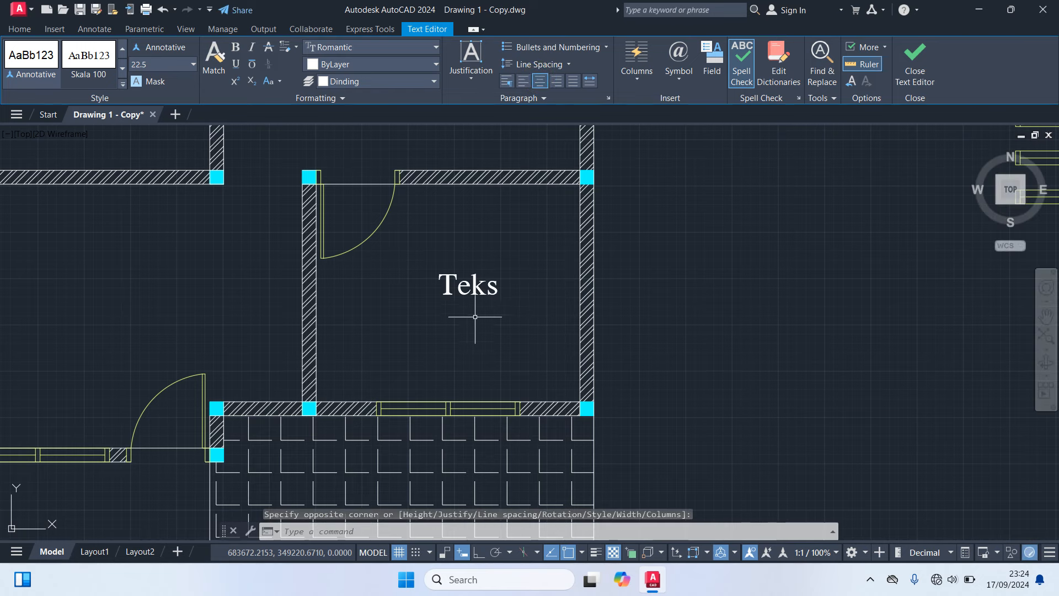
Copy the "Teks" label from the room above the porch, using its bottom grip as base point, onto the middle of the porch floor.
{"action": "left_click", "coordinate": [468, 288]}
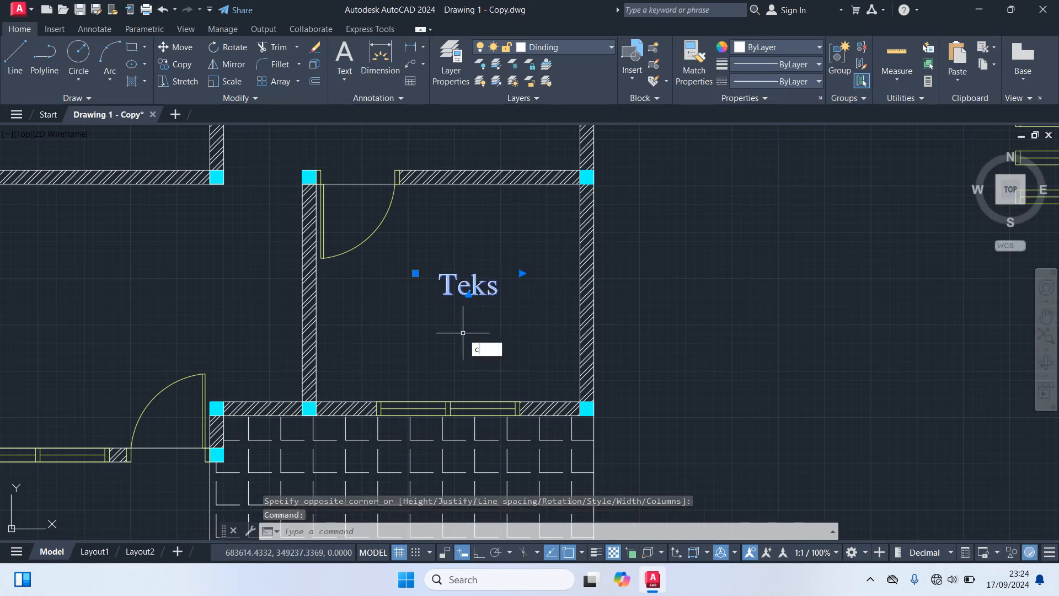
{"action": "type", "text": "co"}
{"action": "key", "text": "Return"}
{"action": "left_click", "coordinate": [468, 296]}
{"action": "scroll", "coordinate": [508, 407], "scroll_direction": "down", "scroll_amount": 3}
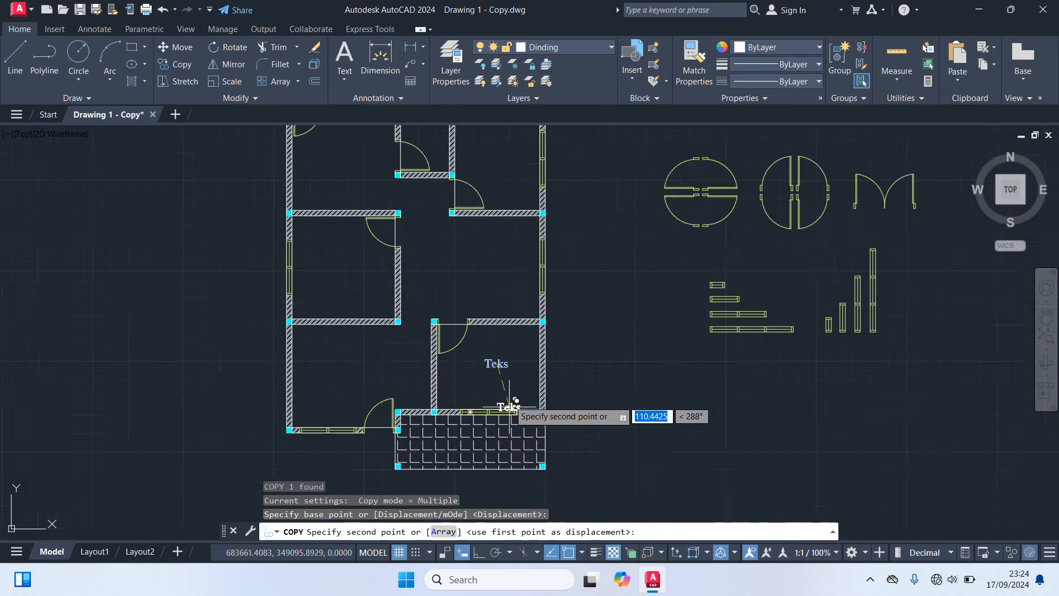
{"action": "scroll", "coordinate": [509, 386], "scroll_direction": "up", "scroll_amount": 3}
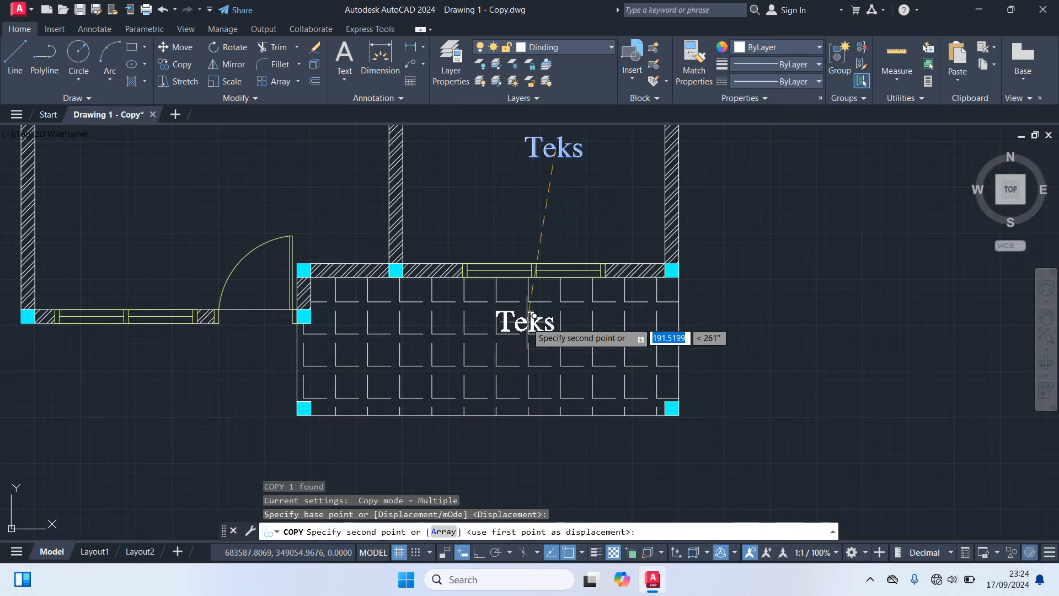
{"action": "left_click", "coordinate": [488, 337]}
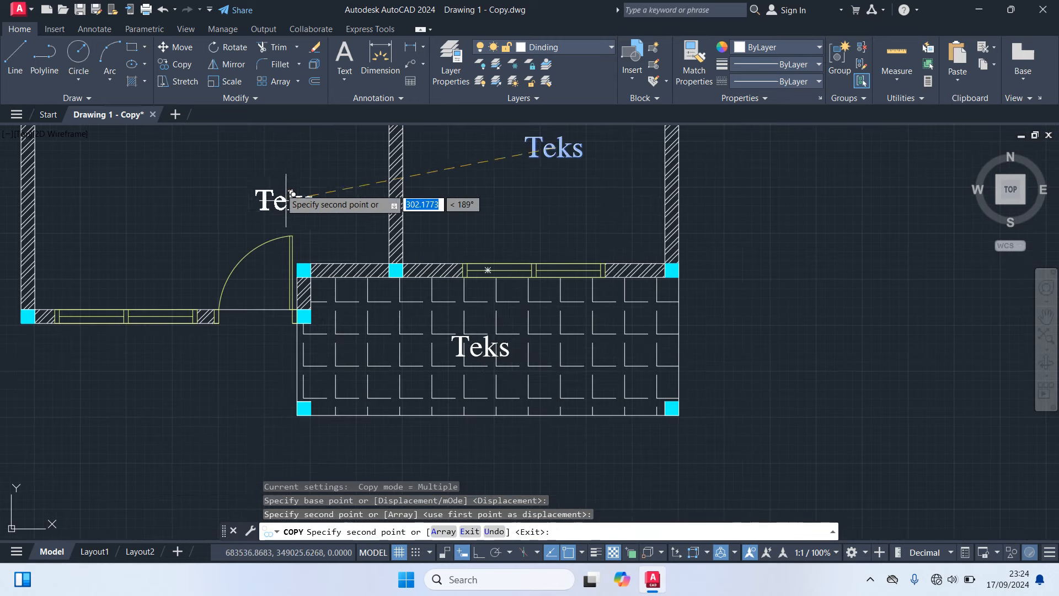
Place further copies of the "Teks" label in the front-left room, the middle-left room and the open middle-right room.
{"action": "middle_click_drag", "start_coordinate": [306, 221], "coordinate": [421, 362]}
{"action": "left_click", "coordinate": [338, 342]}
{"action": "mouse_move", "coordinate": [338, 342]}
{"action": "middle_mouse_down"}
{"action": "mouse_move", "coordinate": [394, 449]}
{"action": "mouse_move", "coordinate": [422, 538]}
{"action": "middle_mouse_up"}
{"action": "left_click", "coordinate": [376, 283]}
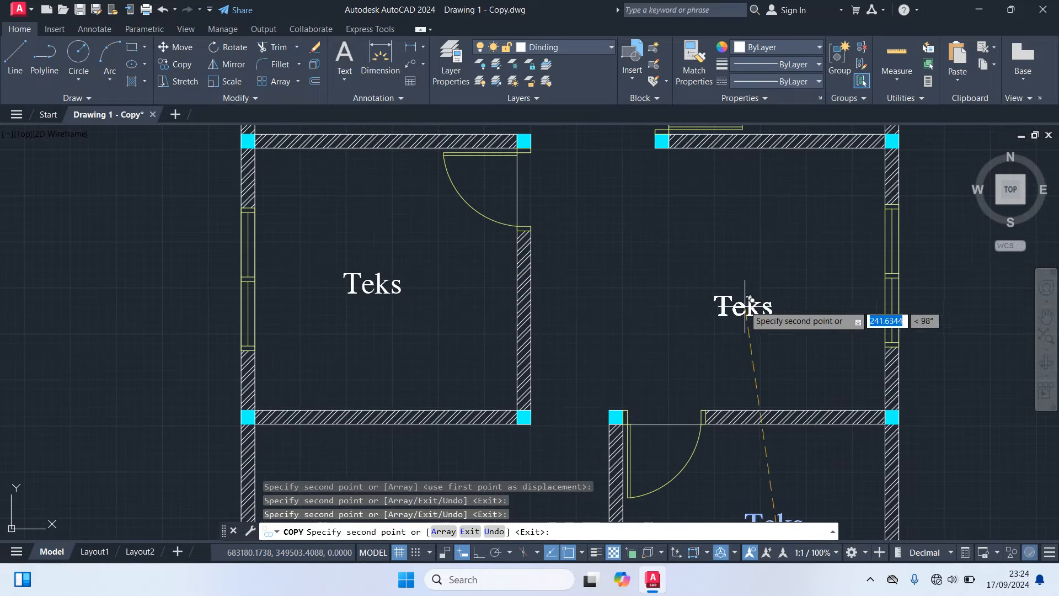
{"action": "scroll", "coordinate": [724, 272], "scroll_direction": "down", "scroll_amount": 2}
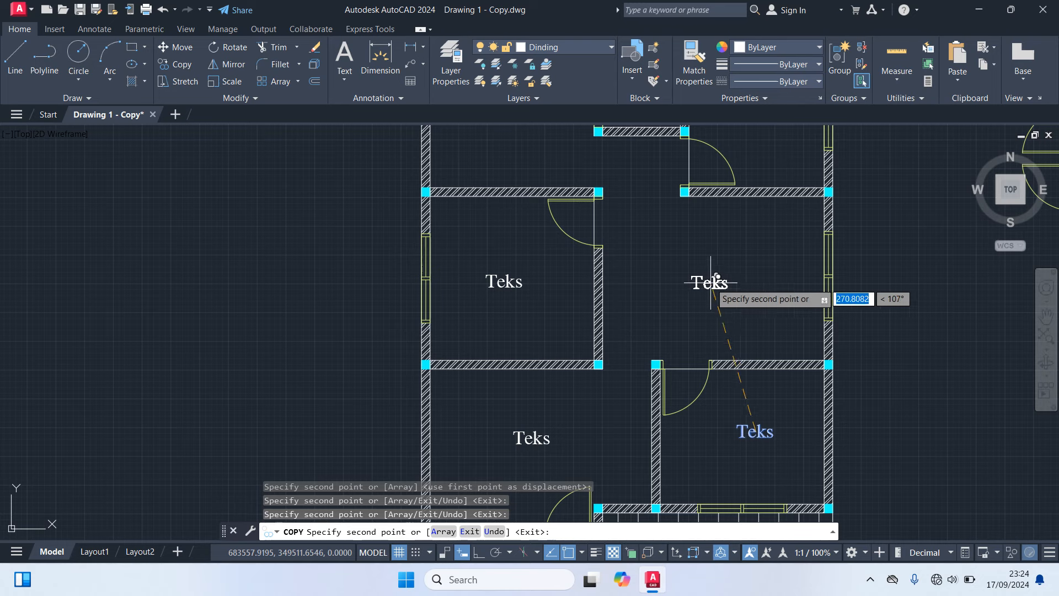
{"action": "left_click", "coordinate": [712, 277]}
Place copies of the "Teks" label in the rear-right, rear-left and small rear rooms, and finish copying.
{"action": "middle_click_drag", "start_coordinate": [797, 238], "coordinate": [724, 407]}
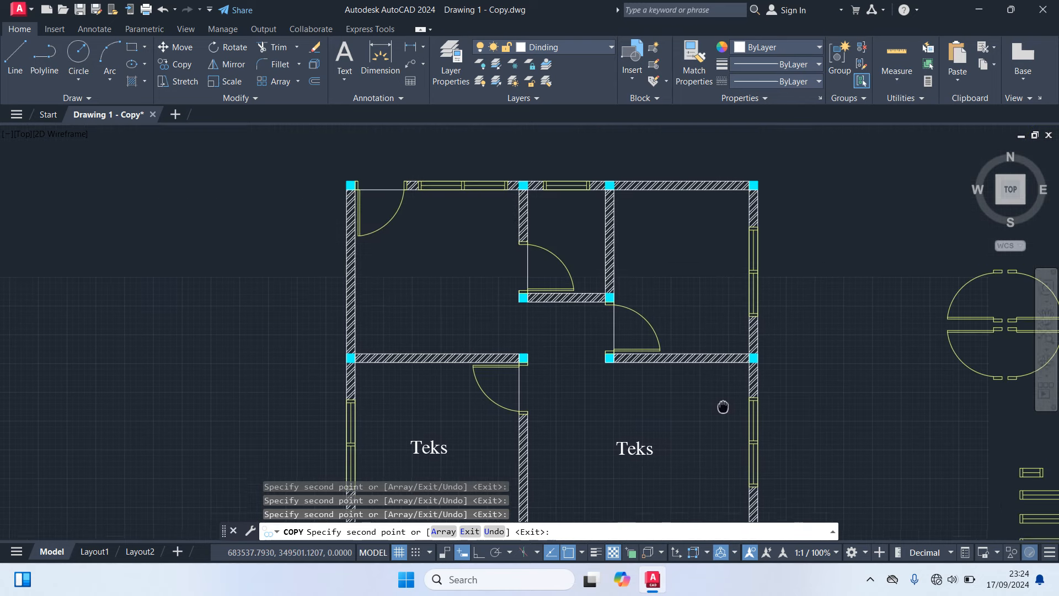
{"action": "left_click", "coordinate": [685, 264]}
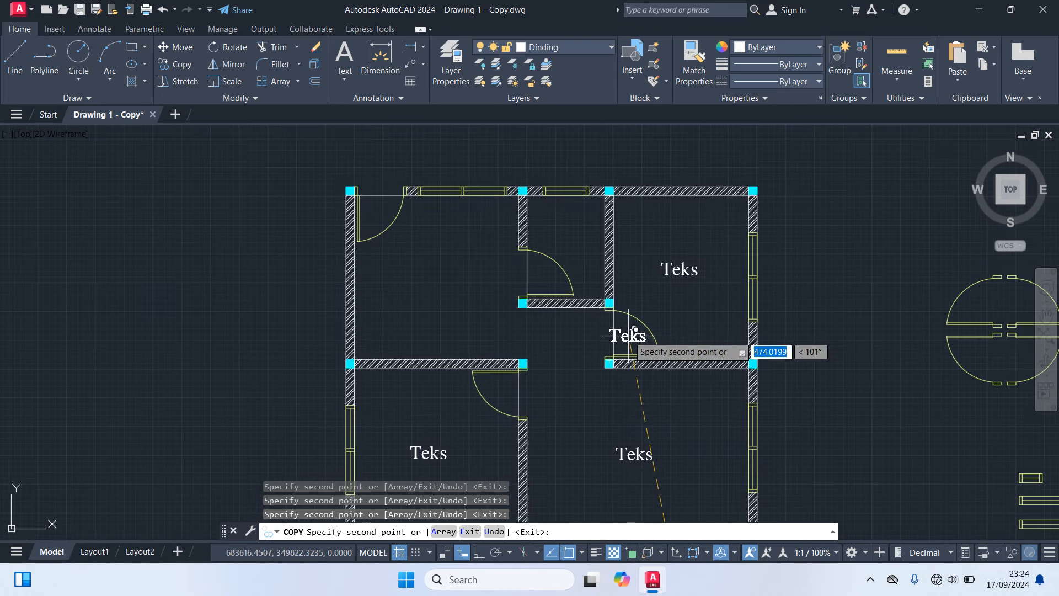
{"action": "left_click", "coordinate": [428, 286]}
{"action": "scroll", "coordinate": [568, 238], "scroll_direction": "up", "scroll_amount": 4}
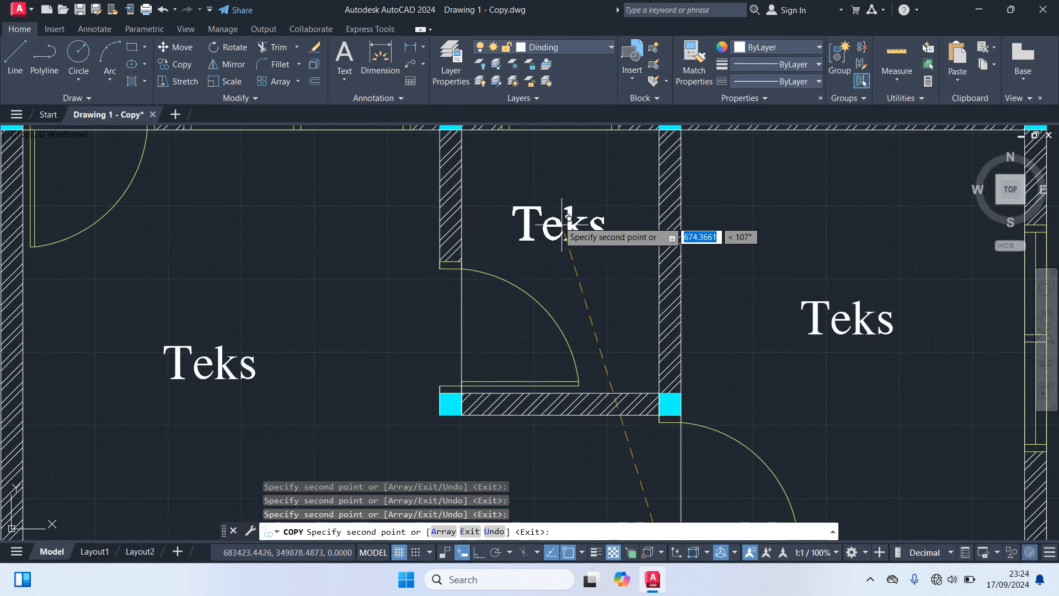
{"action": "left_click", "coordinate": [534, 195]}
{"action": "scroll", "coordinate": [569, 231], "scroll_direction": "down", "scroll_amount": 8}
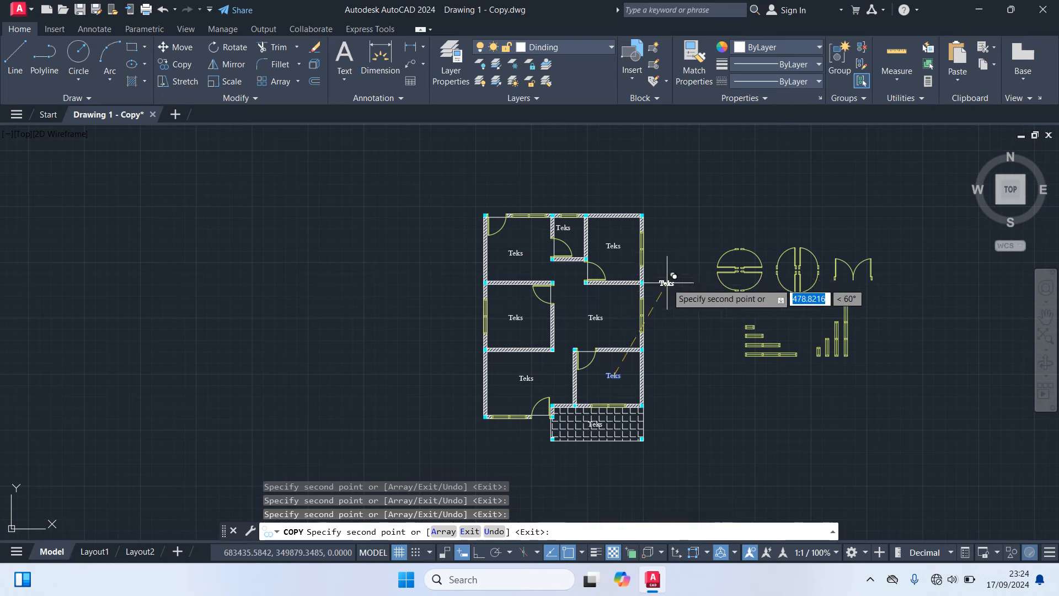
{"action": "key", "text": "Escape"}
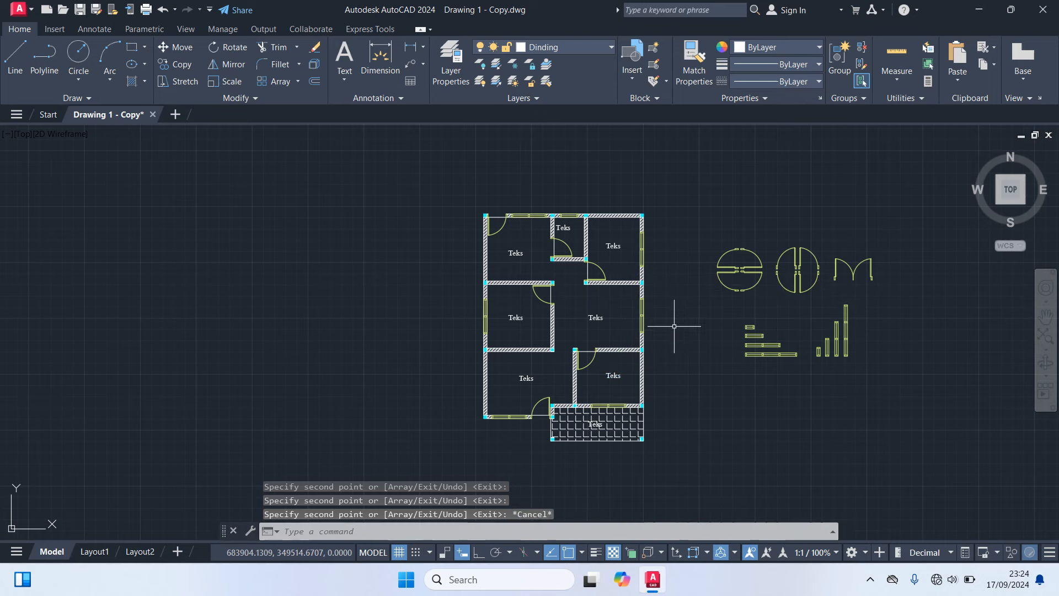
Use TEXTEDIT to change the porch label's text to "Teras".
{"action": "scroll", "coordinate": [676, 393], "scroll_direction": "up", "scroll_amount": 4}
{"action": "middle_click_drag", "start_coordinate": [676, 393], "coordinate": [751, 322]}
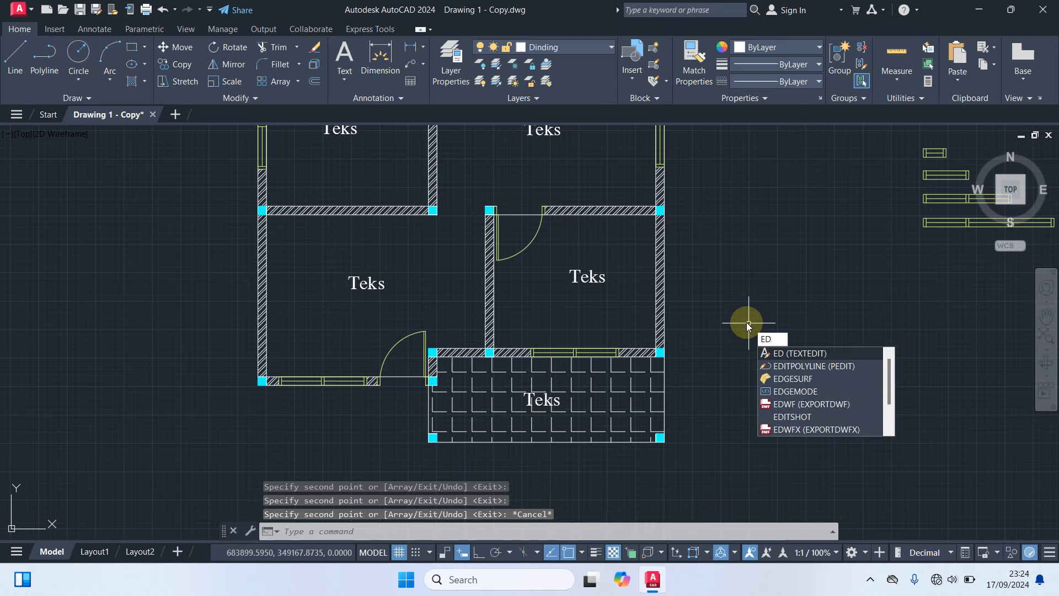
{"action": "key", "text": "Return"}
{"action": "scroll", "coordinate": [579, 386], "scroll_direction": "up", "scroll_amount": 5}
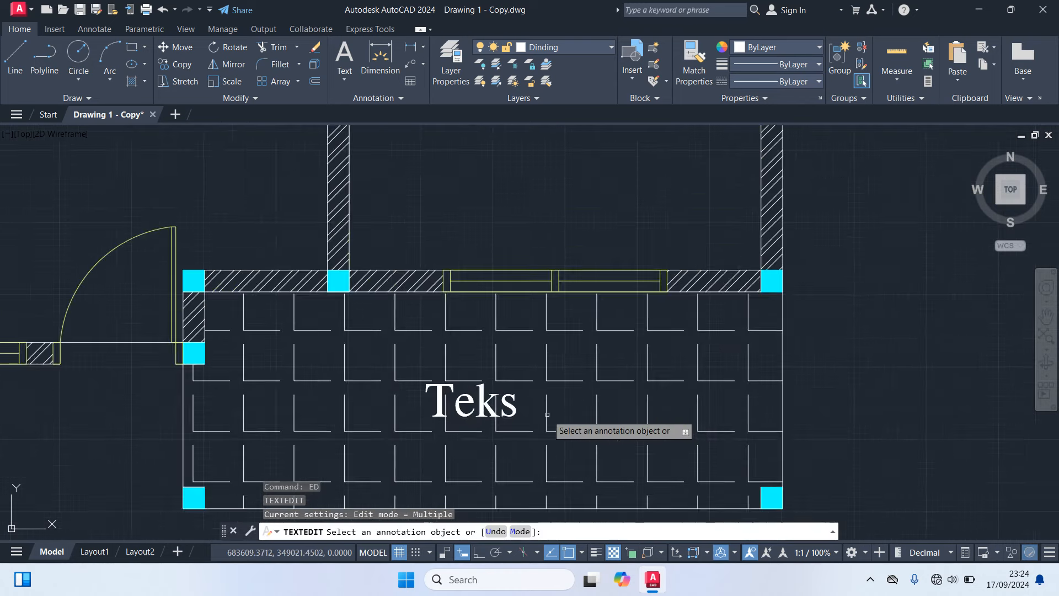
{"action": "left_click", "coordinate": [491, 404]}
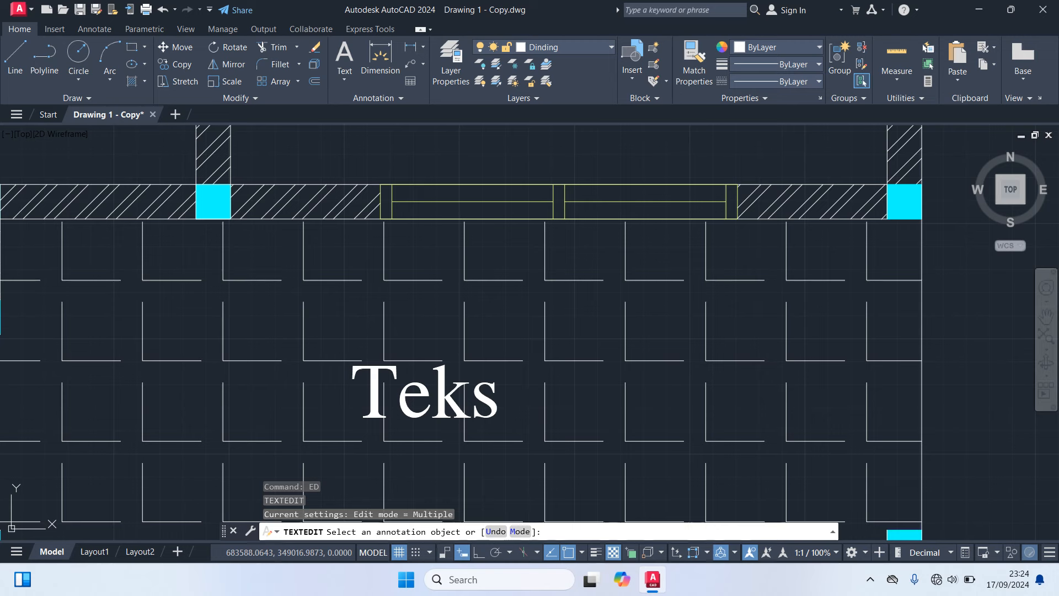
{"action": "left_click_drag", "start_coordinate": [501, 404], "coordinate": [232, 377]}
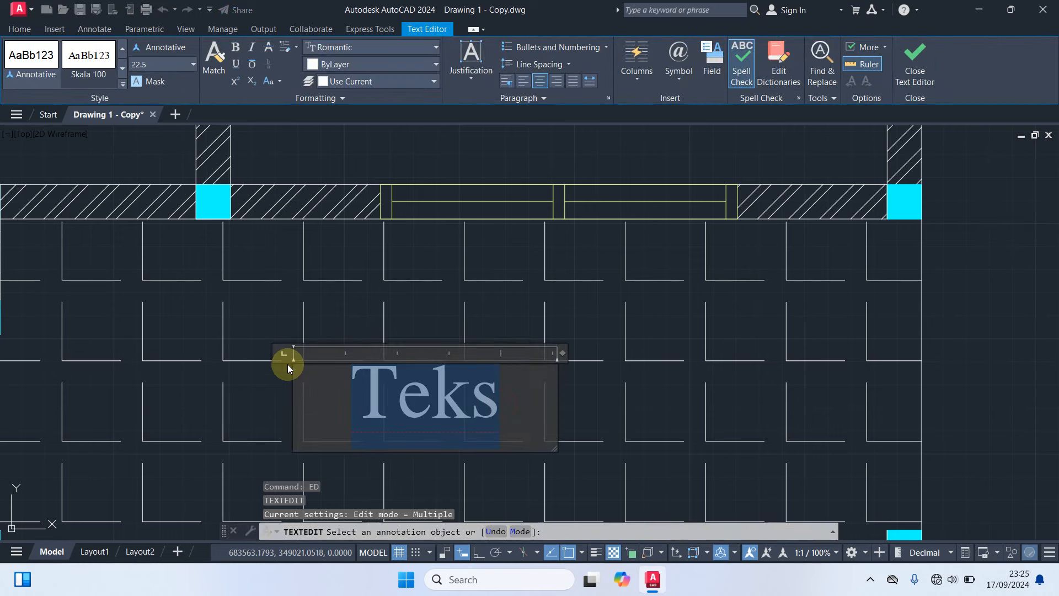
{"action": "type", "text": "Teras"}
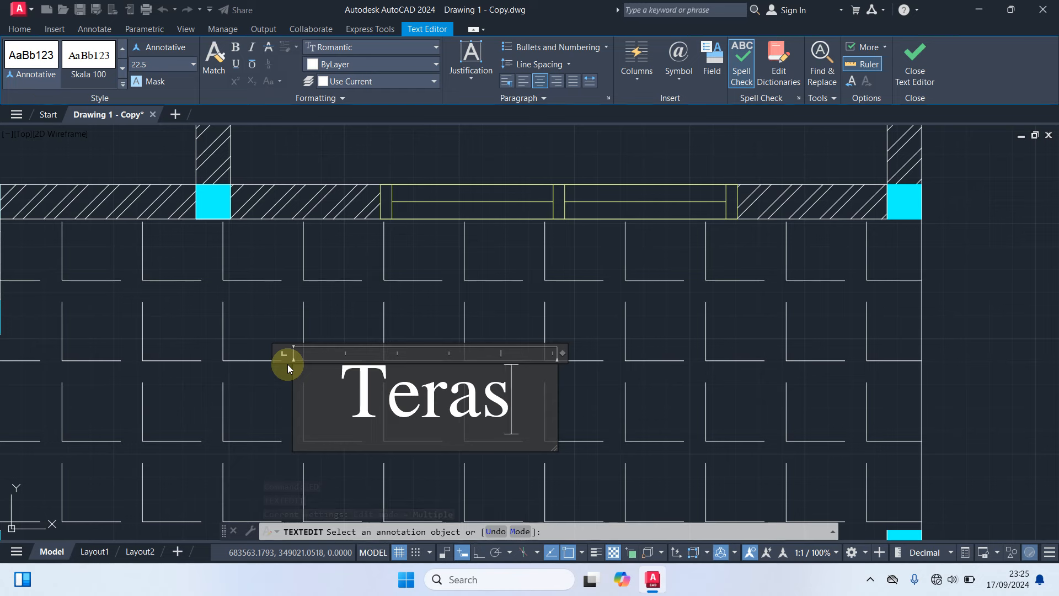
{"action": "key", "text": "Return"}
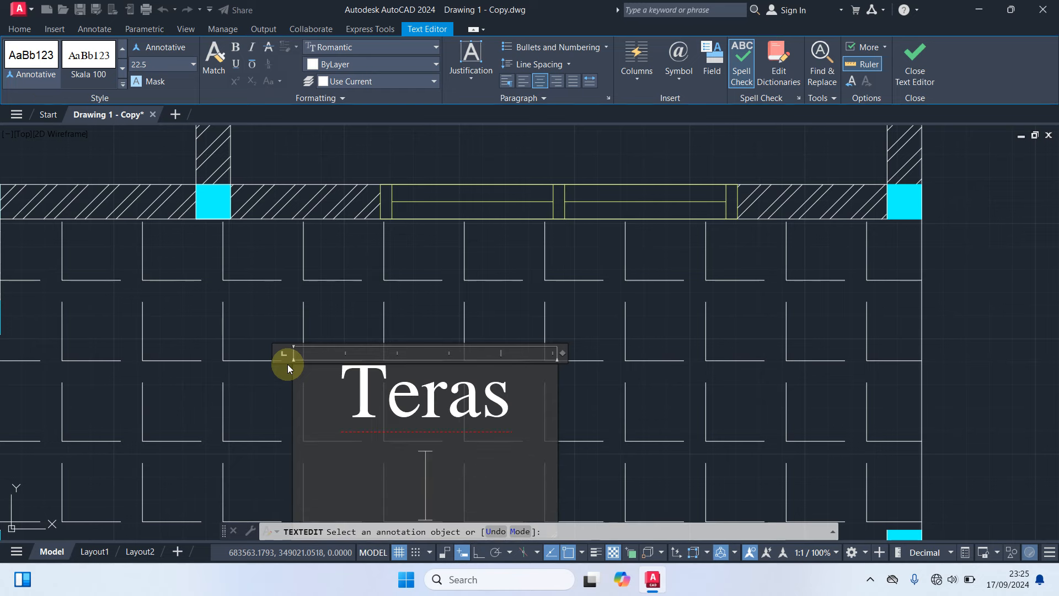
{"action": "key", "text": "BackSpace"}
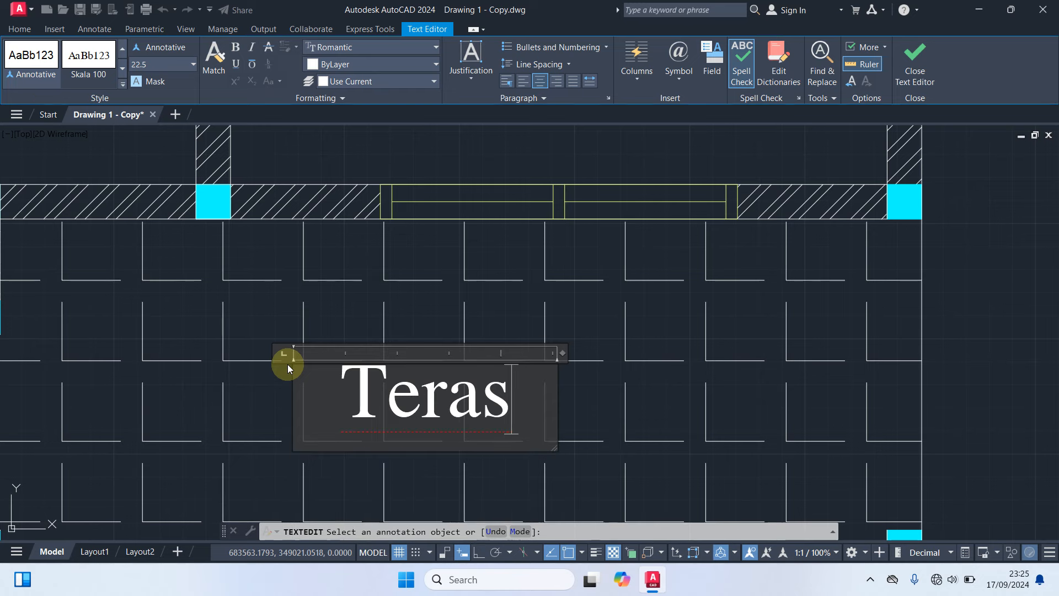
{"action": "scroll", "coordinate": [626, 352], "scroll_direction": "down", "scroll_amount": 2}
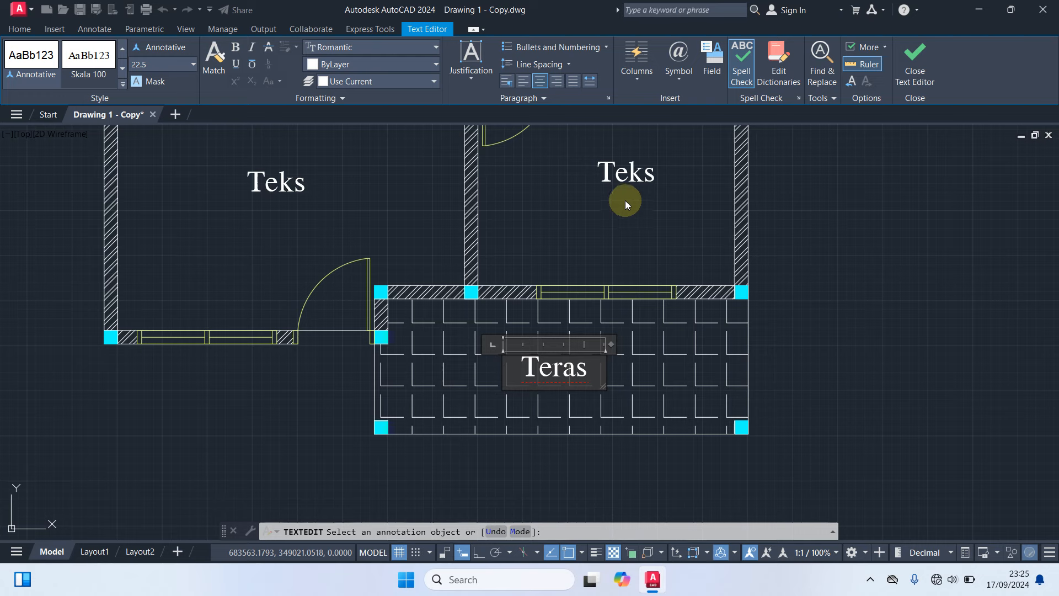
{"action": "left_click", "coordinate": [627, 185]}
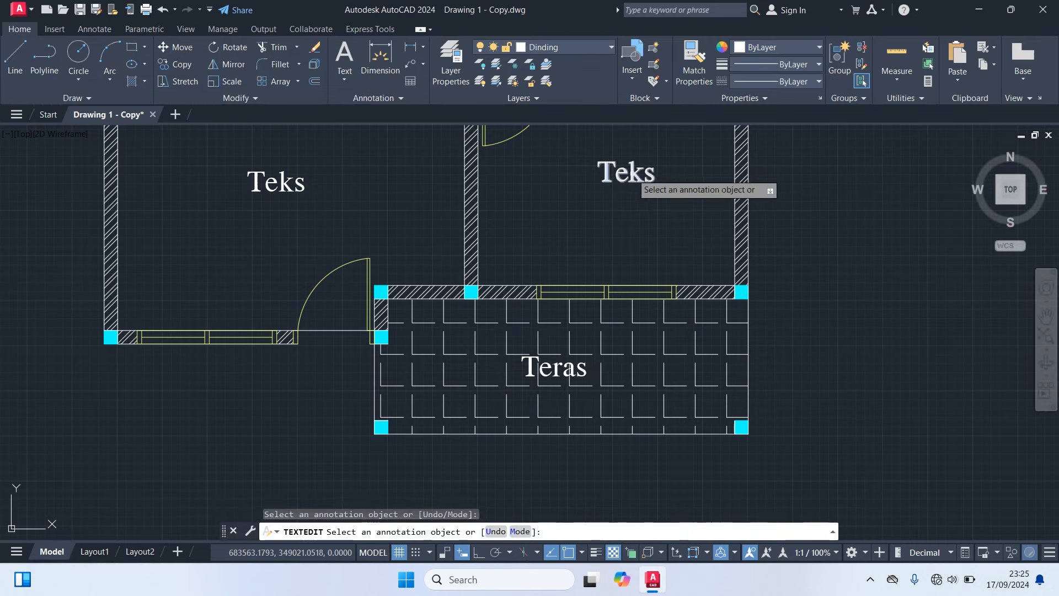
Change the label in the room above the porch to "Kamar Tidur 1", with "Tidur 1" on a second line.
{"action": "left_click", "coordinate": [635, 179]}
{"action": "scroll", "coordinate": [649, 181], "scroll_direction": "up", "scroll_amount": 4}
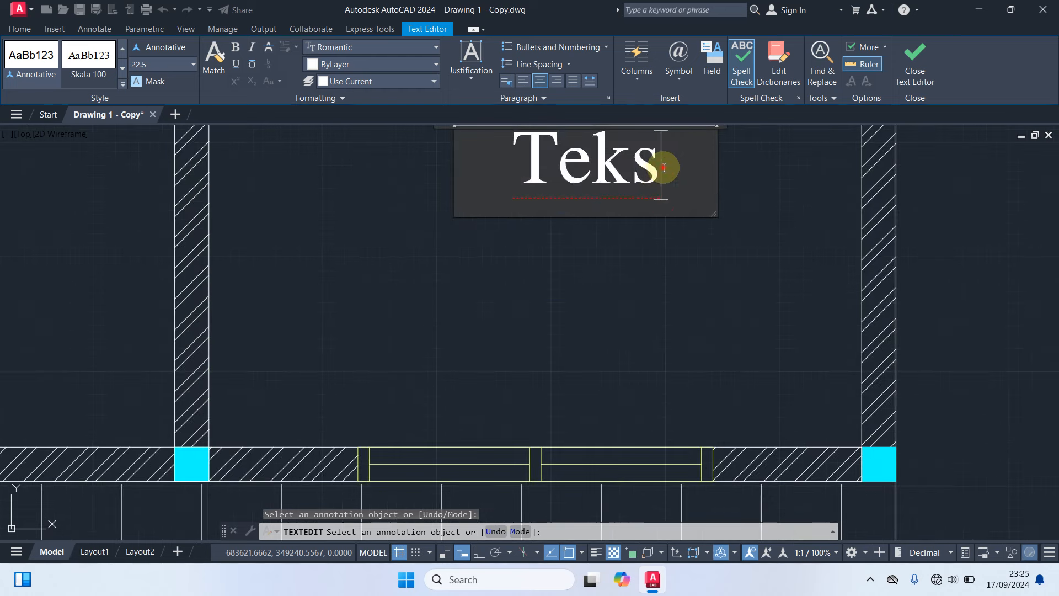
{"action": "left_click_drag", "start_coordinate": [664, 167], "coordinate": [507, 292]}
{"action": "type", "text": "Kmar"}
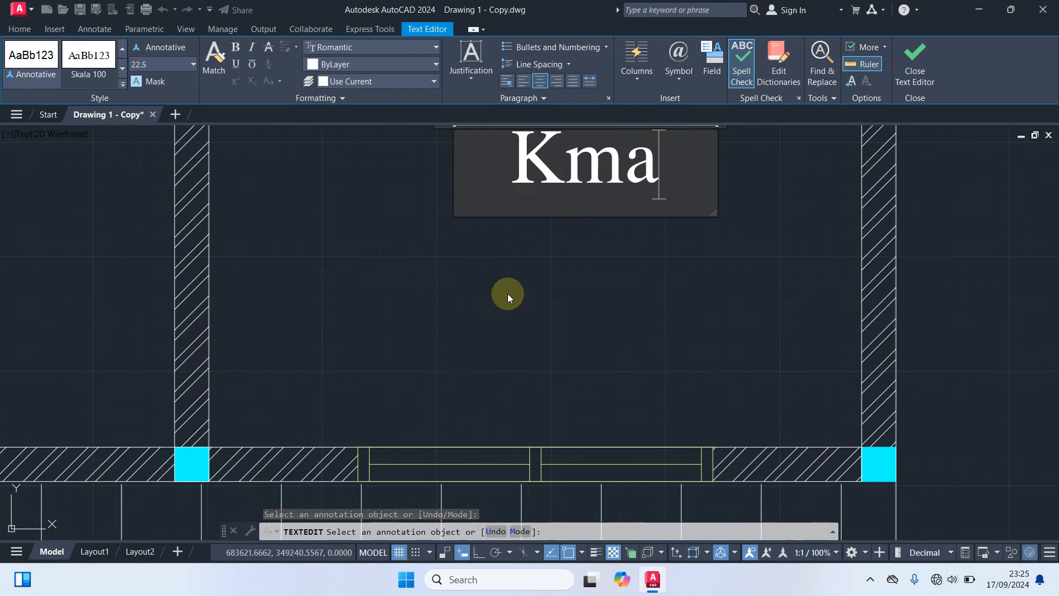
{"action": "key", "text": "BackSpace"}
{"action": "key", "text": "BackSpace"}
{"action": "key", "text": "BackSpace"}
{"action": "type", "text": "amat"}
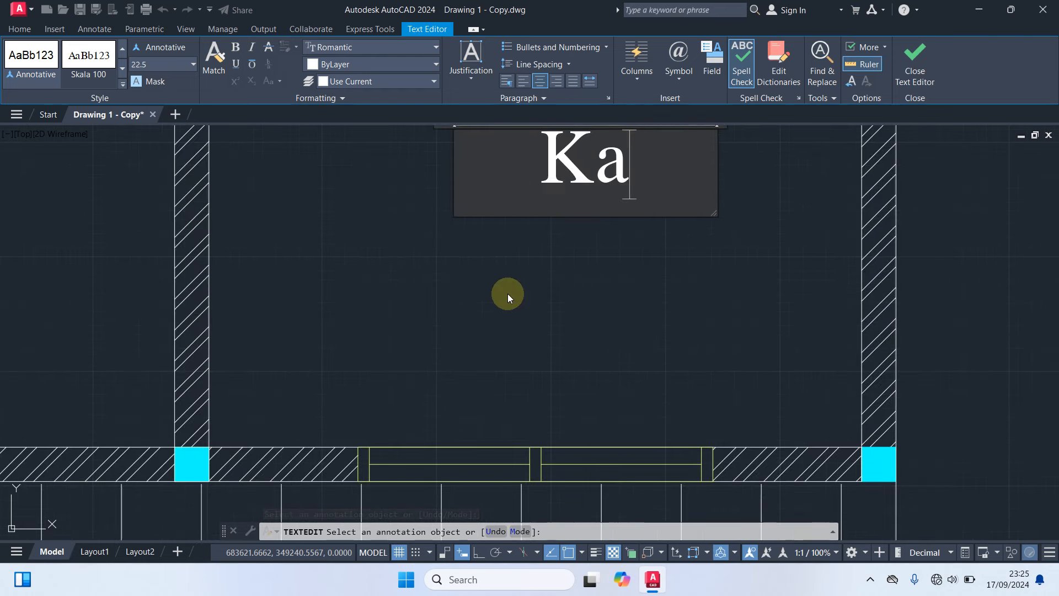
{"action": "key", "text": "BackSpace"}
{"action": "type", "text": "r"}
{"action": "key", "text": "Return"}
{"action": "type", "text": "Tidi"}
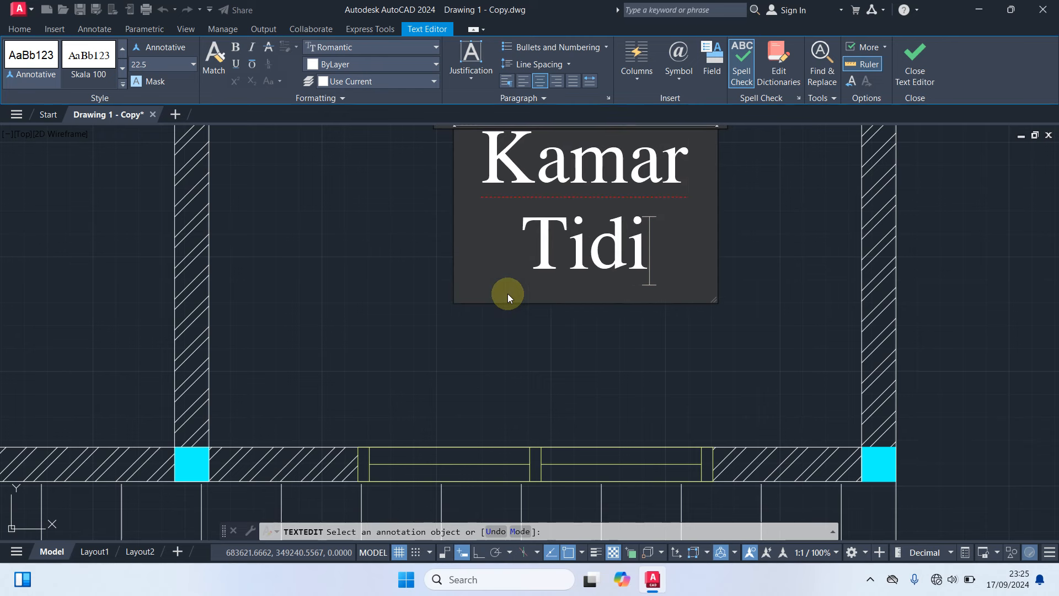
{"action": "key", "text": "BackSpace"}
{"action": "type", "text": "ur 1"}
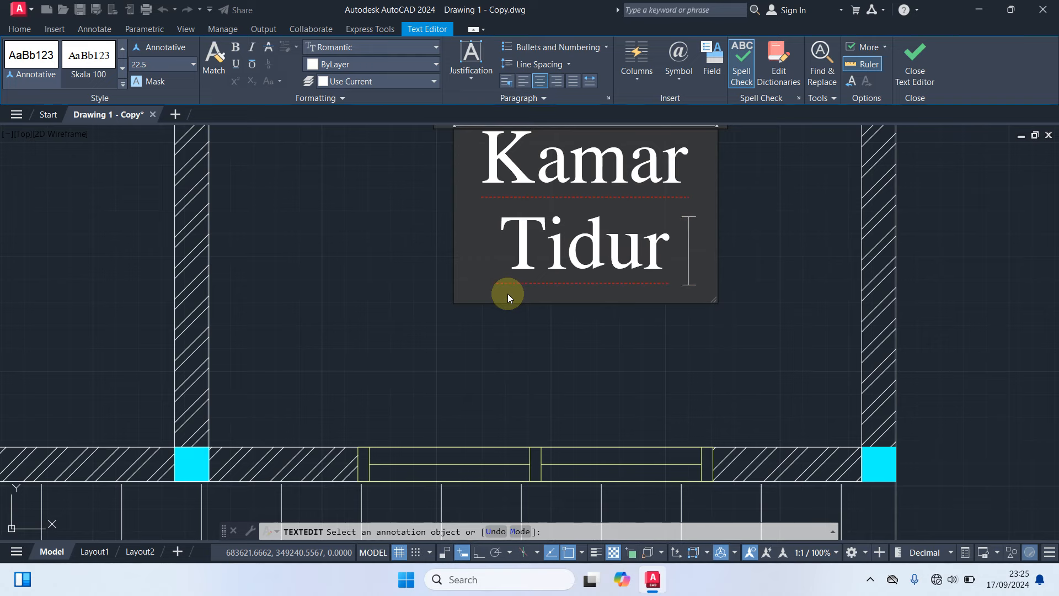
{"action": "scroll", "coordinate": [760, 225], "scroll_direction": "down", "scroll_amount": 4}
{"action": "middle_click_drag", "start_coordinate": [771, 190], "coordinate": [738, 307]}
{"action": "left_click", "coordinate": [570, 362]}
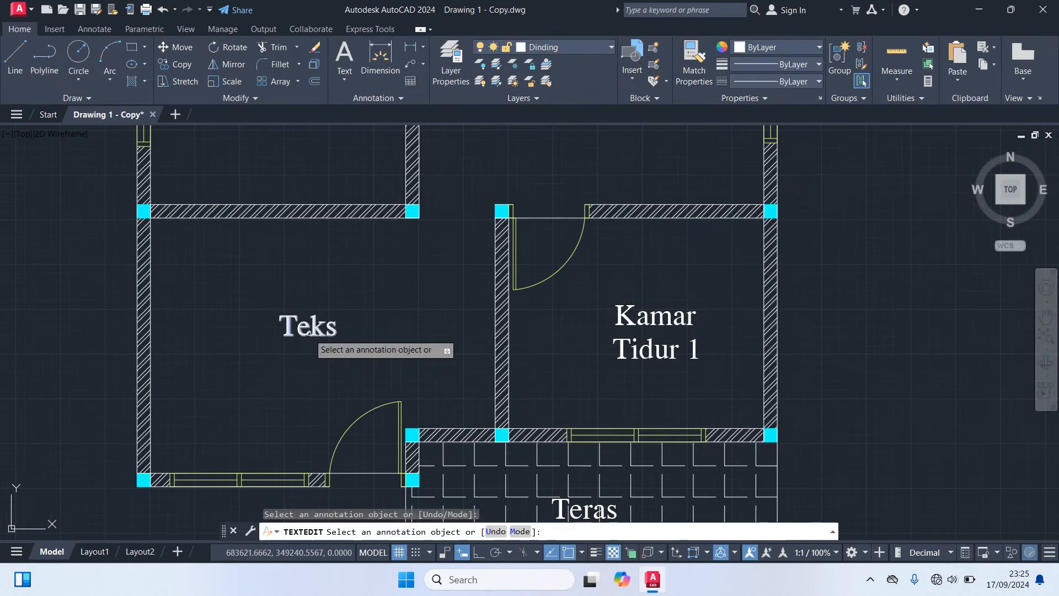
Change the front-left room's label to "Ruang Tamu".
{"action": "scroll", "coordinate": [310, 333], "scroll_direction": "up", "scroll_amount": 2}
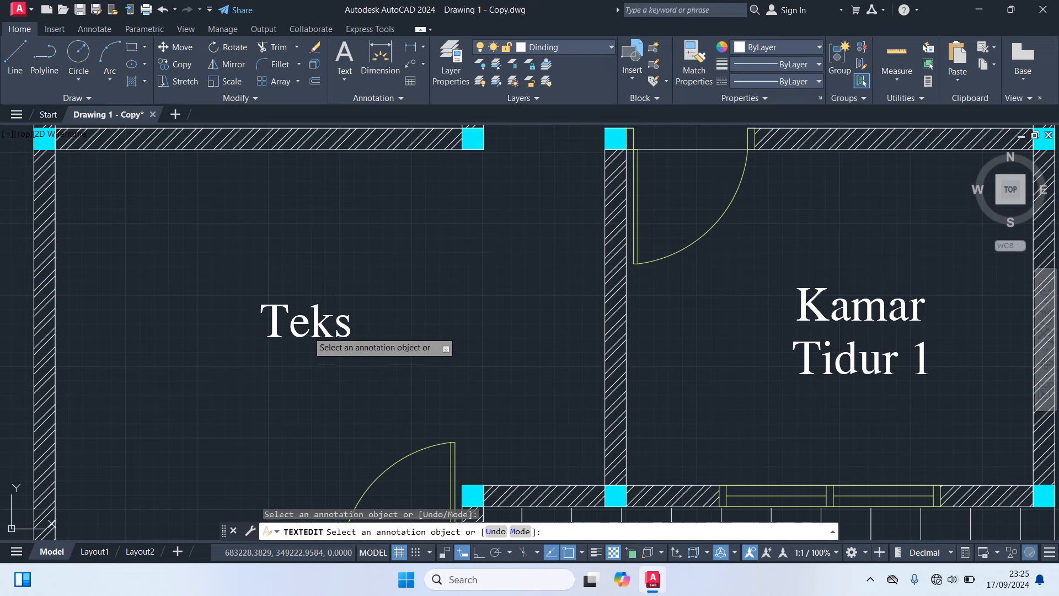
{"action": "left_click", "coordinate": [309, 333]}
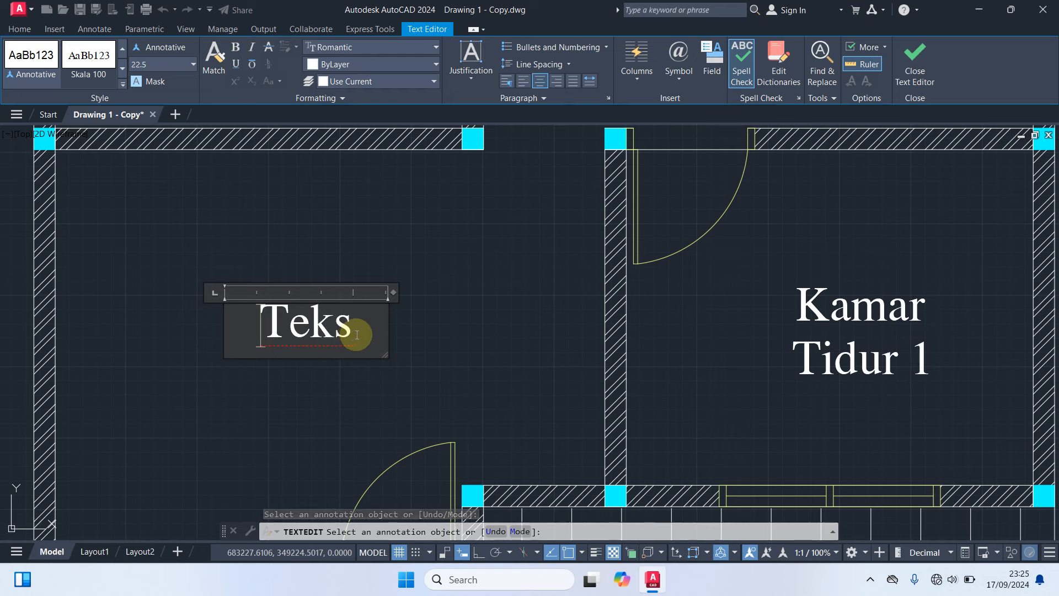
{"action": "left_click_drag", "start_coordinate": [366, 327], "coordinate": [242, 301]}
{"action": "type", "text": "R"}
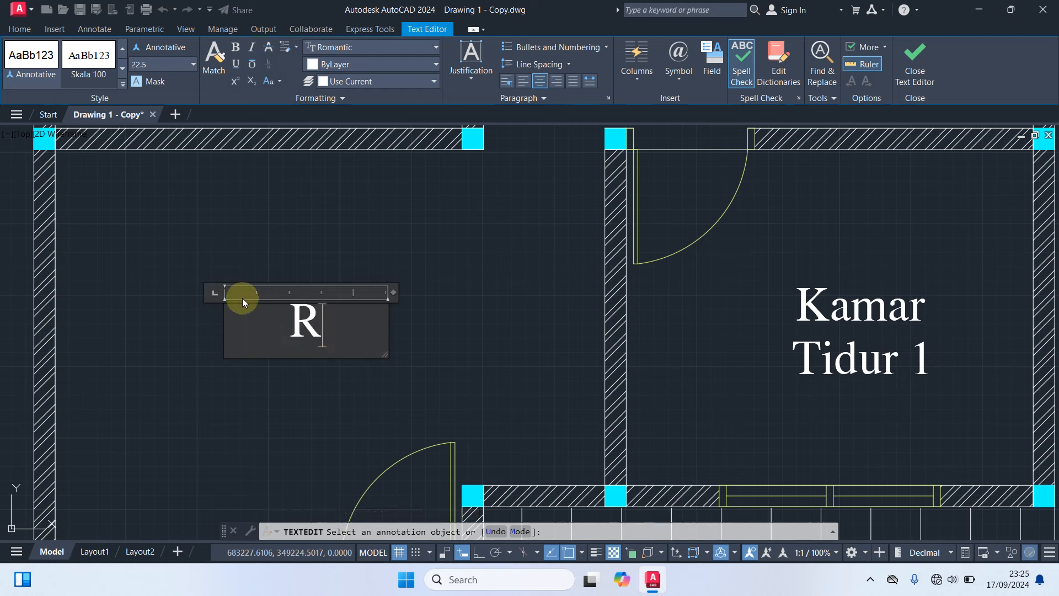
{"action": "type", "text": "uang Tamu"}
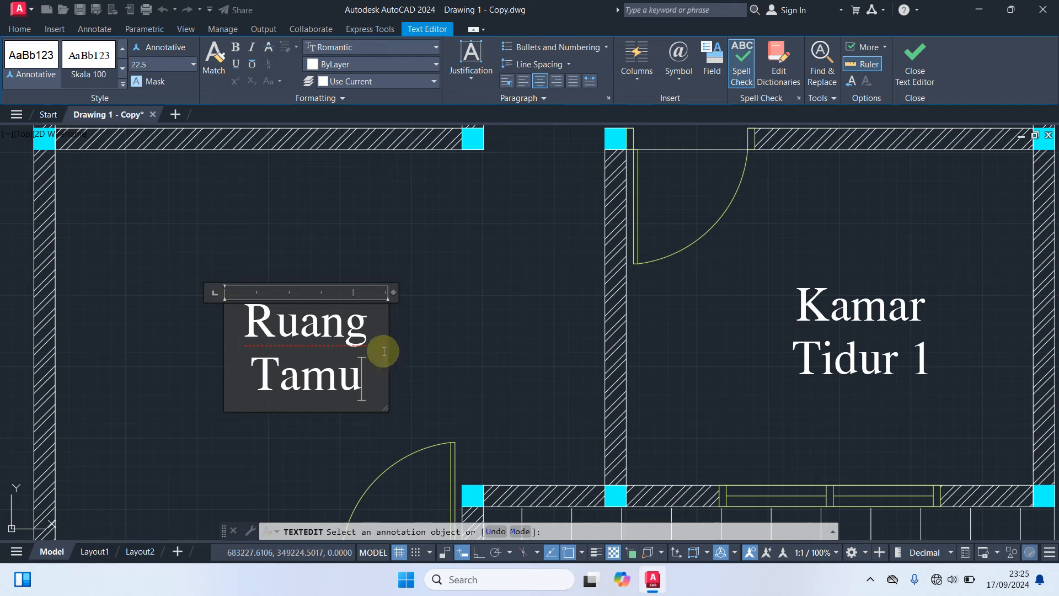
{"action": "left_click", "coordinate": [426, 328]}
Change the open middle-right room's label to "Ruang Keluarga".
{"action": "scroll", "coordinate": [464, 415], "scroll_direction": "down", "scroll_amount": 2}
{"action": "middle_click_drag", "start_coordinate": [563, 332], "coordinate": [465, 581]}
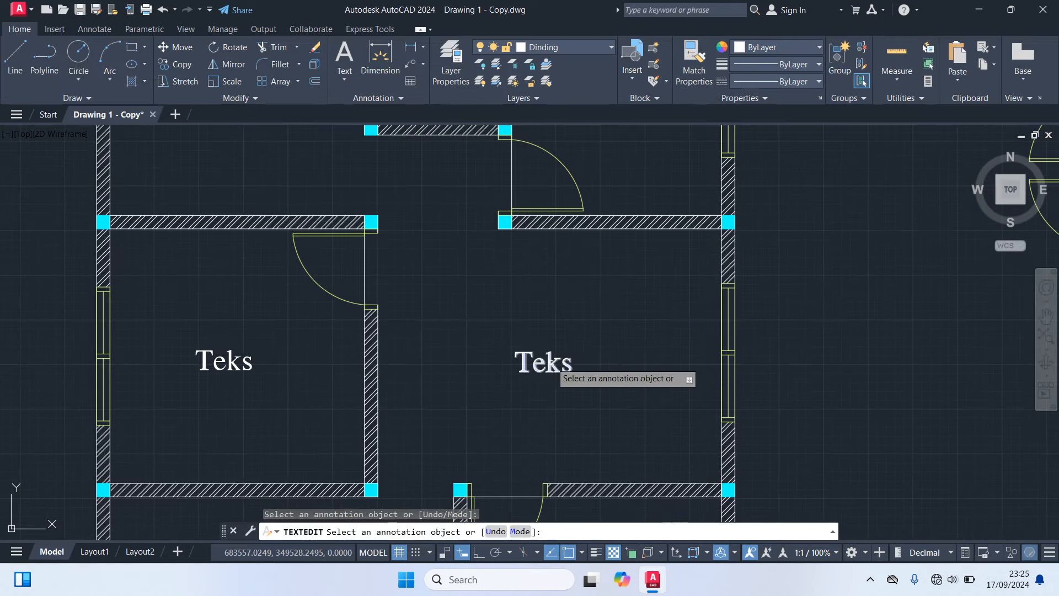
{"action": "left_click", "coordinate": [550, 363]}
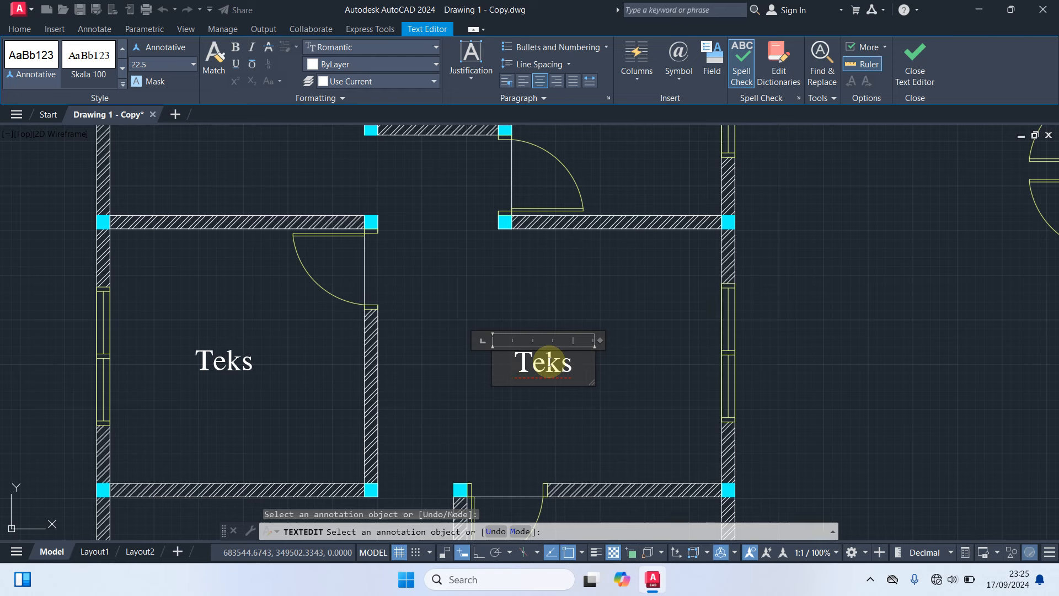
{"action": "type", "text": "Ruang "}
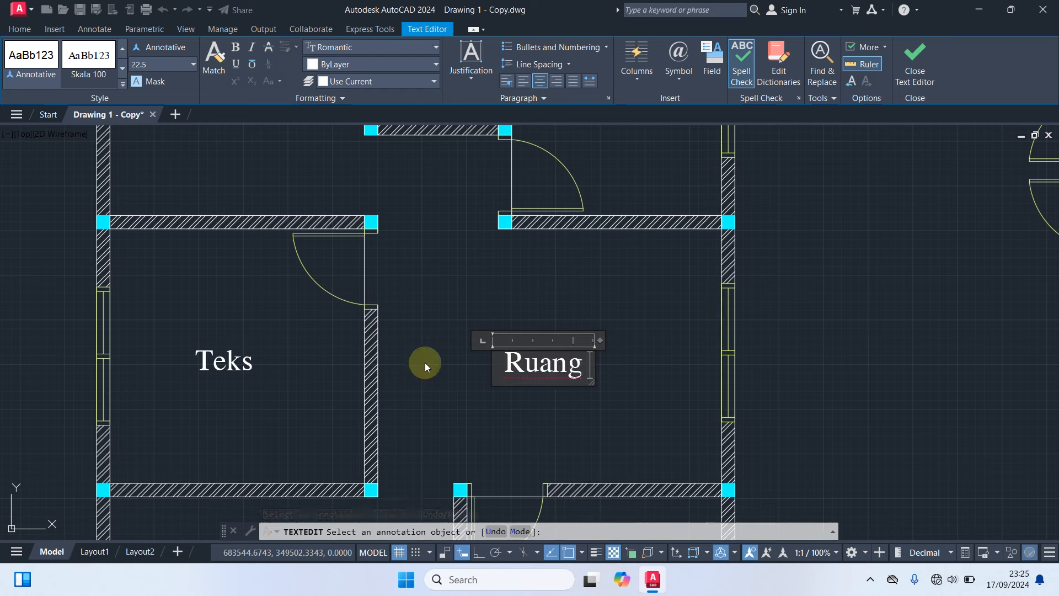
{"action": "type", "text": "Keluarga"}
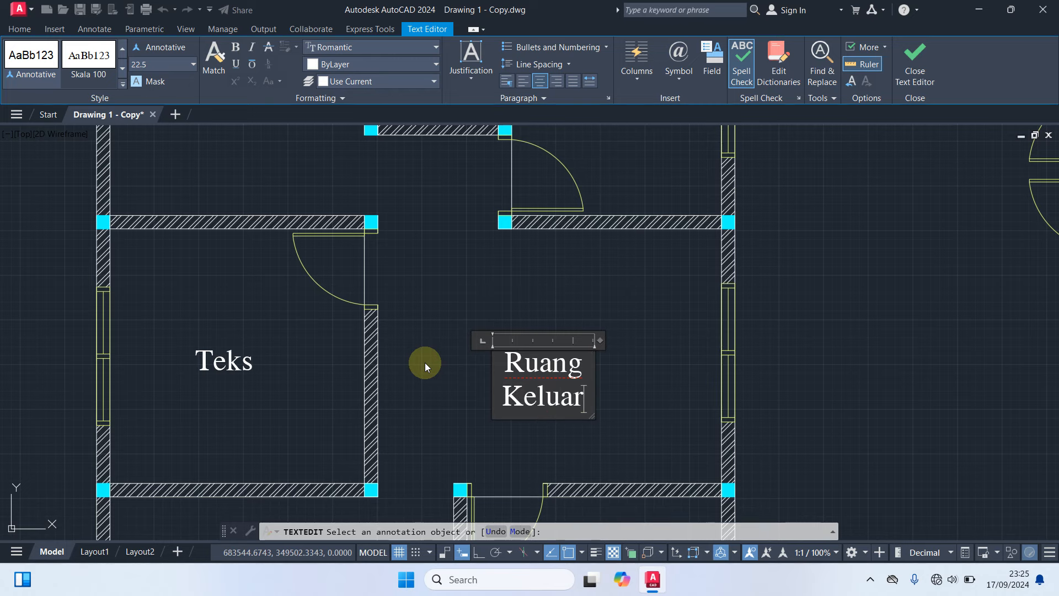
{"action": "left_click", "coordinate": [651, 313]}
{"action": "scroll", "coordinate": [515, 338], "scroll_direction": "down", "scroll_amount": 4}
{"action": "scroll", "coordinate": [585, 378], "scroll_direction": "up", "scroll_amount": 4}
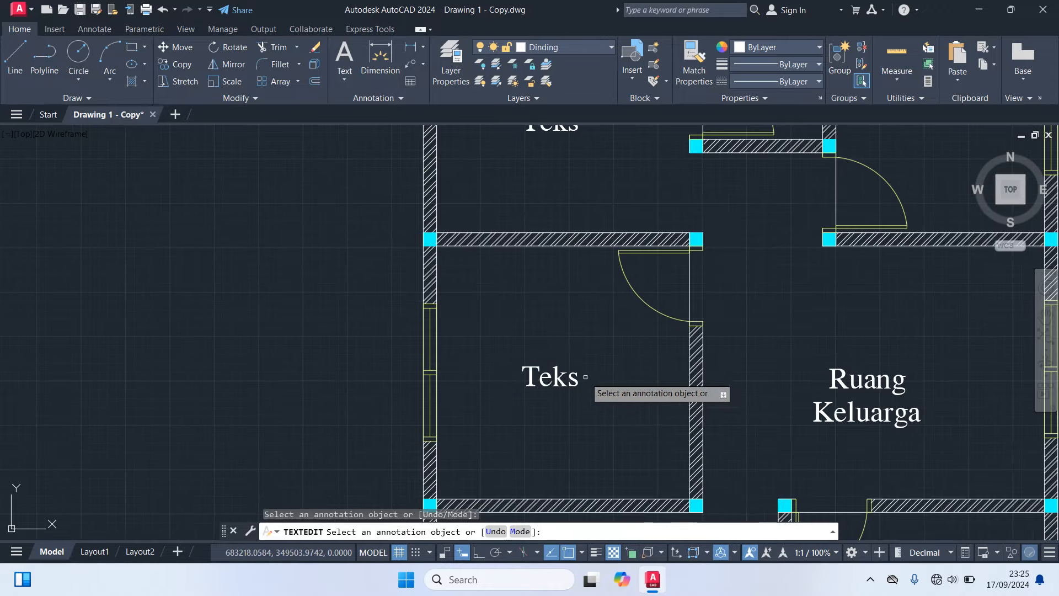
Change the middle-left room's label to "Kamar", with "Tidur 2" on a second line.
{"action": "left_click", "coordinate": [562, 376]}
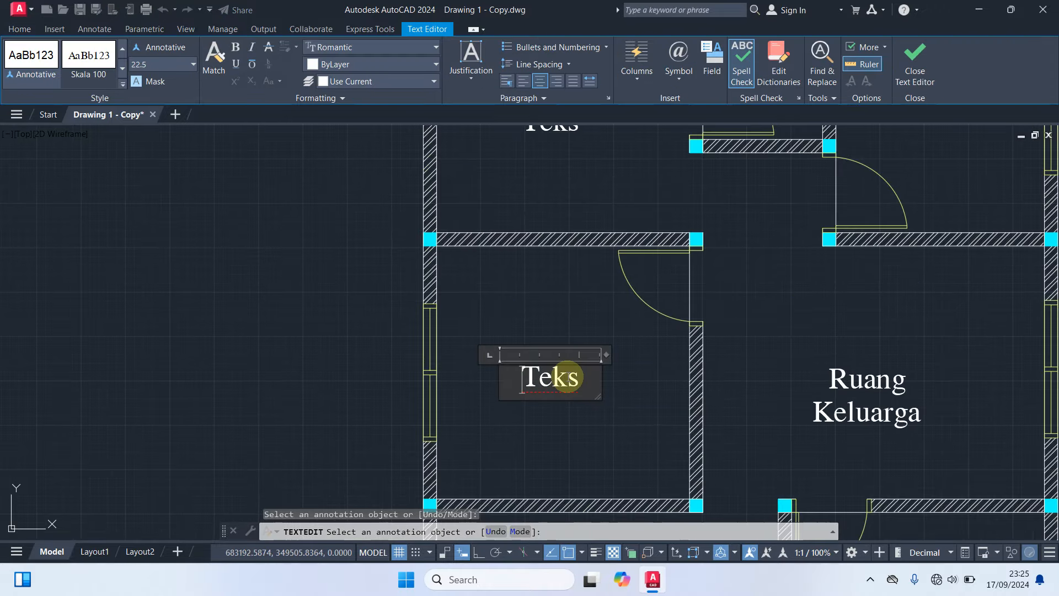
{"action": "type", "text": "Kmar=="}
{"action": "key", "text": "BackSpace"}
{"action": "key", "text": "BackSpace"}
{"action": "key", "text": "BackSpace"}
{"action": "key", "text": "BackSpace"}
{"action": "key", "text": "BackSpace"}
{"action": "type", "text": "a"}
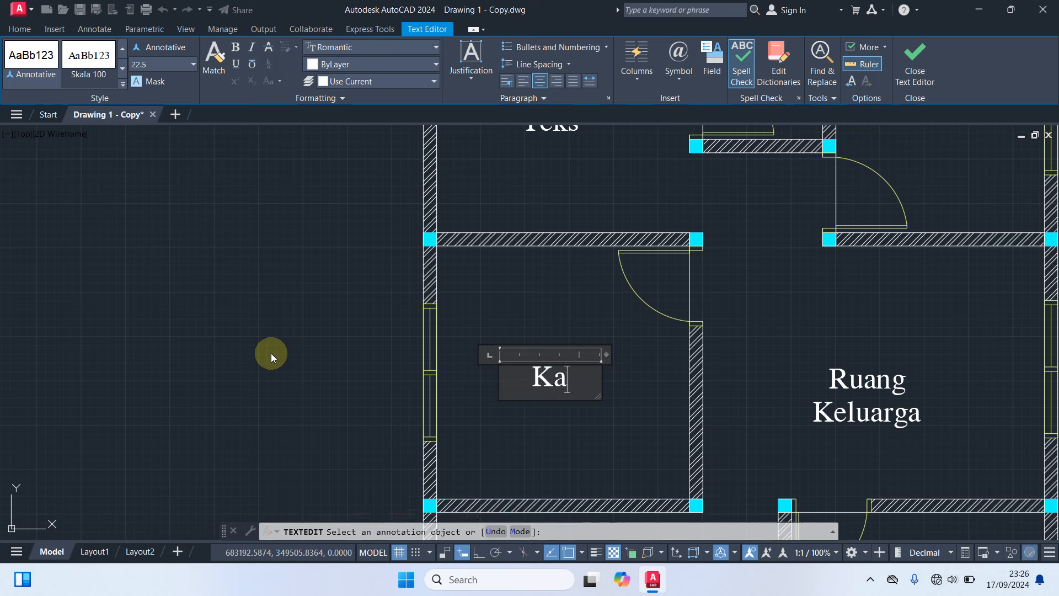
{"action": "type", "text": "mar"}
{"action": "key", "text": "Return"}
{"action": "type", "text": "Tidur "}
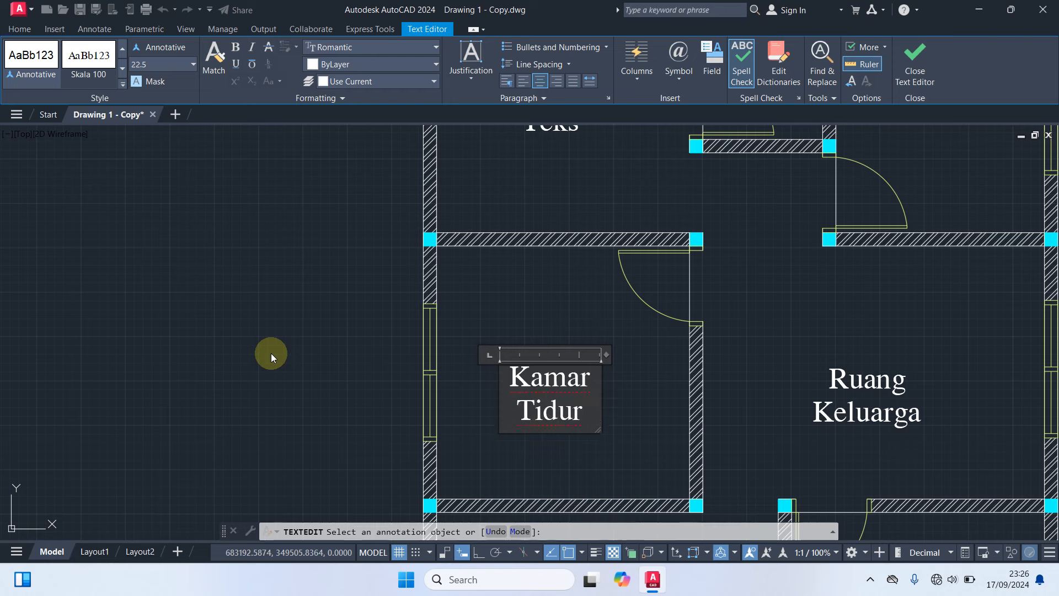
{"action": "type", "text": "2"}
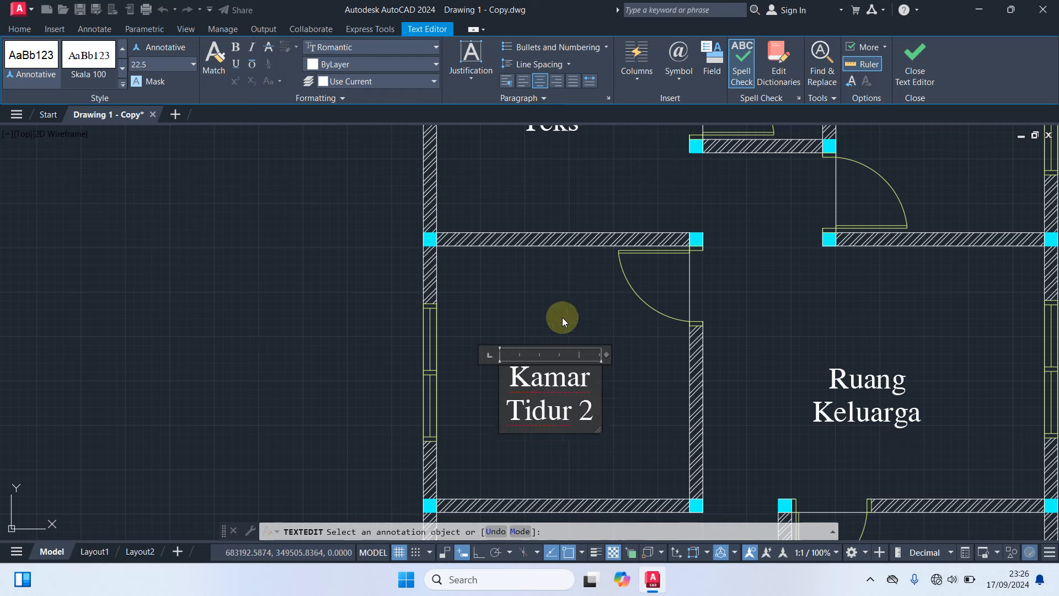
{"action": "left_click", "coordinate": [546, 293]}
Change the rear-right room's label to "Kamar", with "Tidur 3" on a second line.
{"action": "scroll", "coordinate": [572, 342], "scroll_direction": "down", "scroll_amount": 2}
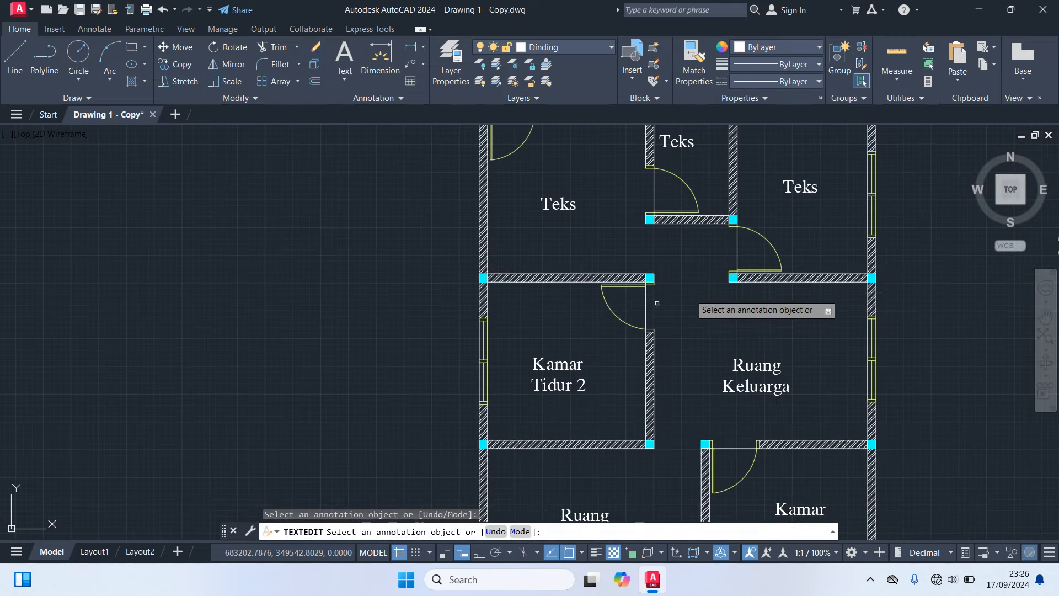
{"action": "middle_click_drag", "start_coordinate": [824, 242], "coordinate": [740, 361]}
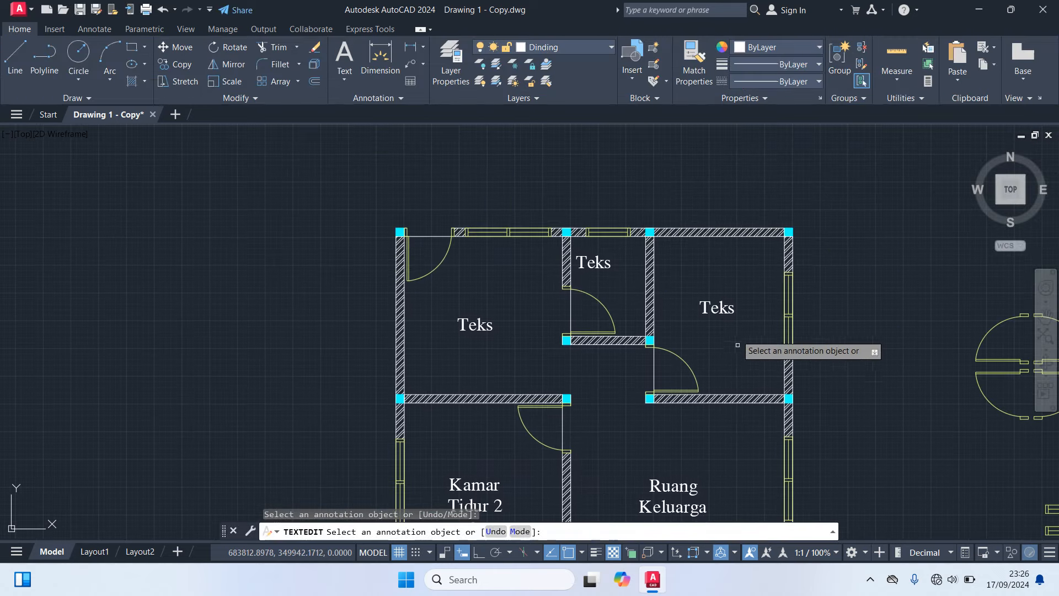
{"action": "left_click", "coordinate": [726, 308]}
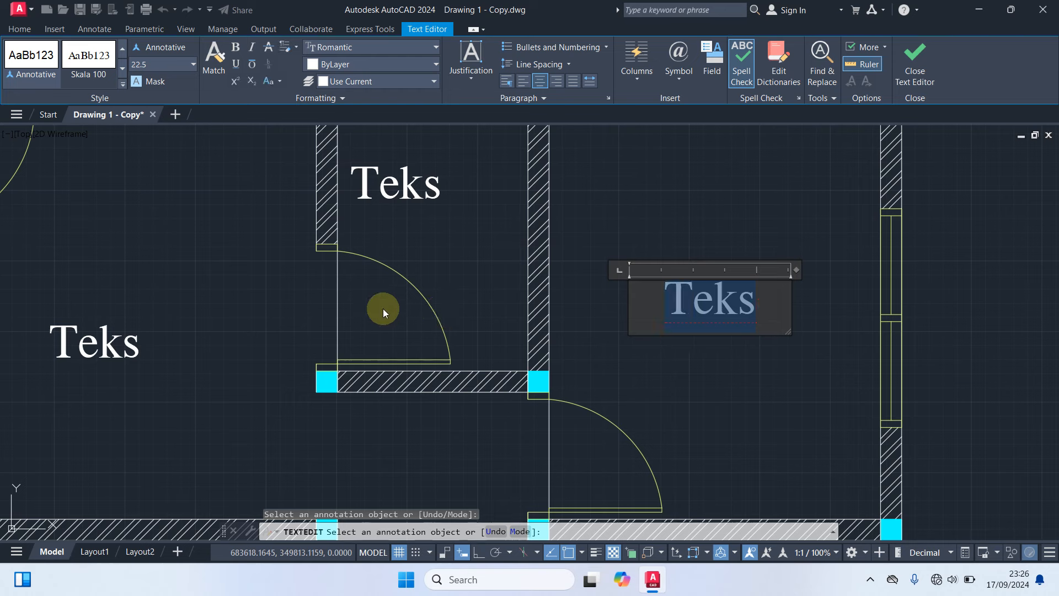
{"action": "type", "text": "Kma"}
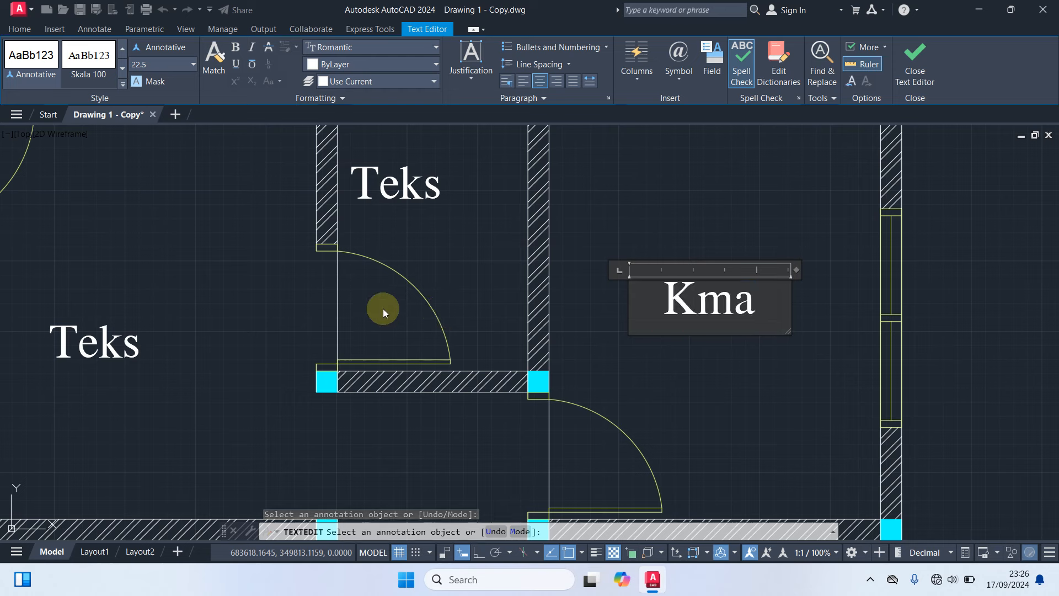
{"action": "key", "text": "BackSpace"}
{"action": "key", "text": "BackSpace"}
{"action": "type", "text": "amar"}
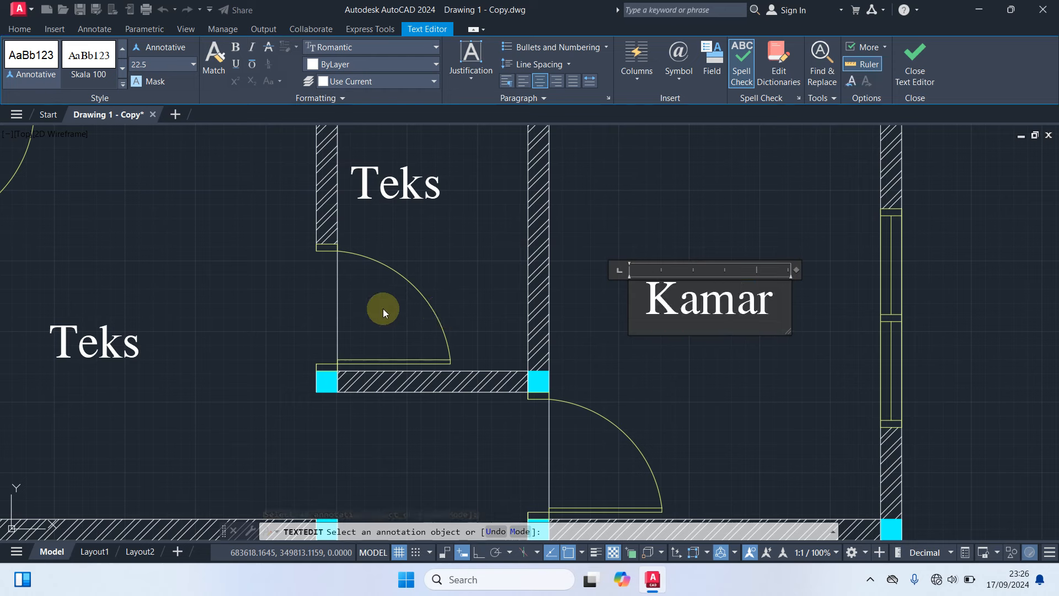
{"action": "key", "text": "Return"}
{"action": "type", "text": "Tidur"}
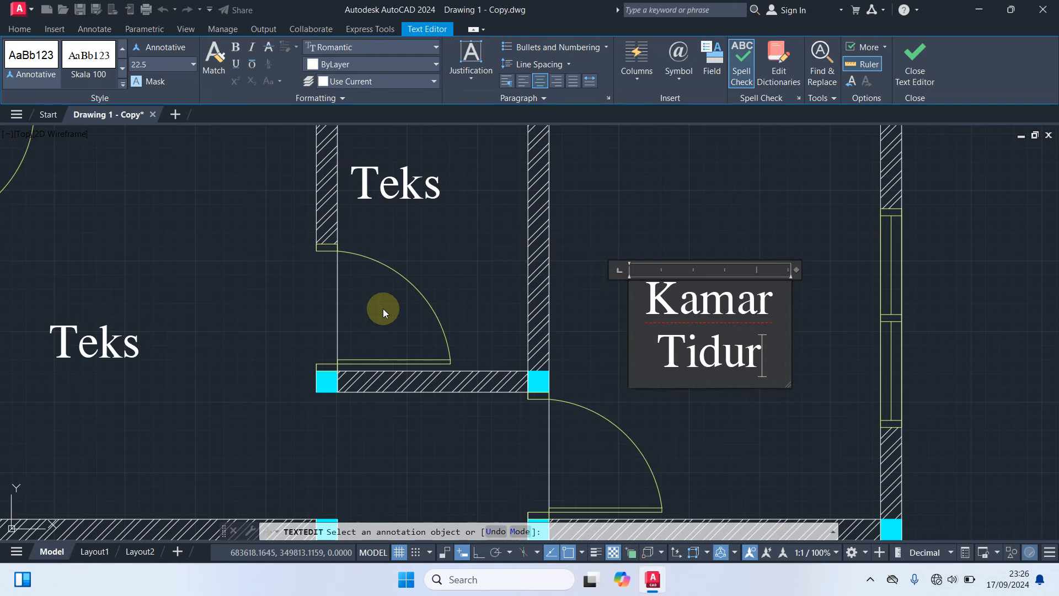
{"action": "type", "text": " 3"}
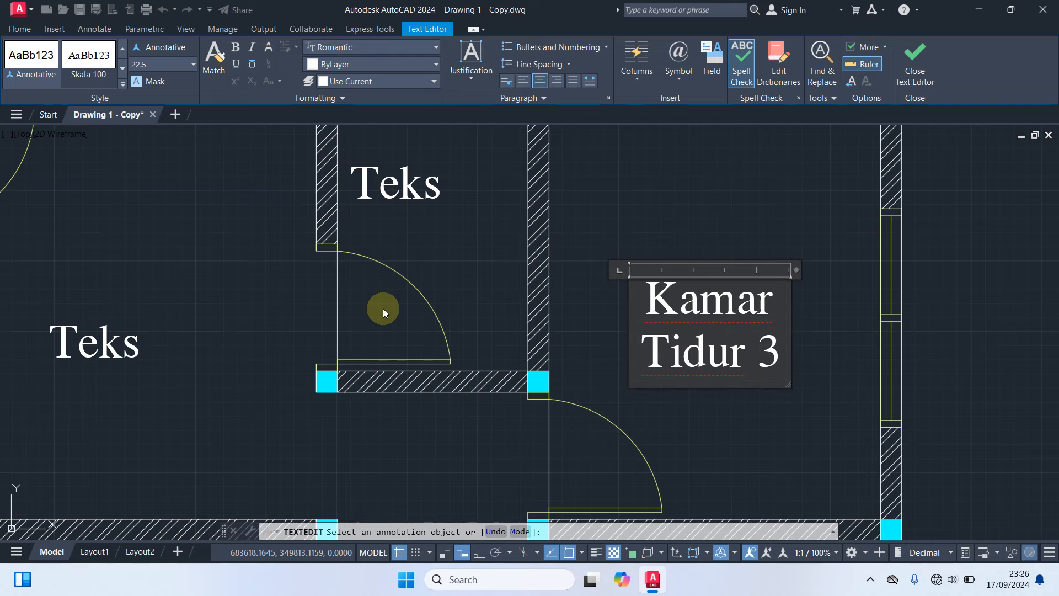
{"action": "left_click", "coordinate": [677, 220]}
Change the label in the small rear room between the two larger ones to "Km/Wc".
{"action": "scroll", "coordinate": [677, 220], "scroll_direction": "down", "scroll_amount": 4}
{"action": "scroll", "coordinate": [568, 279], "scroll_direction": "up", "scroll_amount": 4}
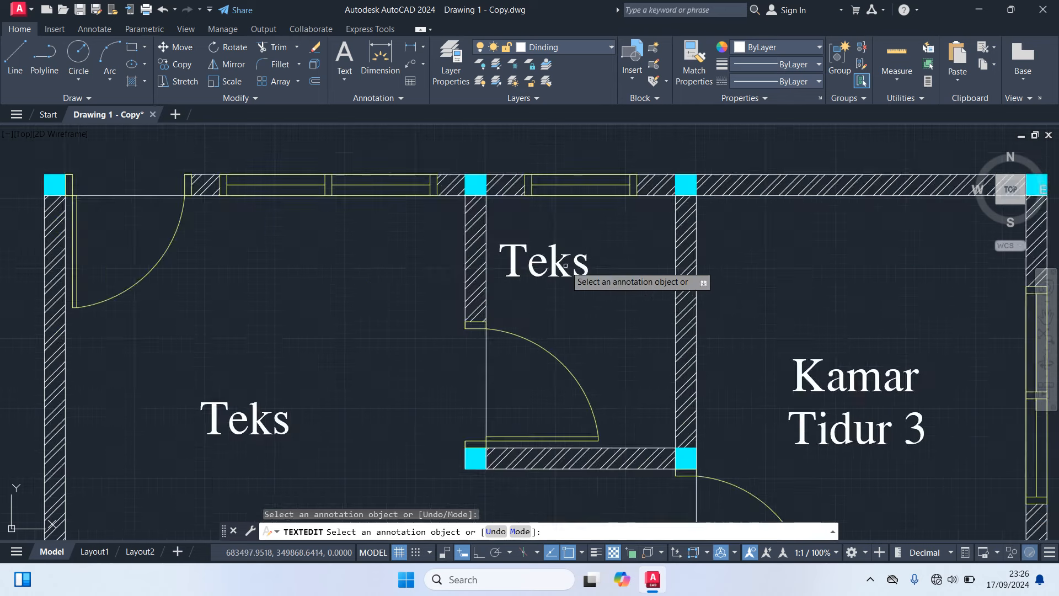
{"action": "left_click", "coordinate": [563, 264]}
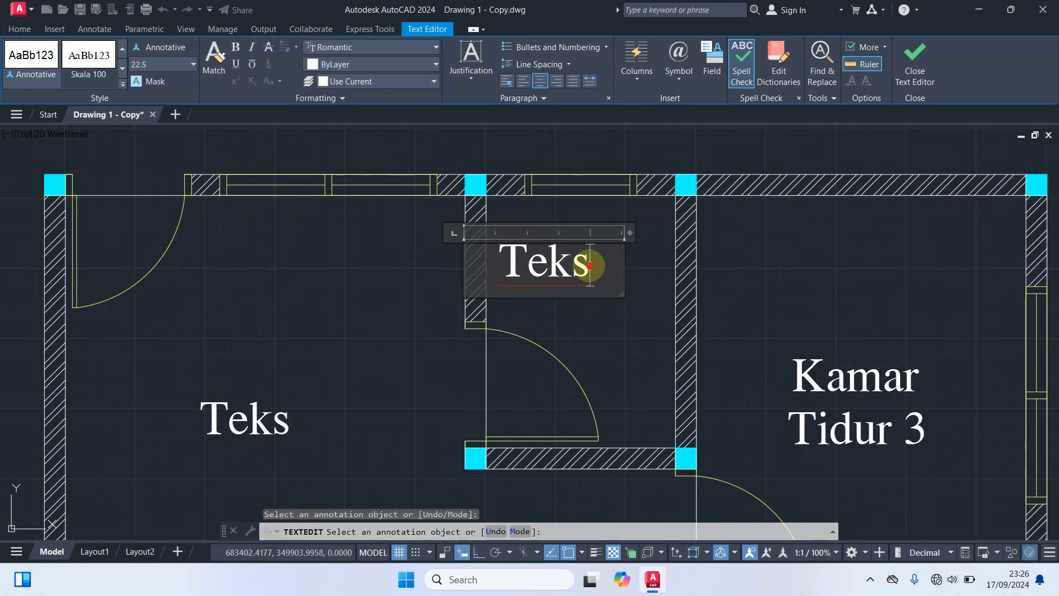
{"action": "type", "text": "K"}
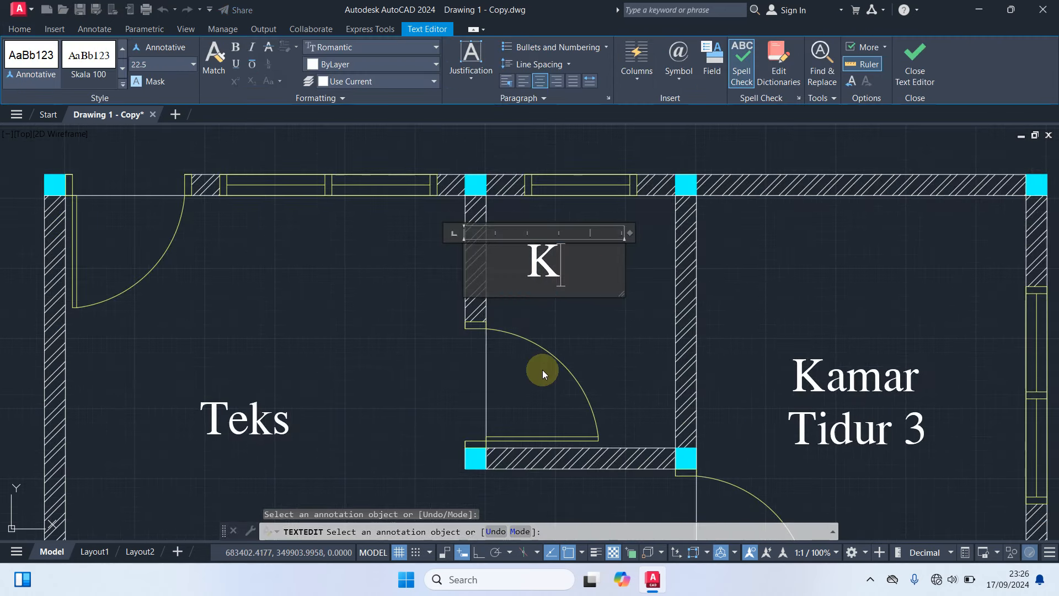
{"action": "type", "text": "m/"}
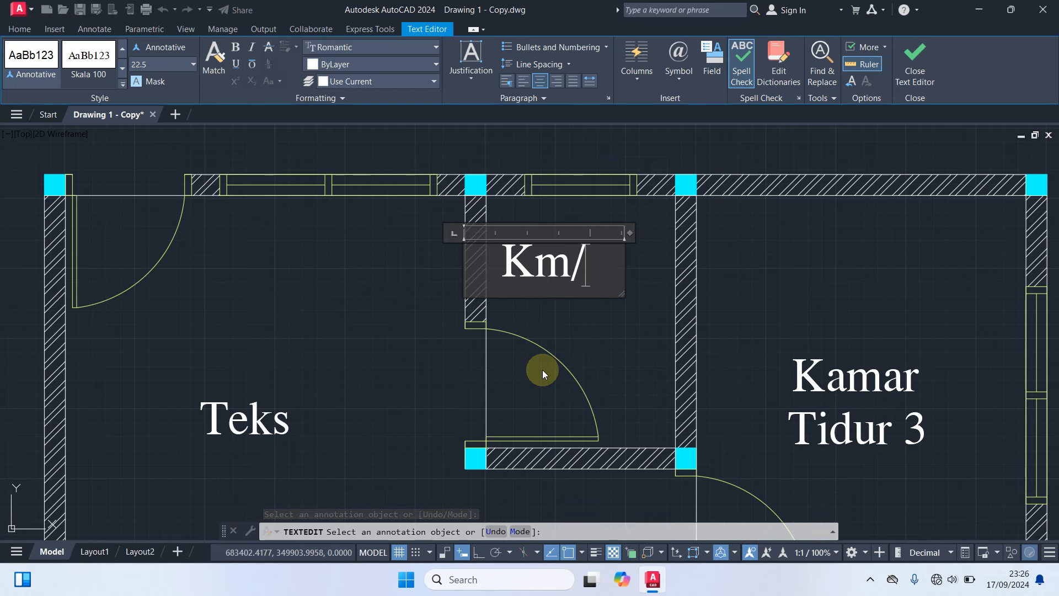
{"action": "type", "text": "Wc"}
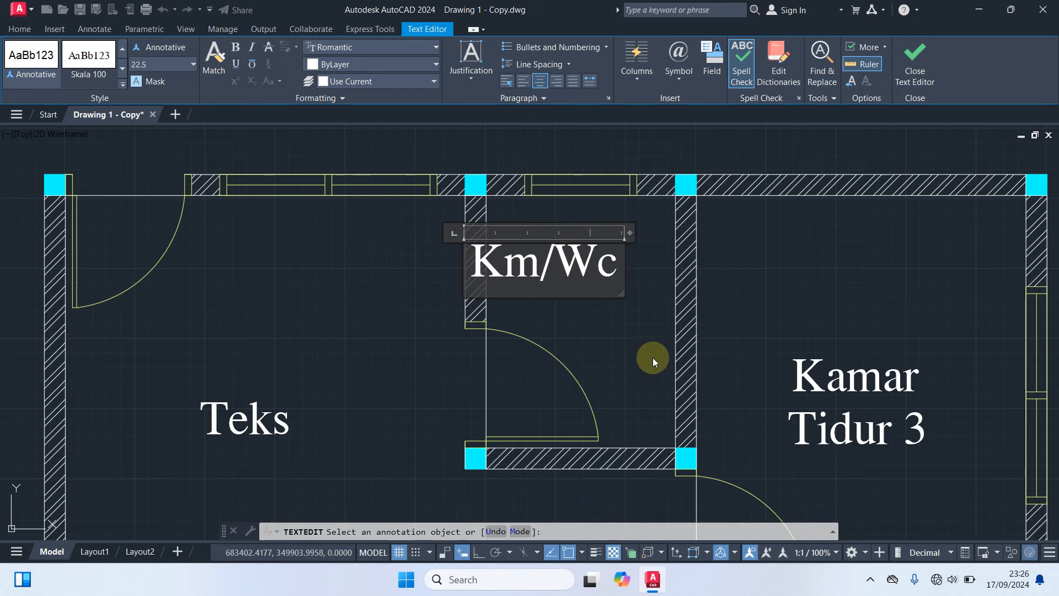
{"action": "left_click", "coordinate": [646, 343]}
Change the rear-left room's label to "Dapur" and end the text editing command.
{"action": "middle_click_drag", "start_coordinate": [382, 373], "coordinate": [757, 249]}
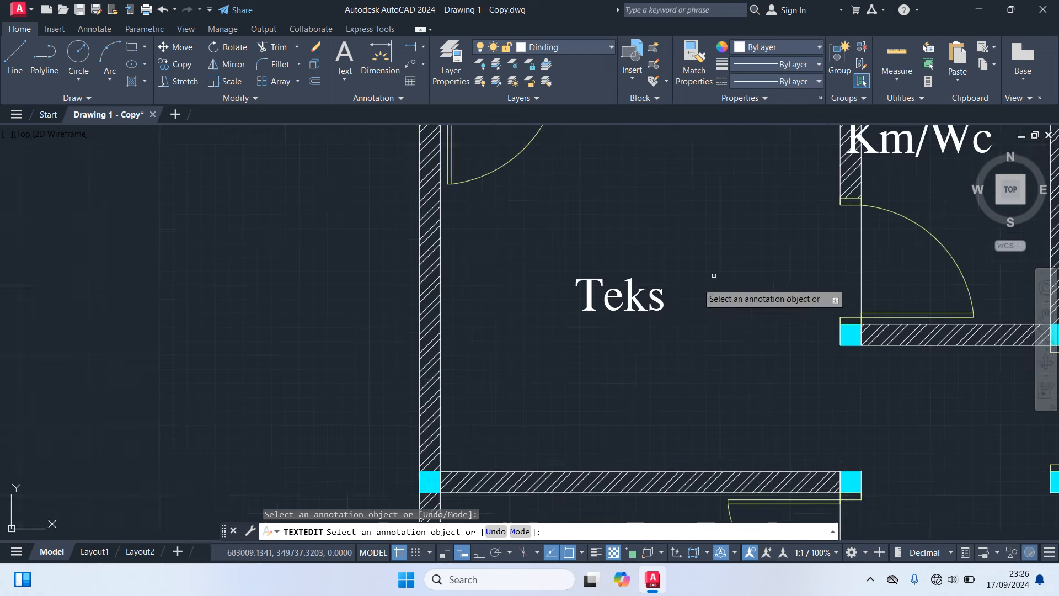
{"action": "left_click", "coordinate": [658, 293]}
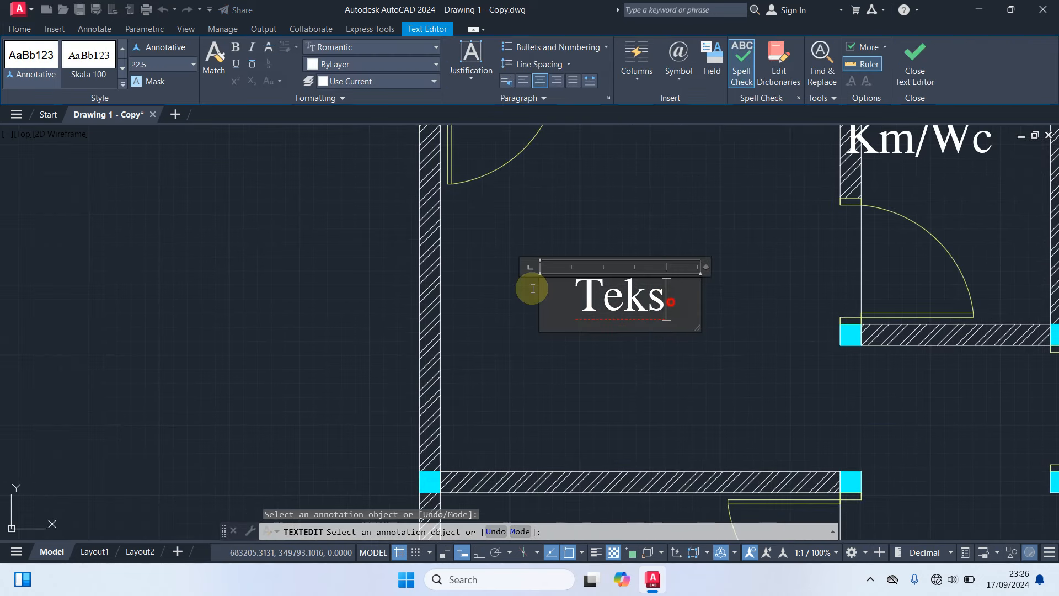
{"action": "type", "text": "Dapur"}
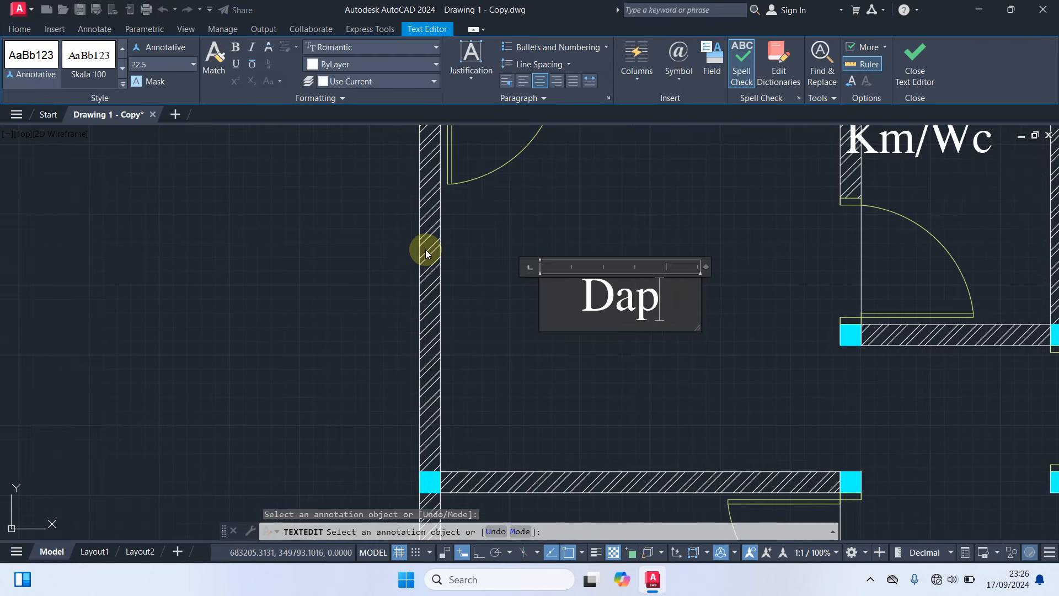
{"action": "left_click", "coordinate": [700, 349]}
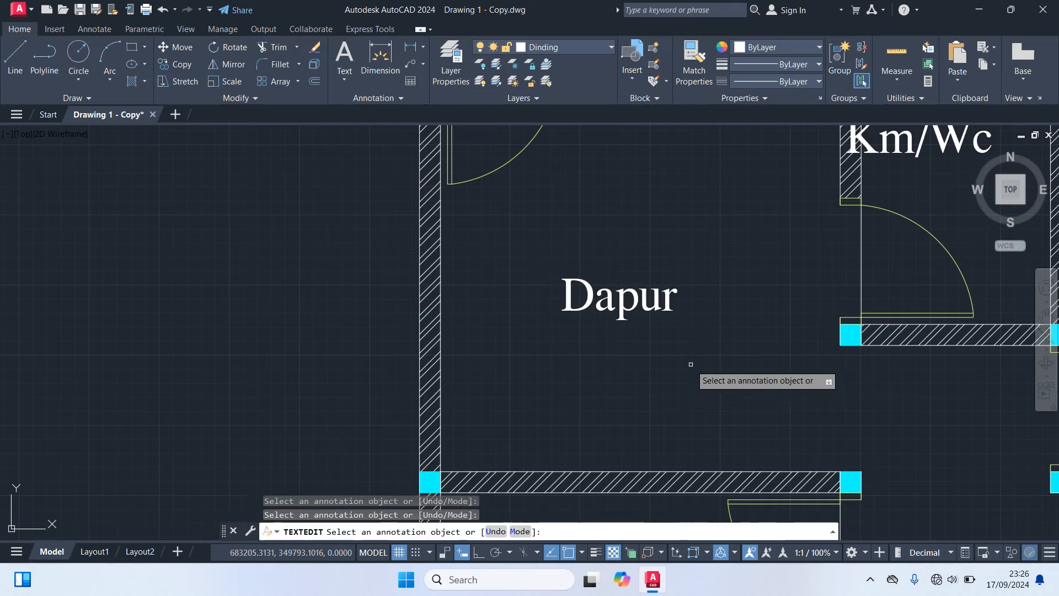
{"action": "scroll", "coordinate": [685, 364], "scroll_direction": "down", "scroll_amount": 5}
{"action": "scroll", "coordinate": [684, 362], "scroll_direction": "up", "scroll_amount": 3}
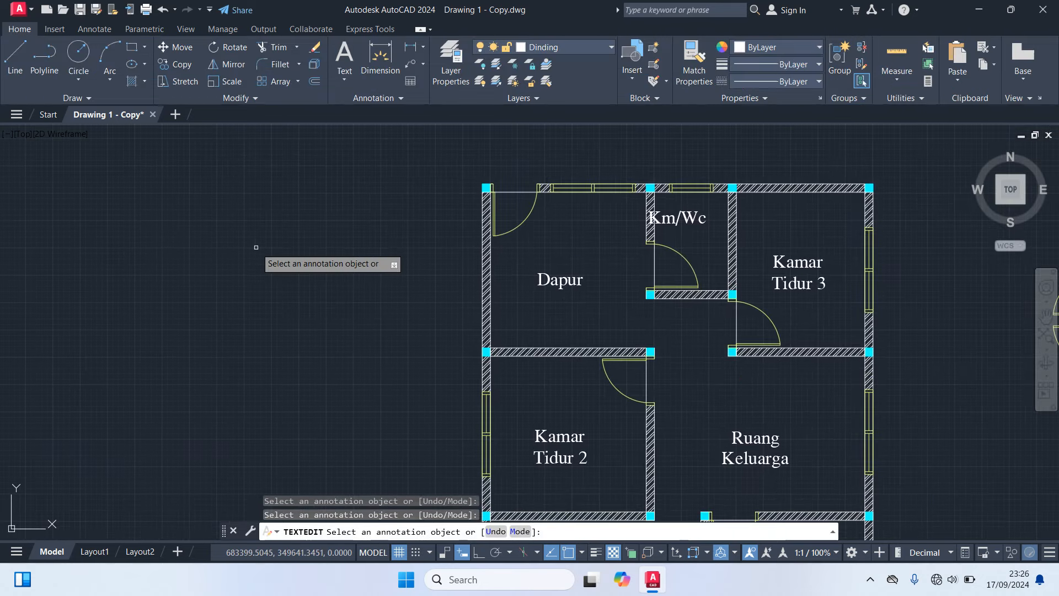
{"action": "key", "text": "Return"}
Move the "Teras" label about 17 units to the right and slightly down within the porch.
{"action": "middle_click_drag", "start_coordinate": [371, 281], "coordinate": [338, 118]}
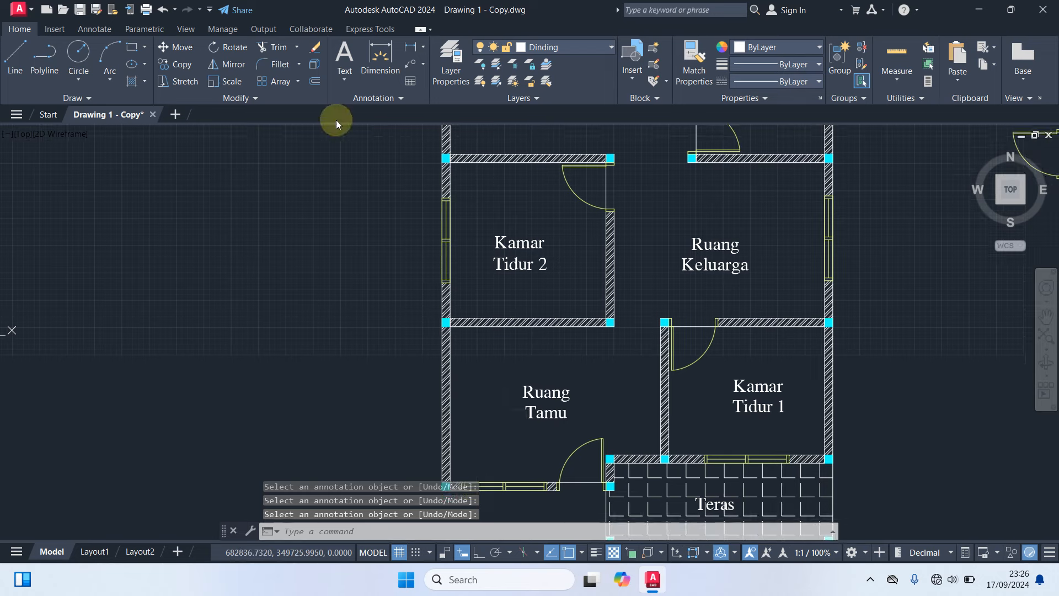
{"action": "middle_click_drag", "start_coordinate": [331, 260], "coordinate": [297, 79]}
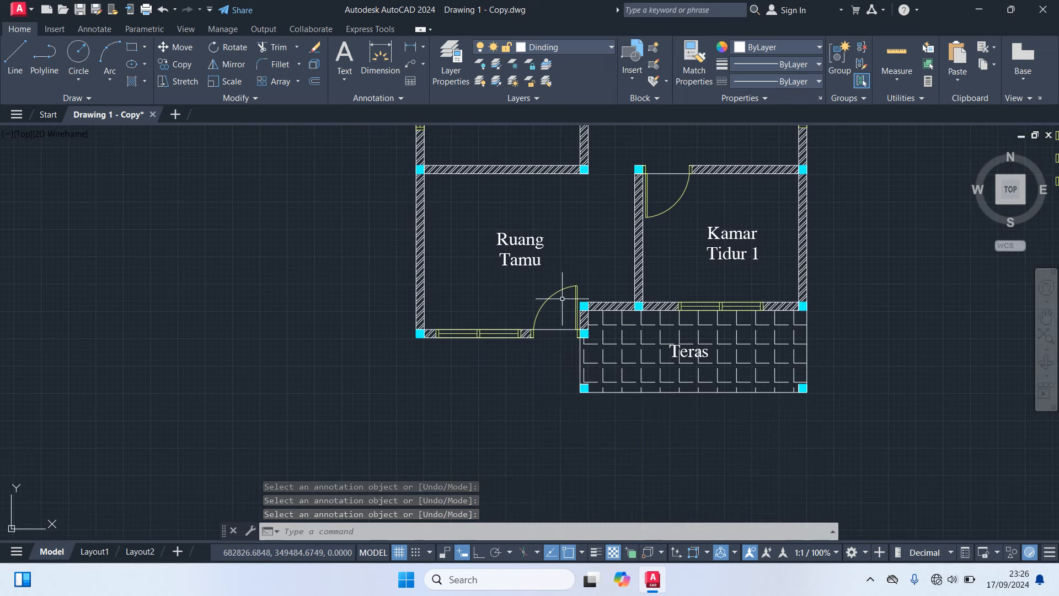
{"action": "scroll", "coordinate": [654, 339], "scroll_direction": "up", "scroll_amount": 4}
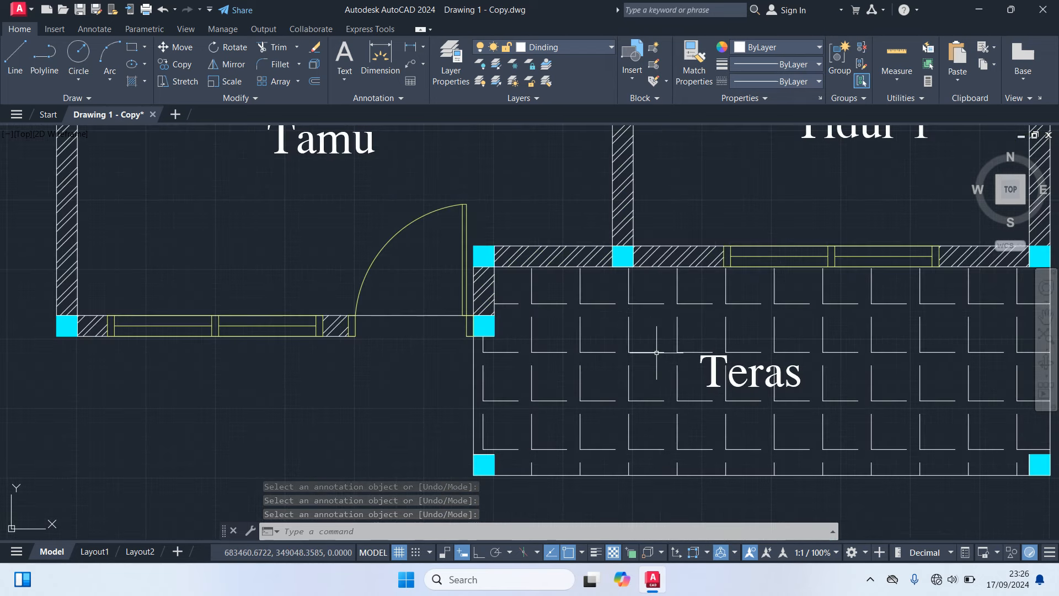
{"action": "left_click", "coordinate": [794, 374]}
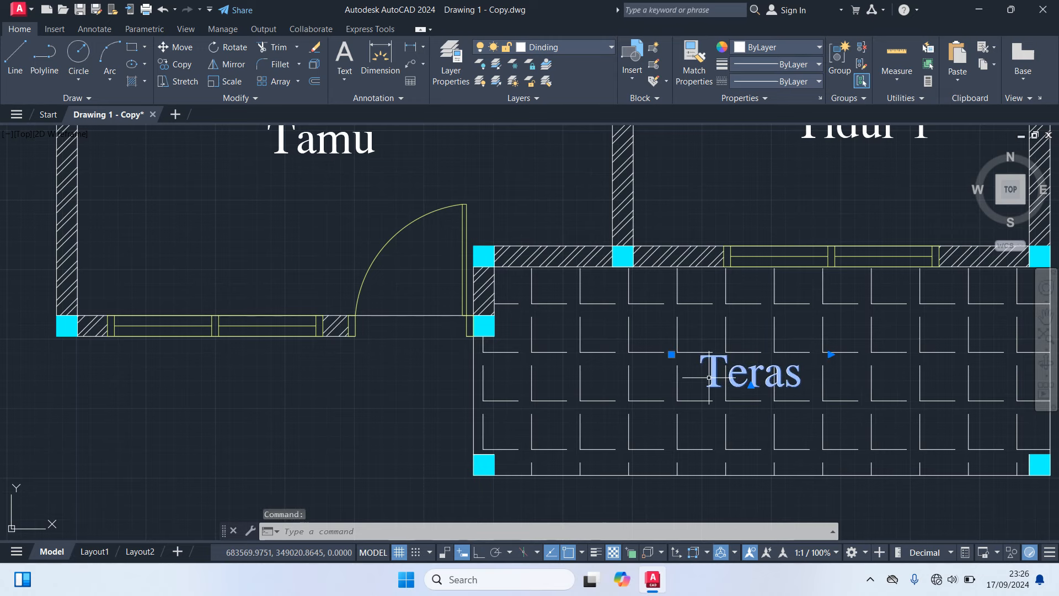
{"action": "type", "text": "m"}
{"action": "key", "text": "Return"}
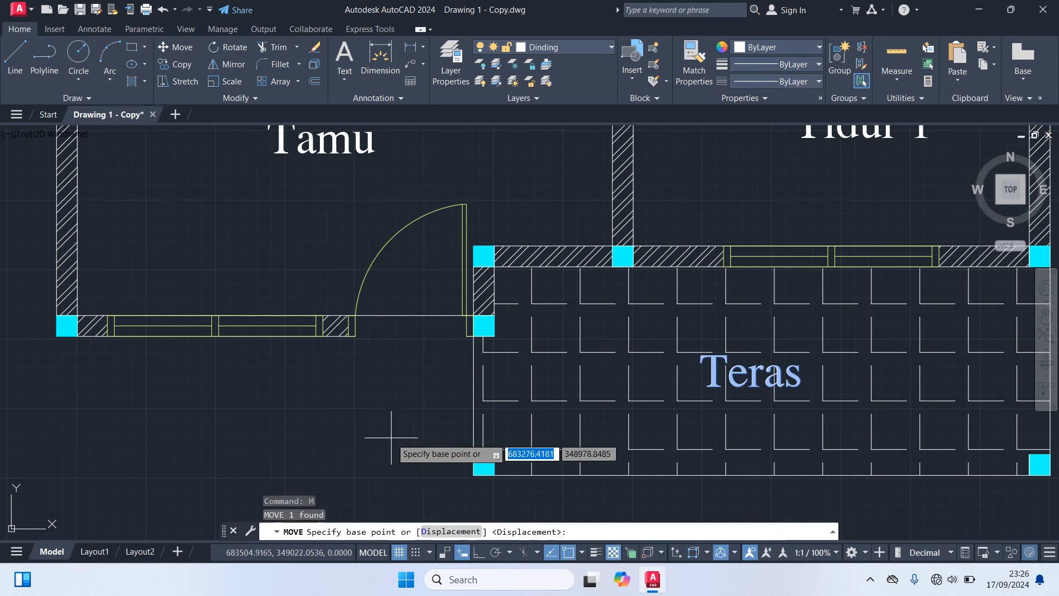
{"action": "middle_click_drag", "start_coordinate": [396, 438], "coordinate": [315, 300]}
{"action": "left_click", "coordinate": [630, 414]}
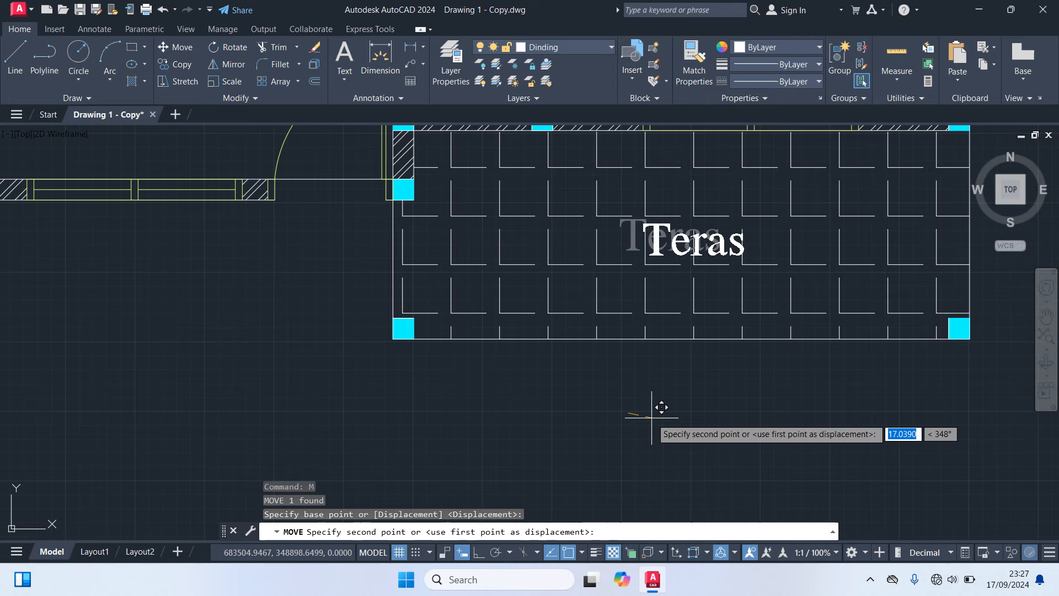
{"action": "left_click", "coordinate": [652, 418]}
Move the "Kamar Tidur 1" label a little left and slightly up to centre it in its room.
{"action": "scroll", "coordinate": [651, 421], "scroll_direction": "down", "scroll_amount": 2}
{"action": "middle_click_drag", "start_coordinate": [965, 300], "coordinate": [972, 411]}
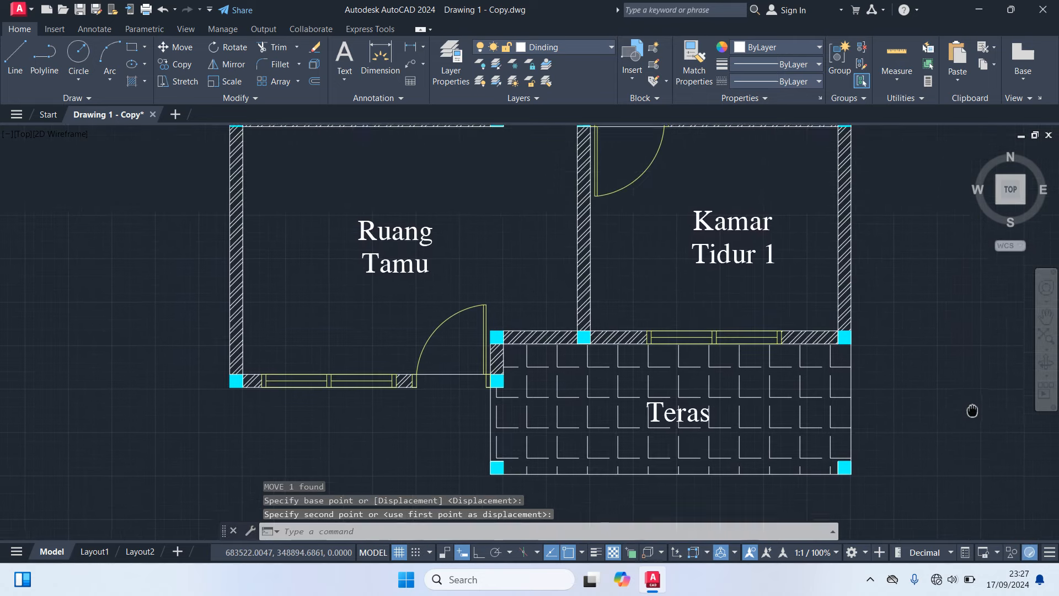
{"action": "scroll", "coordinate": [759, 243], "scroll_direction": "down", "scroll_amount": 2}
{"action": "scroll", "coordinate": [764, 247], "scroll_direction": "up", "scroll_amount": 2}
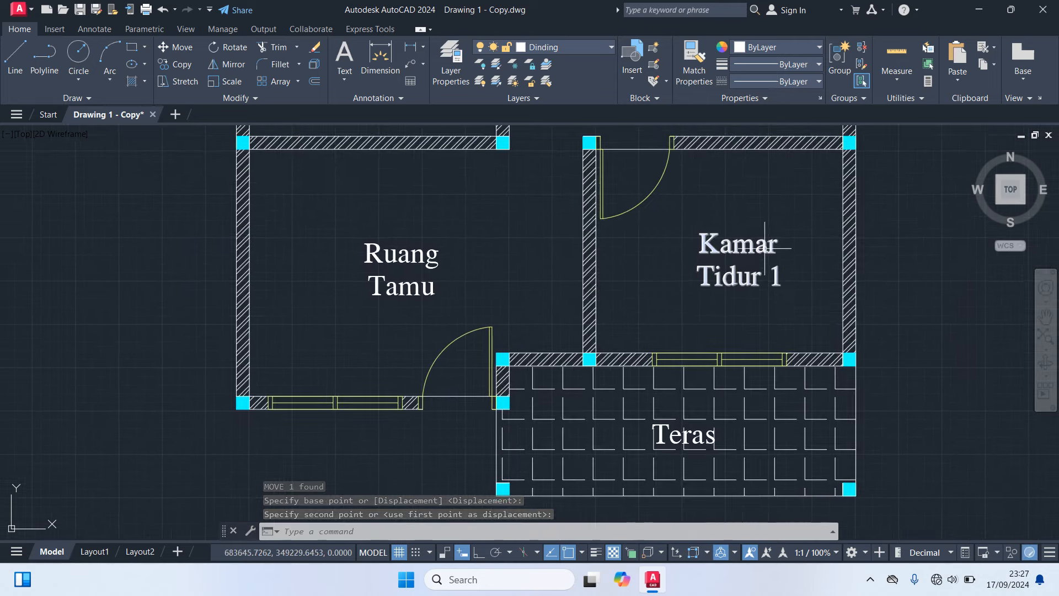
{"action": "left_click", "coordinate": [765, 247]}
{"action": "type", "text": "m"}
{"action": "key", "text": "Return"}
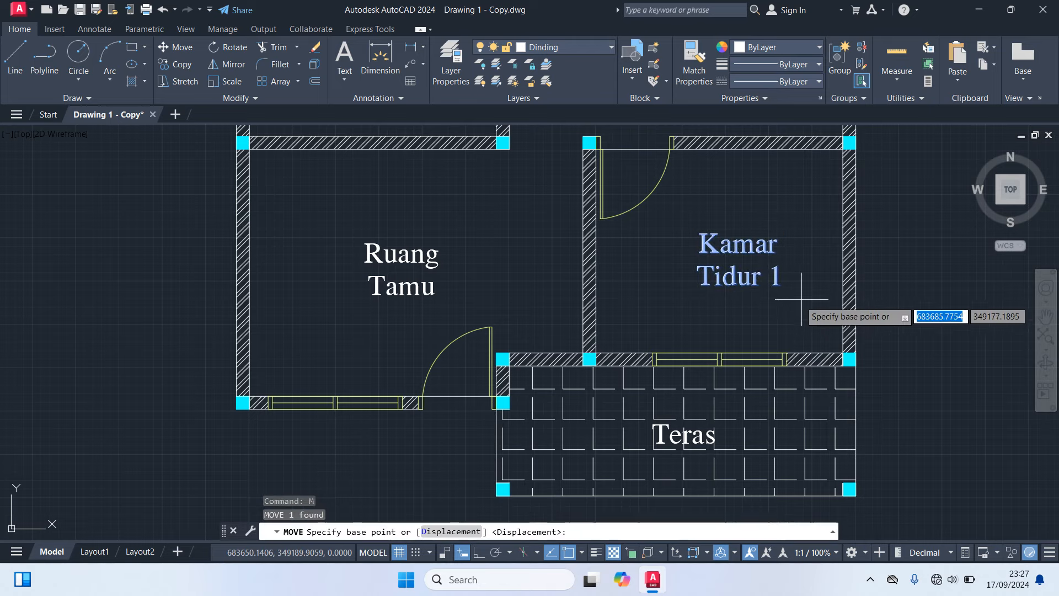
{"action": "left_click", "coordinate": [800, 301]}
{"action": "left_click", "coordinate": [776, 308]}
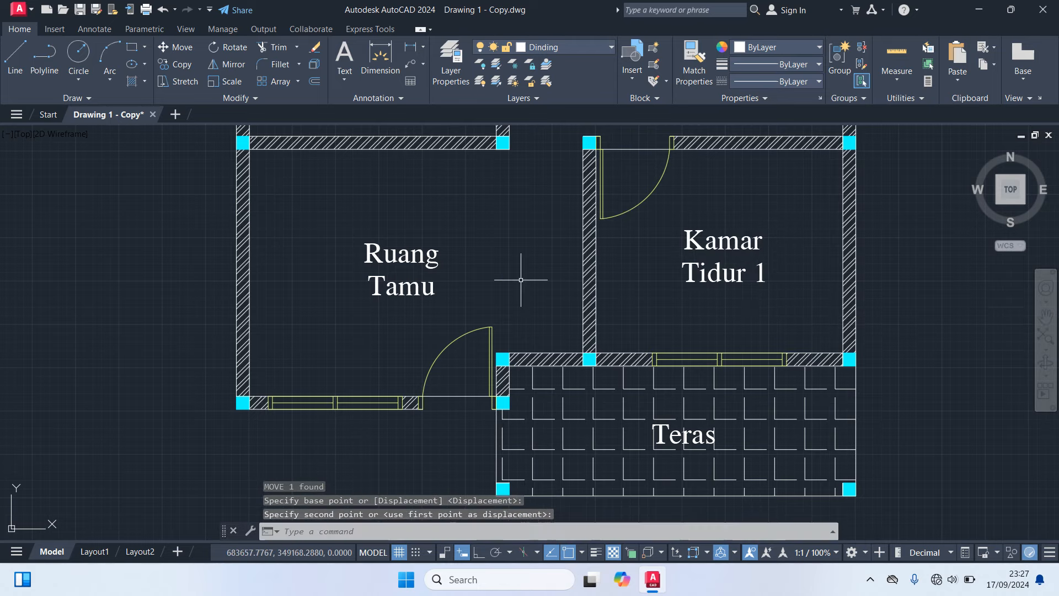
Move the "Ruang Keluarga" label up and slightly right within the family room.
{"action": "scroll", "coordinate": [398, 255], "scroll_direction": "down", "scroll_amount": 4}
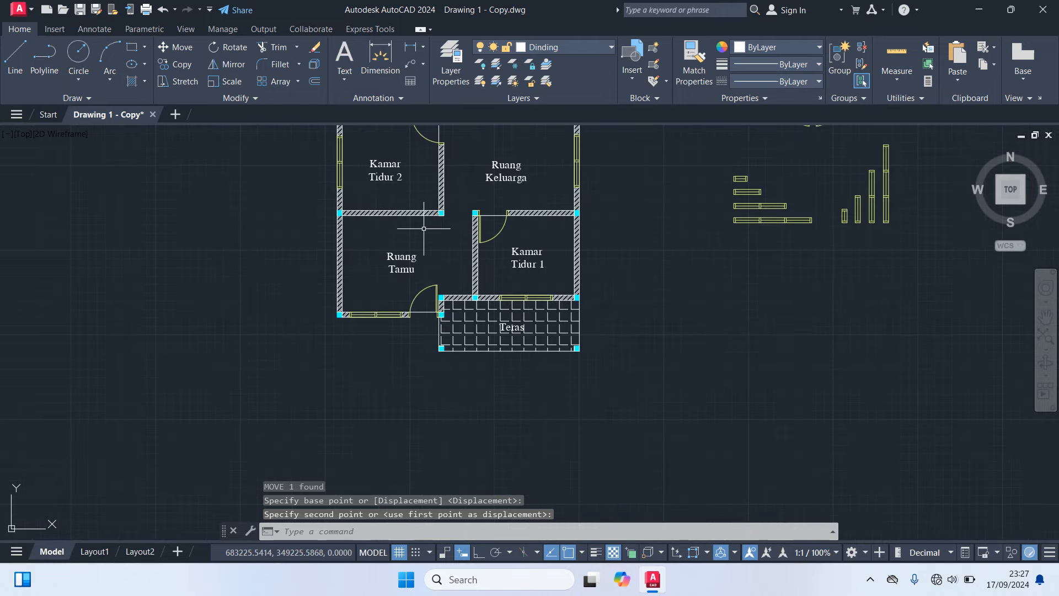
{"action": "middle_click_drag", "start_coordinate": [421, 234], "coordinate": [413, 363]}
{"action": "scroll", "coordinate": [413, 338], "scroll_direction": "up", "scroll_amount": 2}
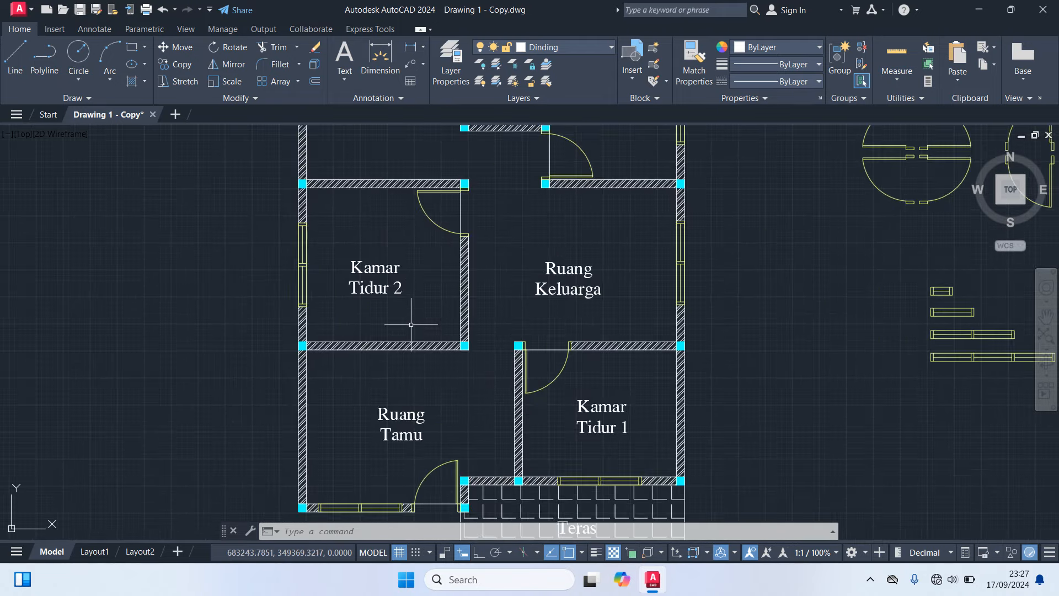
{"action": "left_click", "coordinate": [583, 270]}
{"action": "type", "text": "m"}
{"action": "key", "text": "Return"}
{"action": "left_click", "coordinate": [629, 296]}
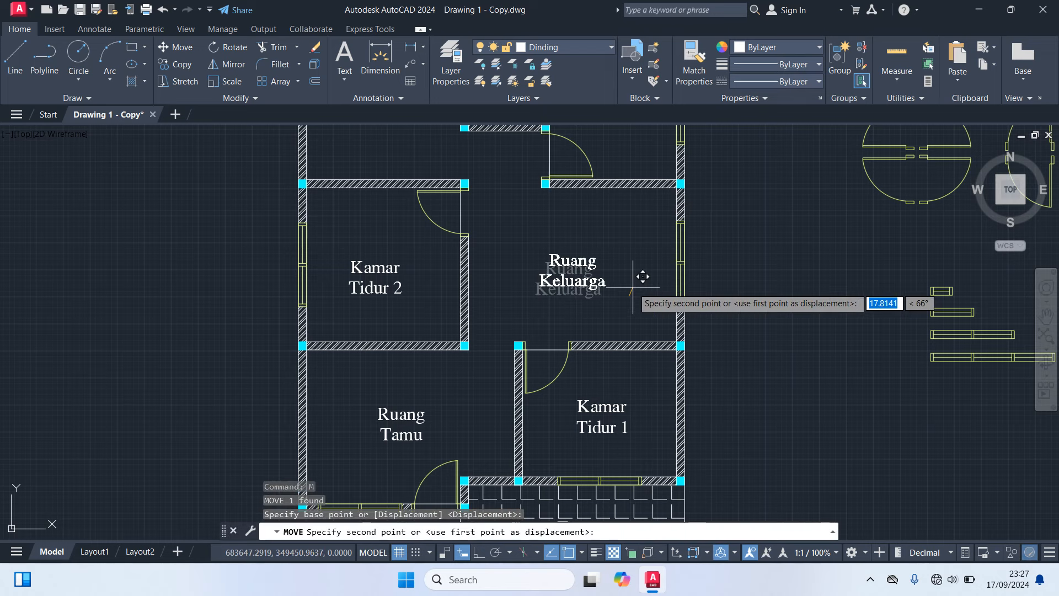
{"action": "left_click", "coordinate": [647, 267]}
Move the "Km/Wc" label about 30 units to the right to centre it in the bathroom.
{"action": "middle_click_drag", "start_coordinate": [646, 265], "coordinate": [634, 386]}
{"action": "middle_click_drag", "start_coordinate": [395, 286], "coordinate": [406, 359]}
{"action": "left_click", "coordinate": [491, 243]}
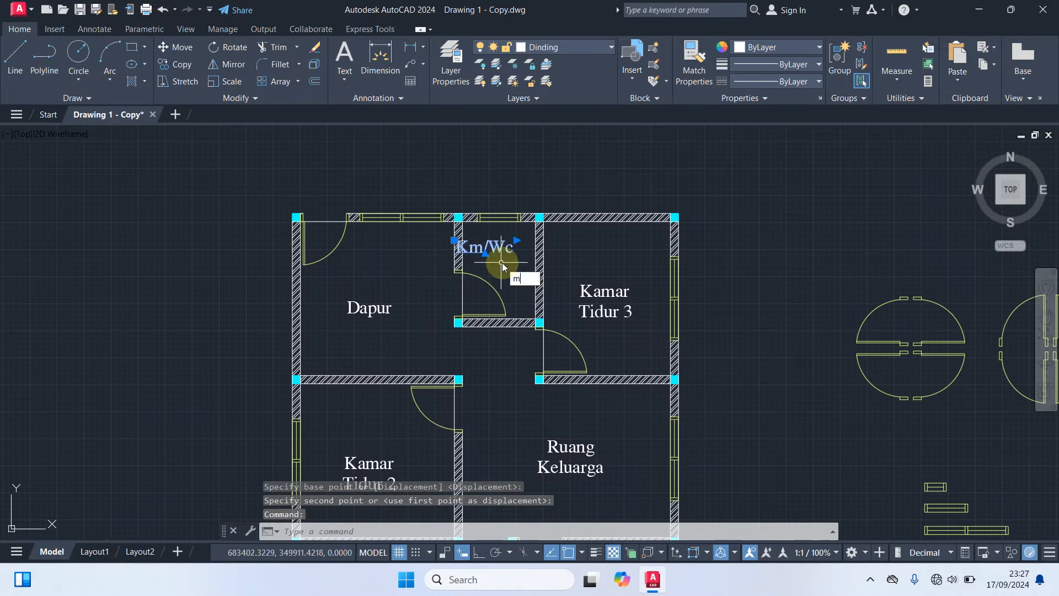
{"action": "type", "text": "m"}
{"action": "key", "text": "Return"}
{"action": "left_click", "coordinate": [793, 200]}
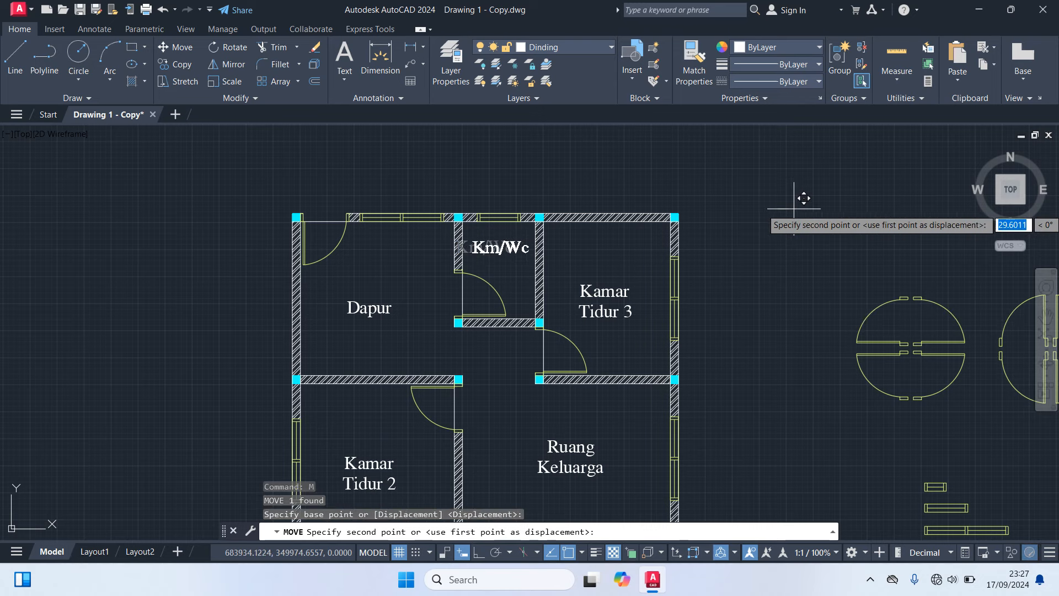
{"action": "left_click", "coordinate": [795, 213]}
Try to trim the porch floor hatch line that runs through the "Teras" label.
{"action": "middle_click_drag", "start_coordinate": [754, 313], "coordinate": [759, 199]}
{"action": "scroll", "coordinate": [756, 238], "scroll_direction": "down", "scroll_amount": 2}
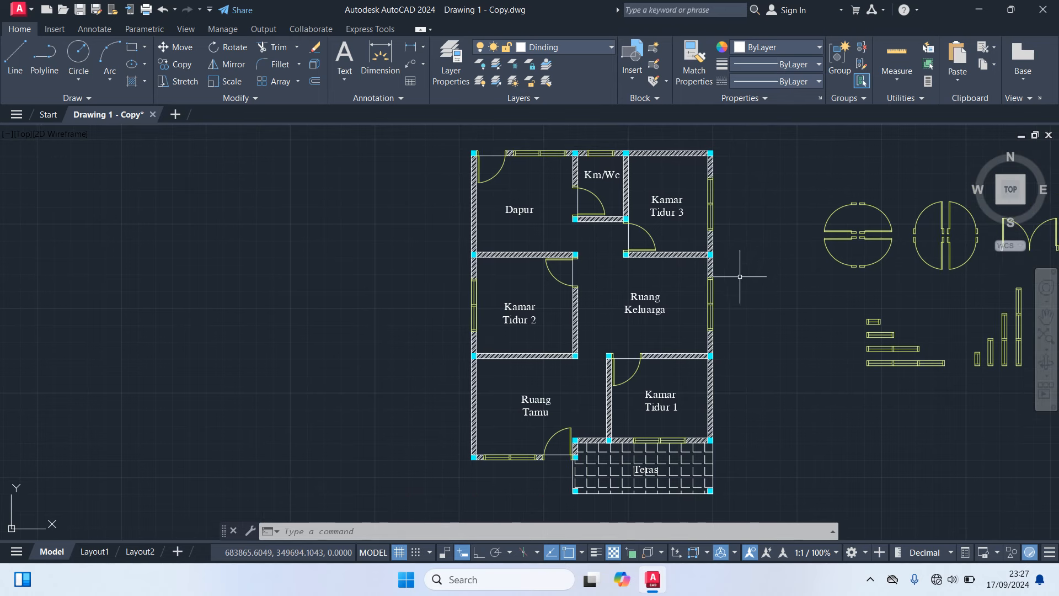
{"action": "scroll", "coordinate": [664, 502], "scroll_direction": "up", "scroll_amount": 2}
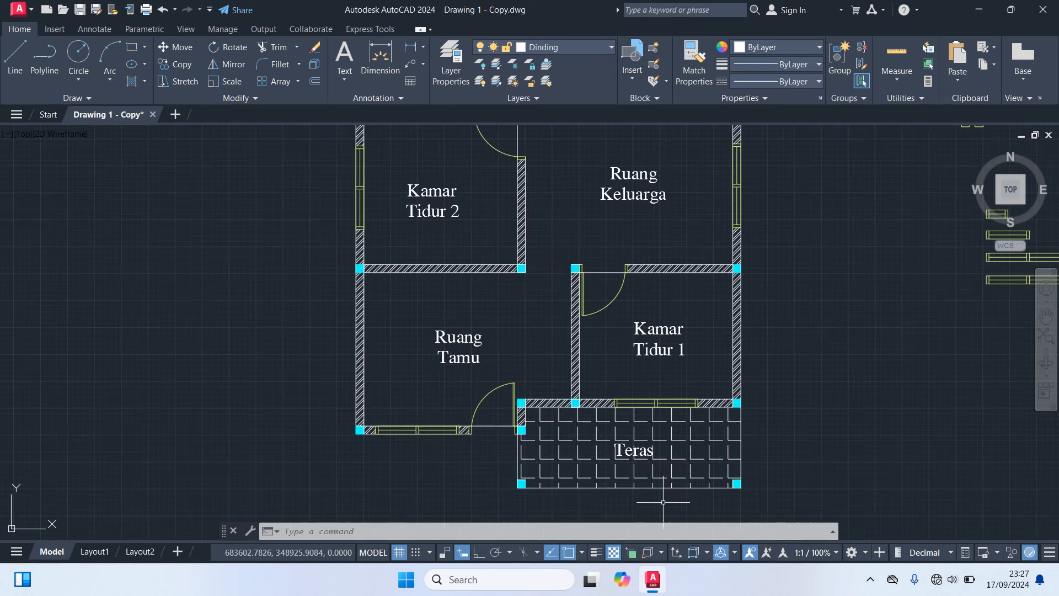
{"action": "scroll", "coordinate": [672, 492], "scroll_direction": "up", "scroll_amount": 6}
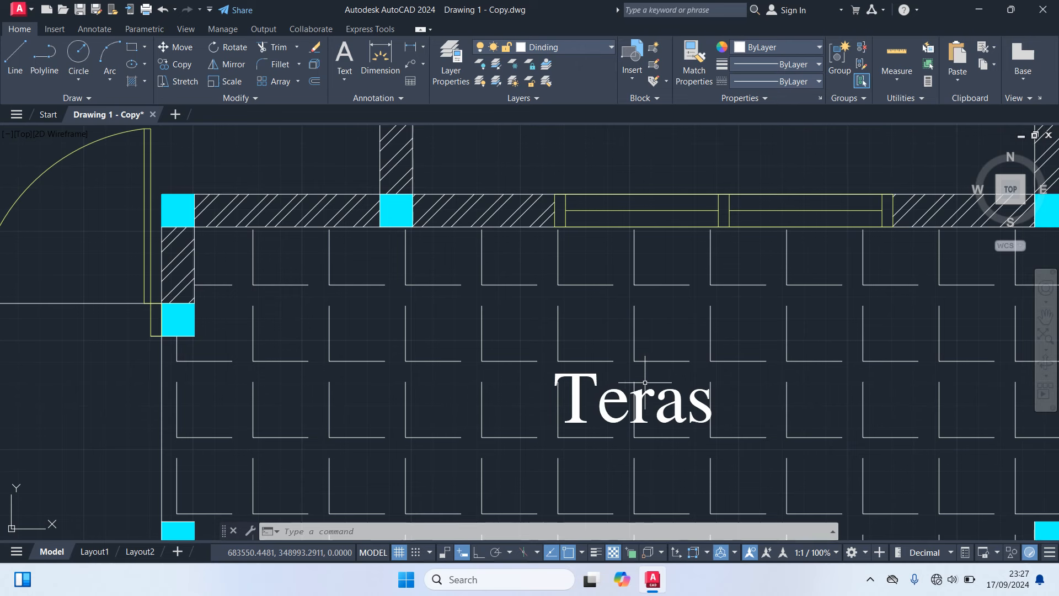
{"action": "type", "text": "T"}
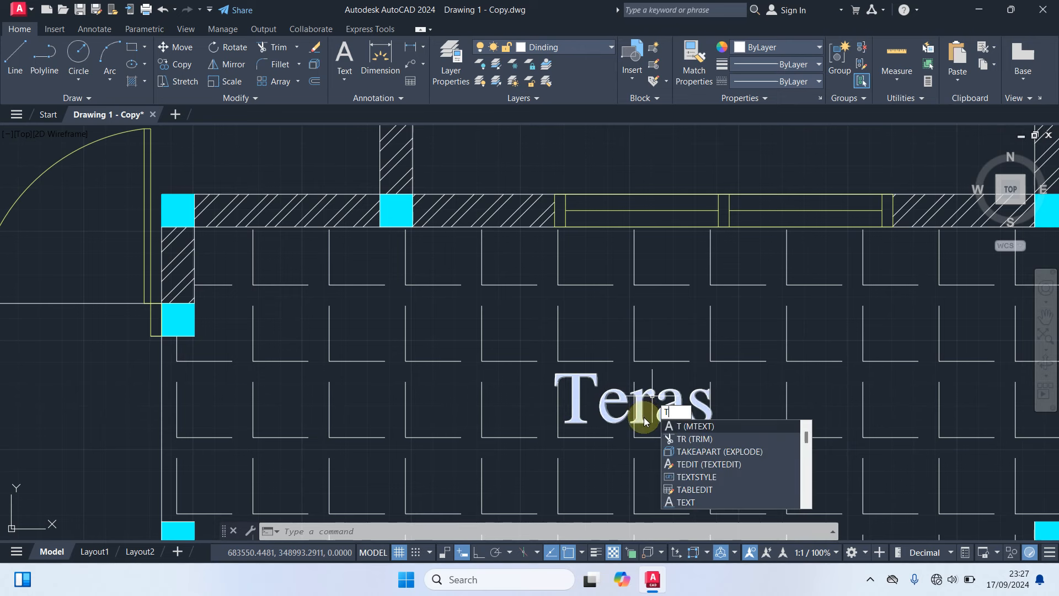
{"action": "type", "text": "R"}
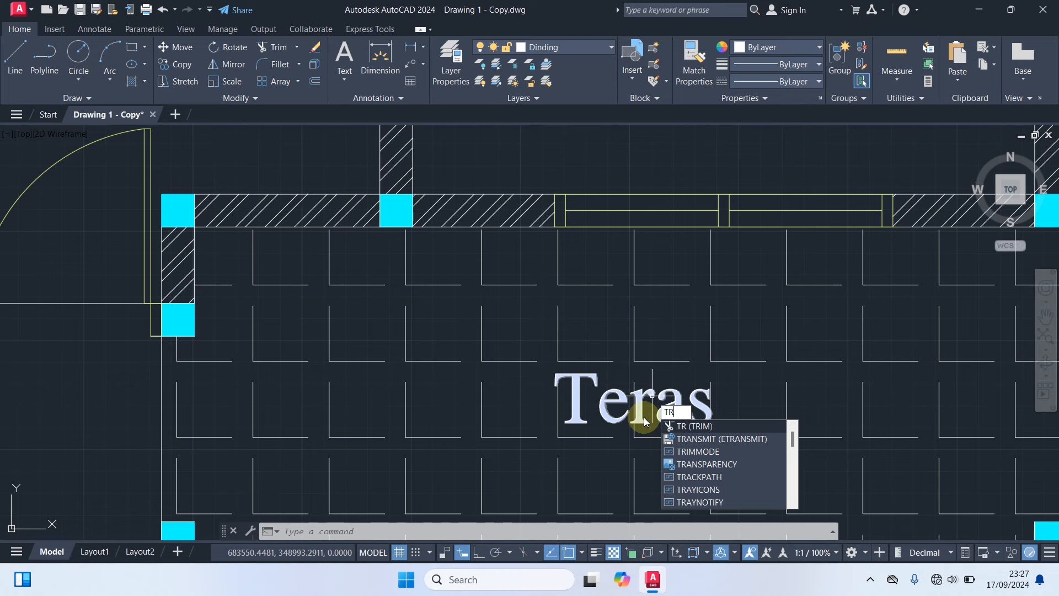
{"action": "key", "text": "Return"}
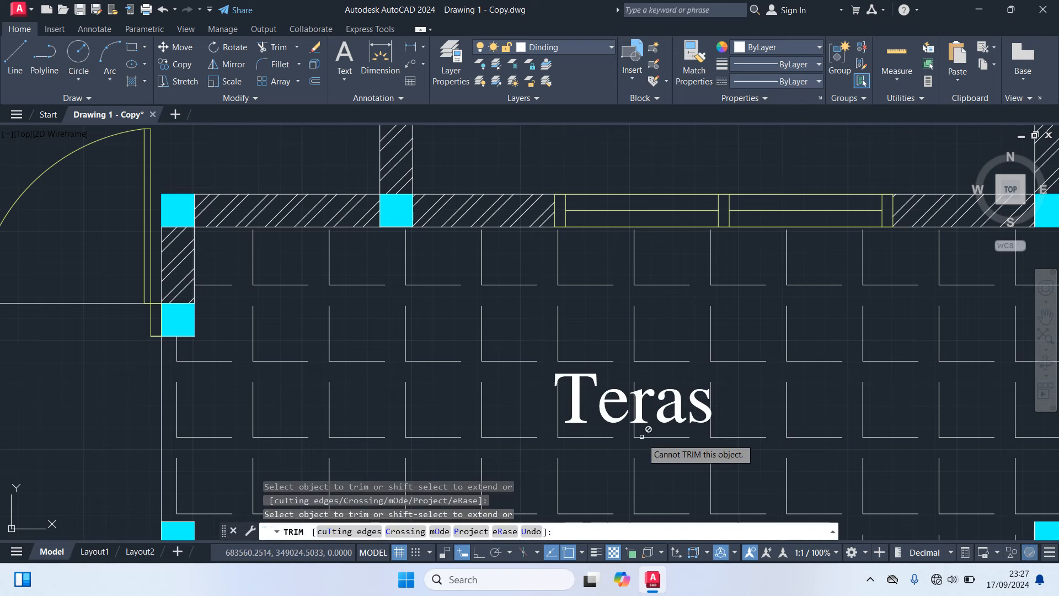
{"action": "scroll", "coordinate": [626, 413], "scroll_direction": "up", "scroll_amount": 4}
{"action": "scroll", "coordinate": [625, 413], "scroll_direction": "up", "scroll_amount": 2}
{"action": "left_click", "coordinate": [640, 378]}
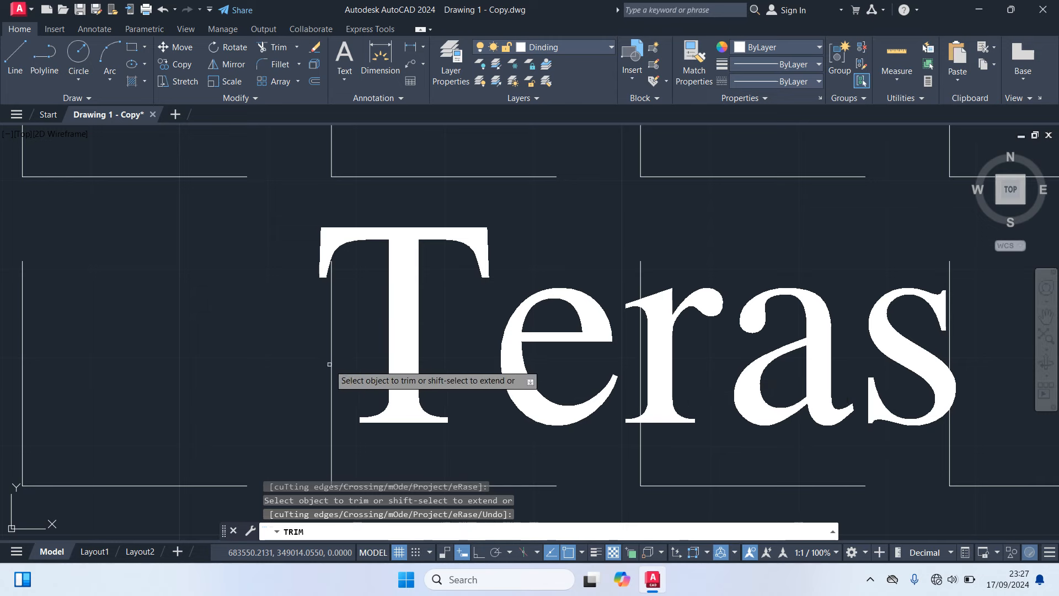
{"action": "scroll", "coordinate": [386, 381], "scroll_direction": "down", "scroll_amount": 6}
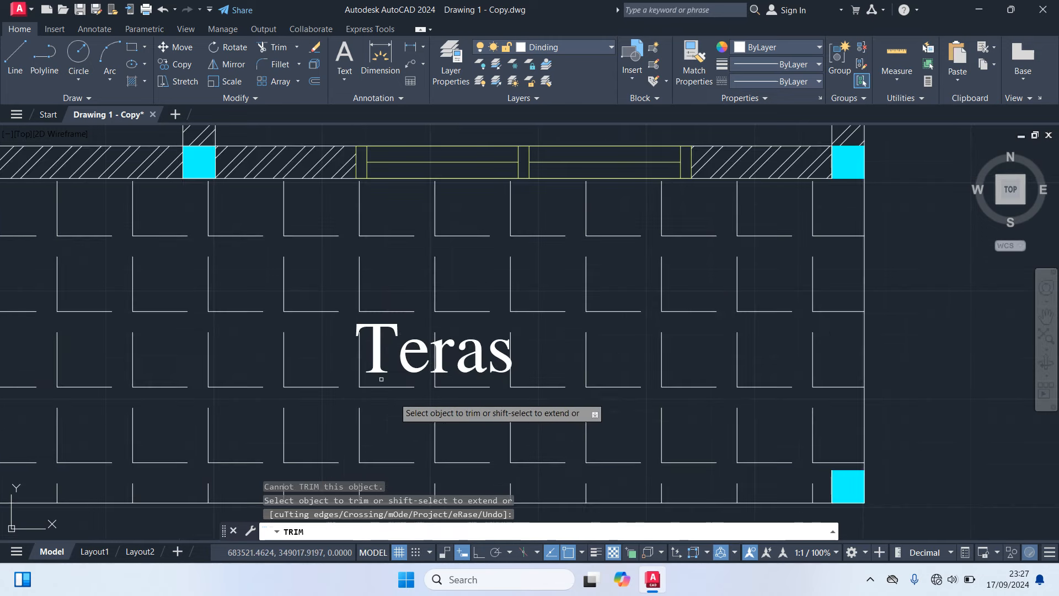
{"action": "key", "text": "Escape"}
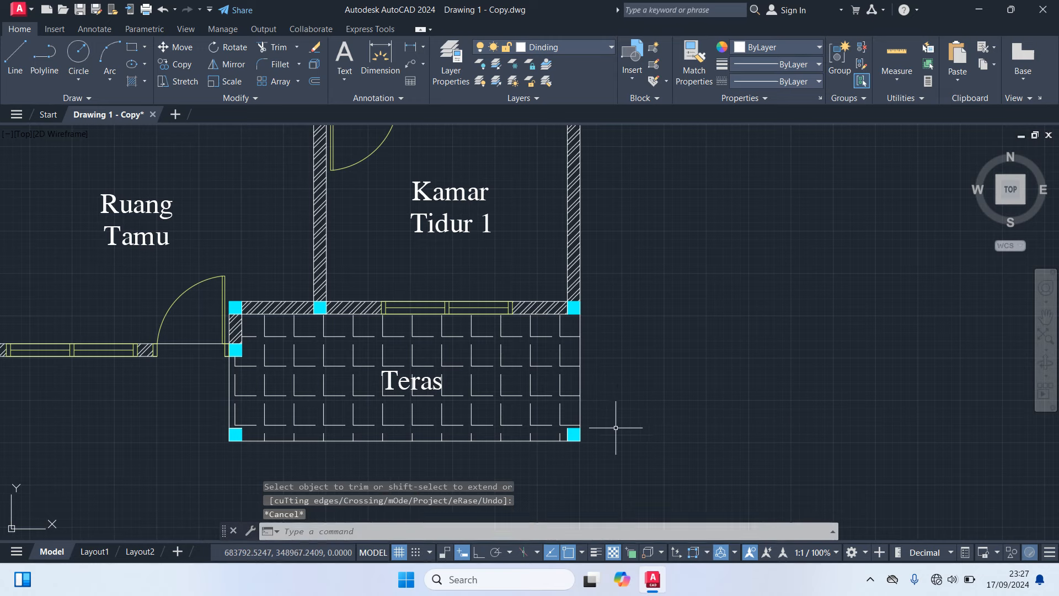
Turn on the Dimensi and Garis As layers for the floor plan.
{"action": "middle_click_drag", "start_coordinate": [615, 433], "coordinate": [672, 376]}
{"action": "scroll", "coordinate": [685, 390], "scroll_direction": "down", "scroll_amount": 4}
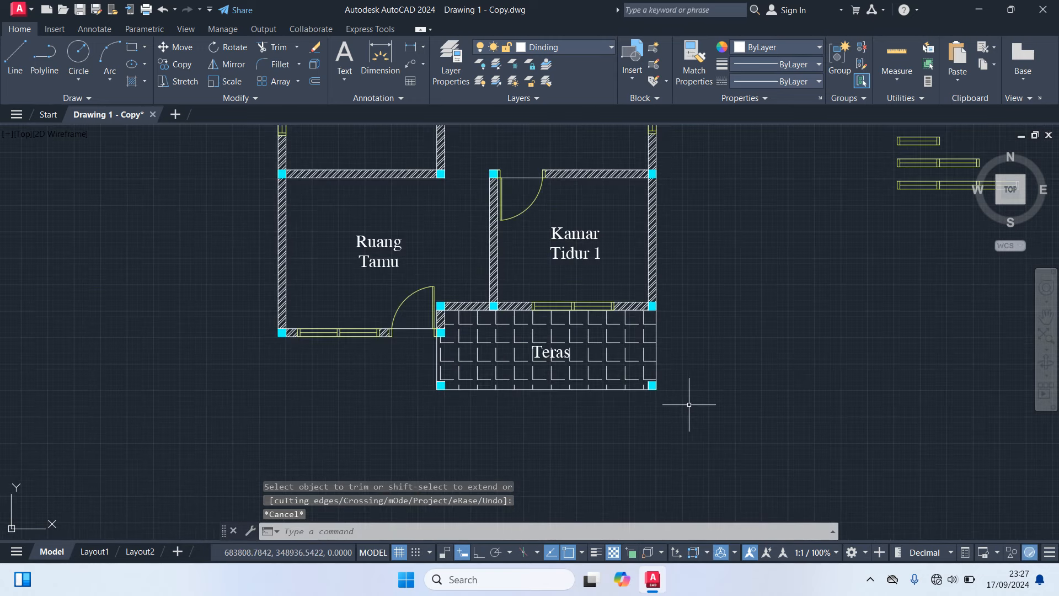
{"action": "middle_click_drag", "start_coordinate": [725, 327], "coordinate": [763, 438]}
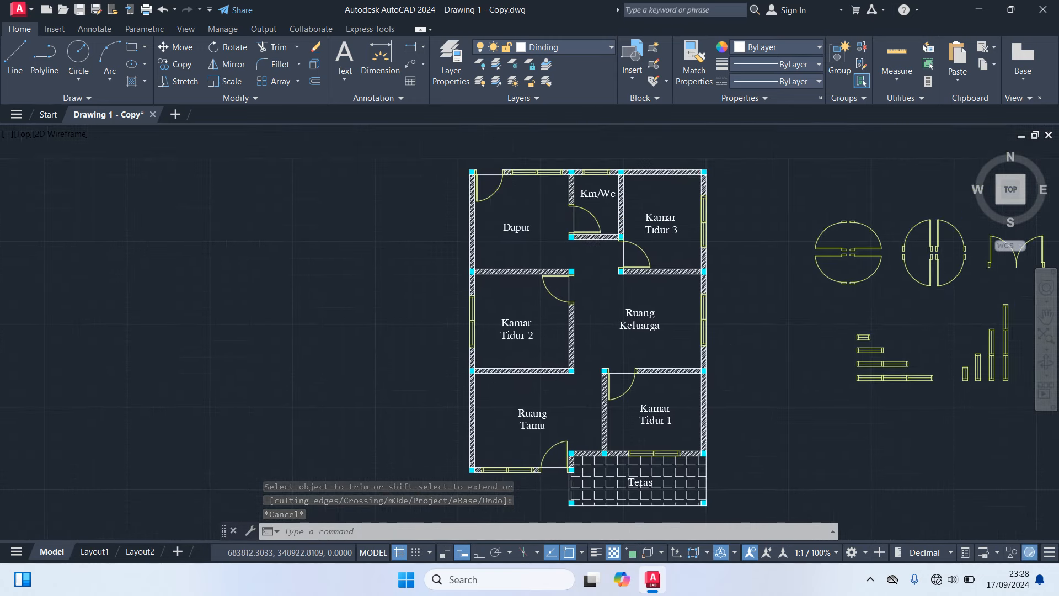
{"action": "left_click", "coordinate": [578, 46]}
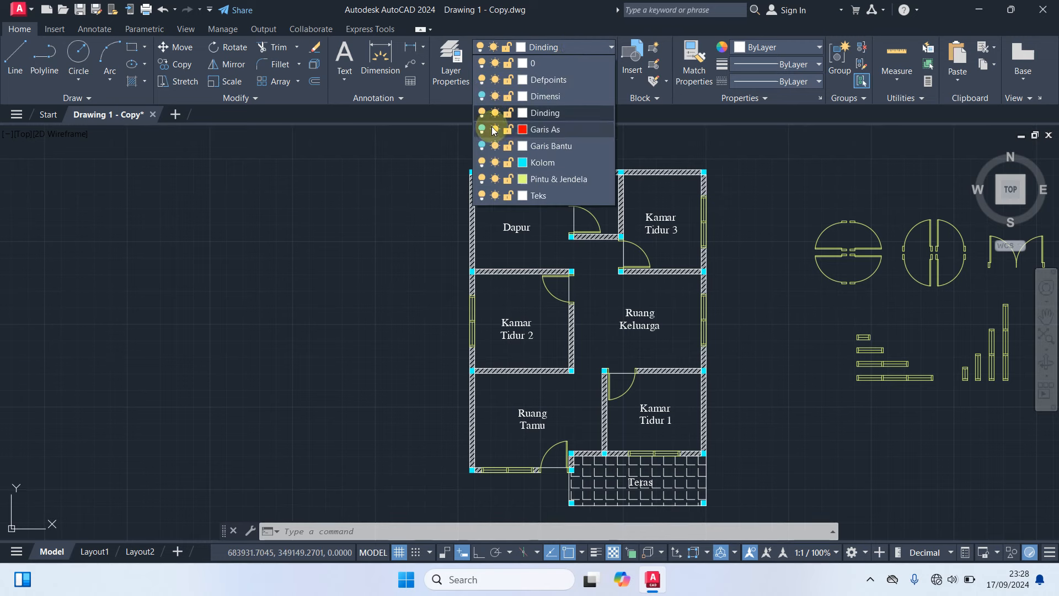
{"action": "left_click", "coordinate": [481, 96]}
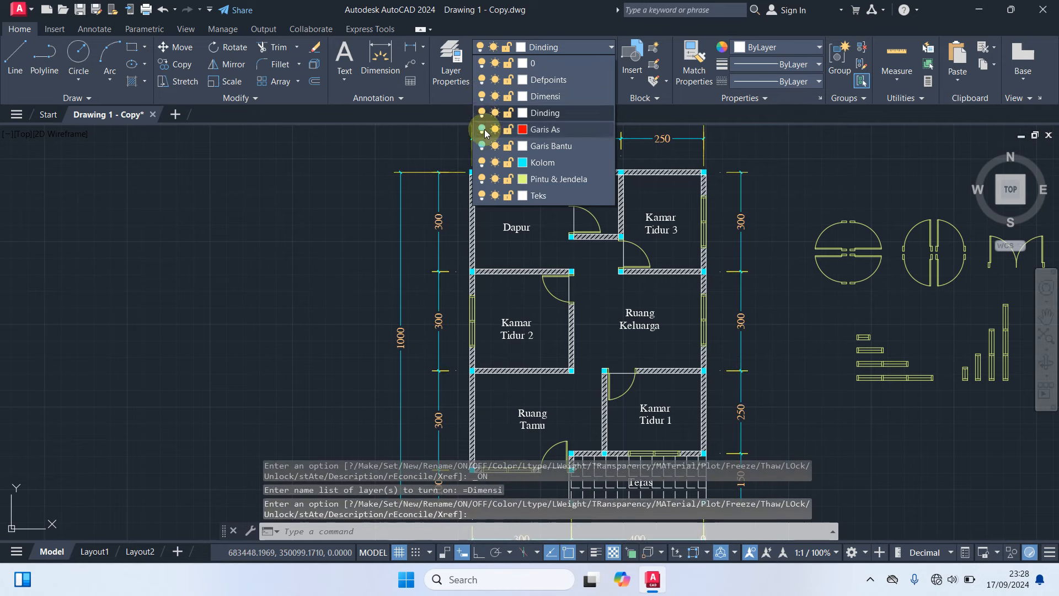
{"action": "left_click", "coordinate": [482, 129]}
Delete all the spare door and window symbols beside the floor plan.
{"action": "mouse_move", "coordinate": [333, 194]}
{"action": "middle_mouse_down"}
{"action": "mouse_move", "coordinate": [320, 189]}
{"action": "mouse_move", "coordinate": [307, 209]}
{"action": "mouse_move", "coordinate": [311, 173]}
{"action": "middle_mouse_up"}
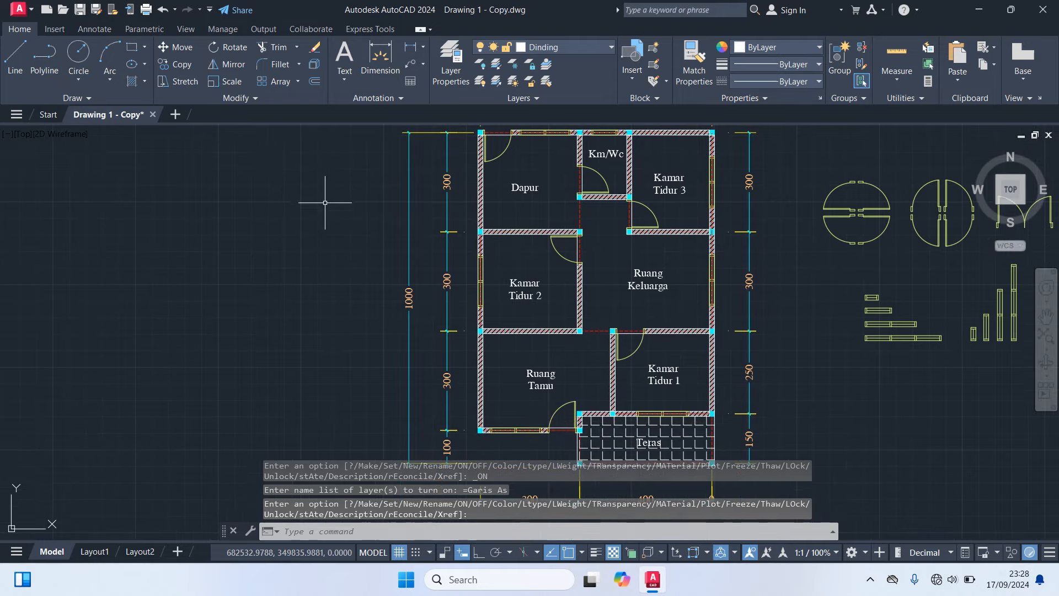
{"action": "scroll", "coordinate": [334, 207], "scroll_direction": "down", "scroll_amount": 4}
{"action": "scroll", "coordinate": [441, 246], "scroll_direction": "up", "scroll_amount": 2}
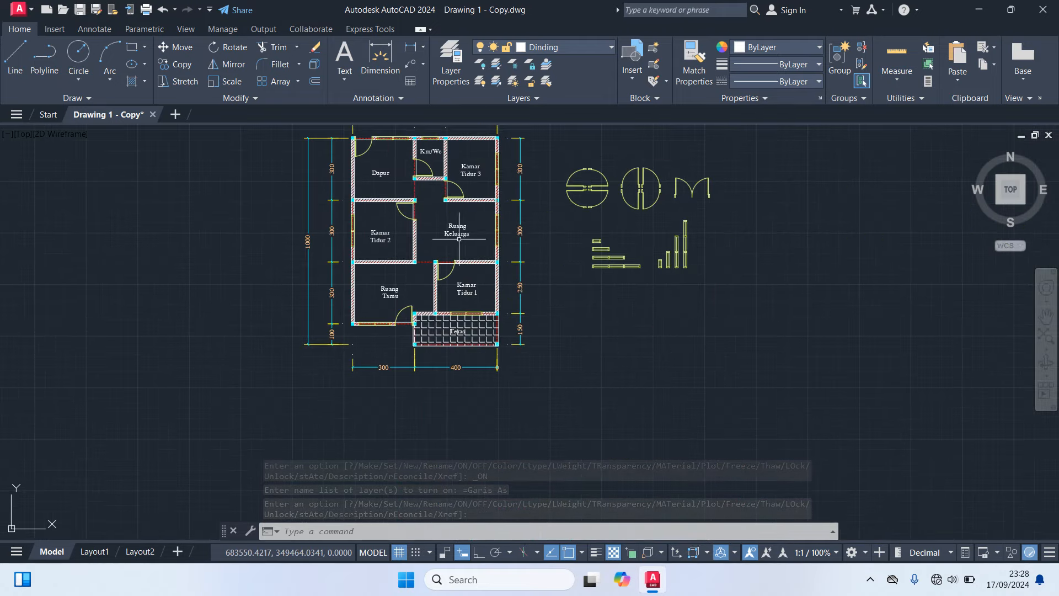
{"action": "middle_click_drag", "start_coordinate": [653, 272], "coordinate": [661, 390]}
{"action": "left_click", "coordinate": [793, 392]}
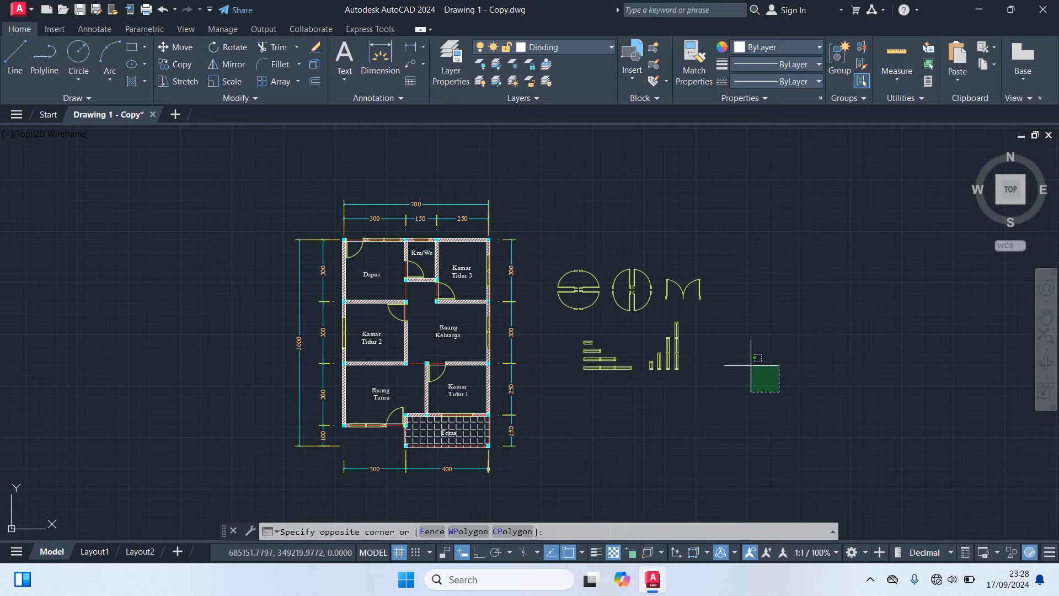
{"action": "left_click", "coordinate": [552, 217]}
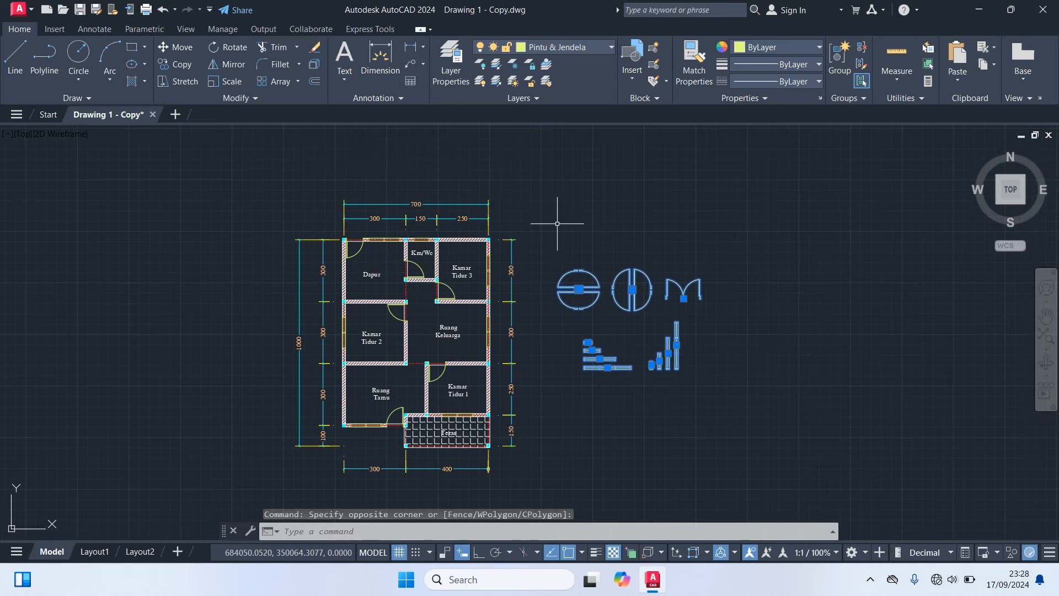
{"action": "key", "text": "Delete"}
Examine the floor plan's dimensions and room labels, from the dimension line below the porch up to the rear rooms.
{"action": "mouse_move", "coordinate": [652, 366]}
{"action": "middle_mouse_down"}
{"action": "mouse_move", "coordinate": [768, 346]}
{"action": "mouse_move", "coordinate": [776, 370]}
{"action": "middle_mouse_up"}
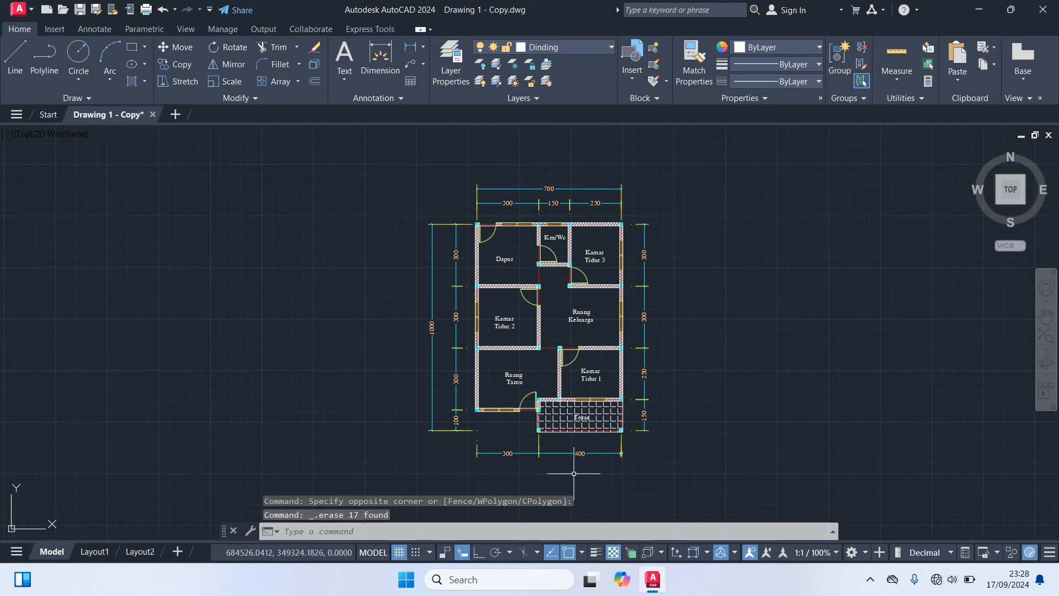
{"action": "scroll", "coordinate": [570, 464], "scroll_direction": "up", "scroll_amount": 2}
{"action": "scroll", "coordinate": [570, 464], "scroll_direction": "up", "scroll_amount": 3}
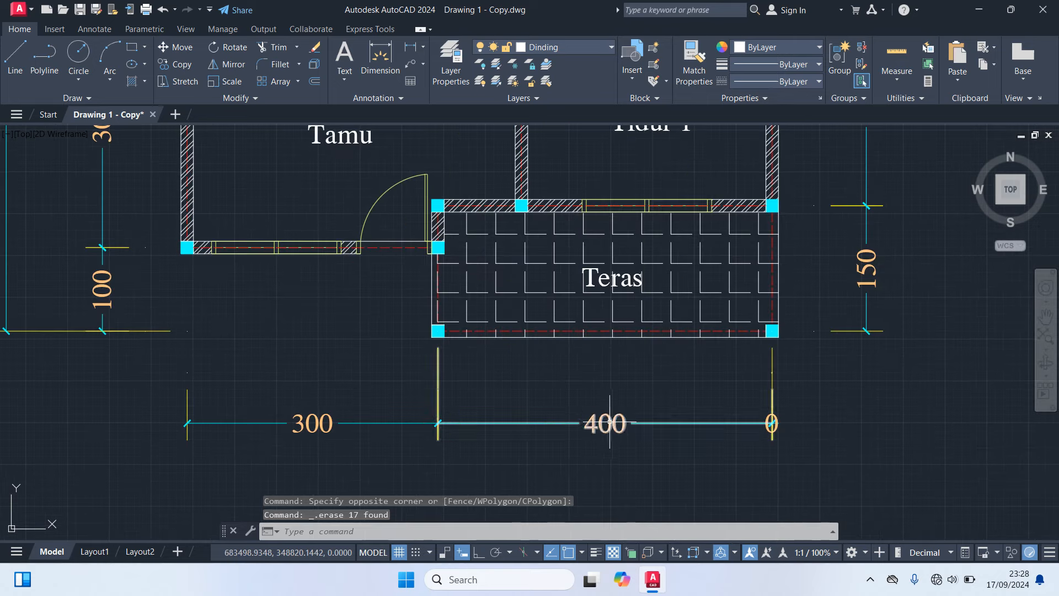
{"action": "scroll", "coordinate": [629, 383], "scroll_direction": "down", "scroll_amount": 4}
{"action": "middle_click_drag", "start_coordinate": [771, 293], "coordinate": [815, 310]}
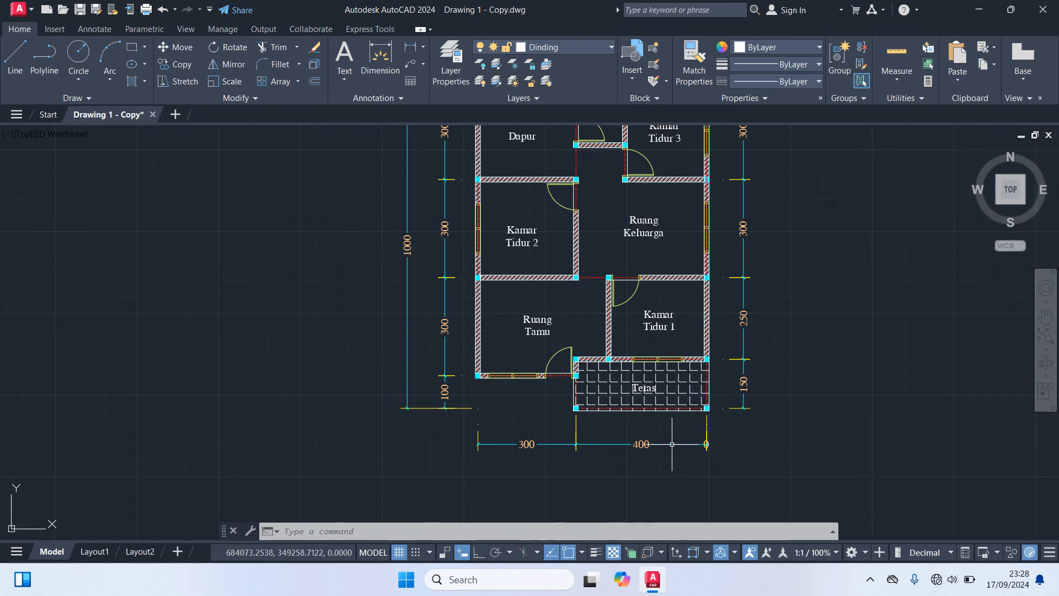
{"action": "scroll", "coordinate": [676, 432], "scroll_direction": "up", "scroll_amount": 2}
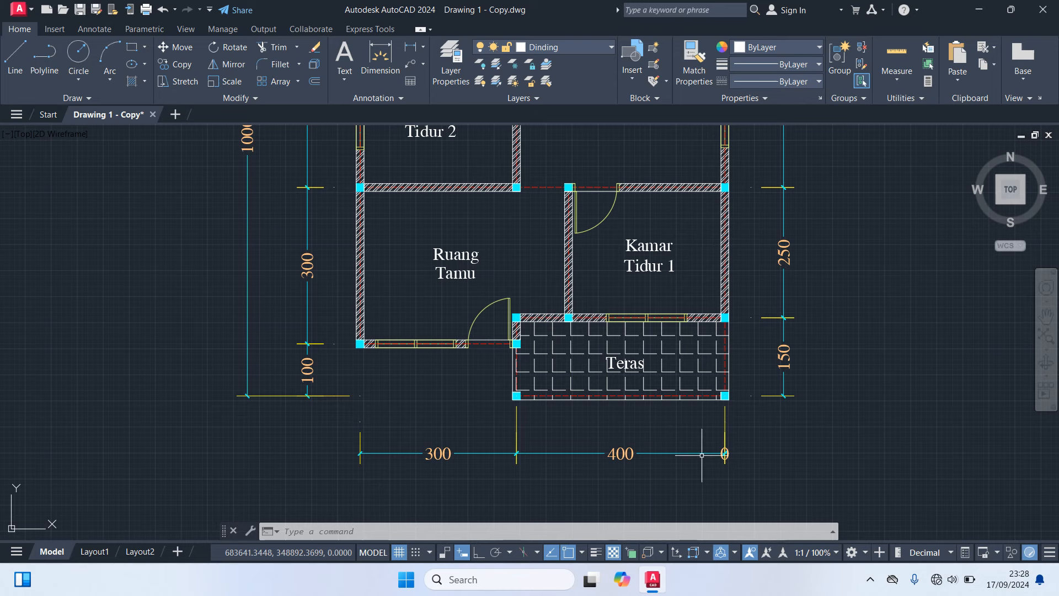
{"action": "middle_click_drag", "start_coordinate": [866, 407], "coordinate": [883, 445]}
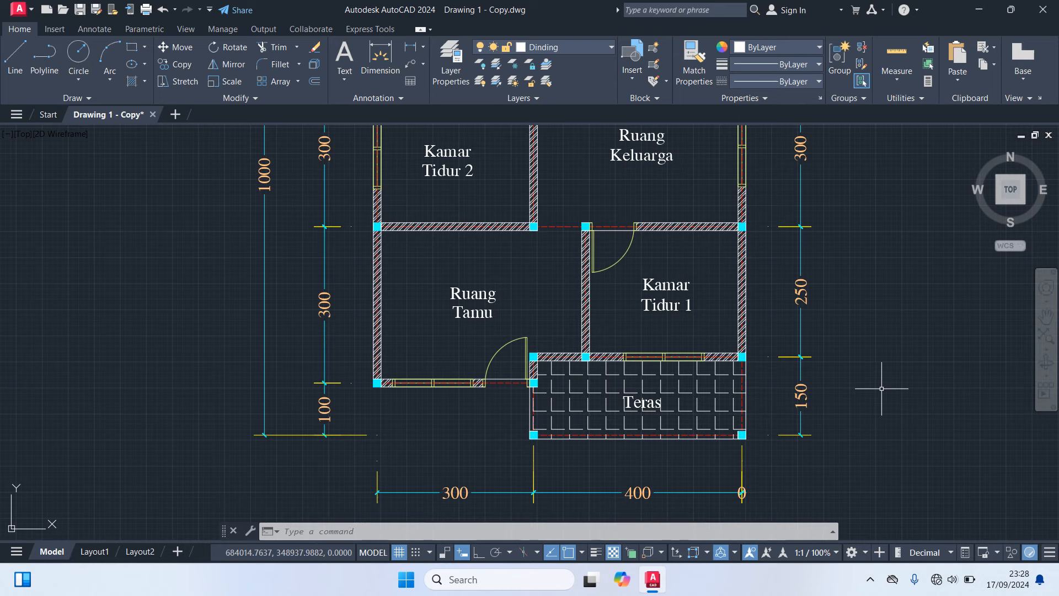
{"action": "scroll", "coordinate": [881, 388], "scroll_direction": "down", "scroll_amount": 2}
{"action": "middle_click_drag", "start_coordinate": [880, 393], "coordinate": [879, 404]}
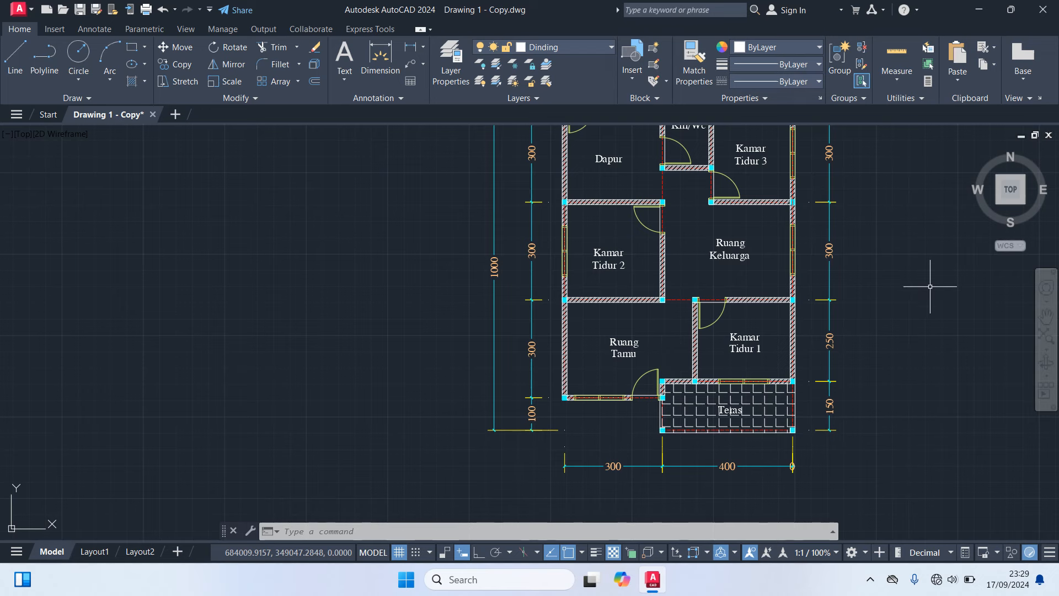
{"action": "middle_click_drag", "start_coordinate": [943, 298], "coordinate": [944, 397]}
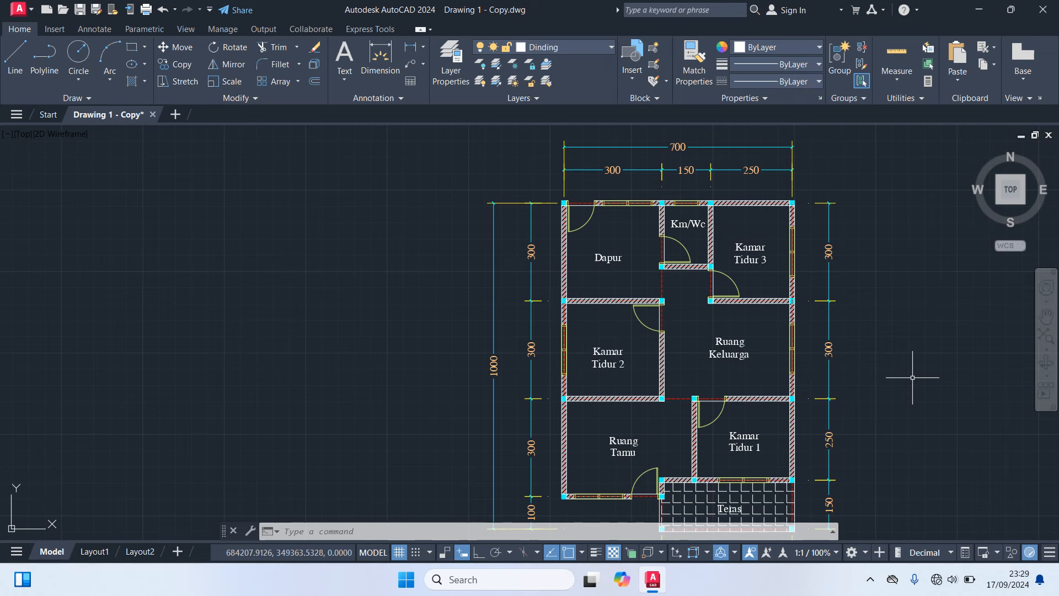
{"action": "mouse_move", "coordinate": [913, 377]}
{"action": "middle_mouse_down"}
{"action": "mouse_move", "coordinate": [915, 346]}
{"action": "mouse_move", "coordinate": [924, 383]}
{"action": "middle_mouse_up"}
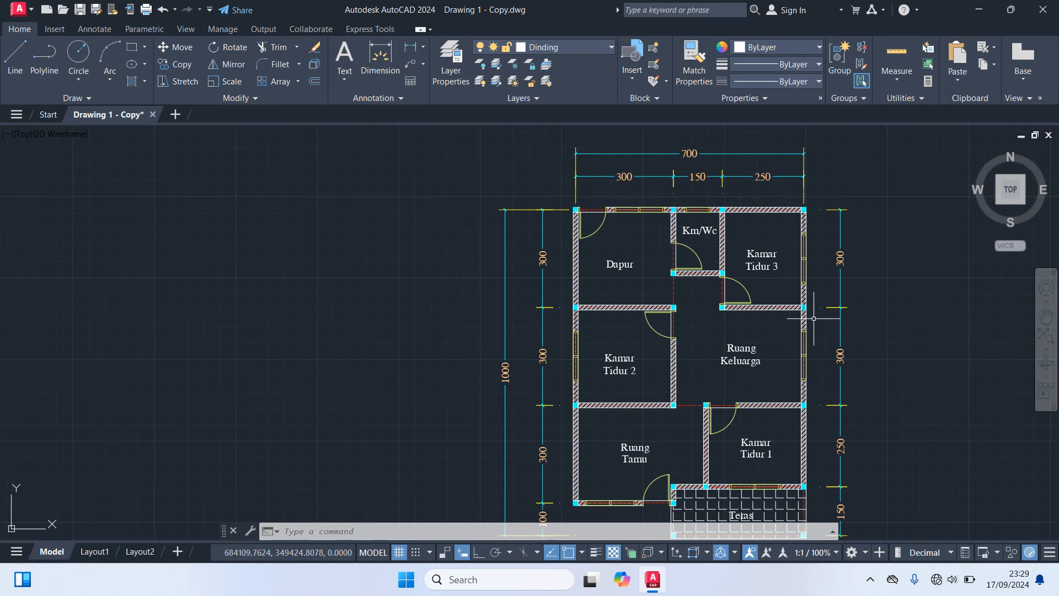
{"action": "middle_click_drag", "start_coordinate": [915, 386], "coordinate": [857, 336]}
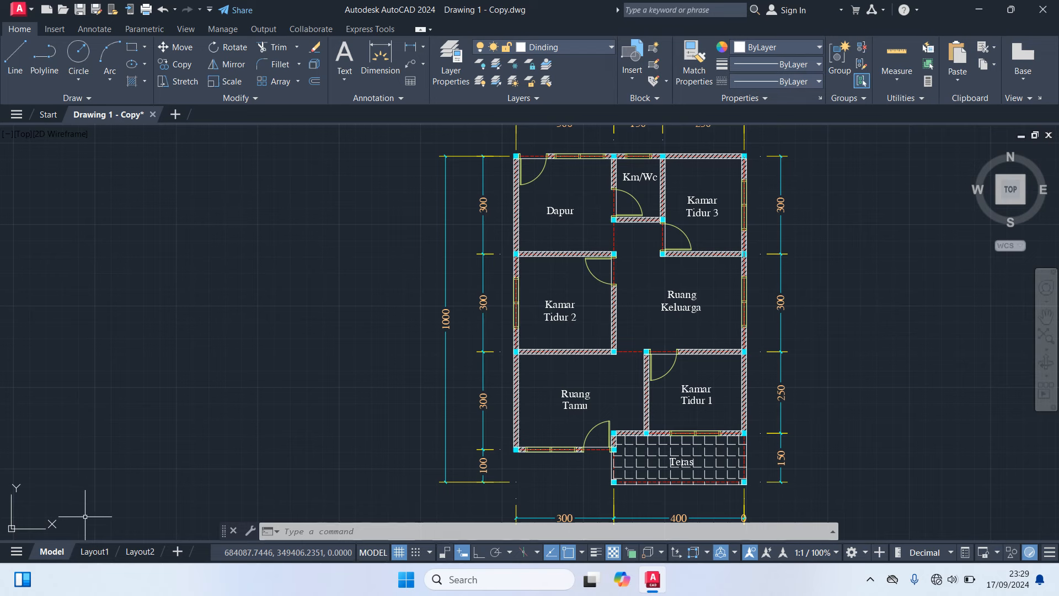
Close the Command Line window and zoom to the extents of the floor plan.
{"action": "left_click", "coordinate": [234, 531]}
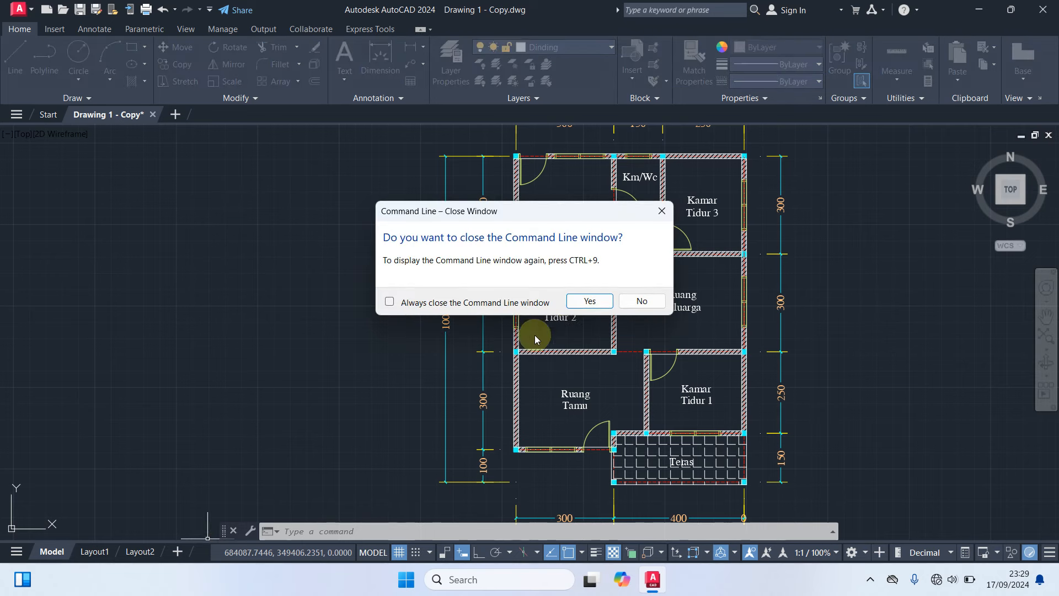
{"action": "left_click", "coordinate": [586, 298]}
{"action": "type", "text": "z"}
{"action": "key", "text": "Return"}
{"action": "type", "text": "e"}
{"action": "key", "text": "Return"}
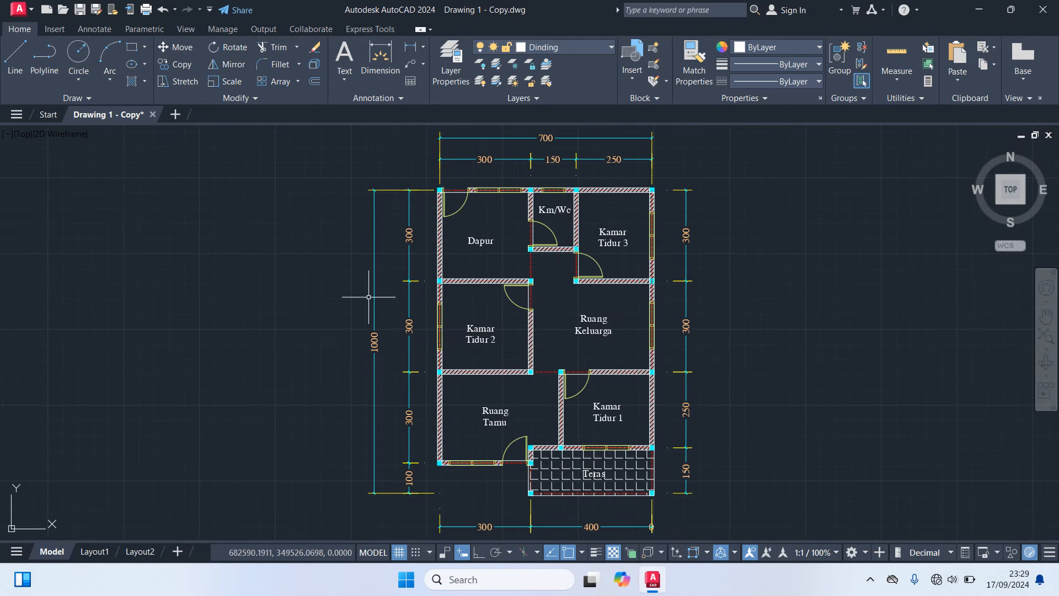